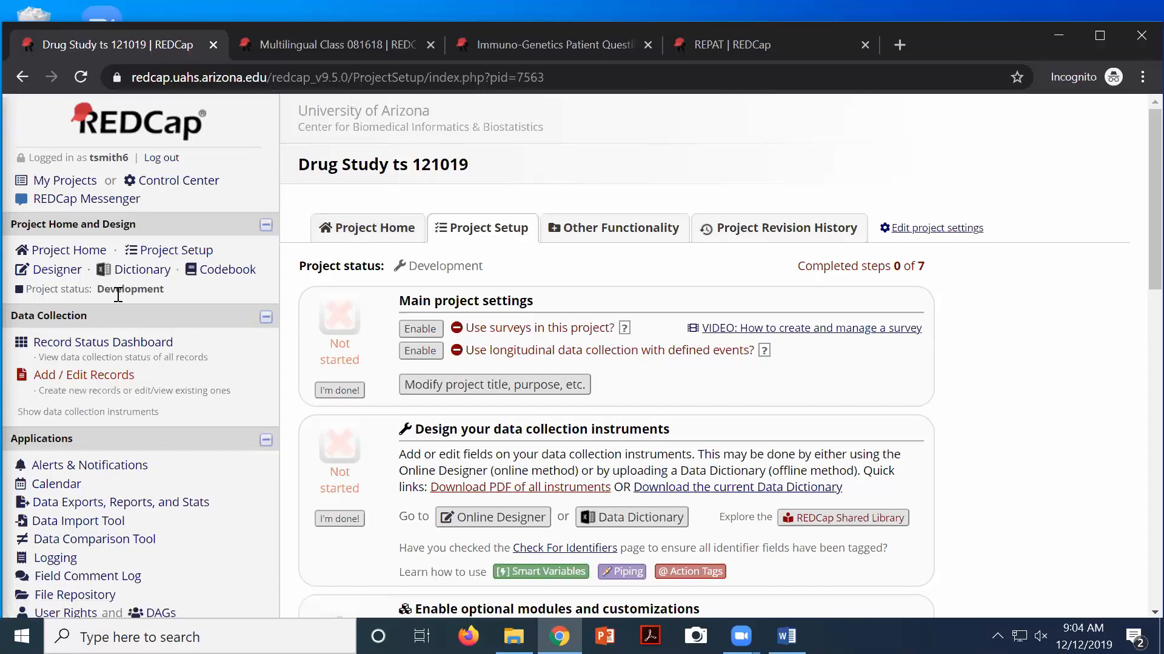
# Open the Drug Study project's Logging page and expand the Filter by event list
pyautogui.scroll(-3, 79, 321)
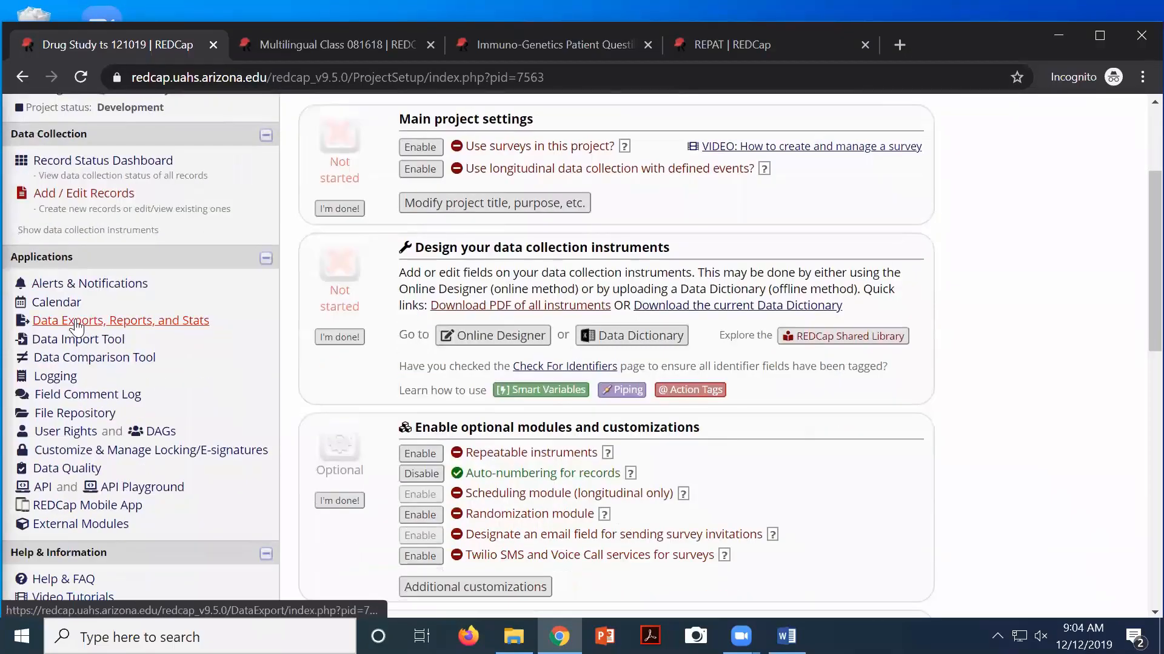
pyautogui.scroll(-1, 70, 336)
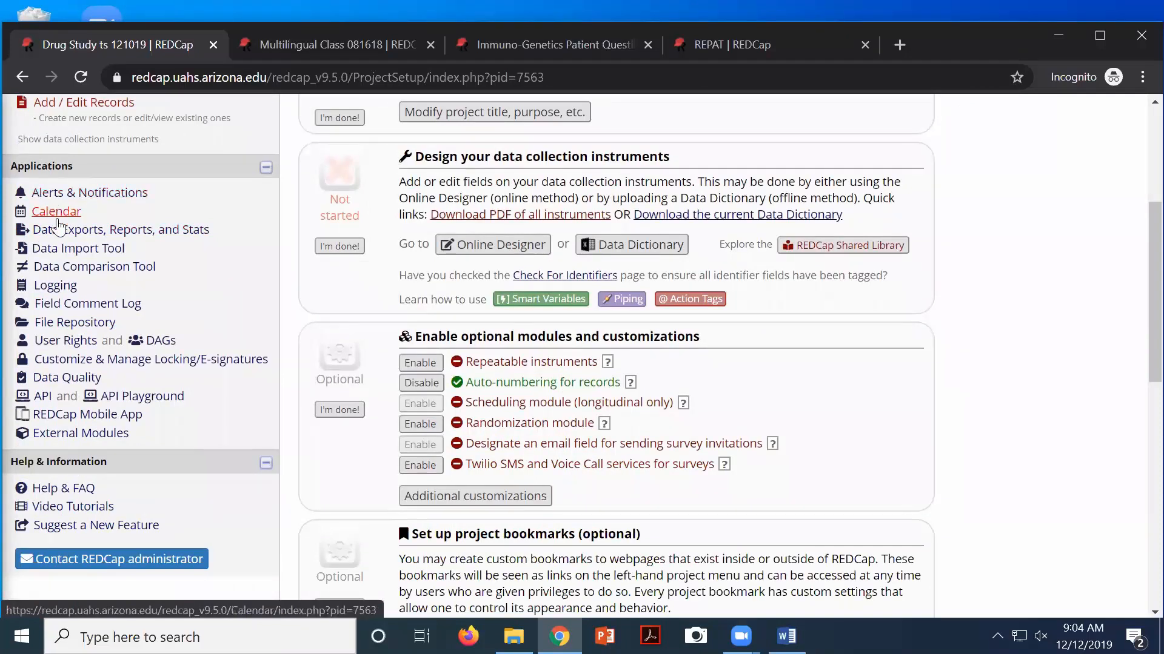
pyautogui.click(54, 286)
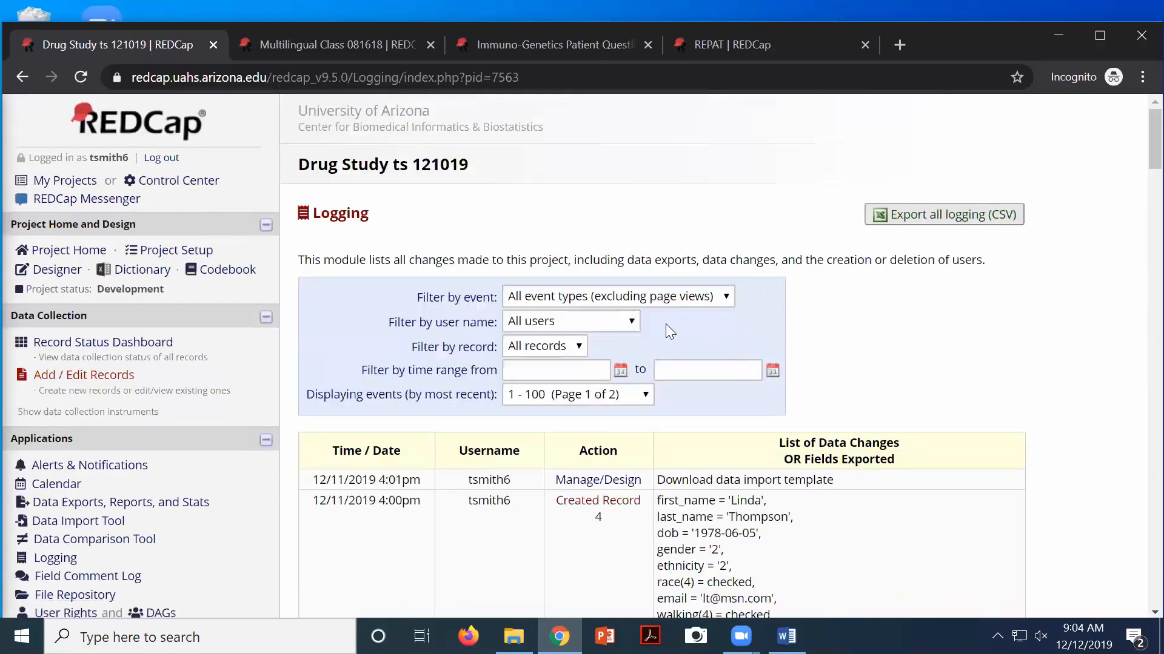
pyautogui.scroll(-2, 669, 332)
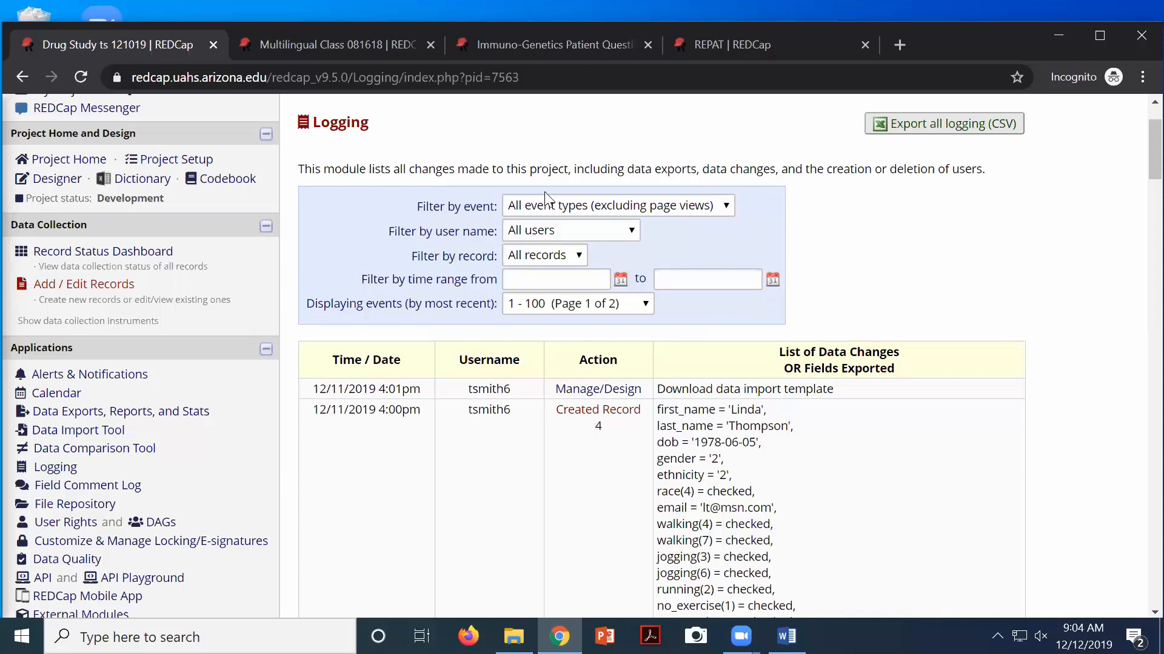
pyautogui.click(674, 212)
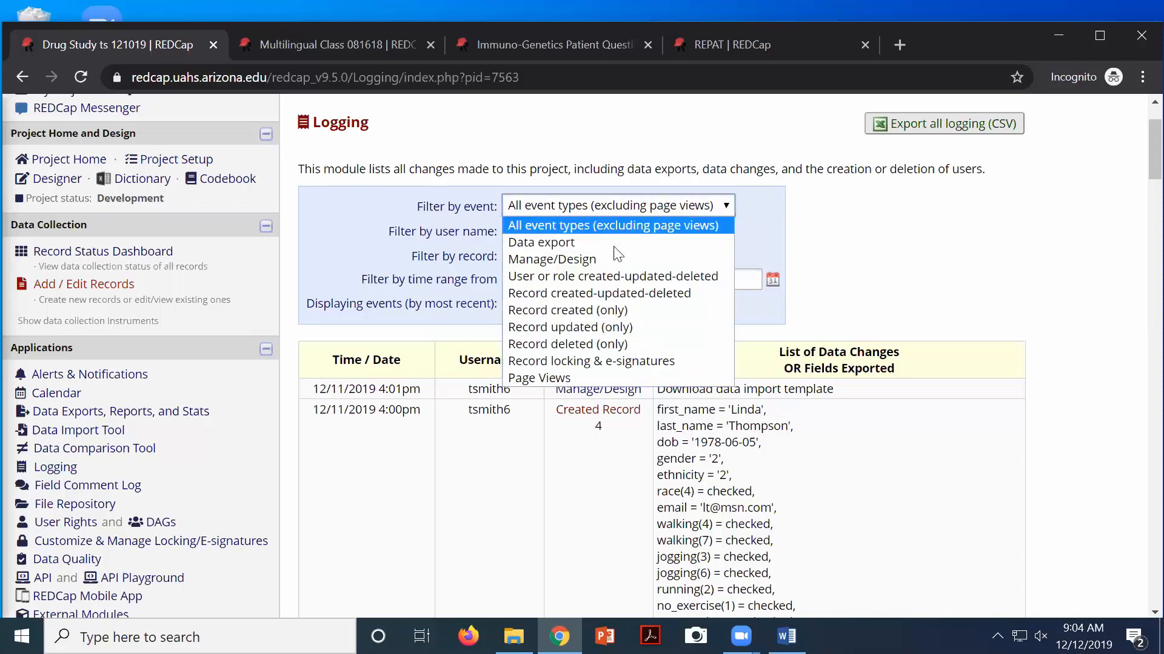
# Filter the log to 'Record created (only)' and review the four record-creation rows
pyautogui.click(590, 310)
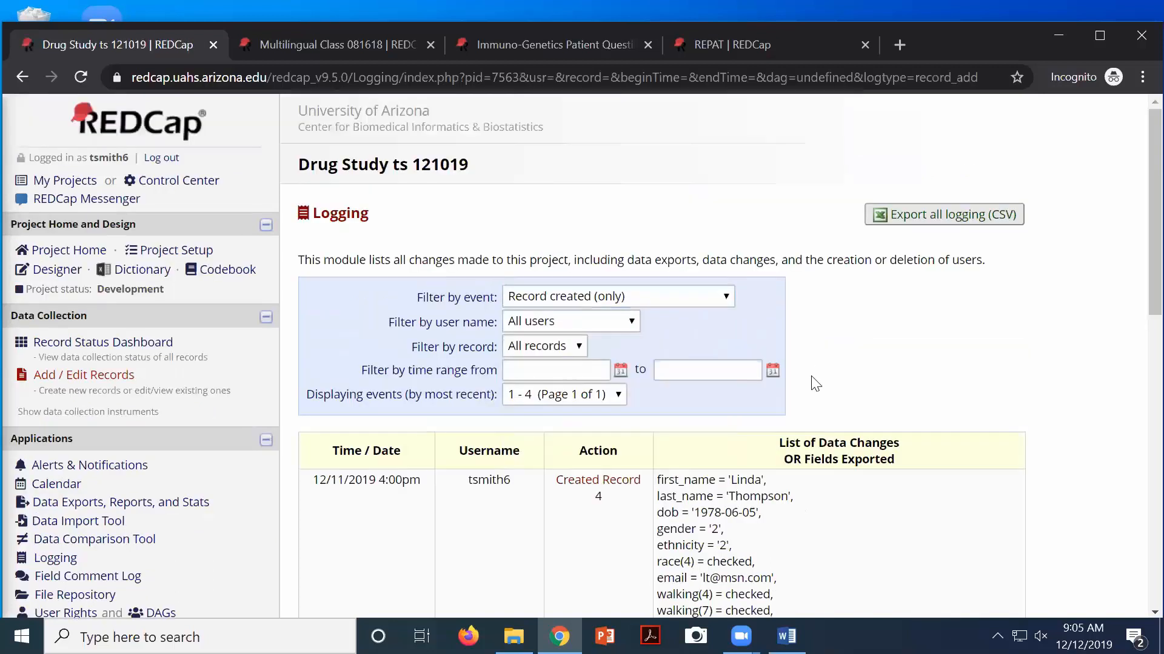
pyautogui.scroll(-10, 809, 395)
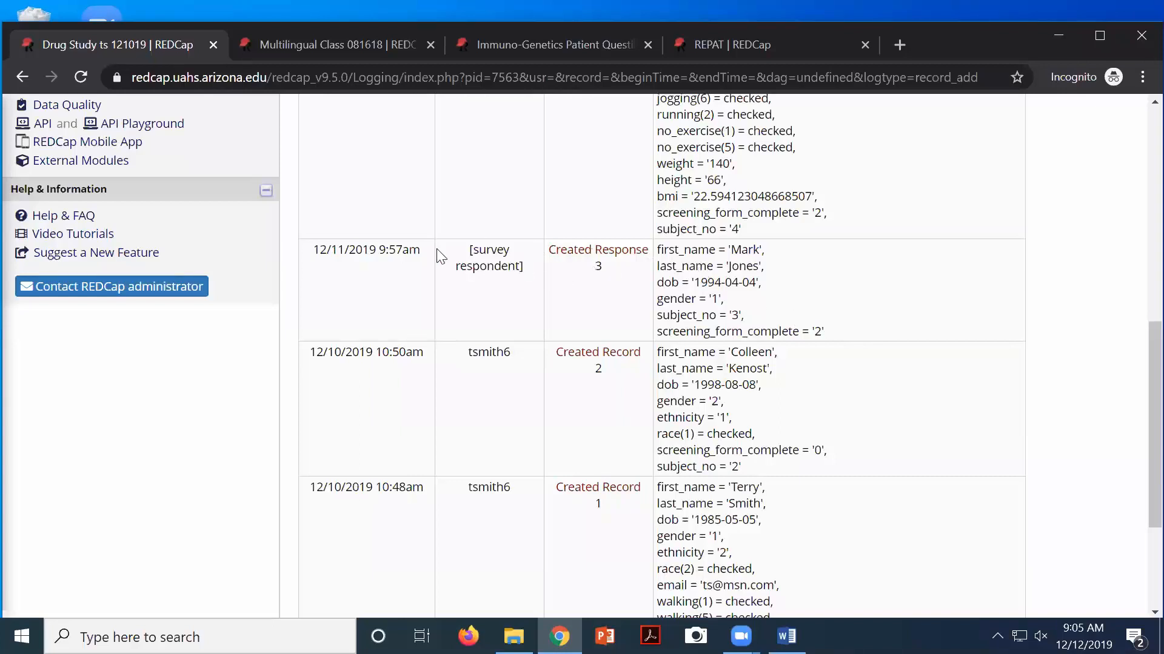
pyautogui.moveTo(468, 249); pyautogui.dragTo(521, 270)
pyautogui.click(471, 253)
pyautogui.scroll(1, 487, 442)
pyautogui.scroll(2, 493, 316)
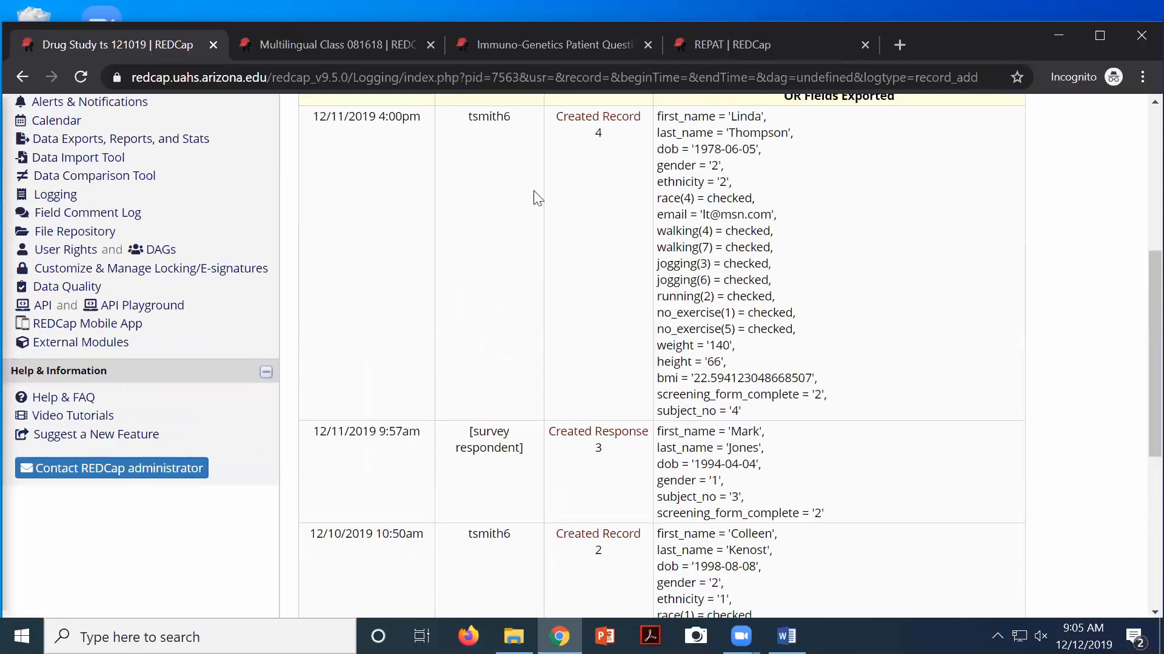
pyautogui.scroll(1, 536, 197)
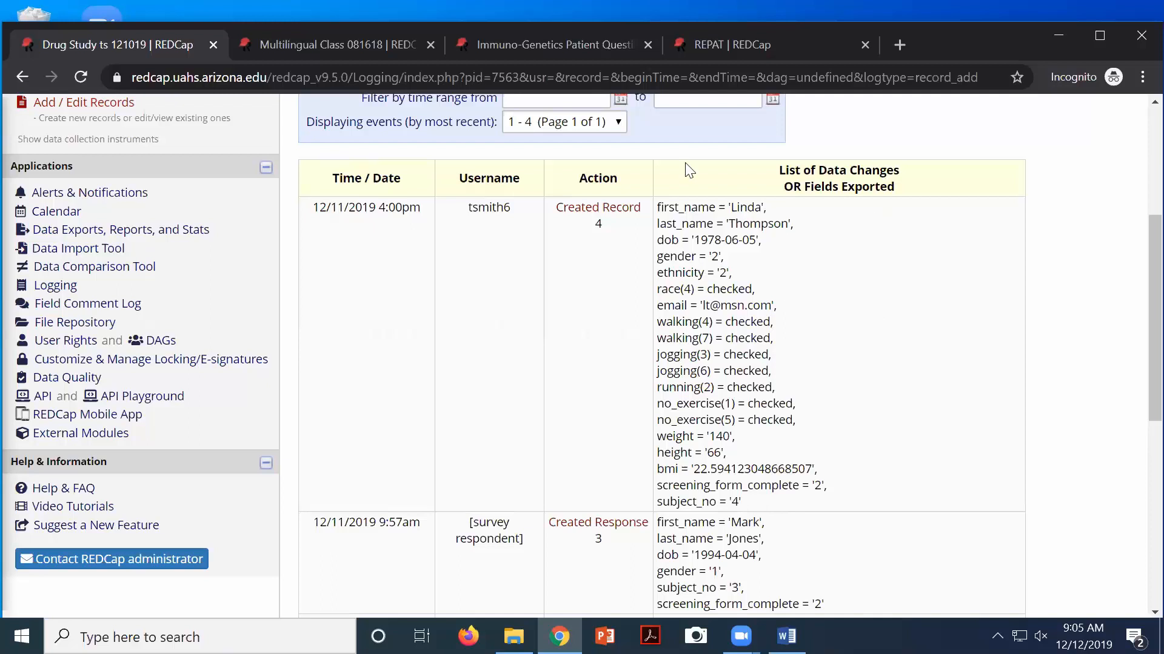
pyautogui.scroll(3, 777, 270)
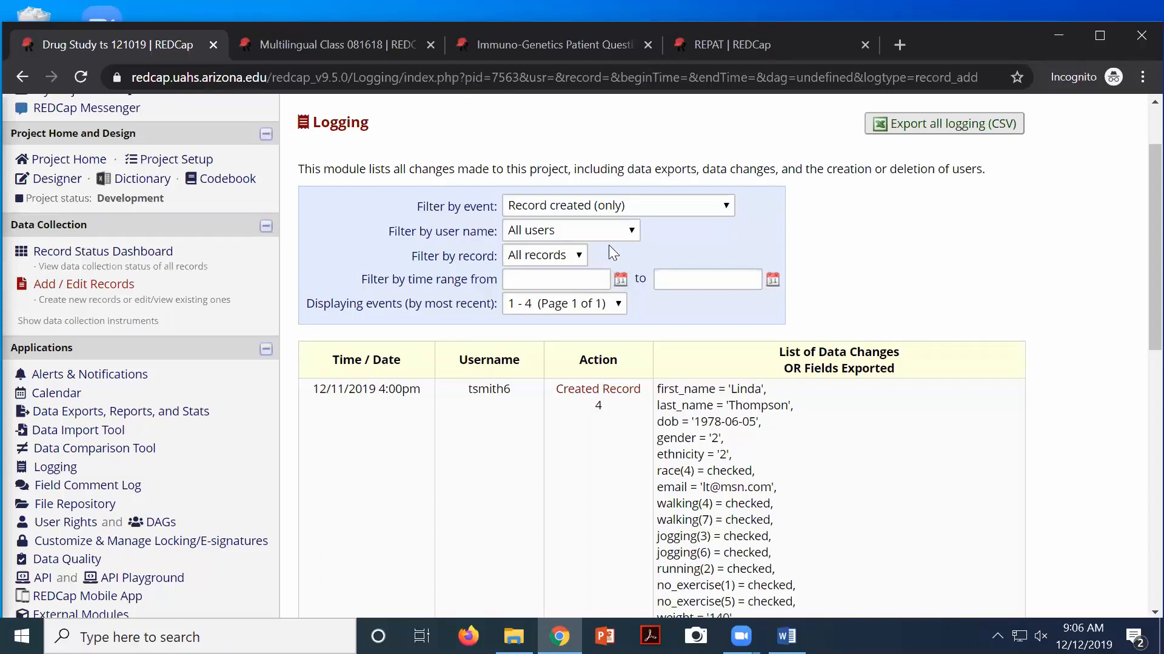
# Check the Filter by user name list, leaving it on All users
pyautogui.click(629, 234)
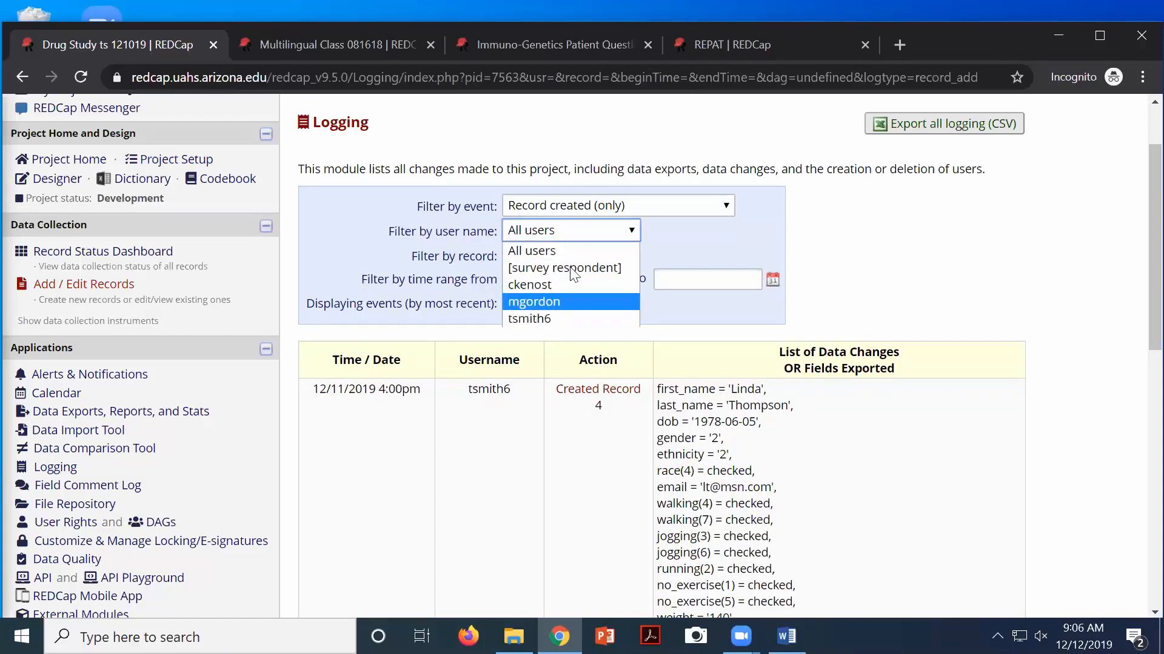
pyautogui.click(825, 246)
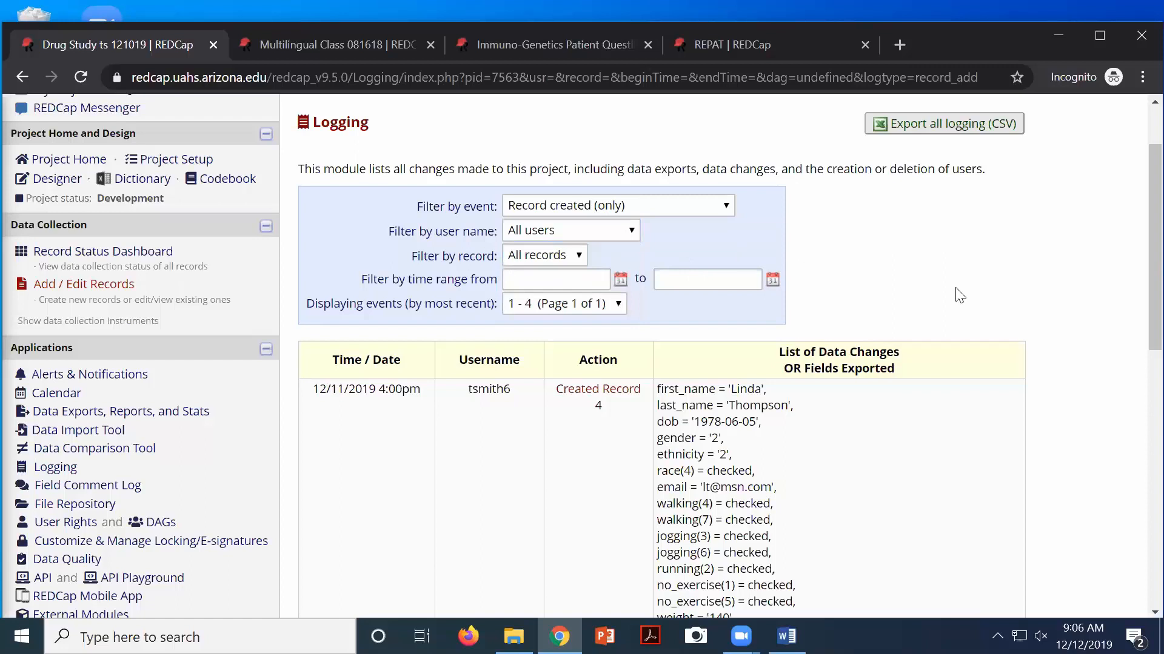
pyautogui.scroll(3, 735, 277)
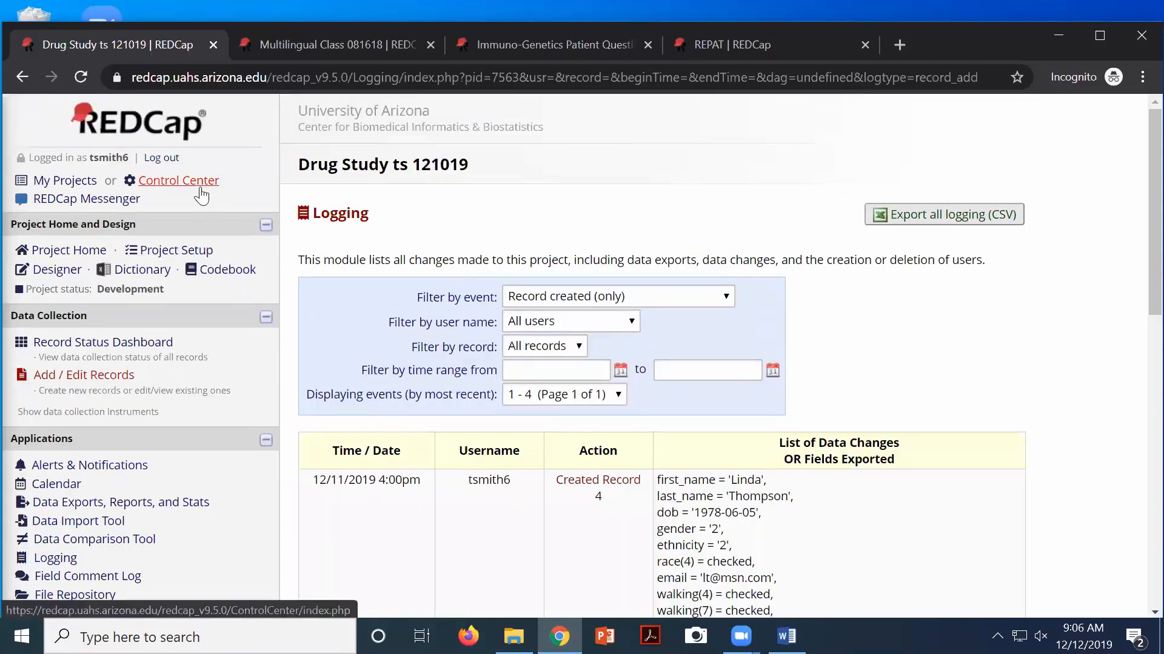
# Look over the project's Codebook, then go back to the Project Setup page
pyautogui.click(226, 274)
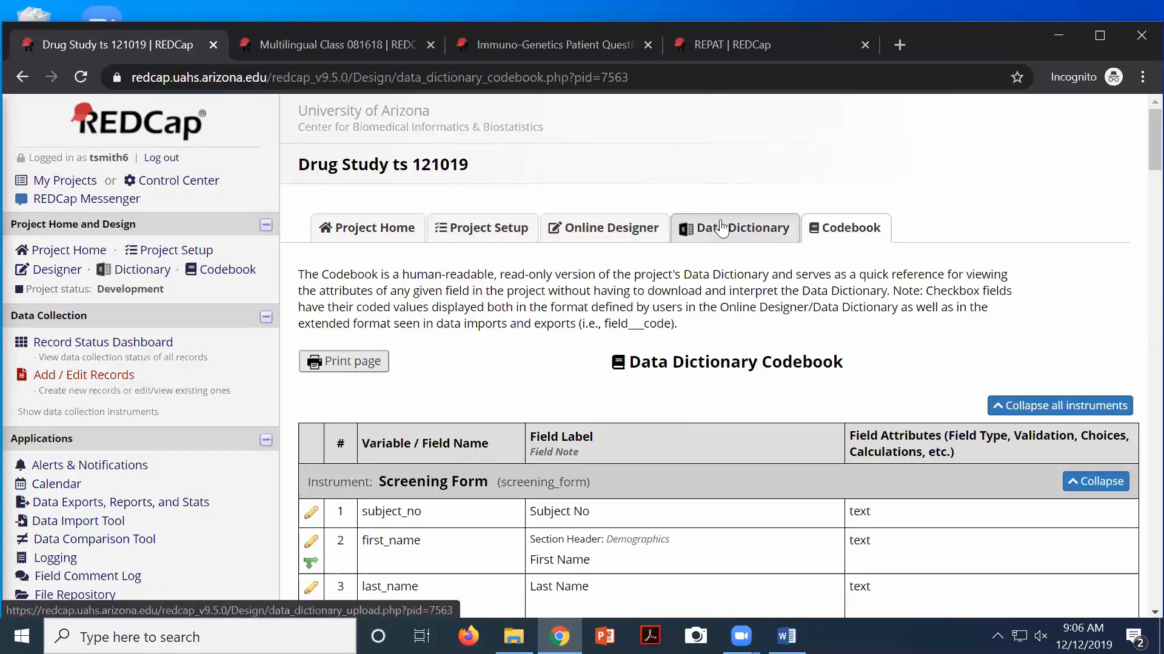
pyautogui.click(485, 230)
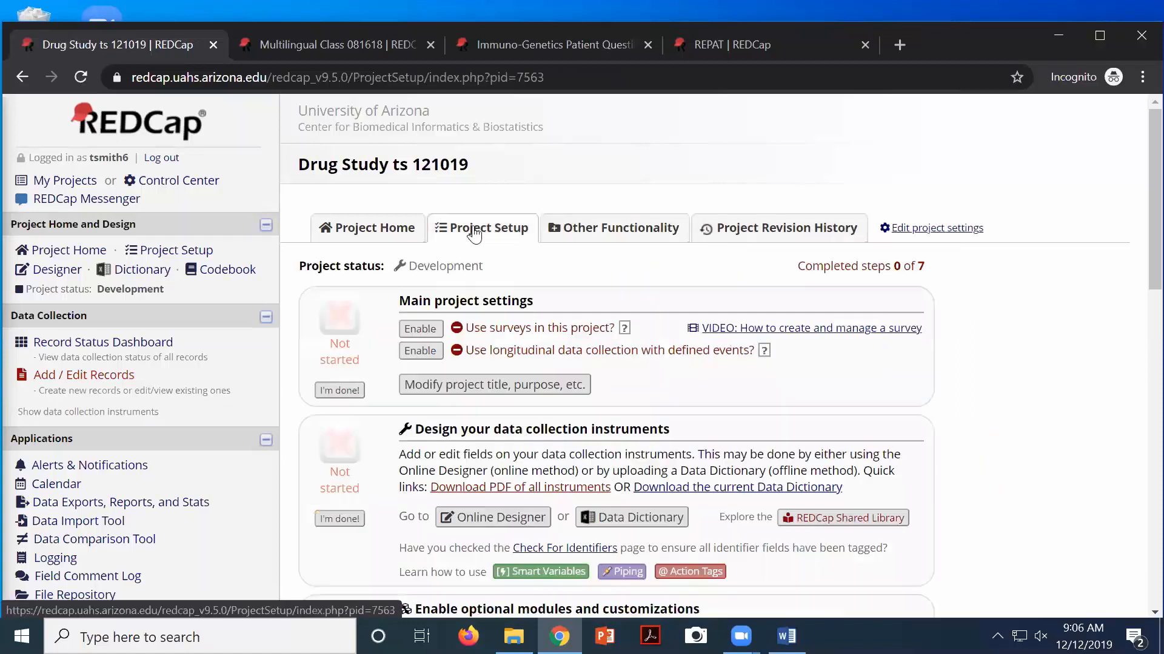
# Download the current Data Dictionary CSV, accepting the Terms of Use, and open it
pyautogui.click(639, 519)
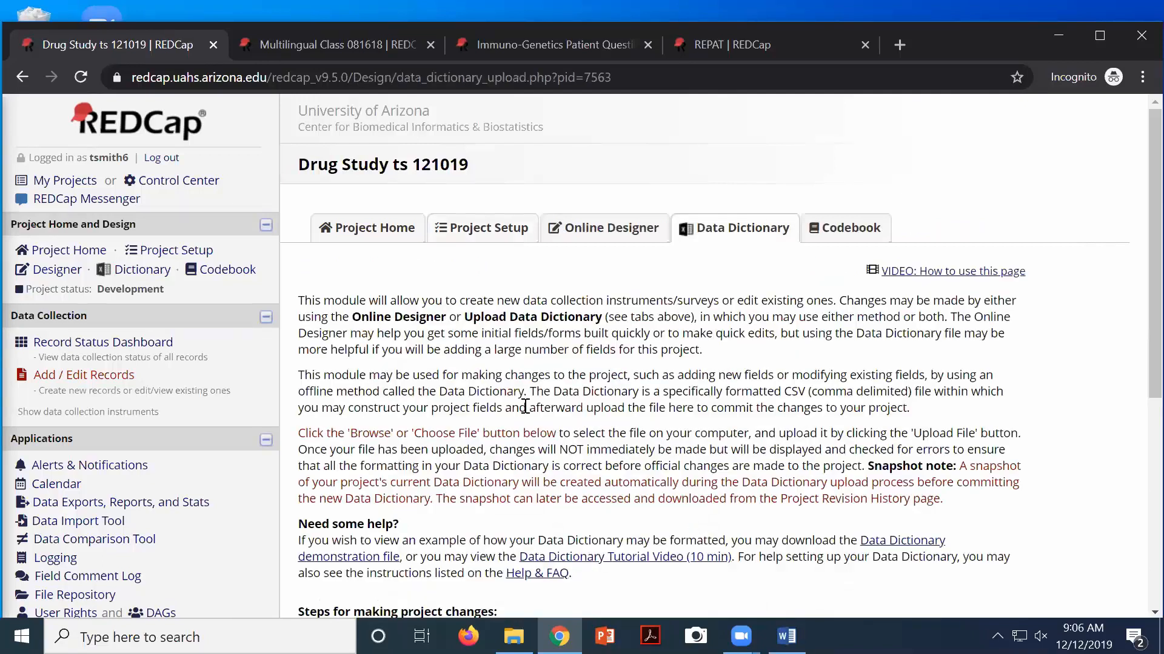
pyautogui.scroll(-3, 518, 372)
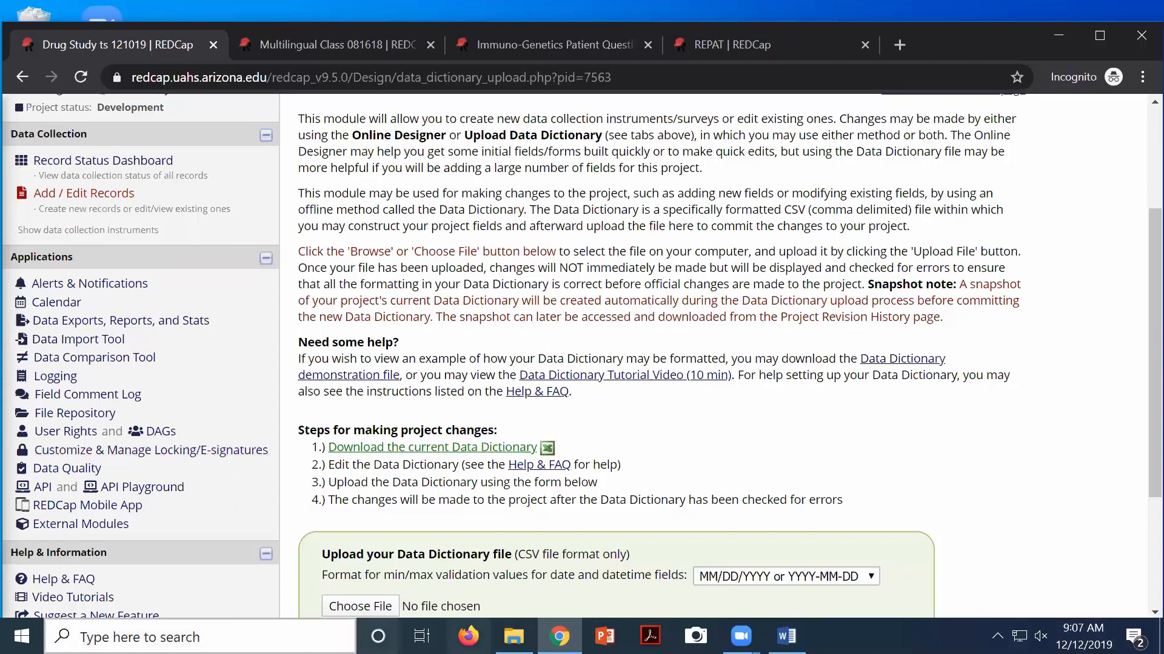
pyautogui.click(395, 449)
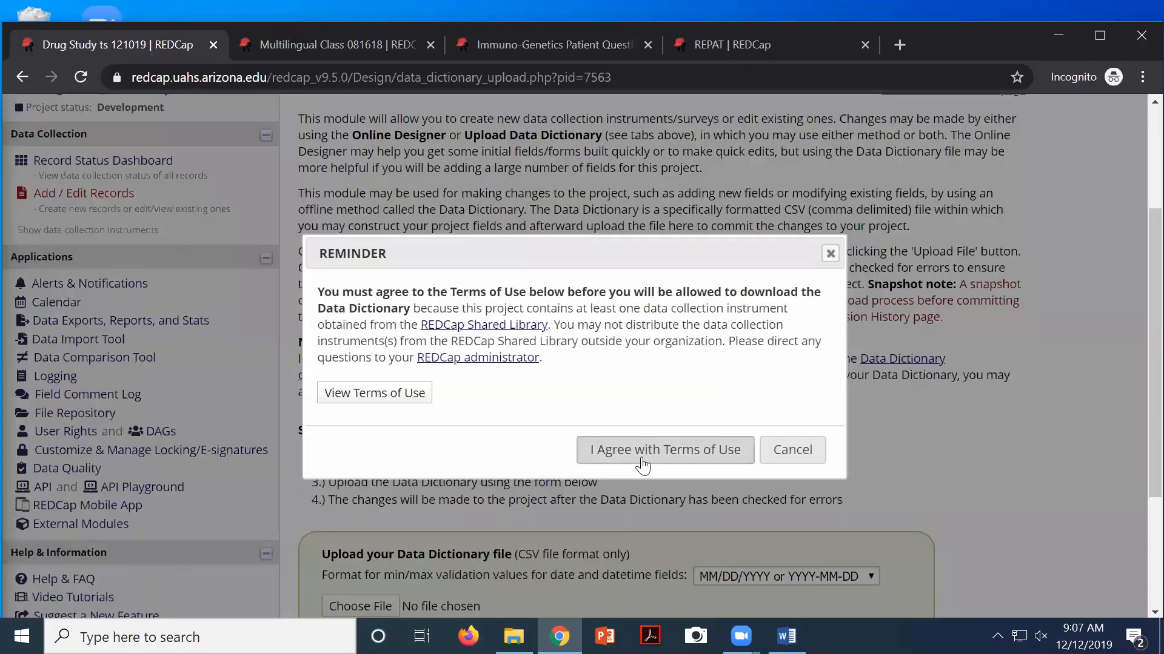
pyautogui.click(661, 461)
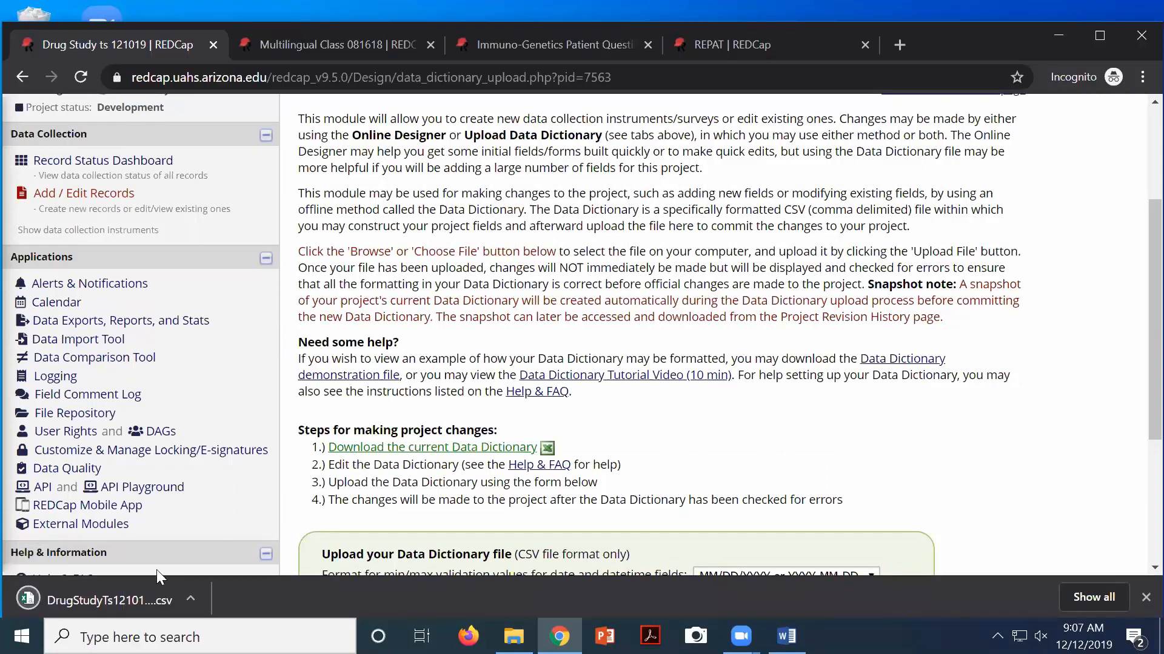
pyautogui.click(106, 597)
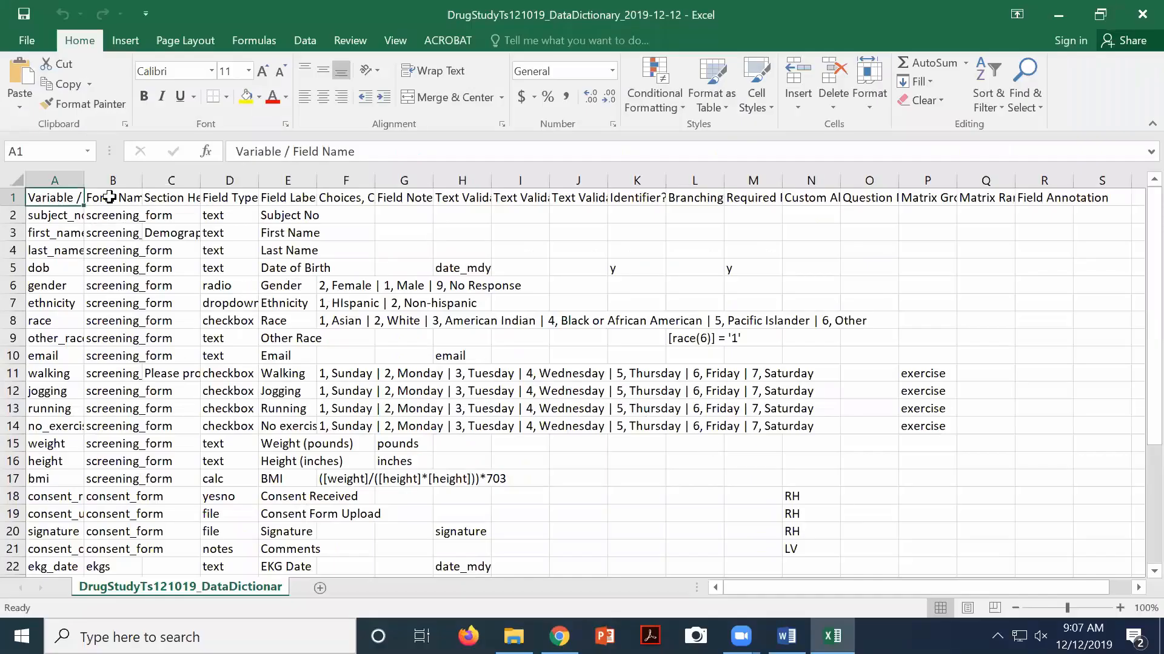
# Widen columns A, B, C and F to show field names, form names, section headers and choices
pyautogui.moveTo(81, 180); pyautogui.dragTo(172, 182)
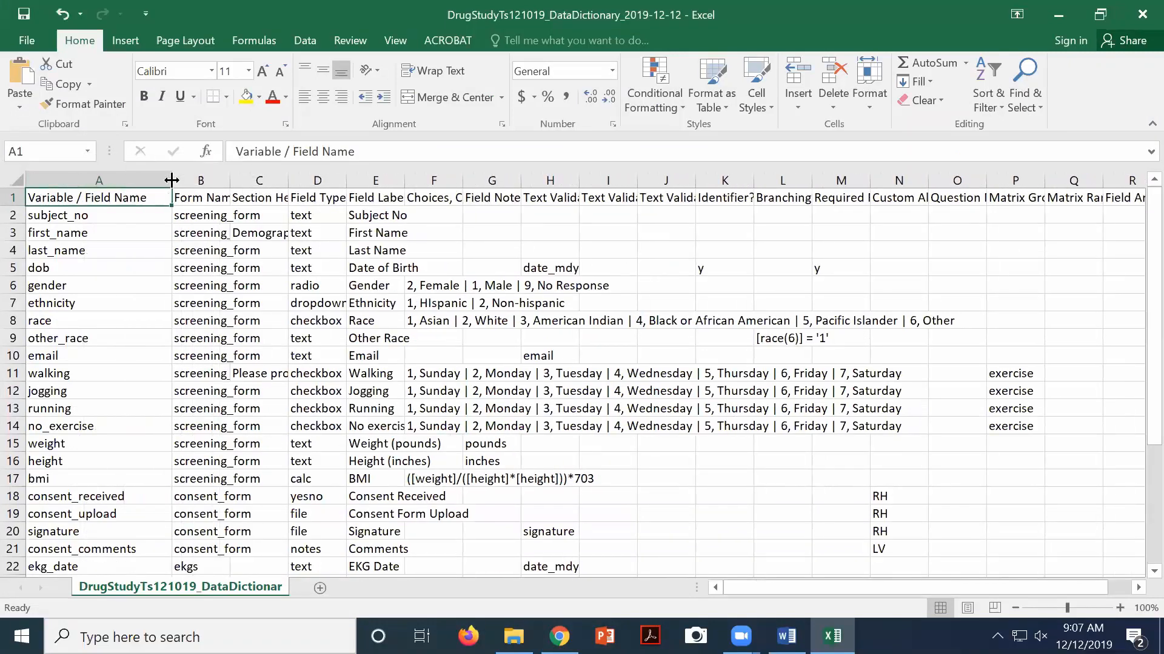
pyautogui.click(89, 182)
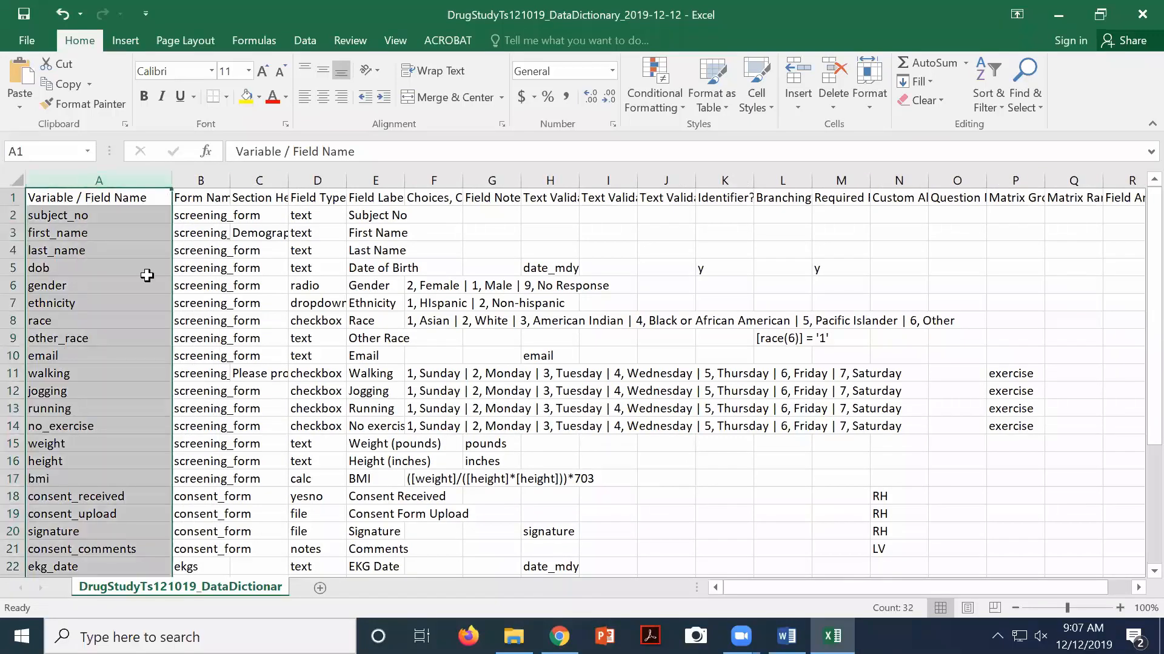
pyautogui.moveTo(230, 181); pyautogui.dragTo(316, 181)
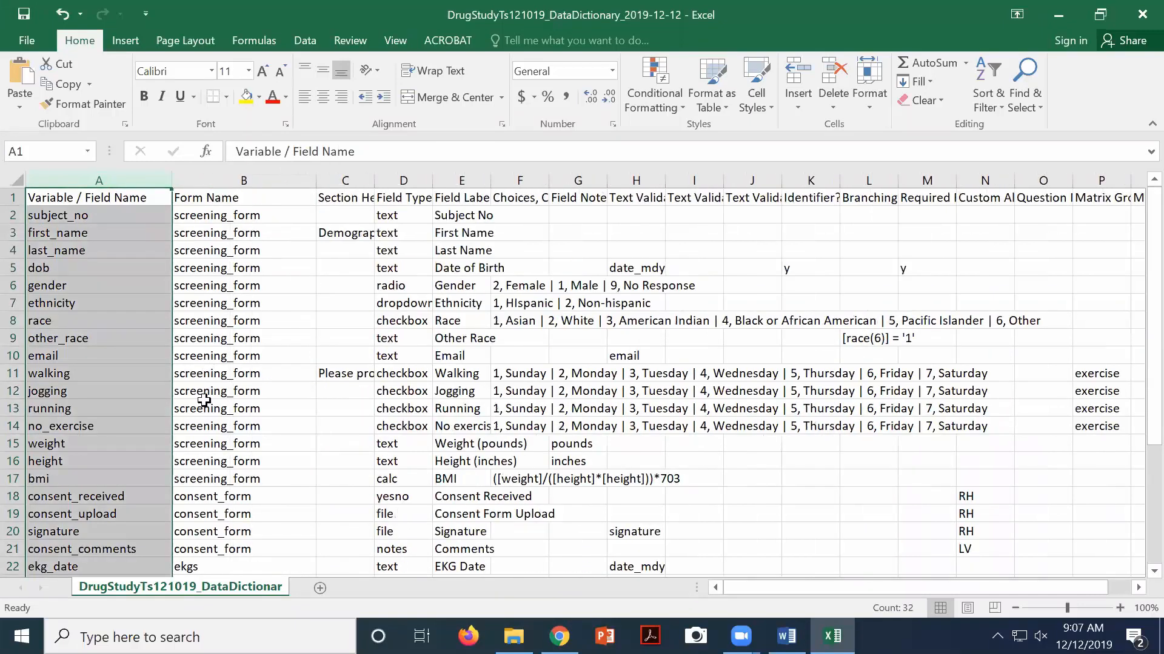
pyautogui.moveTo(373, 177); pyautogui.dragTo(472, 176)
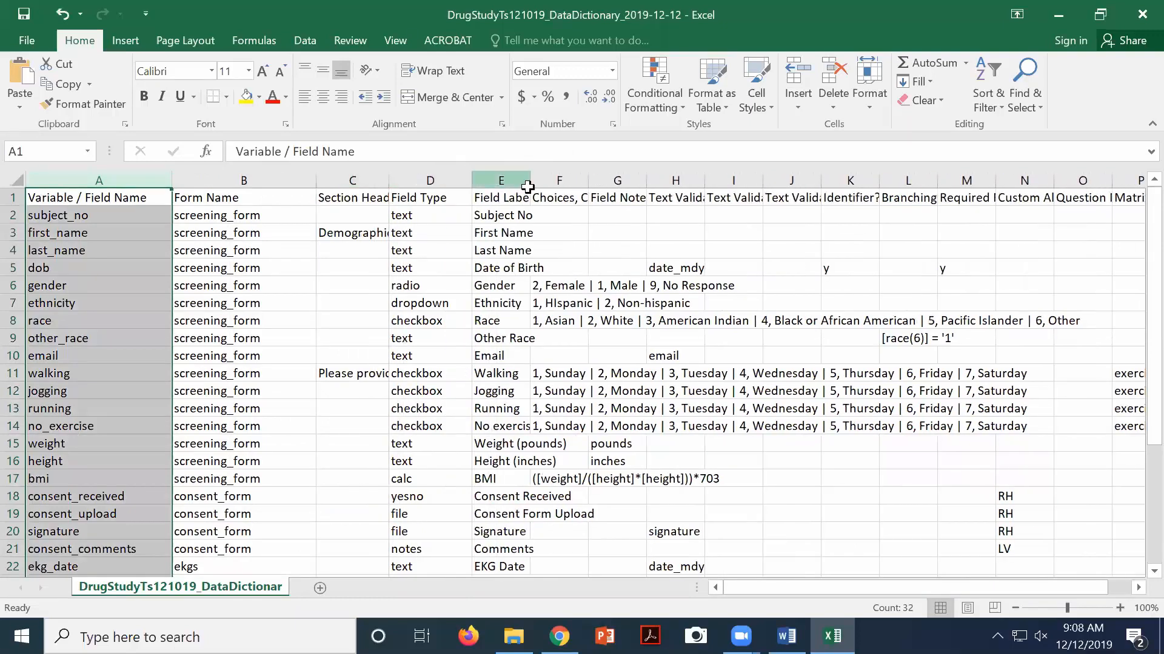
pyautogui.click(567, 184)
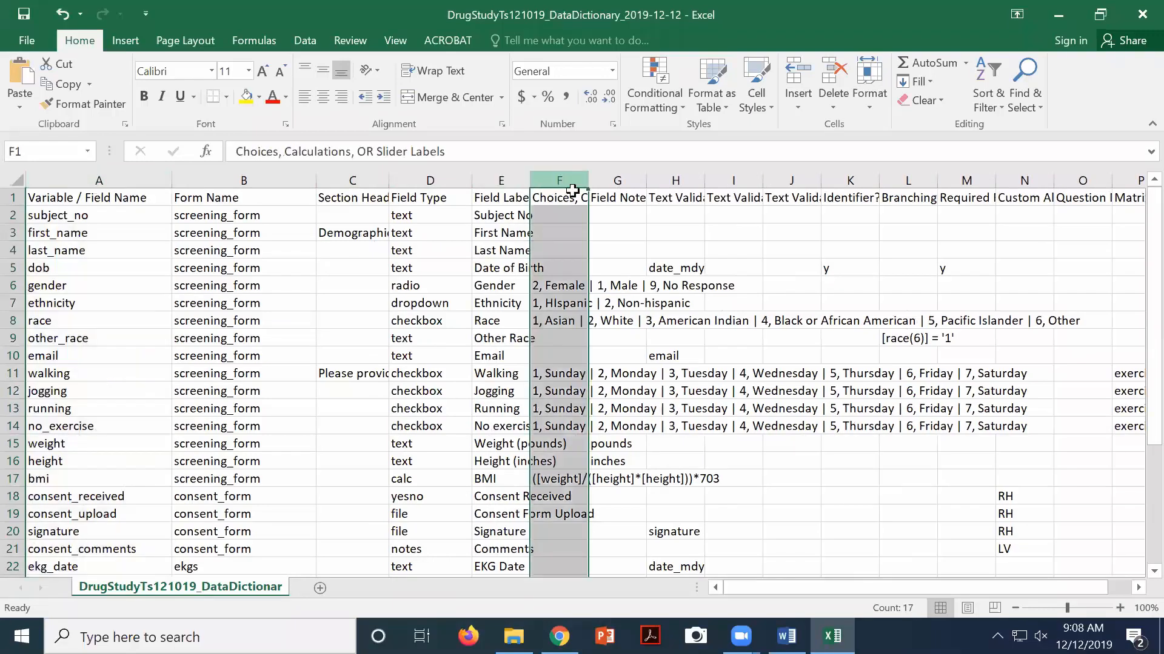
pyautogui.moveTo(589, 178); pyautogui.dragTo(632, 178)
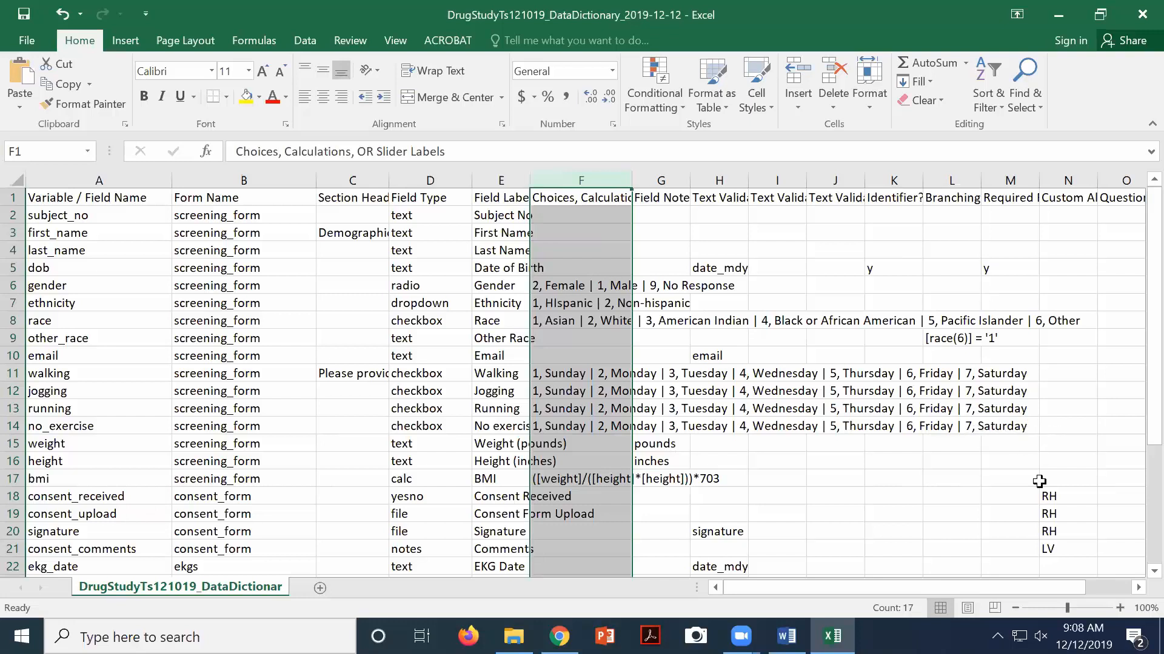
# Widen Custom Alignment column N so its full header is visible
pyautogui.scroll(-1, 1066, 522)
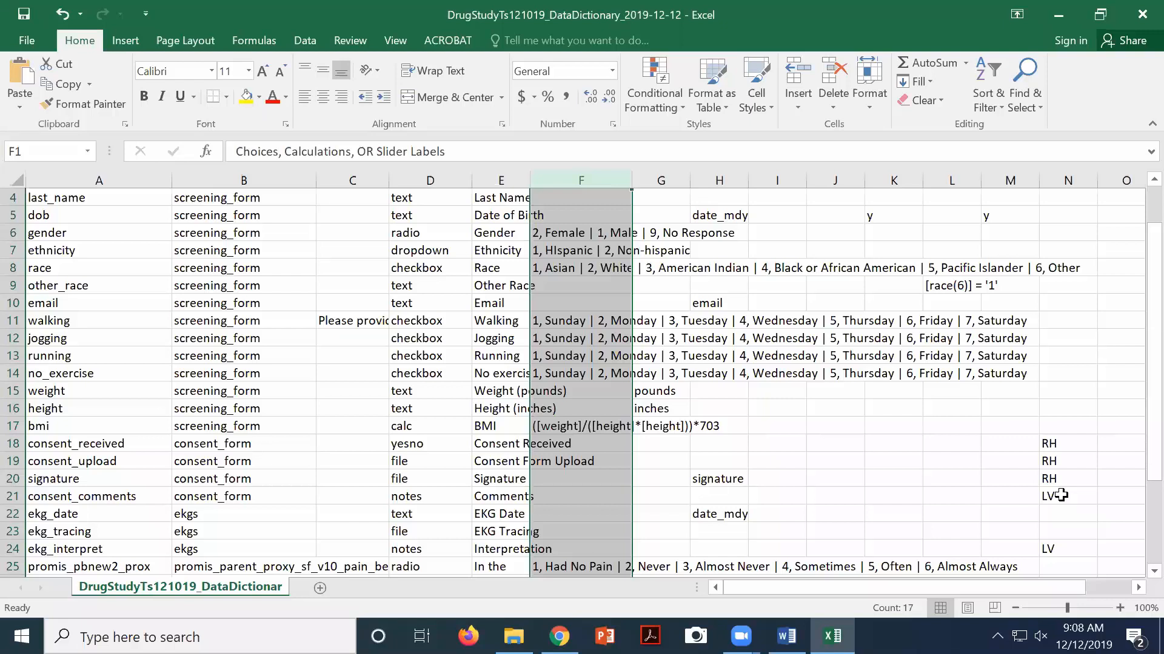
pyautogui.scroll(1, 1037, 372)
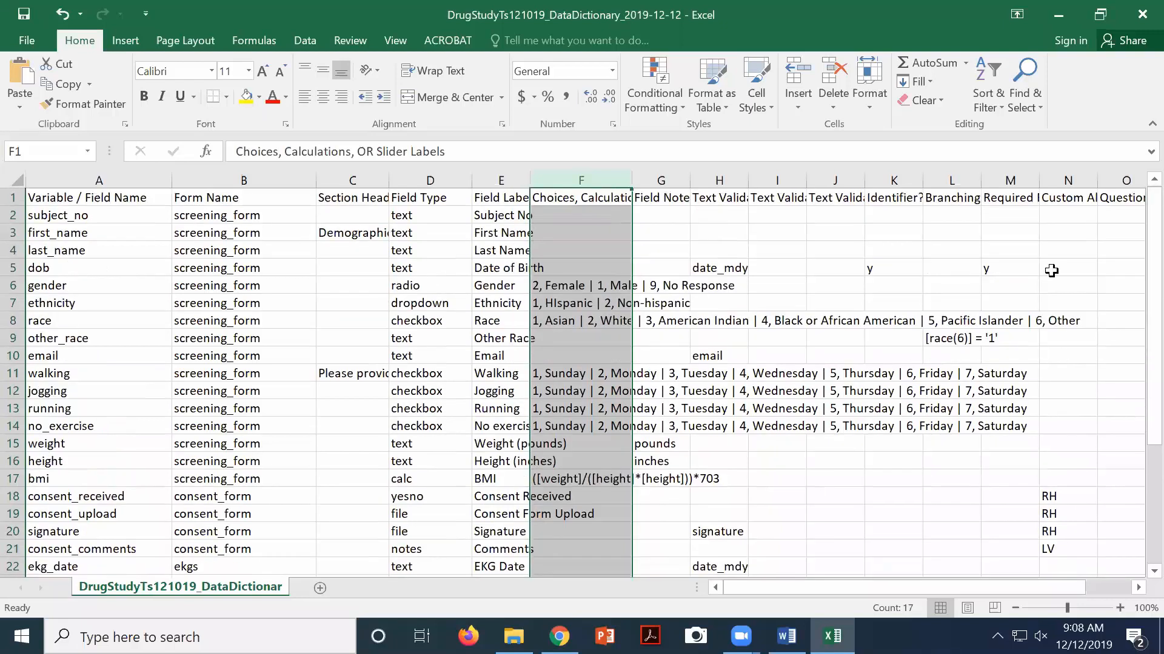
pyautogui.click(1092, 181)
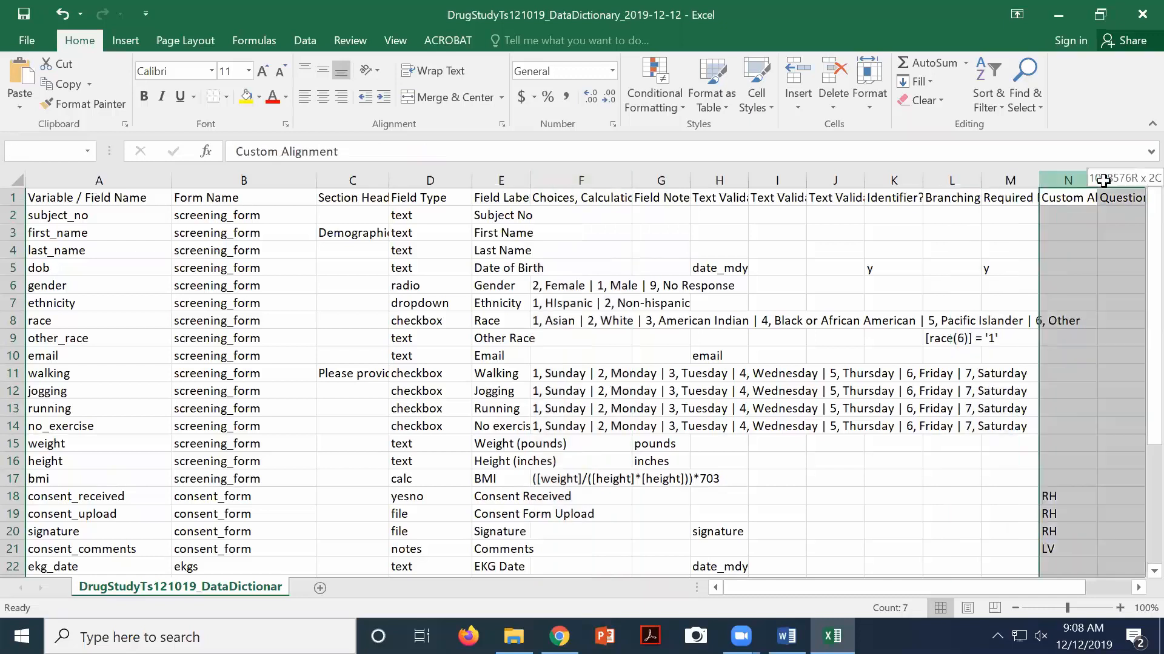
pyautogui.moveTo(1094, 180); pyautogui.dragTo(1144, 181)
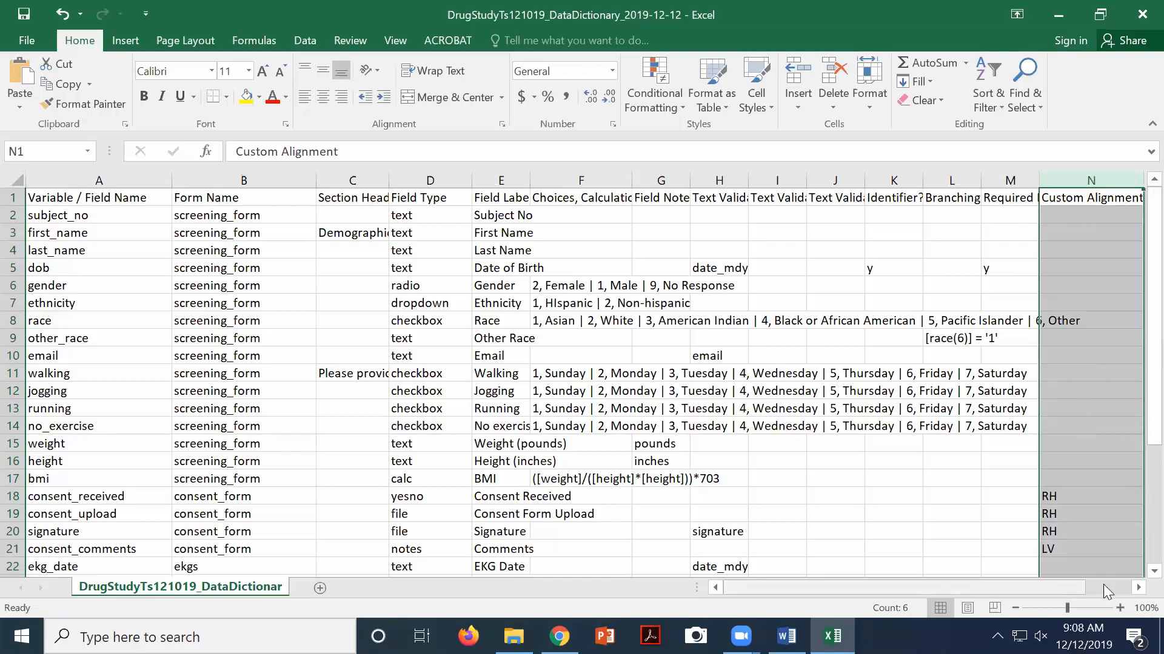
pyautogui.click(1137, 588)
pyautogui.click(1138, 588)
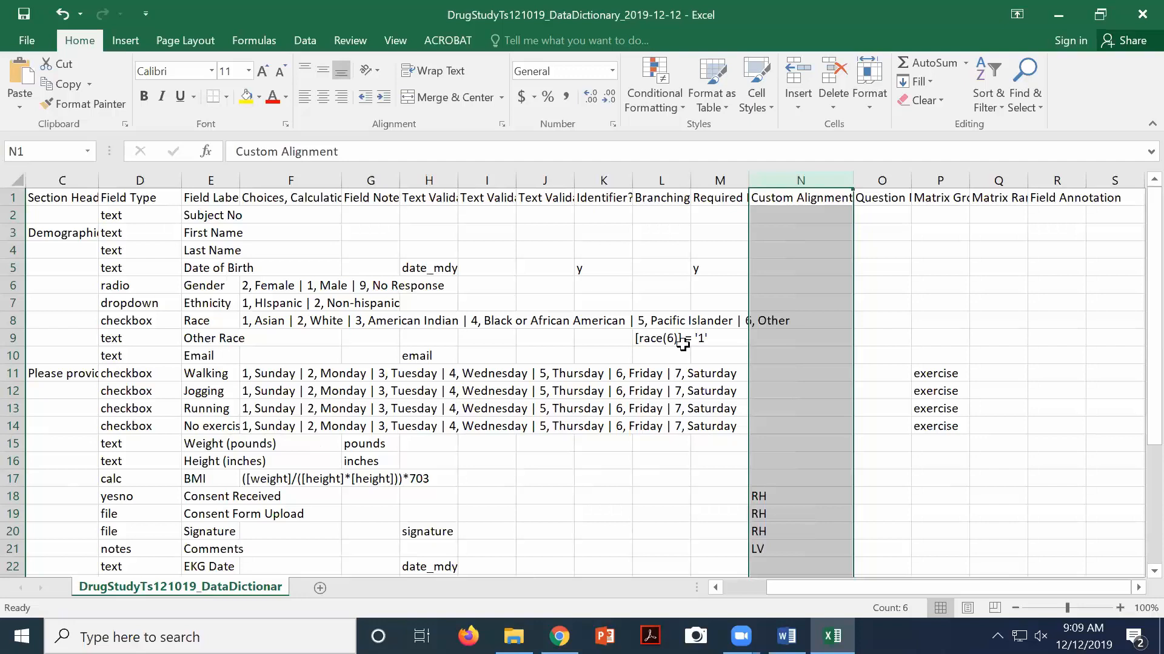
# Review the Custom Alignment values: LV in N21 and RH in N20
pyautogui.click(787, 367)
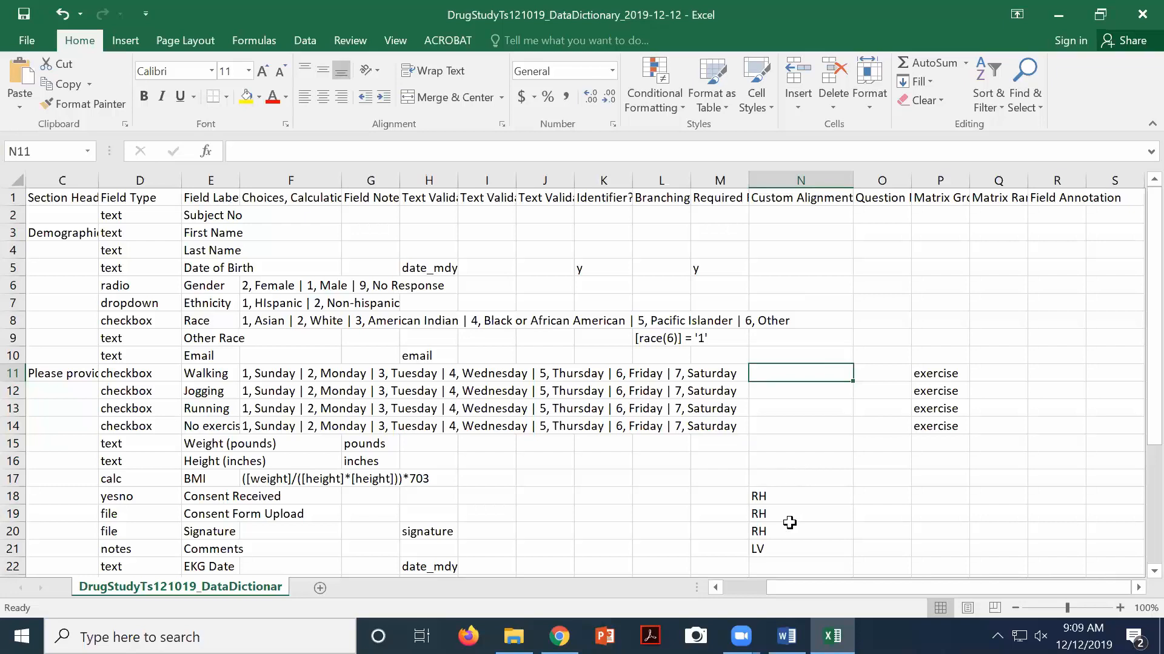
pyautogui.click(778, 547)
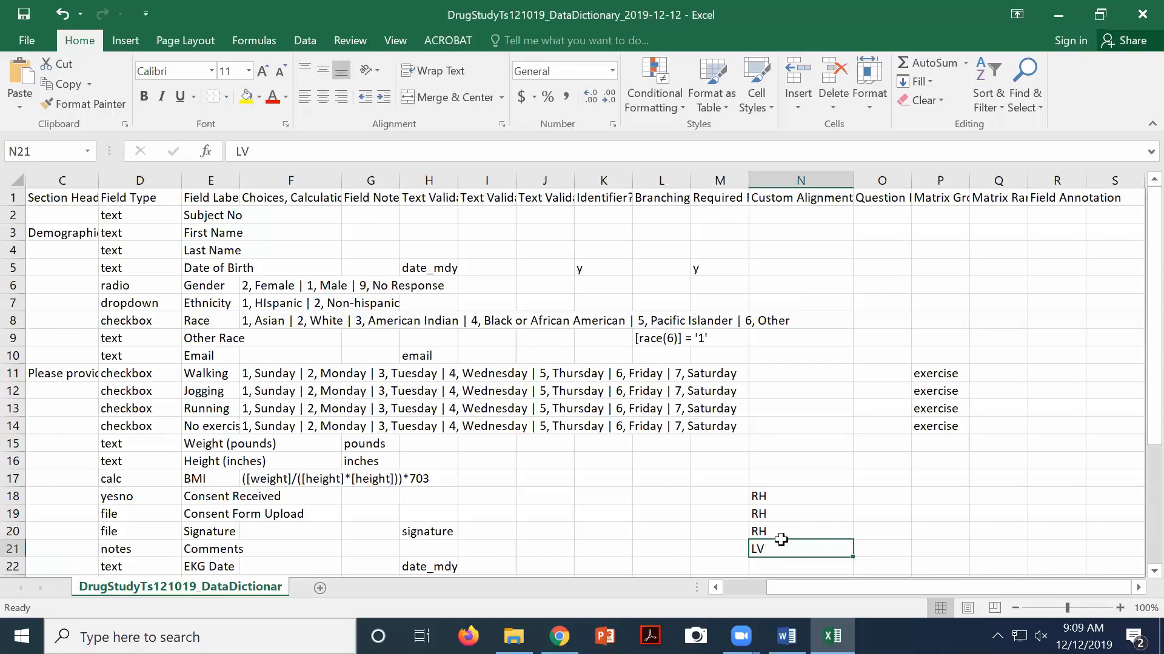
pyautogui.click(769, 533)
# Copy LV from N21 into N2 and N3, then fill LV down column N
pyautogui.click(777, 550)
pyautogui.hotkey('ctrl', 'c')
pyautogui.click(774, 215)
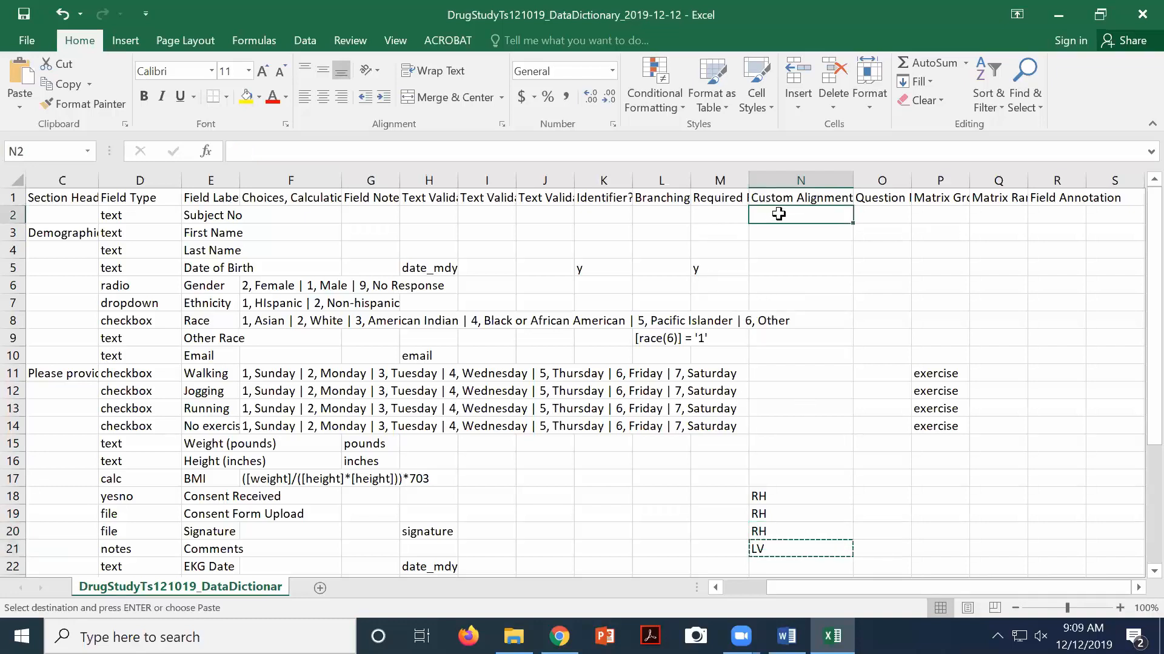
pyautogui.click(781, 233)
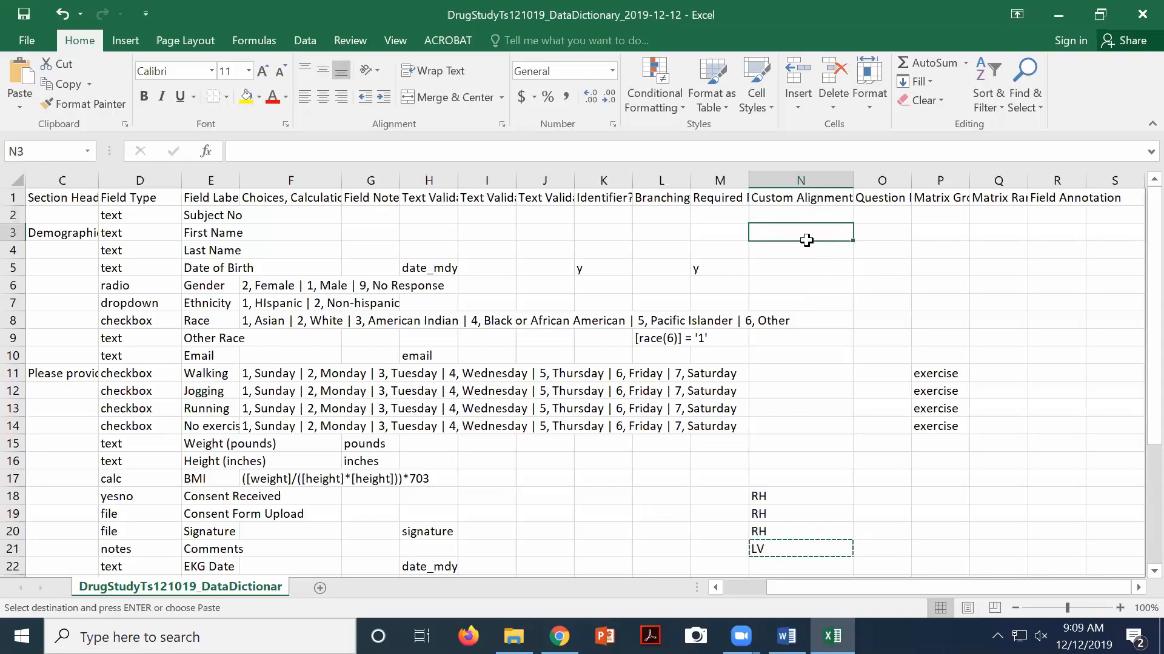
pyautogui.hotkey('ctrl', 'v')
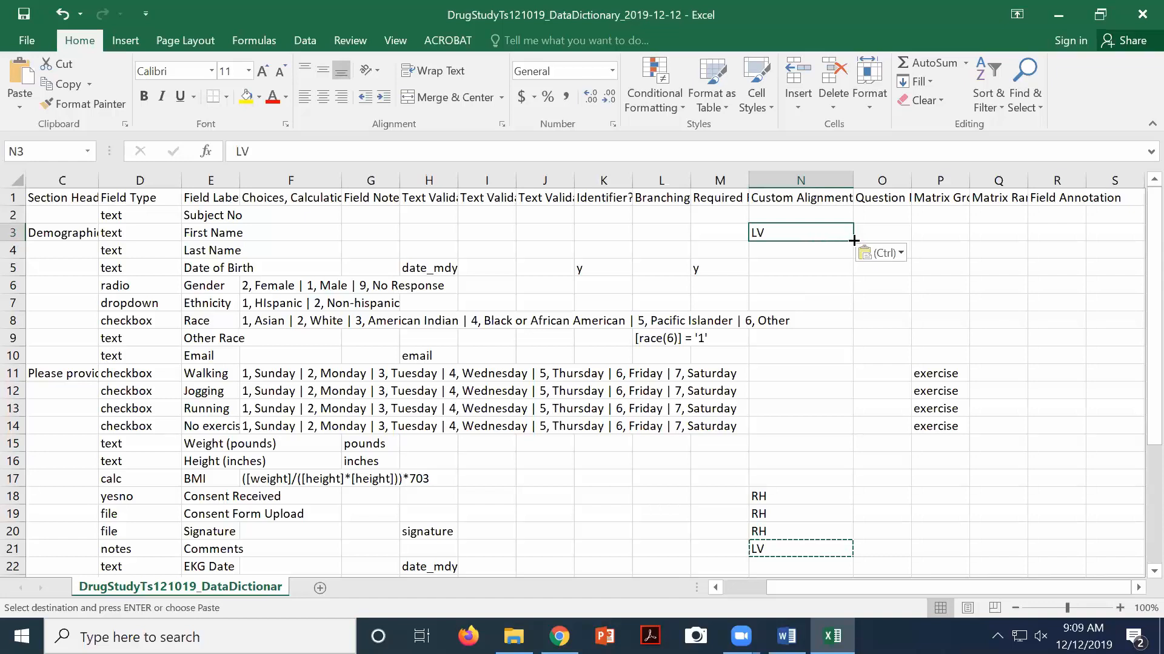
pyautogui.click(762, 210)
pyautogui.hotkey('ctrl', 'v')
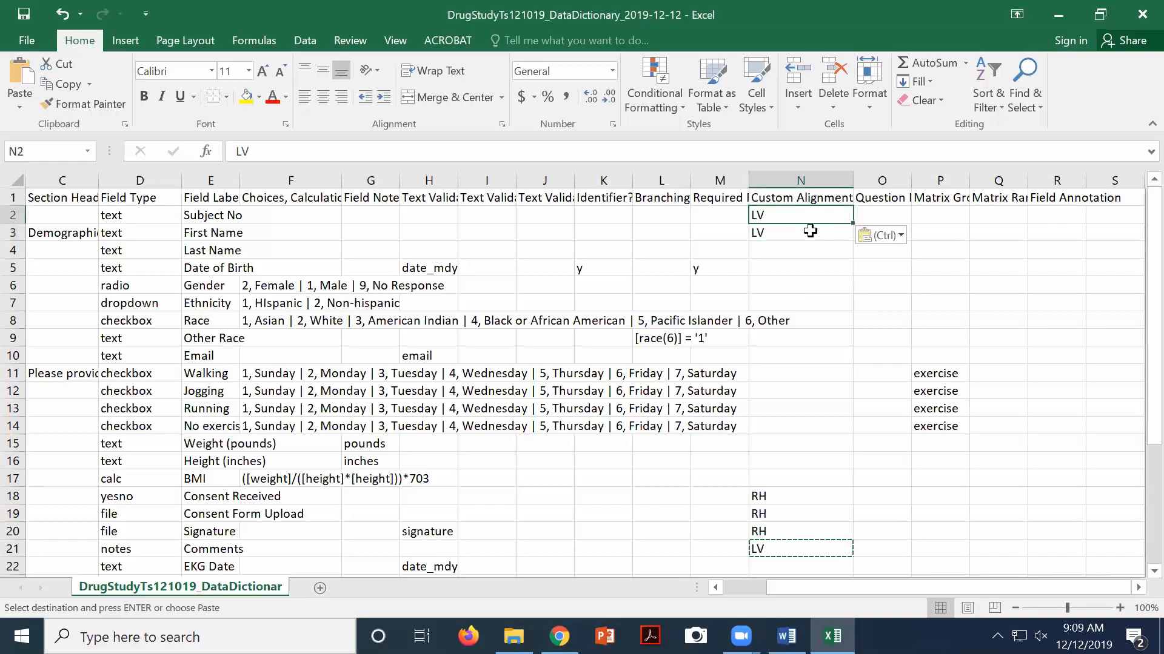
pyautogui.click(817, 230)
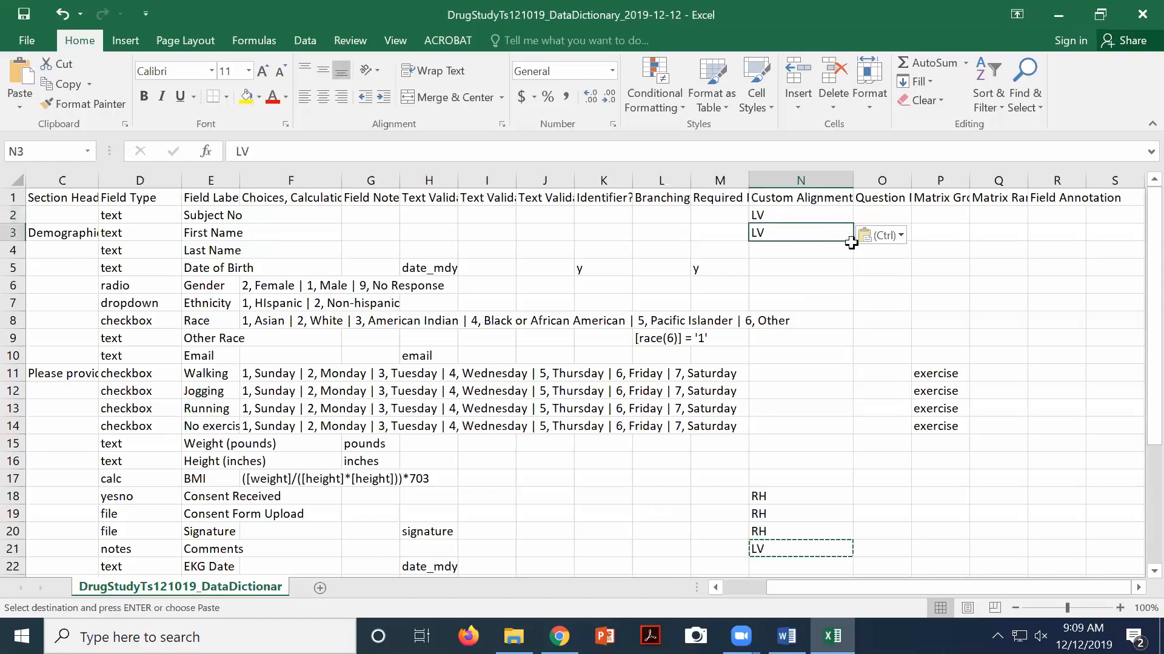
pyautogui.moveTo(853, 242); pyautogui.dragTo(844, 376)
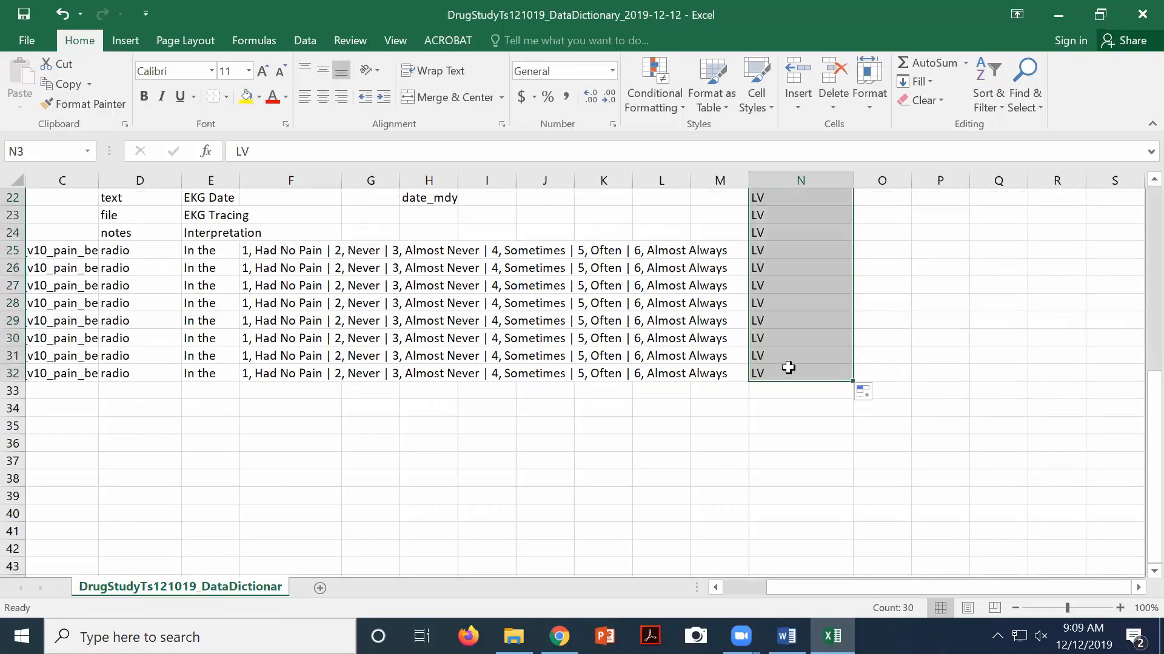
# Save the data dictionary keeping CSV format, then close Excel choosing Don't Save
pyautogui.click(25, 14)
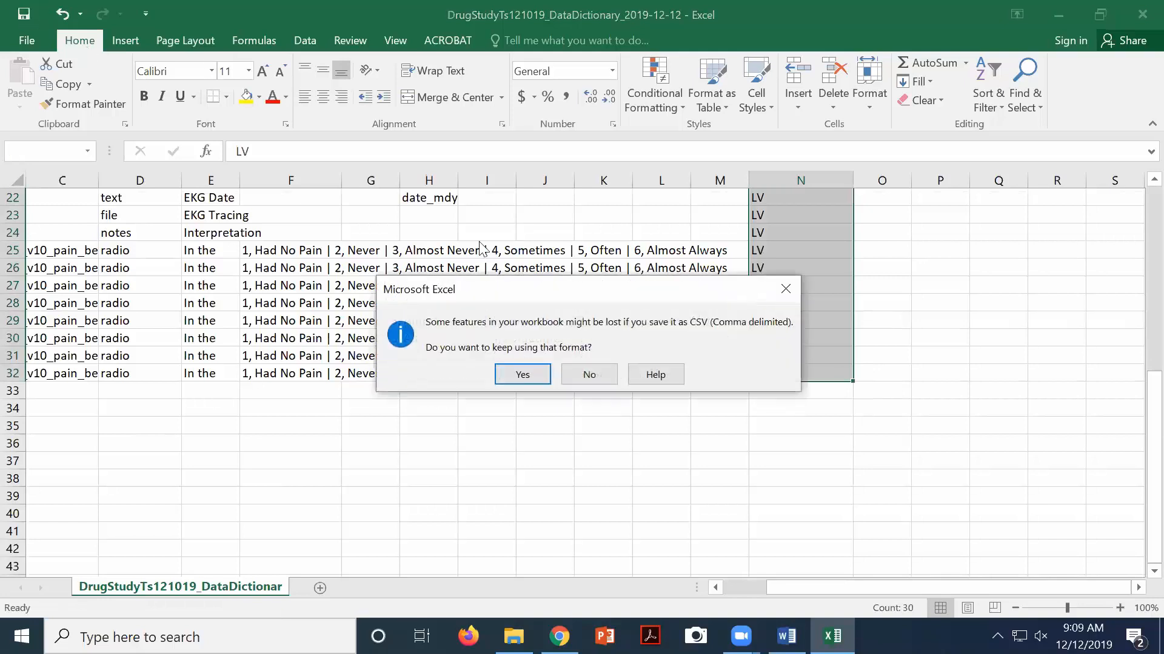
pyautogui.click(522, 376)
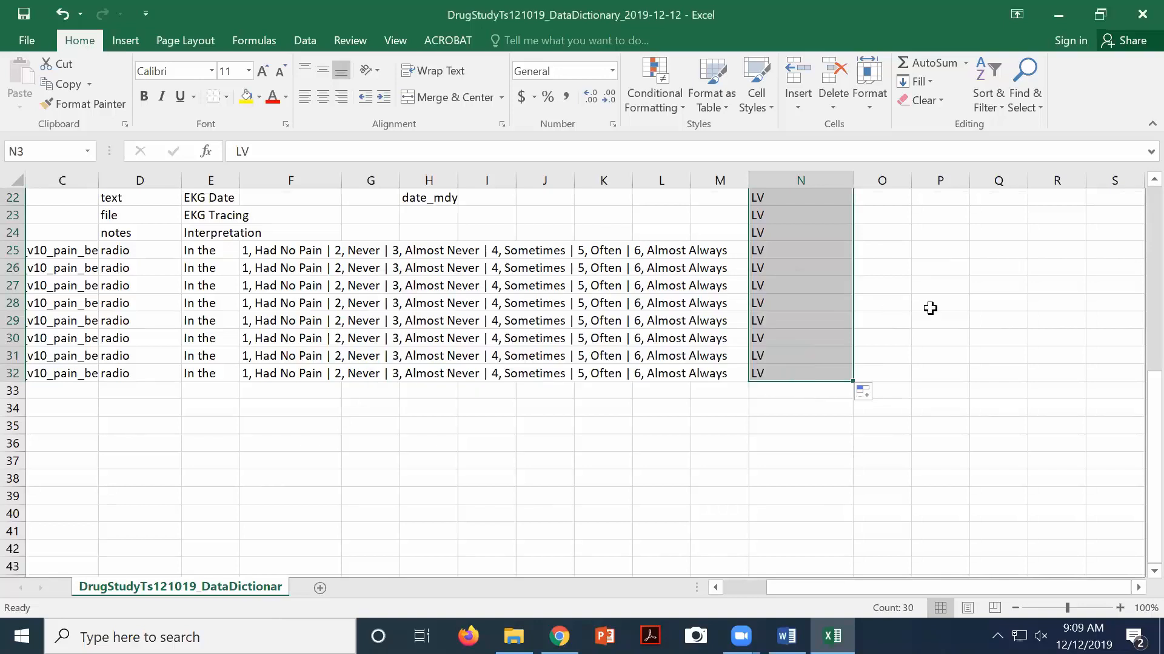
pyautogui.scroll(7, 966, 358)
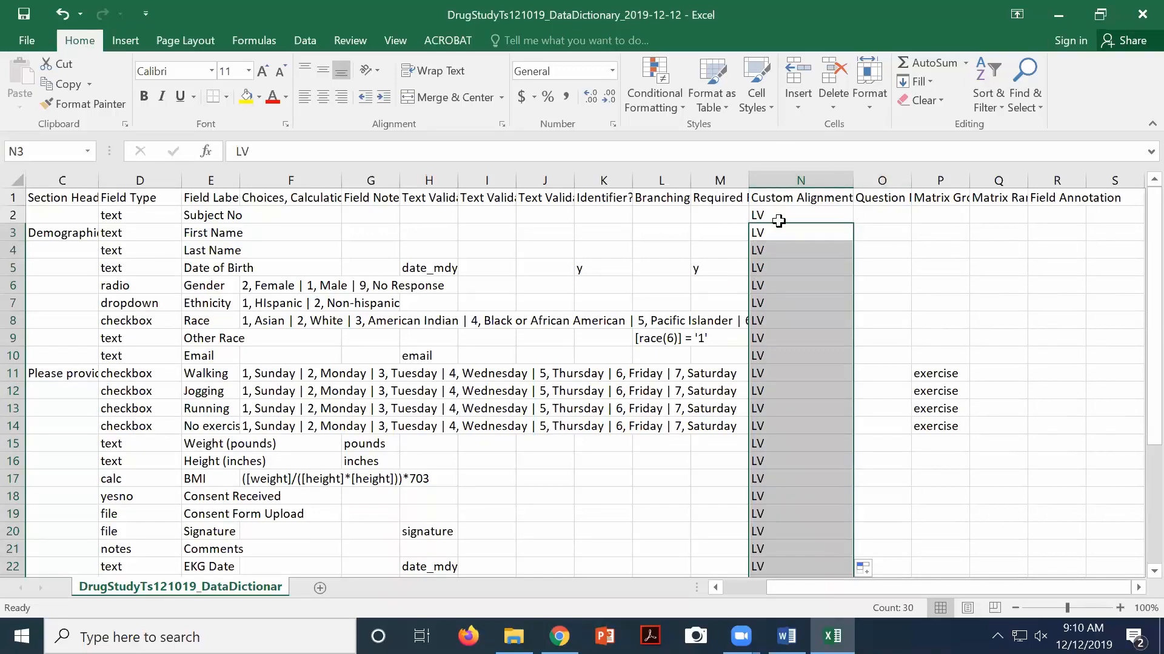
pyautogui.click(1138, 18)
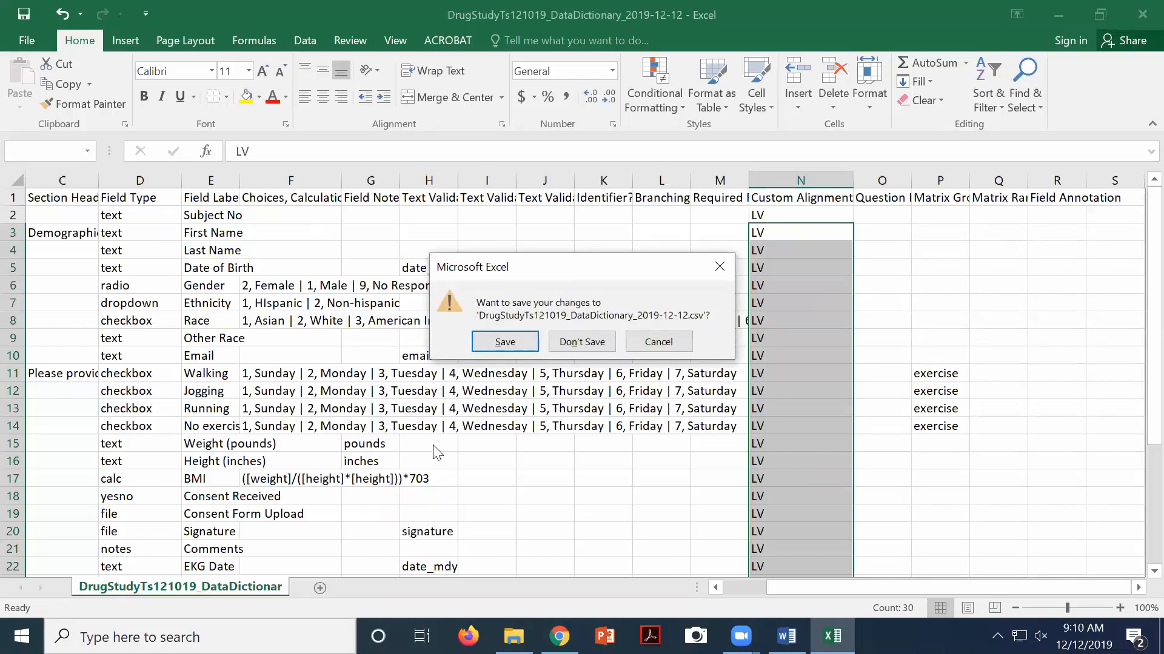
pyautogui.click(582, 344)
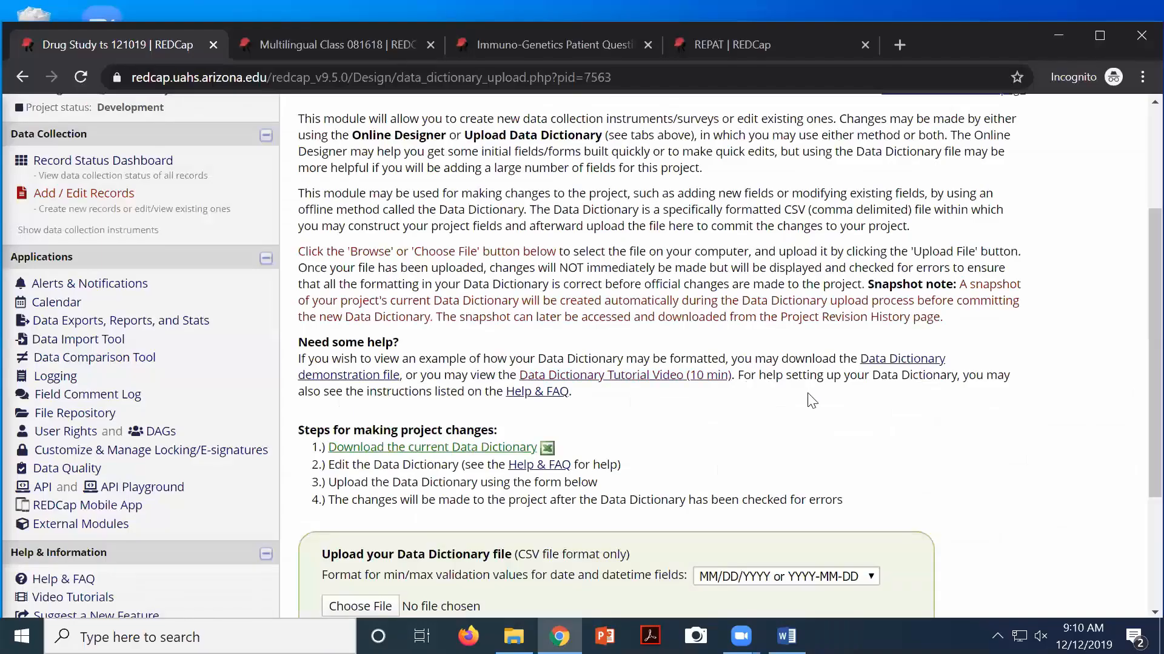
# Choose DrugStudyTs121019_DataDictionary_2019-12-12.csv from Downloads in the upload form
pyautogui.scroll(-1, 647, 426)
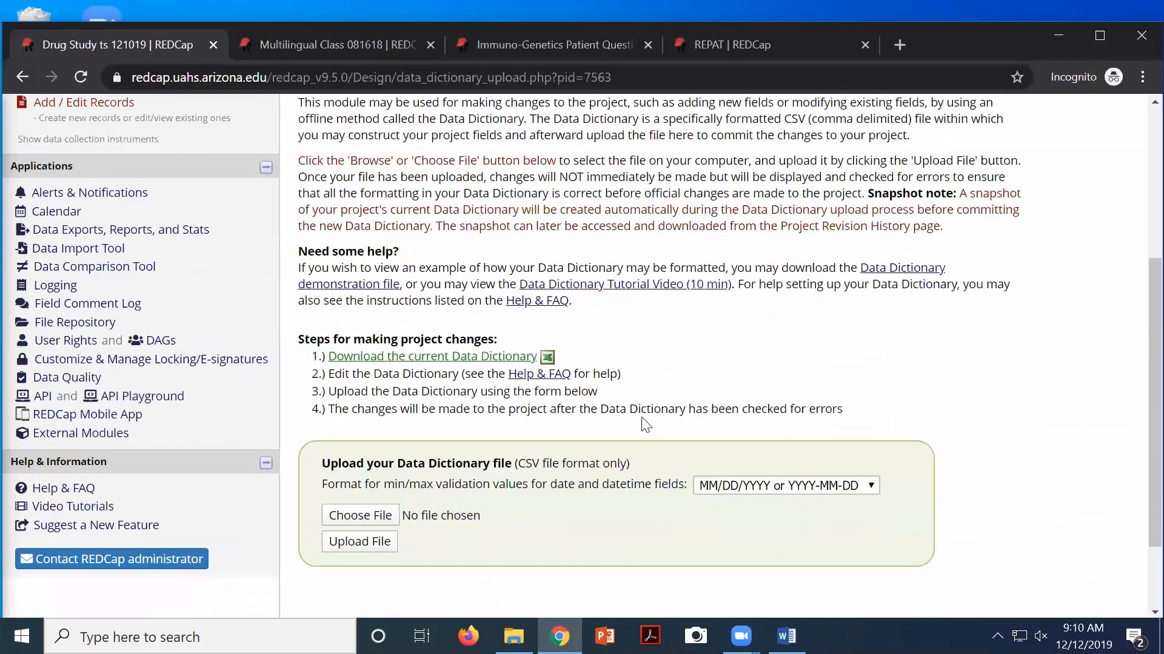
pyautogui.scroll(-1, 646, 425)
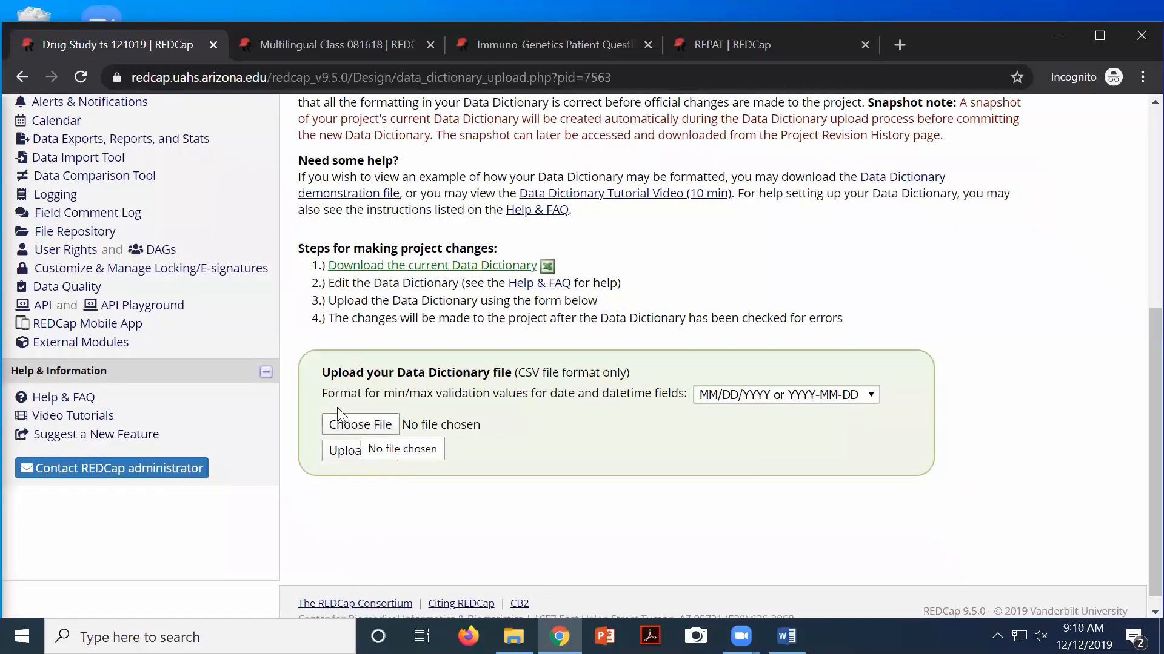
pyautogui.moveTo(325, 377); pyautogui.dragTo(426, 377)
pyautogui.moveTo(458, 371); pyautogui.dragTo(504, 372)
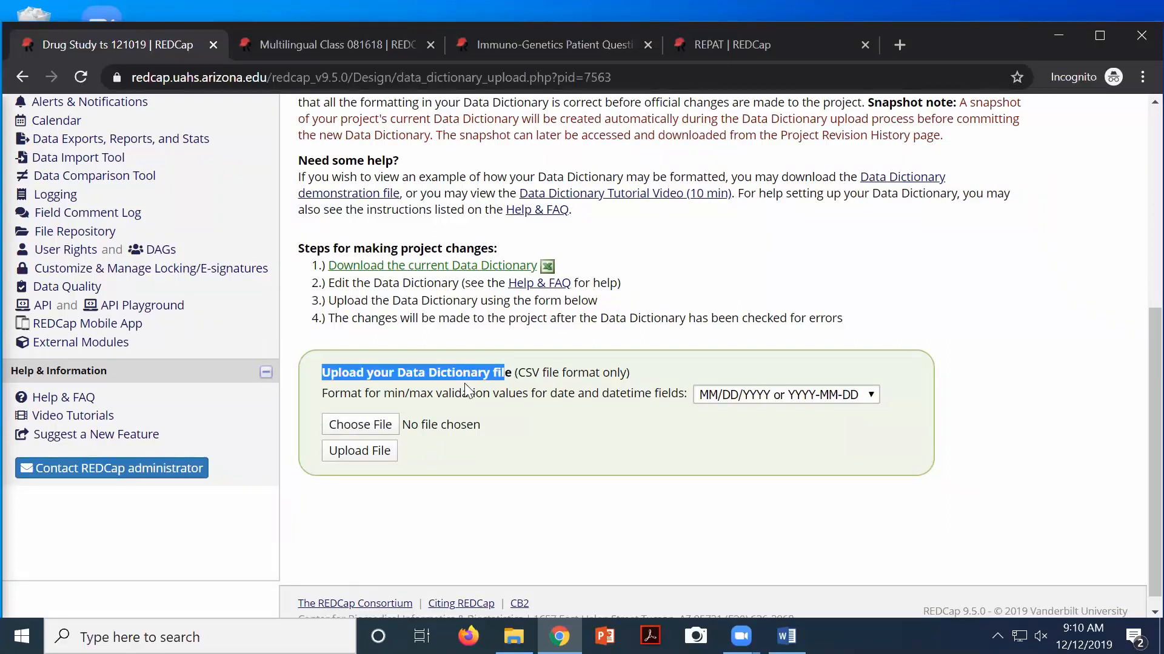
pyautogui.click(353, 422)
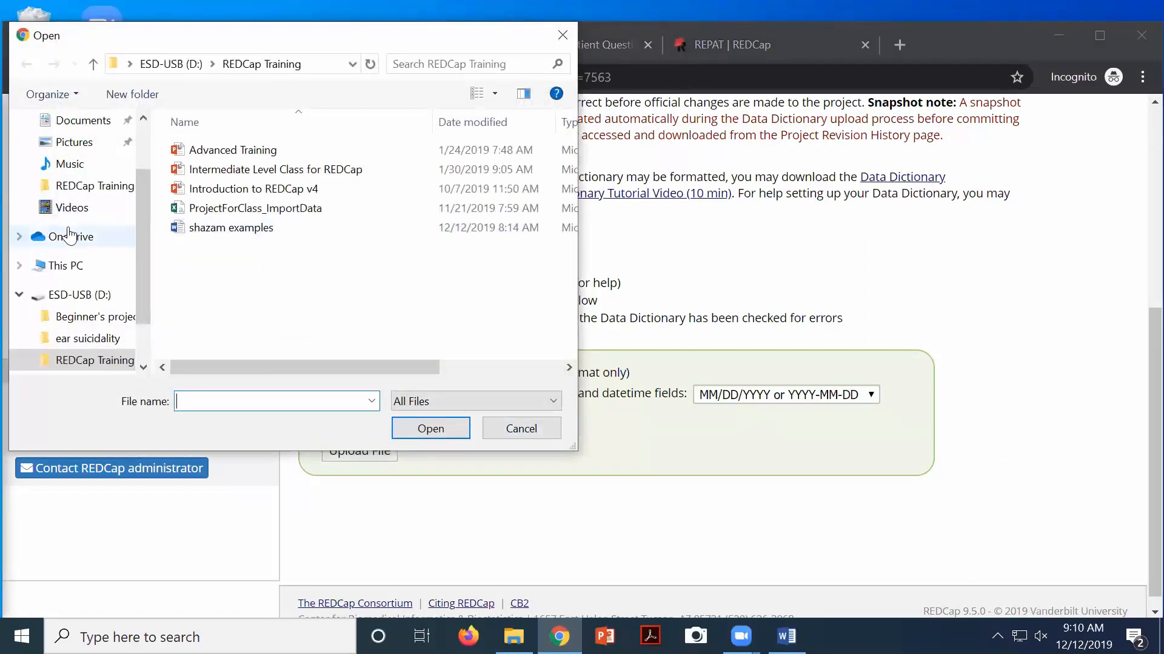
pyautogui.click(83, 123)
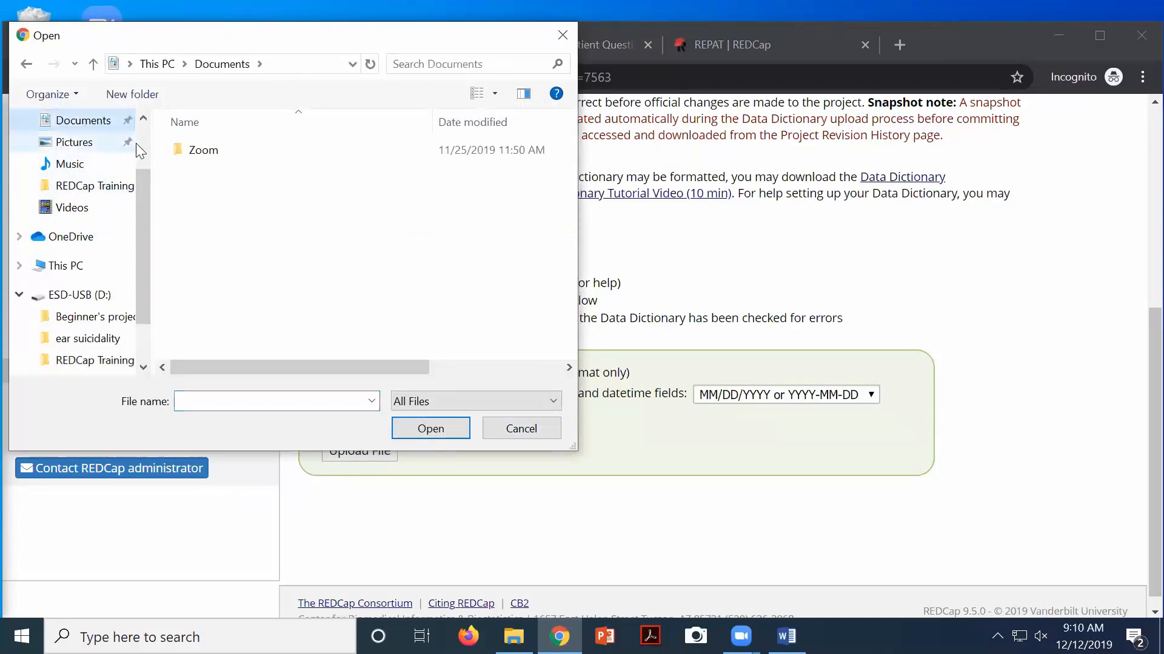
pyautogui.scroll(1, 147, 120)
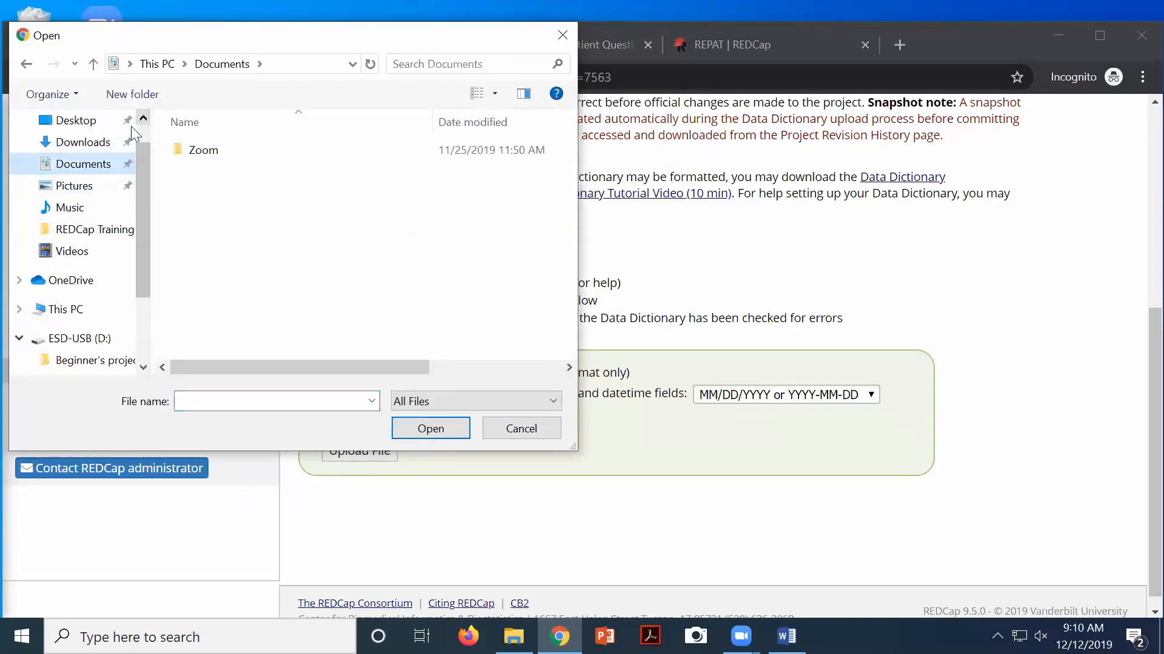
pyautogui.click(99, 146)
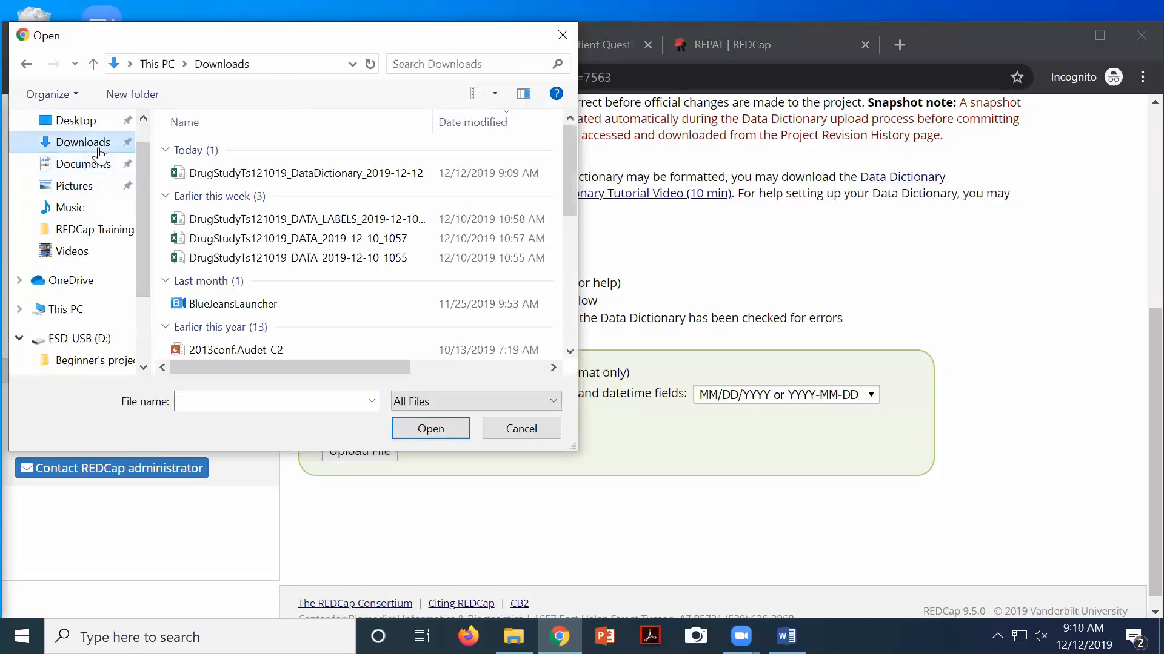
pyautogui.click(218, 176)
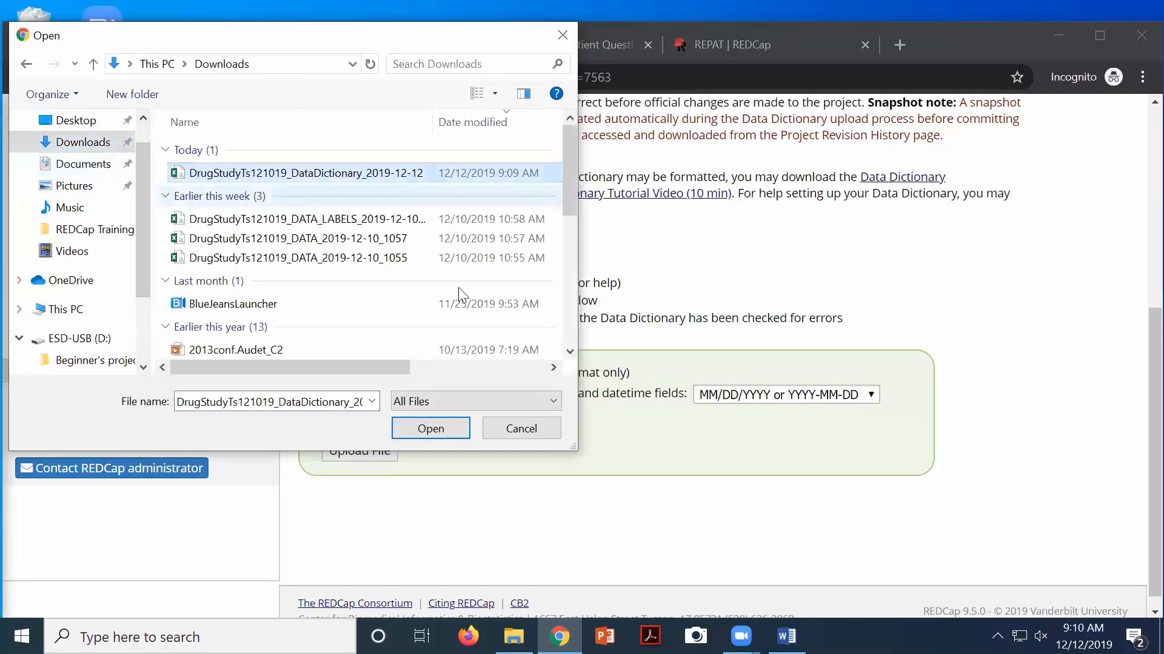
pyautogui.click(429, 430)
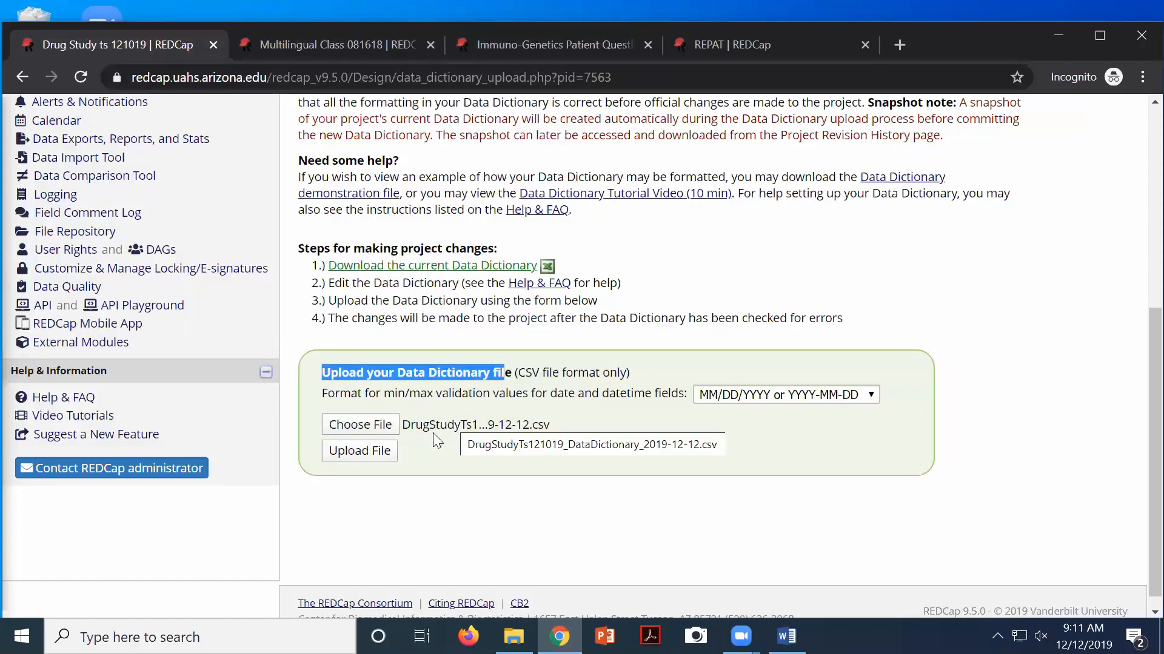
# Upload the edited data dictionary and commit its 31 fields to the Drug Study project
pyautogui.click(348, 451)
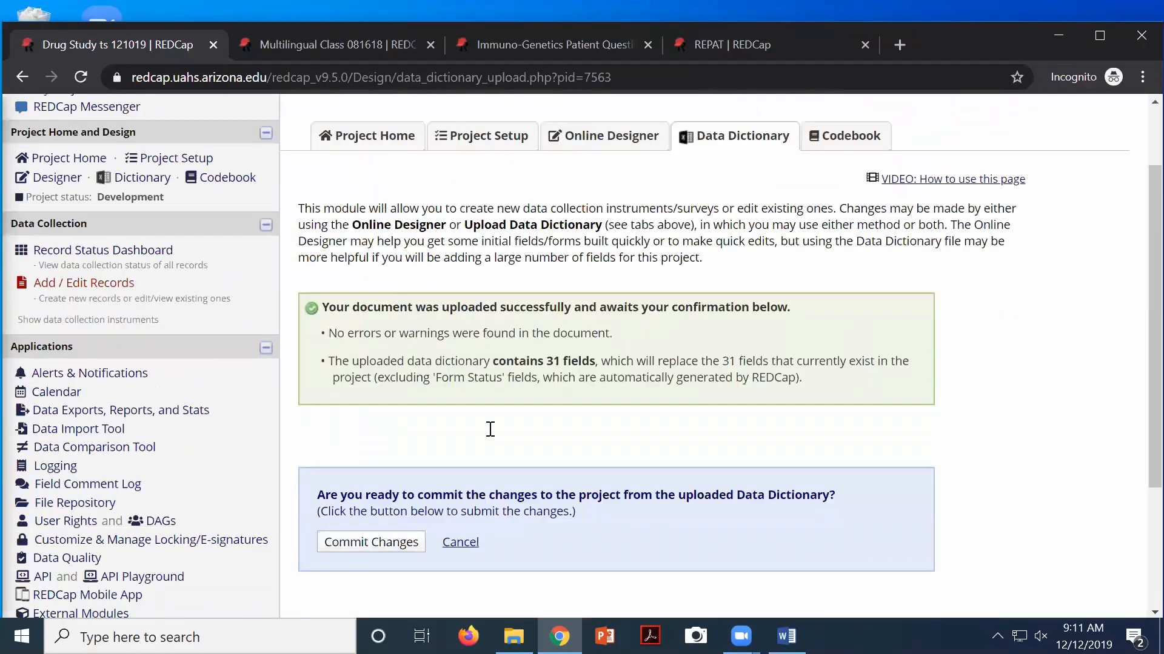
pyautogui.scroll(-1, 490, 429)
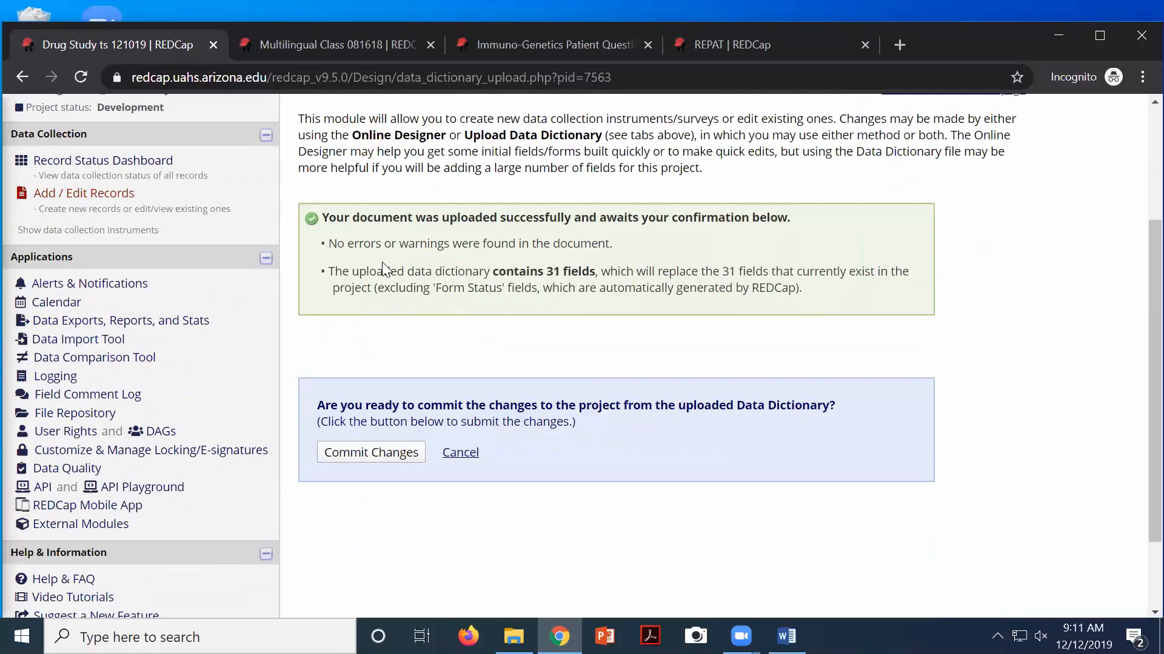
pyautogui.moveTo(347, 223); pyautogui.dragTo(621, 209)
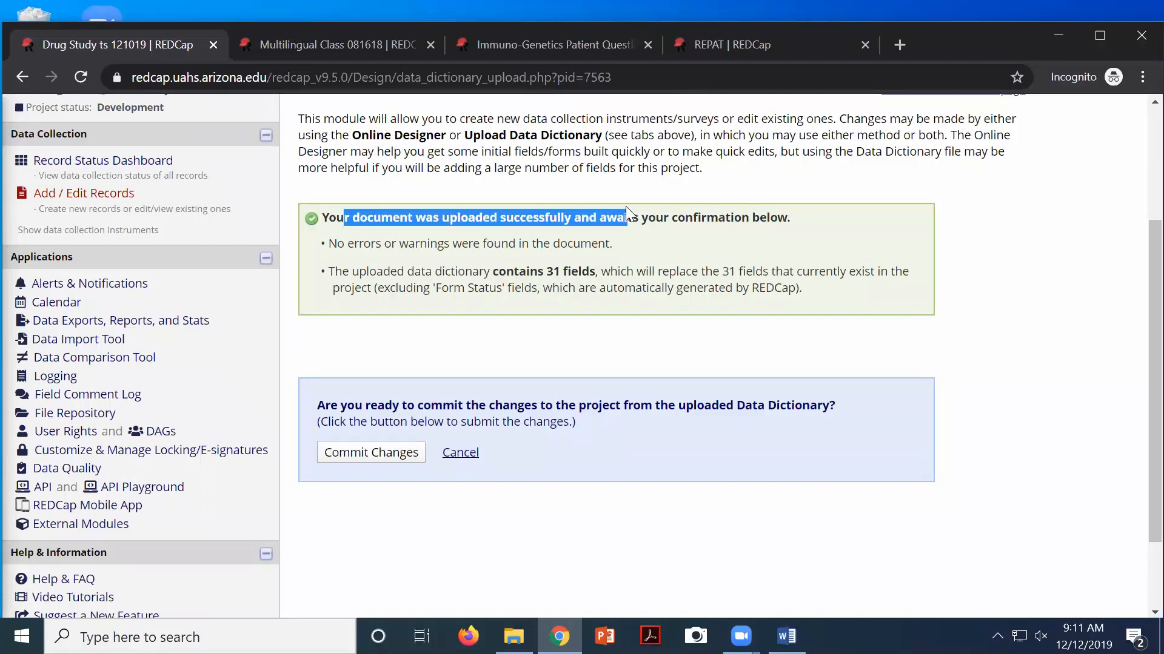
pyautogui.click(372, 460)
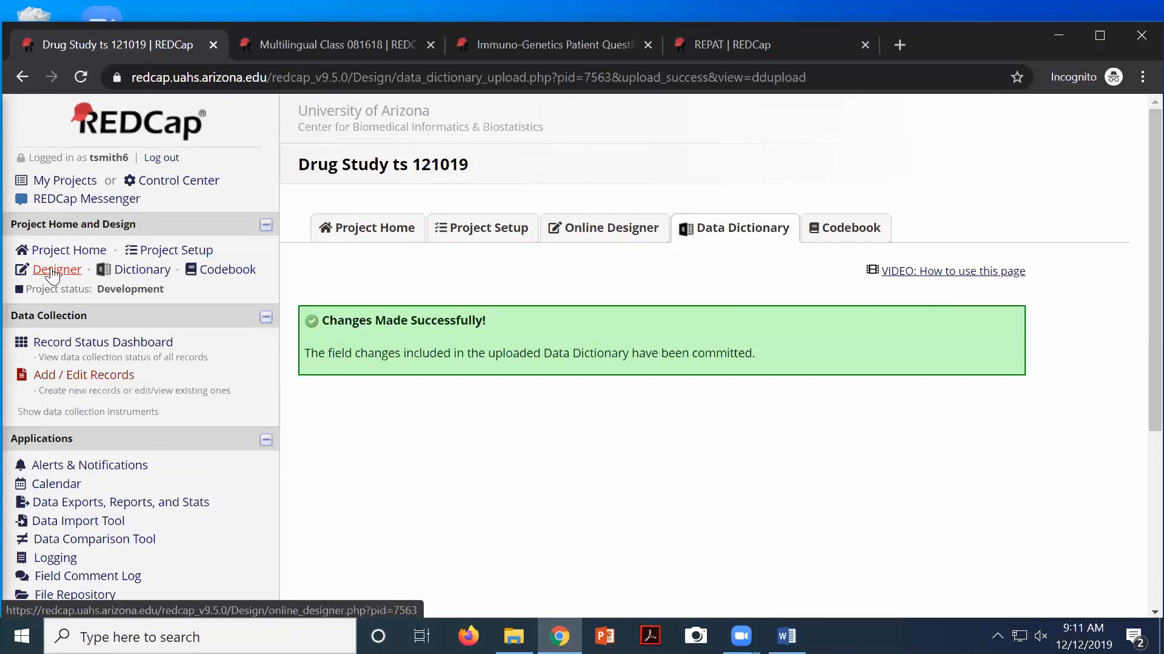
# Open the Screening Form in the Online Designer and scroll through its fields, including Race and Other Race
pyautogui.click(99, 282)
pyautogui.click(376, 483)
pyautogui.scroll(-7, 676, 439)
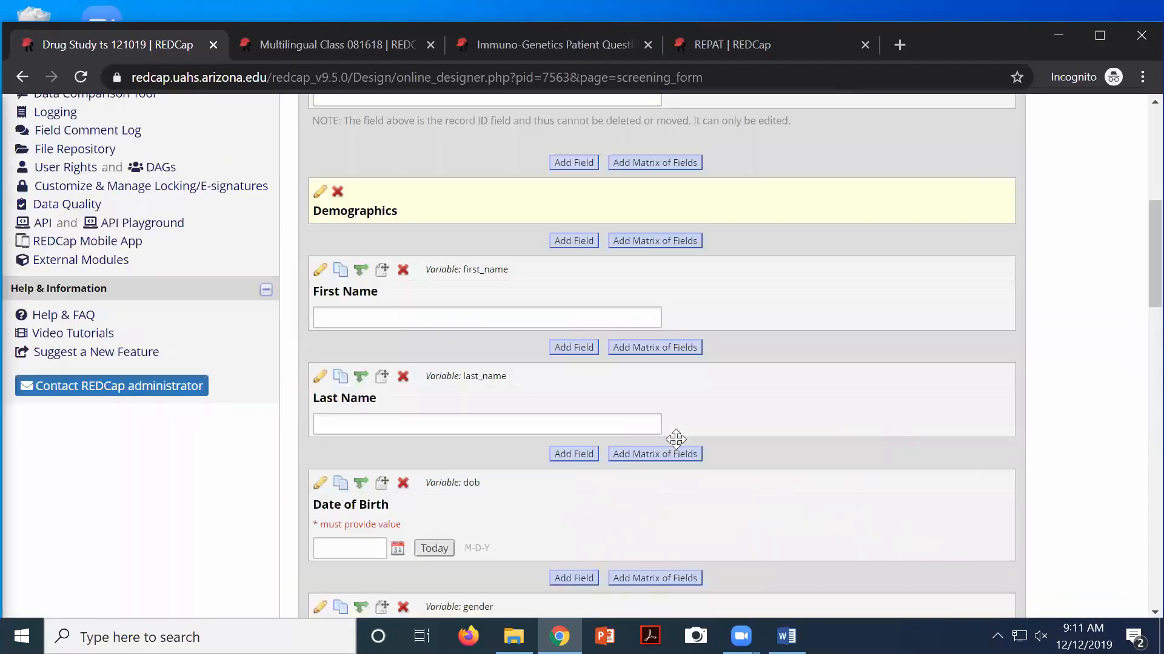
pyautogui.scroll(-2, 676, 438)
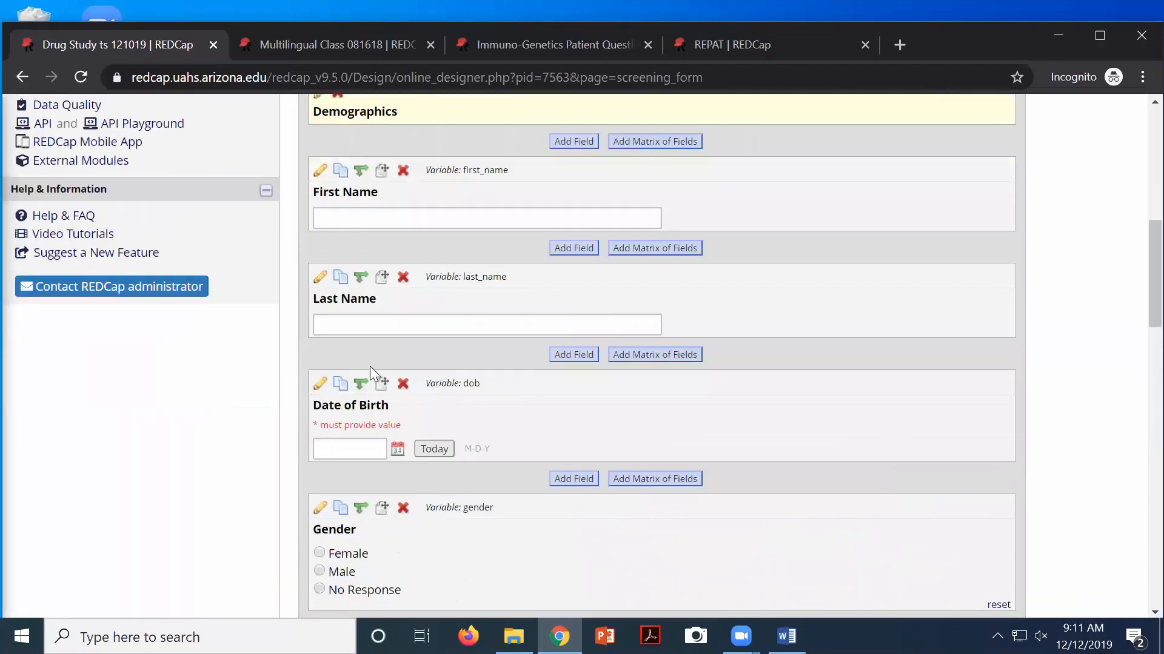
pyautogui.scroll(-5, 370, 366)
pyautogui.scroll(-1, 350, 454)
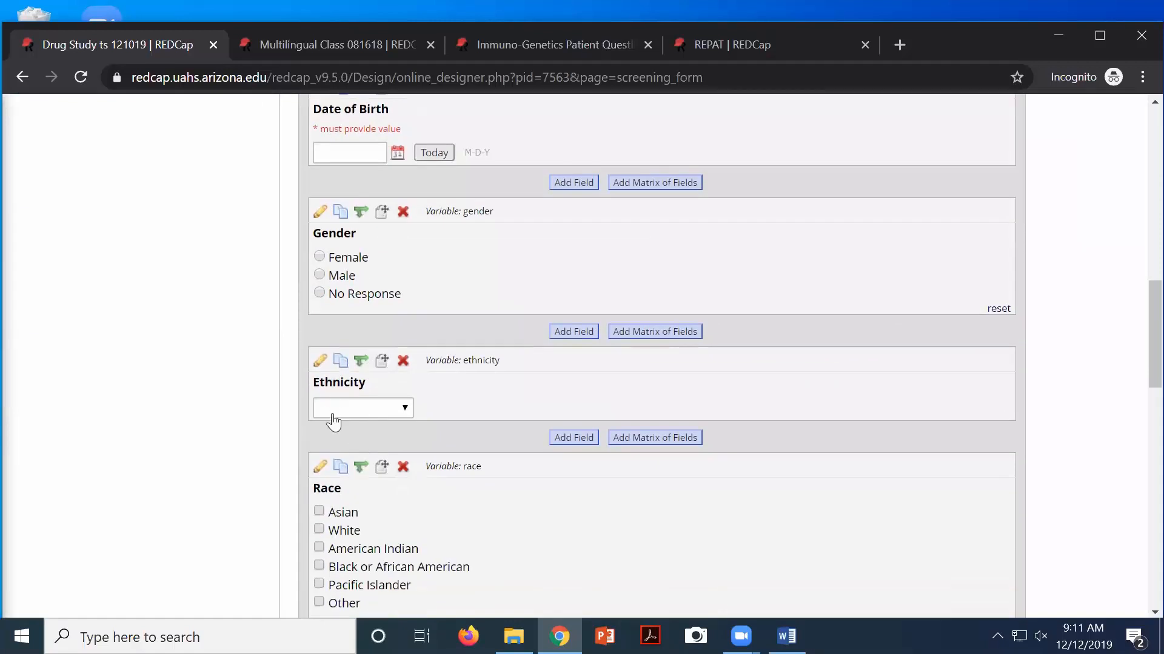
pyautogui.scroll(-4, 334, 421)
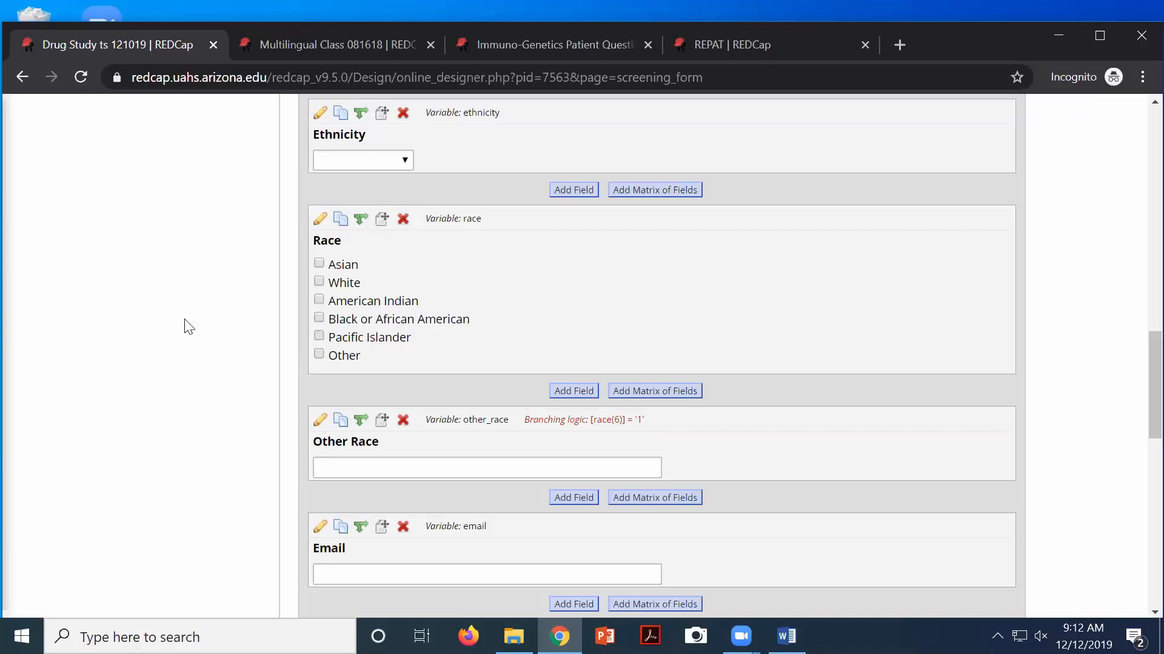
pyautogui.scroll(15, 191, 327)
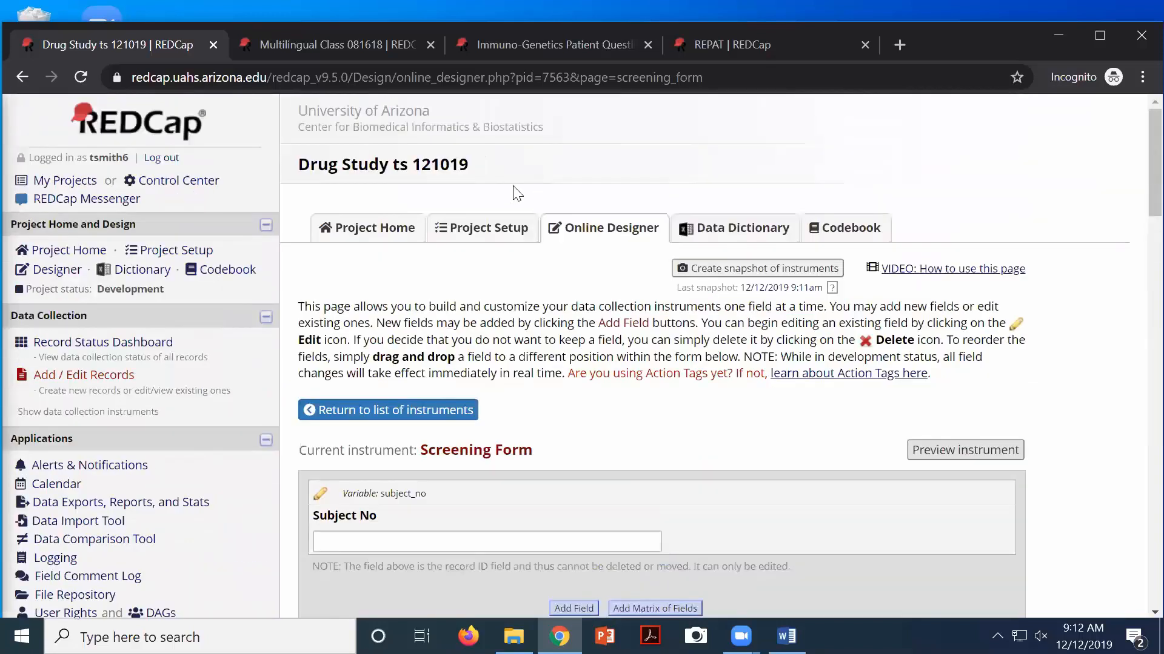
# Create an instruments snapshot and view Project Revision History listing the 12/12/2019 9:13am snapshot
pyautogui.click(485, 241)
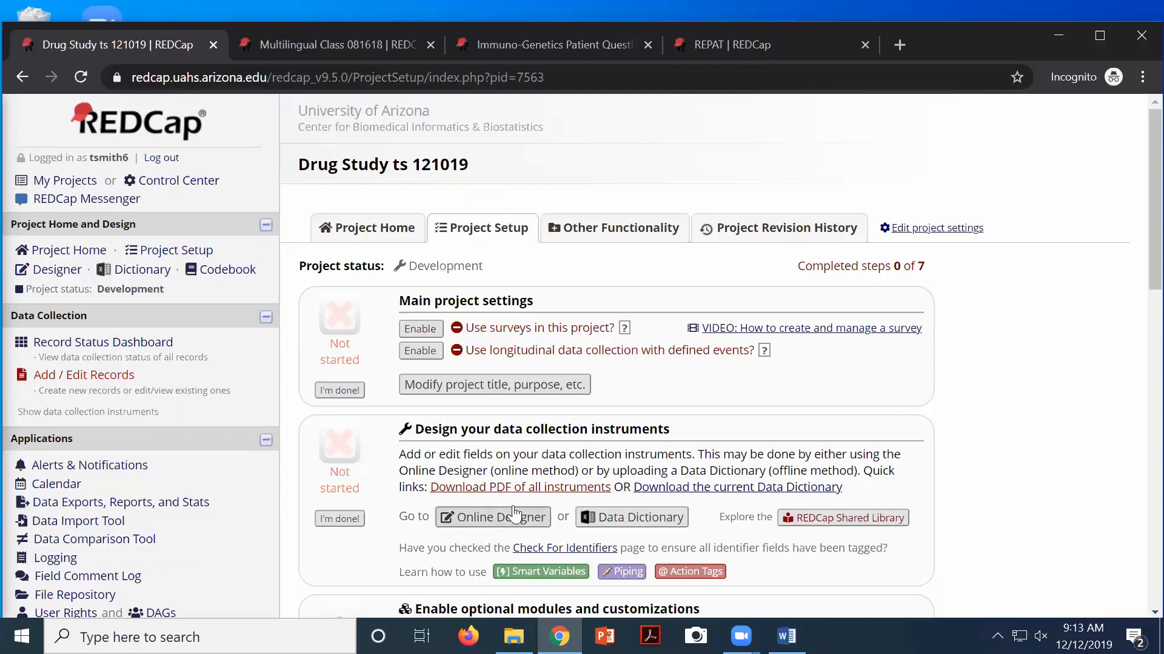
pyautogui.click(483, 523)
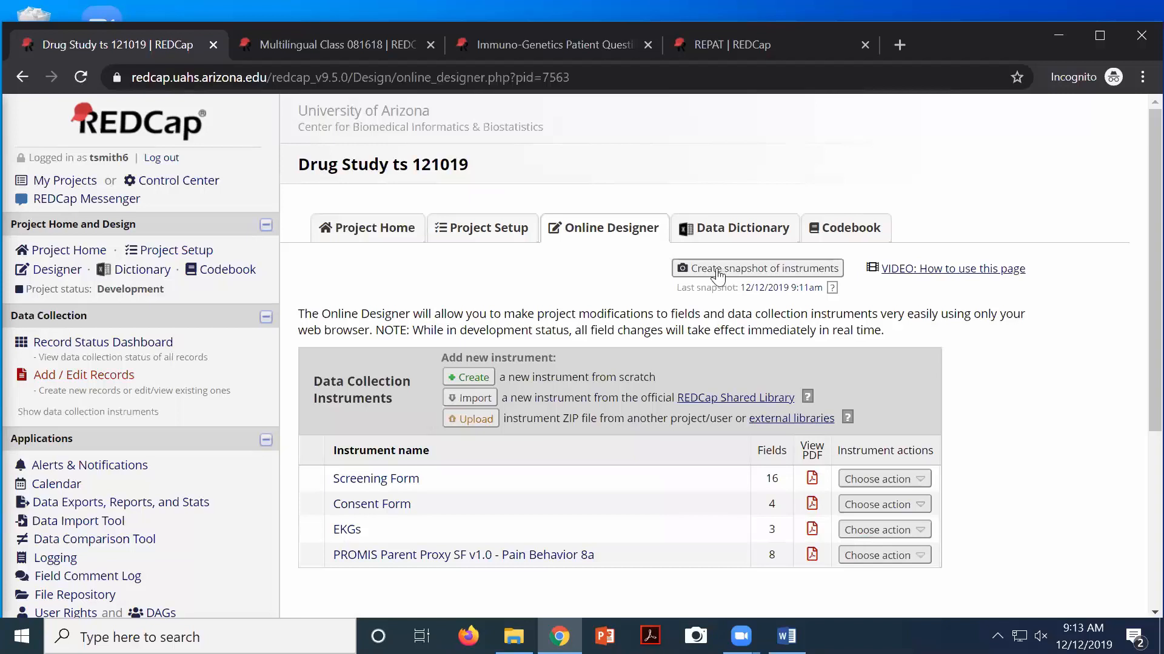
pyautogui.click(717, 273)
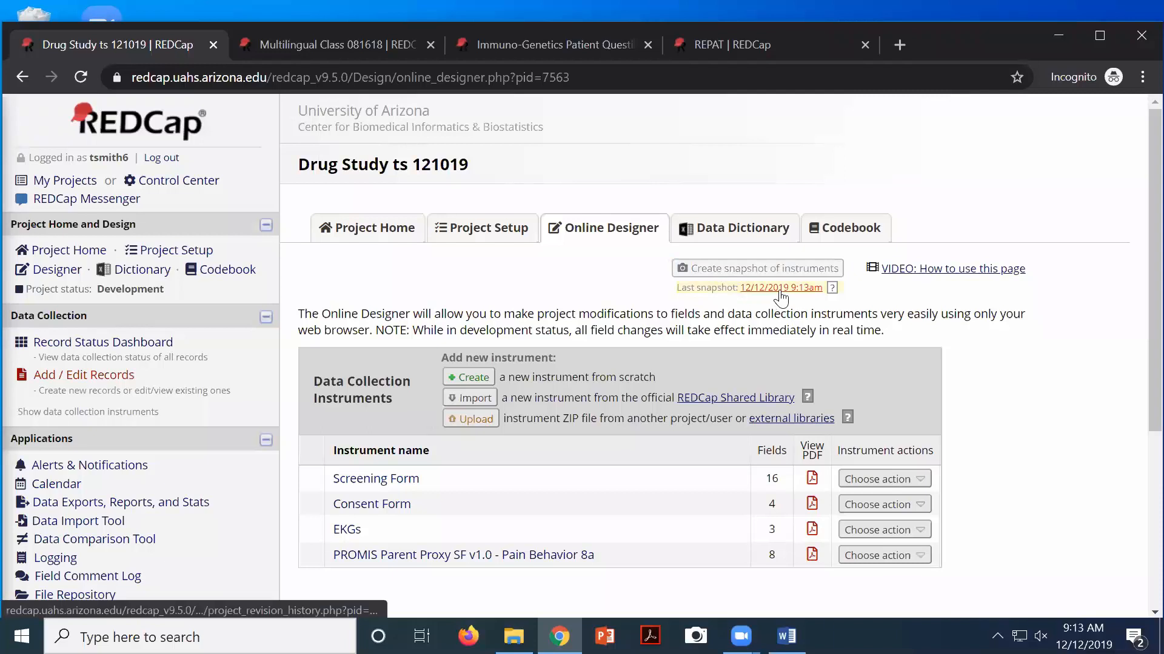
pyautogui.click(781, 288)
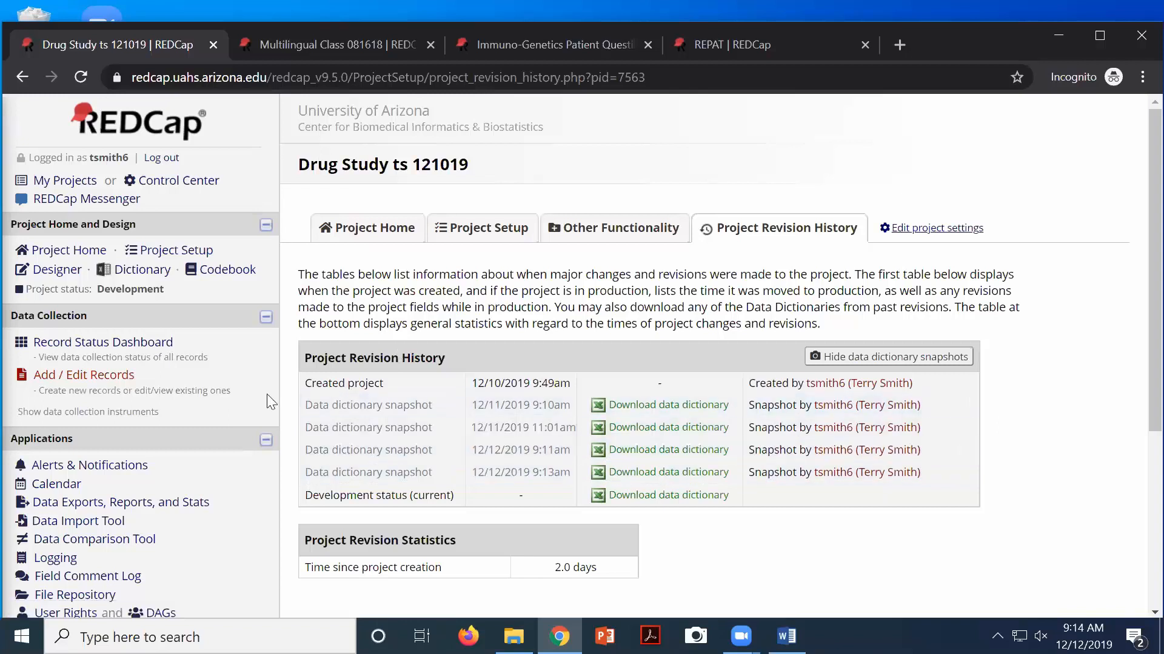
# Open the File Repository under Applications in the sidebar, showing no uploaded files
pyautogui.scroll(-3, 50, 422)
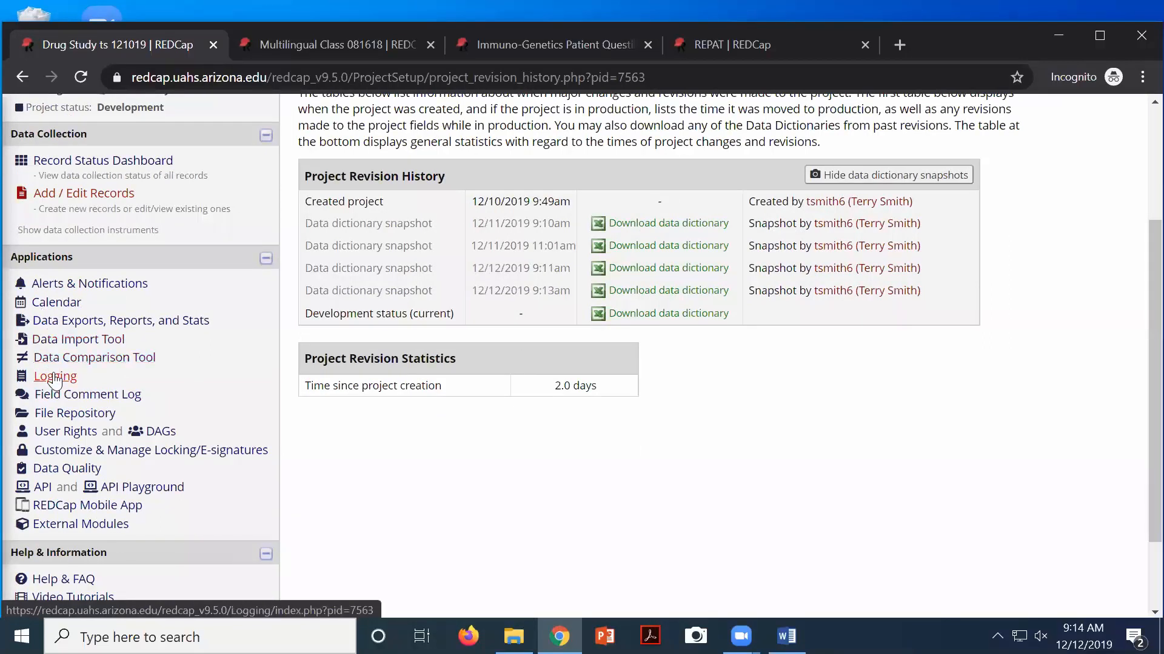
pyautogui.click(72, 417)
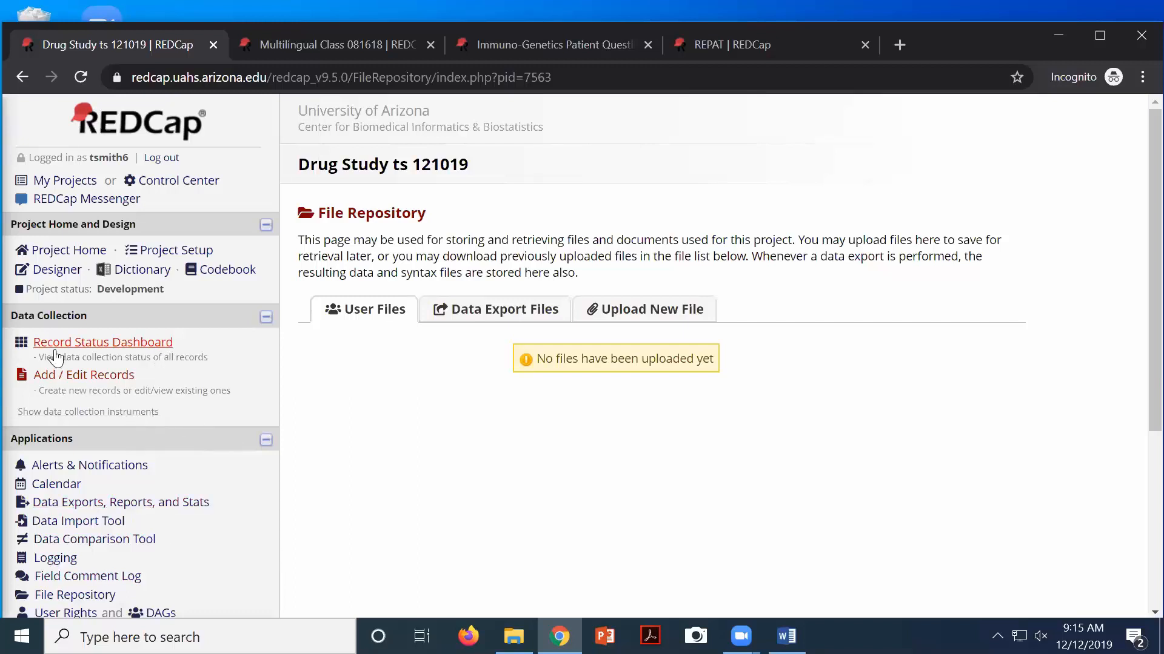
# Open the Screening Form in the Online Designer and scroll to the end of its fields
pyautogui.click(54, 274)
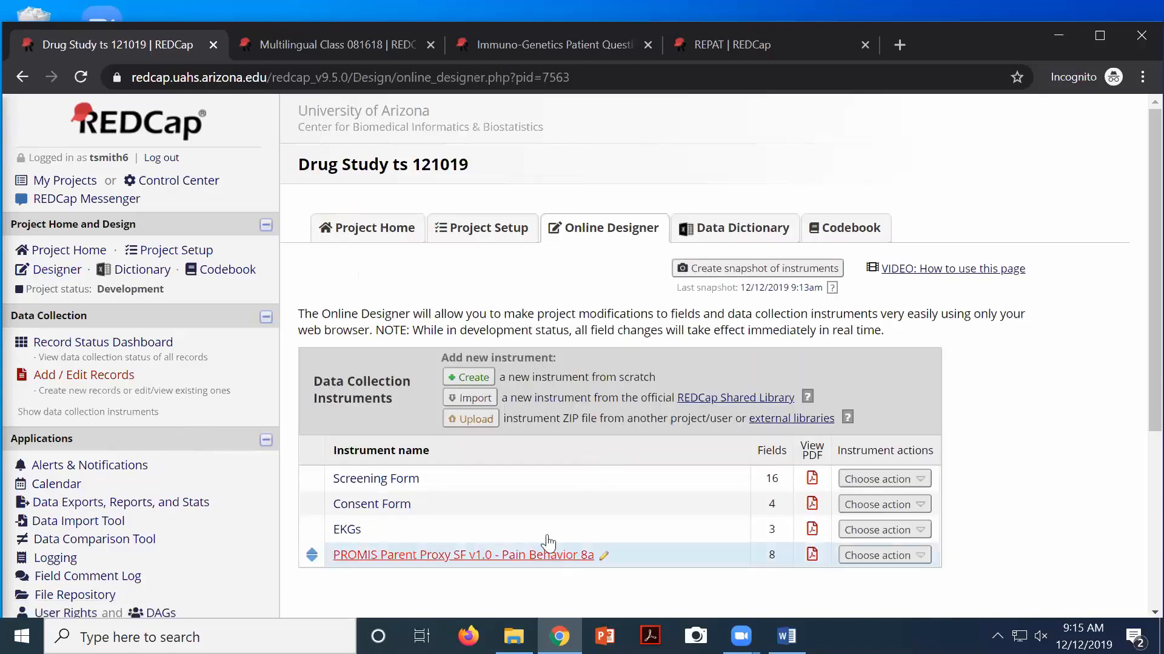
pyautogui.click(386, 480)
pyautogui.scroll(-8, 591, 488)
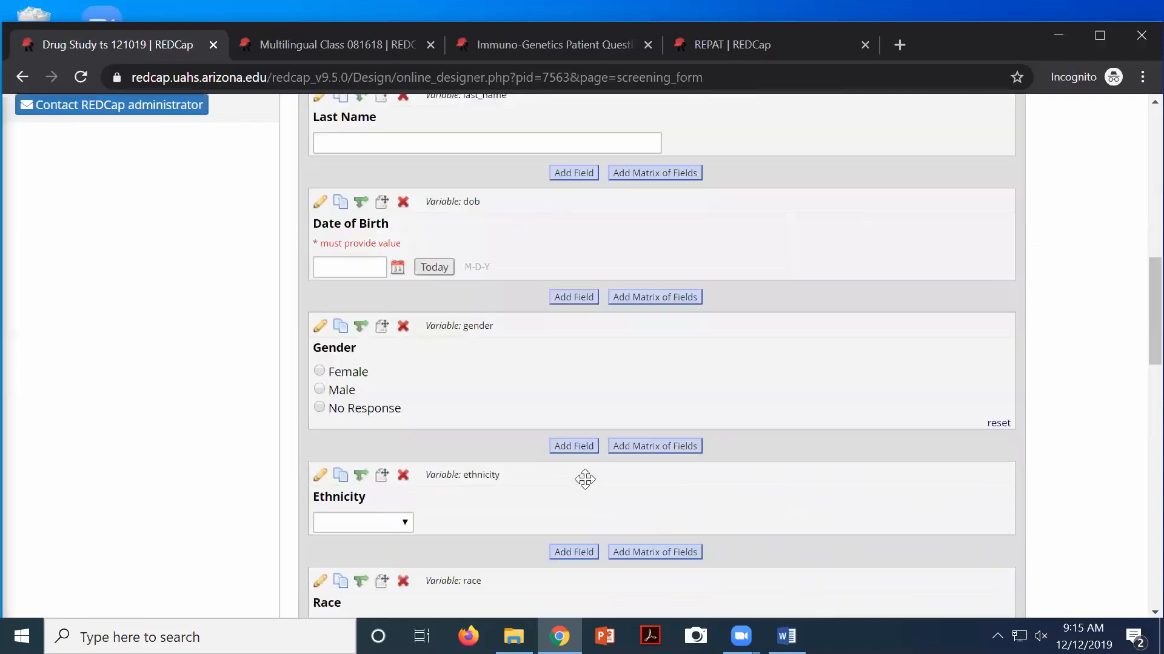
pyautogui.scroll(-10, 585, 479)
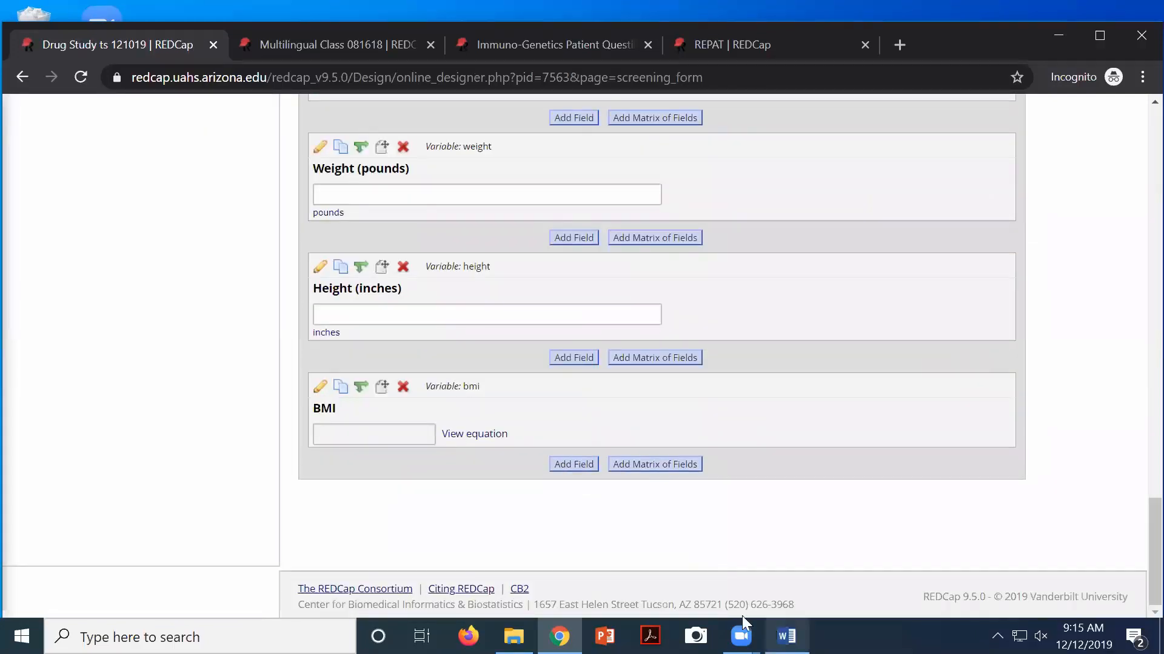
# Add a Text Box field at the end labelled 'Cardiac Diagnosis' with variable name diagnosis
pyautogui.click(572, 465)
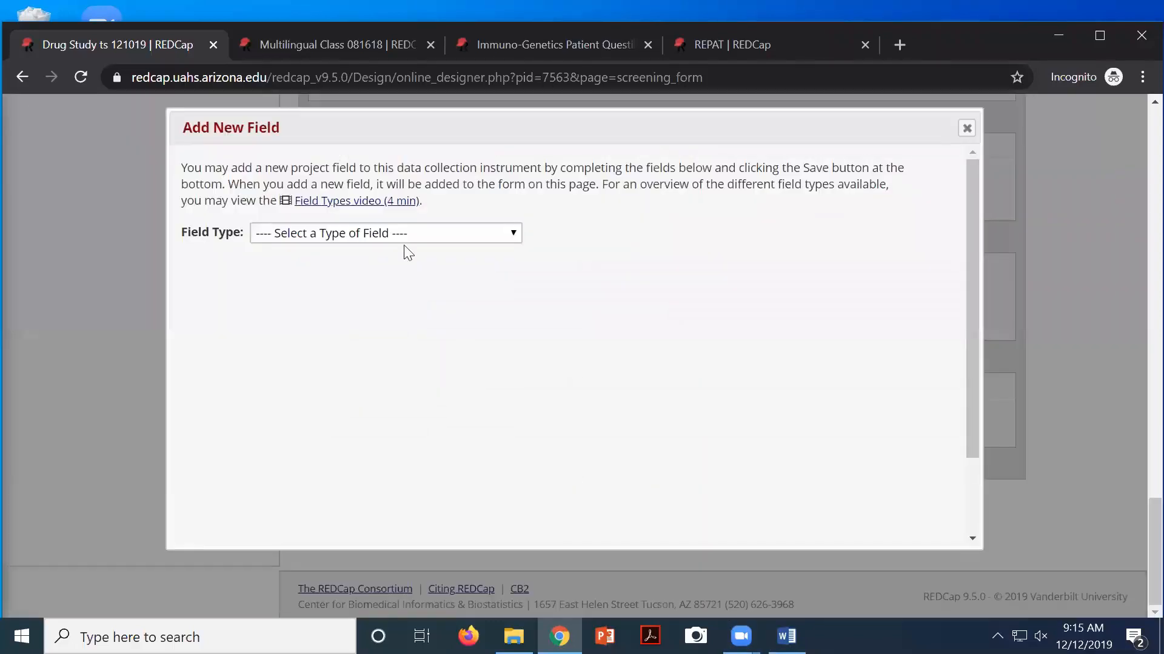
pyautogui.click(363, 234)
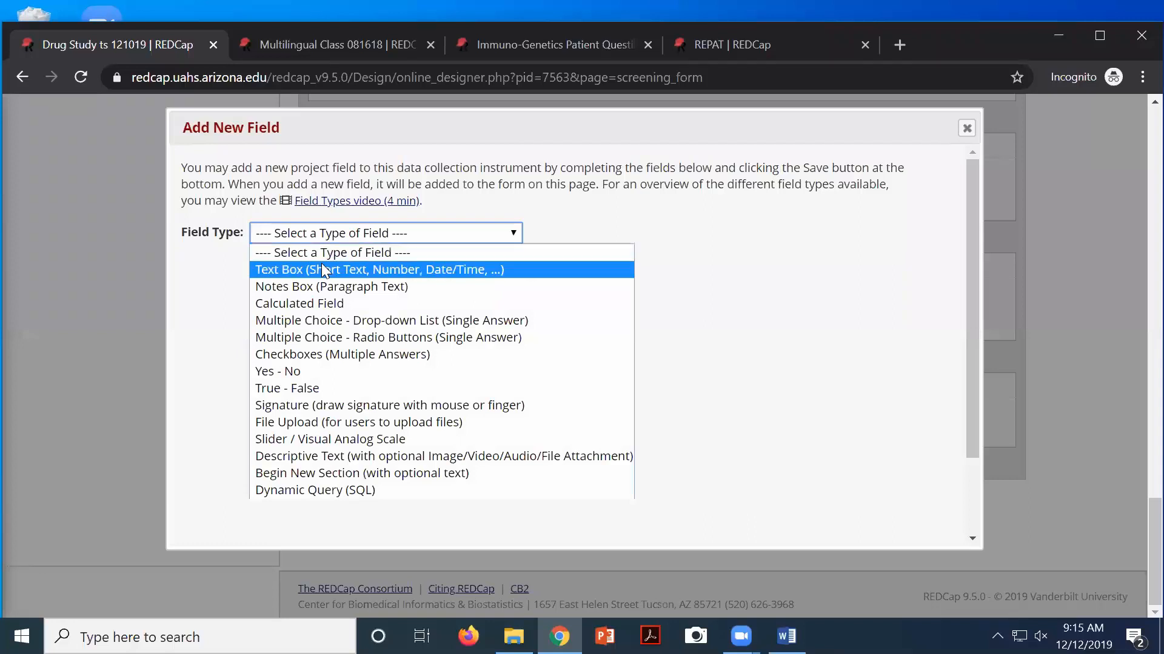
pyautogui.click(322, 268)
pyautogui.click(235, 320)
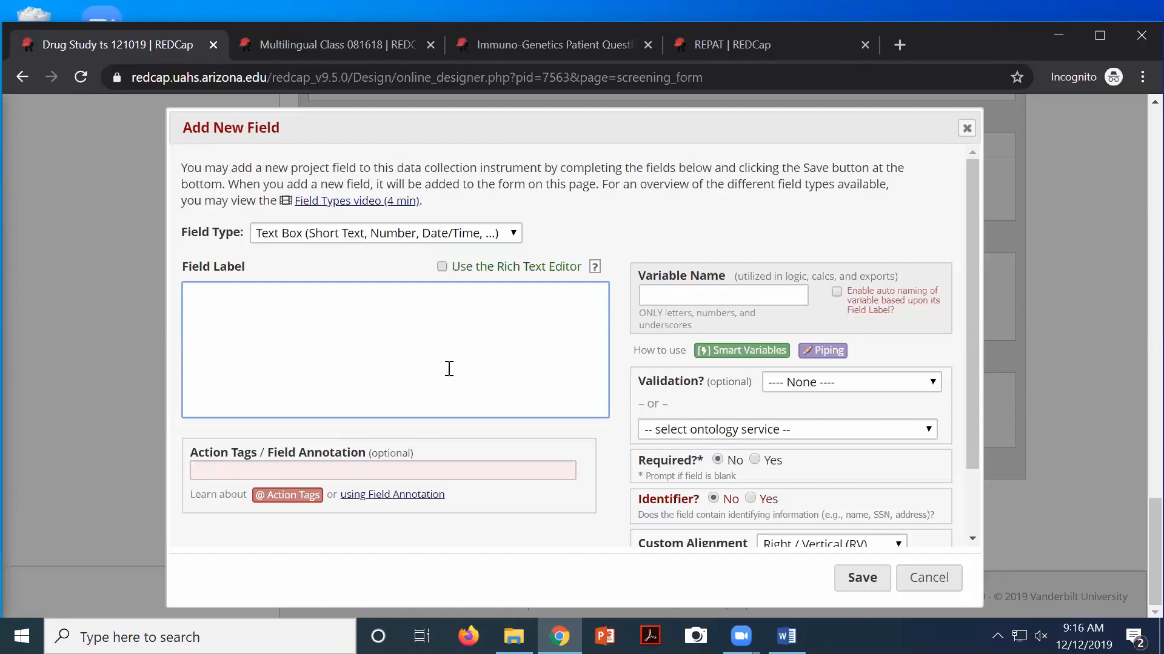
pyautogui.write('Cardiac Diagnosis')
pyautogui.click(657, 294)
pyautogui.write('diag')
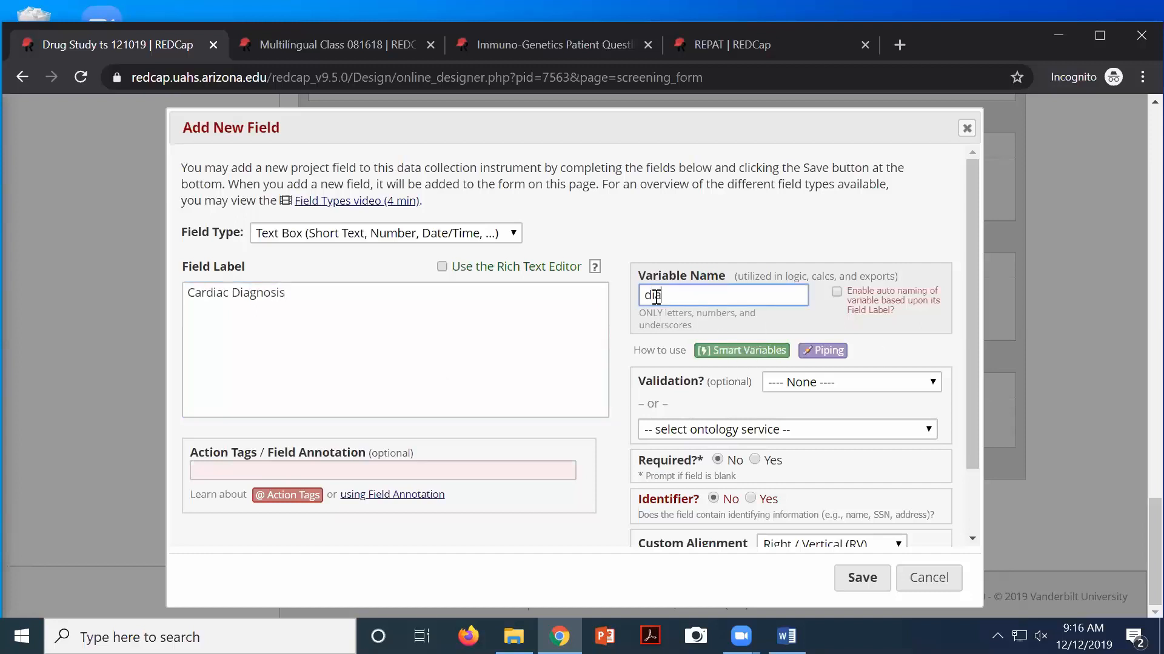
pyautogui.write('nosis')
# Set the Cardiac Diagnosis field to use the BioPortal Ontology Service
pyautogui.click(674, 432)
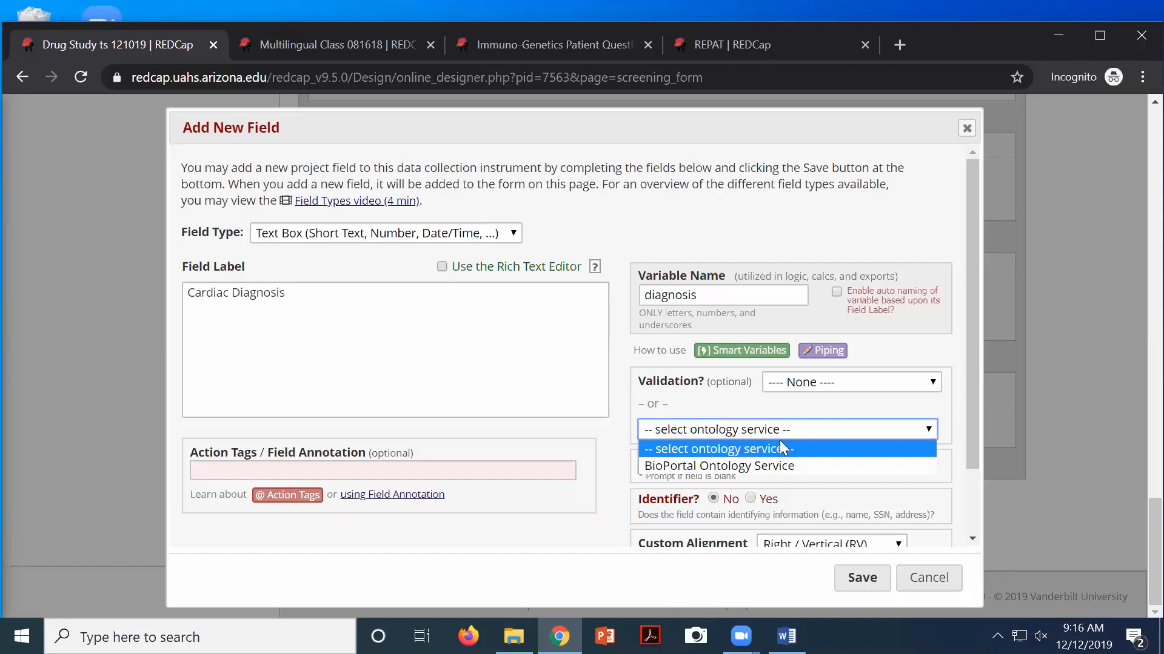
pyautogui.click(715, 467)
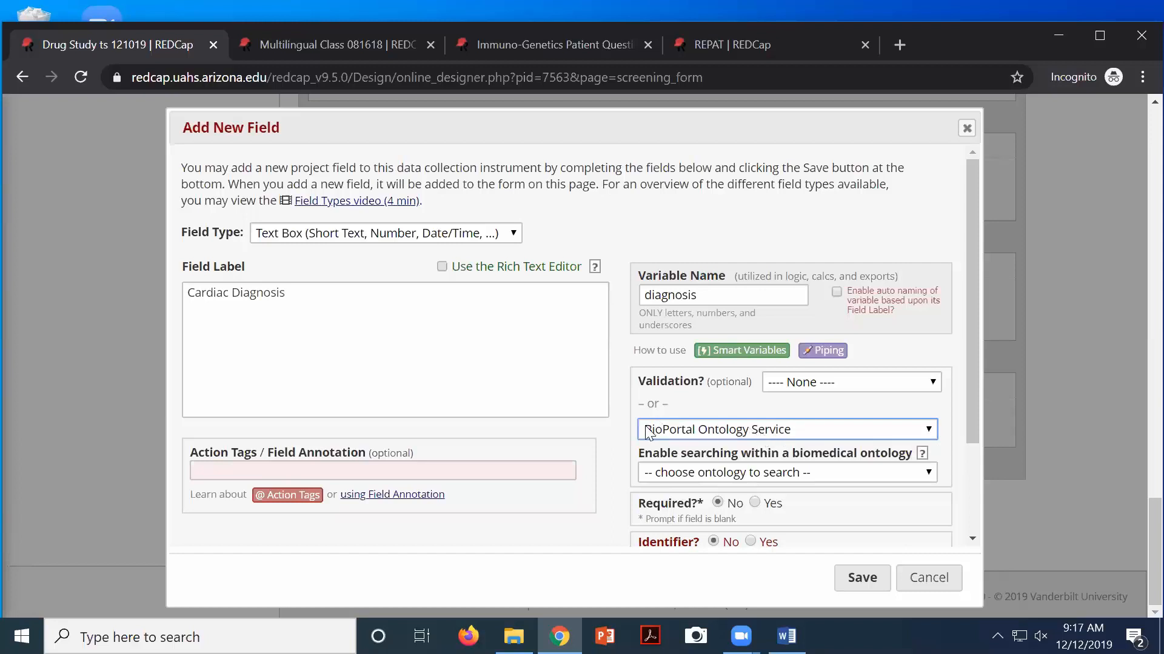
# Choose 'ICD10 - International Classification of Diseases, Version 10' as the field's BioPortal ontology
pyautogui.click(852, 473)
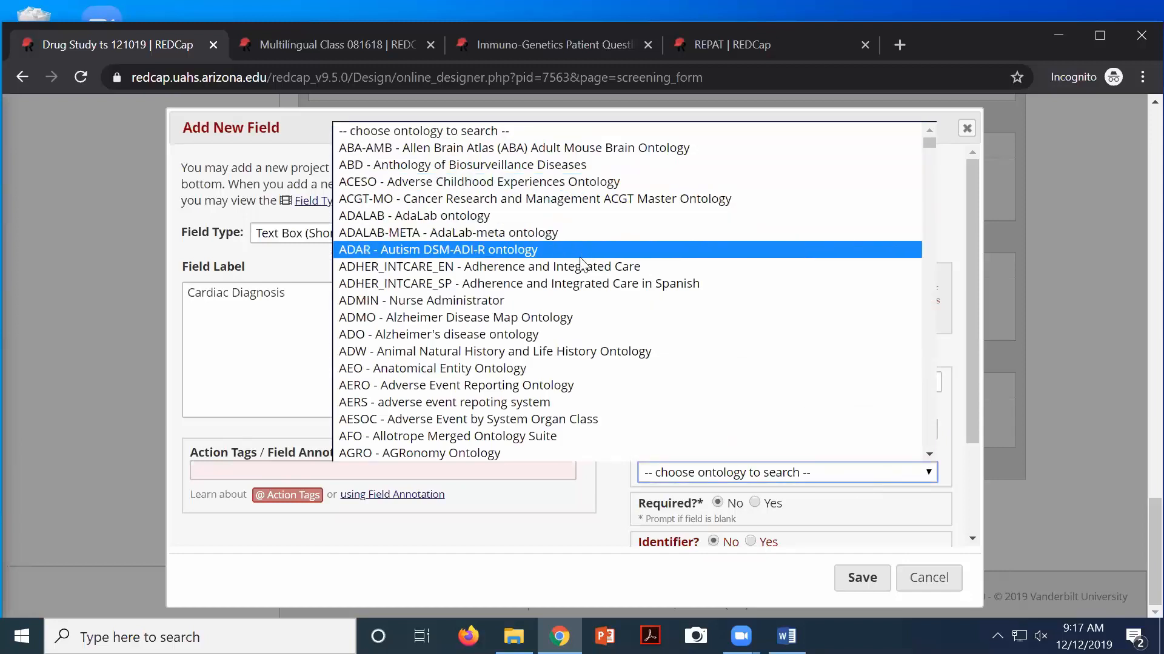
pyautogui.scroll(-3, 580, 255)
pyautogui.scroll(-6, 576, 267)
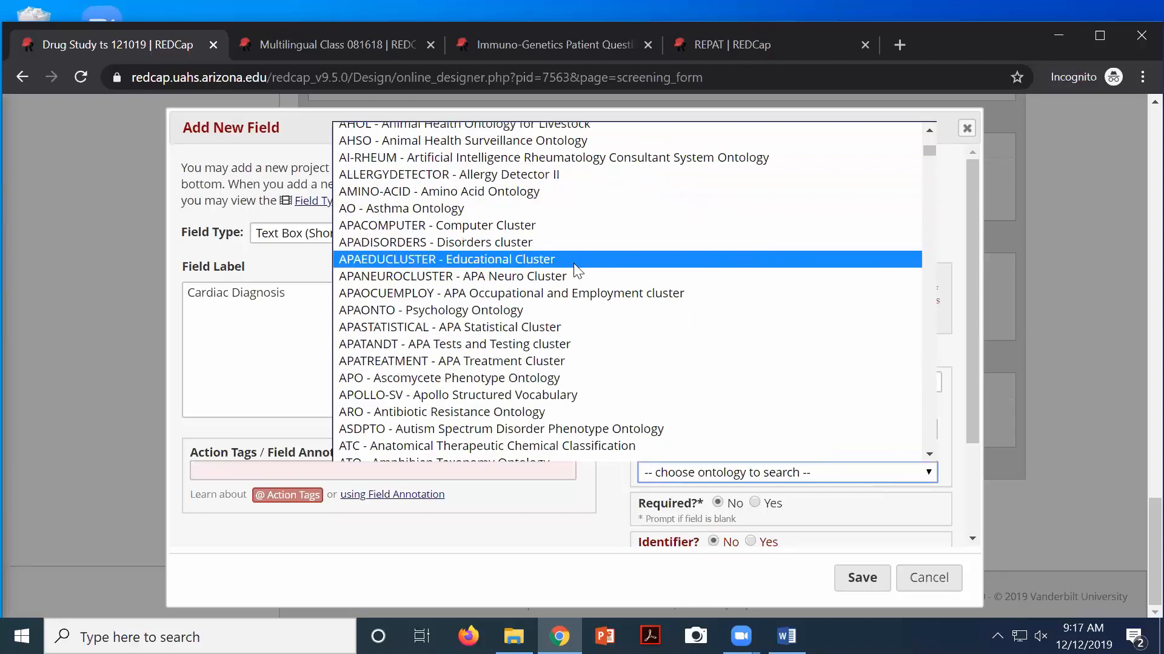
pyautogui.scroll(-6, 575, 266)
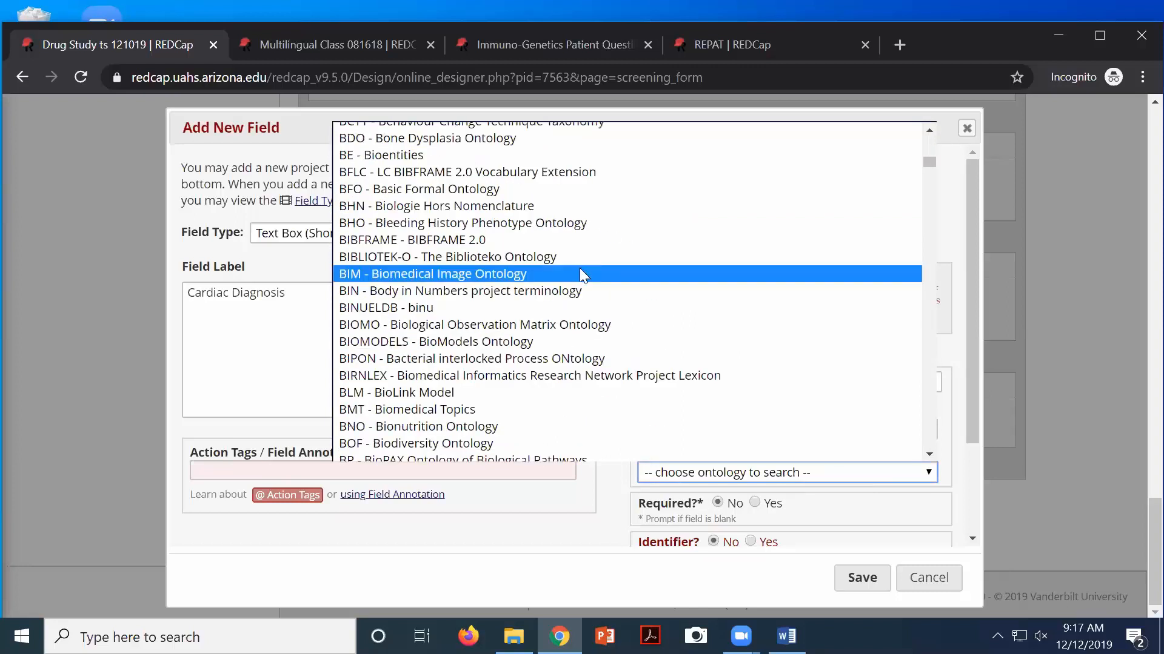
pyautogui.scroll(-15, 581, 273)
pyautogui.scroll(-10, 585, 278)
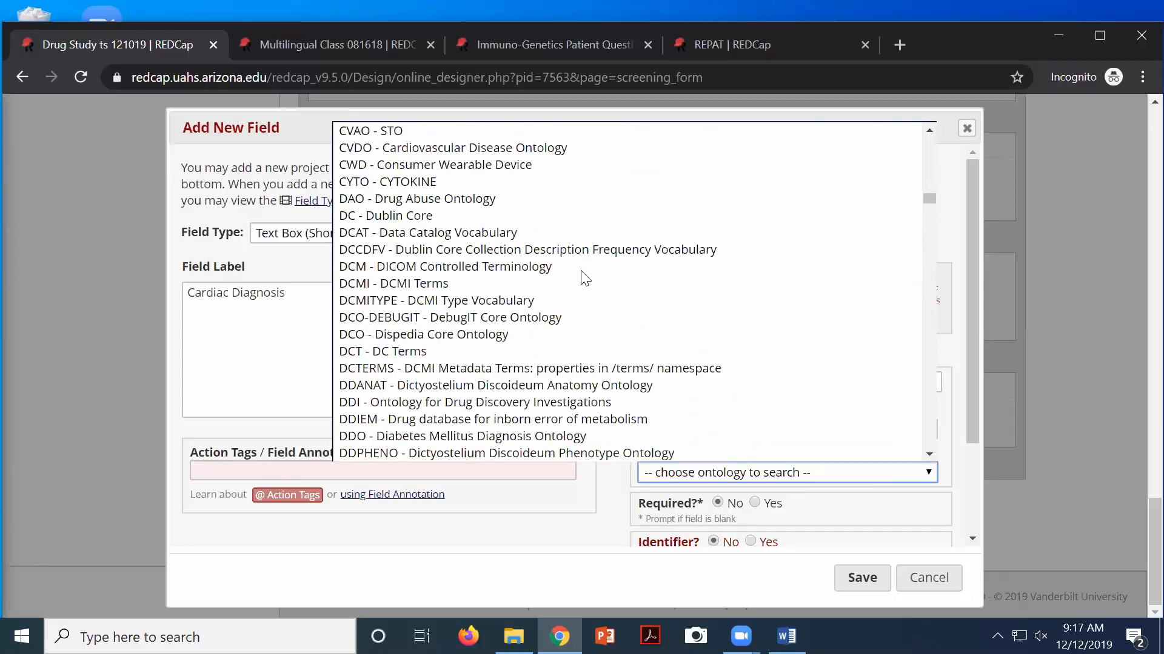
pyautogui.scroll(-15, 585, 278)
pyautogui.scroll(-10, 587, 278)
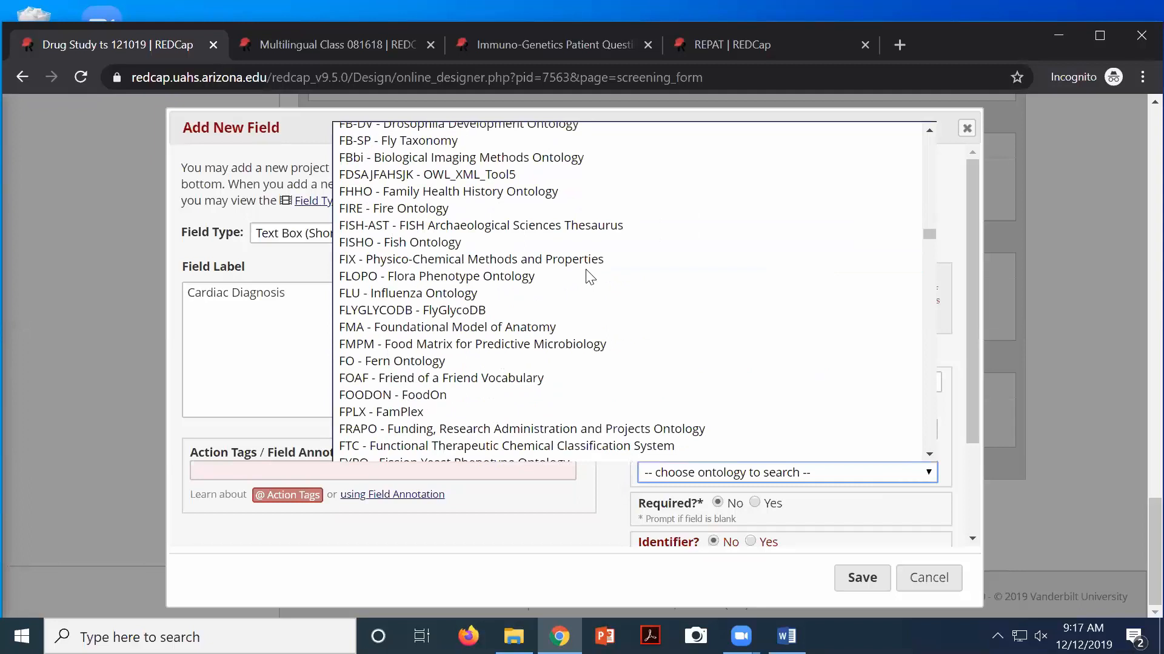
pyautogui.scroll(-15, 588, 277)
pyautogui.scroll(-12, 588, 278)
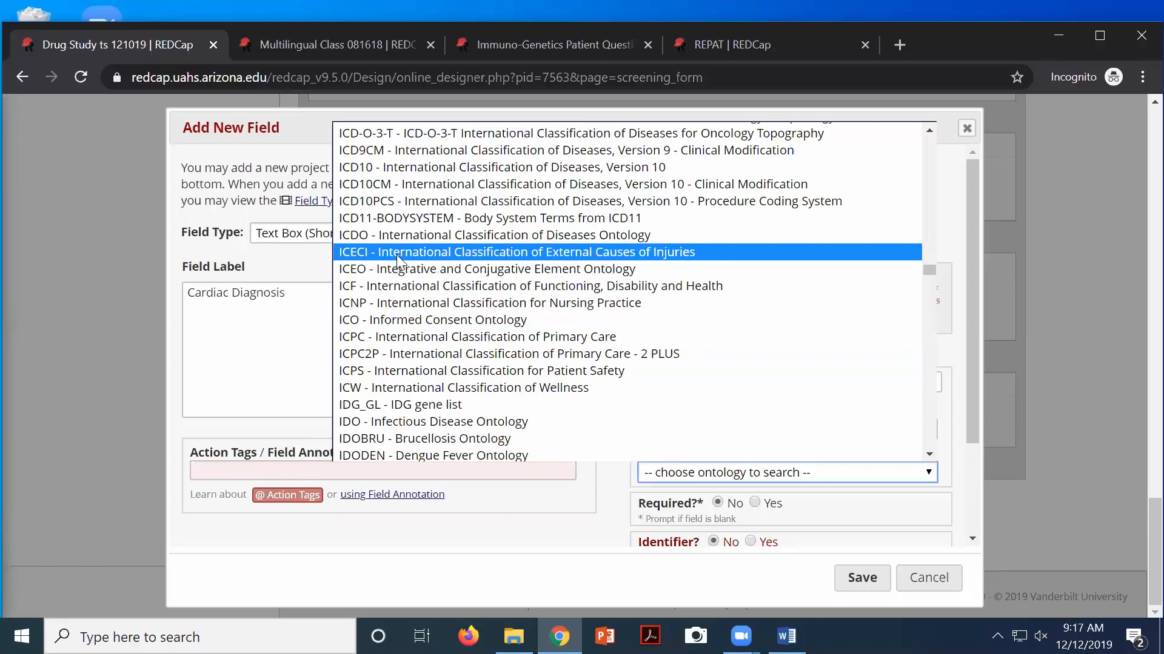
pyautogui.click(405, 169)
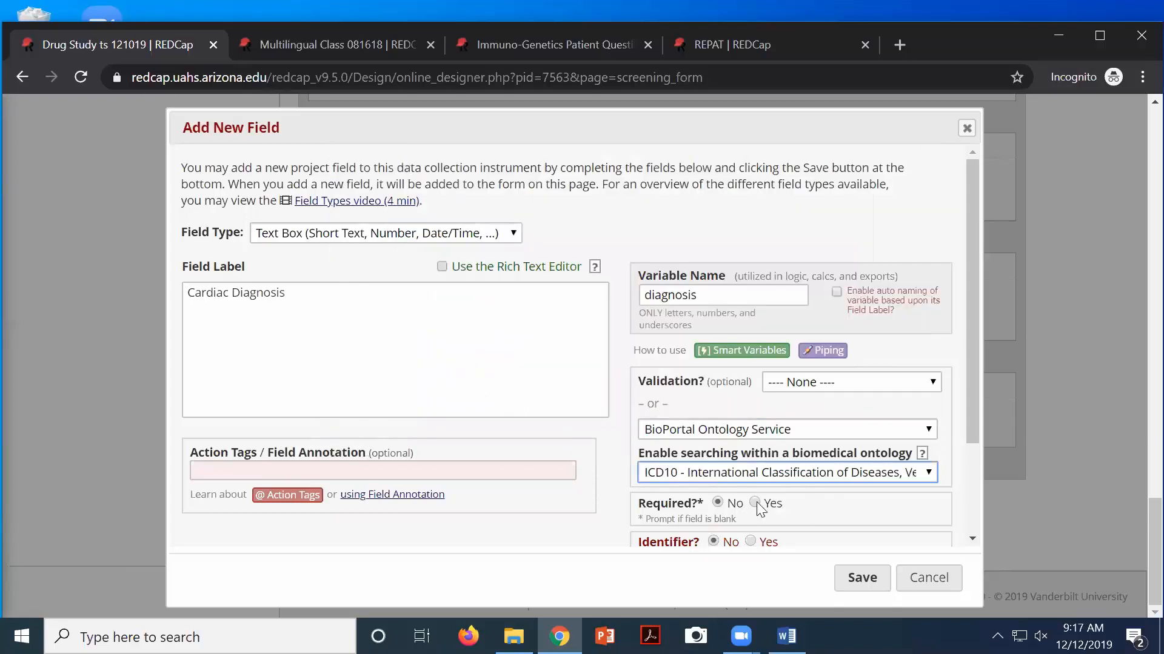
# Save the Cardiac Diagnosis field and open record 1's Screening Form from the Record Status Dashboard
pyautogui.click(860, 579)
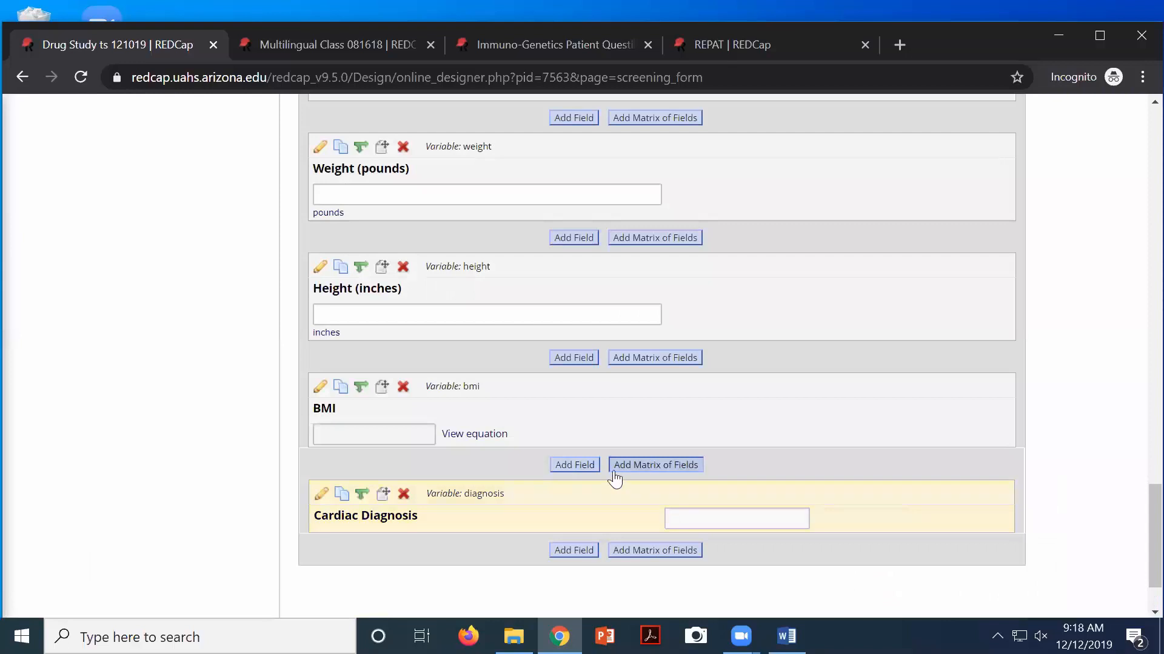
pyautogui.scroll(15, 615, 479)
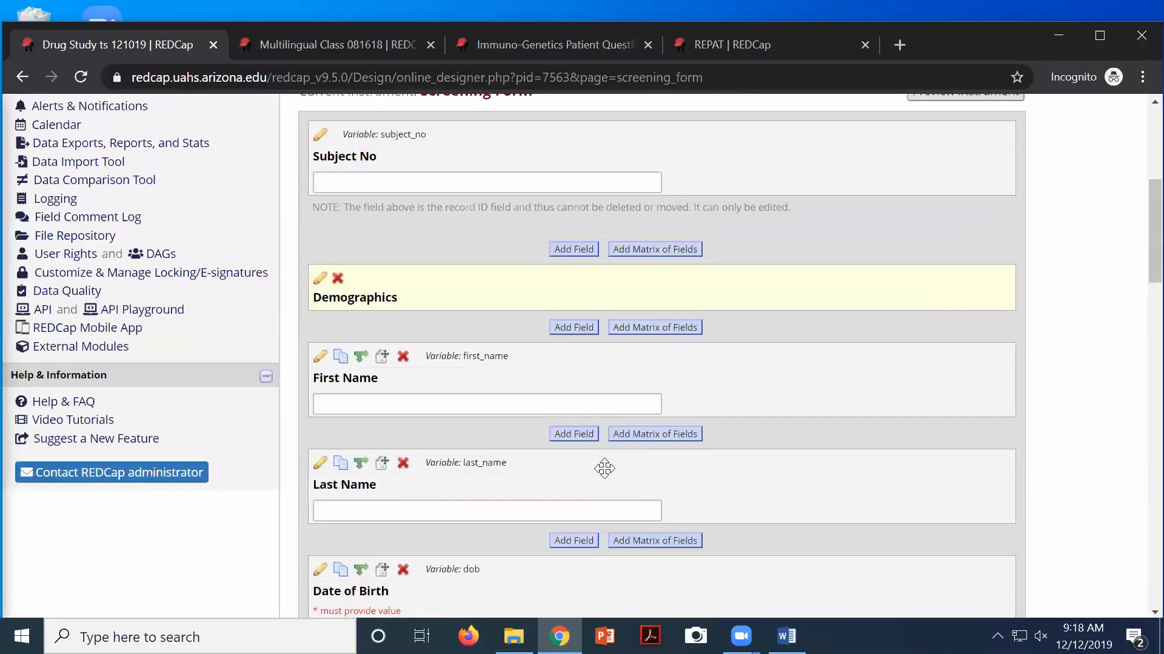
pyautogui.scroll(5, 605, 469)
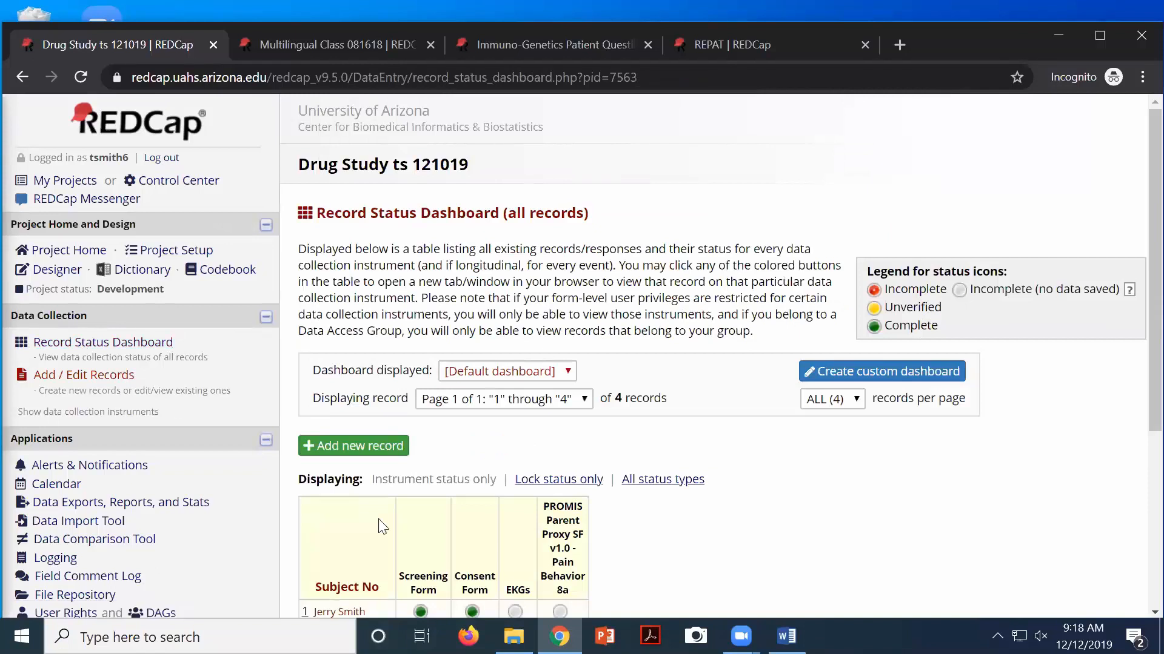
pyautogui.scroll(-5, 424, 404)
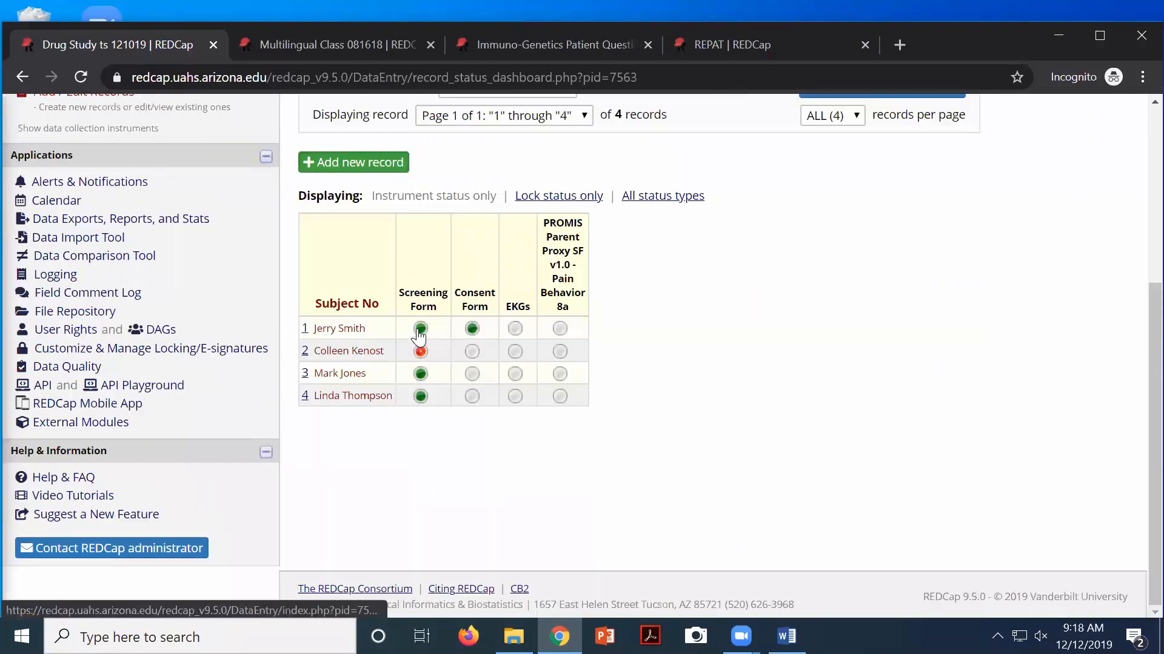
pyautogui.click(421, 350)
pyautogui.scroll(-14, 621, 362)
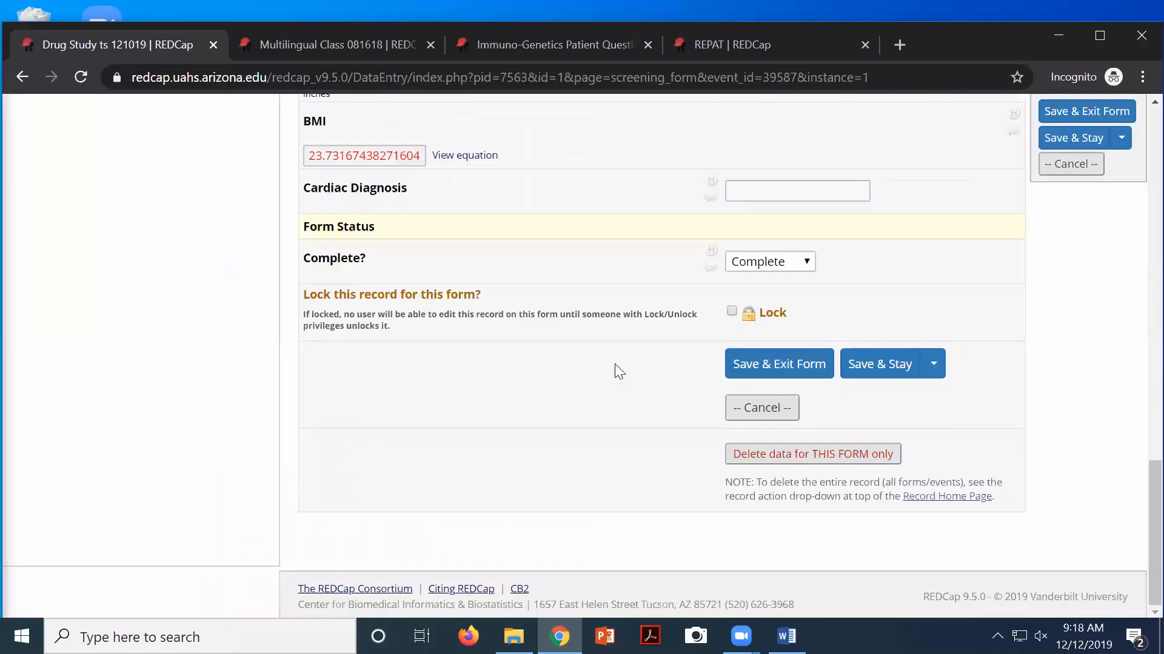
pyautogui.scroll(3, 622, 361)
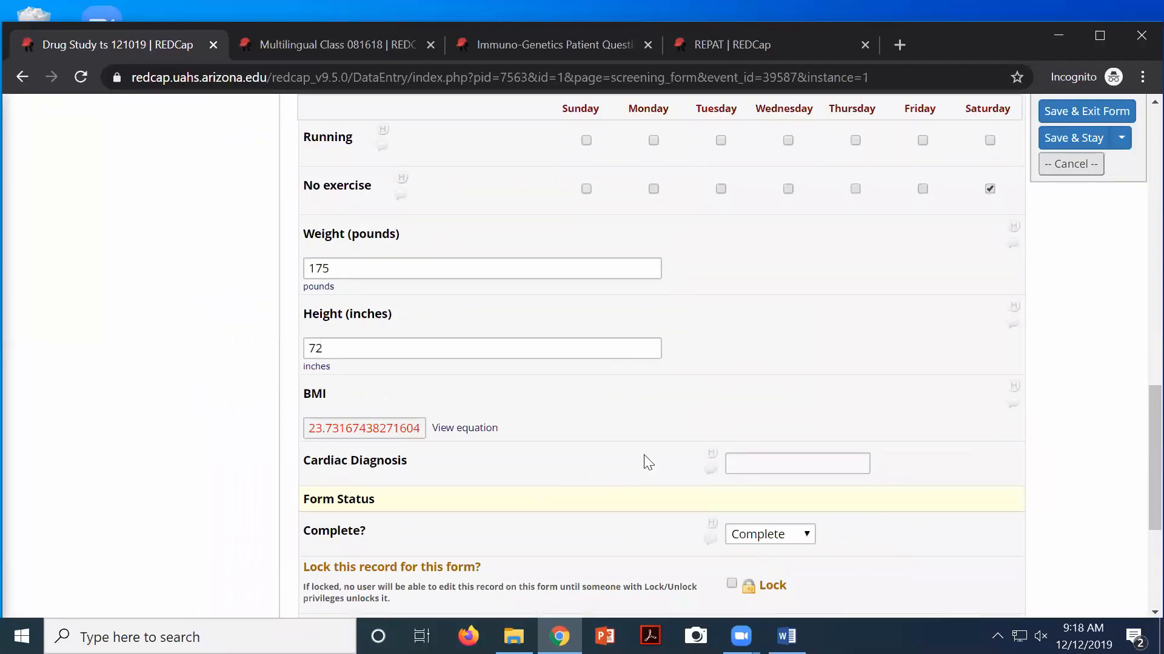
# Search 'Cardiomyo' in Cardiac Diagnosis and select [I42] Cardiomyopathy
pyautogui.click(740, 461)
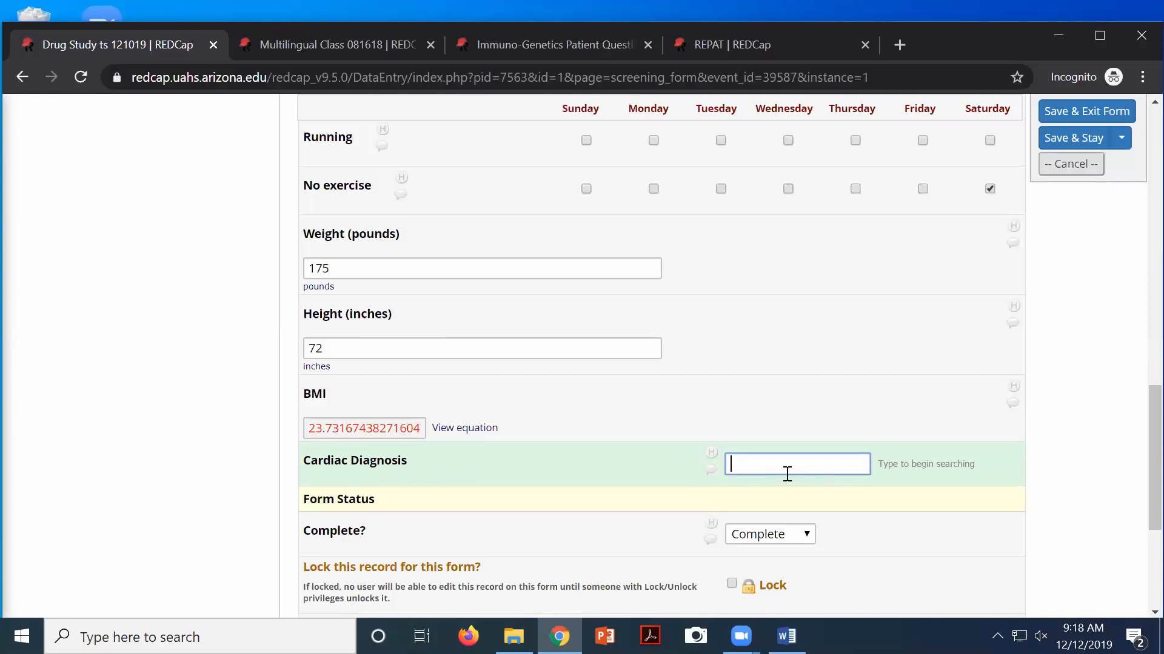
pyautogui.write('Cardi')
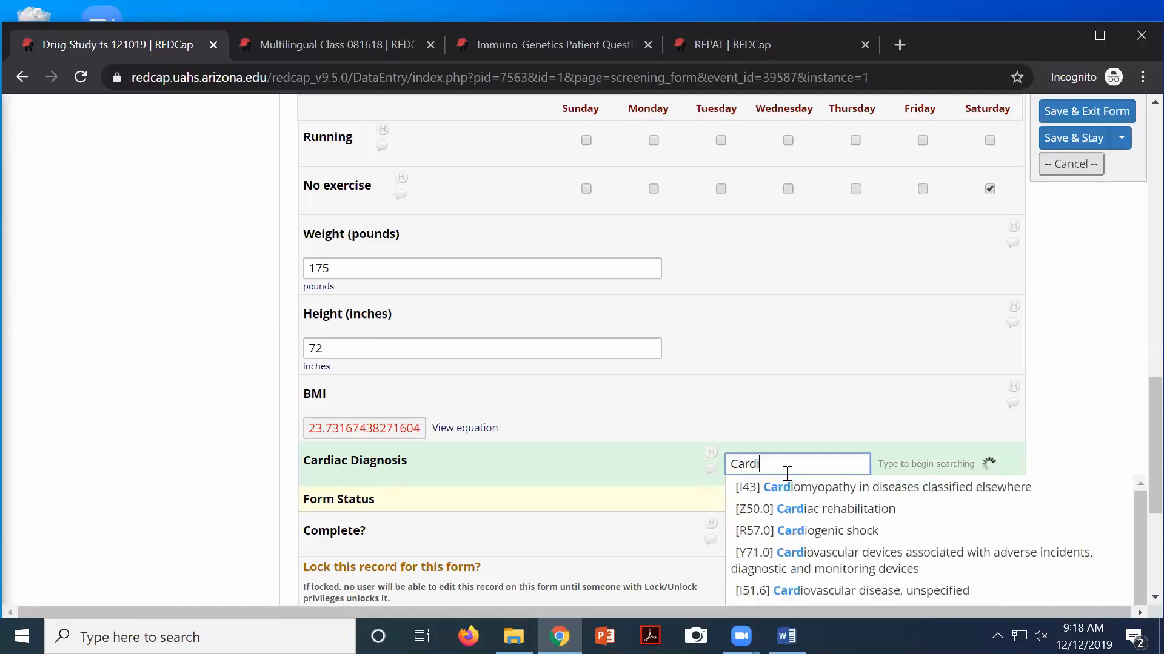
pyautogui.write('o')
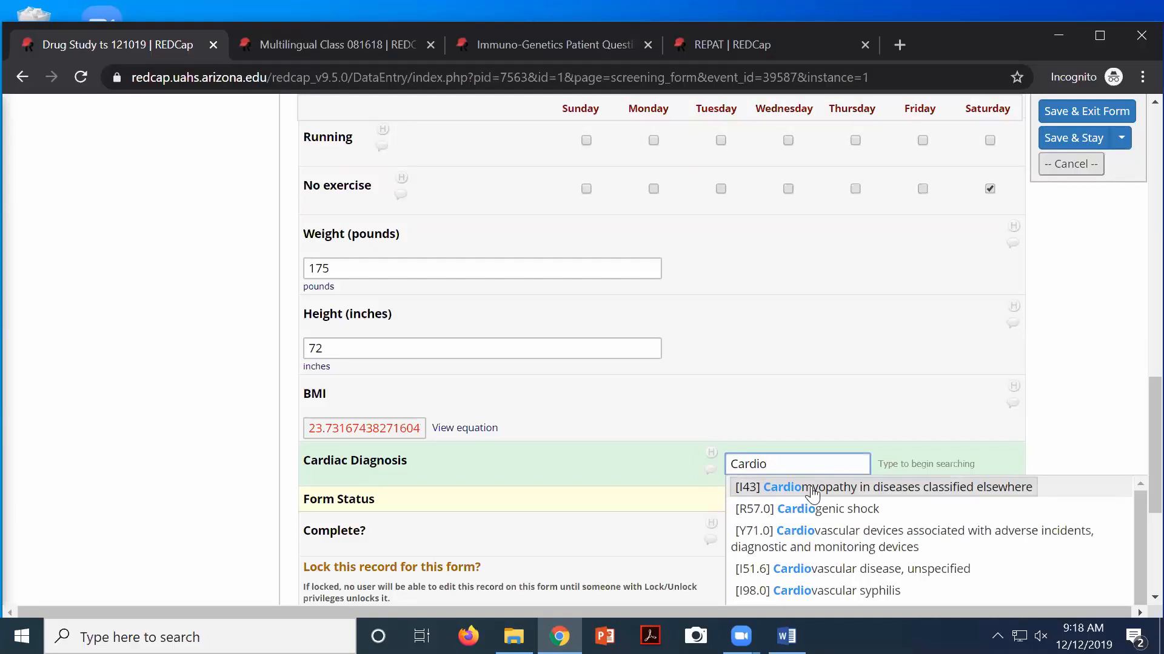
pyautogui.write('myo')
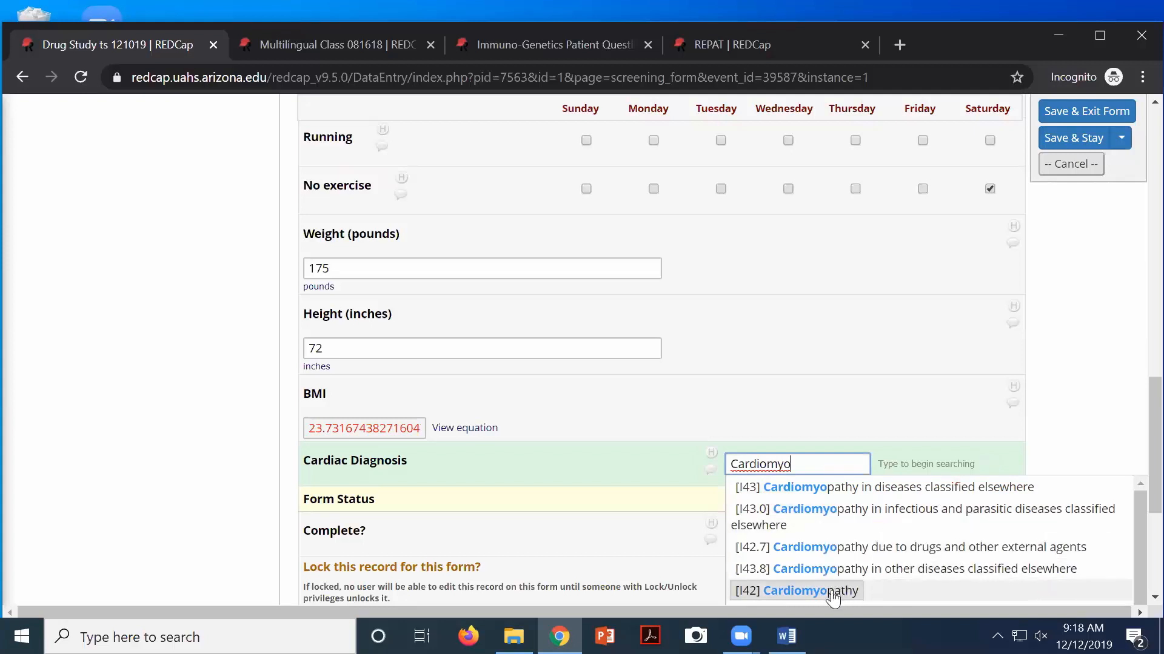
pyautogui.click(831, 590)
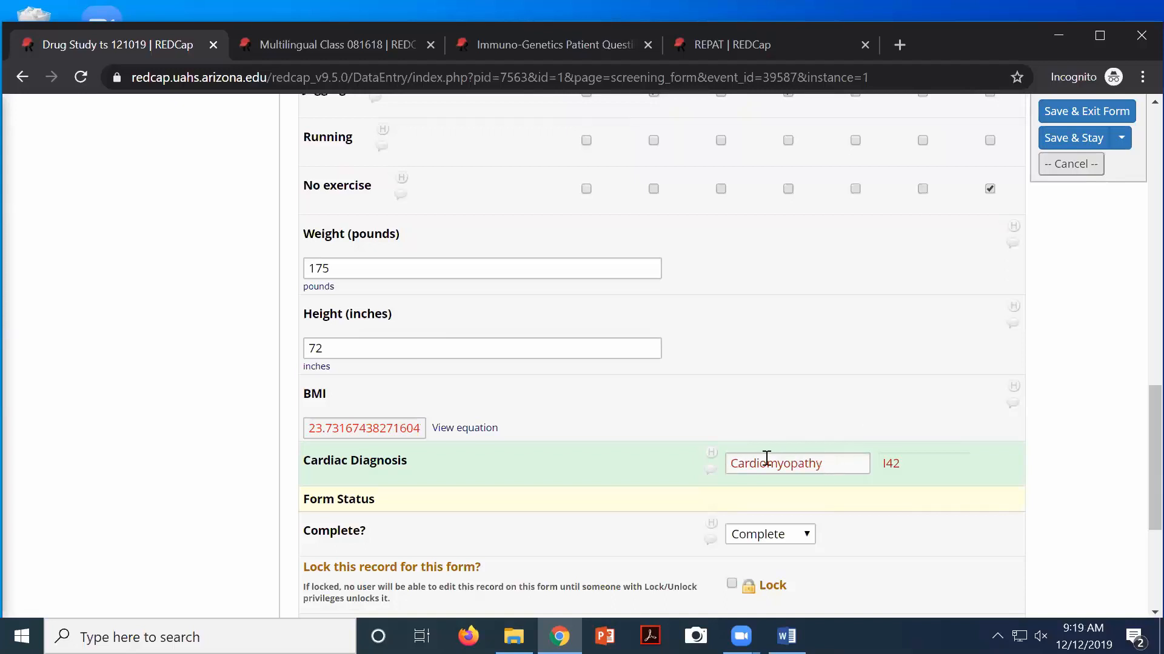
# Set the form's Complete? status to Complete
pyautogui.click(881, 464)
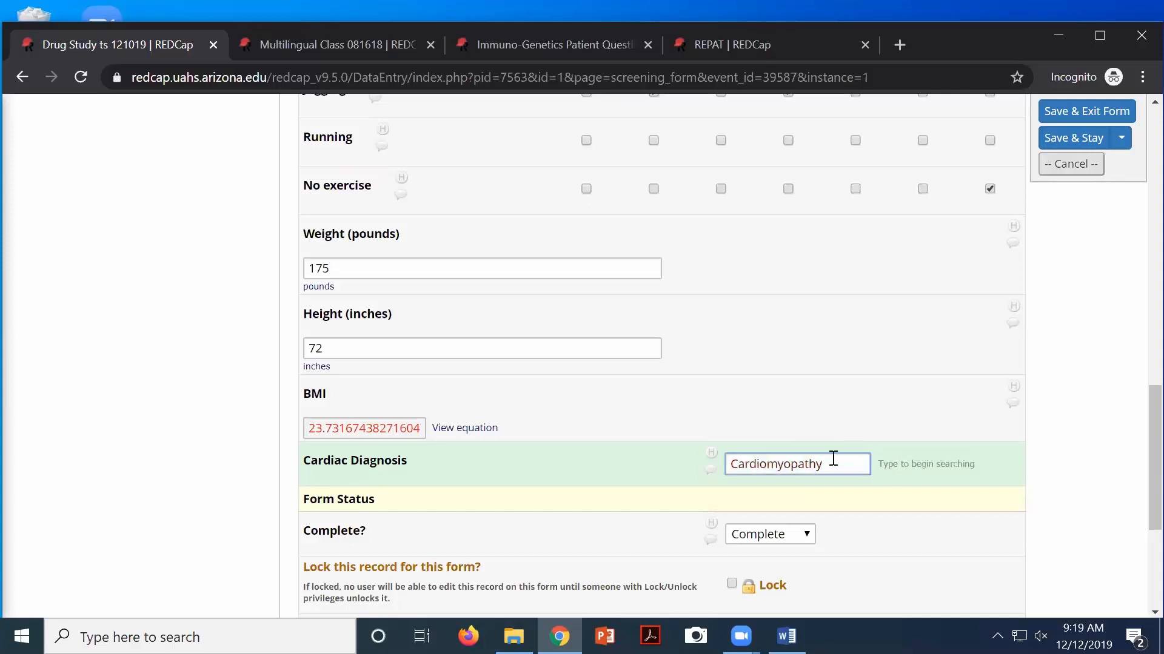
pyautogui.click(745, 536)
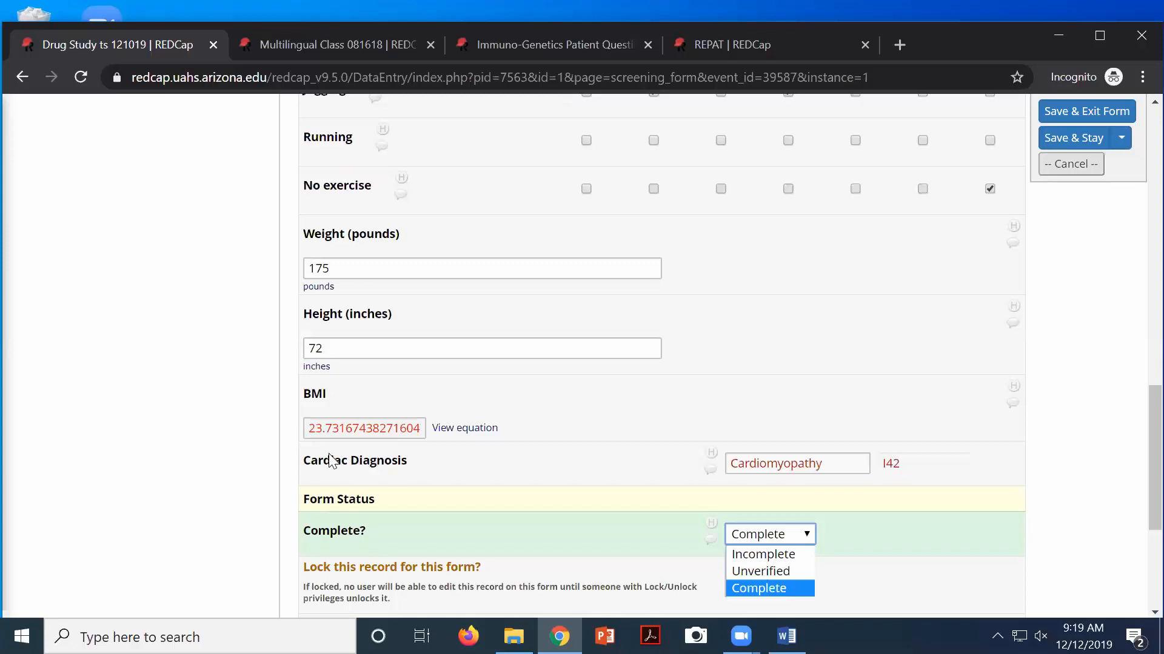
pyautogui.scroll(12, 367, 456)
pyautogui.scroll(3, 352, 441)
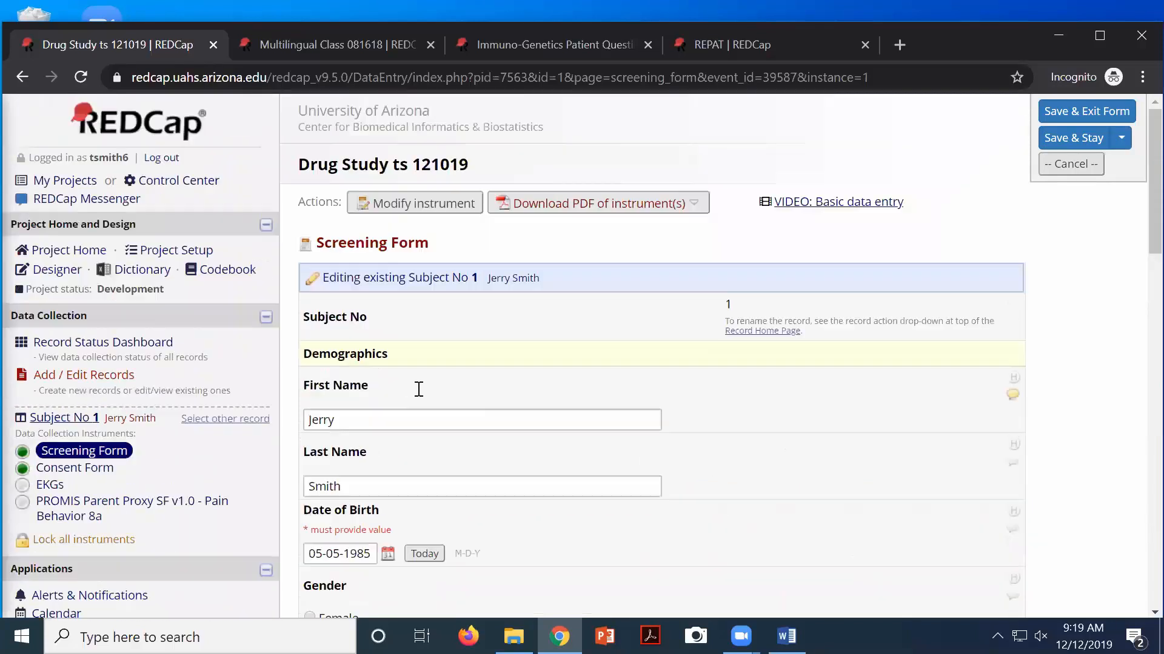
# Save and exit record 1's form, then open the Screening Form in the Online Designer
pyautogui.click(1054, 112)
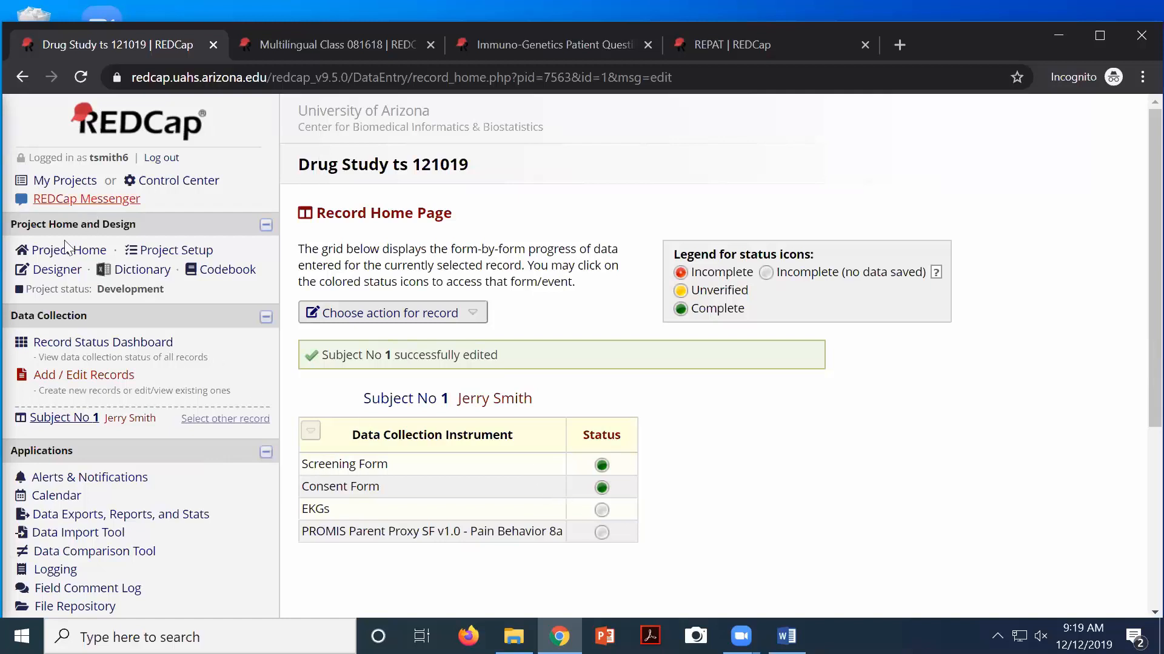
pyautogui.click(57, 271)
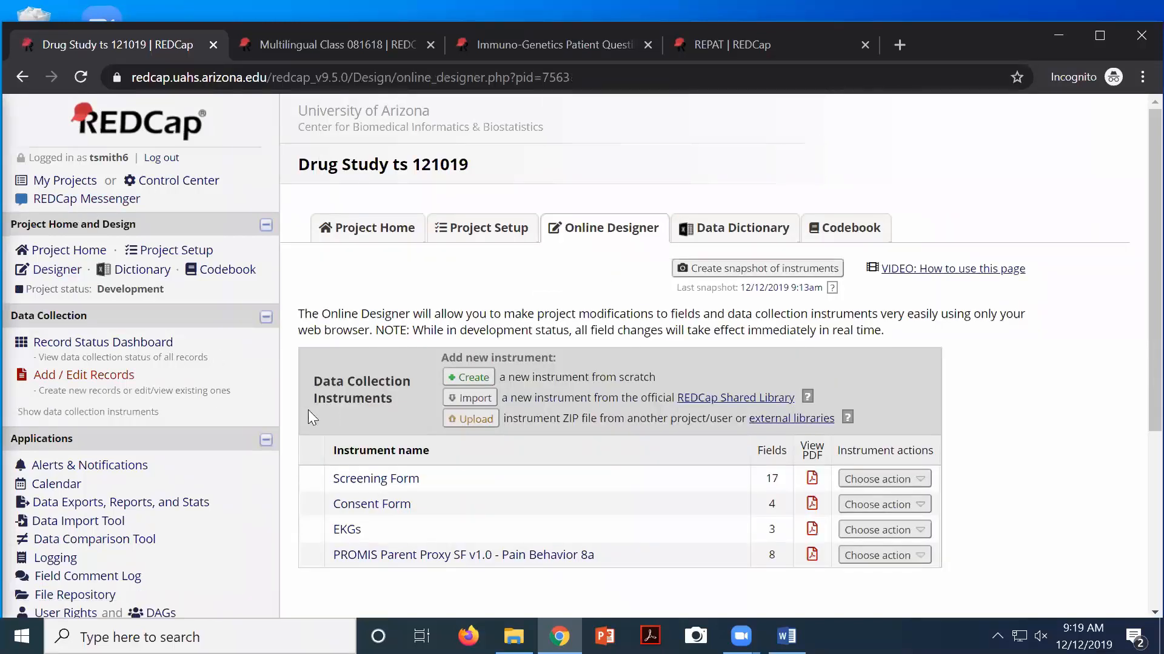
pyautogui.click(491, 473)
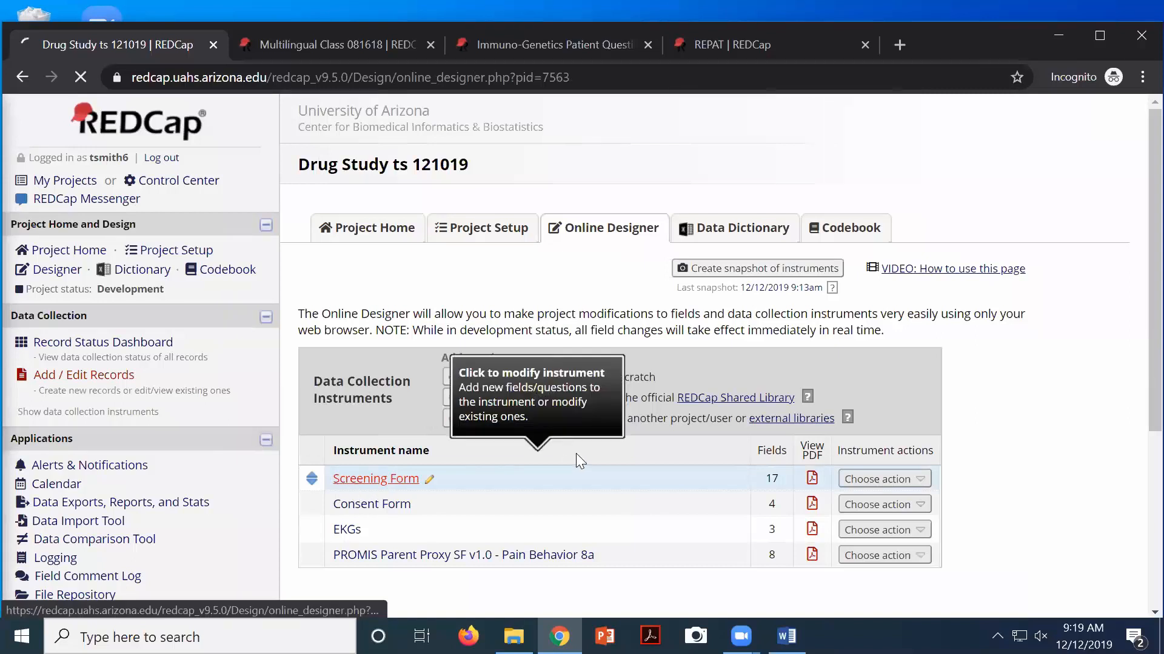
pyautogui.scroll(-15, 579, 463)
pyautogui.scroll(-10, 580, 467)
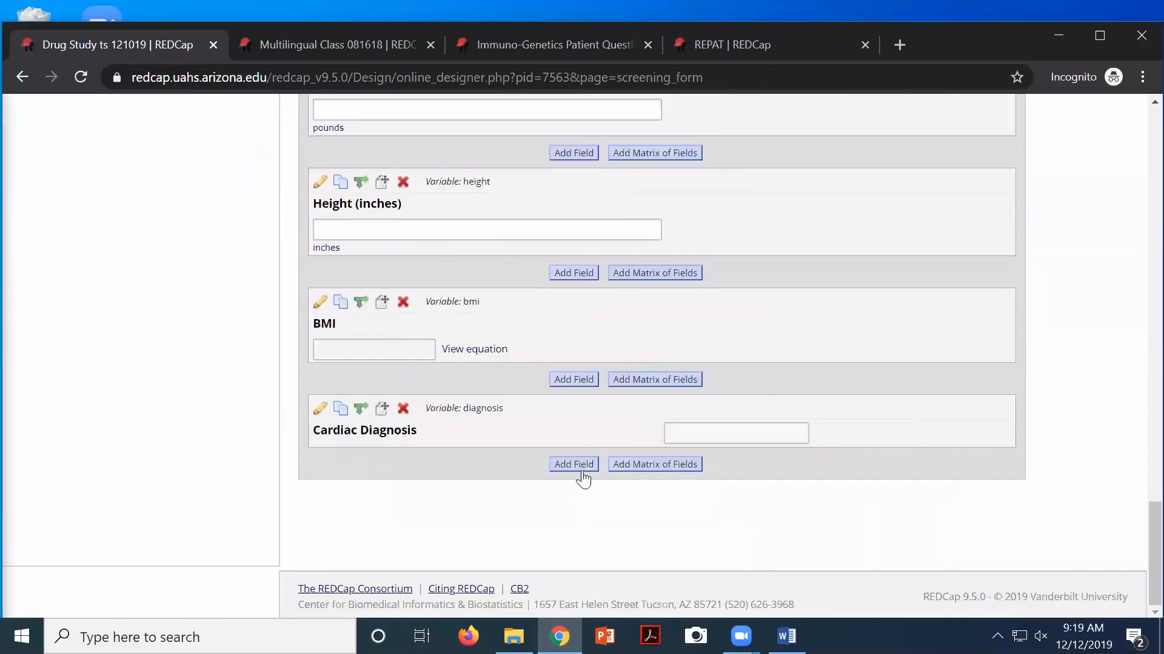
pyautogui.scroll(2, 582, 477)
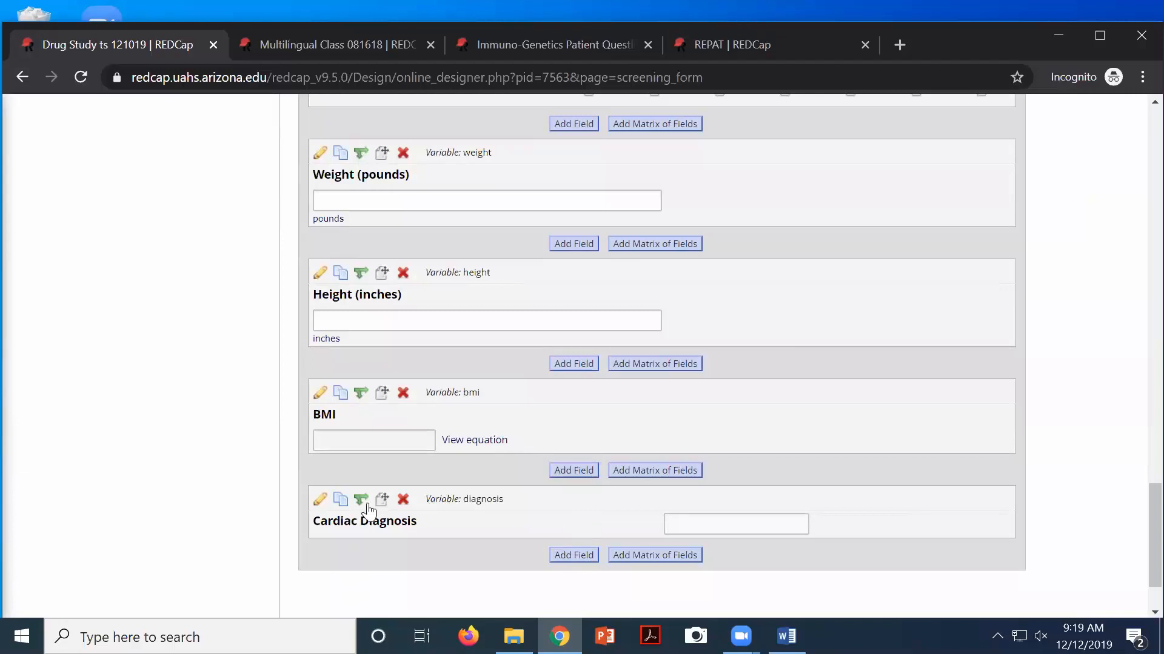
# Give the Cardiac Diagnosis field the field note 'ICD 10-Code' and save it
pyautogui.click(401, 526)
pyautogui.scroll(-5, 704, 532)
pyautogui.click(793, 424)
pyautogui.write('ICD 10-C')
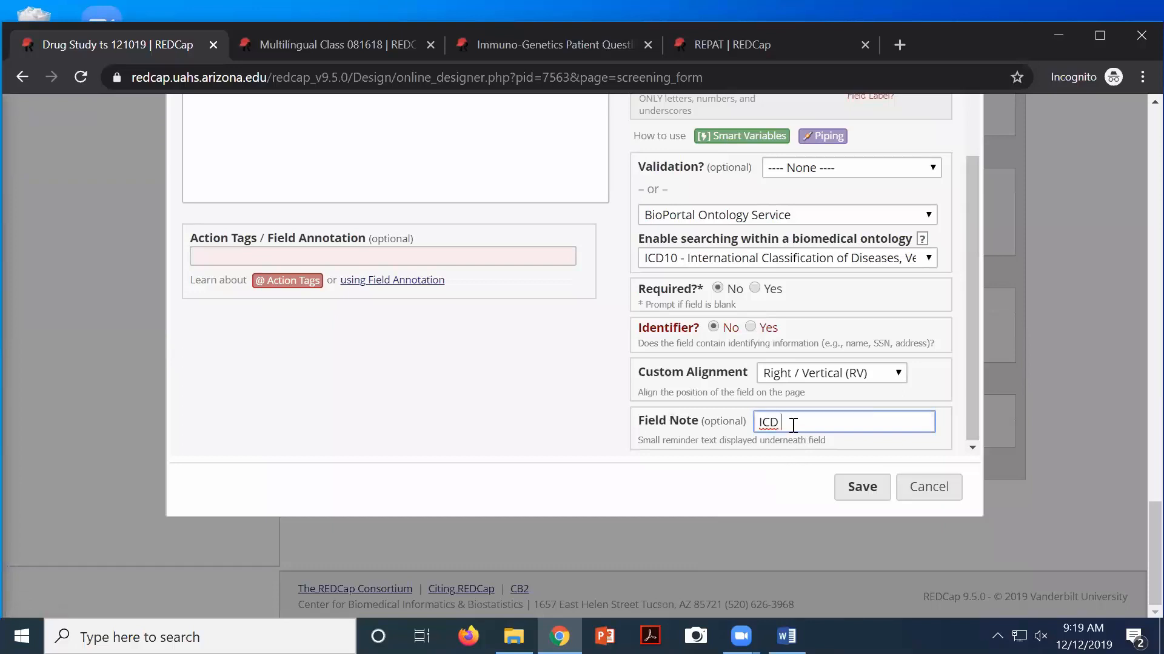
pyautogui.write('ode')
pyautogui.click(862, 486)
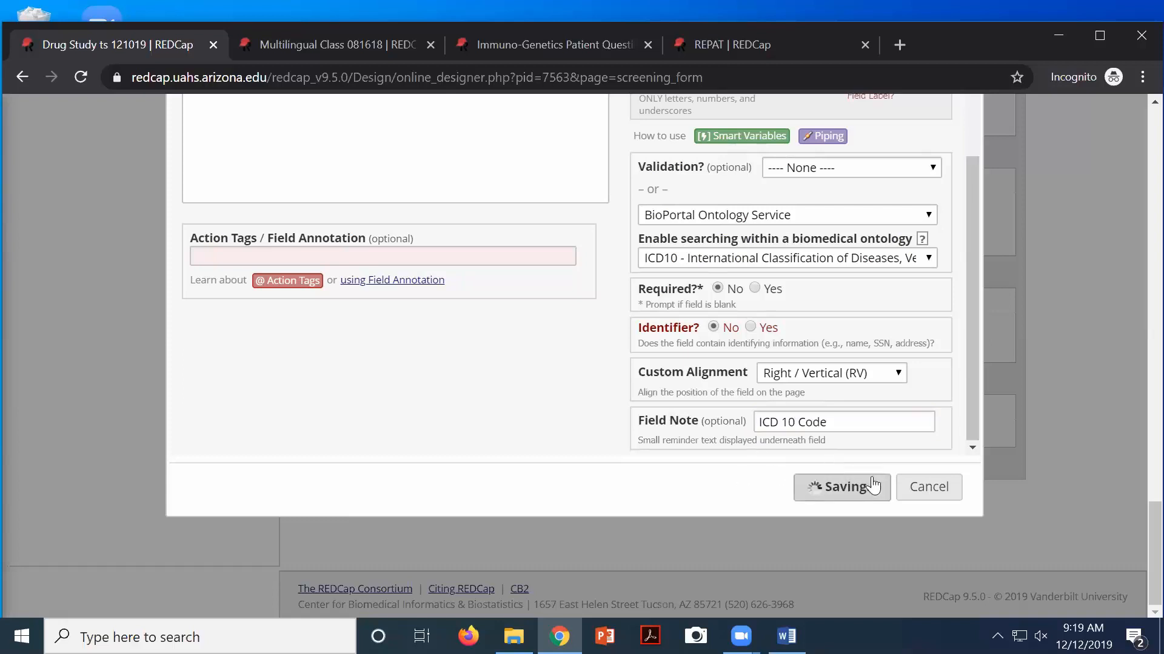
pyautogui.scroll(10, 449, 274)
pyautogui.scroll(10, 446, 266)
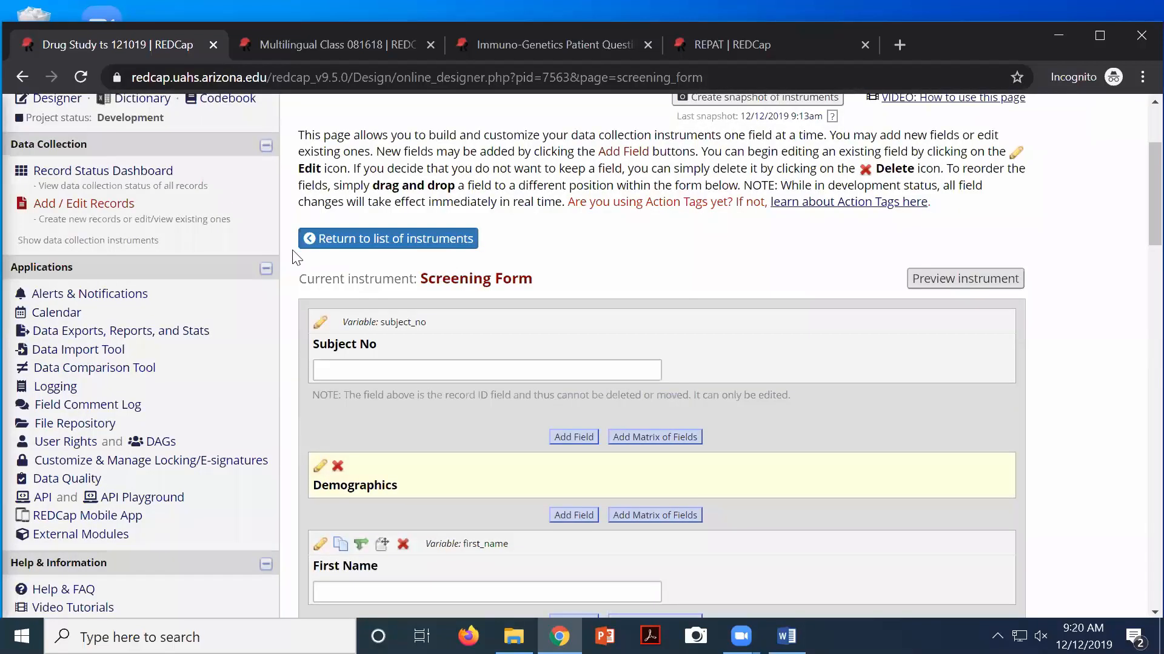
# Reopen Subject No 1's Screening Form and review the Cardiomyopathy I42 entry with its ICD 10 Code note
pyautogui.click(103, 172)
pyautogui.scroll(-4, 442, 351)
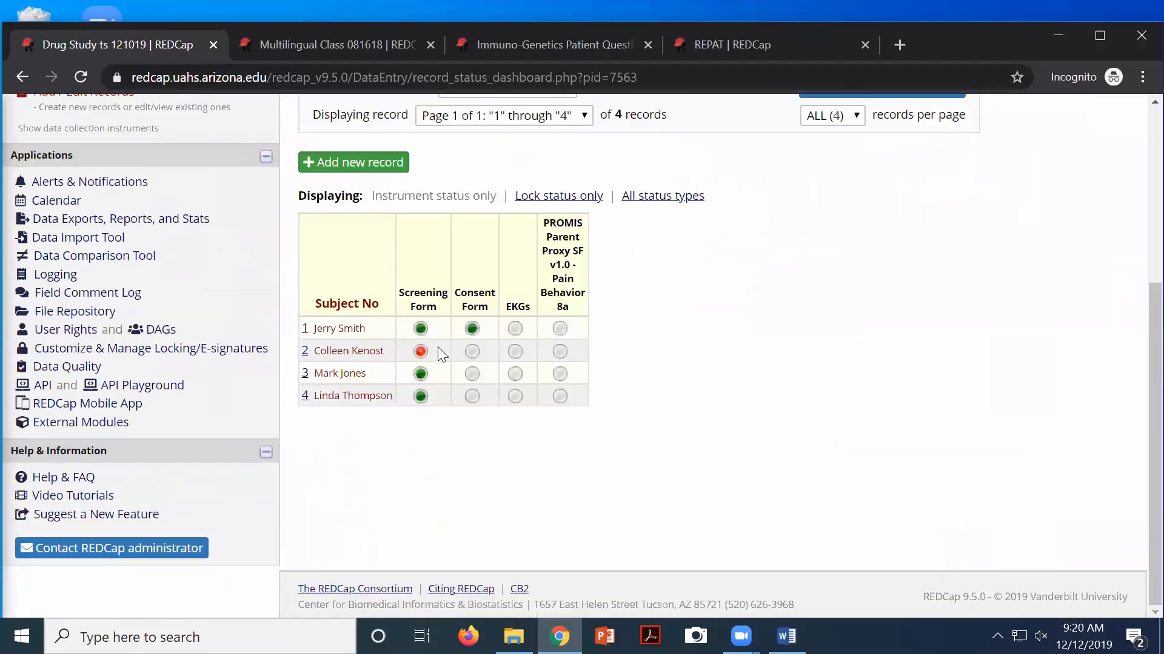
pyautogui.click(424, 332)
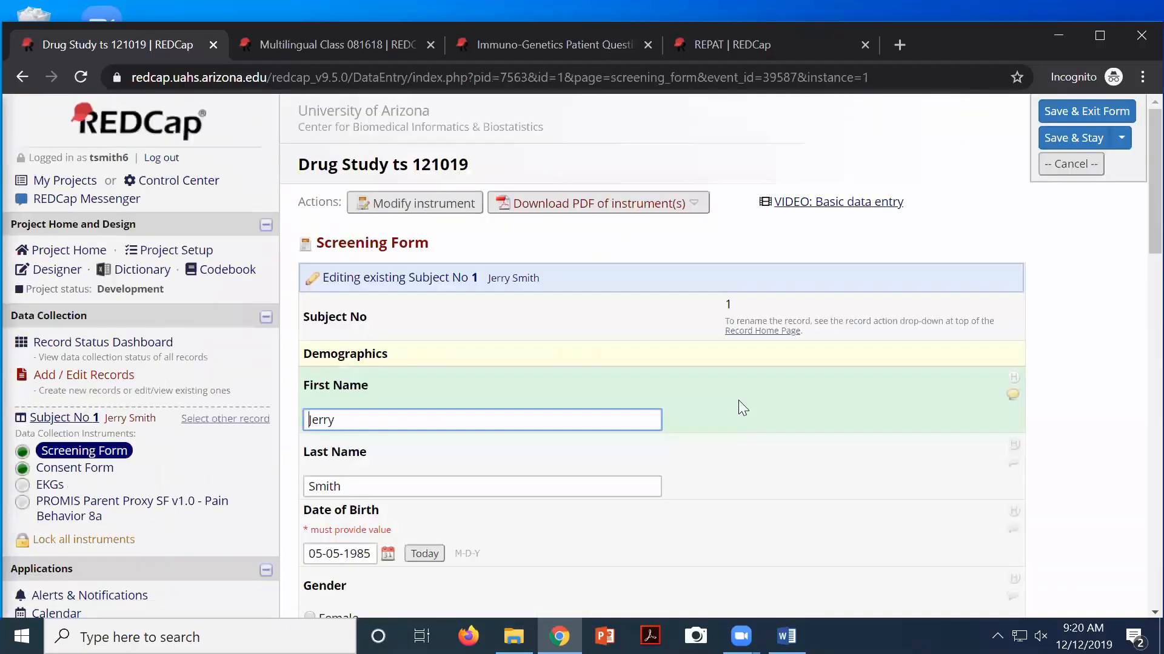
pyautogui.scroll(-10, 739, 400)
pyautogui.scroll(-8, 738, 400)
pyautogui.scroll(2, 668, 331)
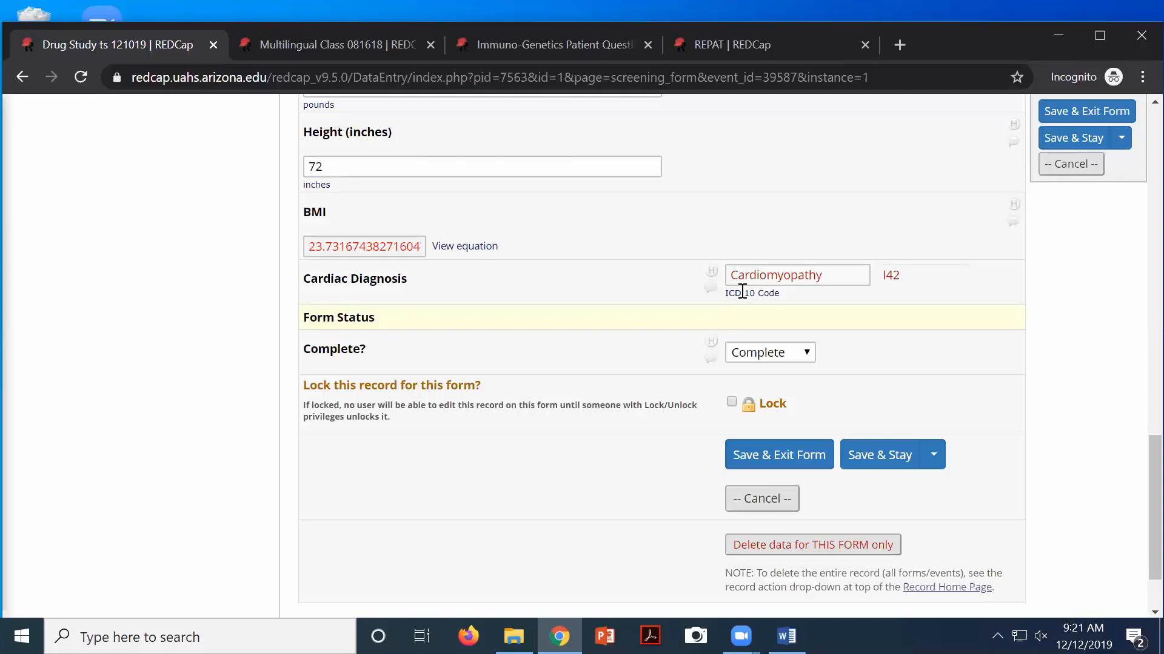
pyautogui.scroll(10, 837, 246)
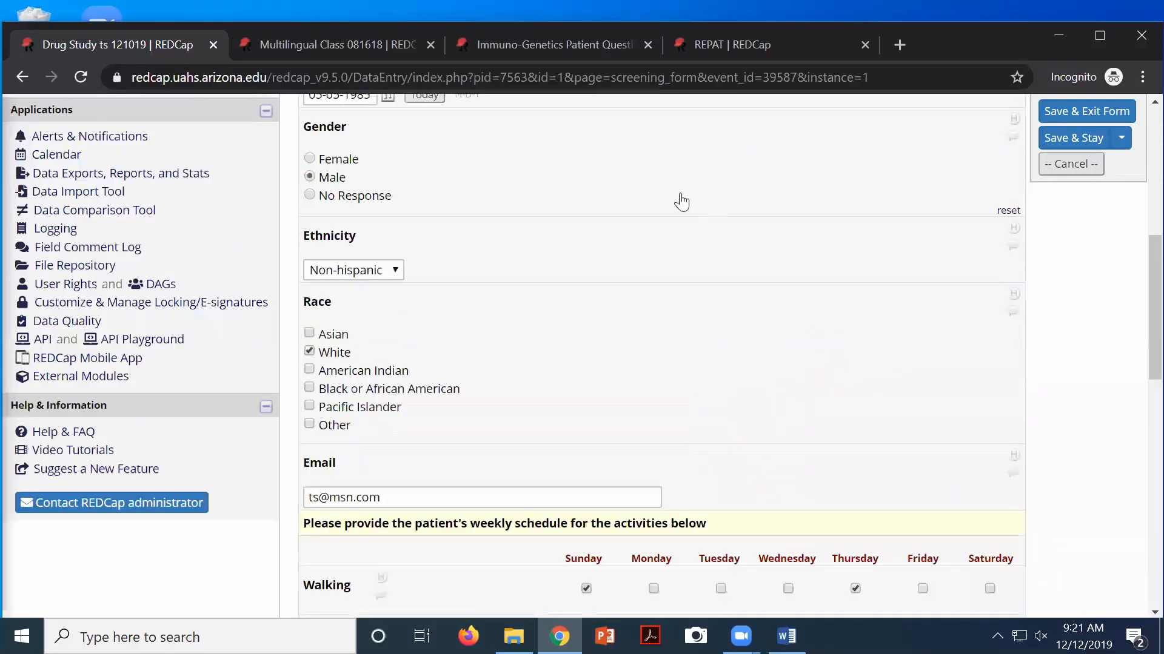
pyautogui.scroll(10, 385, 258)
pyautogui.scroll(-2, 329, 223)
pyautogui.scroll(-2, 332, 231)
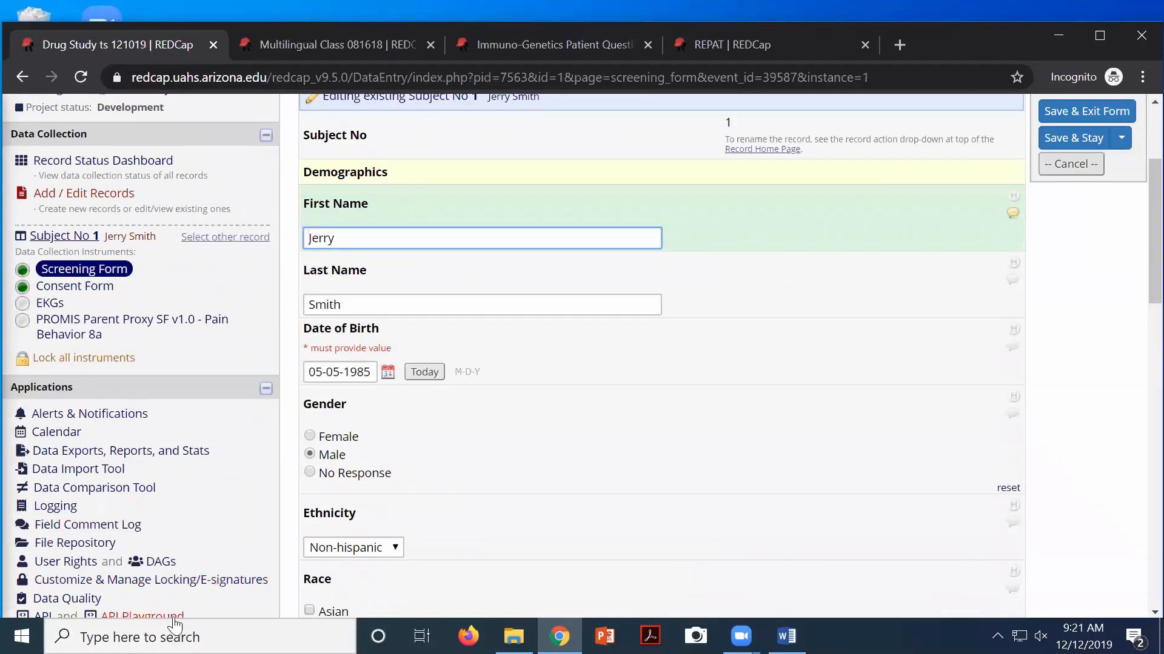
# Return to the Drug Study Online Designer list showing its four instruments
pyautogui.scroll(3, 173, 617)
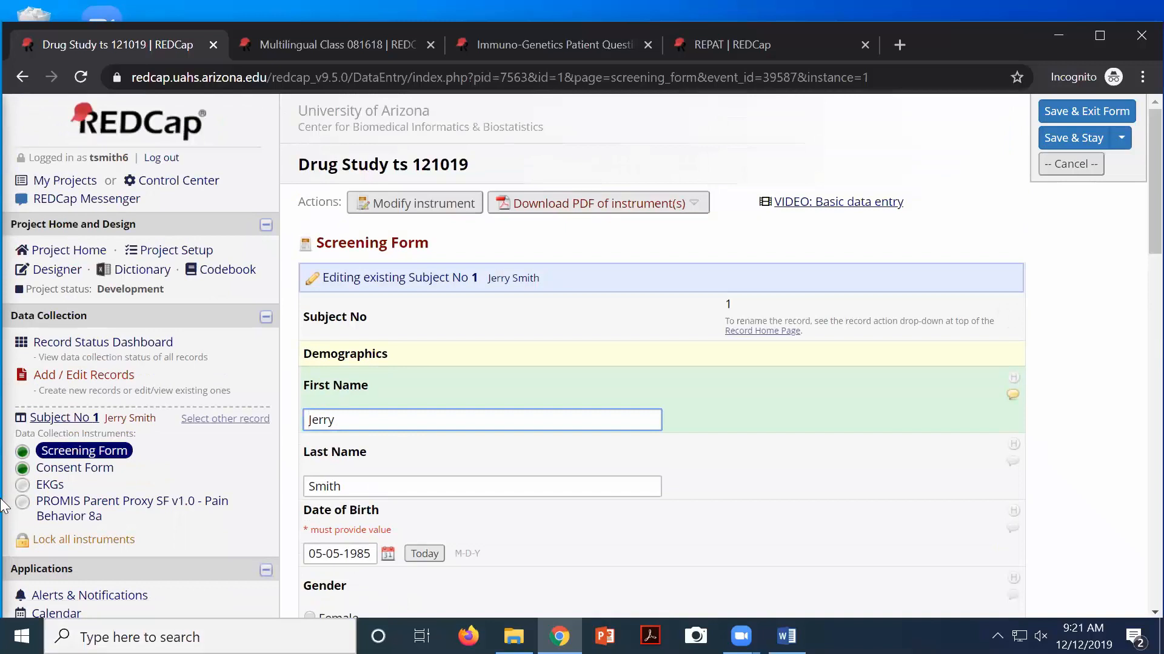
pyautogui.click(53, 272)
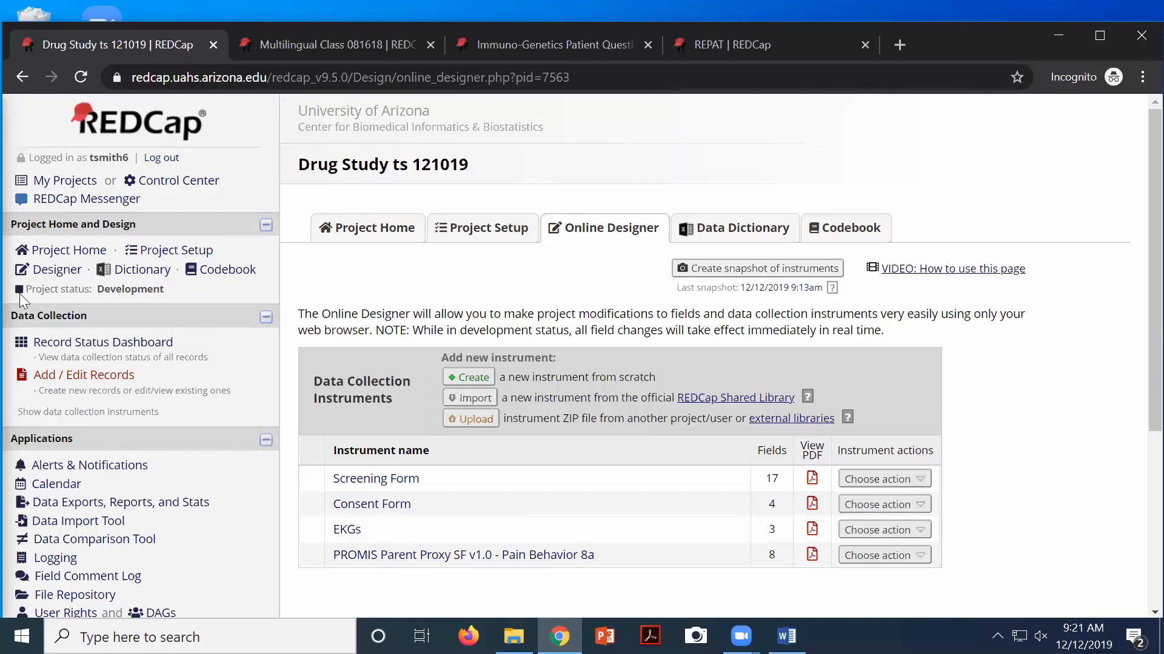
pyautogui.scroll(-1, 9, 345)
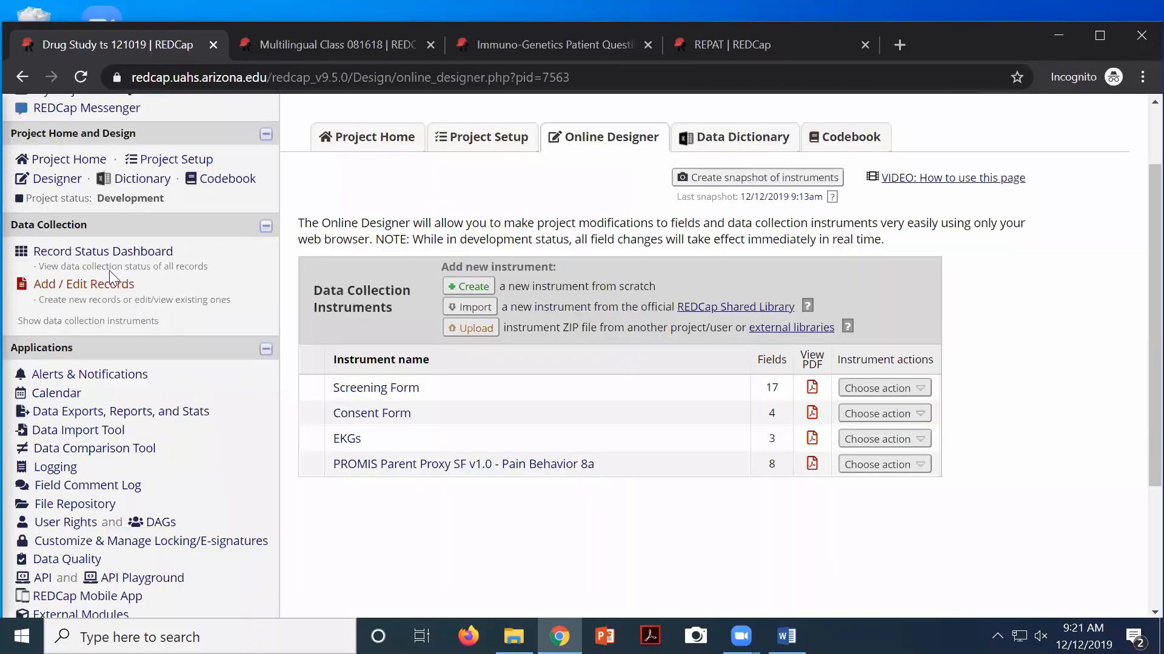
# Go to Alerts & Notifications under Applications in the sidebar
pyautogui.click(102, 376)
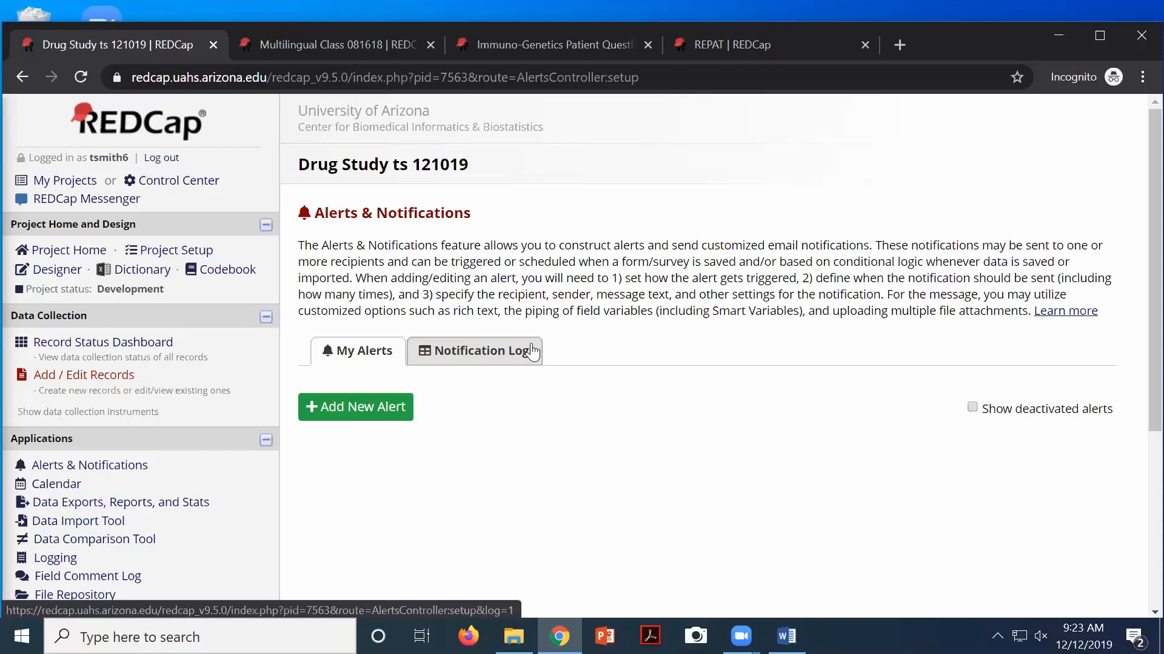
# Add a new alert, focus its Title field, and review the default send-immediately-once schedule
pyautogui.click(369, 407)
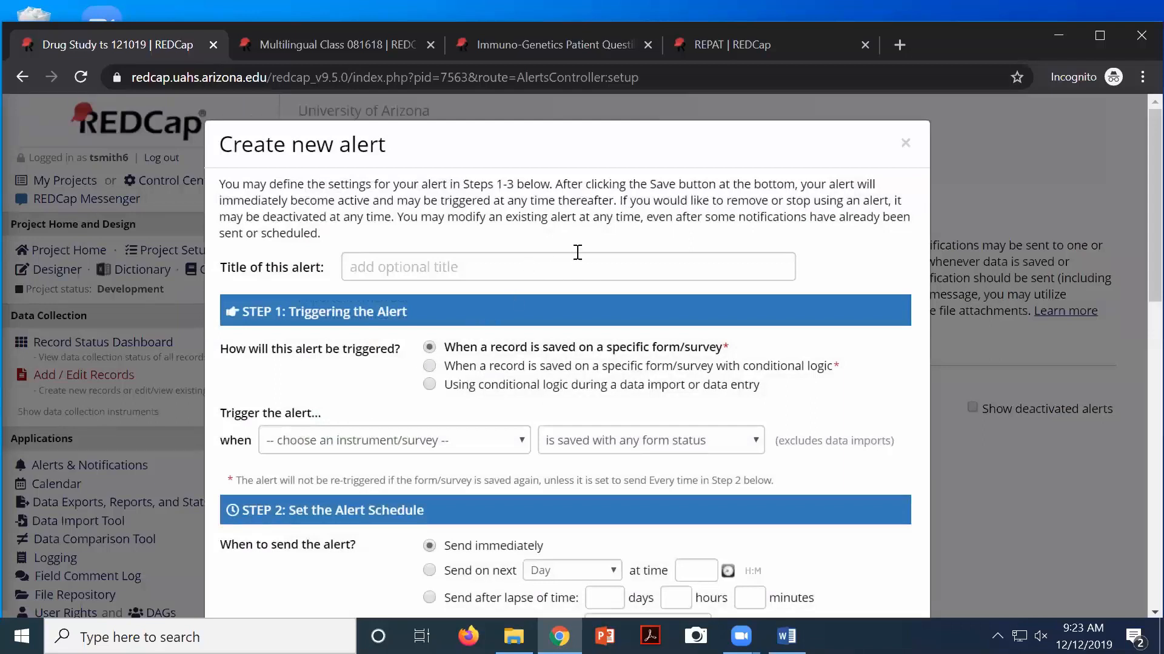
pyautogui.scroll(-2, 581, 260)
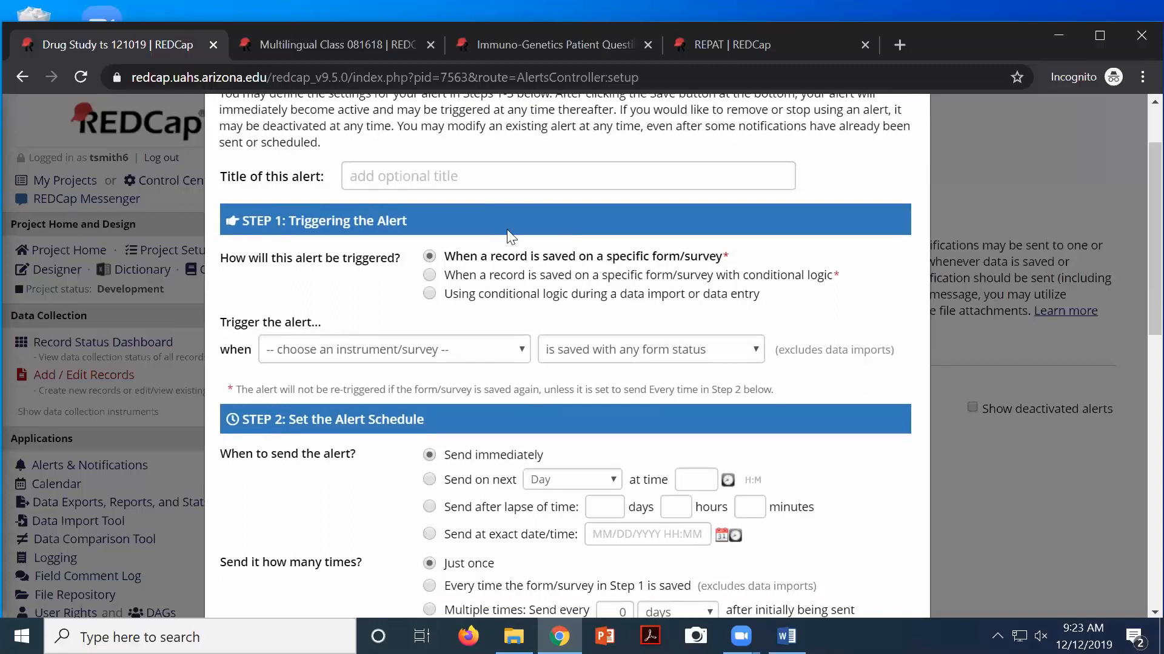
pyautogui.click(408, 183)
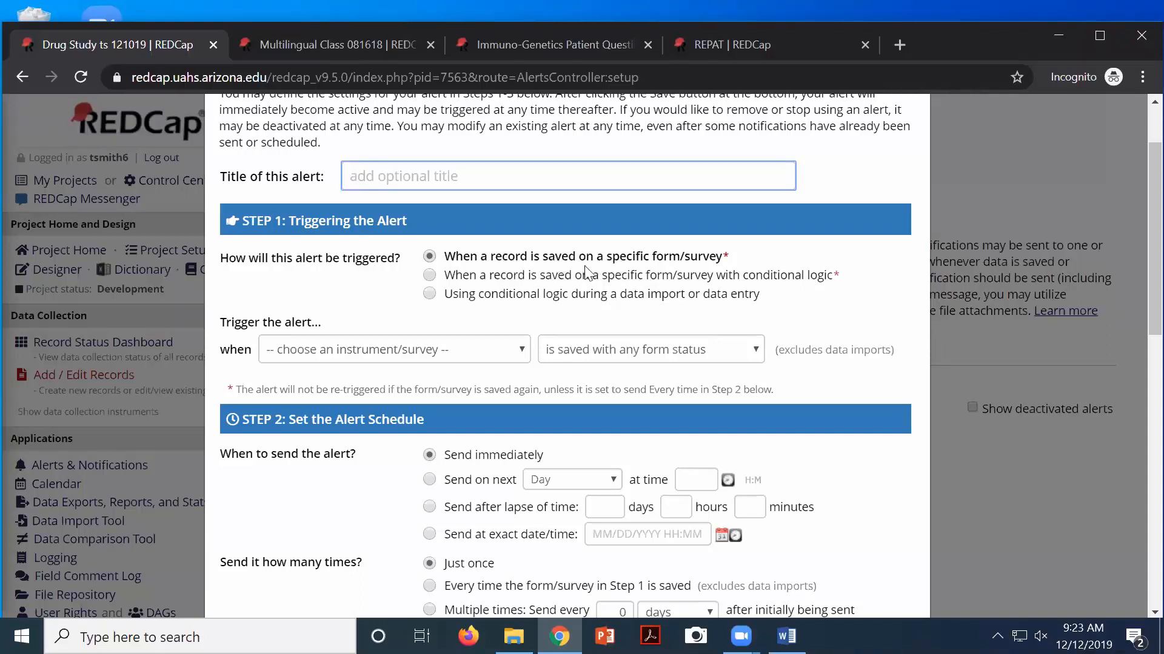
pyautogui.scroll(-1, 584, 275)
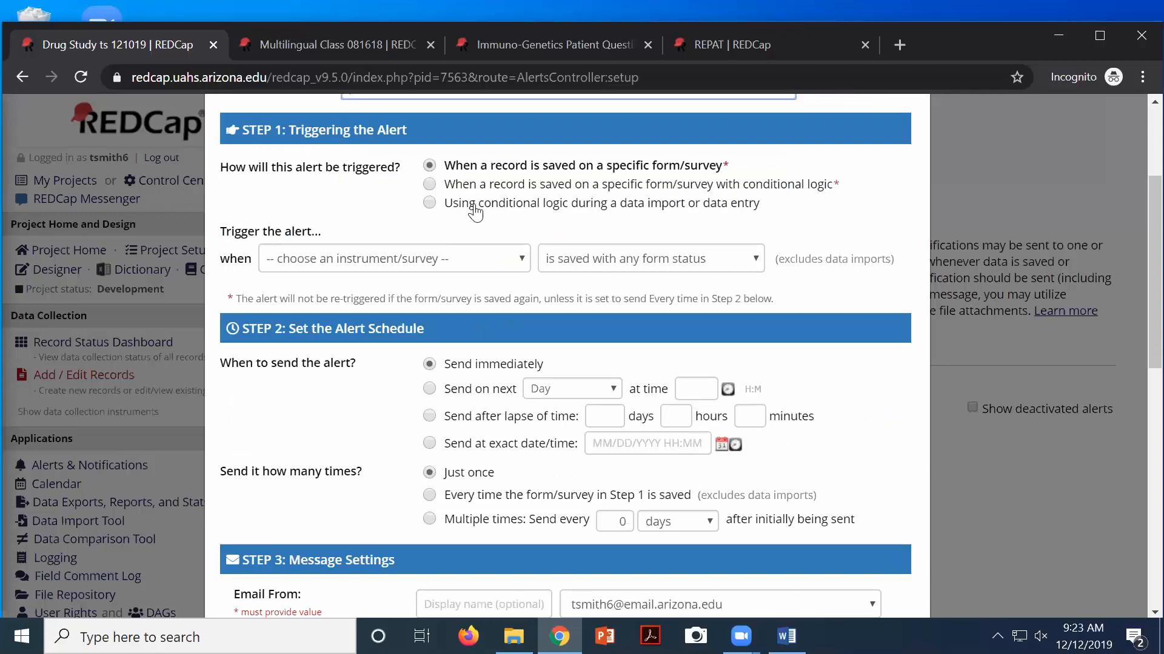
pyautogui.scroll(-2, 541, 193)
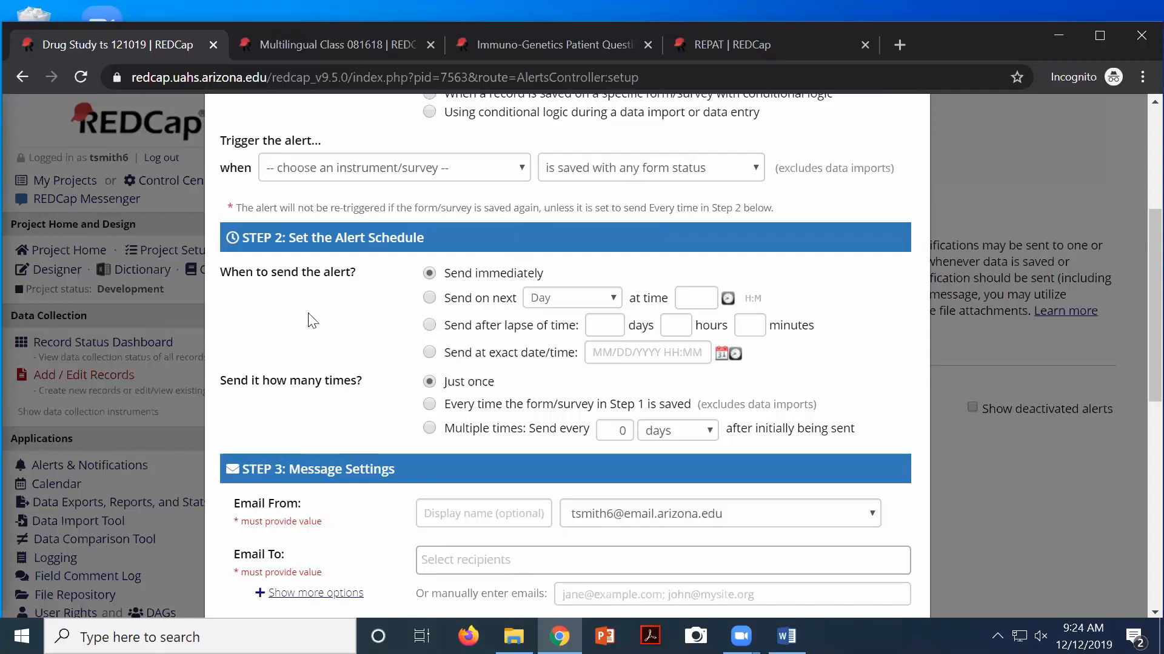
pyautogui.scroll(-1, 313, 321)
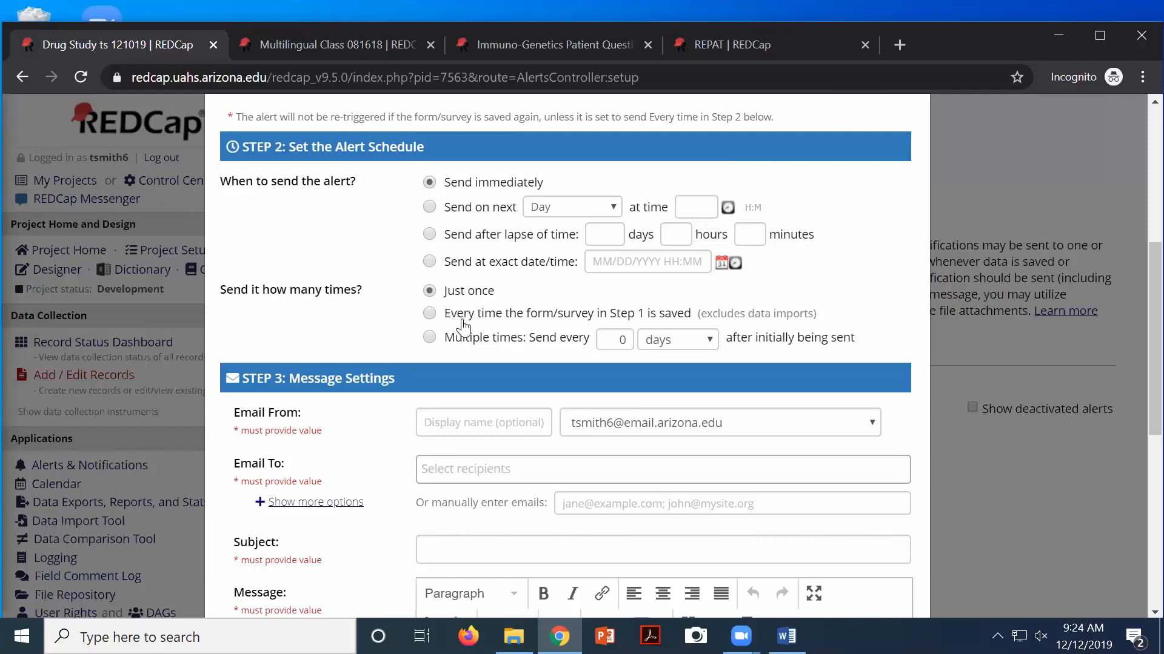
pyautogui.scroll(-3, 463, 328)
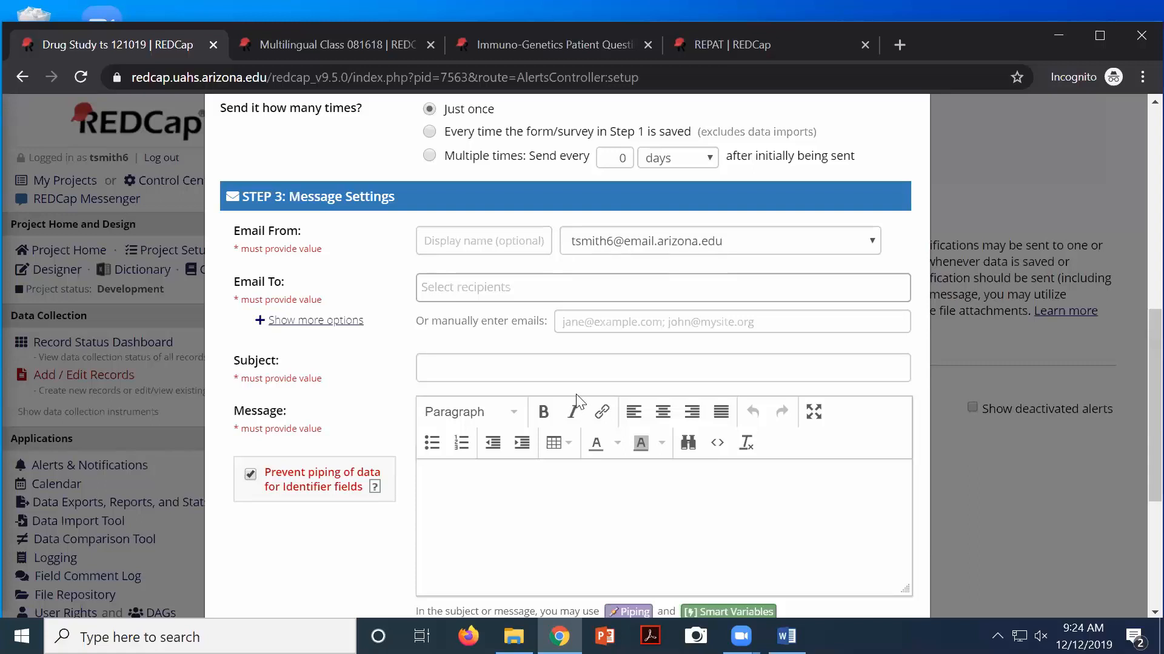
pyautogui.scroll(-2, 577, 402)
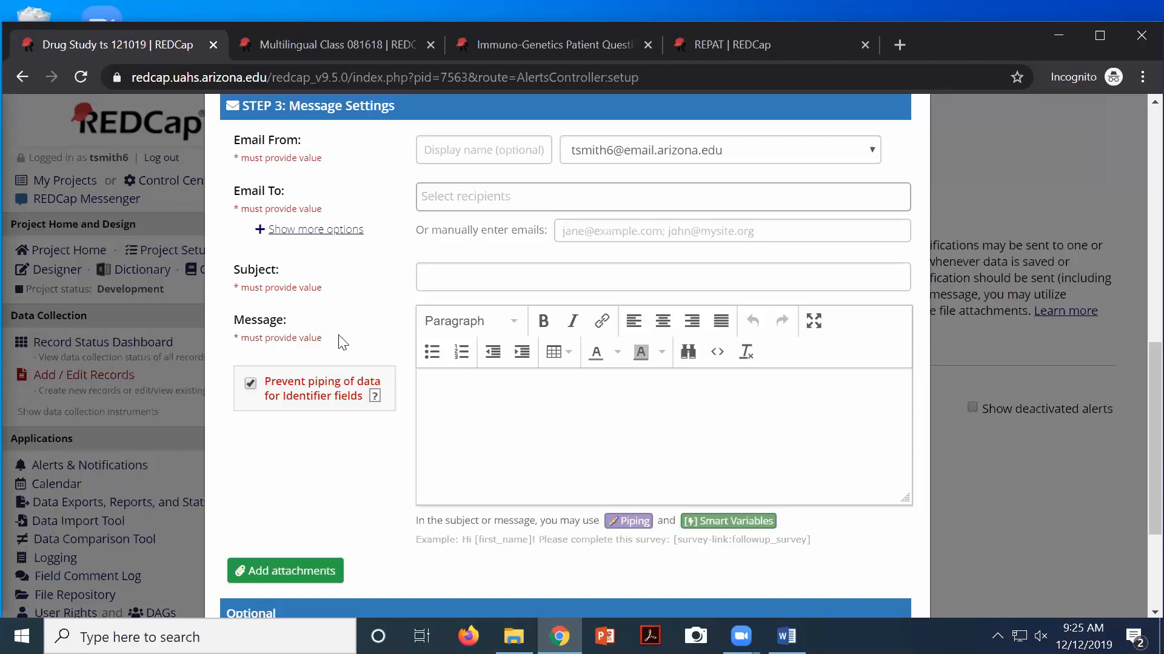
pyautogui.scroll(3, 316, 313)
pyautogui.scroll(3, 519, 358)
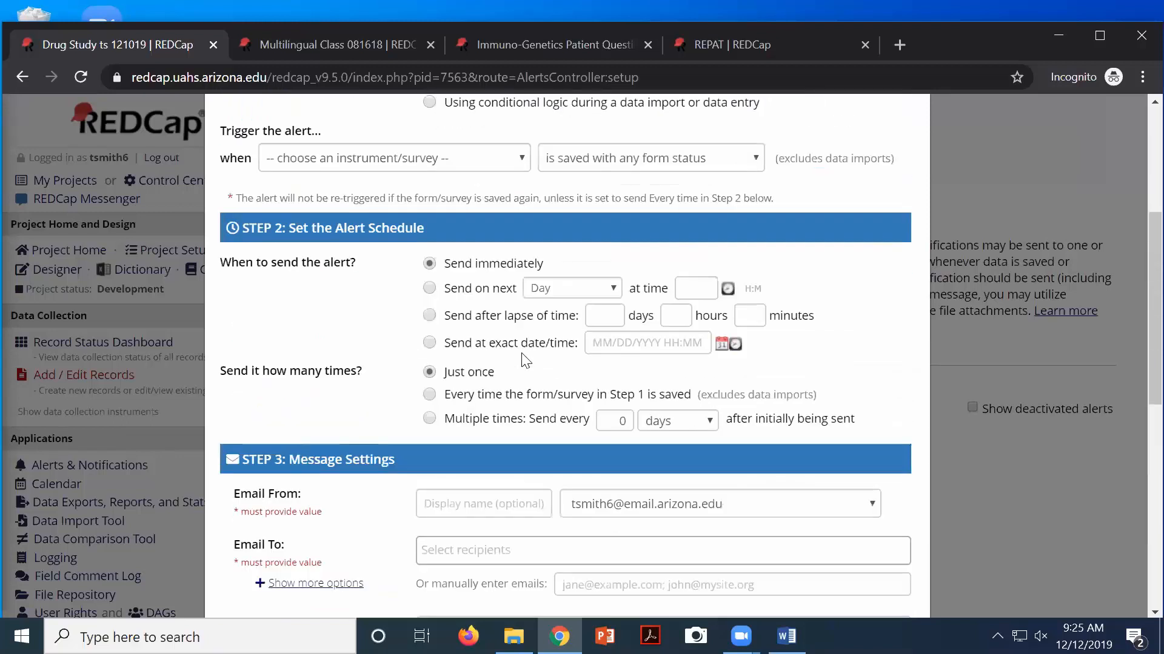
pyautogui.scroll(5, 553, 343)
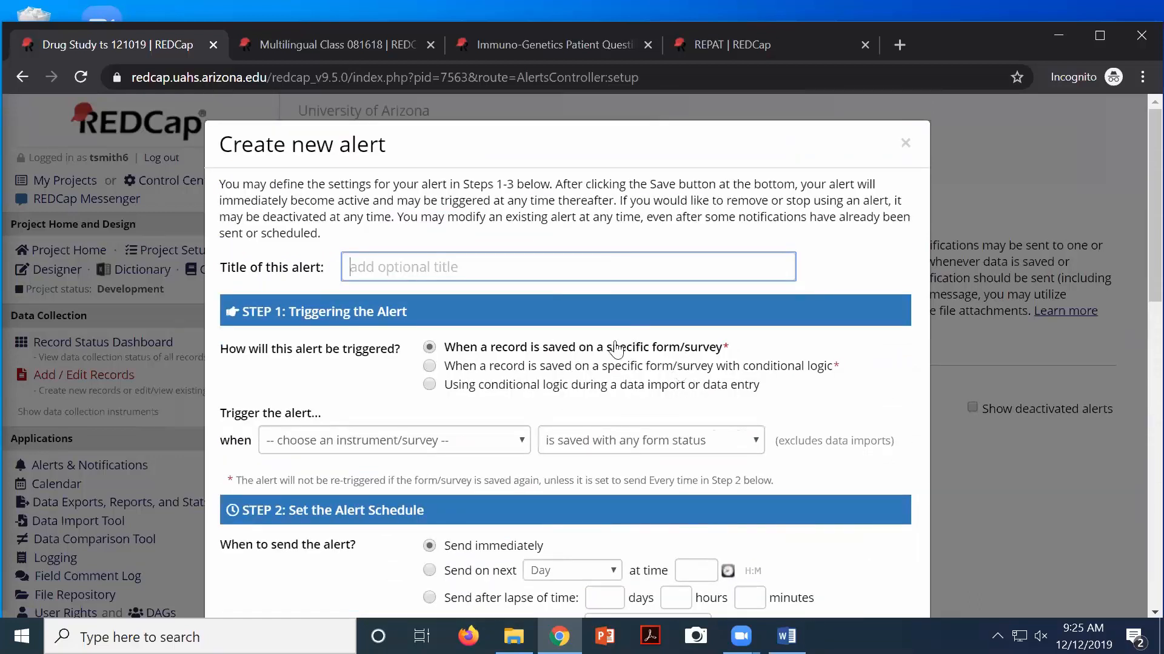
pyautogui.scroll(-12, 747, 401)
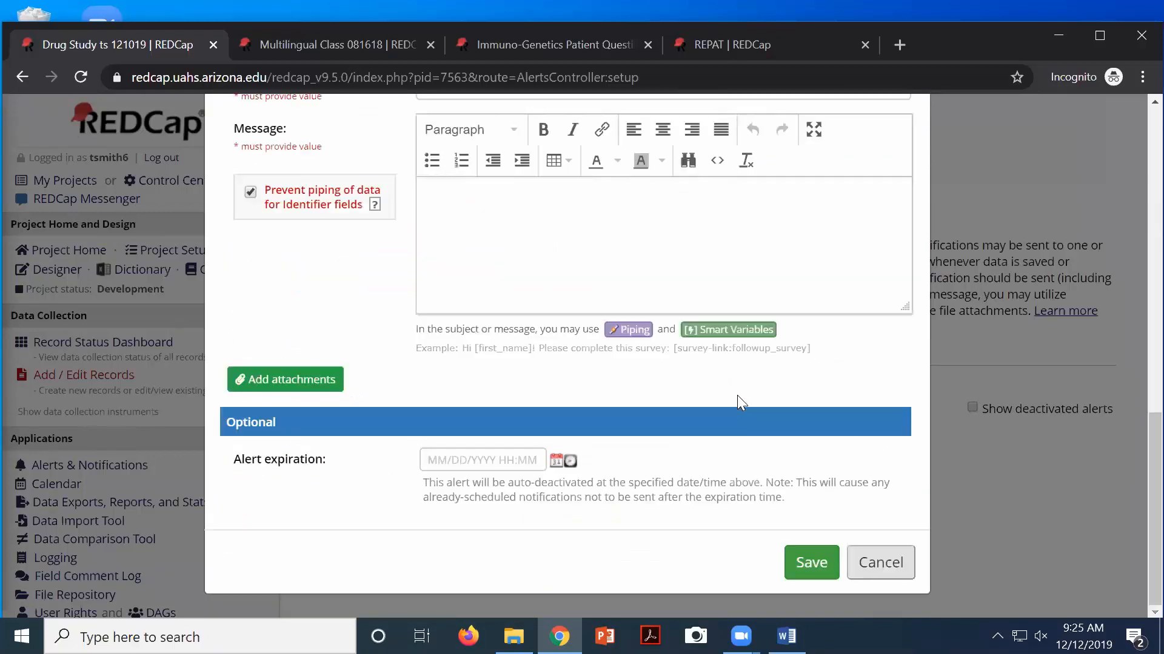
# Cancel the unsaved alert, then open the EKGs instrument and select its EKG Date field
pyautogui.click(880, 564)
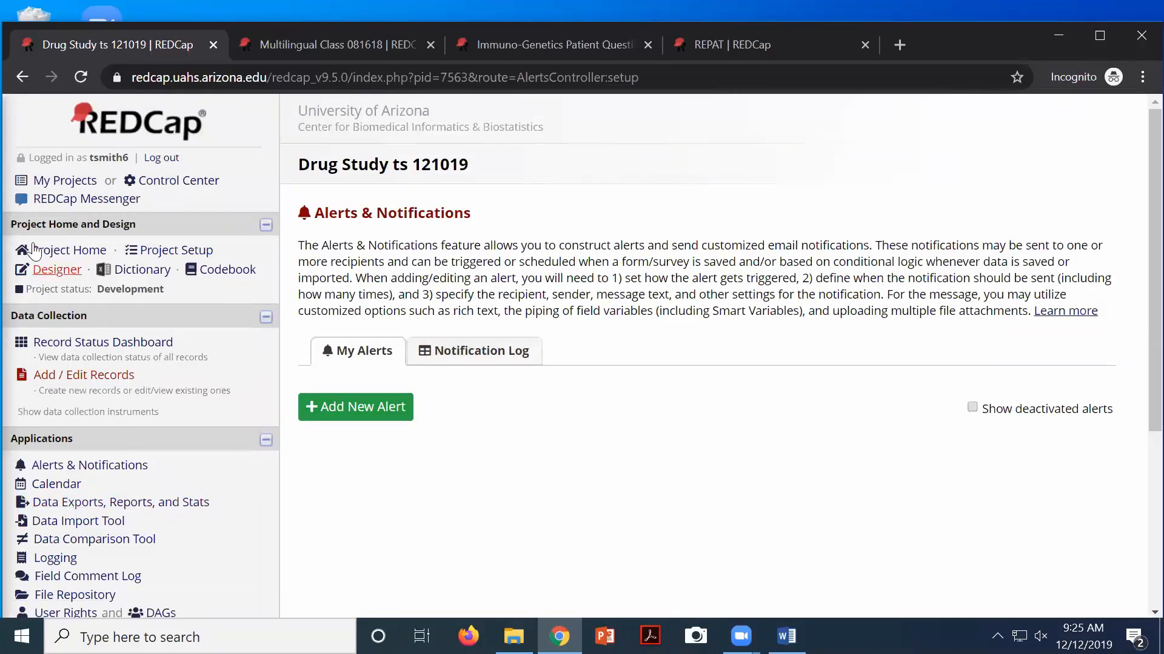
pyautogui.click(49, 273)
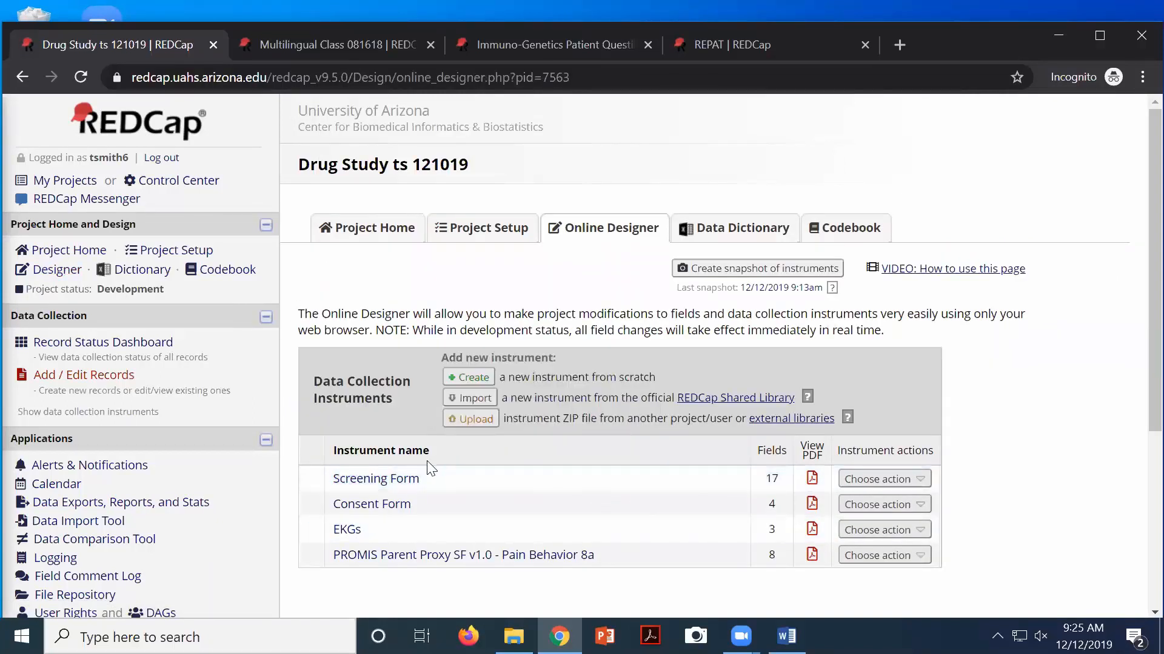
pyautogui.moveTo(429, 470); pyautogui.dragTo(321, 520)
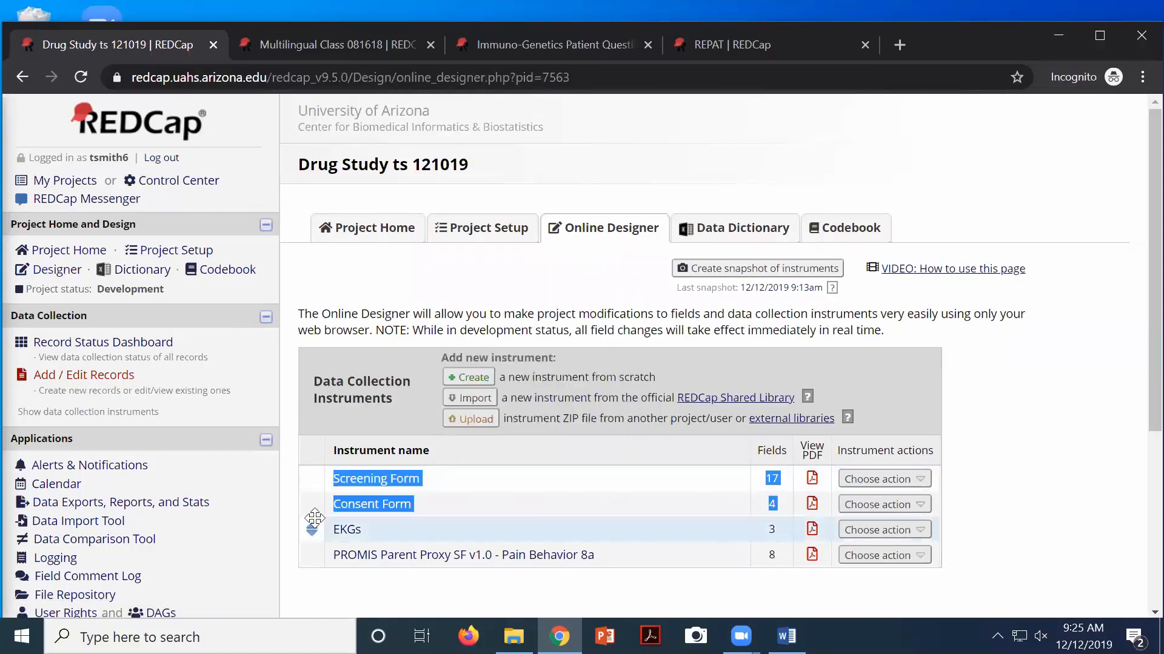
pyautogui.click(346, 532)
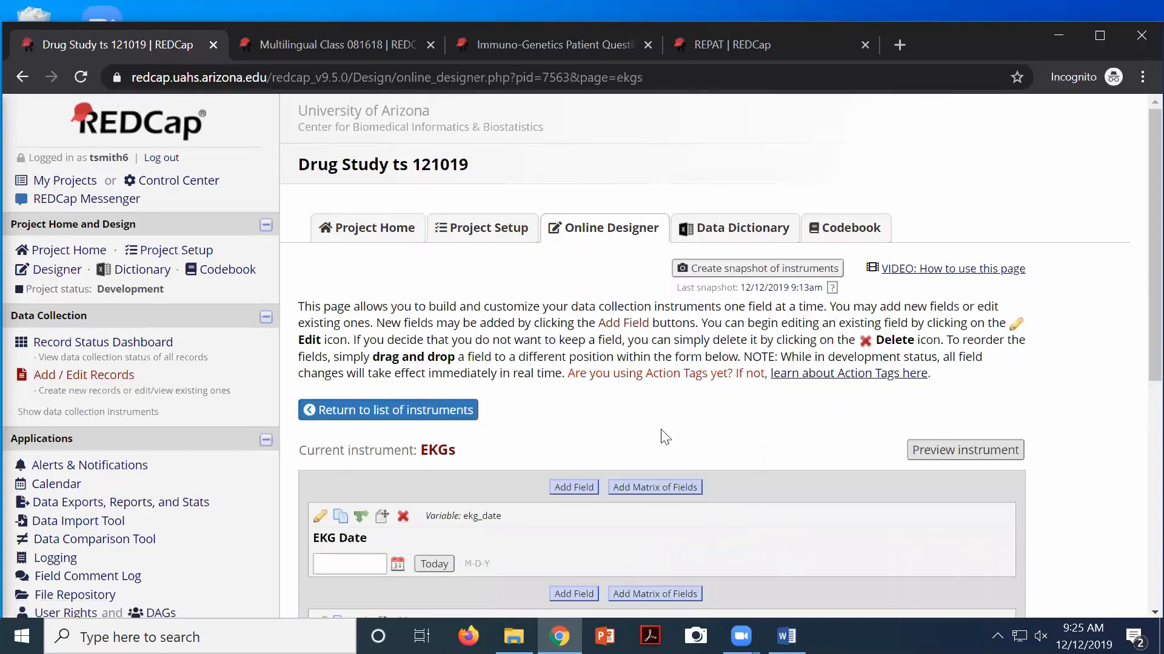
pyautogui.scroll(-2, 665, 436)
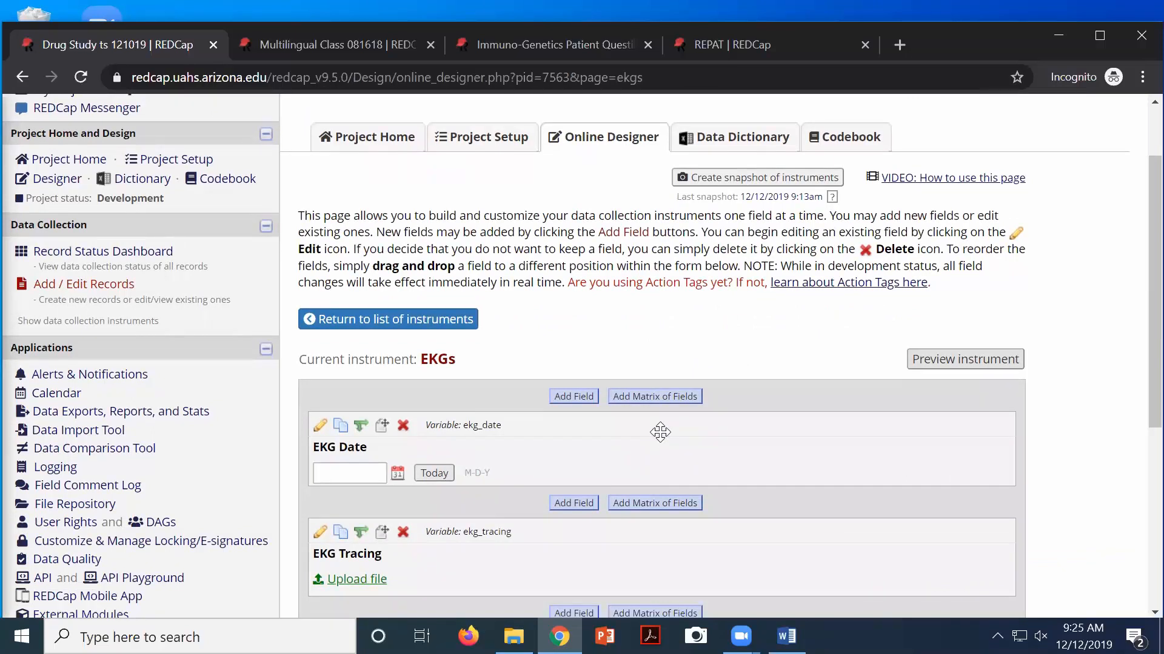
pyautogui.scroll(-3, 660, 432)
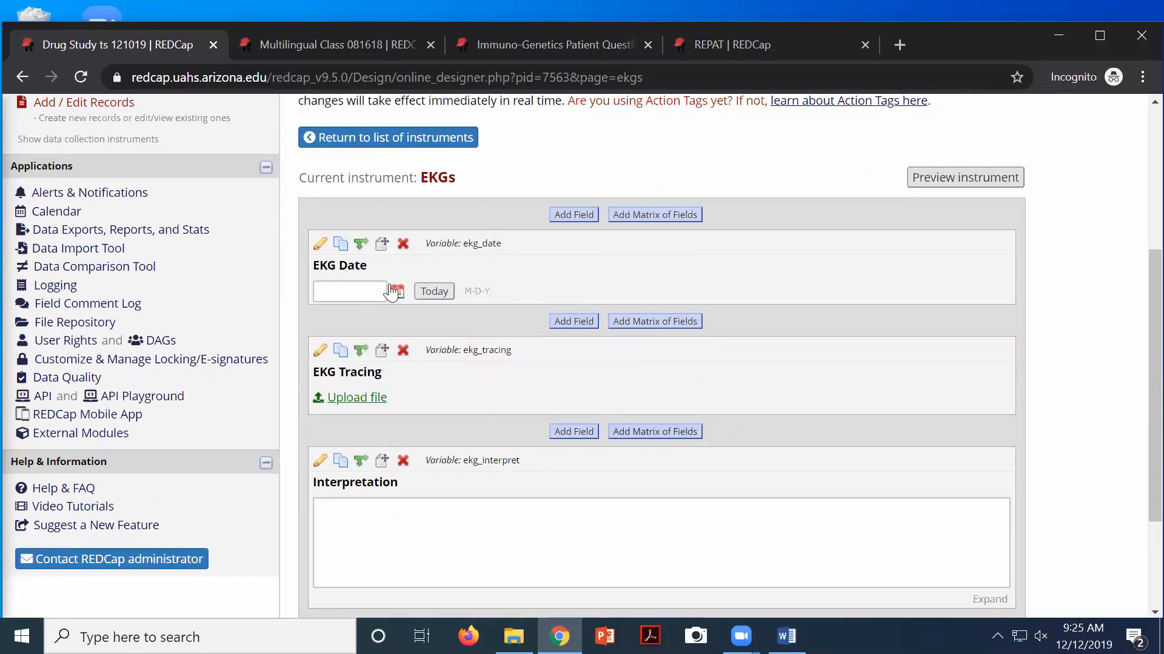
pyautogui.click(354, 291)
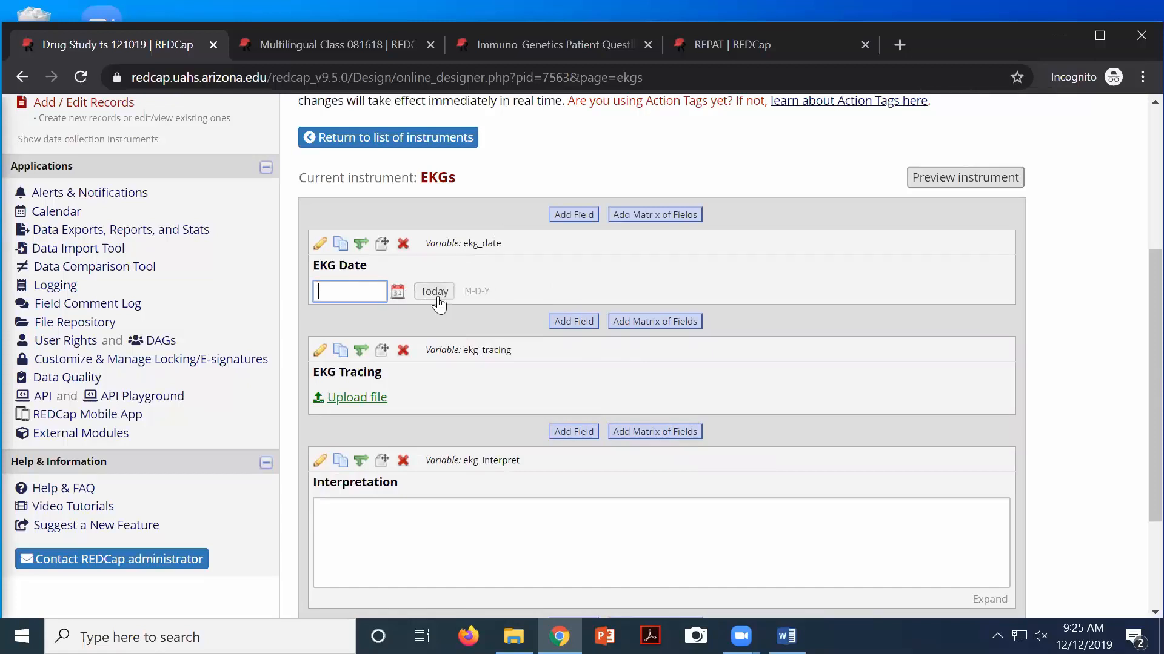
pyautogui.click(319, 249)
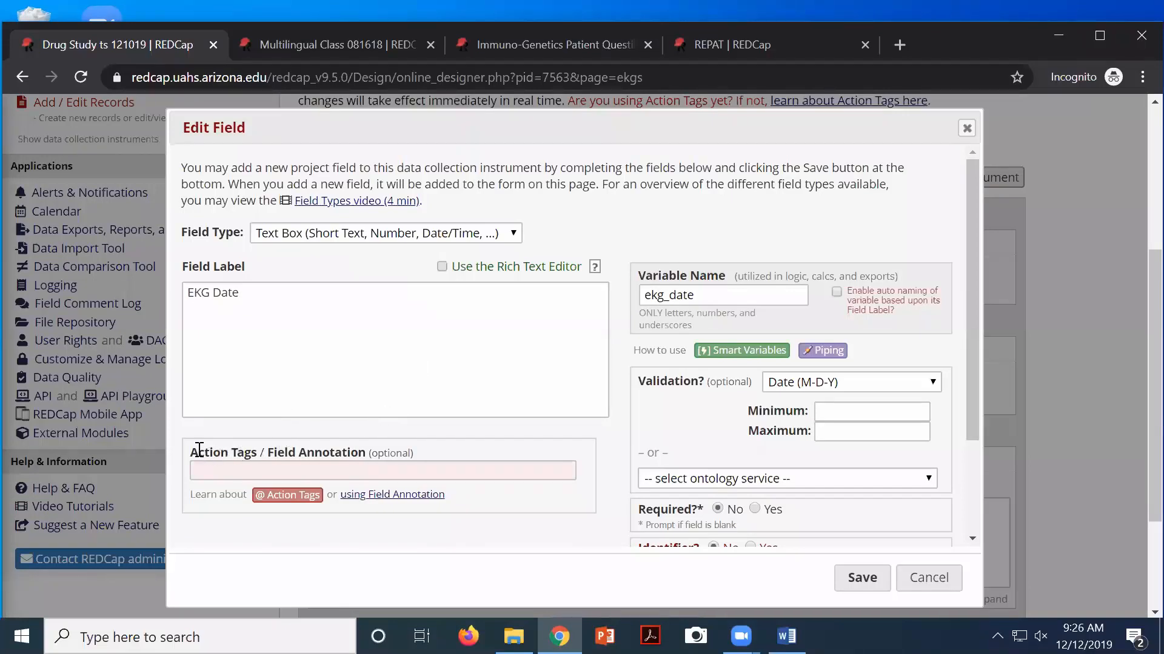
pyautogui.moveTo(199, 452); pyautogui.dragTo(258, 455)
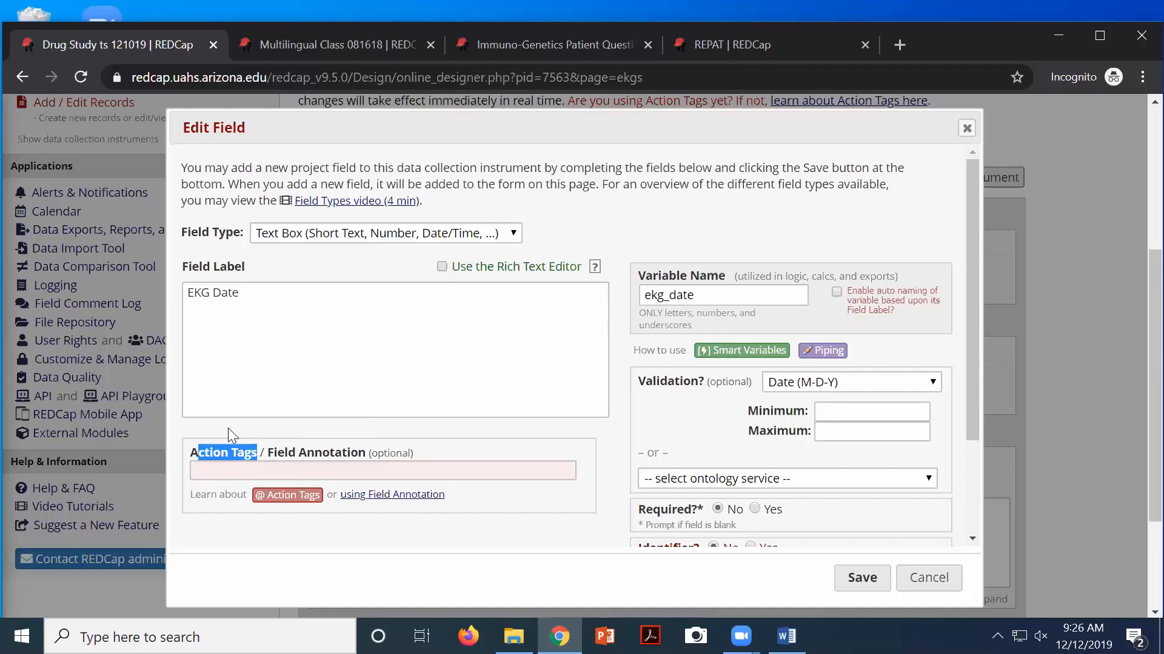
pyautogui.click(293, 496)
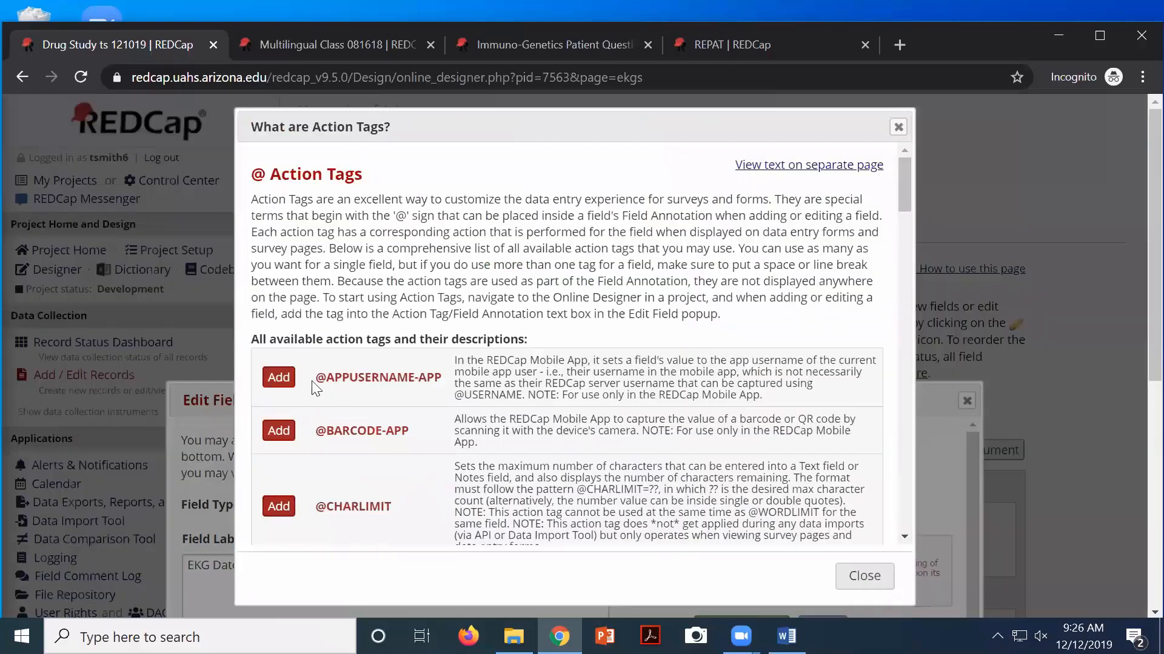
pyautogui.scroll(-4, 376, 360)
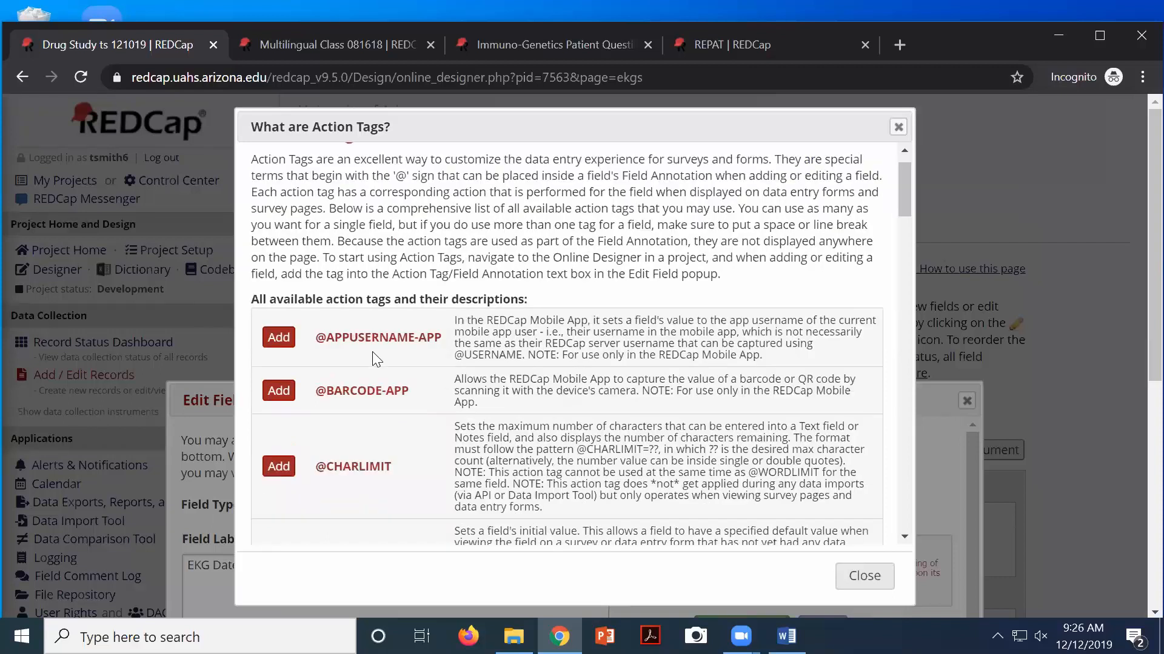
pyautogui.scroll(-7, 373, 353)
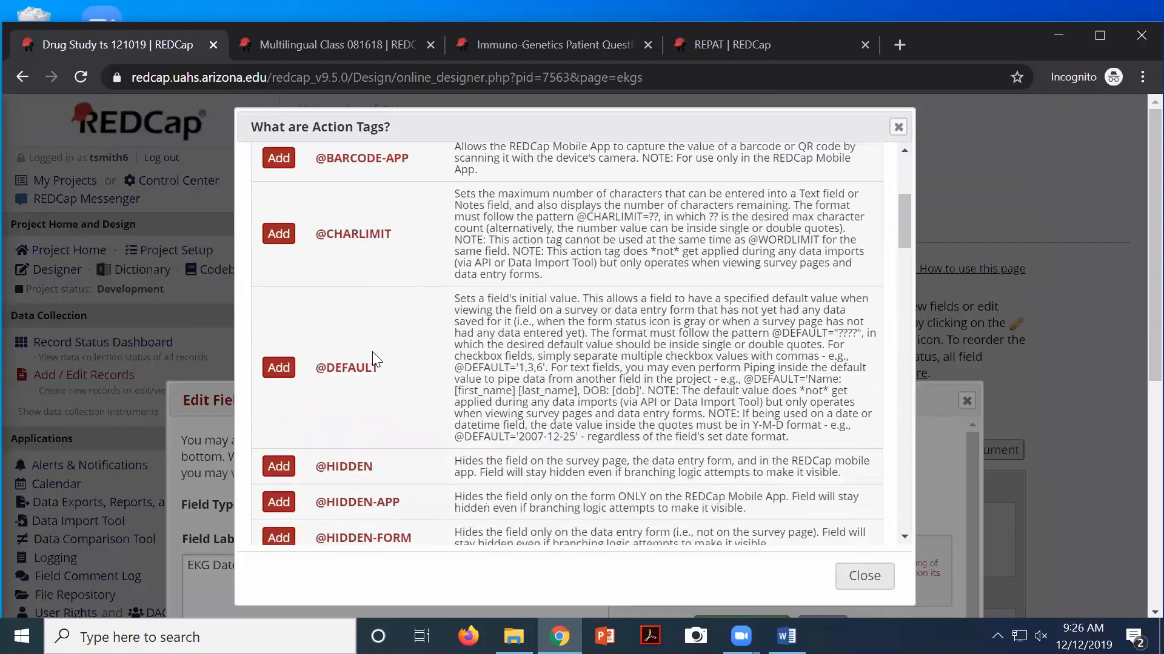
pyautogui.scroll(-2, 372, 356)
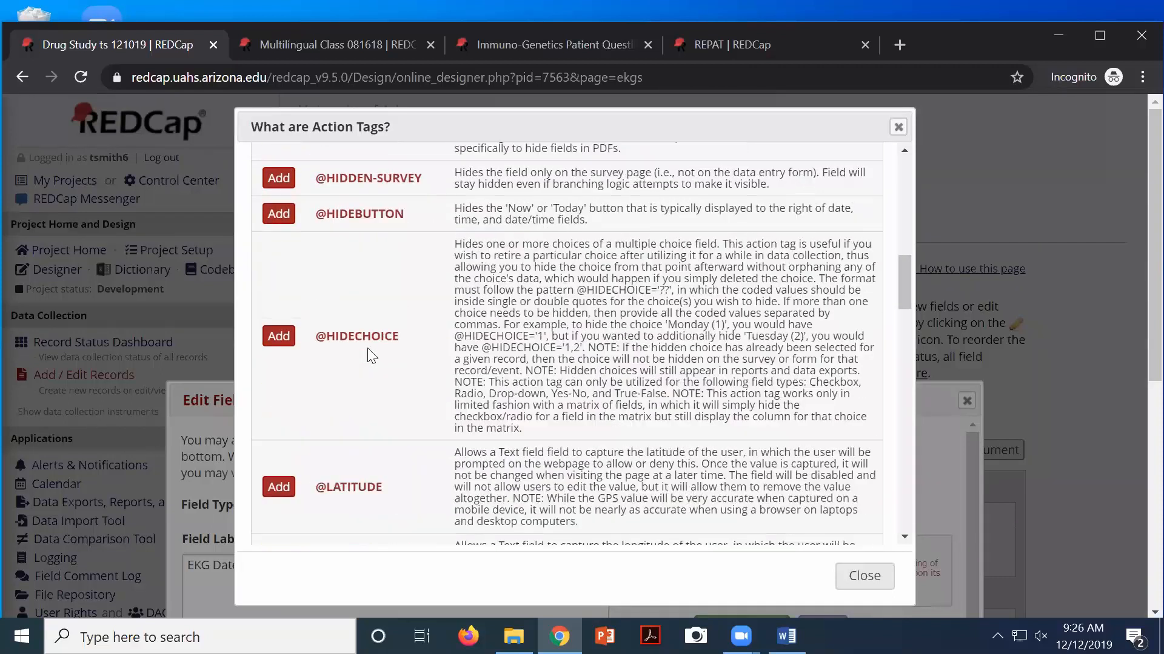
pyautogui.scroll(7, 371, 357)
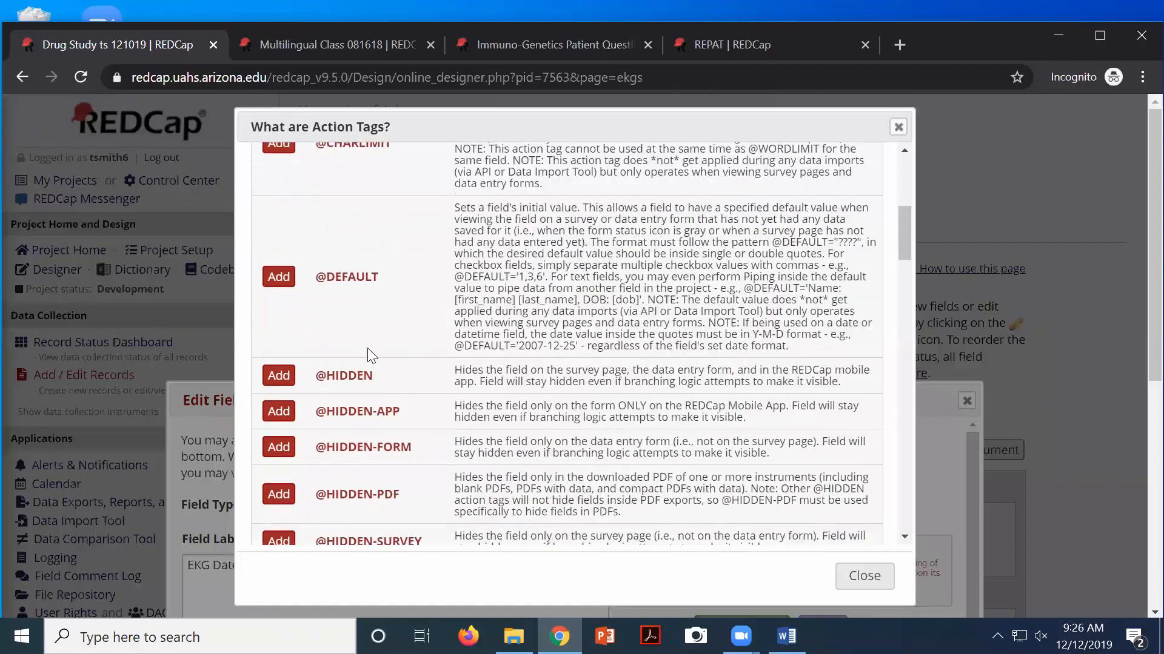
pyautogui.scroll(2, 366, 355)
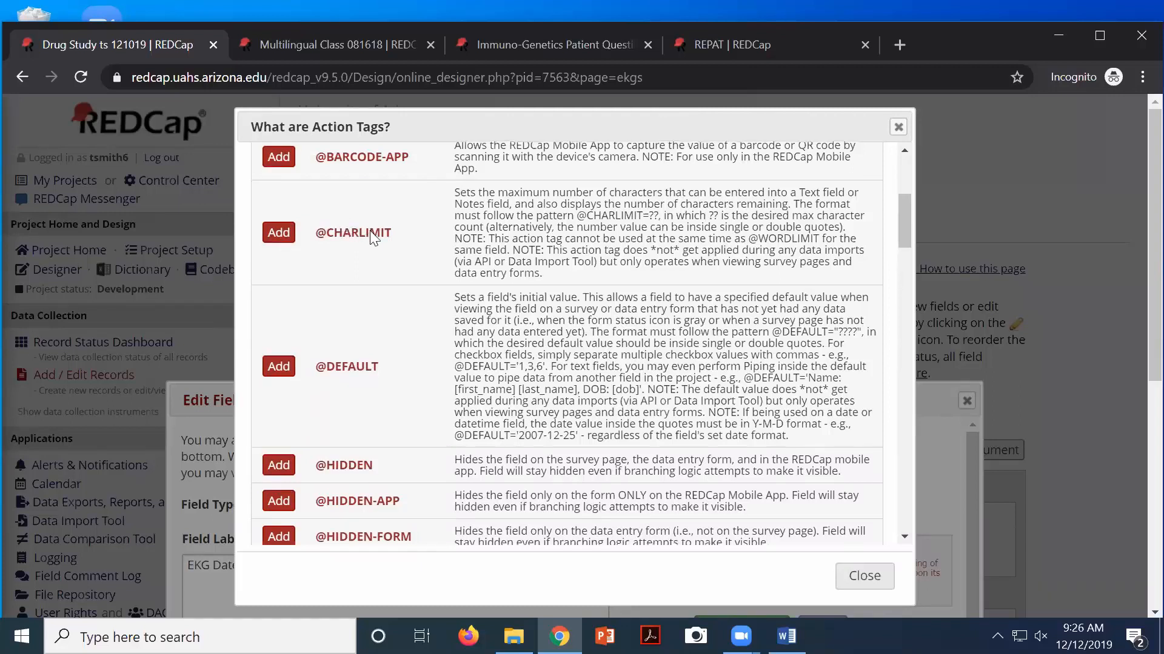
pyautogui.scroll(-3, 370, 235)
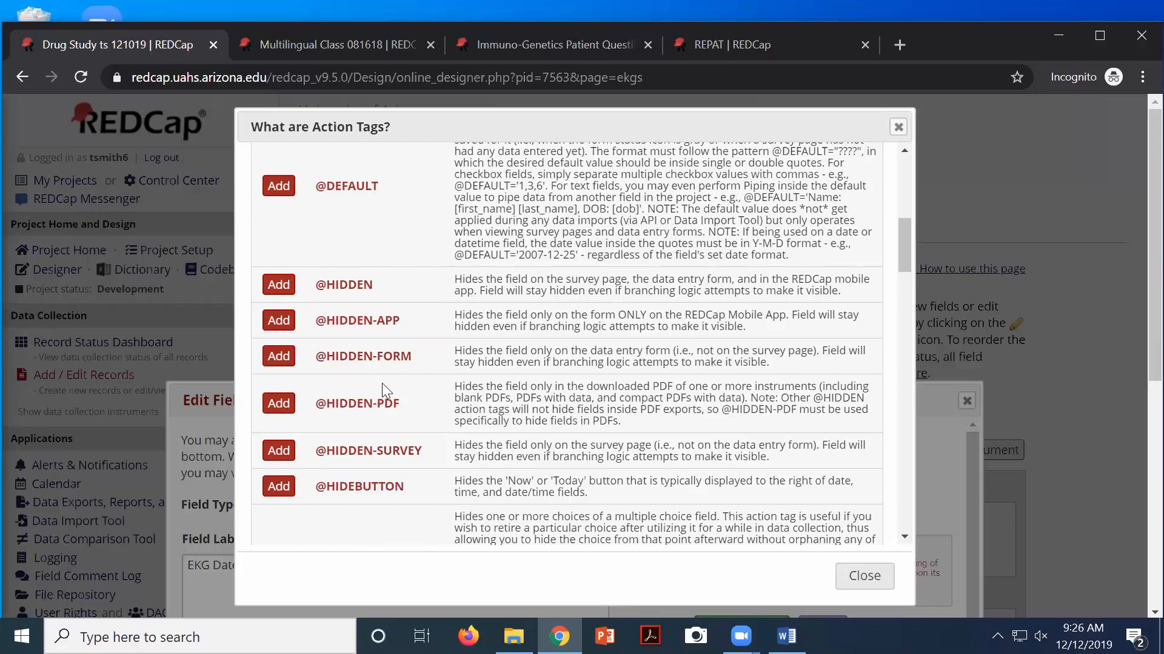
pyautogui.scroll(1, 382, 383)
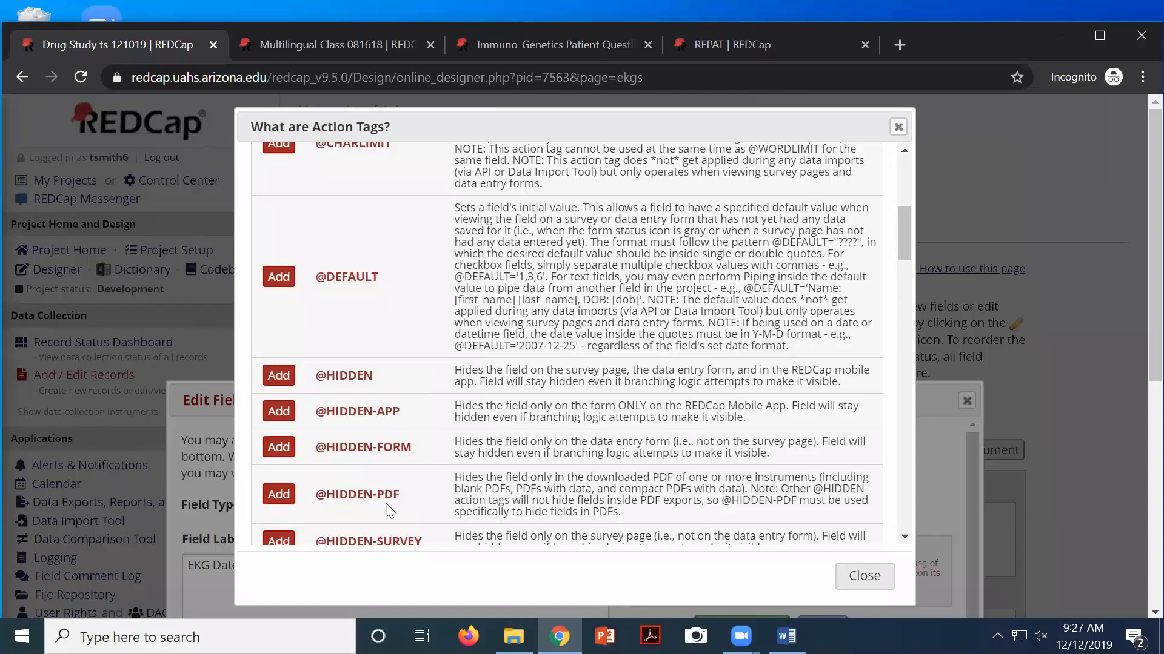
pyautogui.scroll(-2, 388, 509)
pyautogui.moveTo(336, 450); pyautogui.dragTo(420, 452)
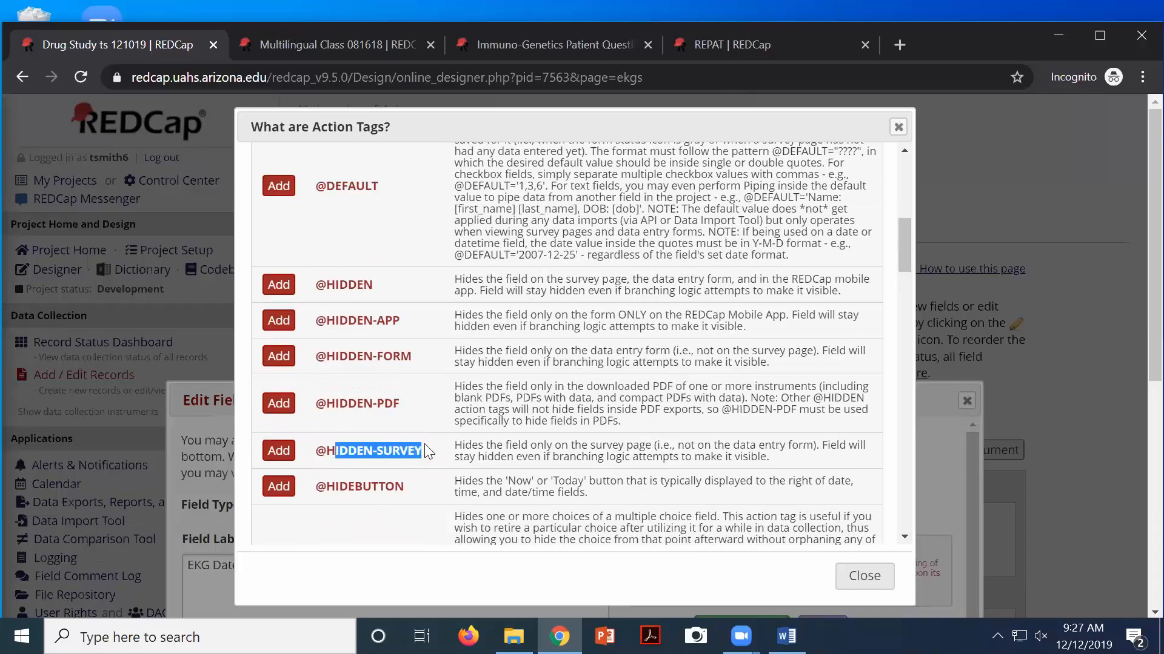
pyautogui.scroll(-1, 399, 425)
pyautogui.scroll(-2, 400, 424)
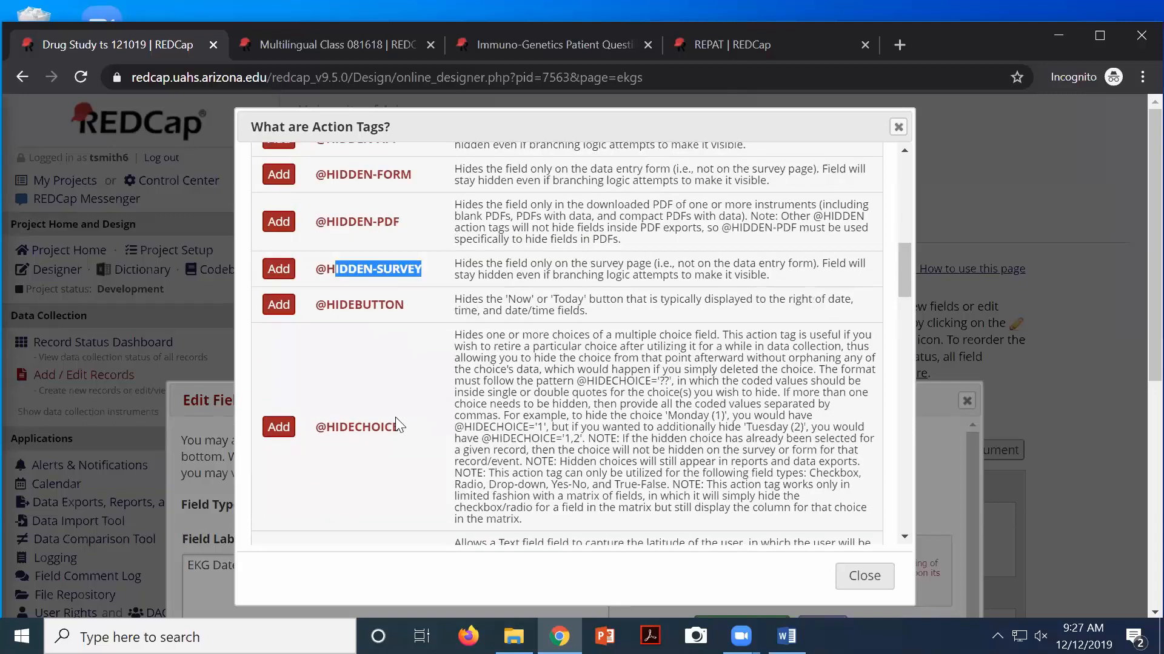
pyautogui.scroll(-6, 395, 417)
pyautogui.scroll(-1, 394, 354)
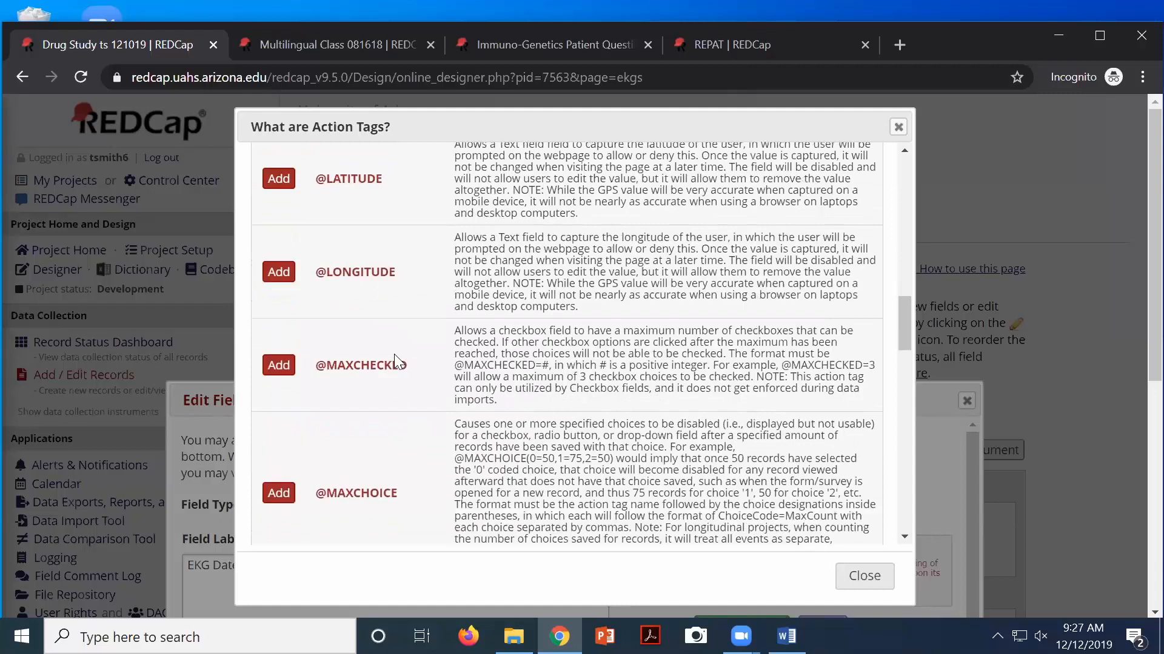
pyautogui.scroll(-1, 394, 354)
pyautogui.scroll(-5, 391, 357)
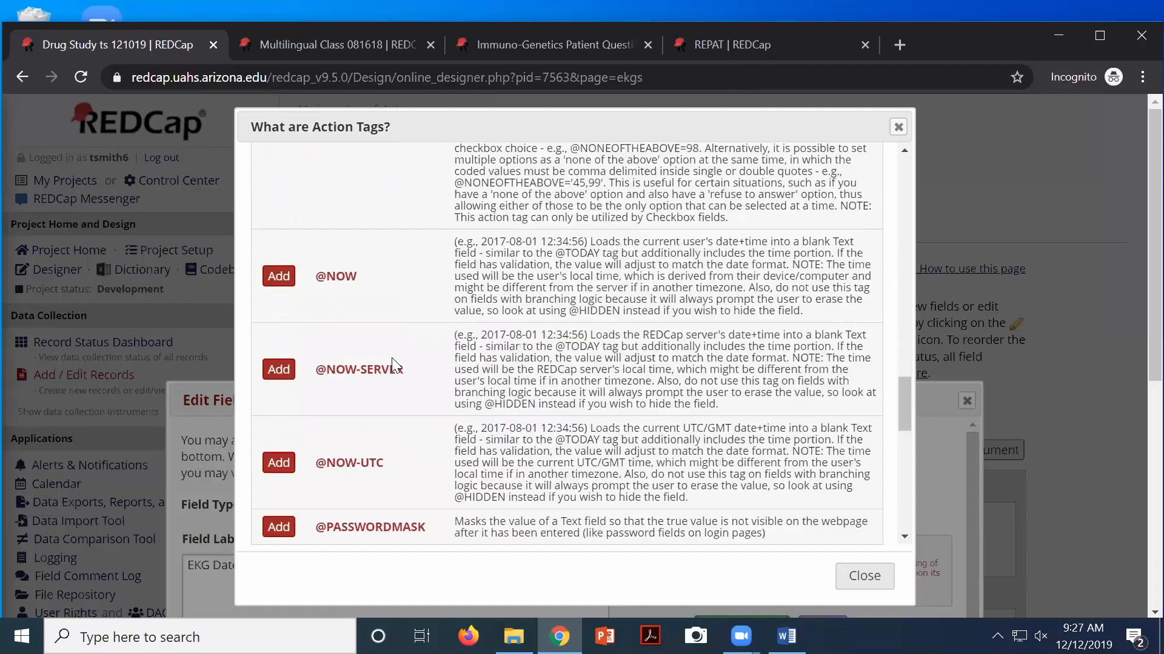
pyautogui.scroll(-4, 388, 363)
pyautogui.scroll(-1, 380, 374)
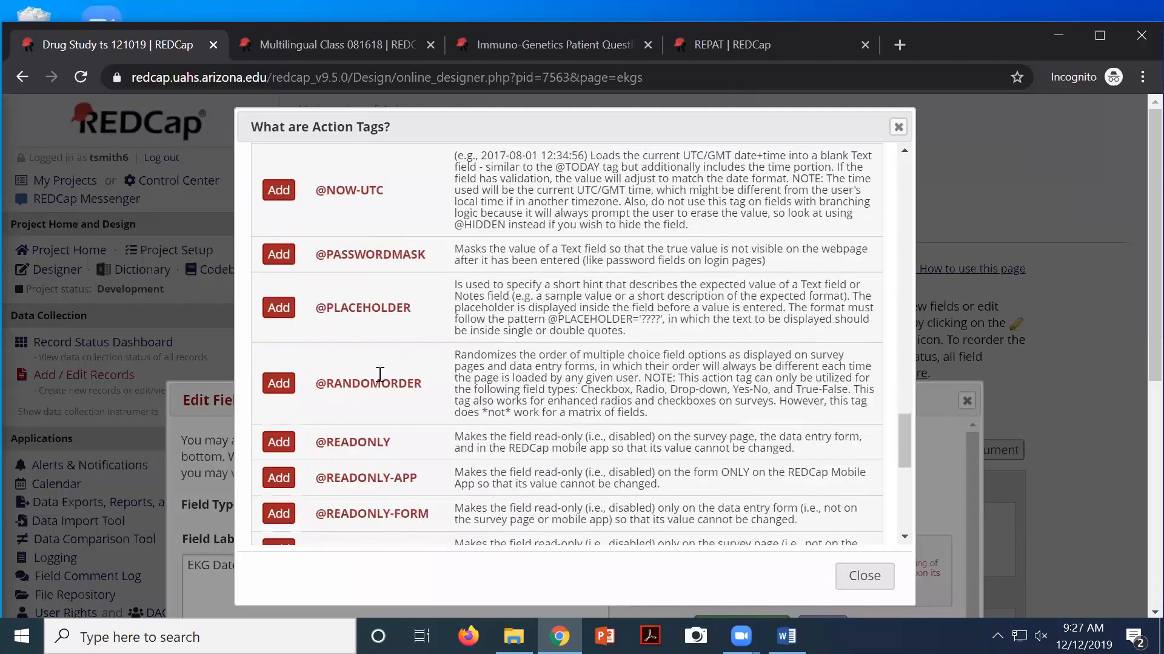
pyautogui.scroll(-5, 380, 375)
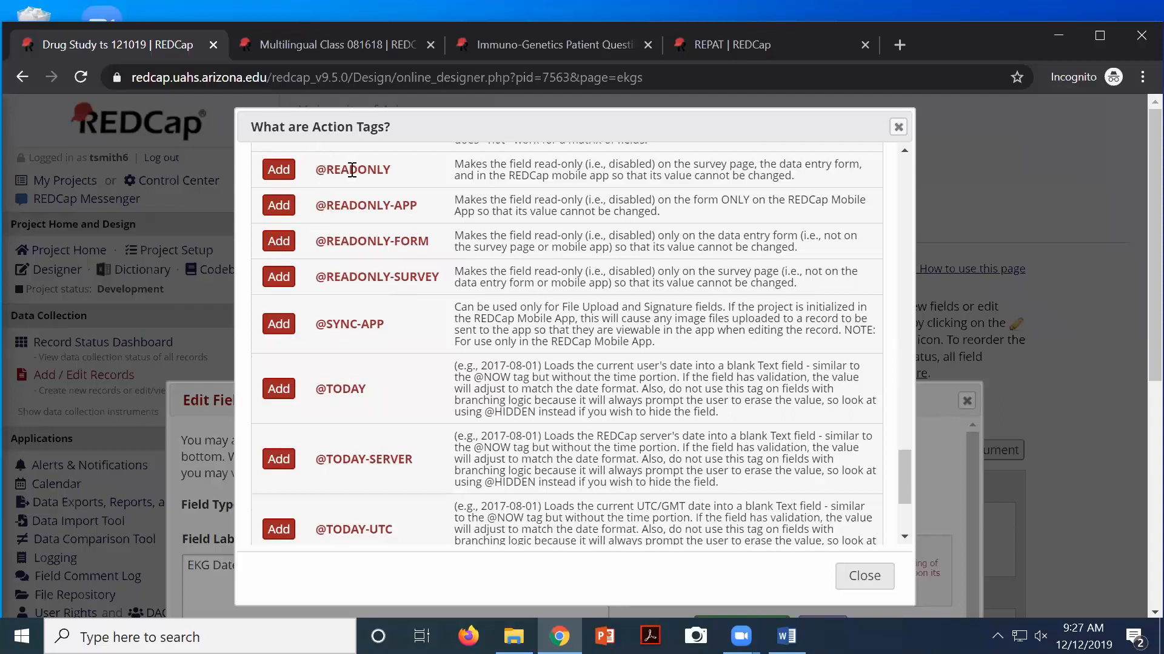
pyautogui.click(280, 391)
pyautogui.click(279, 391)
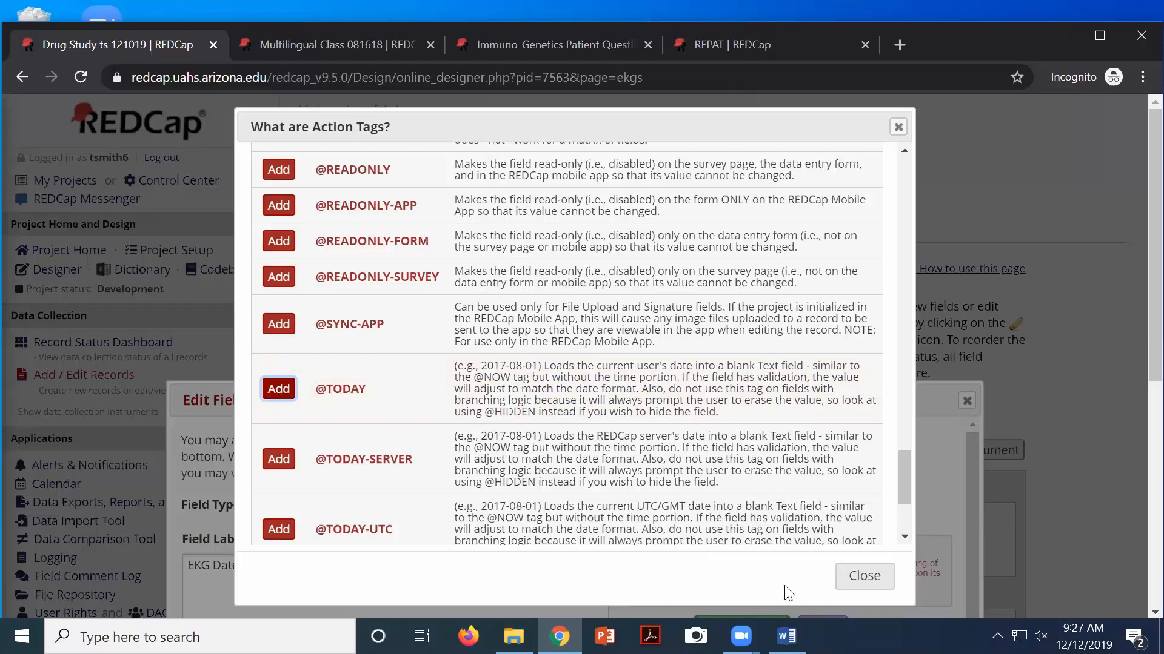
pyautogui.click(865, 575)
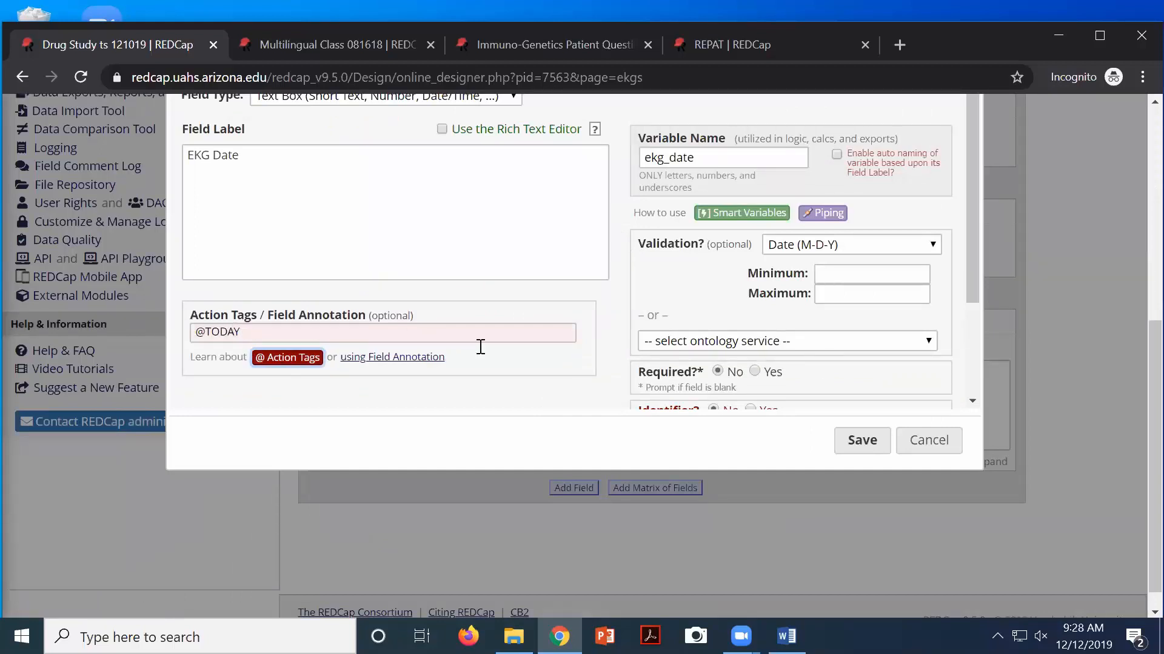
pyautogui.click(862, 441)
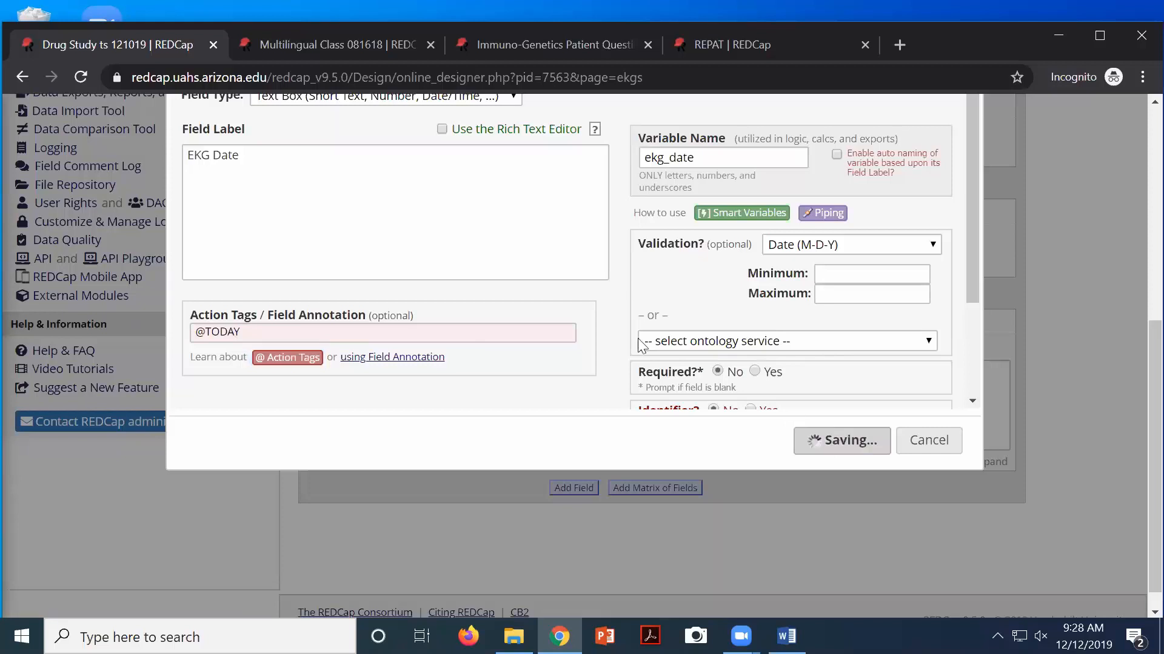
pyautogui.scroll(2, 261, 331)
pyautogui.scroll(5, 260, 332)
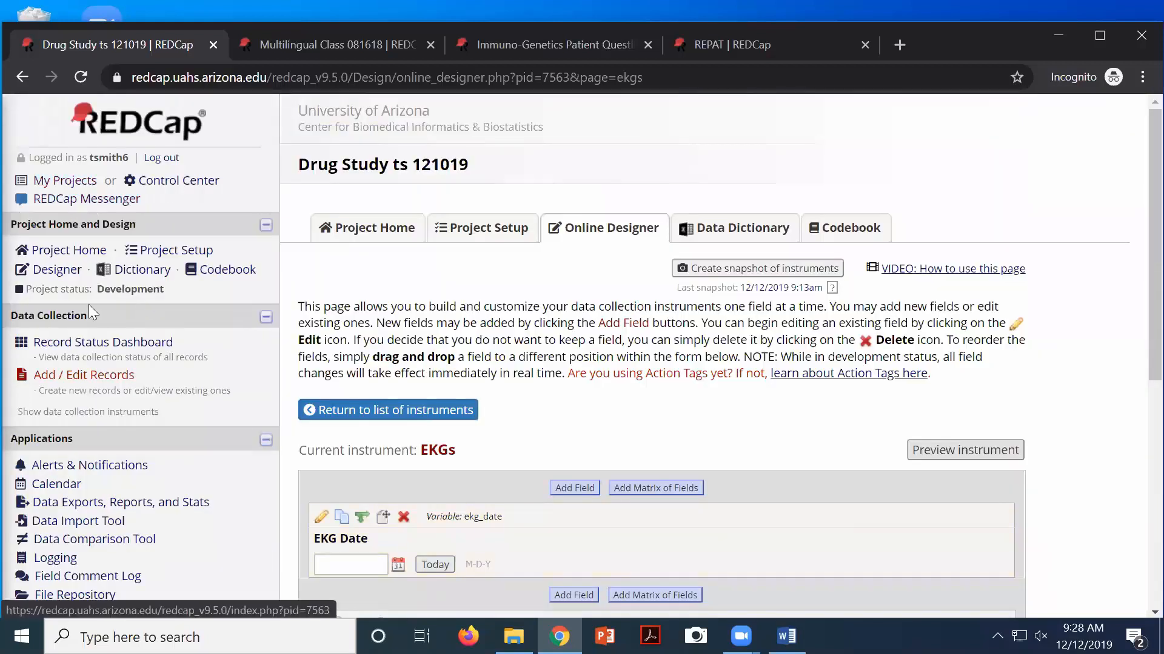
# Open record 1's EKGs form from the Record Status Dashboard to see EKG Date auto-filled 12-12-2019
pyautogui.click(88, 342)
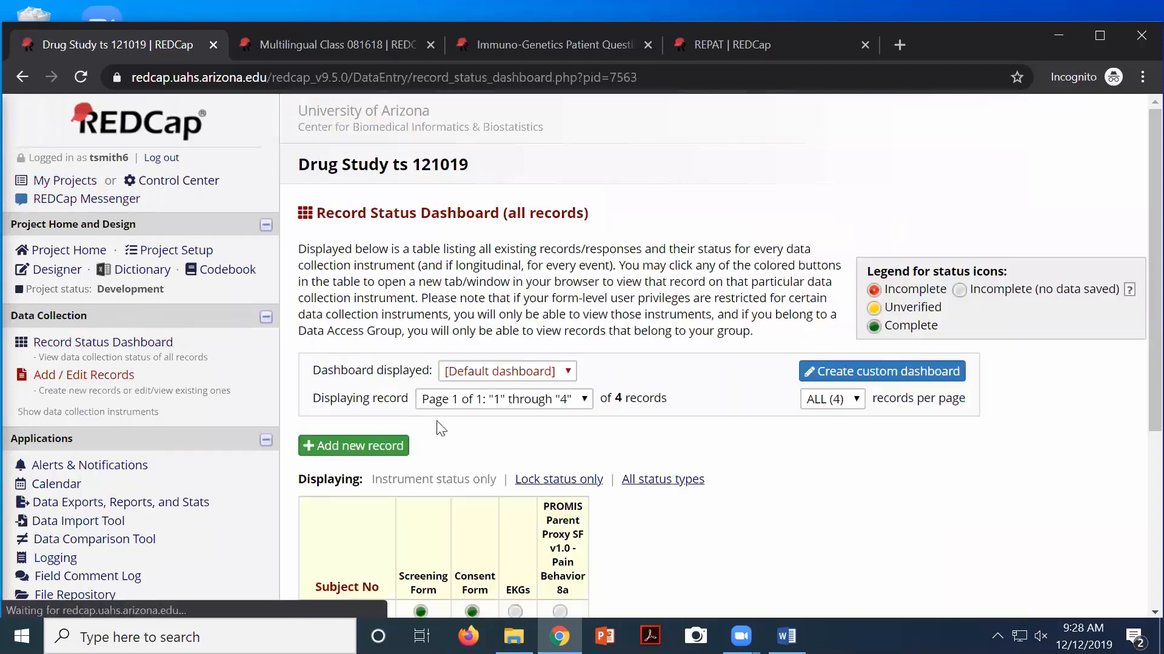
pyautogui.scroll(-5, 472, 436)
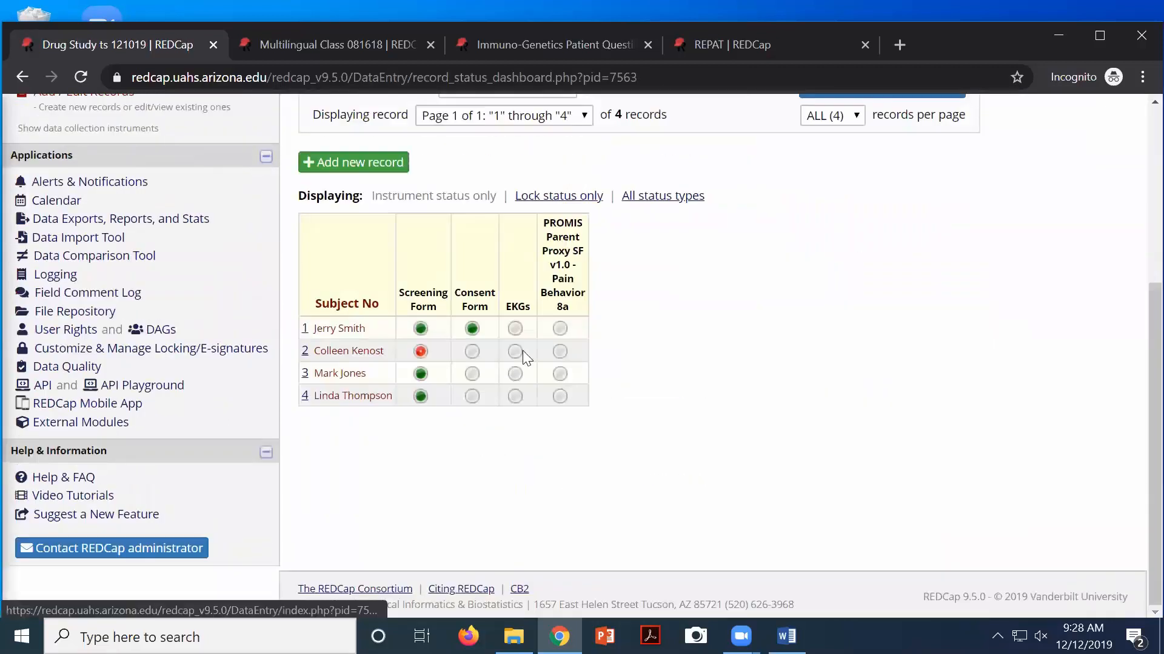
pyautogui.click(515, 329)
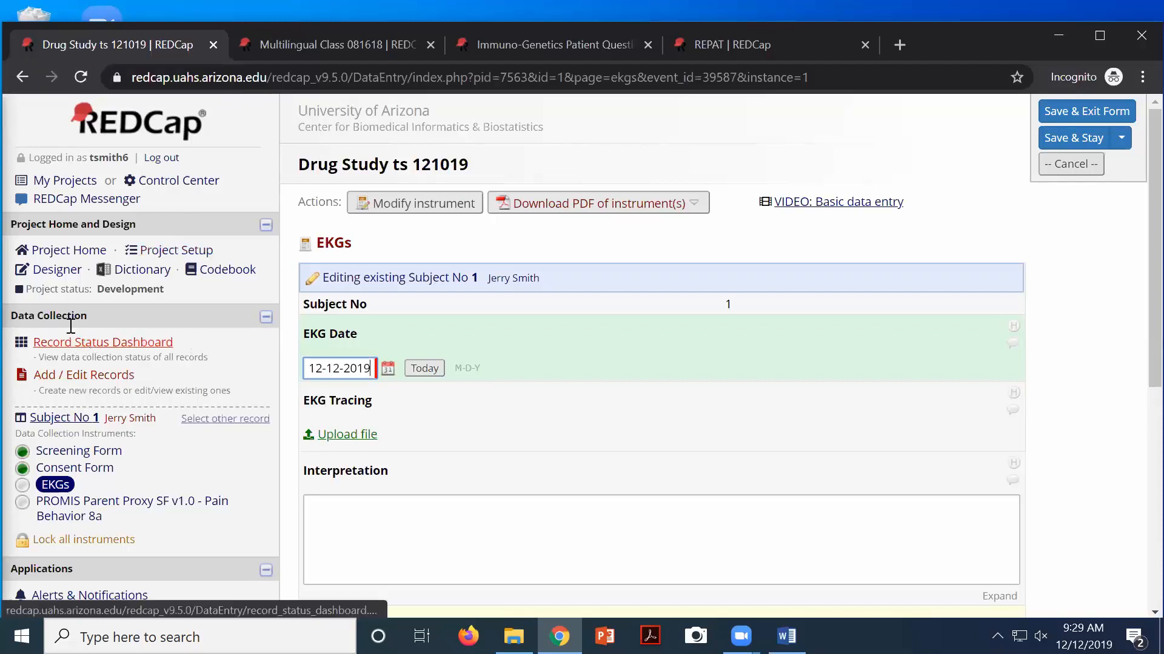
# Leave the form without saving and open the Screening Form in the Online Designer
pyautogui.click(49, 277)
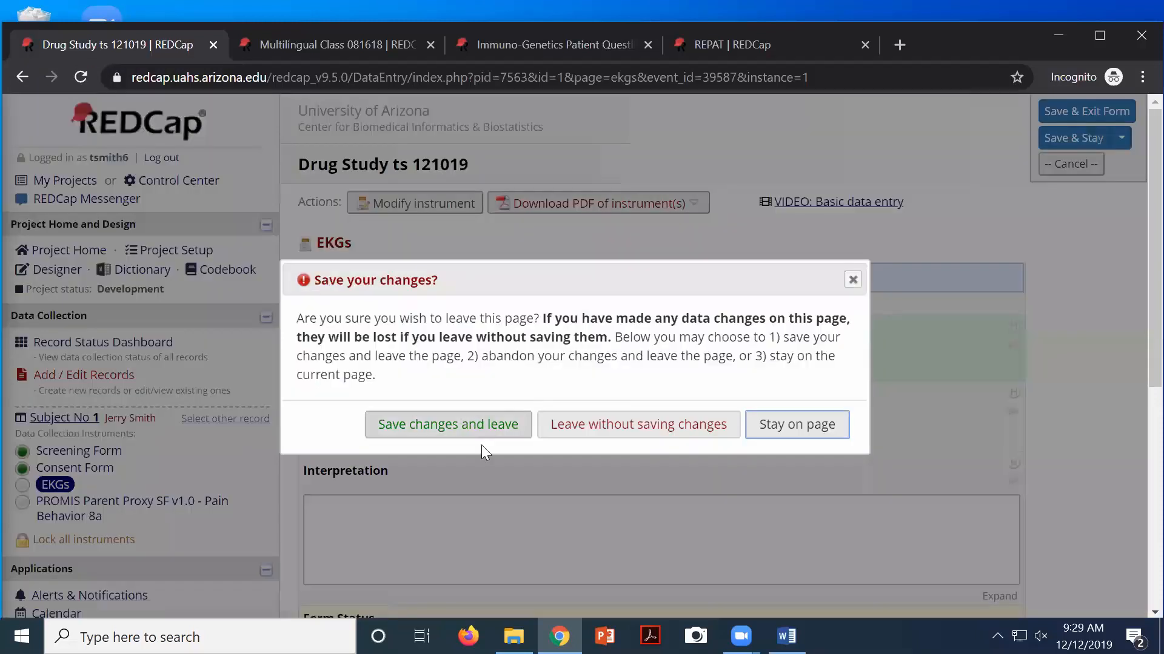
pyautogui.click(559, 426)
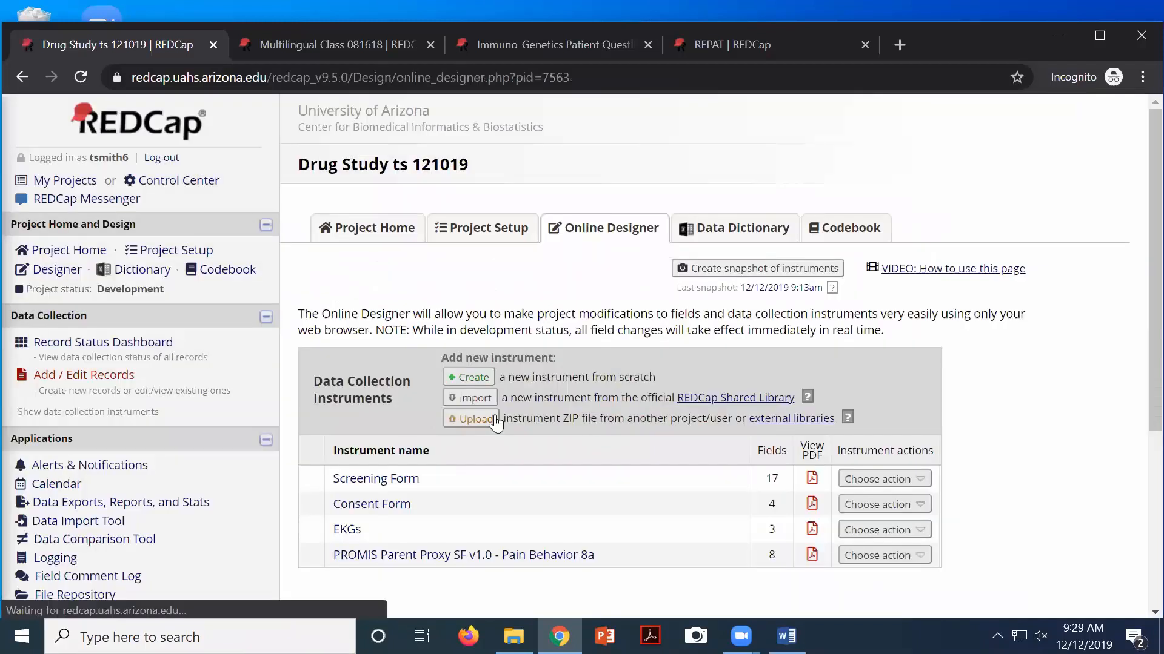
pyautogui.click(377, 485)
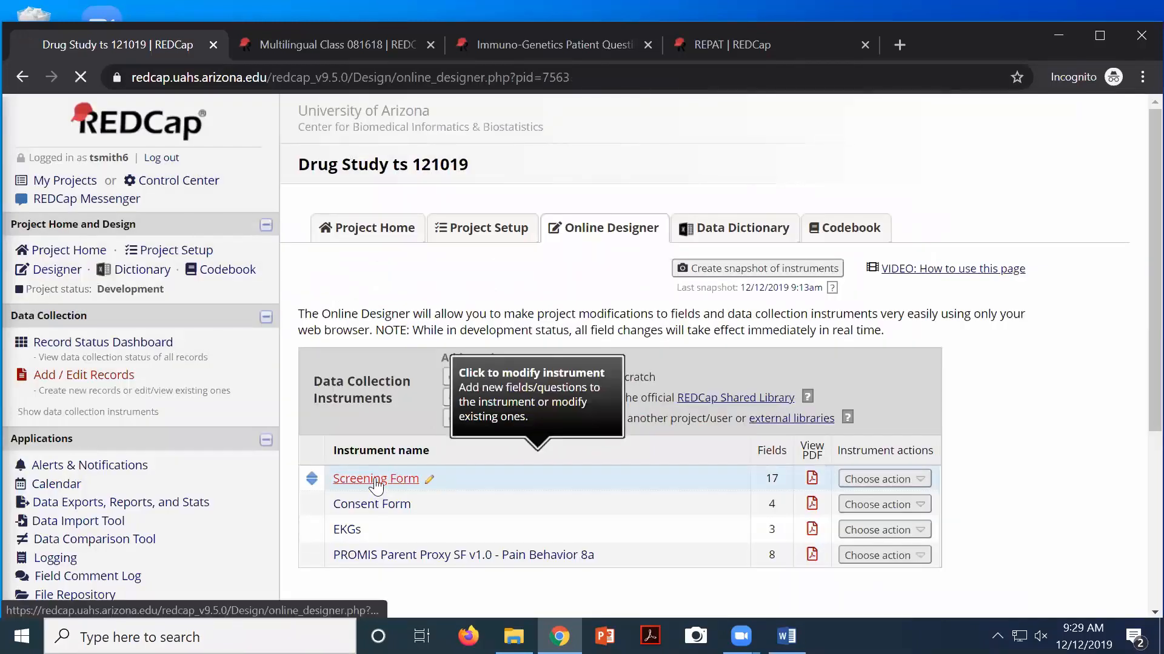
pyautogui.scroll(-7, 552, 452)
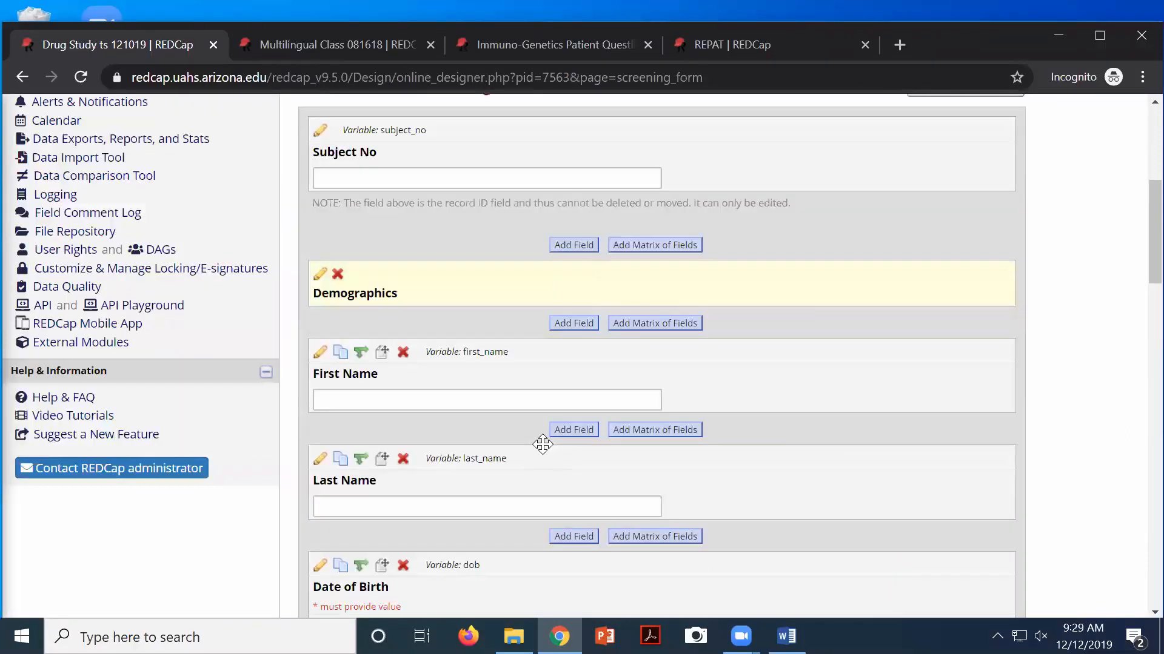
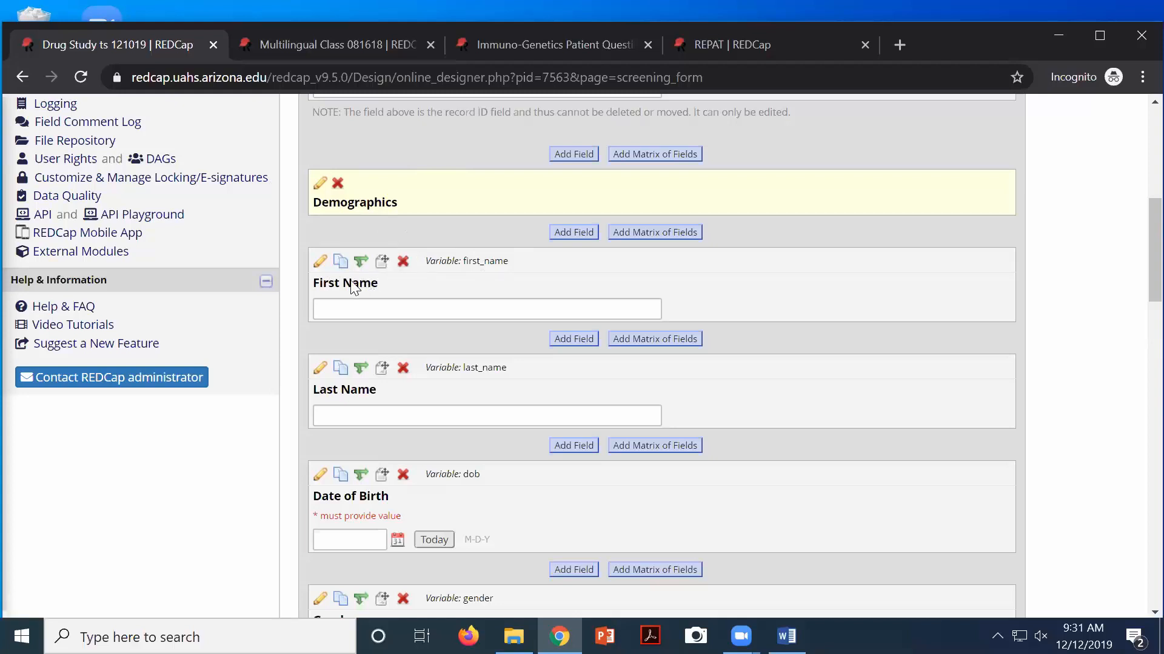
# Try rich text formatting on the First Name field's label, then discard the edits
pyautogui.moveTo(391, 282); pyautogui.dragTo(365, 284)
pyautogui.click(320, 267)
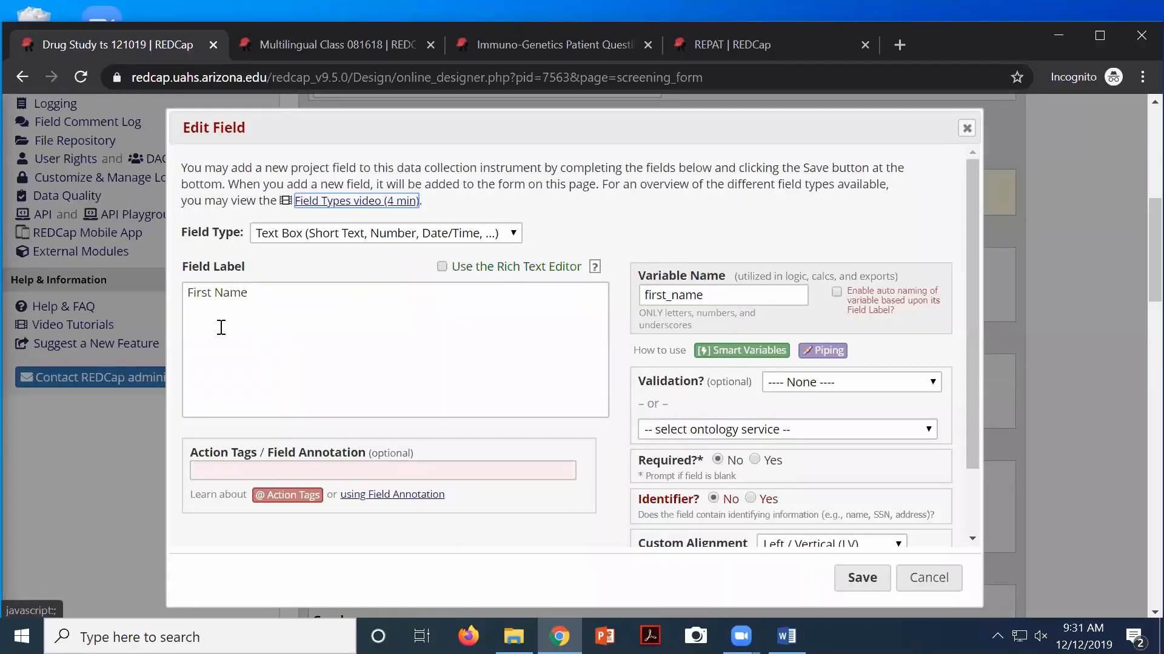
pyautogui.moveTo(250, 293); pyautogui.dragTo(194, 283)
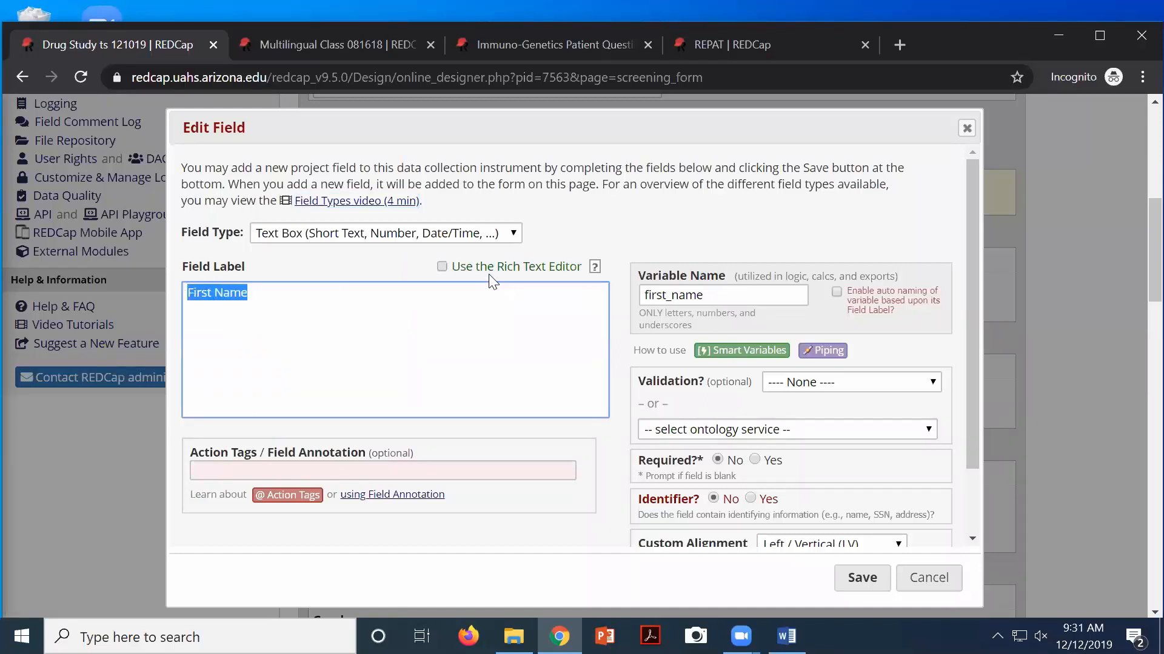
pyautogui.click(442, 267)
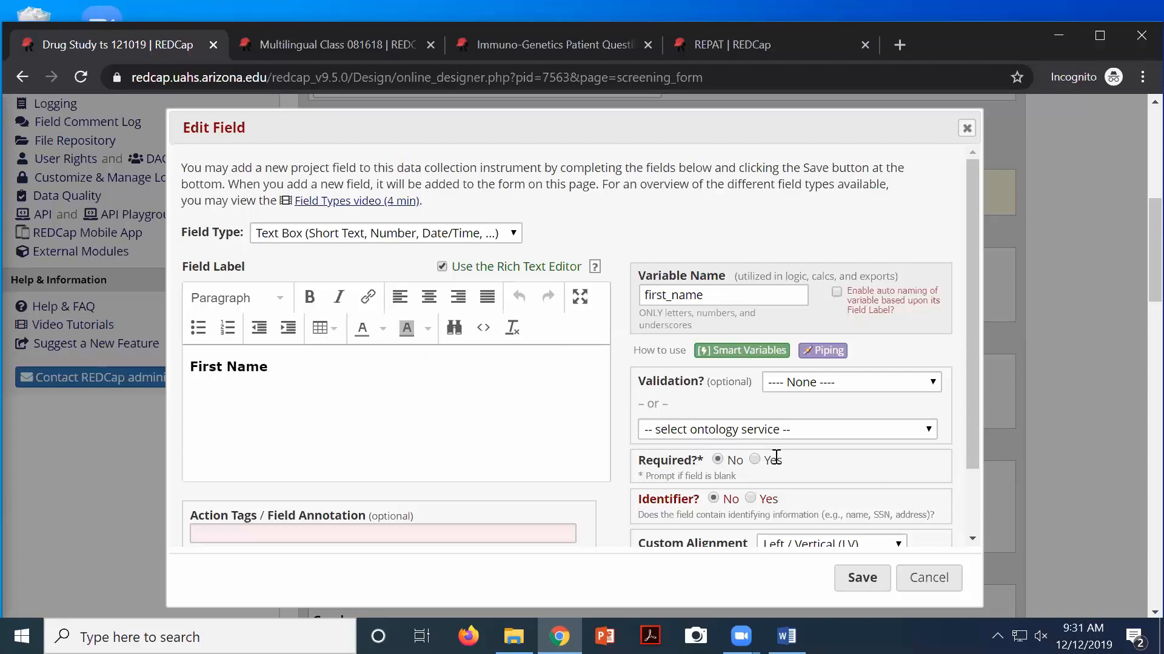
pyautogui.click(925, 586)
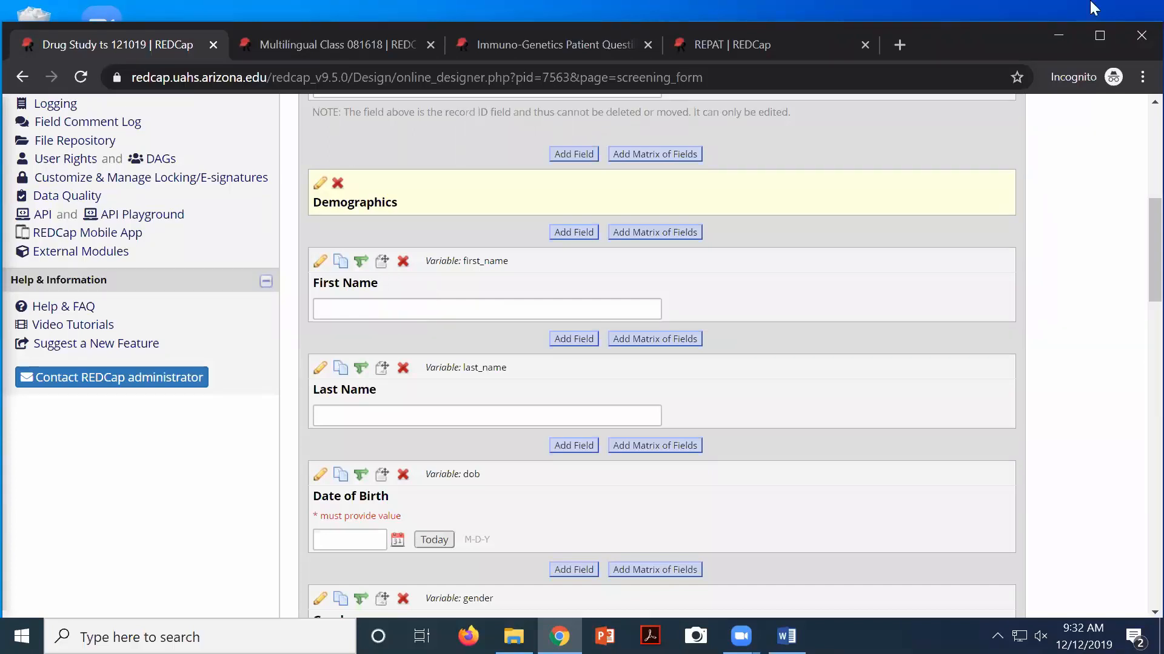
# Find CB2's REDCap External Modules page via 'cb2' in a new tab and browse its module list
pyautogui.click(902, 44)
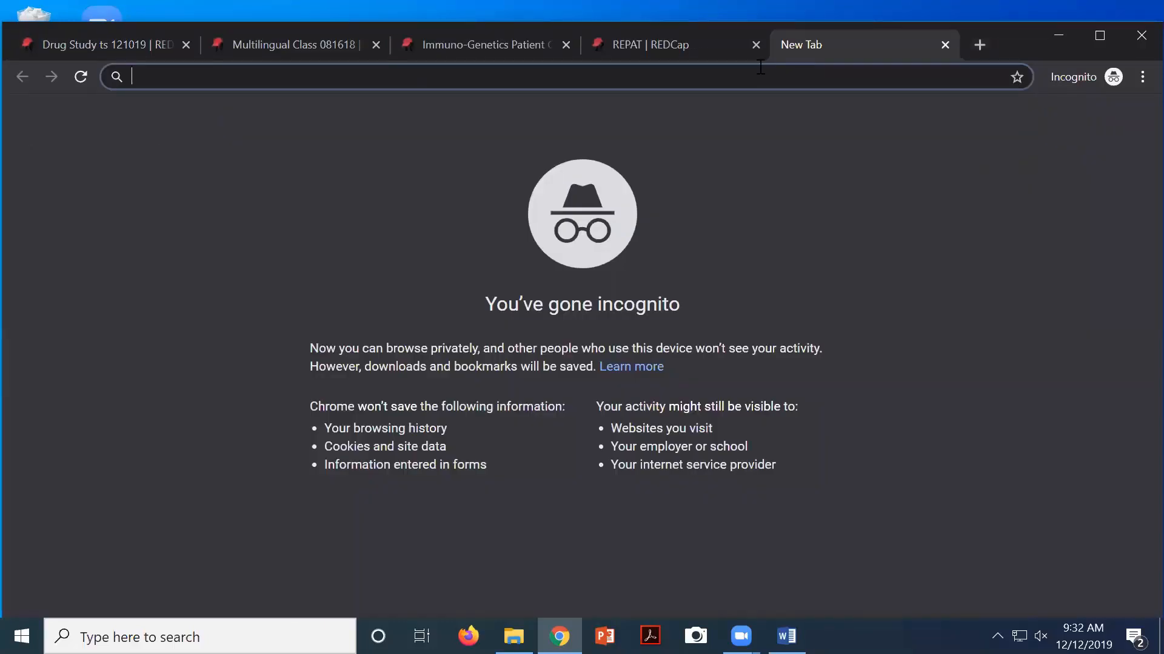
pyautogui.write('cb')
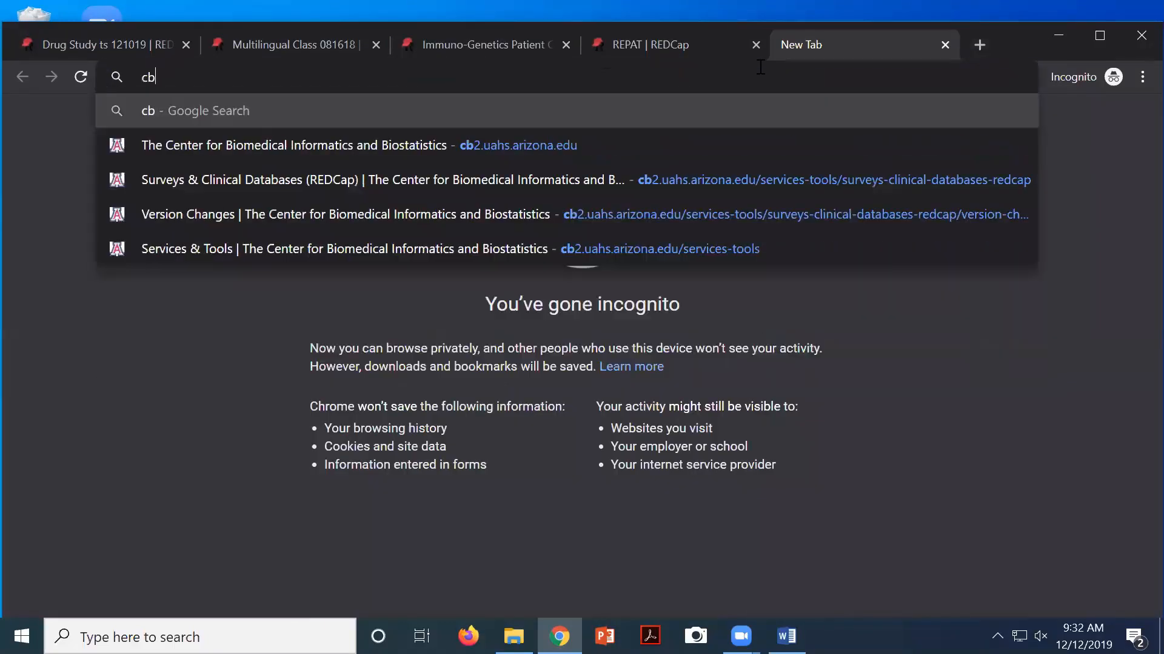
pyautogui.write('2')
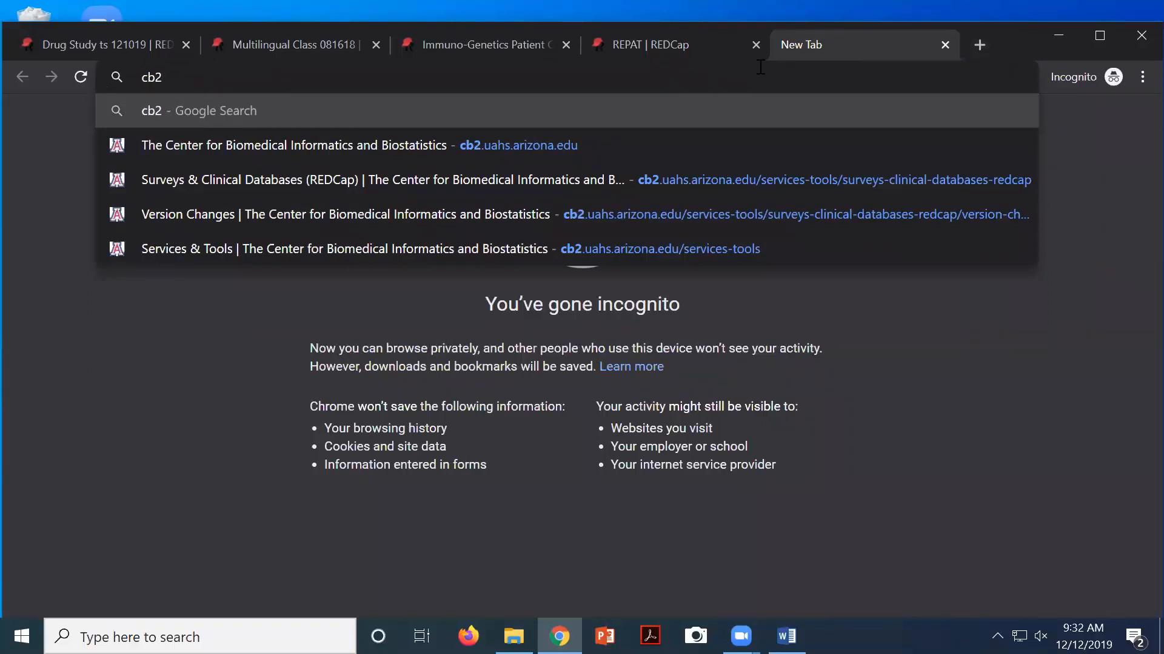
pyautogui.click(723, 182)
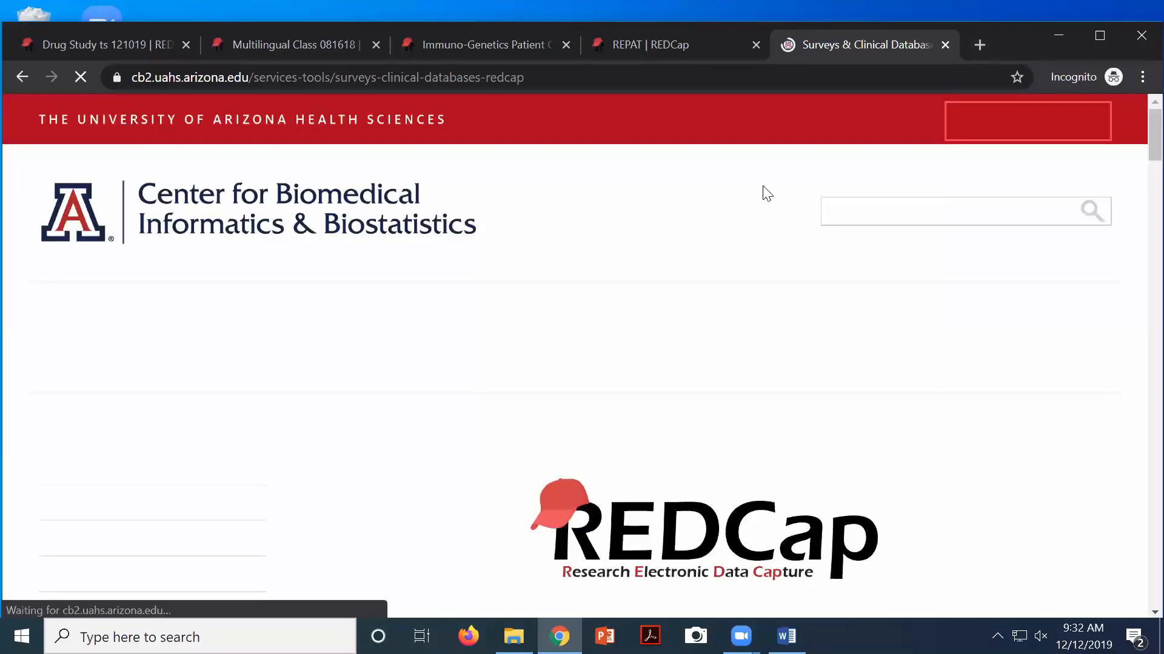
pyautogui.scroll(-3, 515, 244)
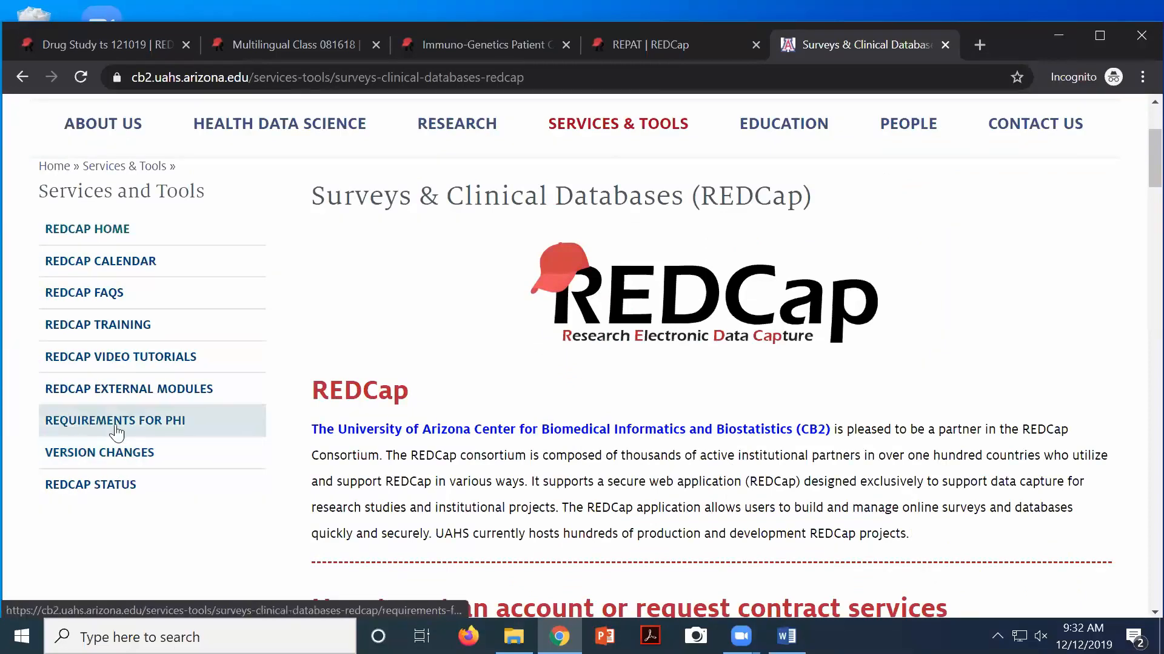
pyautogui.click(111, 394)
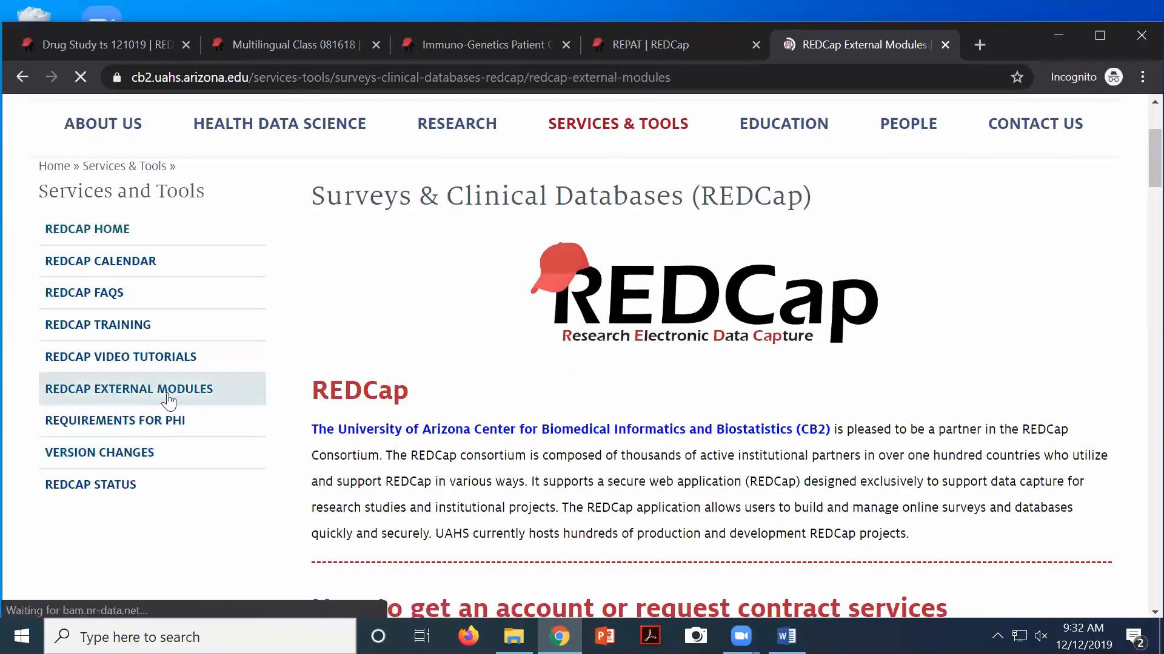
pyautogui.scroll(-10, 418, 416)
pyautogui.scroll(-15, 418, 417)
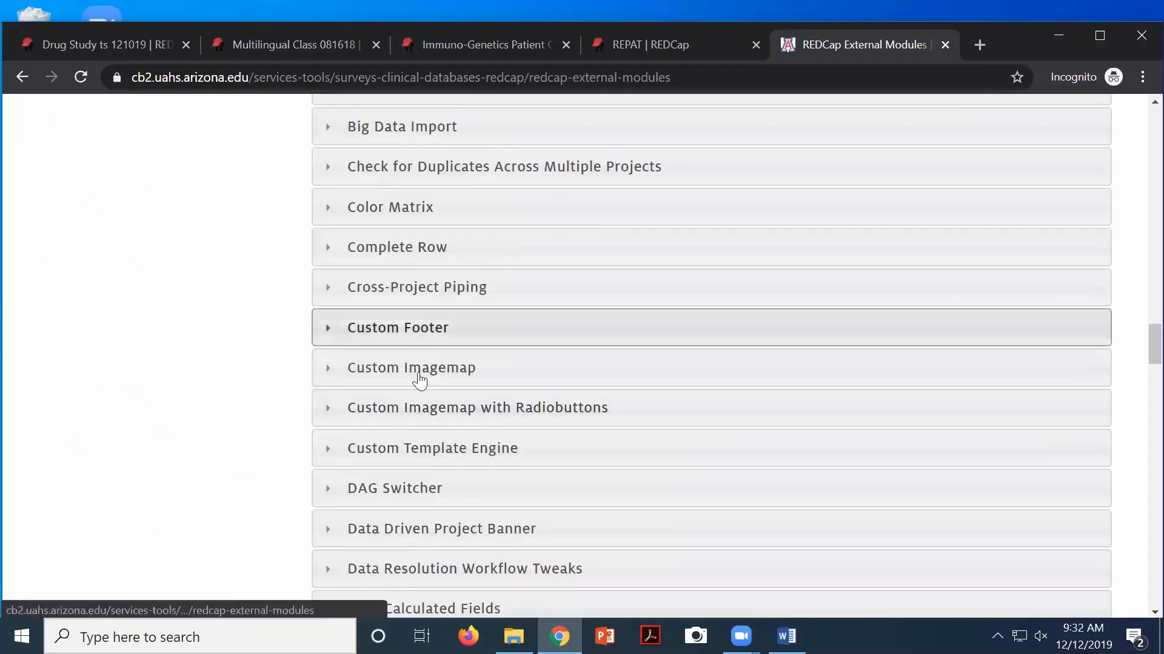
pyautogui.scroll(-9, 427, 410)
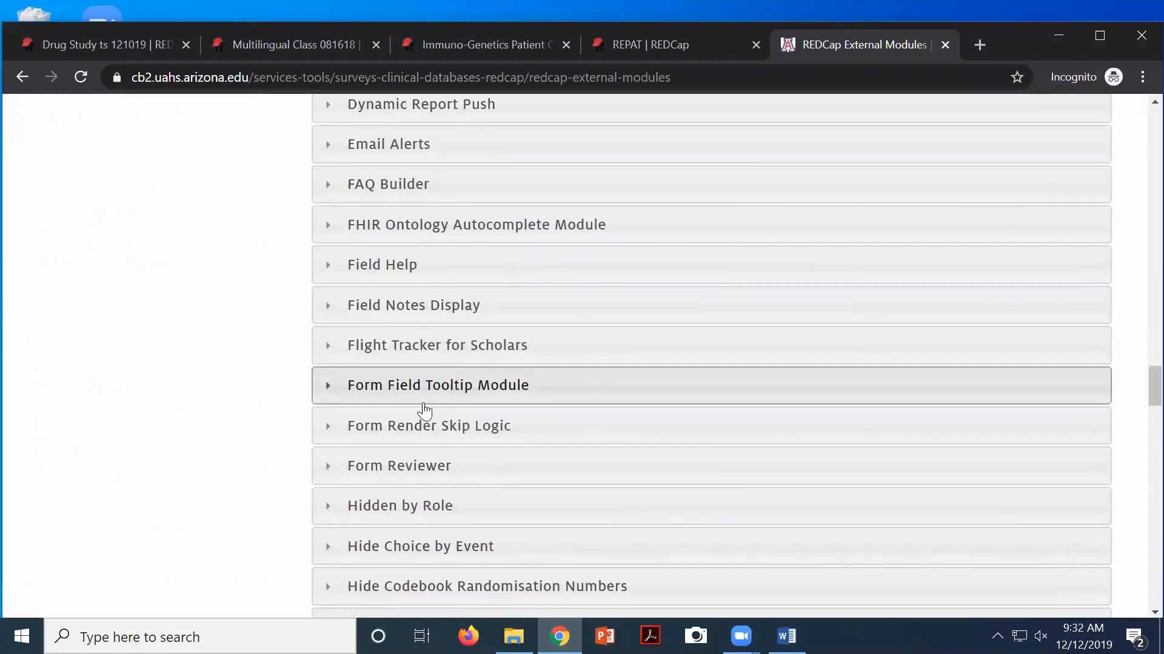
pyautogui.scroll(-3, 424, 409)
pyautogui.scroll(-6, 420, 409)
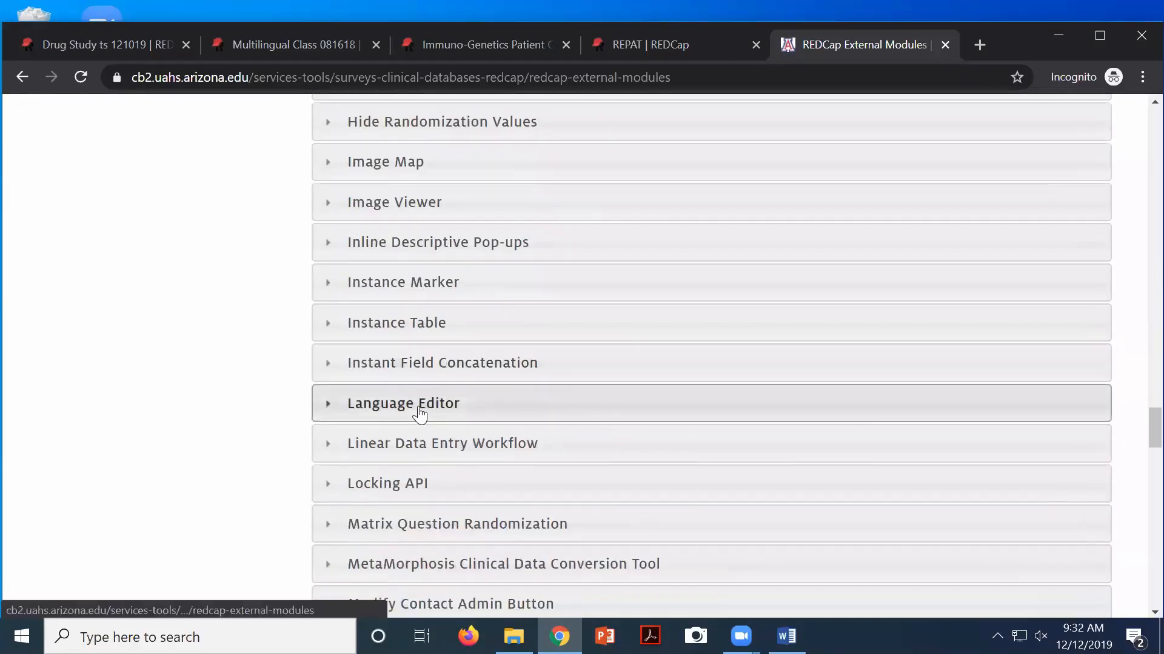
pyautogui.scroll(-3, 419, 412)
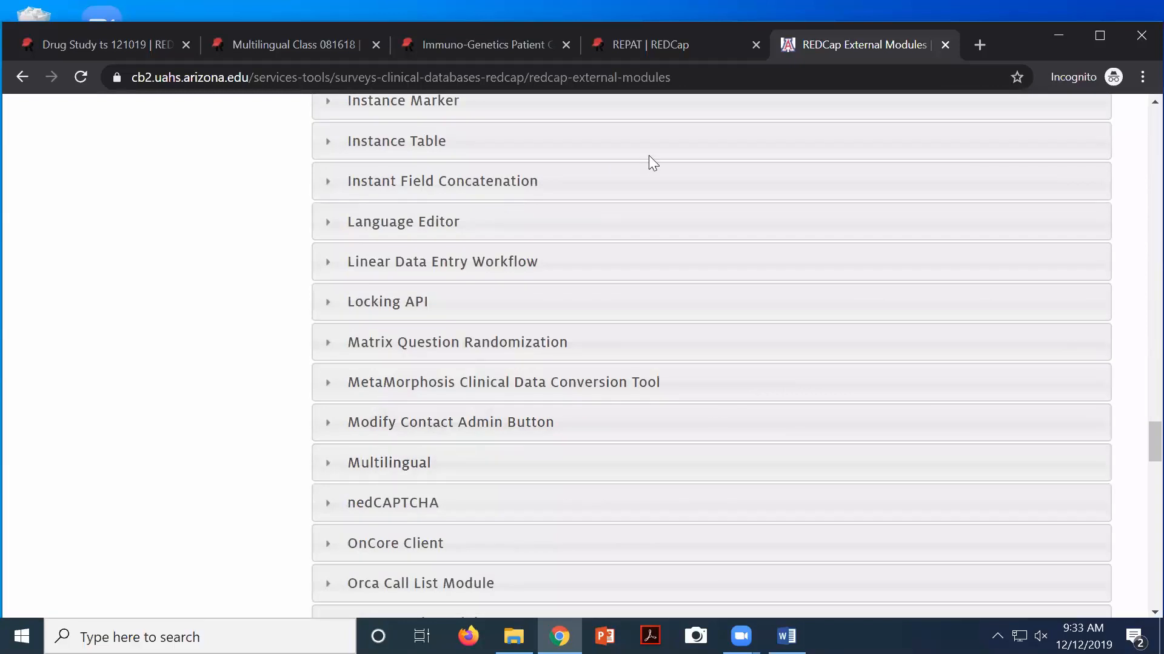
pyautogui.click(171, 58)
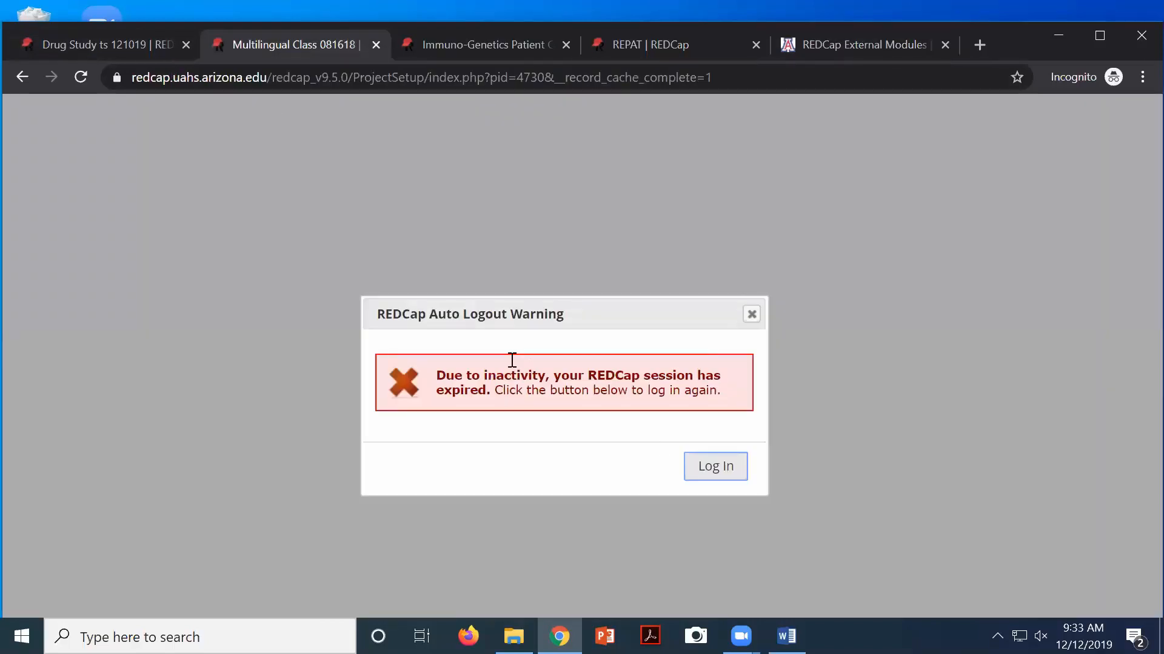
# Log back in from the Auto Logout Warning and look over the Project Setup page
pyautogui.click(701, 479)
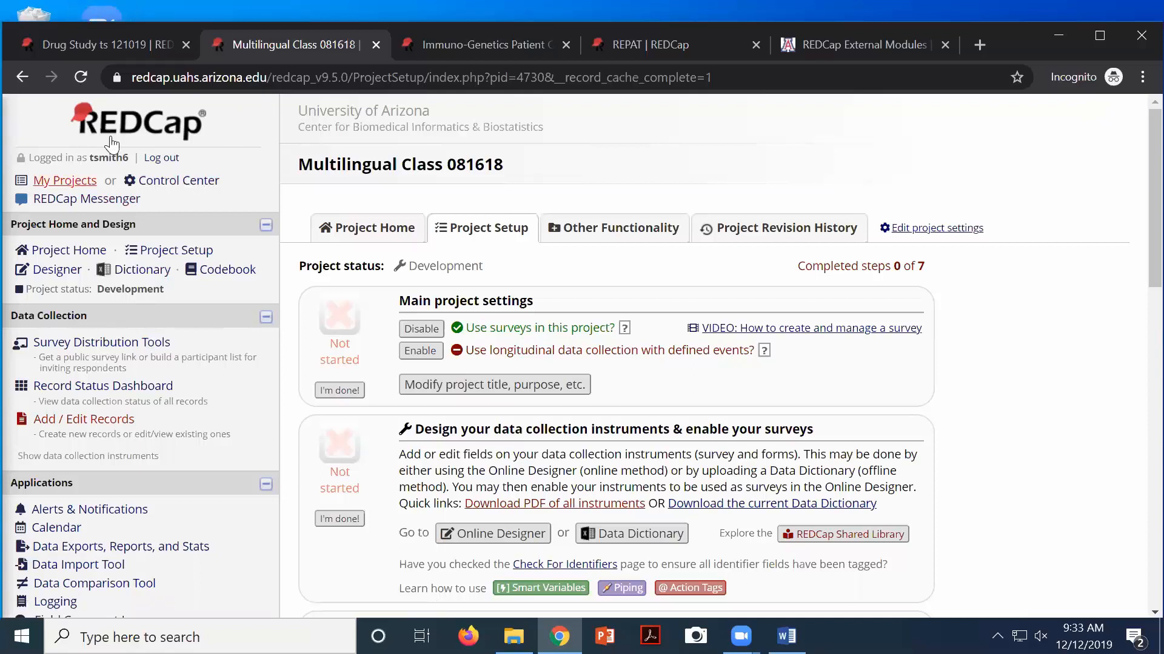
pyautogui.scroll(-1, 149, 265)
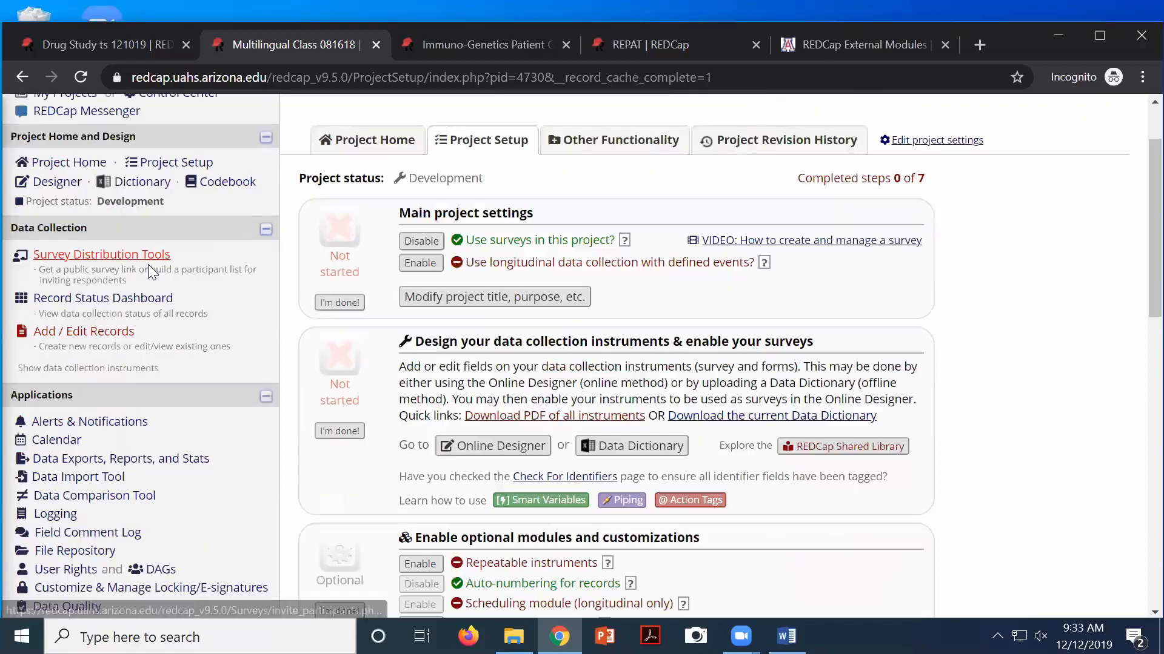
pyautogui.scroll(-4, 146, 285)
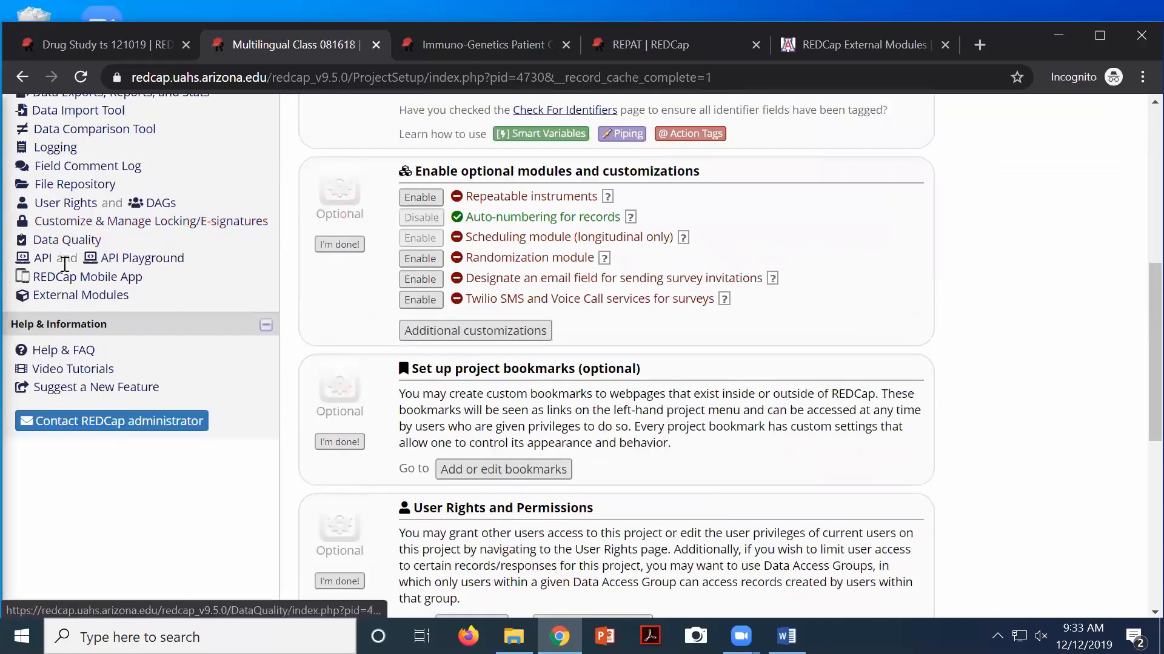
pyautogui.scroll(2, 66, 318)
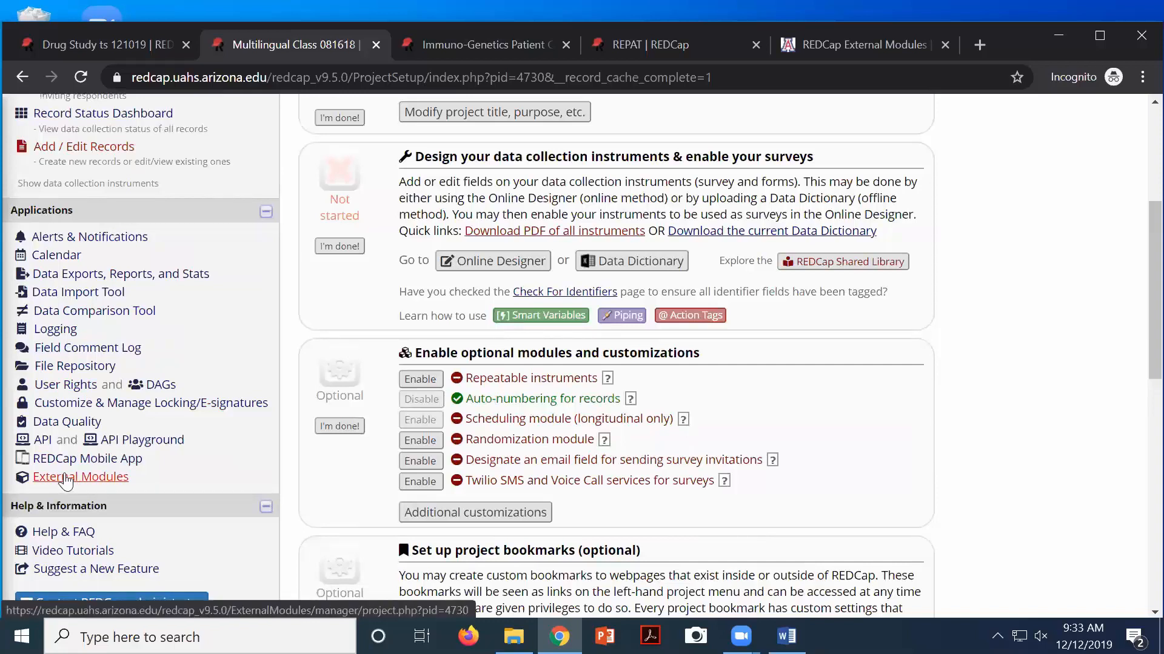
# View the Multilingual module's configuration without saving, then go to the Online Designer
pyautogui.click(68, 479)
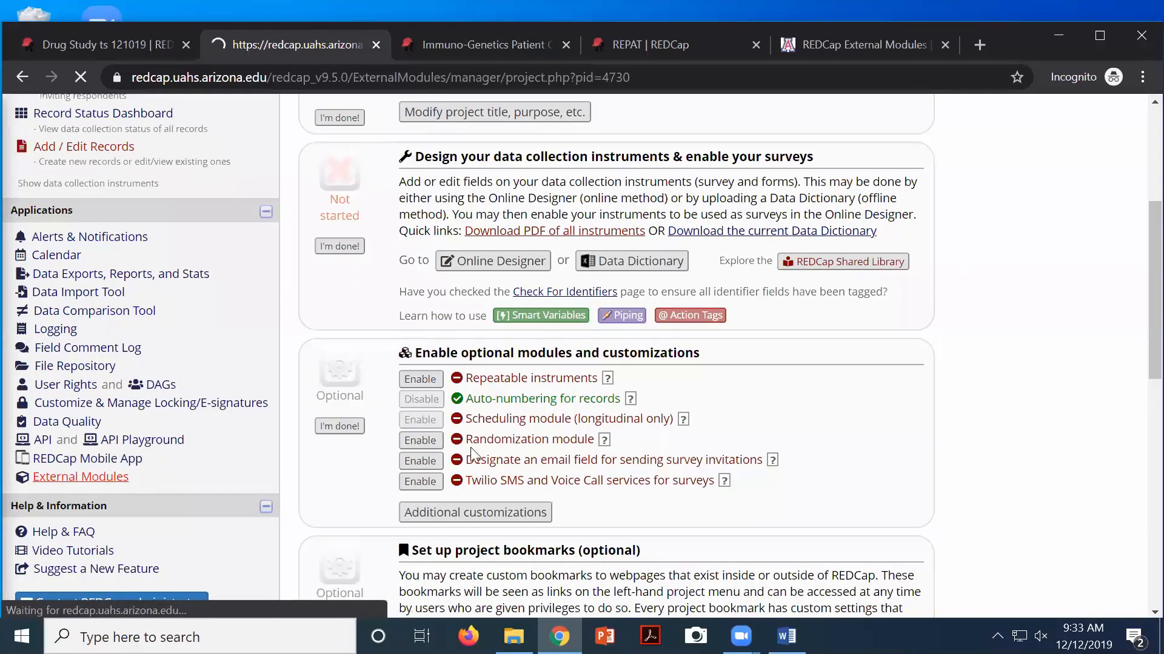
pyautogui.scroll(-3, 359, 346)
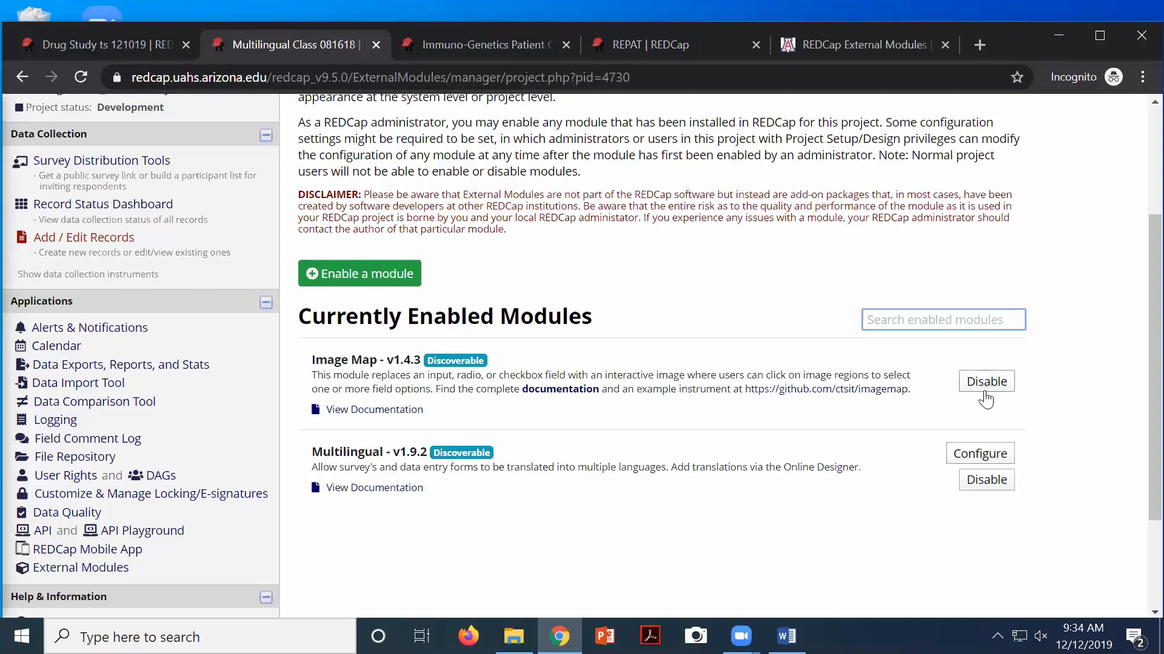
pyautogui.click(975, 461)
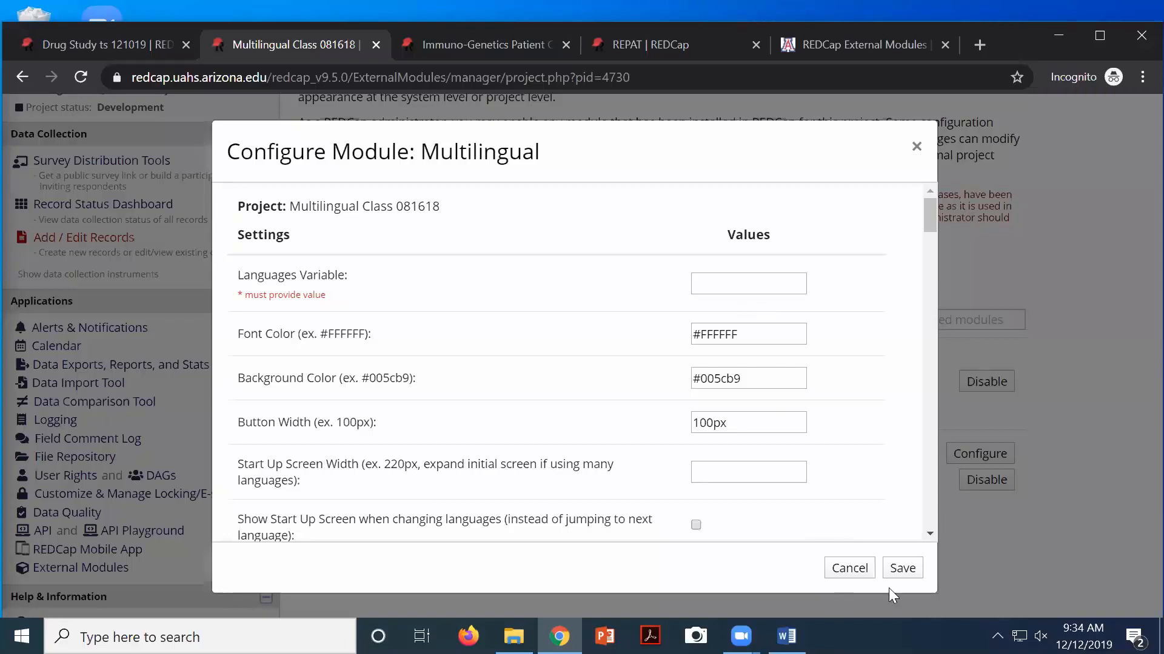
pyautogui.click(848, 569)
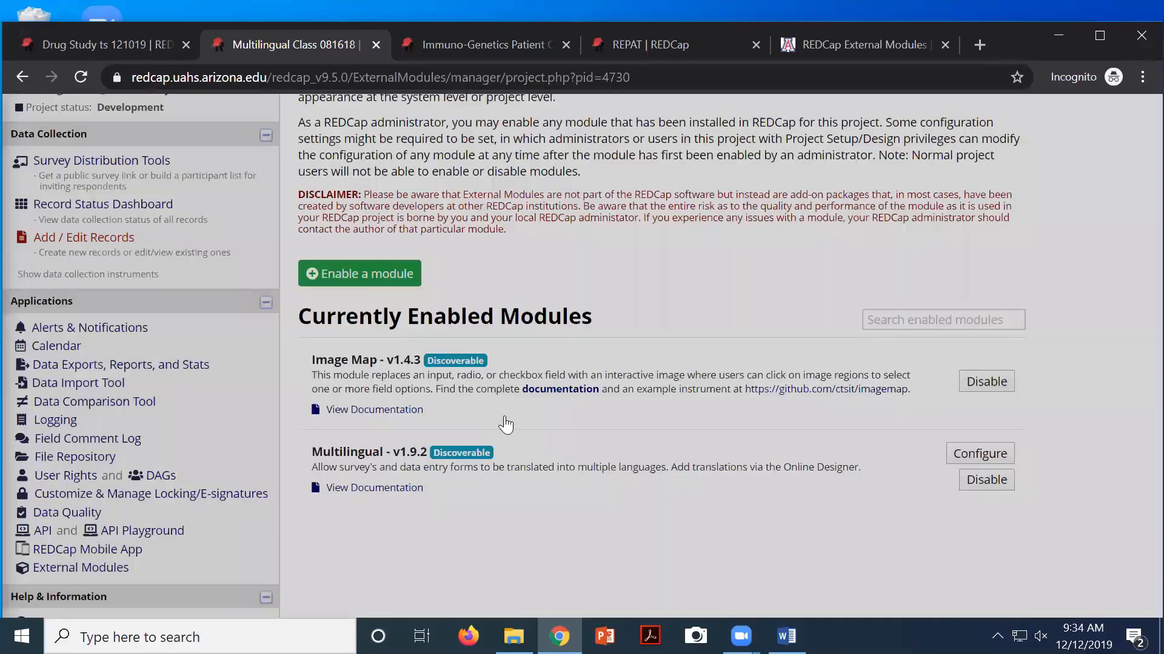
pyautogui.scroll(3, 521, 437)
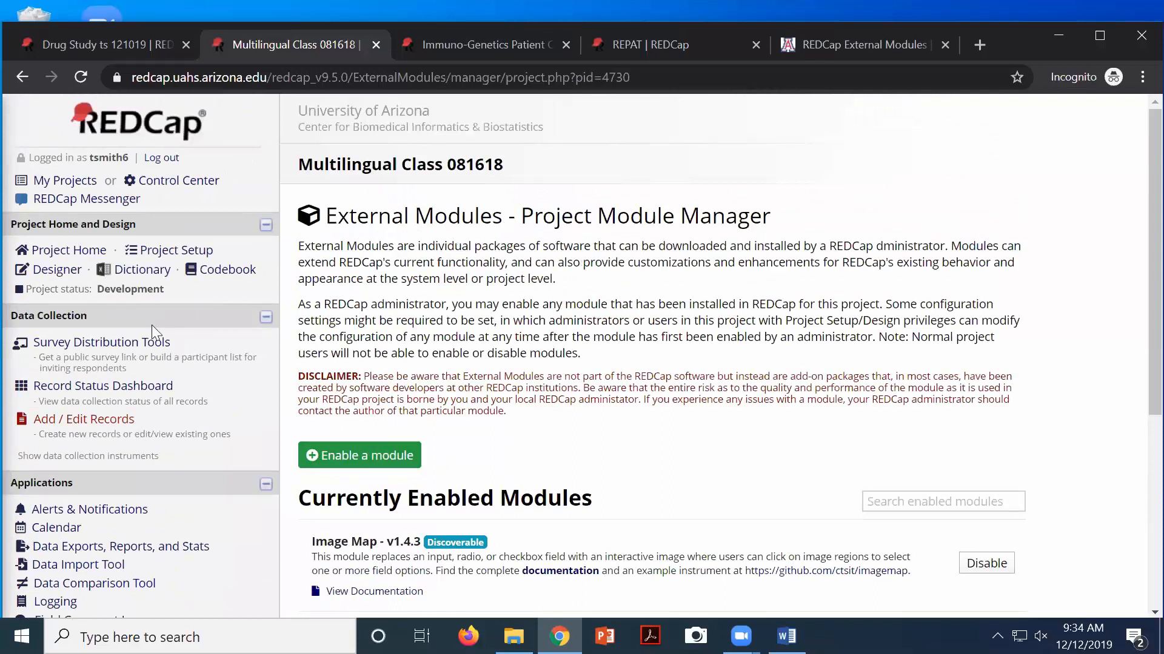
pyautogui.click(57, 270)
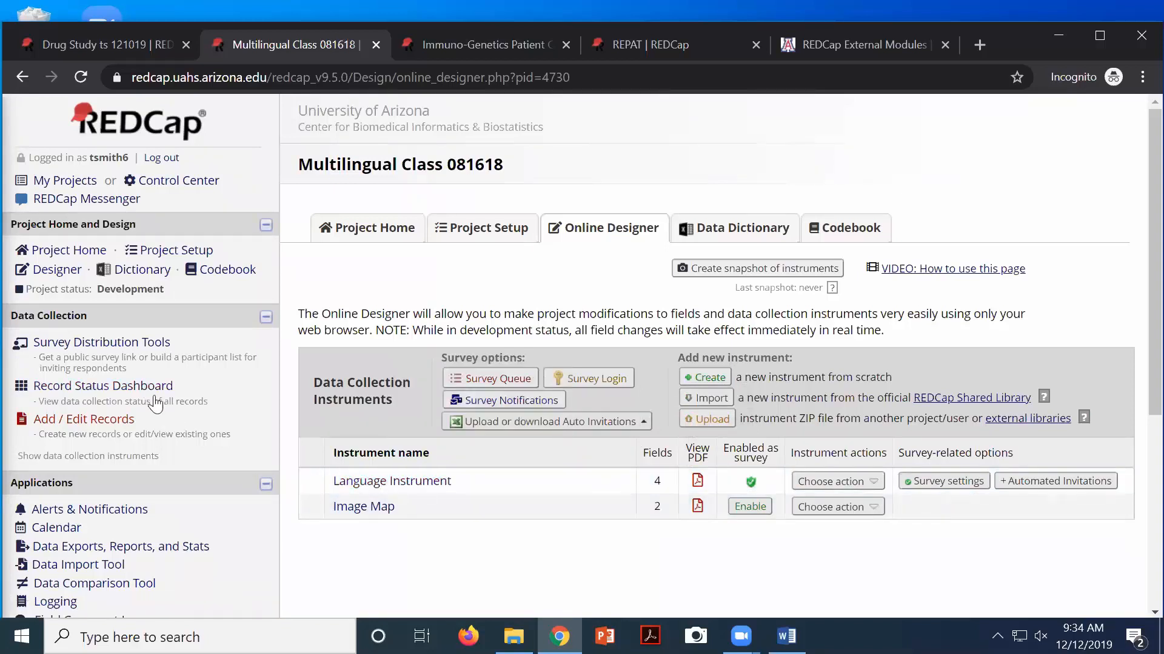
# Open the public survey link and switch the survey language from English to Spanish
pyautogui.click(66, 343)
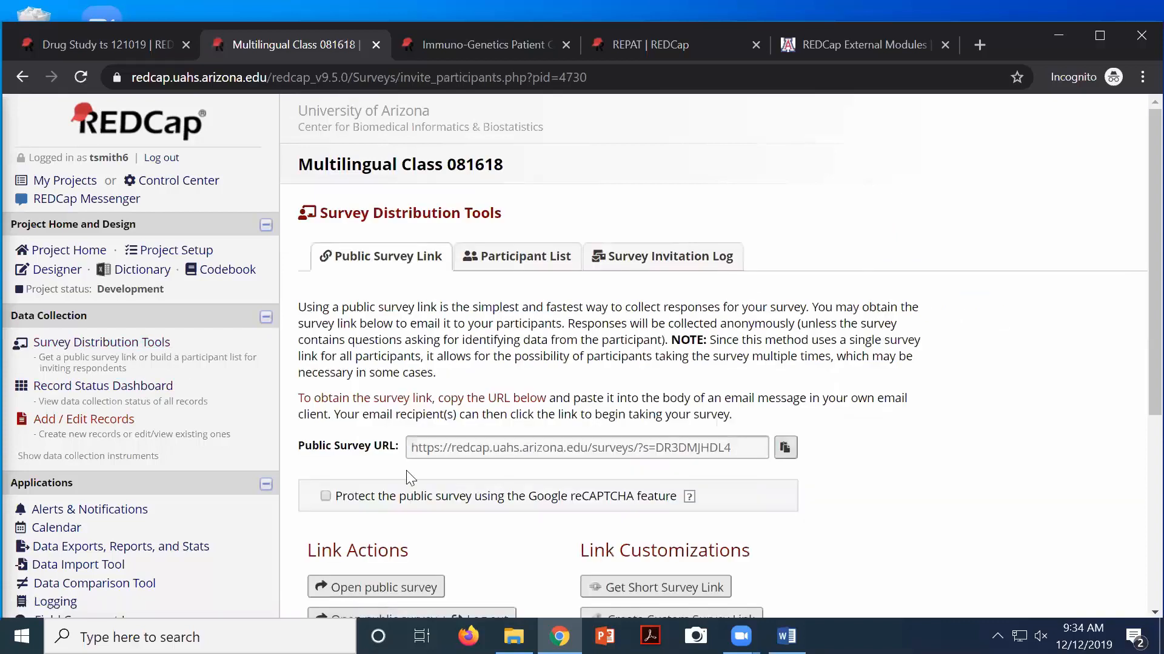
pyautogui.scroll(-3, 400, 482)
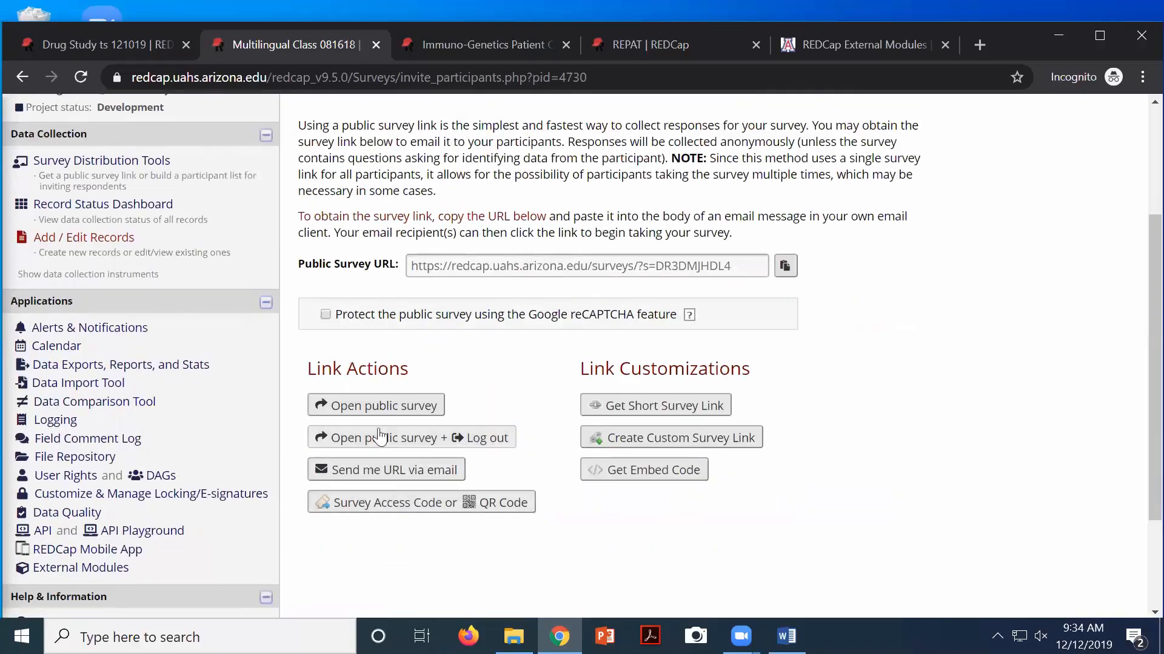
pyautogui.click(376, 403)
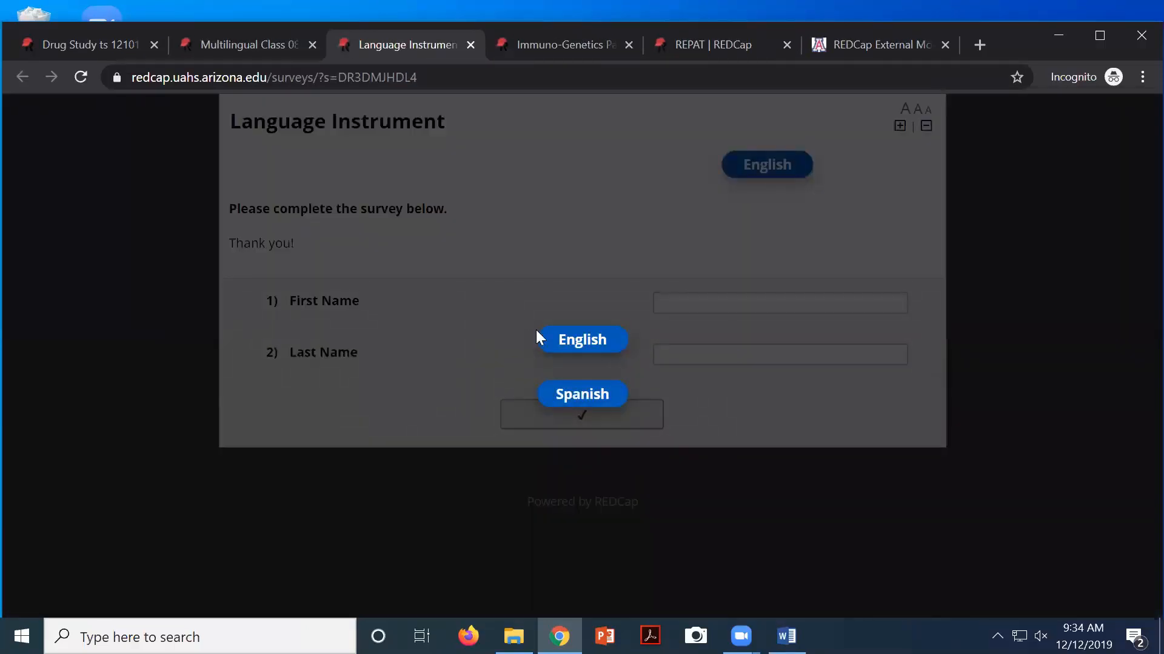
pyautogui.click(581, 341)
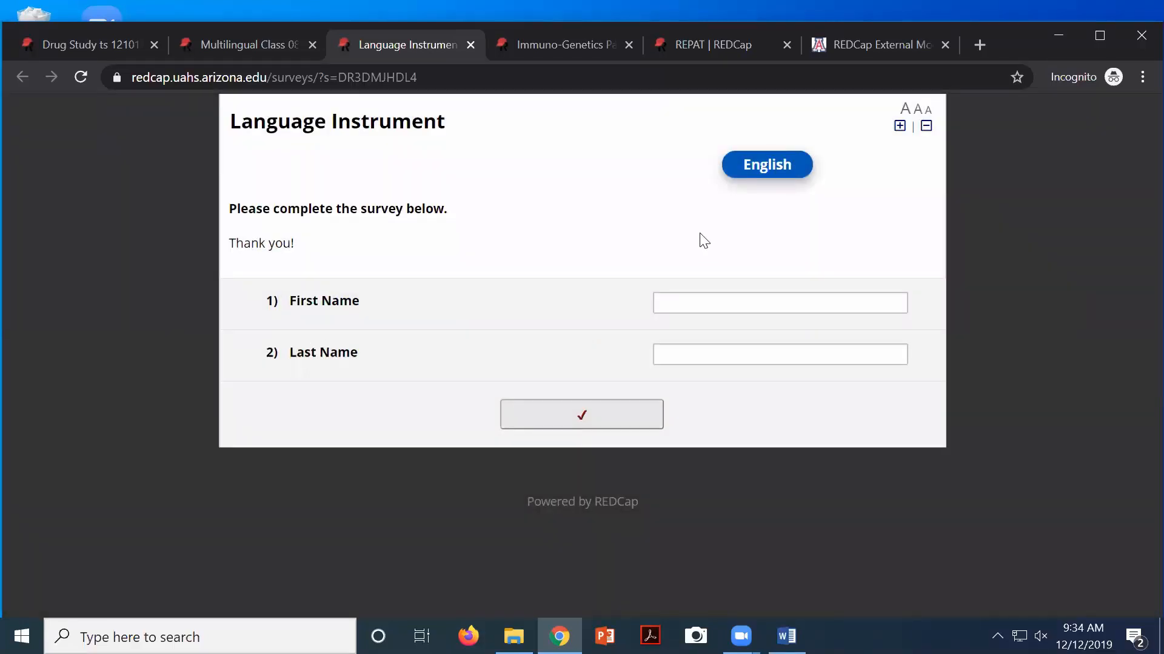
pyautogui.click(762, 169)
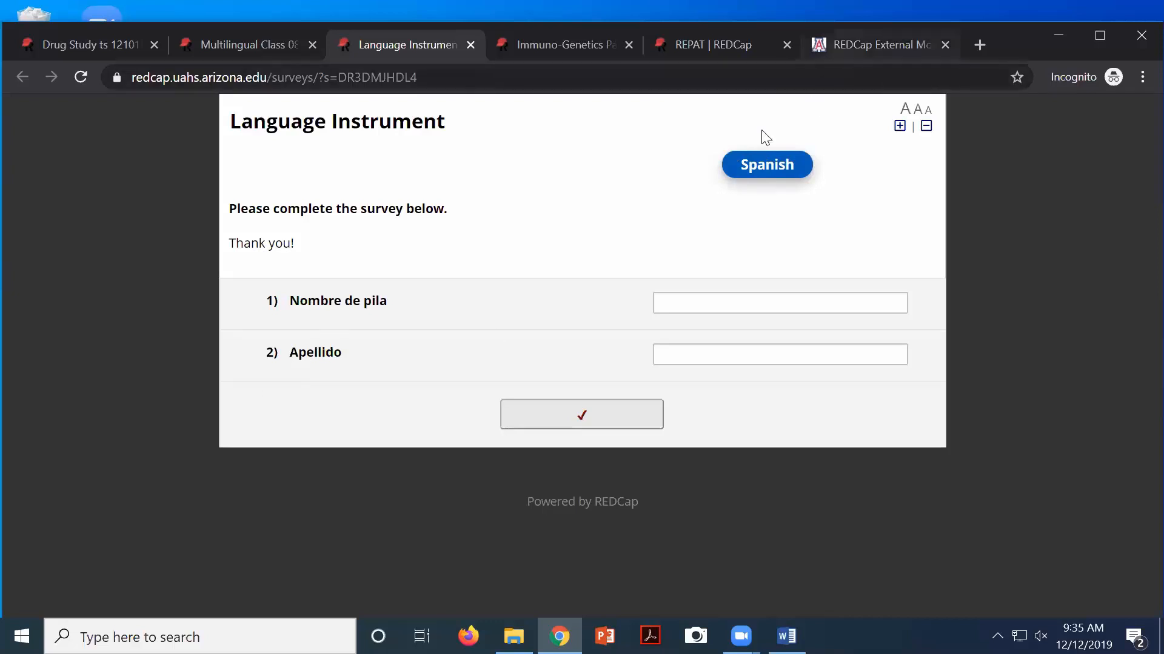
pyautogui.click(221, 53)
pyautogui.scroll(3, 155, 456)
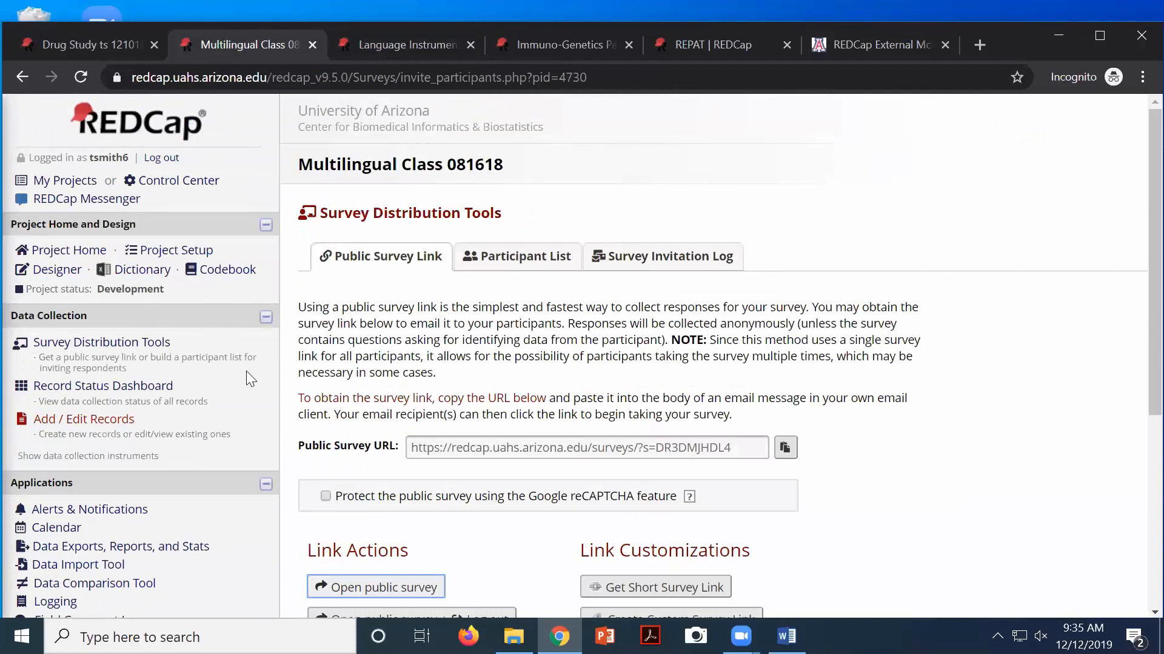
# Inspect First Name's English label and its Spanish translation 'Nombre de pila', then cancel
pyautogui.click(56, 269)
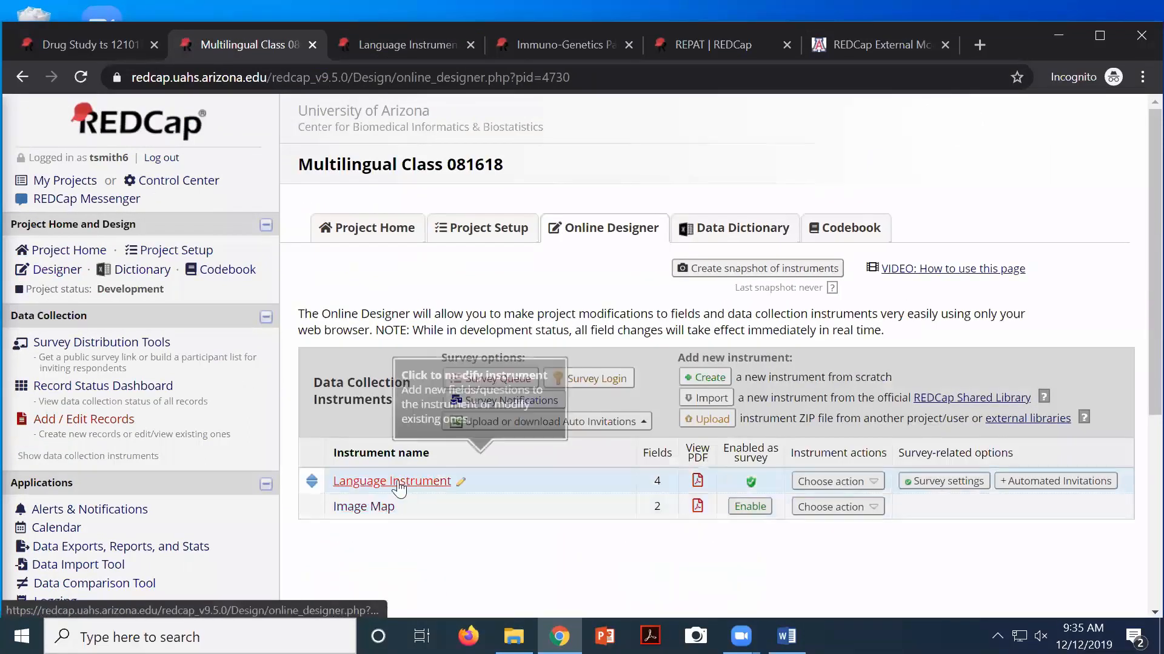
pyautogui.click(510, 483)
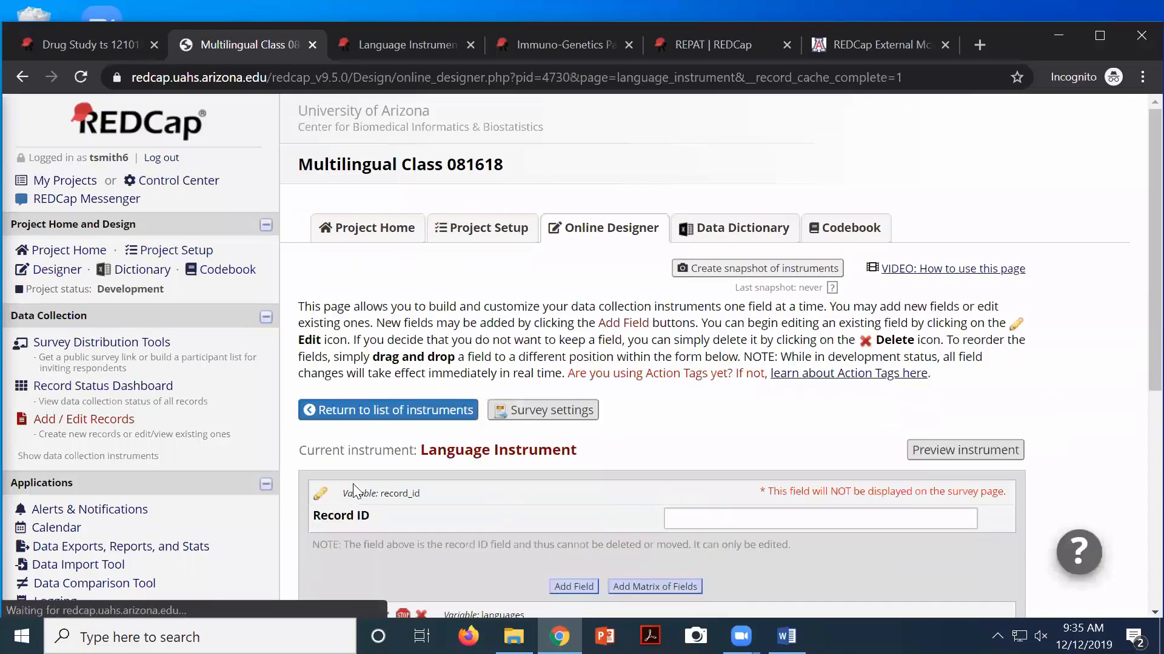
pyautogui.scroll(-4, 377, 479)
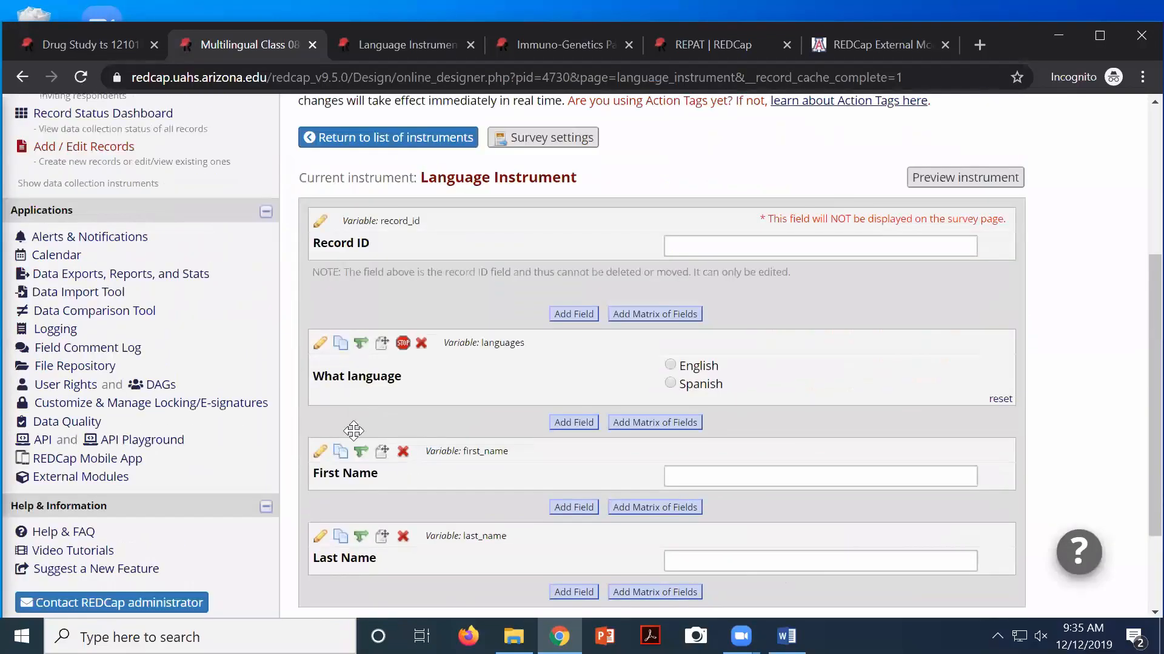
pyautogui.click(320, 454)
pyautogui.scroll(-5, 522, 470)
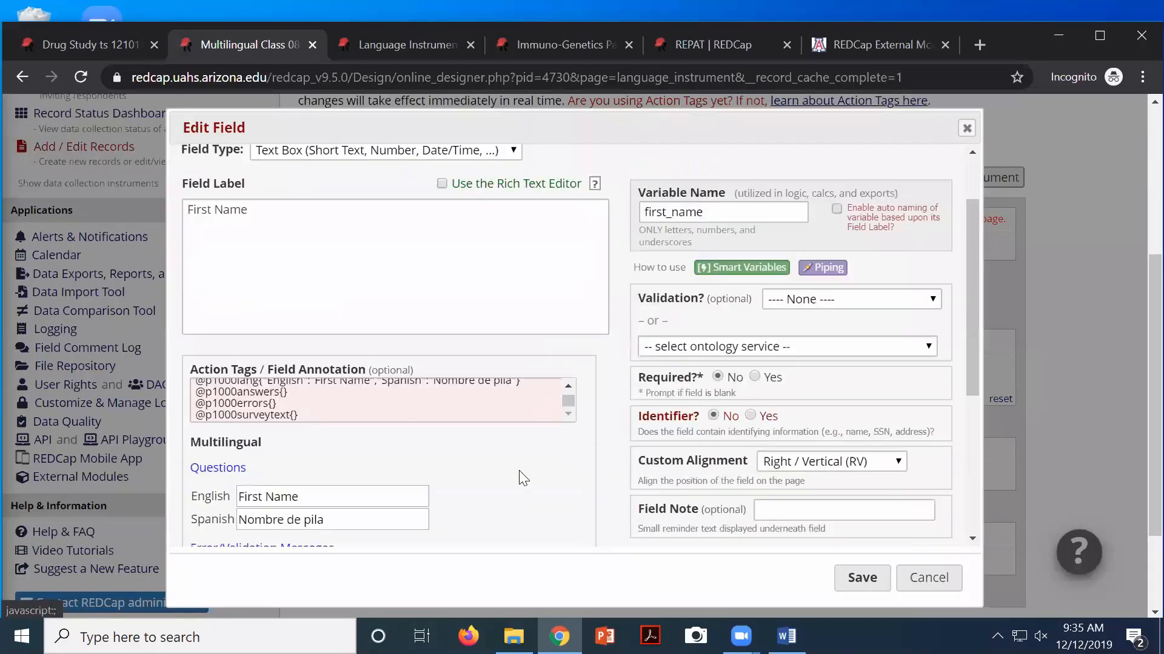
pyautogui.scroll(-1, 521, 477)
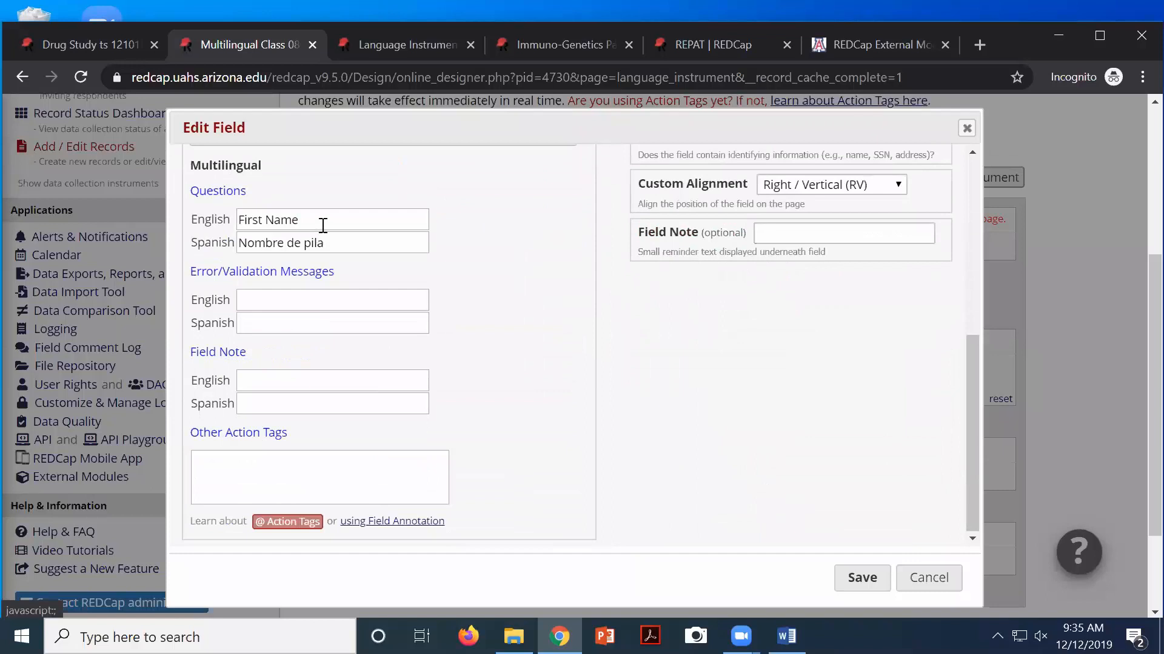
pyautogui.tripleClick(286, 219)
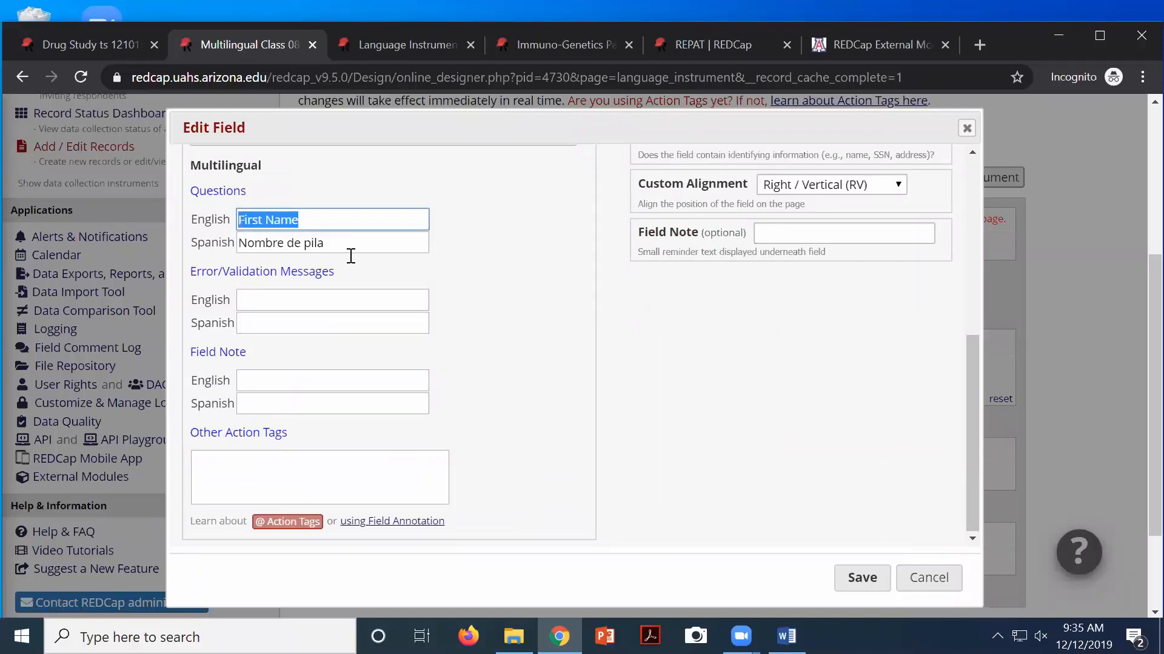
pyautogui.moveTo(337, 242); pyautogui.dragTo(238, 241)
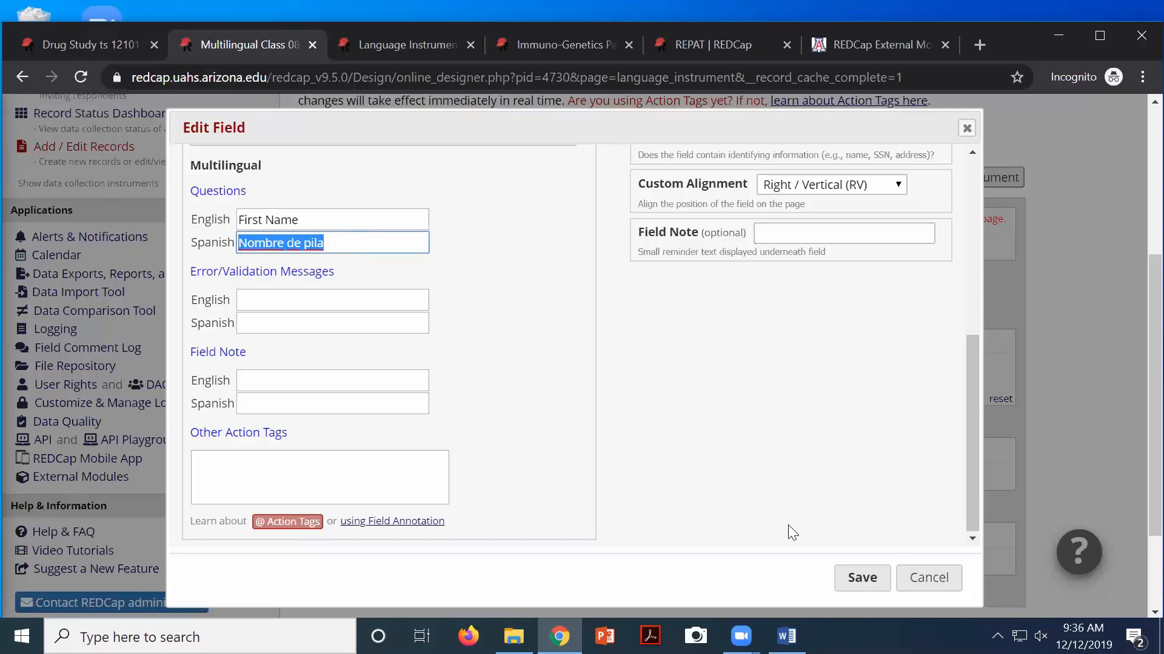
pyautogui.click(909, 579)
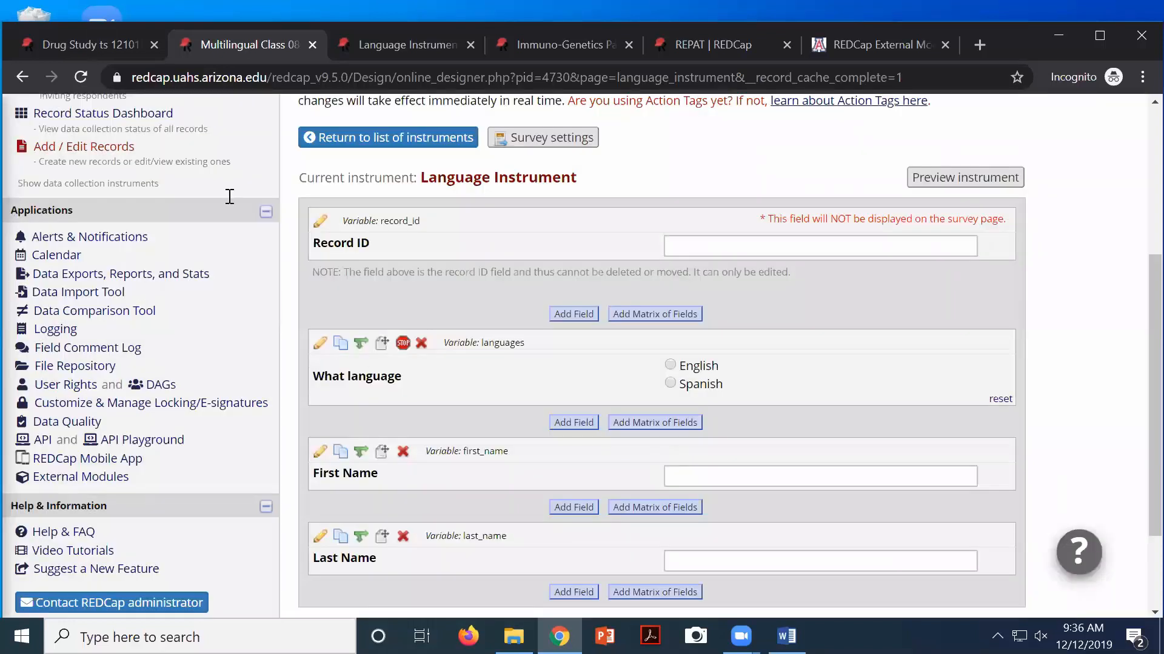
# Add new record 3, open its Language Instrument, and toggle labels to Spanish and back to English
pyautogui.scroll(3, 229, 200)
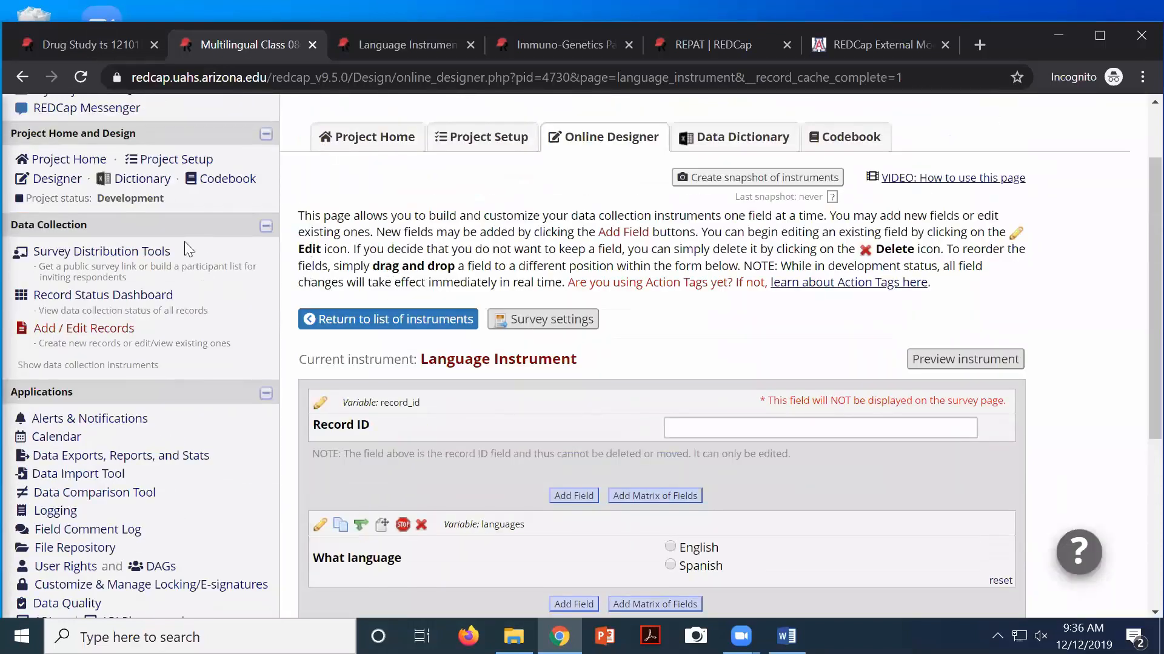
pyautogui.click(55, 298)
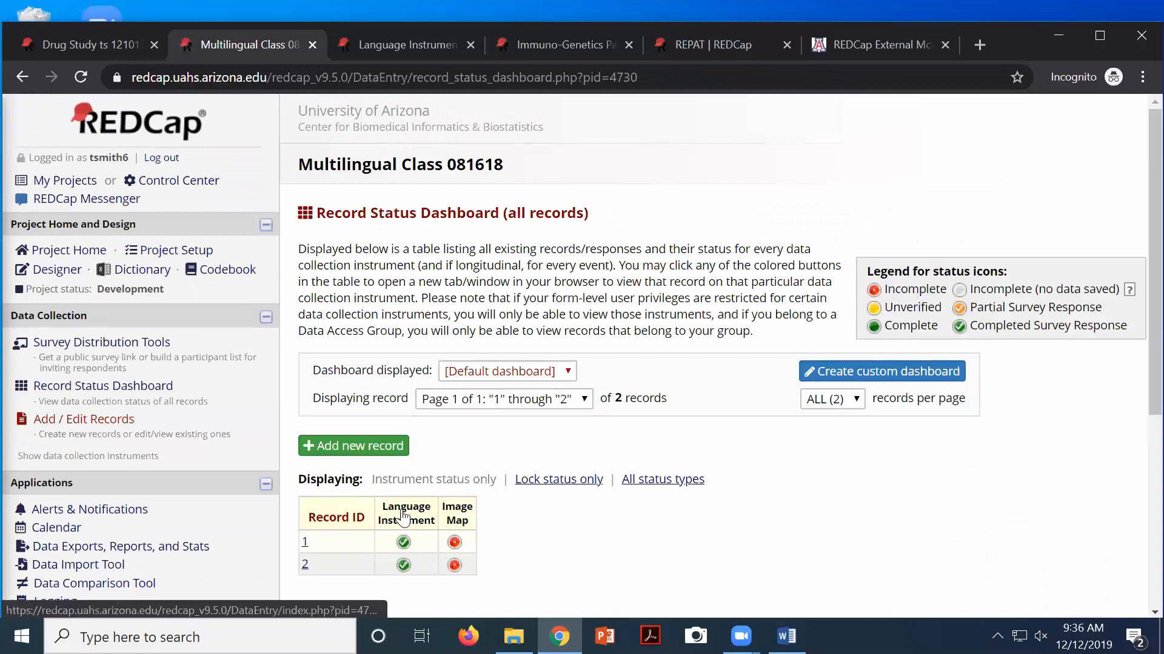
pyautogui.click(357, 446)
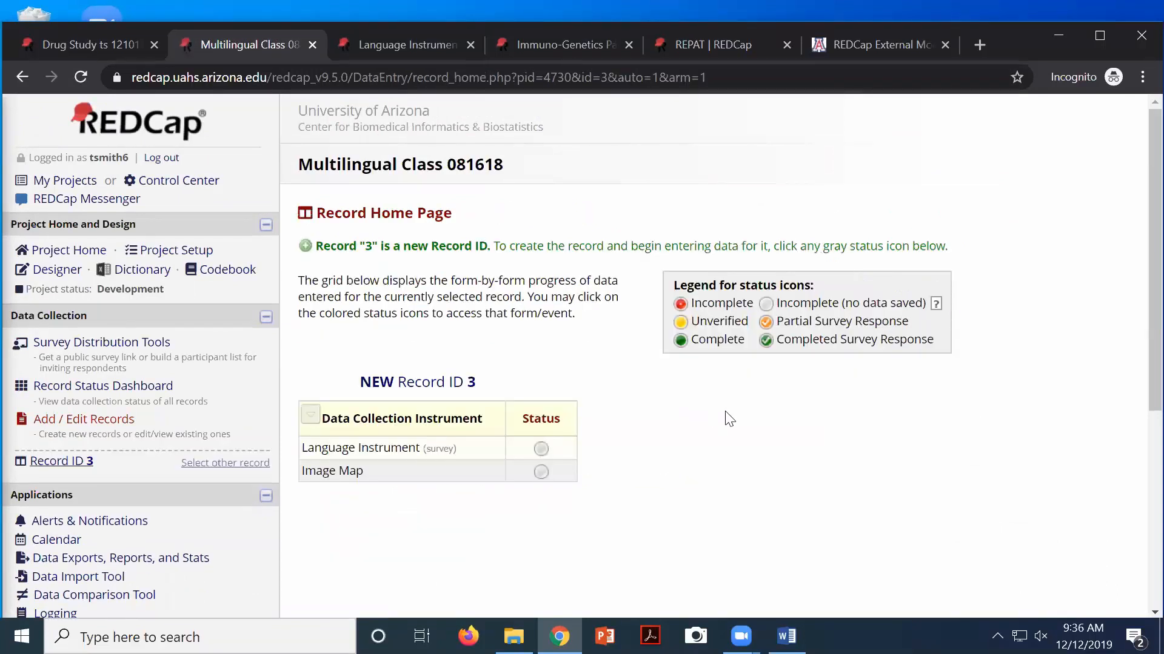
pyautogui.click(541, 450)
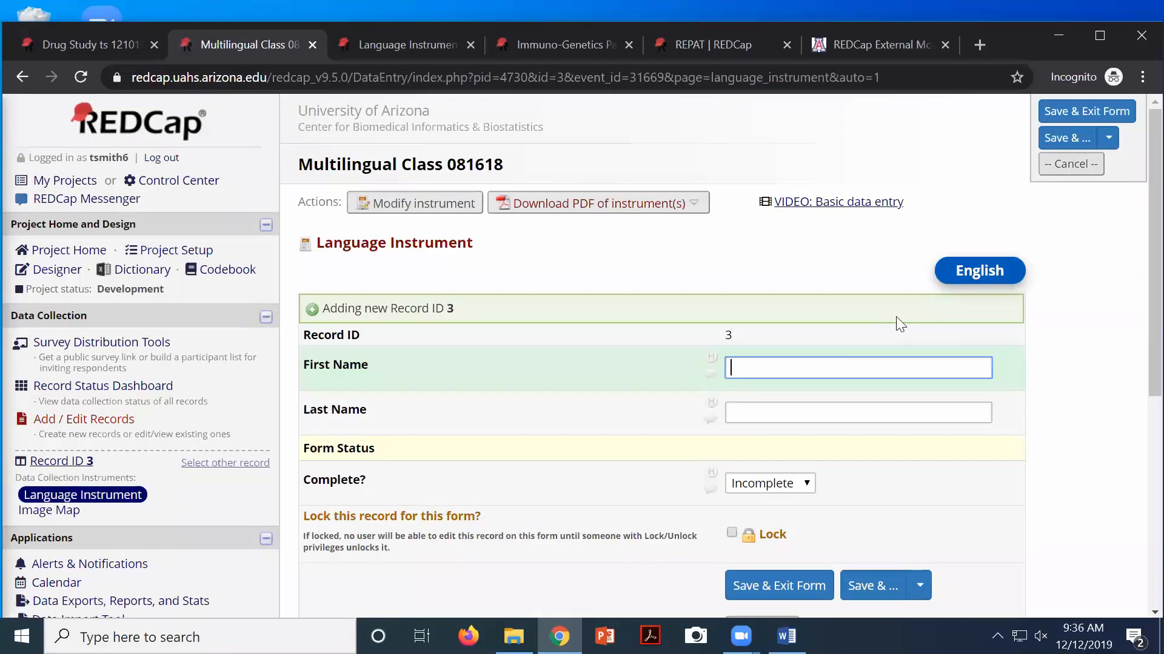
pyautogui.click(983, 274)
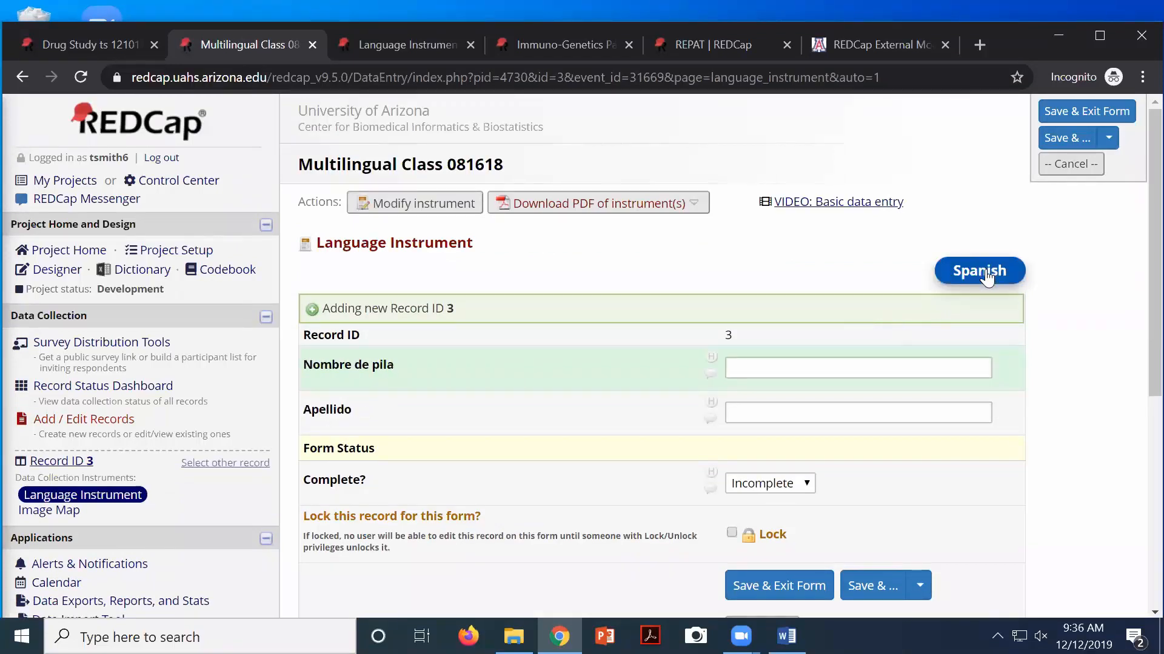
pyautogui.click(986, 277)
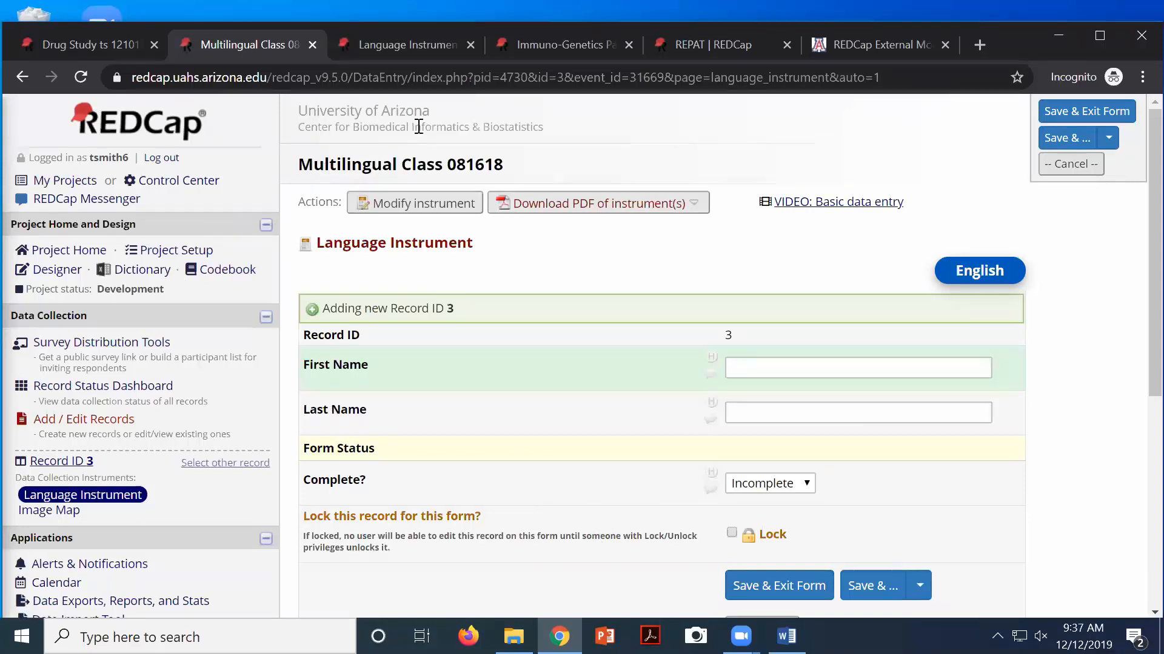
# Close the public Language Instrument survey tab and return to the Immuno-Genetics project
pyautogui.click(405, 43)
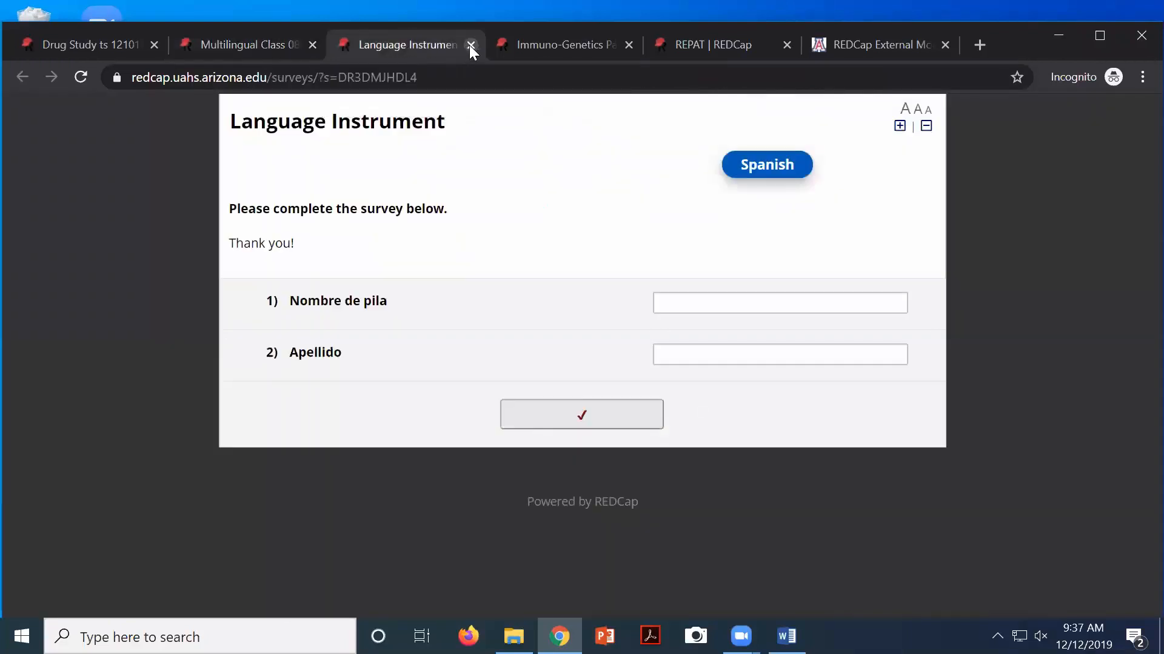
pyautogui.click(470, 45)
pyautogui.click(394, 45)
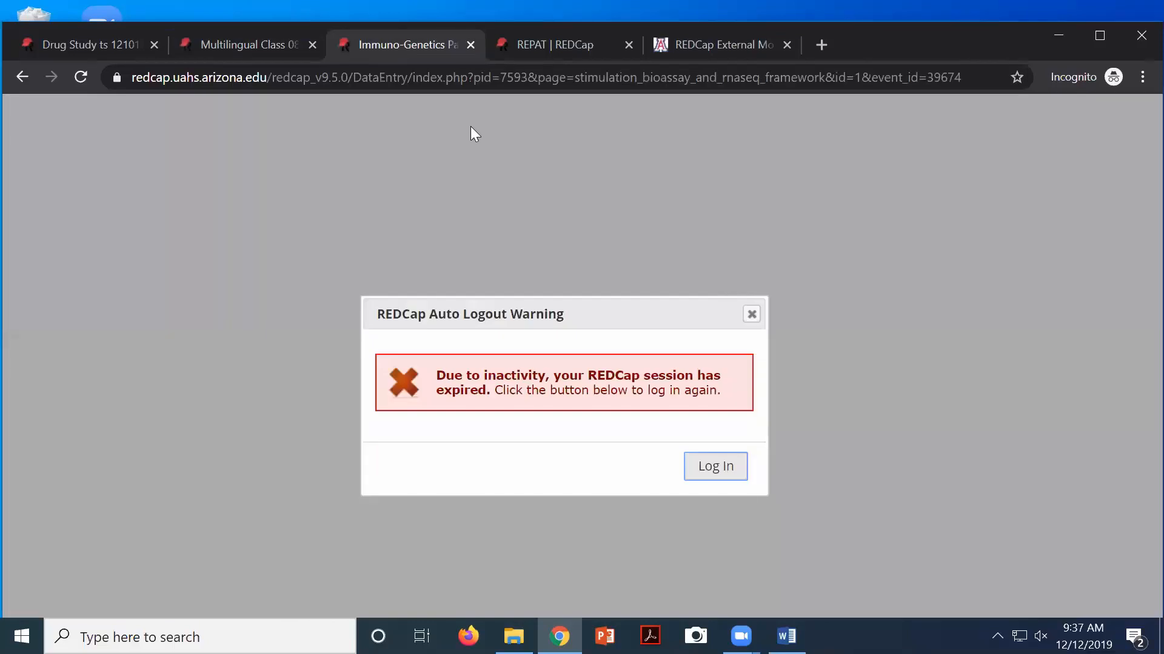
# Log back in after the session expiry, then move to the Drug Study ts 121019 project
pyautogui.click(694, 478)
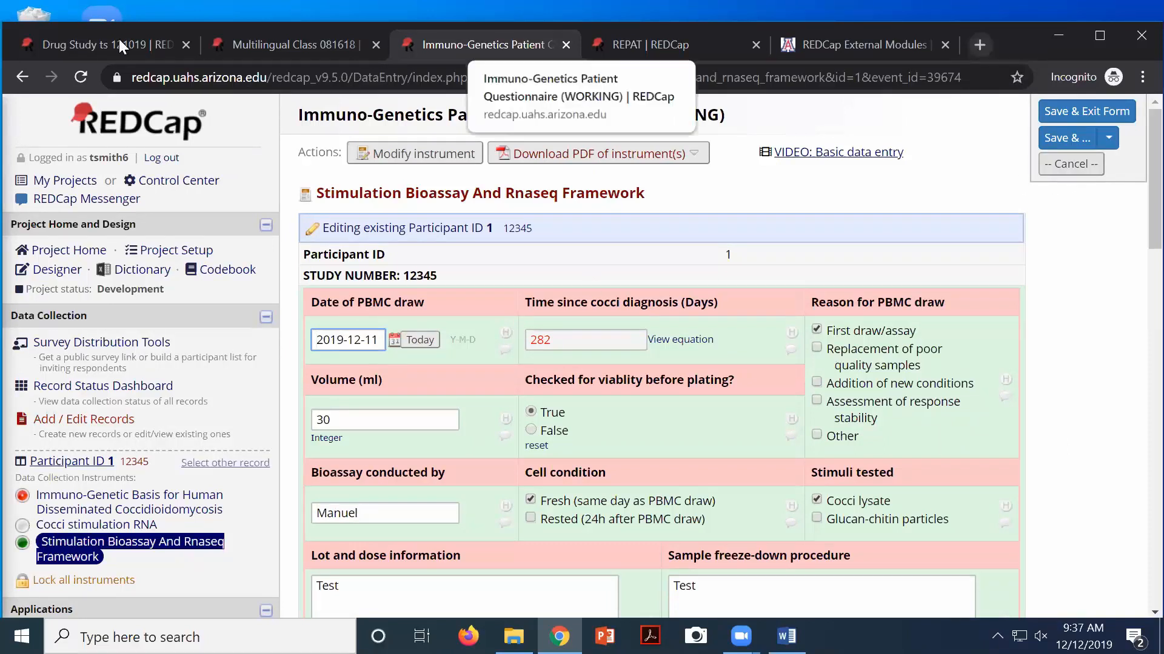
pyautogui.click(71, 45)
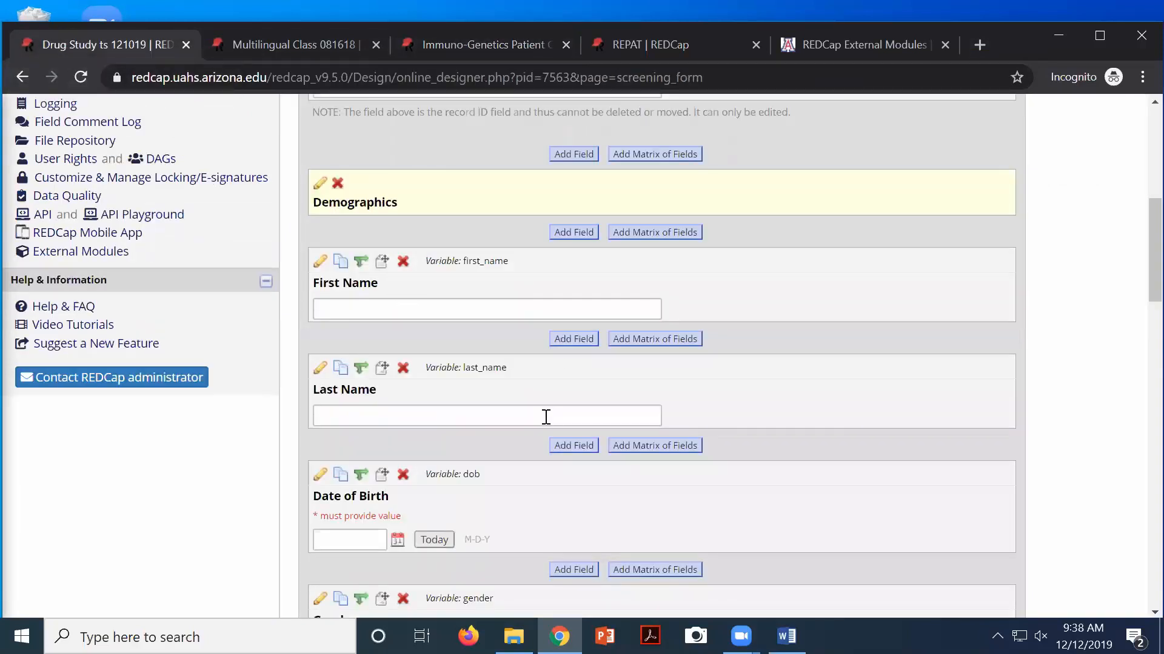
# Wrap the Demographics section header label in <center></center> tags and save it
pyautogui.scroll(2, 546, 415)
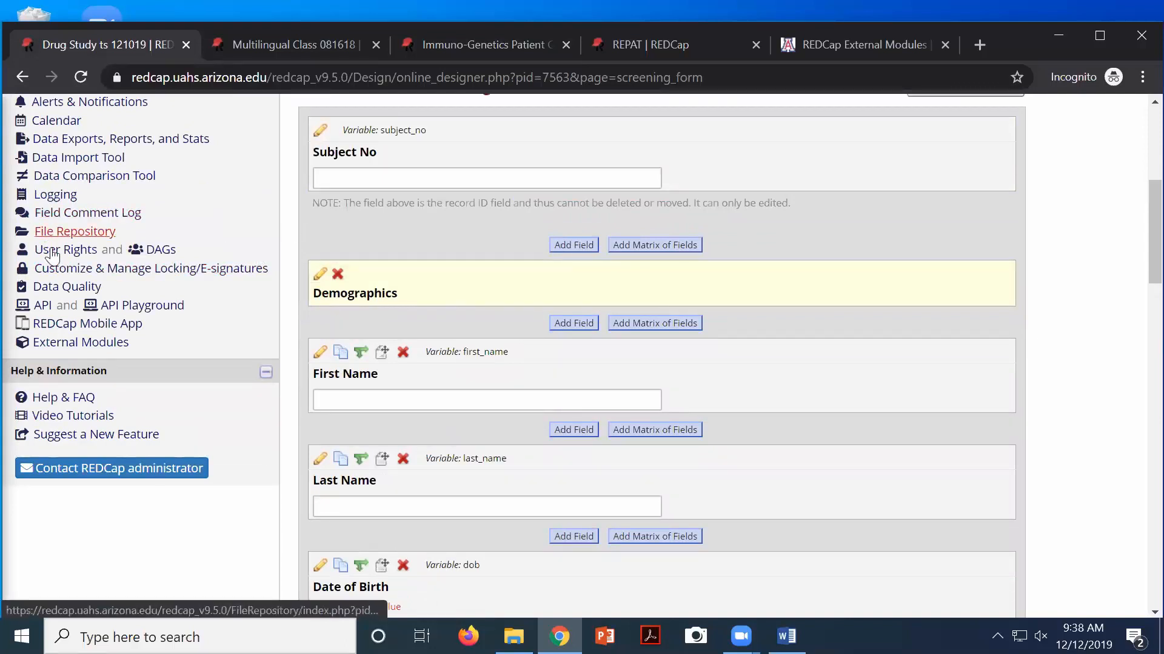
pyautogui.click(320, 277)
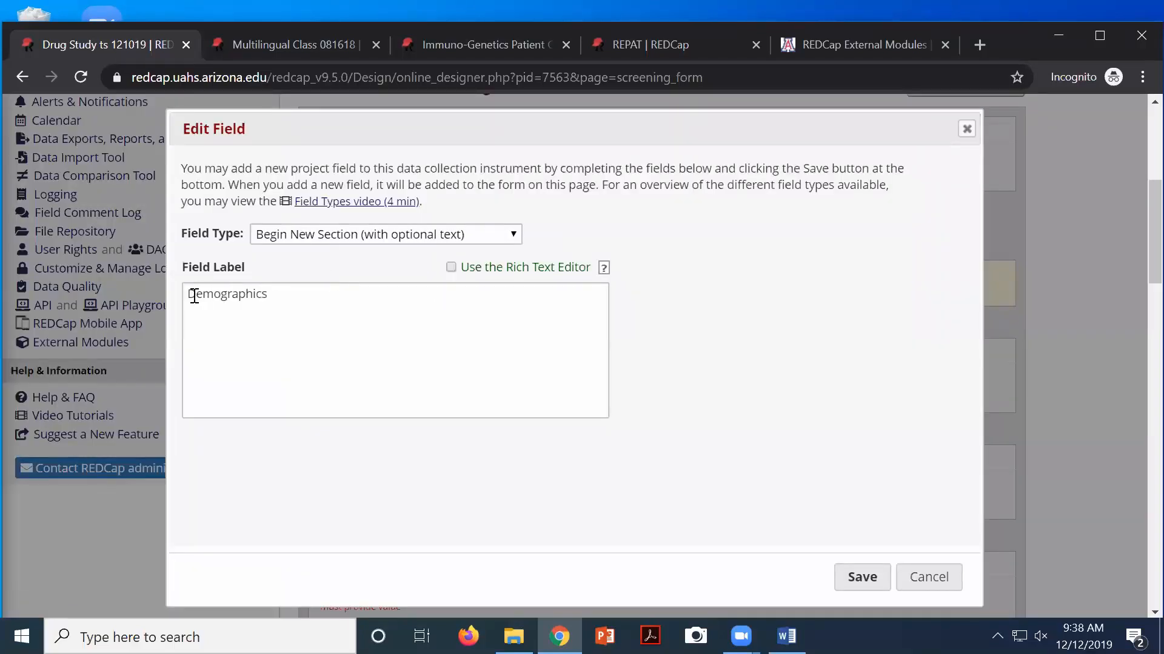
pyautogui.click(190, 295)
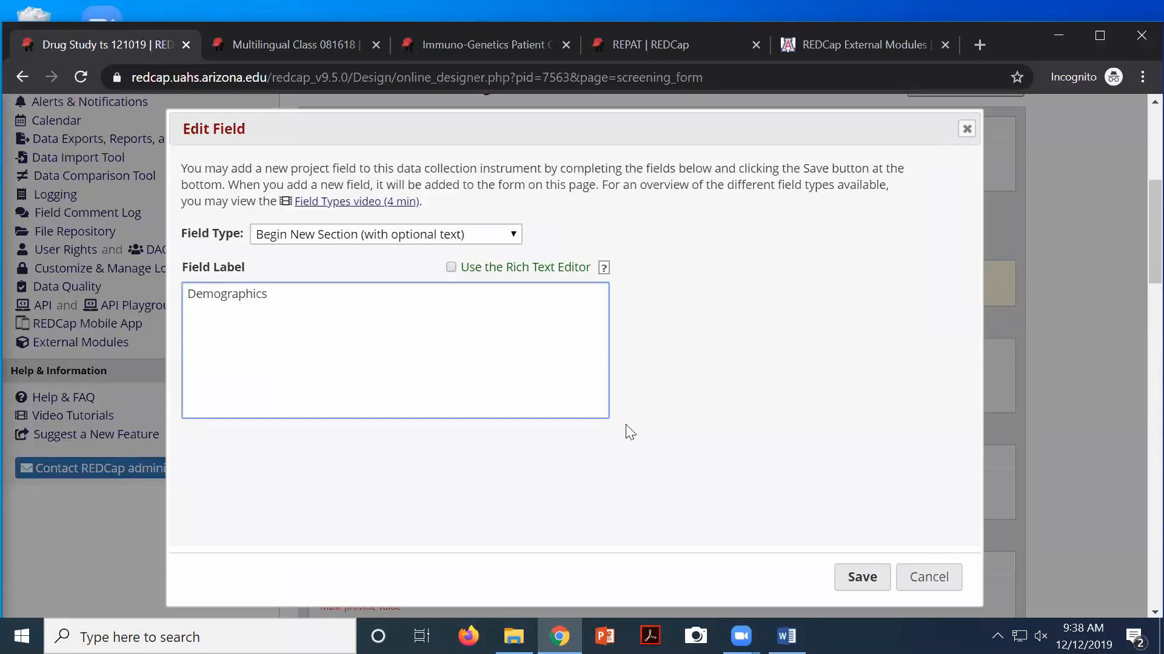
pyautogui.write('<center')
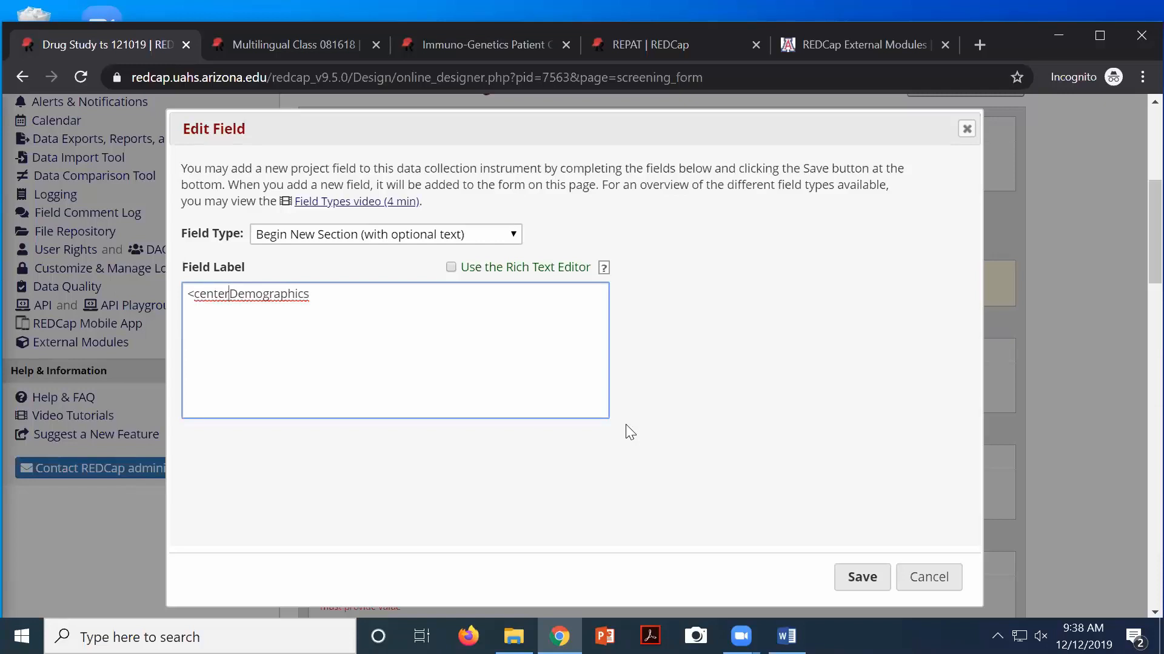
pyautogui.write('>')
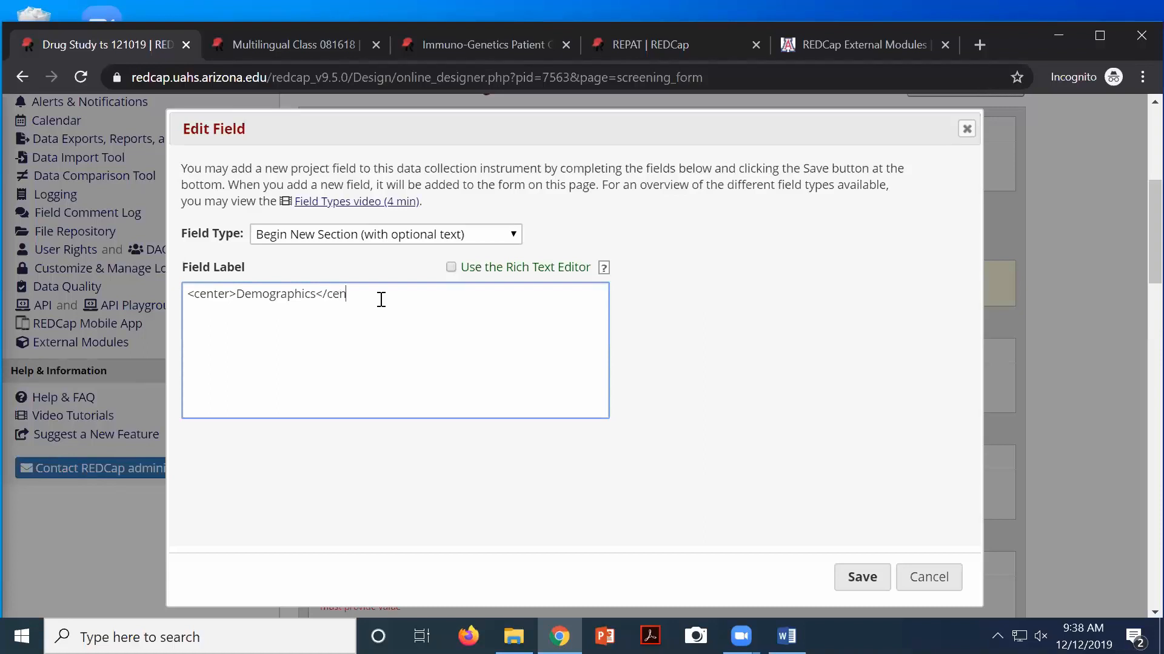
pyautogui.write('e')
pyautogui.click(849, 580)
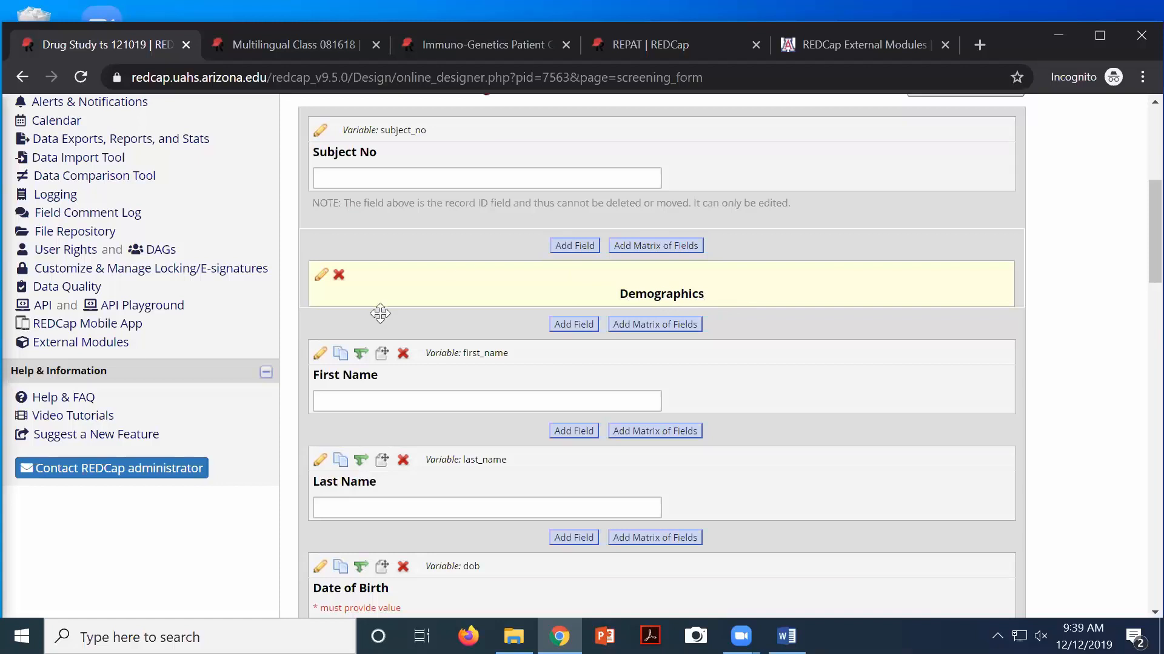
pyautogui.scroll(4, 750, 115)
pyautogui.scroll(2, 750, 115)
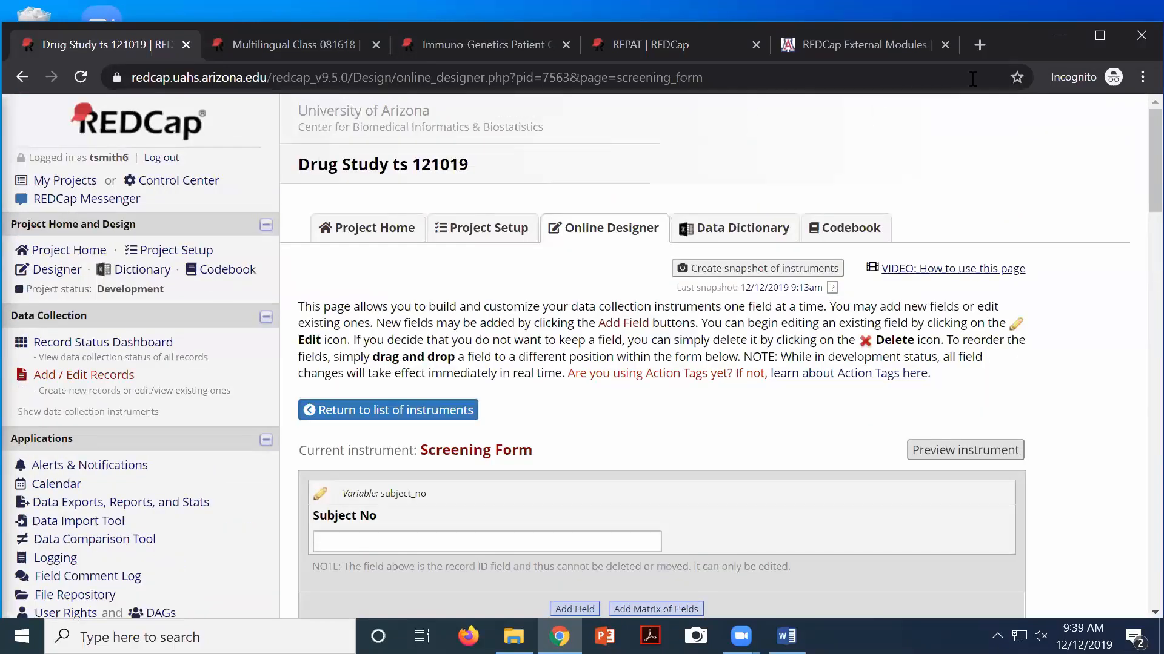
# Load the REDCap home site in a new tab and start creating a new project
pyautogui.click(978, 45)
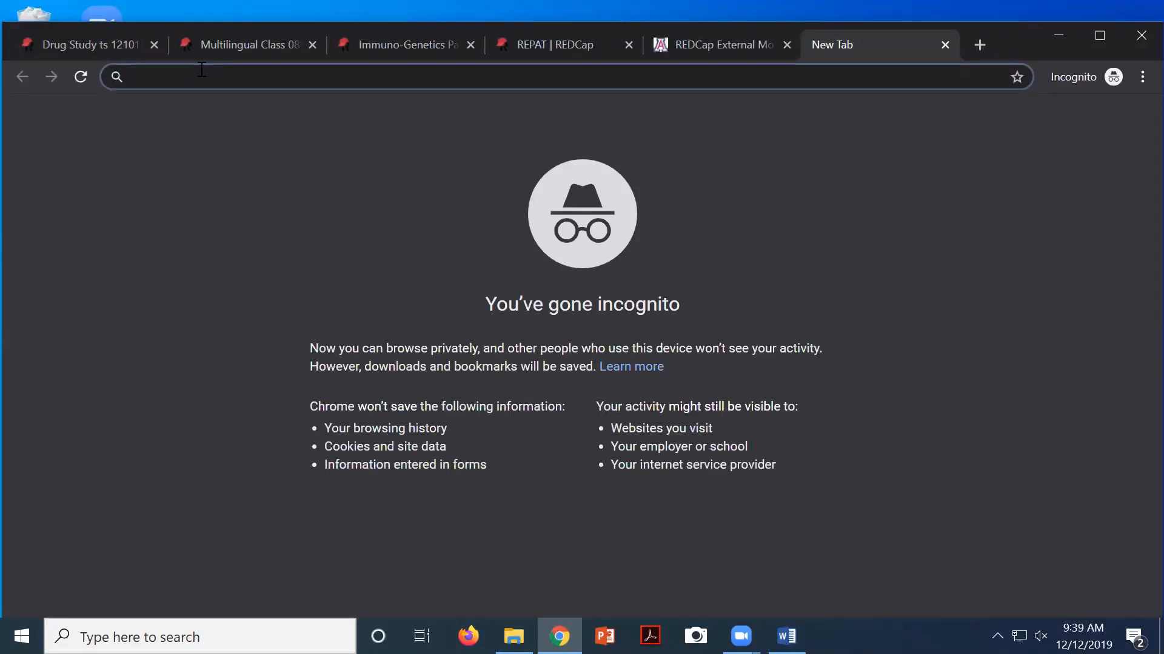
pyautogui.write('r')
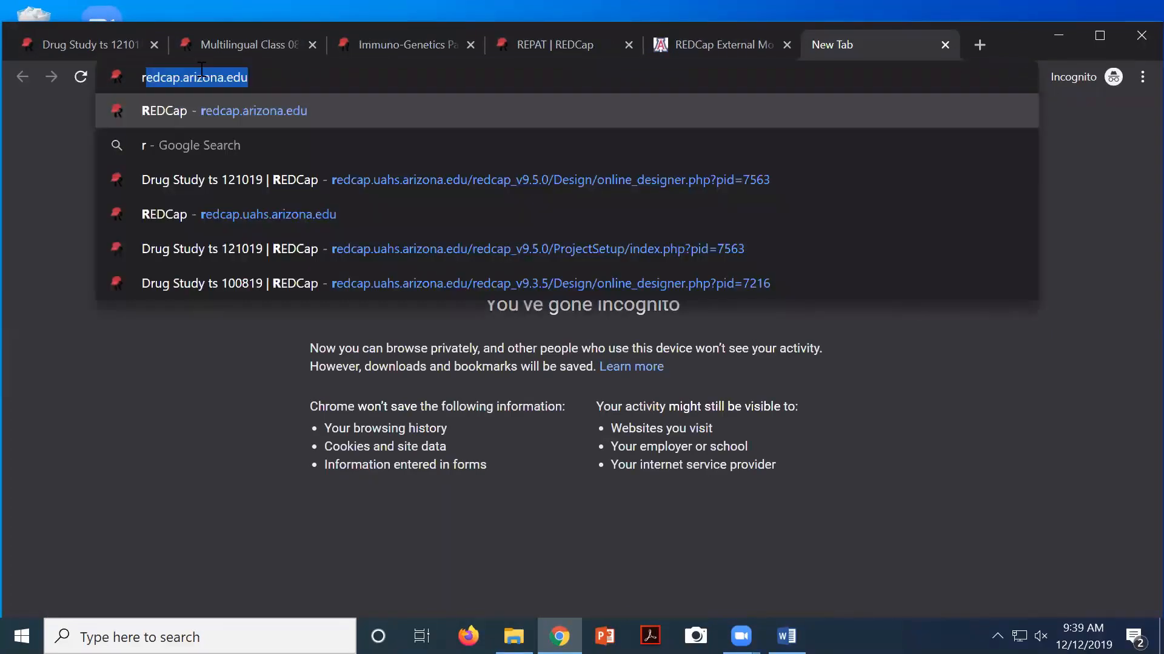
pyautogui.press('Return')
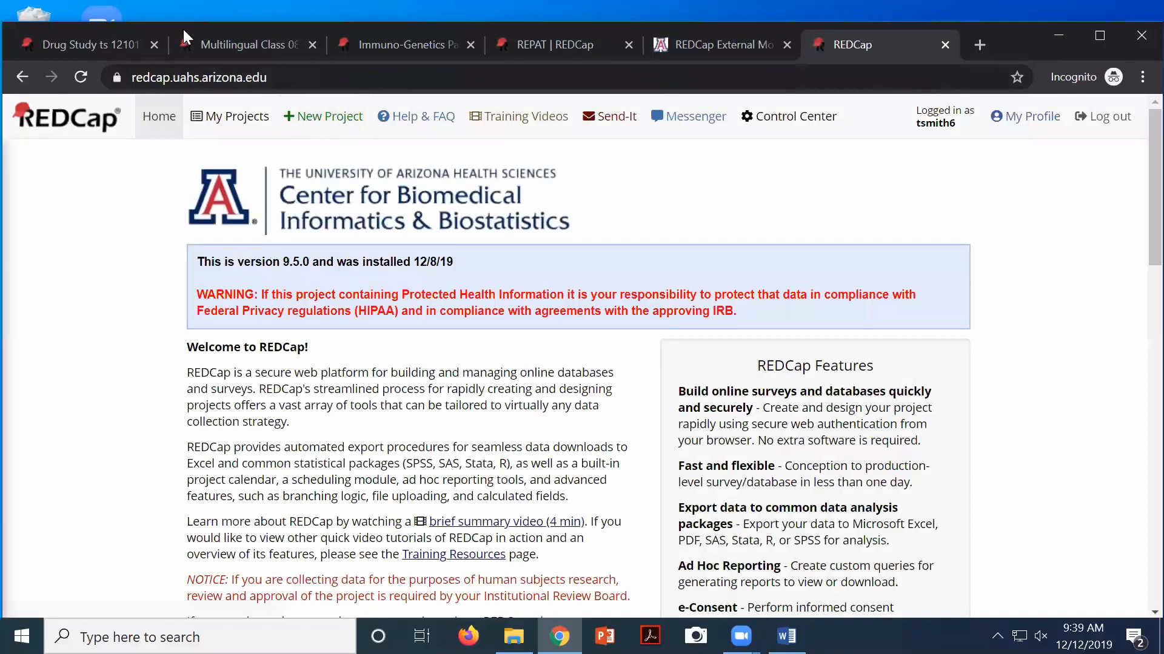
pyautogui.click(334, 118)
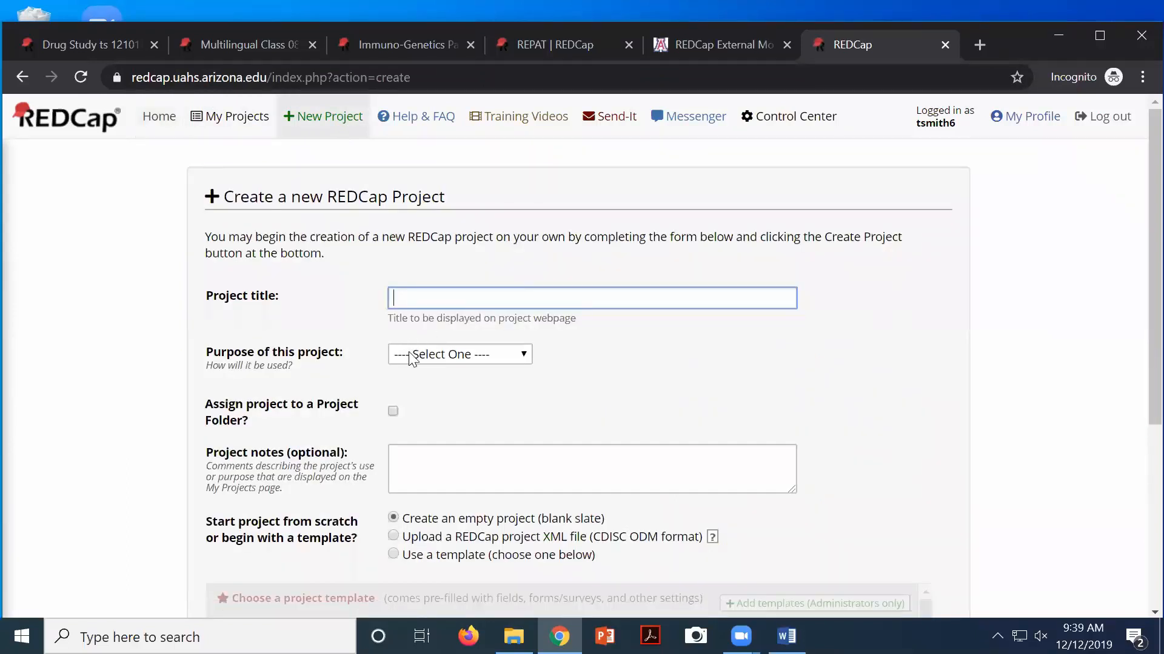
pyautogui.scroll(-10, 412, 355)
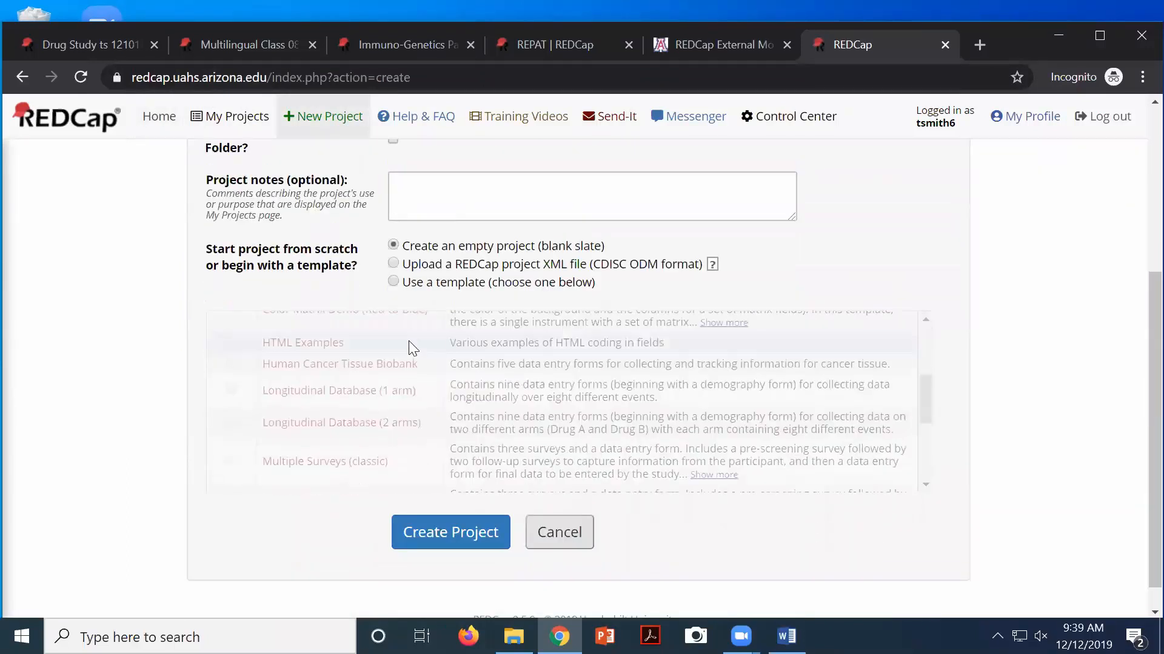
pyautogui.scroll(2, 412, 348)
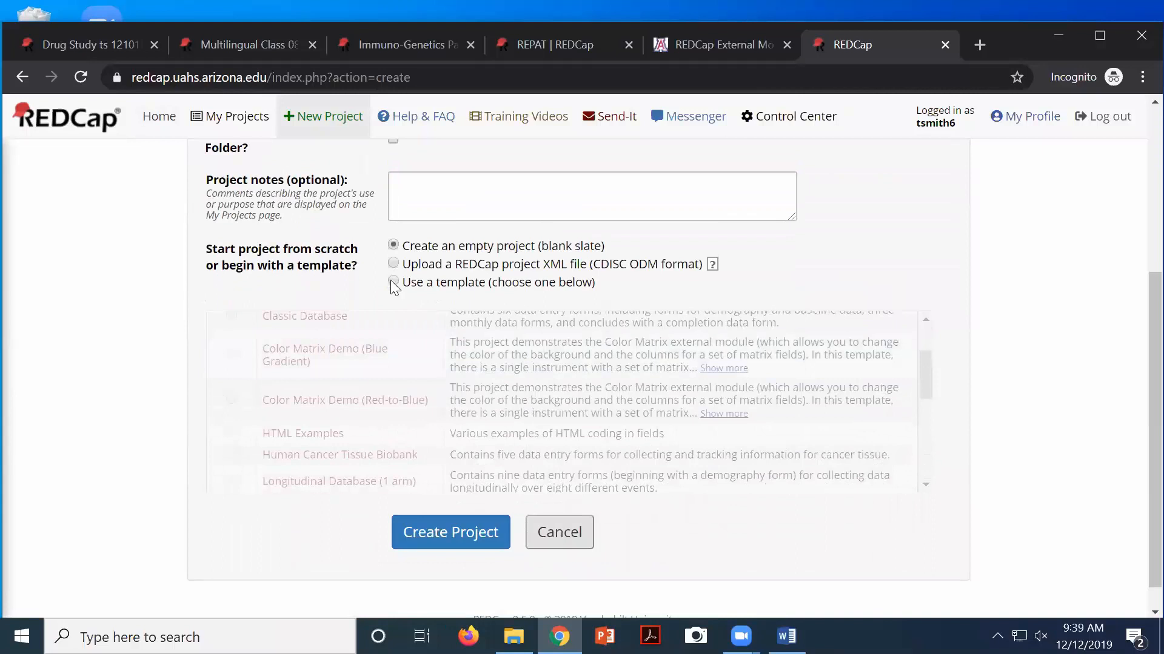
# Choose 'Use a template', browse the templates including HTML Examples, and go to My Projects
pyautogui.click(393, 282)
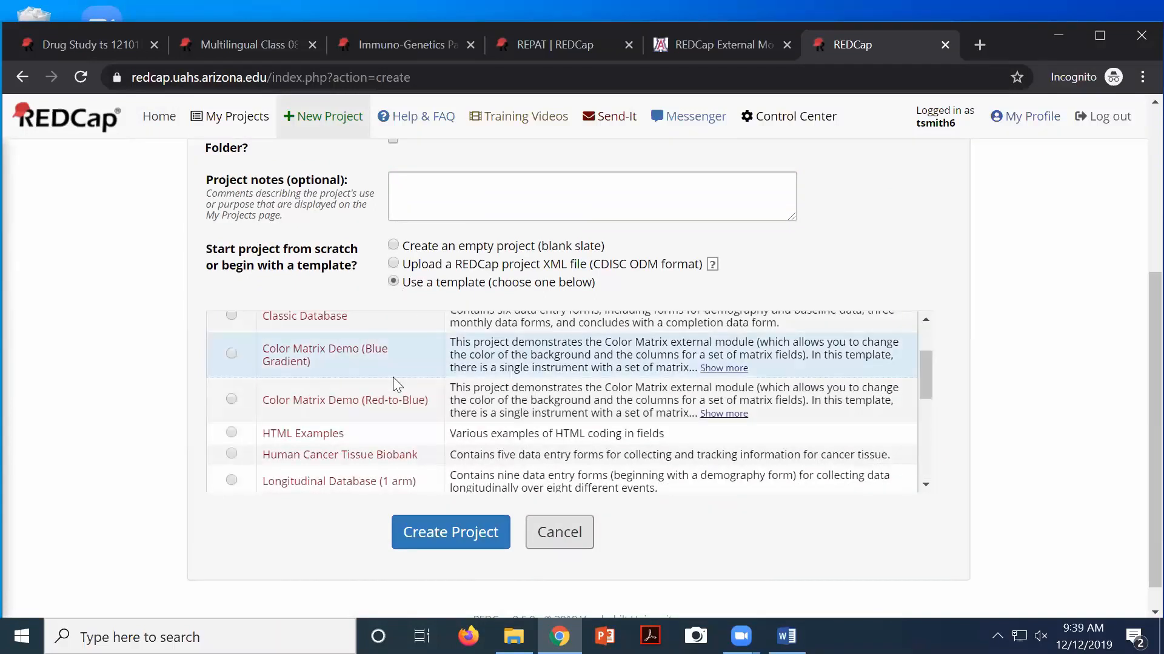
pyautogui.scroll(2, 394, 381)
pyautogui.scroll(-3, 396, 386)
pyautogui.scroll(3, 394, 382)
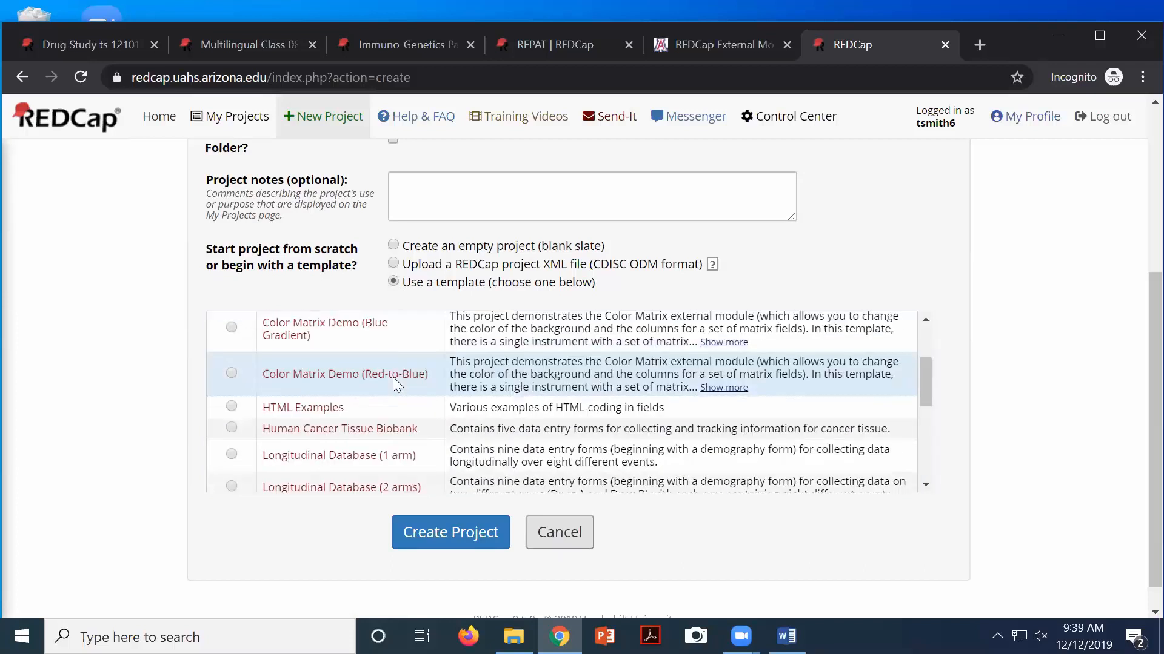
pyautogui.scroll(-2, 394, 382)
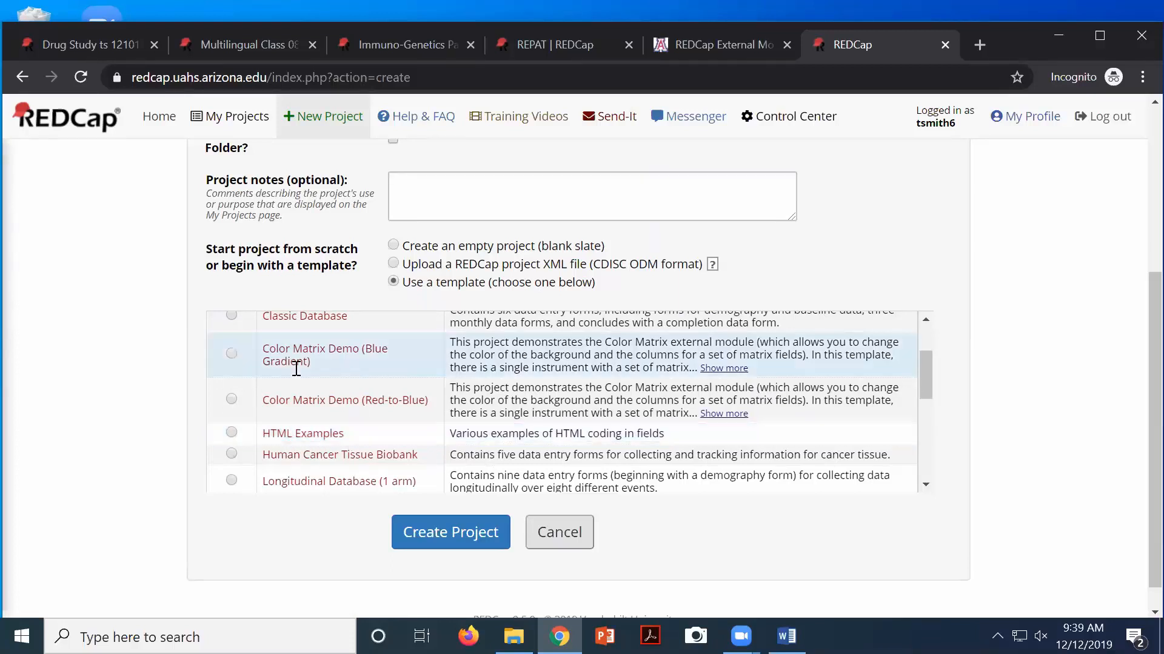
pyautogui.scroll(2, 292, 361)
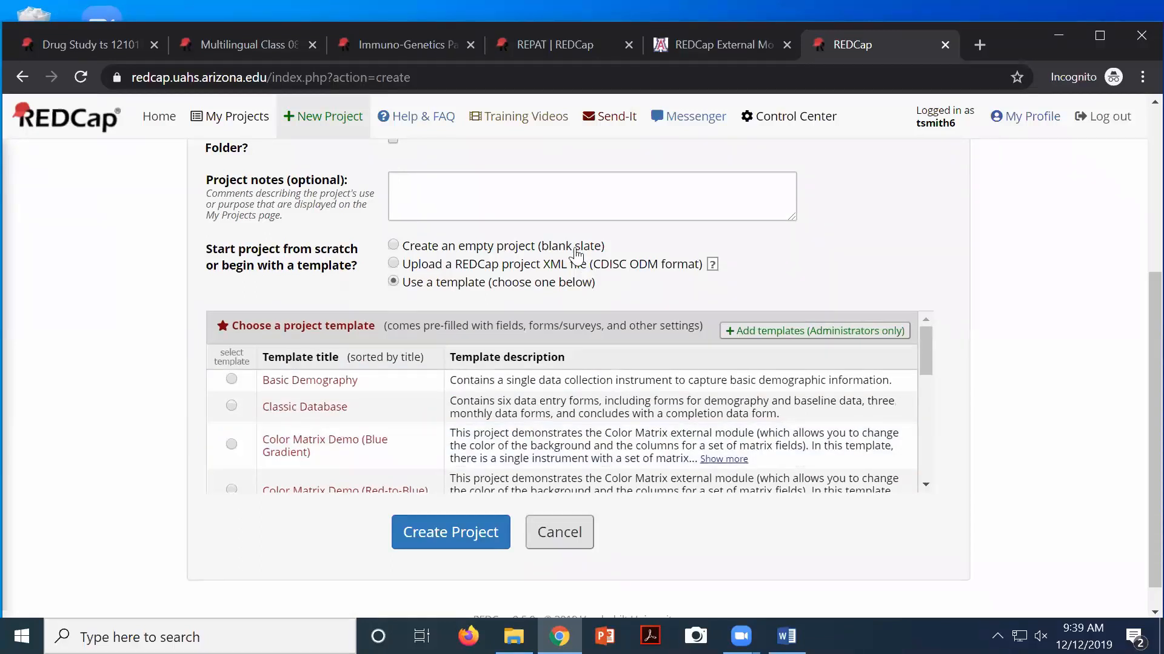
pyautogui.scroll(4, 572, 254)
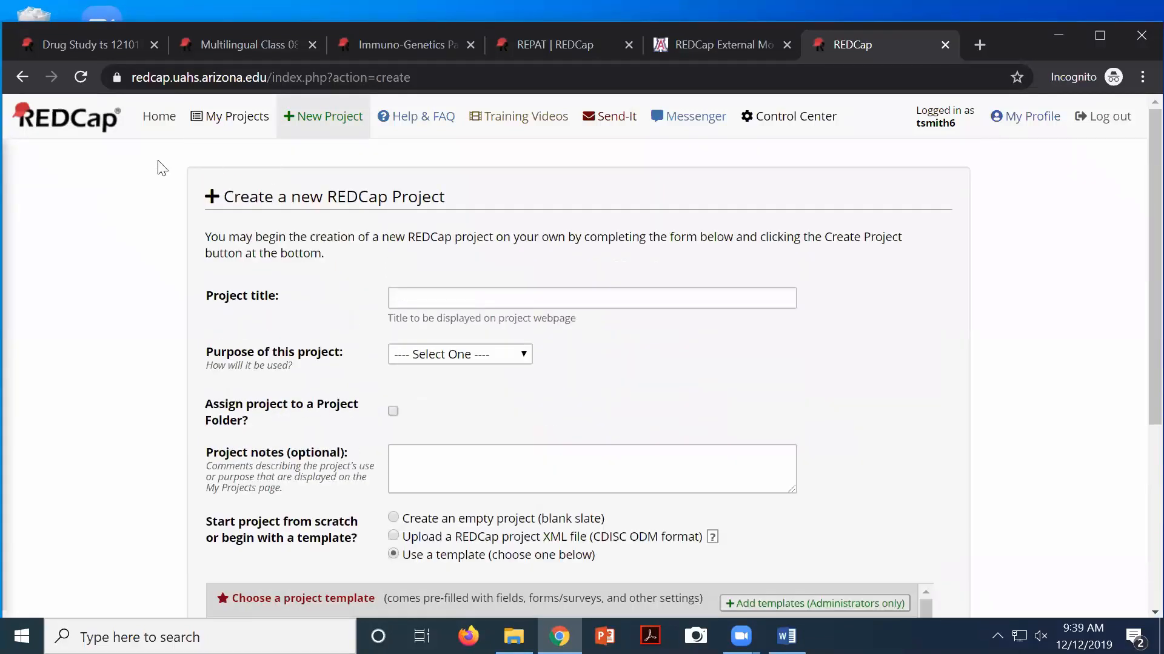
pyautogui.click(209, 118)
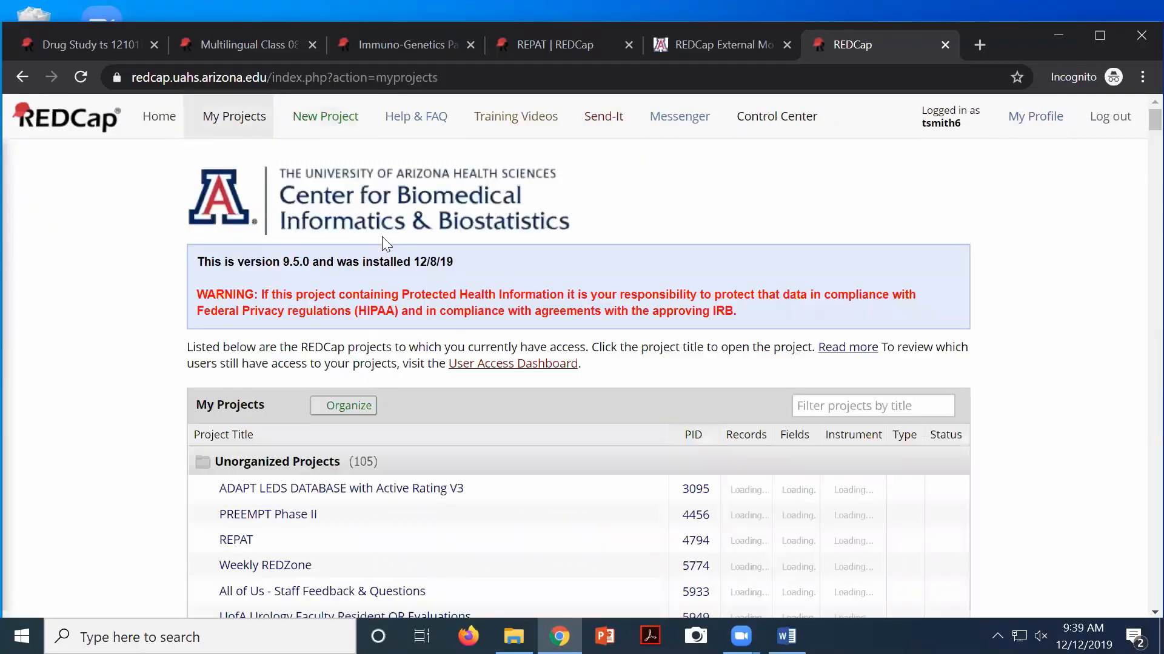
# Filter projects by 'html', open the html project, and view its Online Designer
pyautogui.click(811, 399)
pyautogui.write('ht')
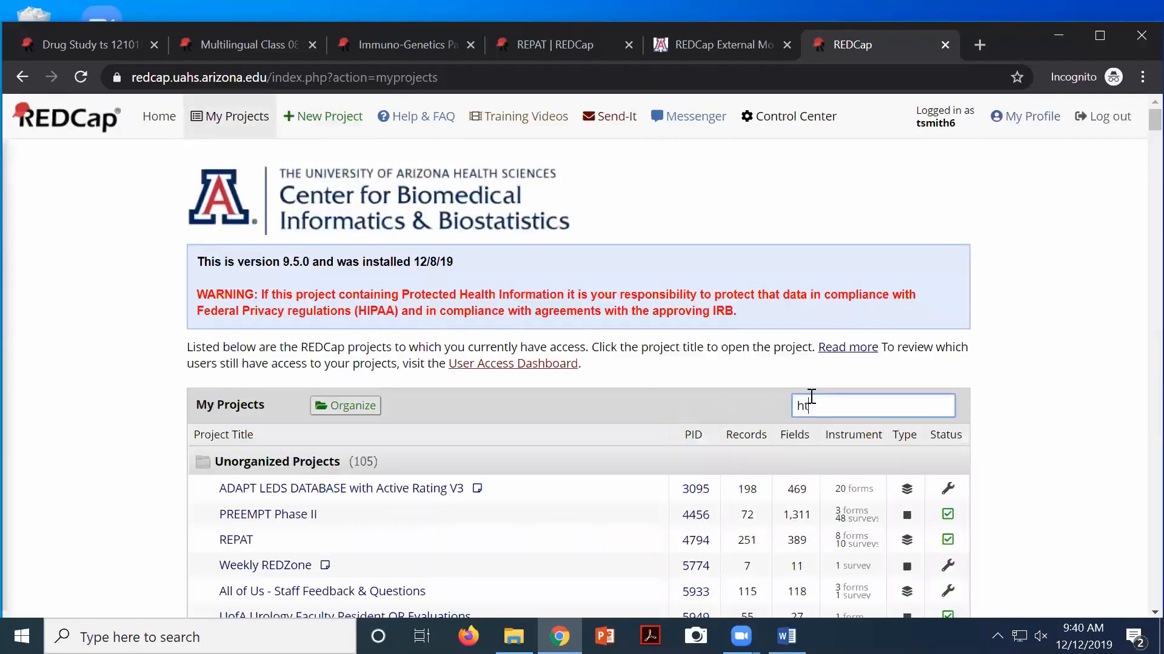
pyautogui.write('ml')
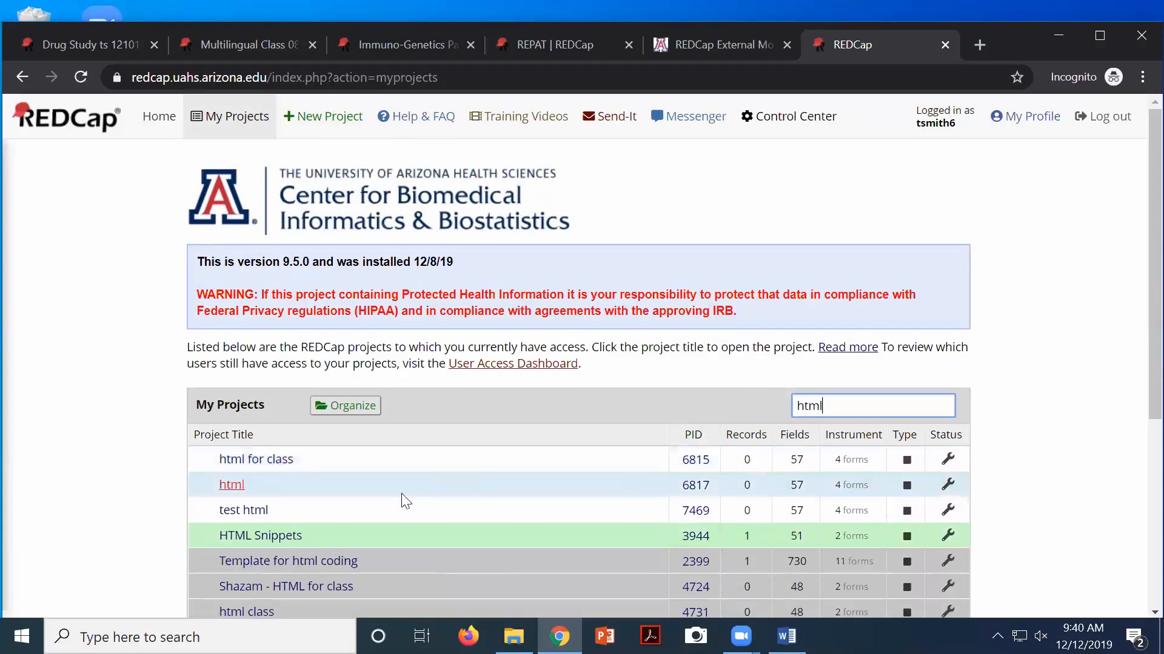
pyautogui.click(237, 486)
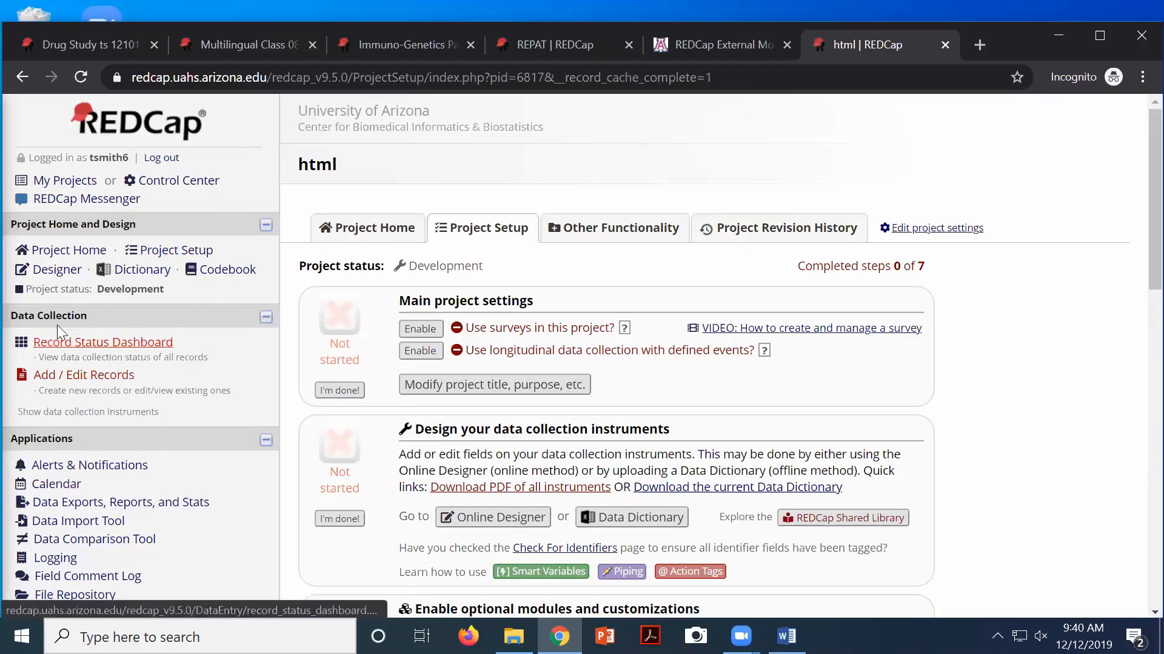
pyautogui.click(58, 276)
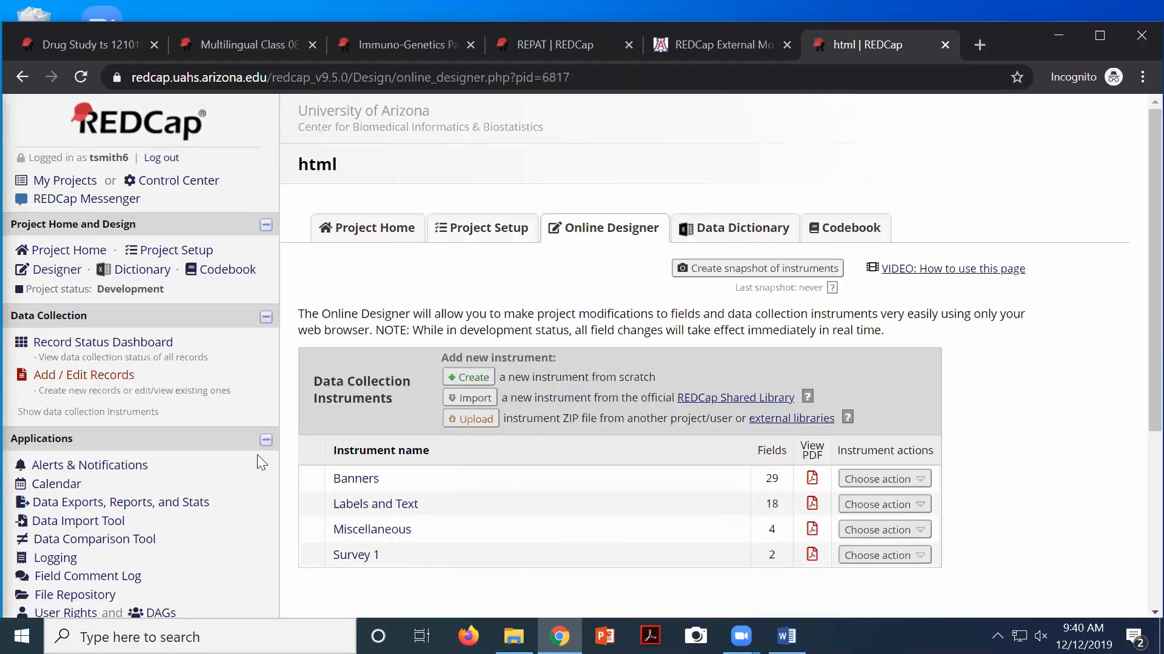
# Open the Banners instrument and scroll down to the info_question and info_service_request Information boxes
pyautogui.click(361, 482)
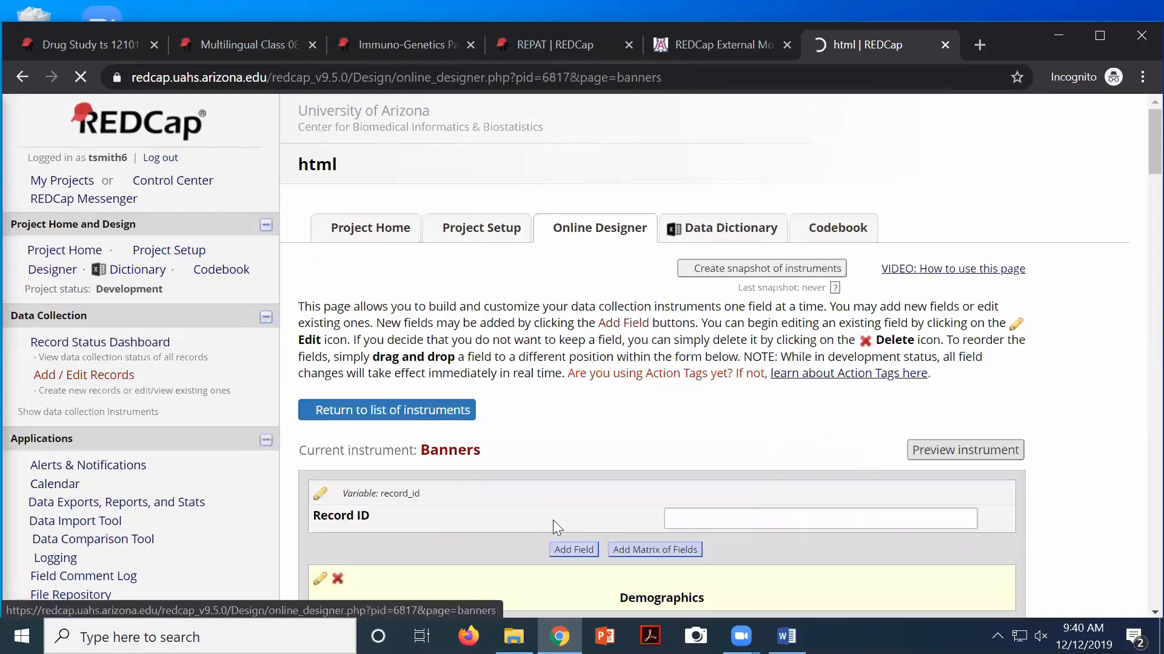
pyautogui.scroll(-3, 504, 454)
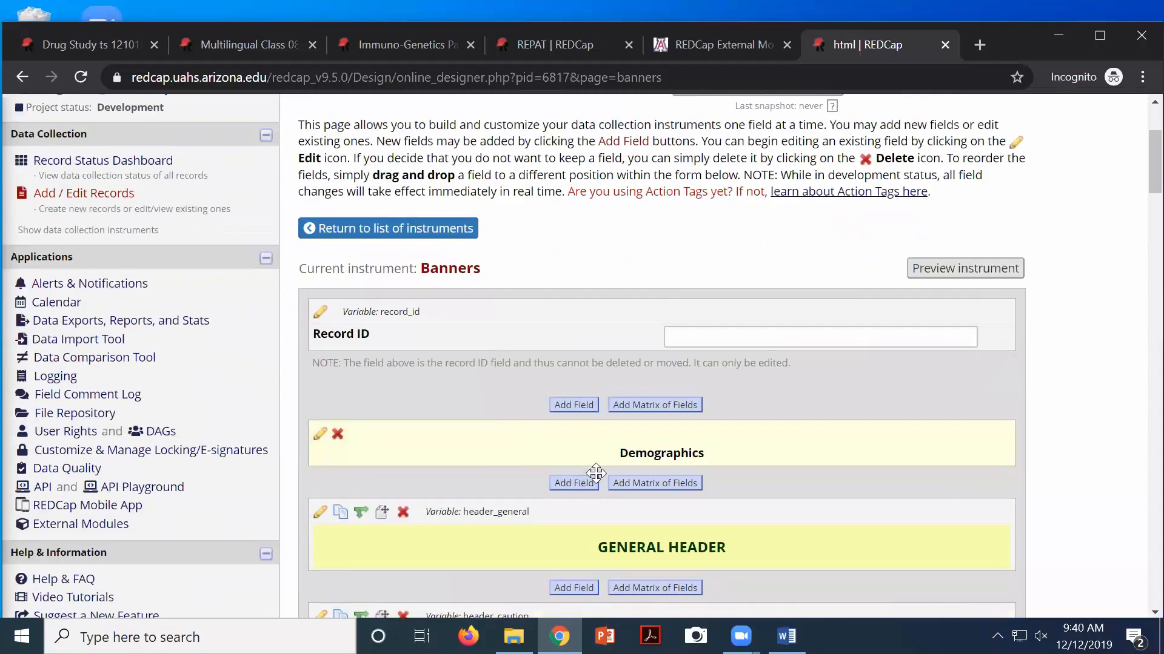
pyautogui.scroll(-1, 597, 473)
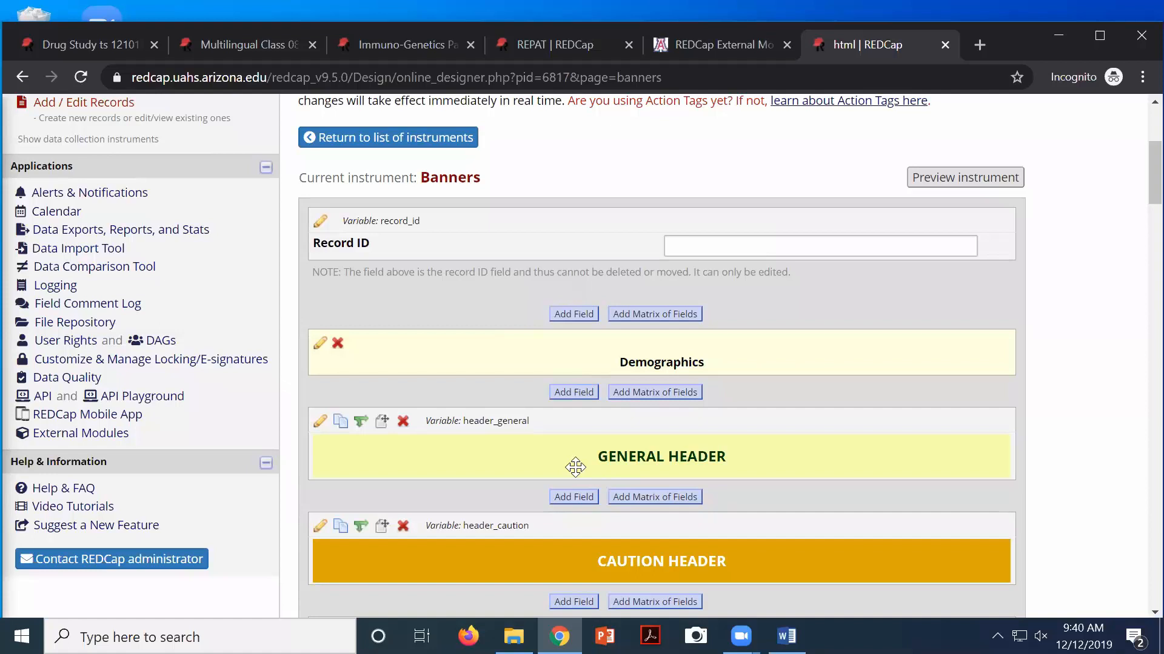
pyautogui.scroll(-2, 579, 468)
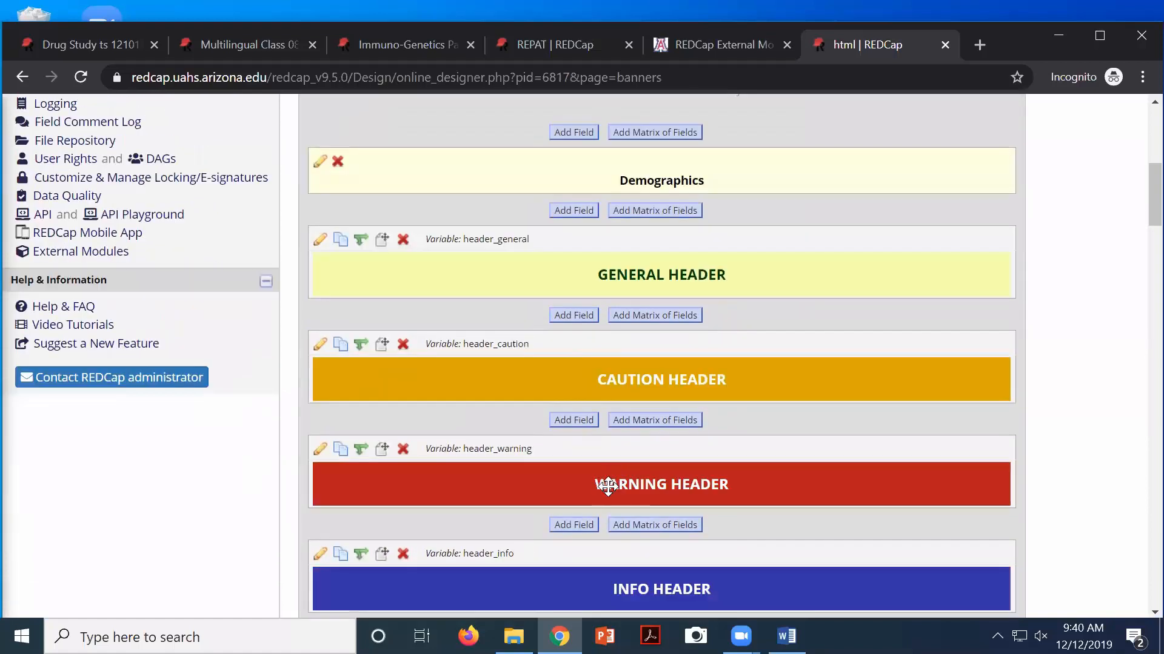
pyautogui.scroll(-1, 609, 485)
pyautogui.scroll(-3, 624, 531)
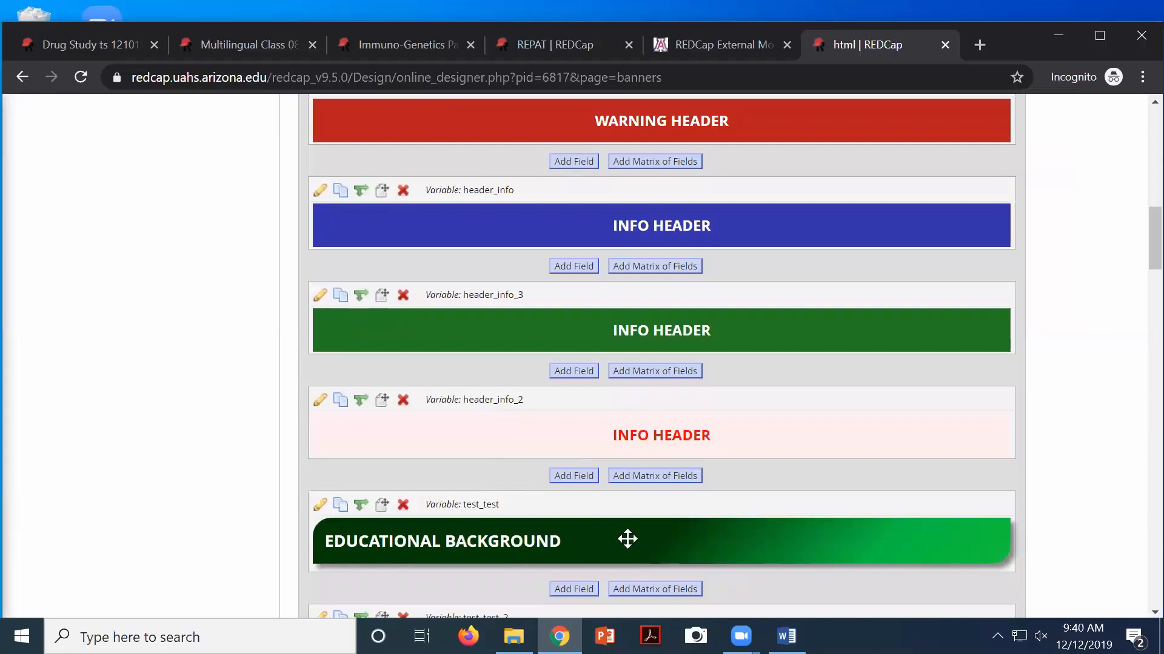
pyautogui.scroll(-1, 624, 538)
pyautogui.scroll(-2, 542, 499)
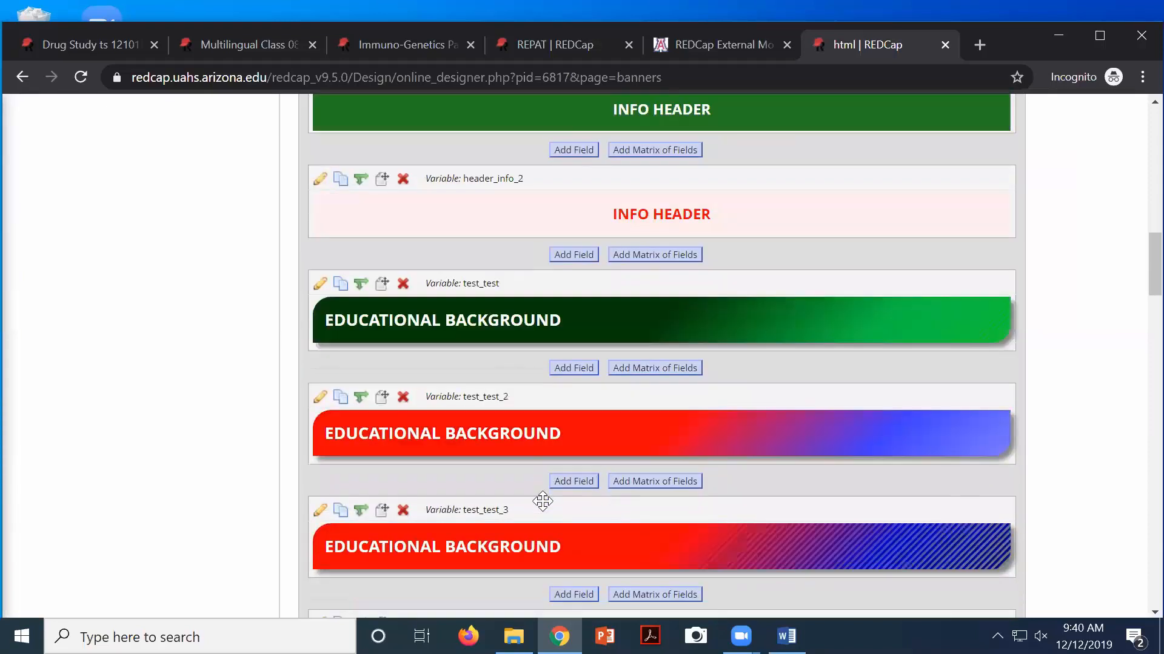
pyautogui.scroll(-3, 499, 457)
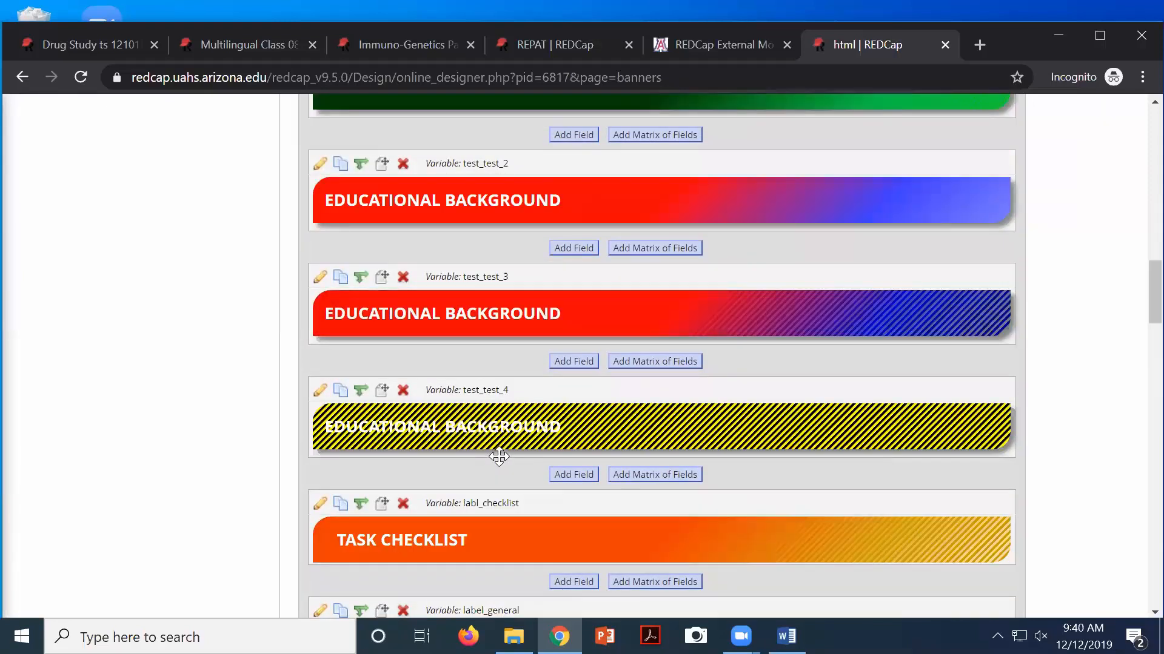
pyautogui.scroll(-2, 491, 472)
pyautogui.scroll(-5, 492, 472)
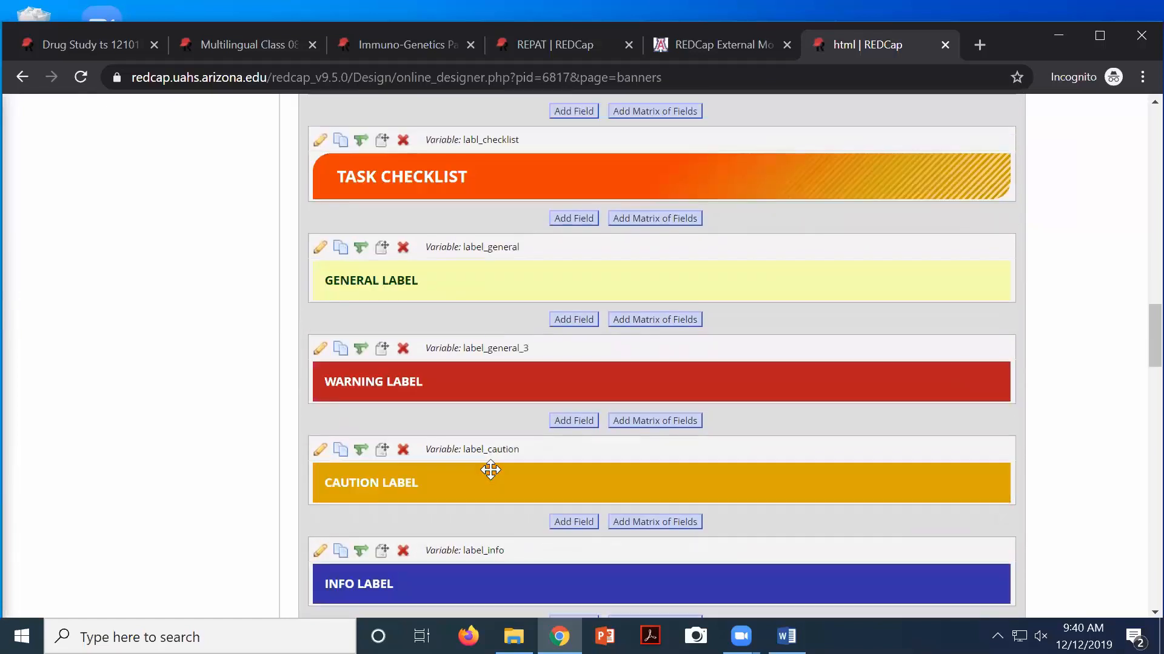
pyautogui.scroll(-3, 491, 470)
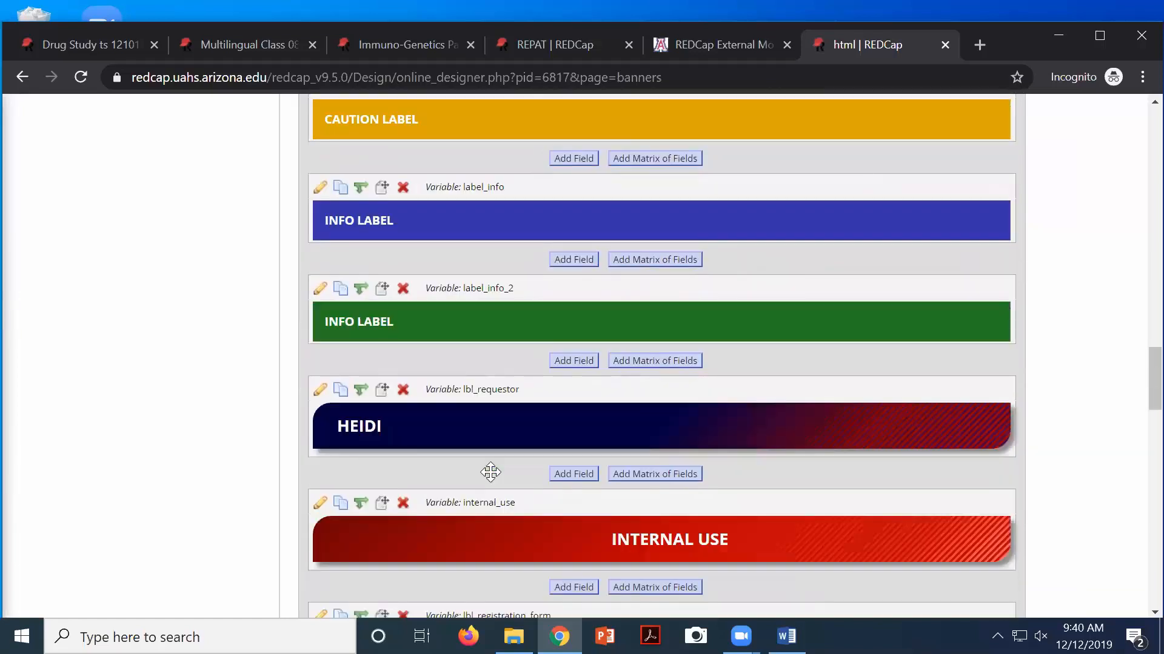
pyautogui.scroll(-7, 491, 473)
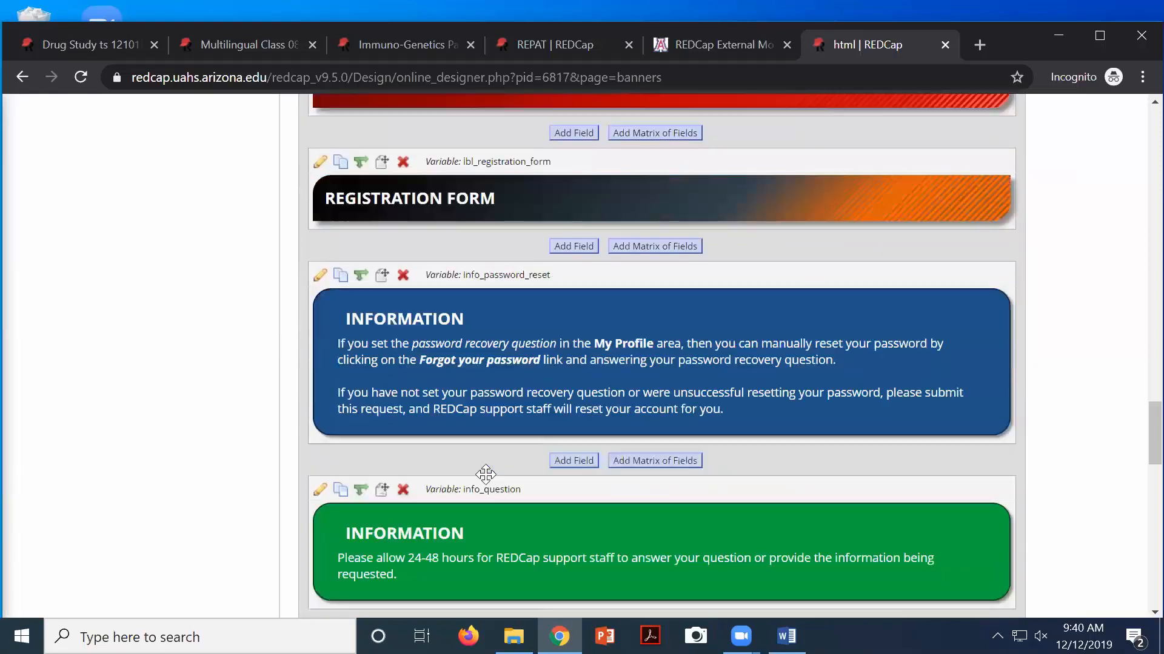
pyautogui.scroll(-4, 485, 473)
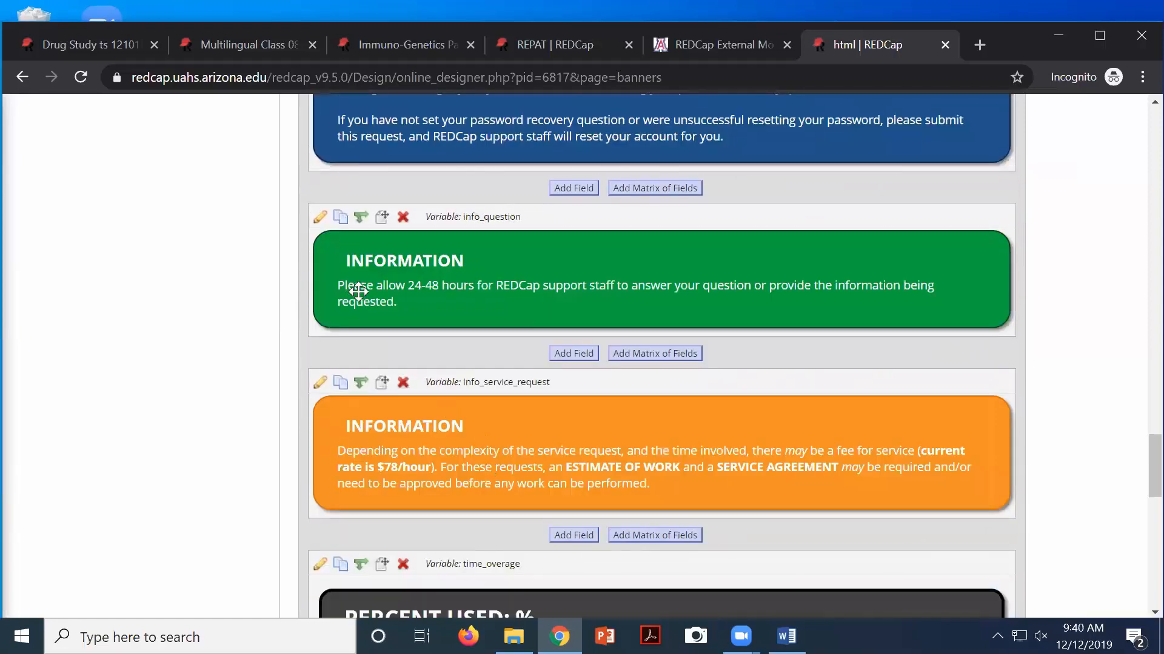
pyautogui.scroll(6, 358, 292)
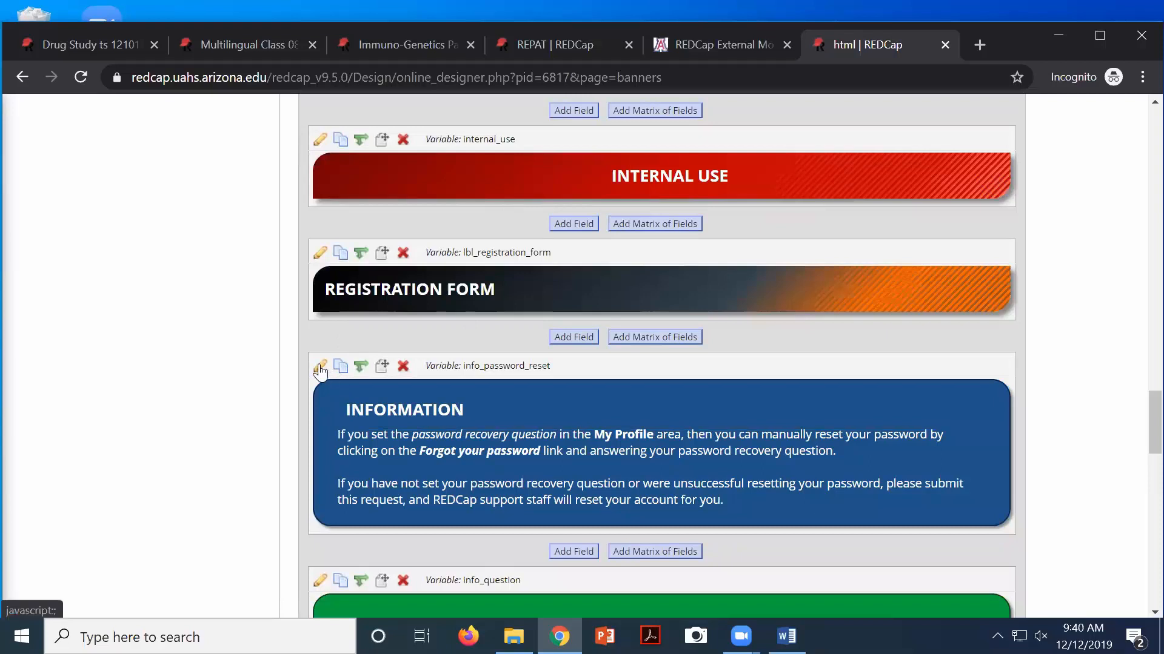
# Inspect the info_password_reset label HTML, including its password recovery sentence, cancelling the editor both times
pyautogui.click(320, 368)
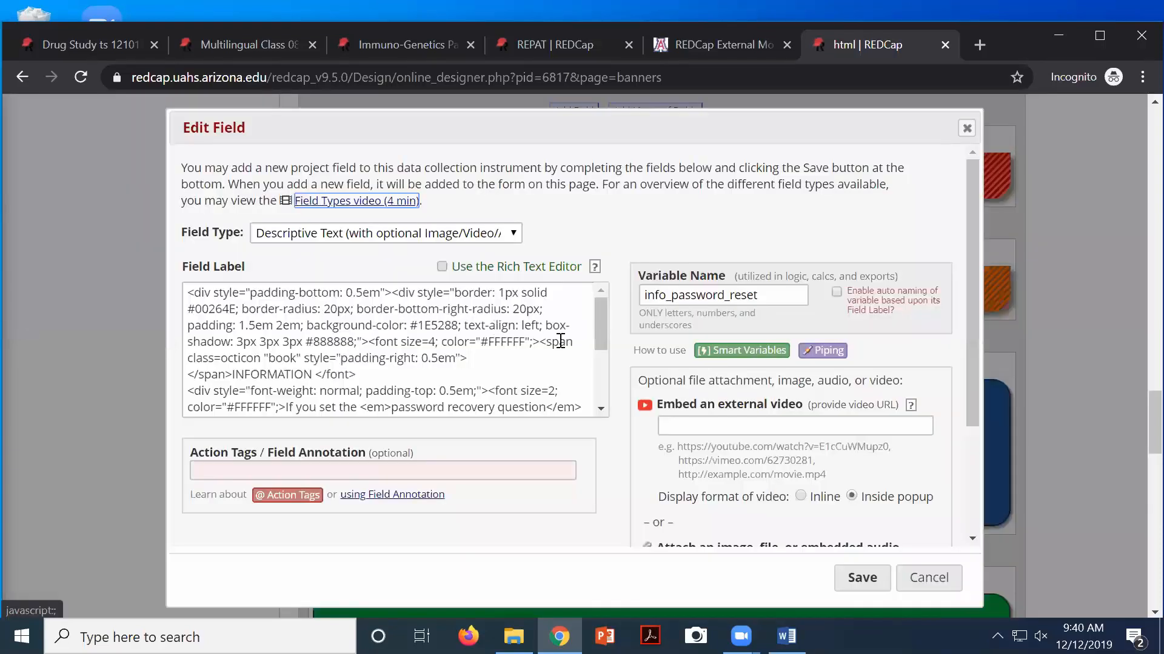
pyautogui.moveTo(599, 331); pyautogui.dragTo(509, 343)
pyautogui.moveTo(596, 336); pyautogui.dragTo(606, 374)
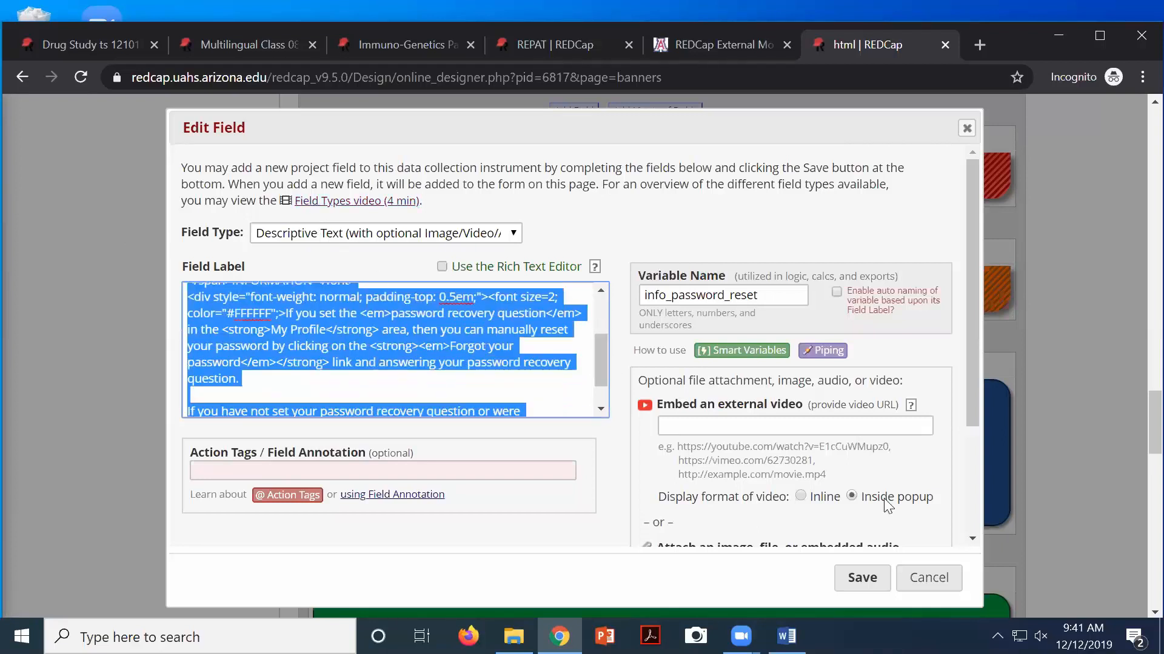
pyautogui.click(937, 578)
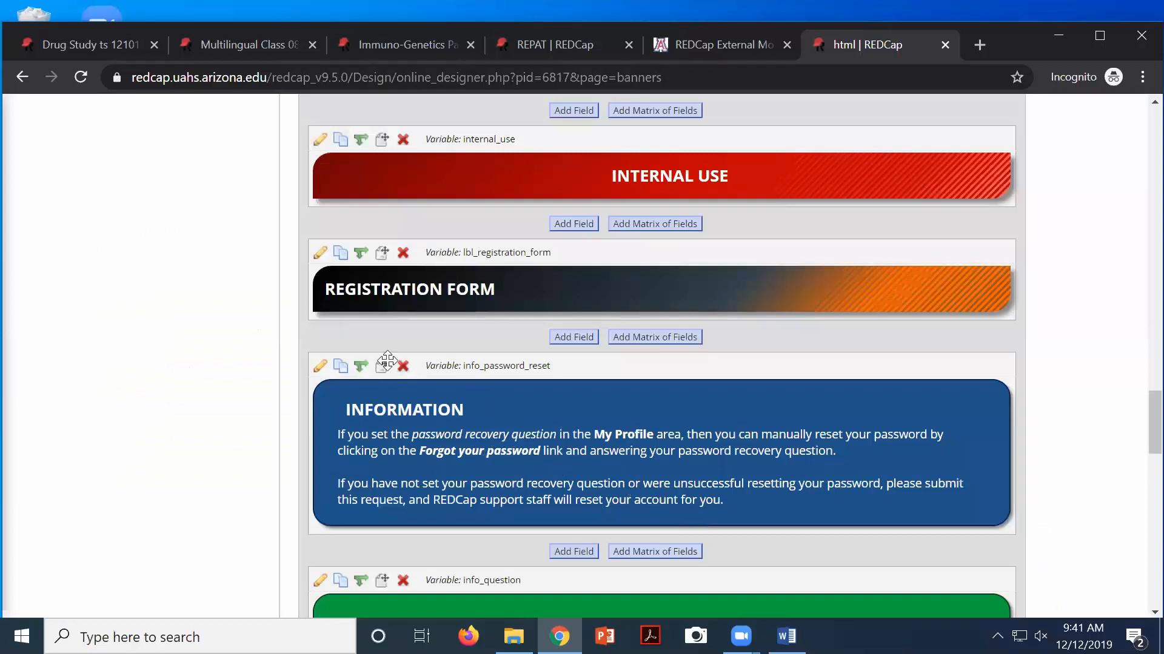
pyautogui.click(320, 367)
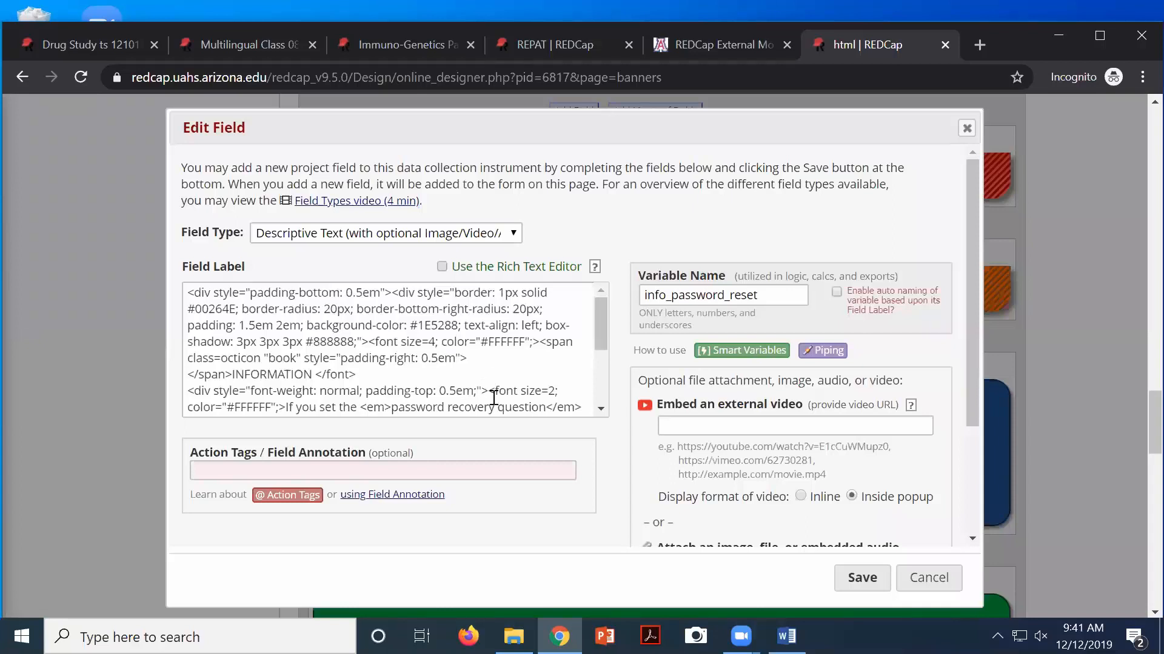
pyautogui.moveTo(603, 331); pyautogui.dragTo(601, 350)
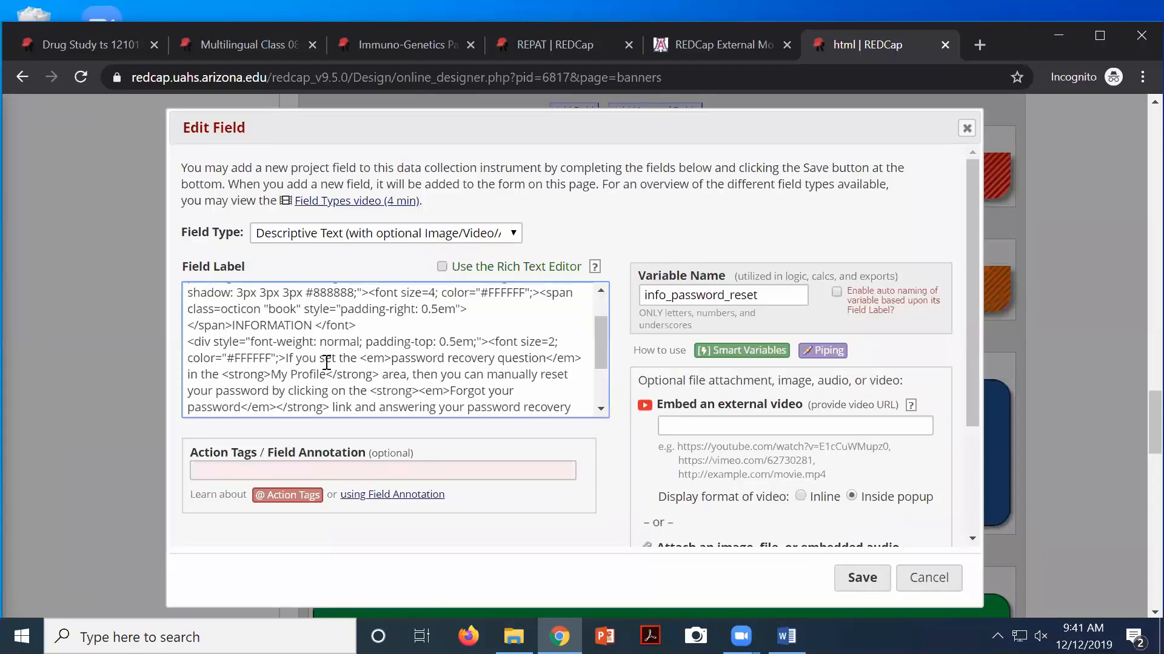
pyautogui.moveTo(288, 357); pyautogui.dragTo(416, 390)
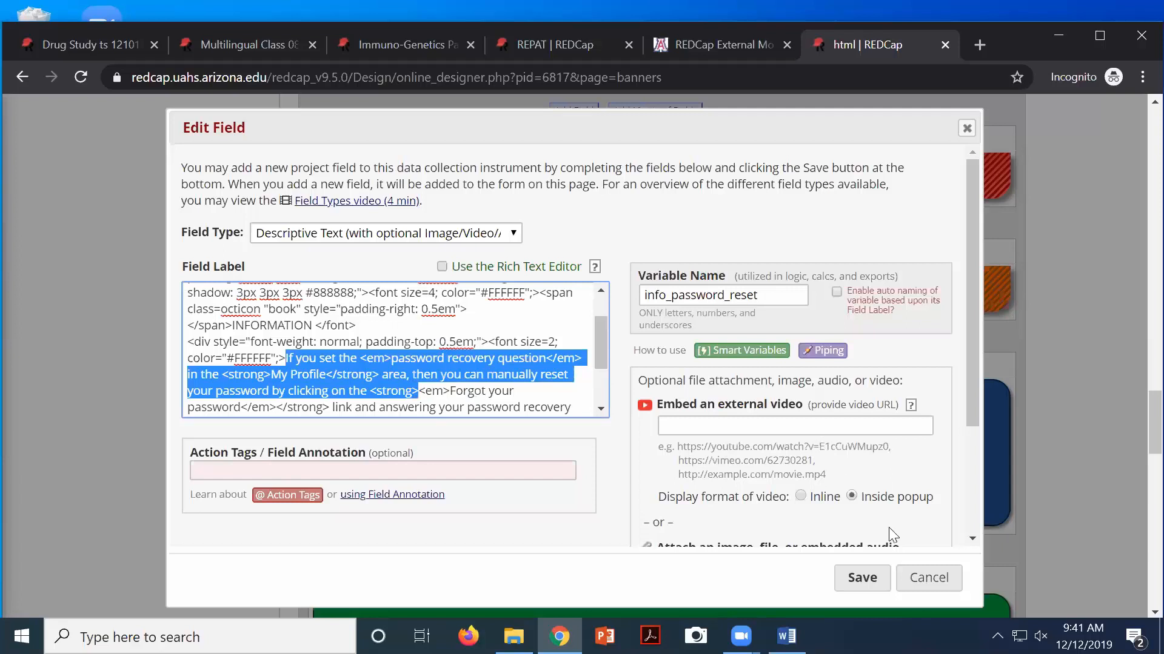
pyautogui.click(928, 580)
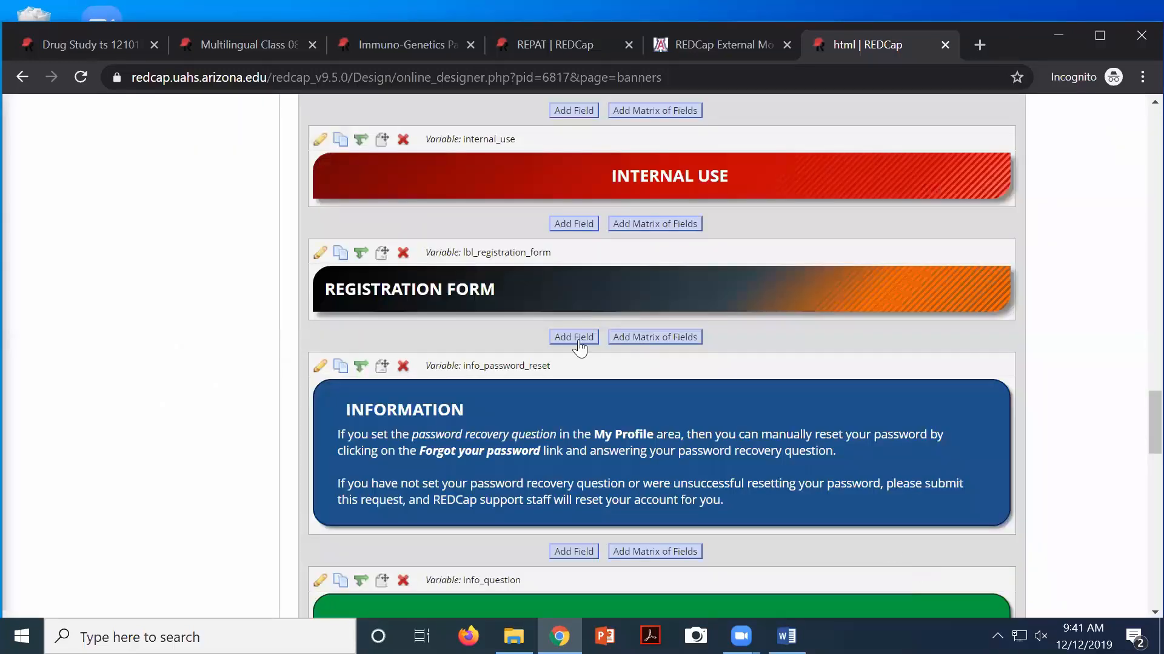
# Scroll back to the top of Banners and return to the Designer's instrument list
pyautogui.scroll(10, 579, 344)
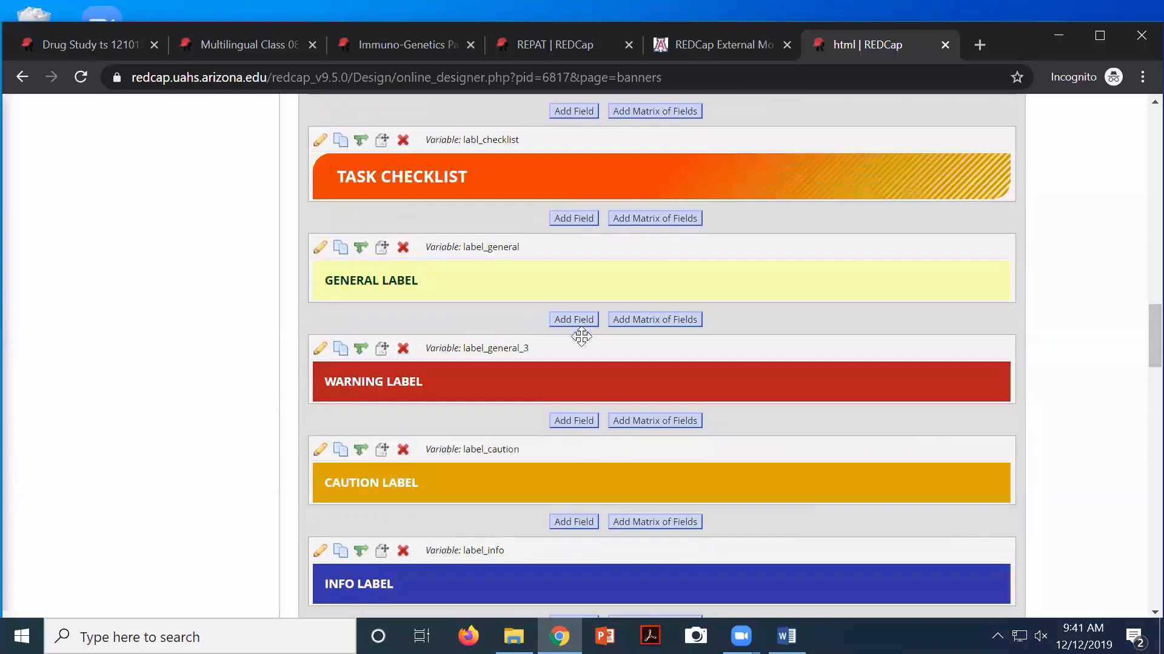
pyautogui.scroll(3, 585, 325)
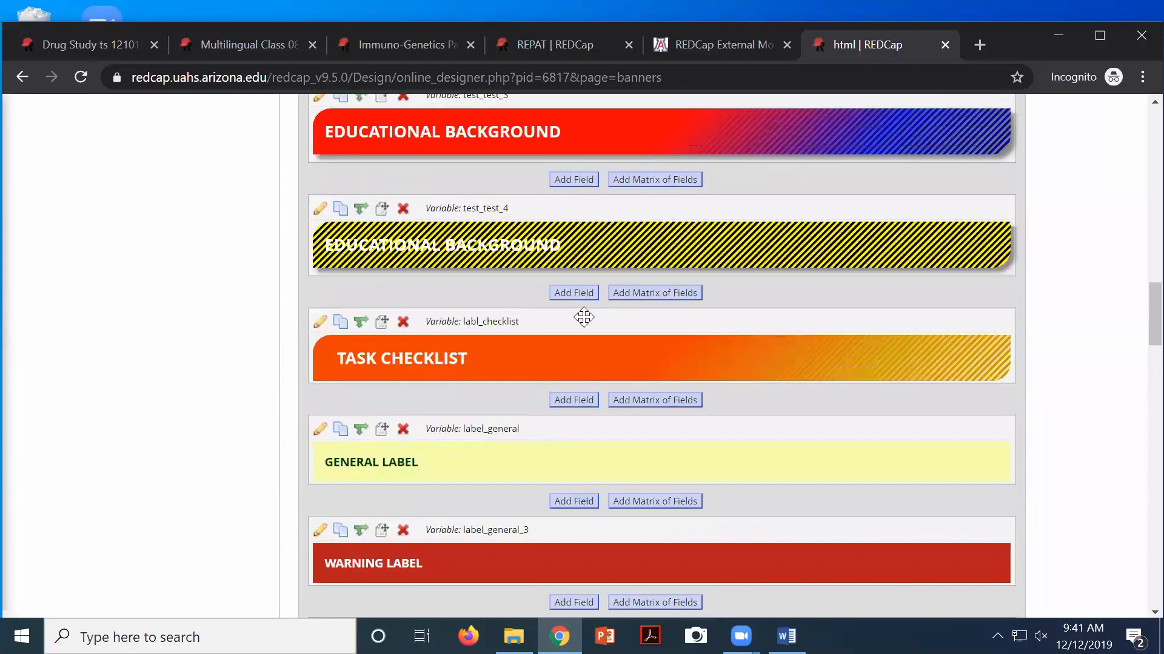
pyautogui.scroll(4, 584, 318)
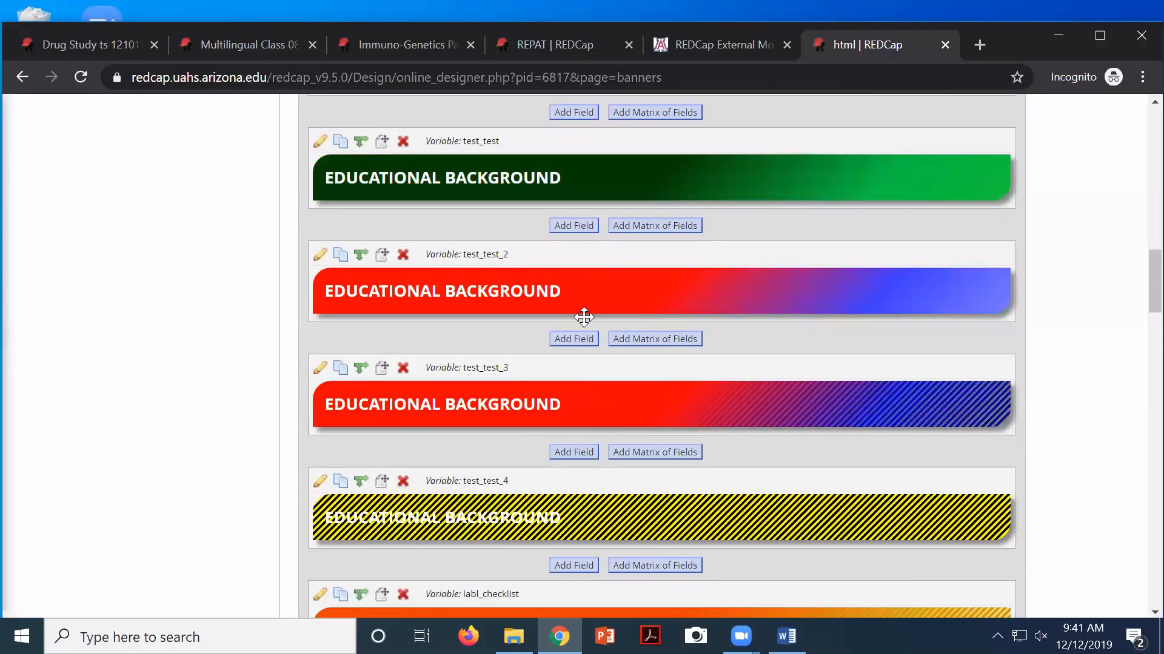
pyautogui.scroll(13, 583, 316)
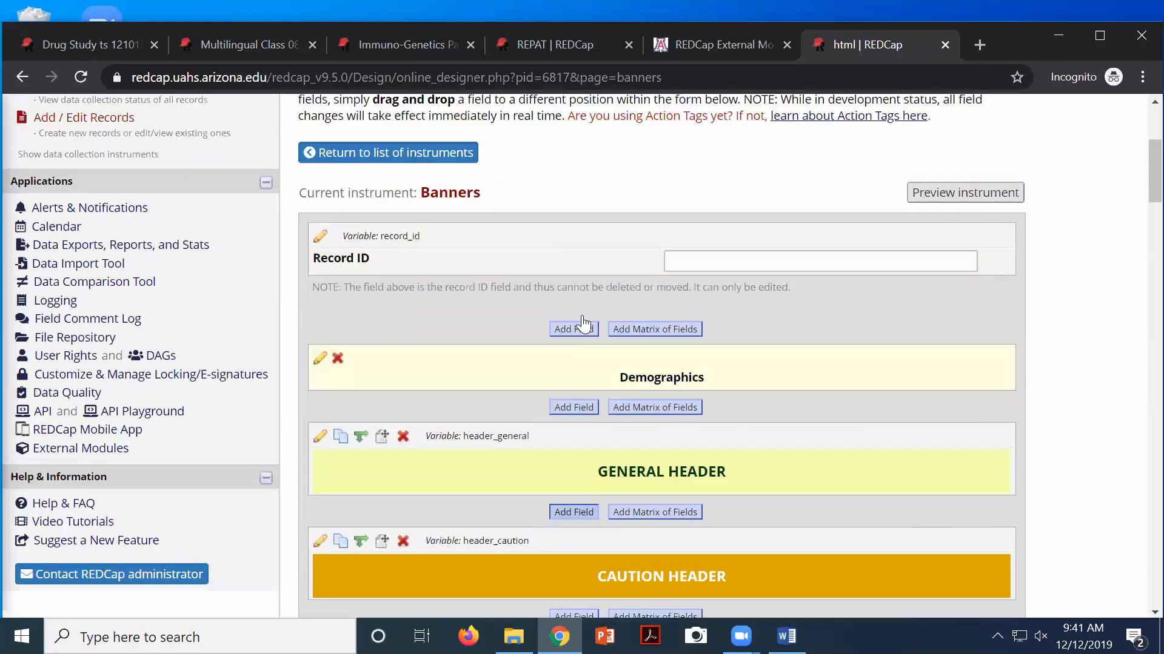
pyautogui.scroll(4, 583, 325)
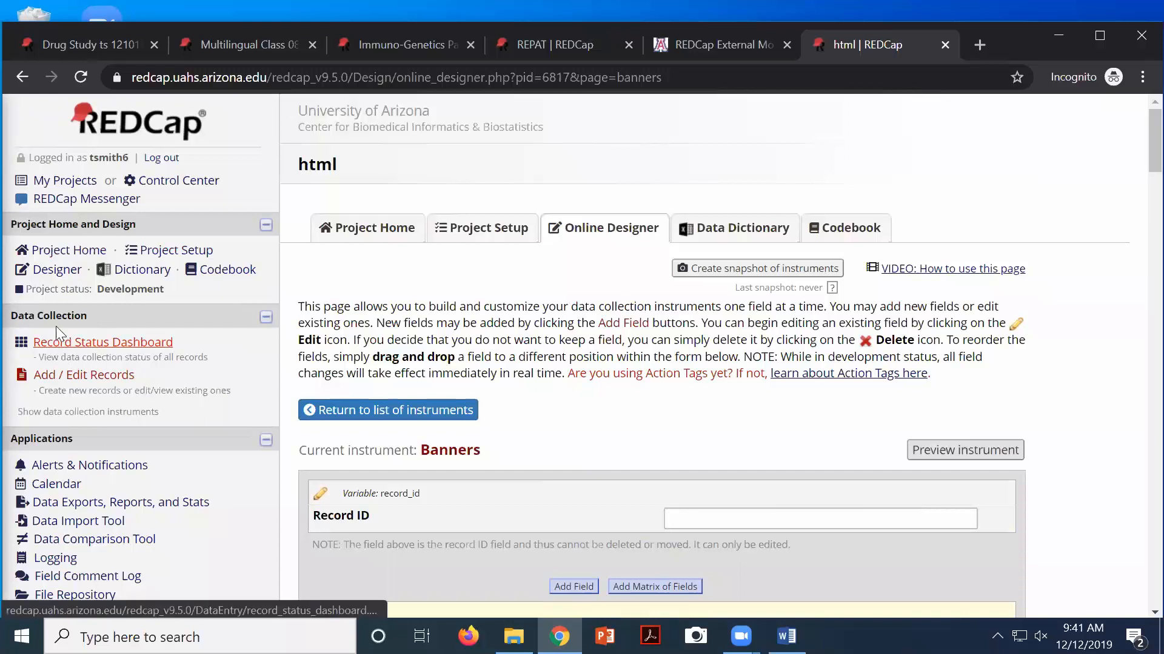
pyautogui.click(48, 271)
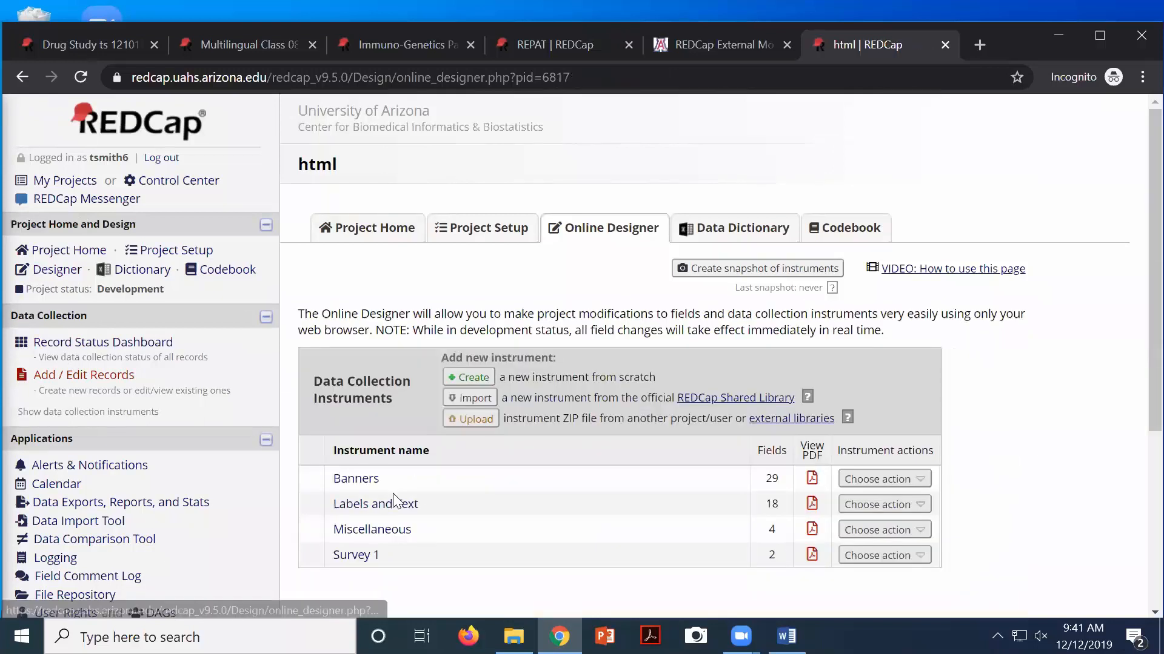
# In Labels and Text, inspect field_label_conditional_2's label HTML (padding-left 5em, color #1B5E20) without saving
pyautogui.click(404, 505)
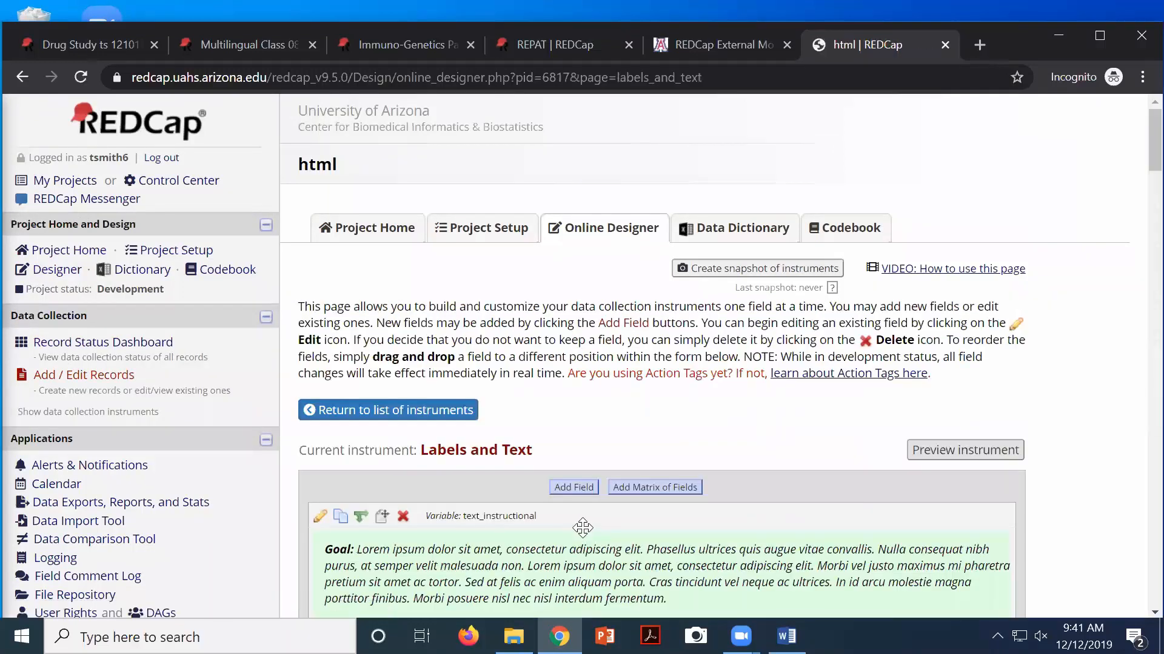
pyautogui.scroll(-4, 582, 528)
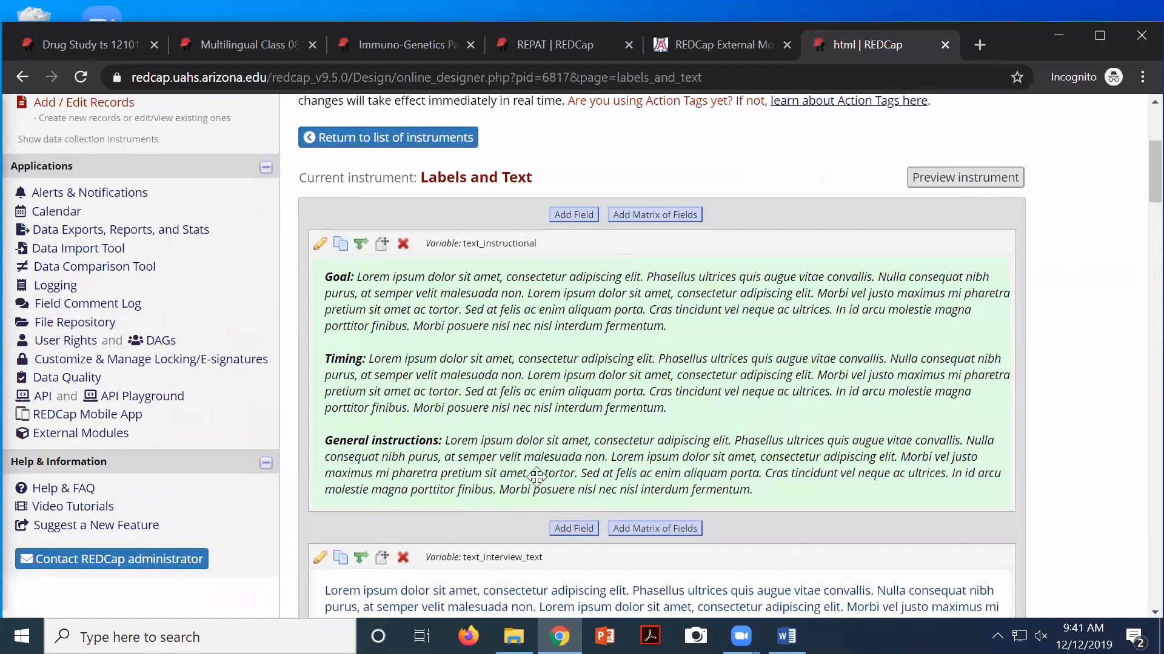
pyautogui.scroll(-3, 502, 435)
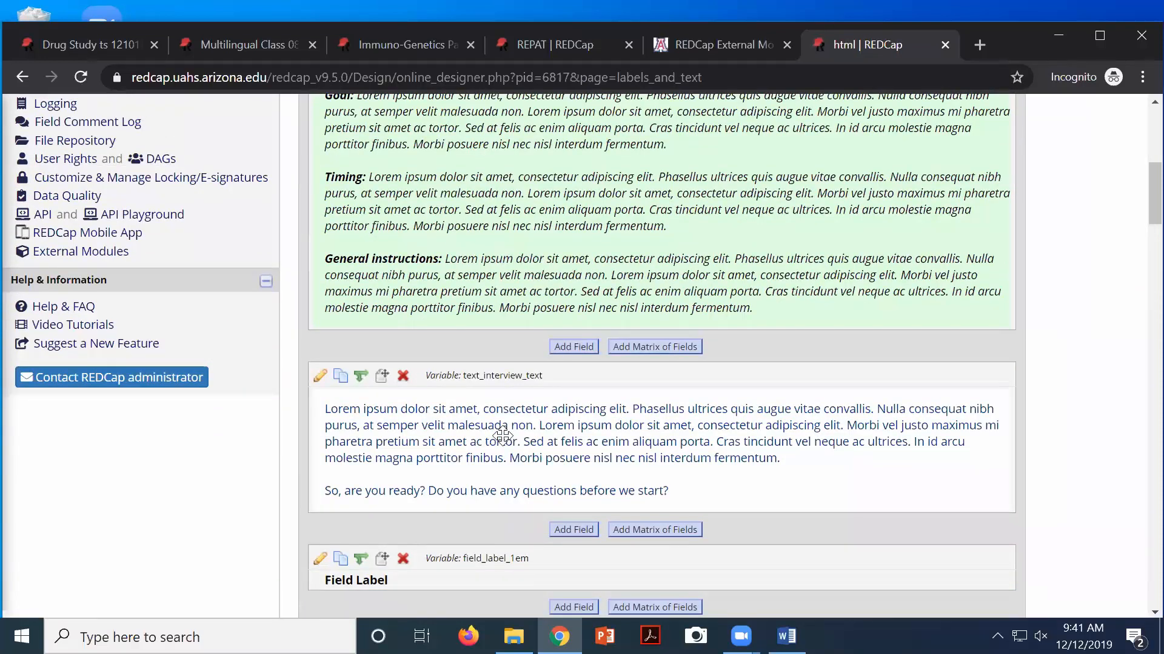
pyautogui.scroll(-1, 502, 435)
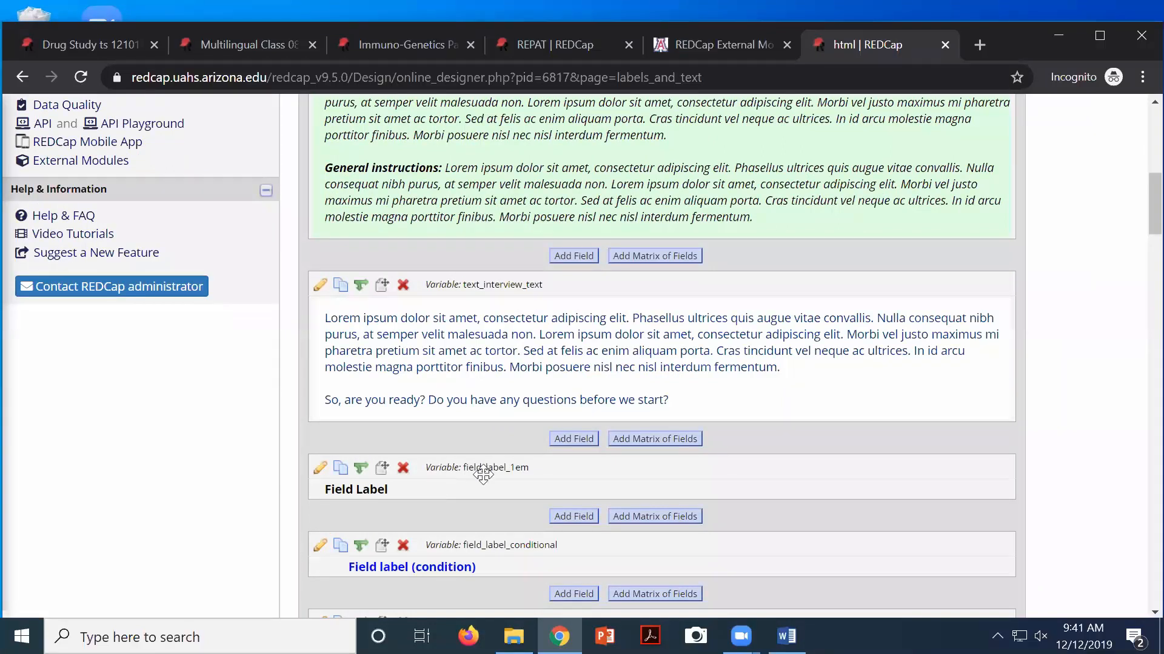
pyautogui.scroll(-1, 389, 567)
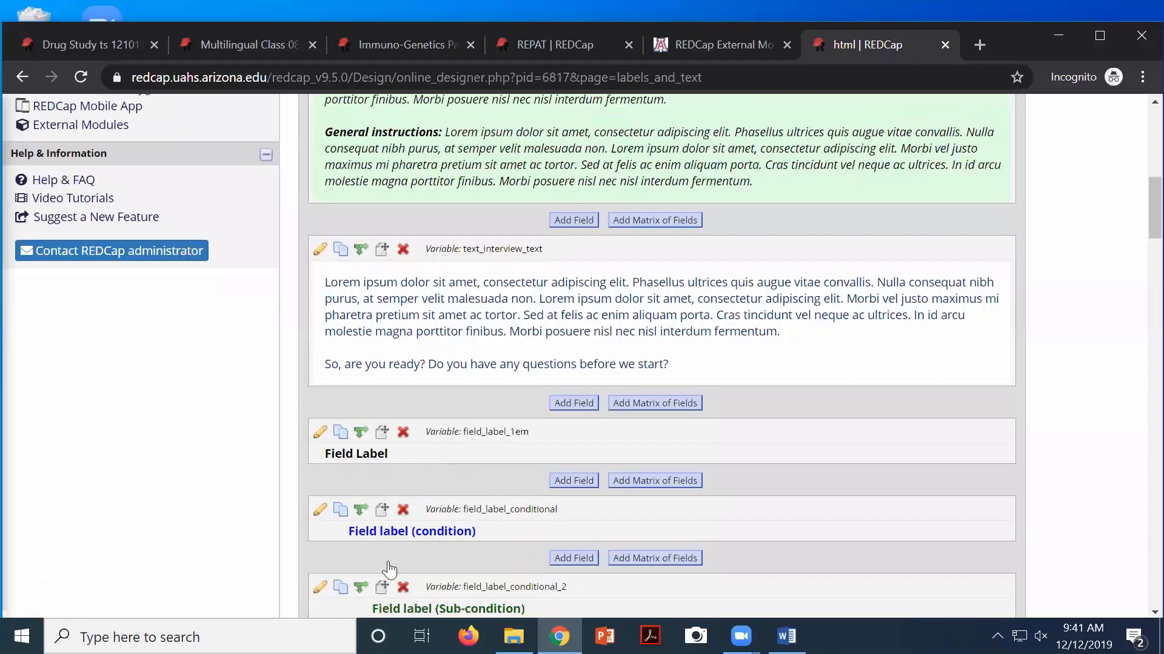
pyautogui.scroll(-2, 389, 567)
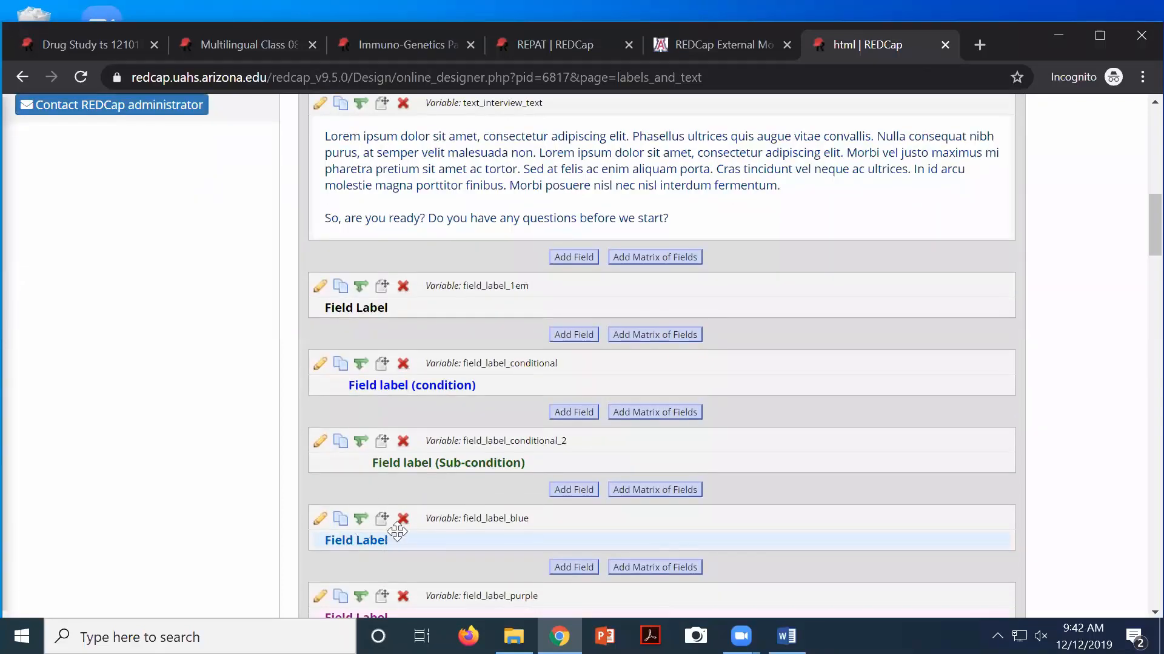
pyautogui.scroll(-3, 400, 534)
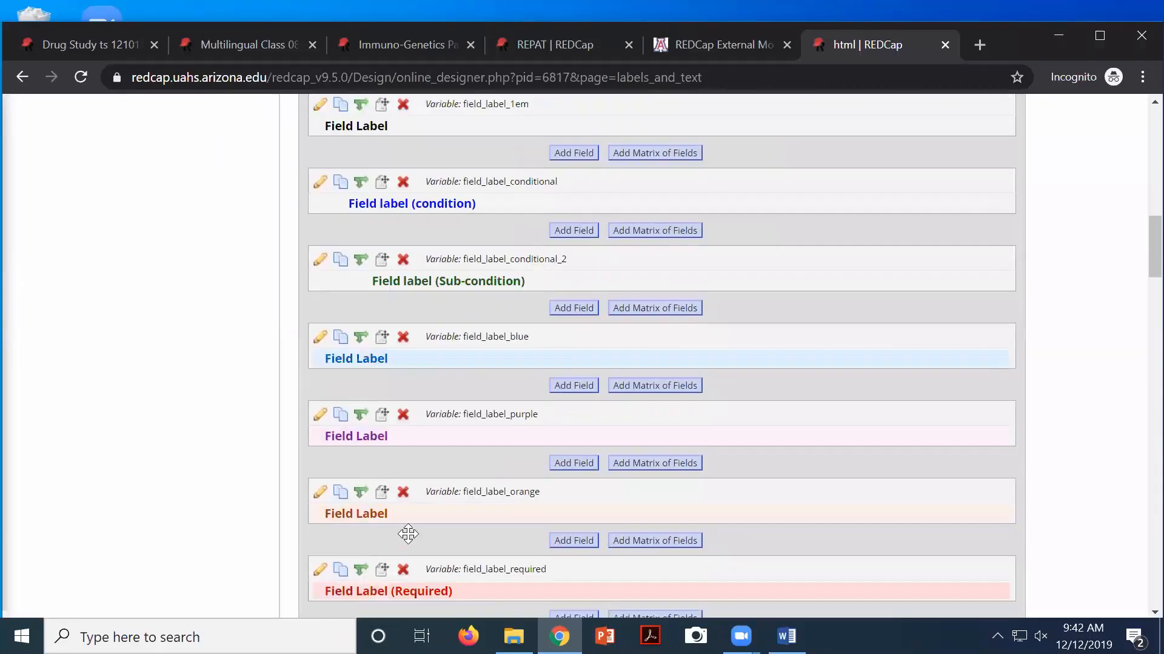
pyautogui.scroll(-1, 408, 534)
pyautogui.scroll(3, 408, 534)
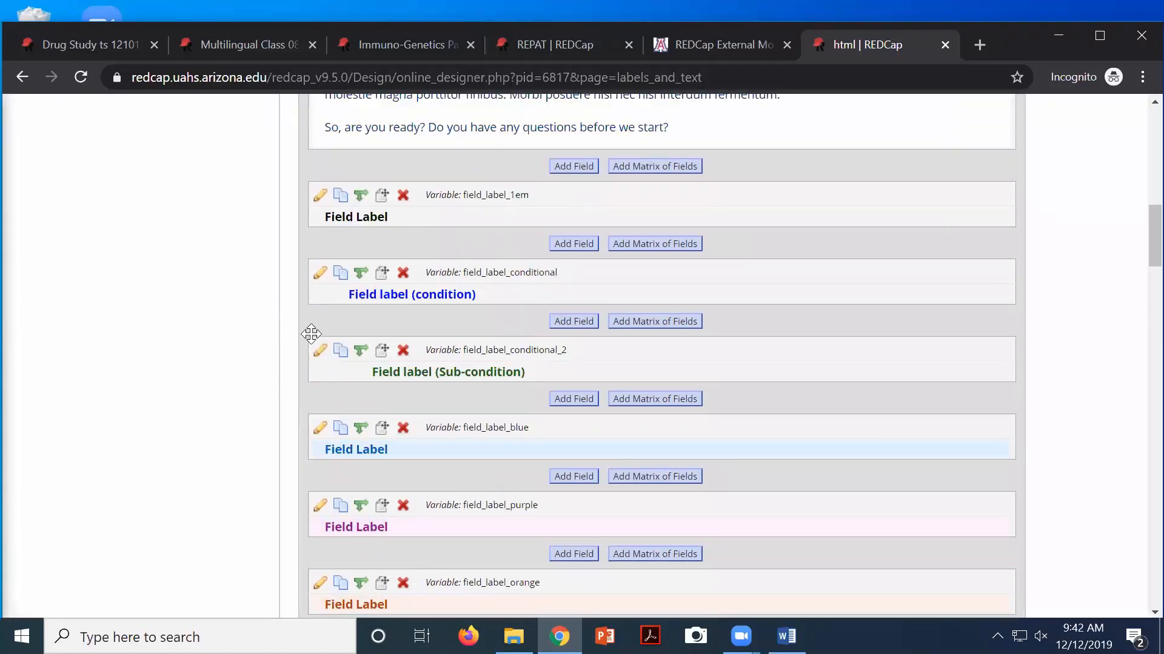
pyautogui.click(318, 357)
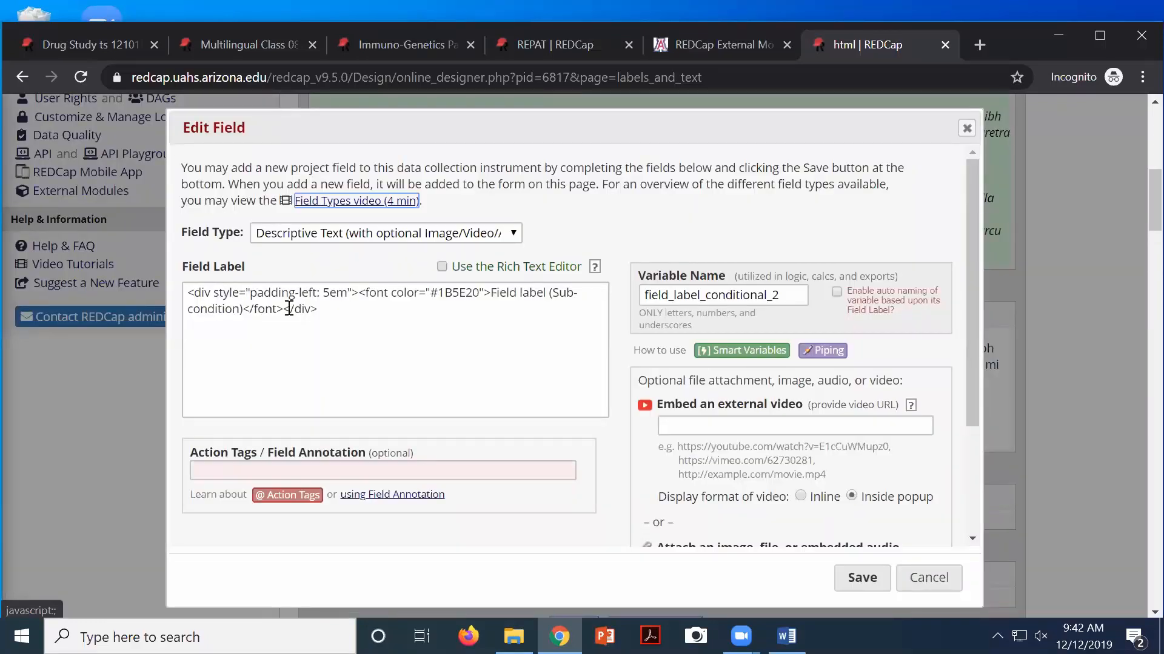
pyautogui.click(934, 584)
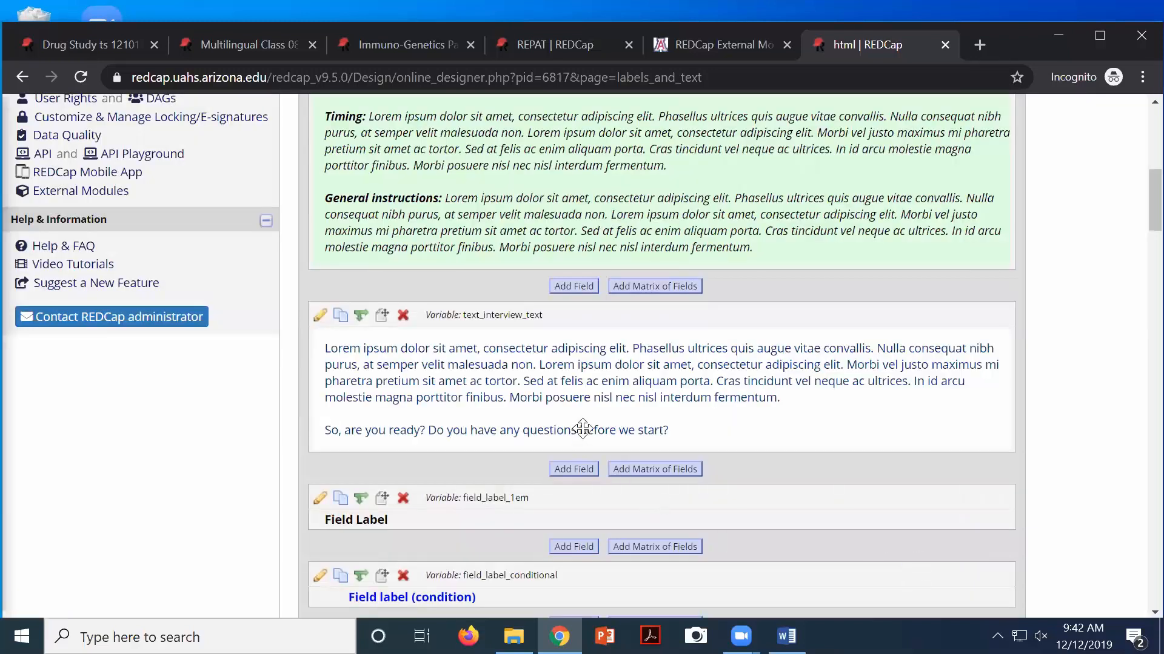
# Scroll to the bottom of the Labels and Text fields and back, then return to the Designer list
pyautogui.scroll(-5, 579, 460)
pyautogui.scroll(-8, 526, 423)
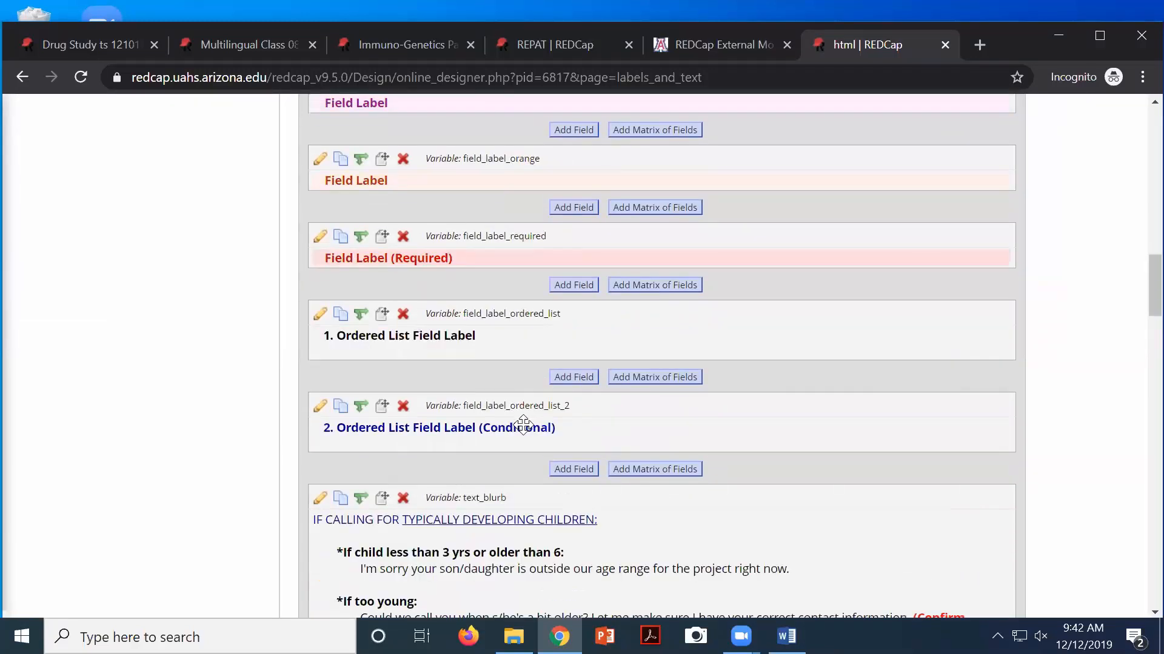
pyautogui.scroll(-5, 523, 425)
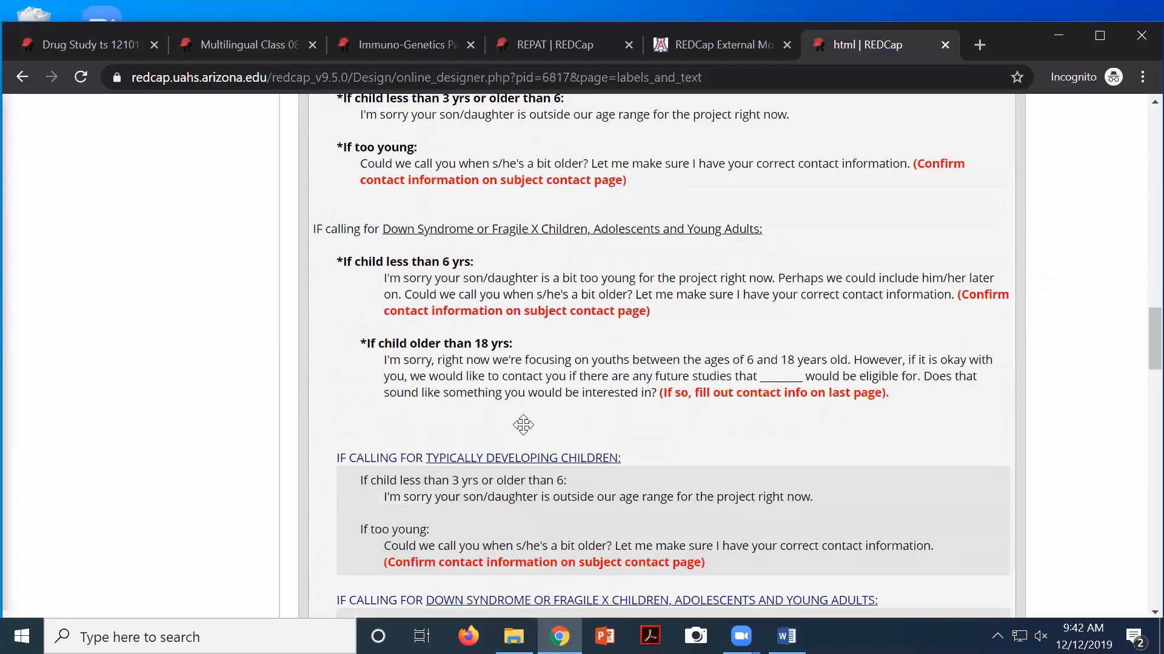
pyautogui.scroll(-7, 394, 303)
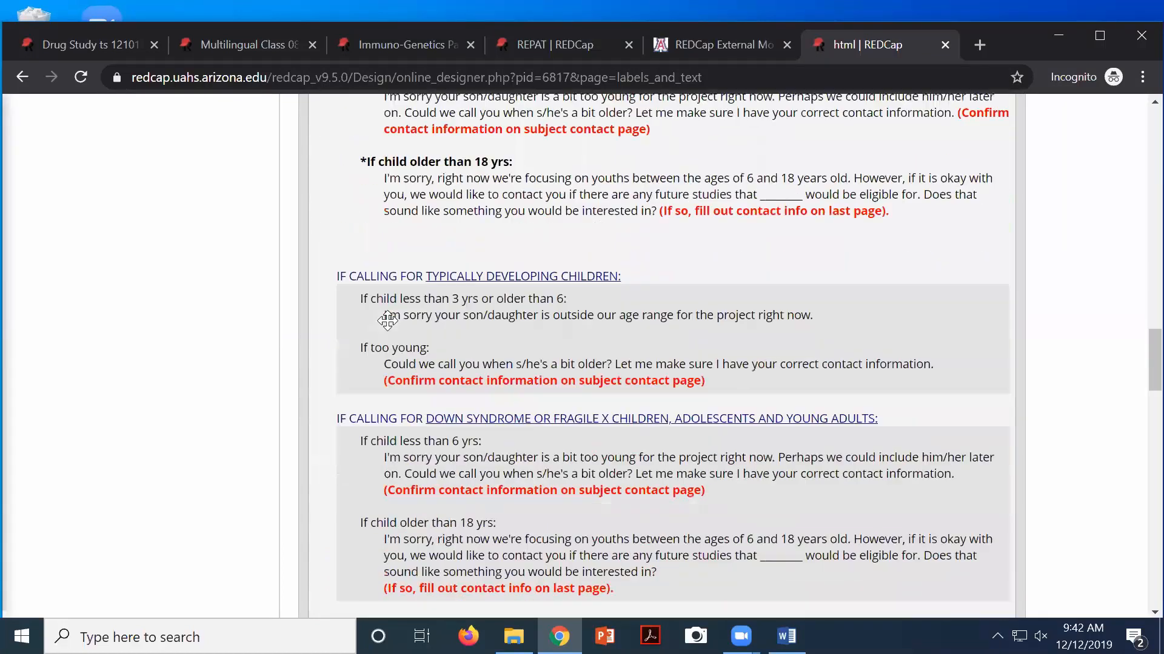
pyautogui.scroll(-3, 383, 325)
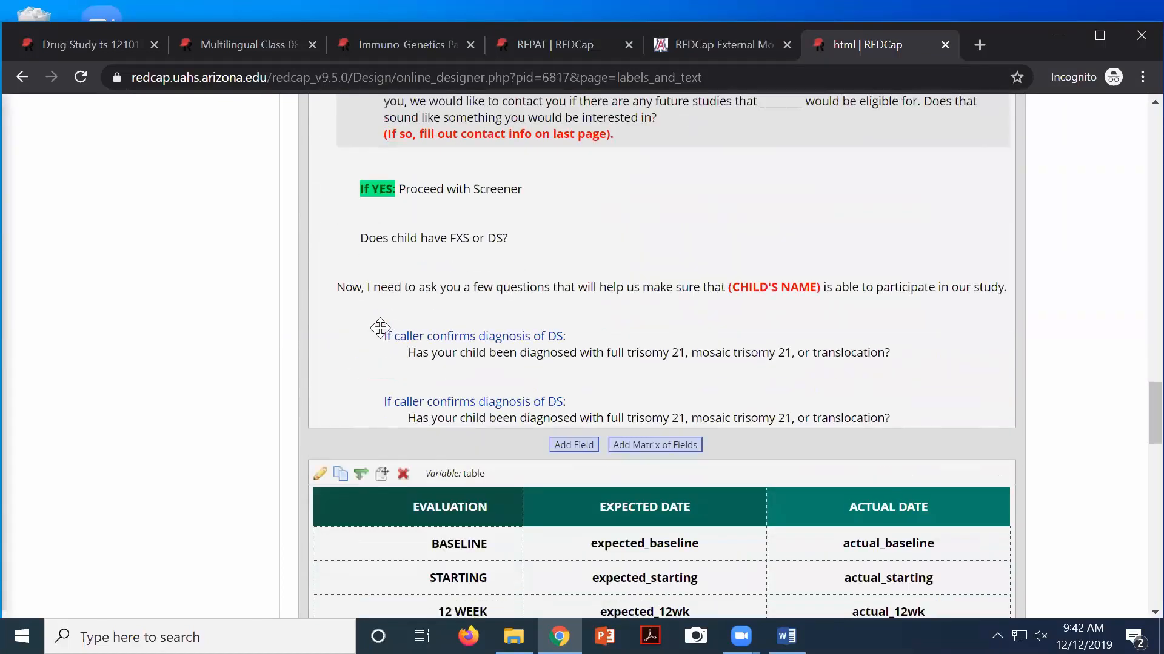
pyautogui.scroll(-6, 373, 336)
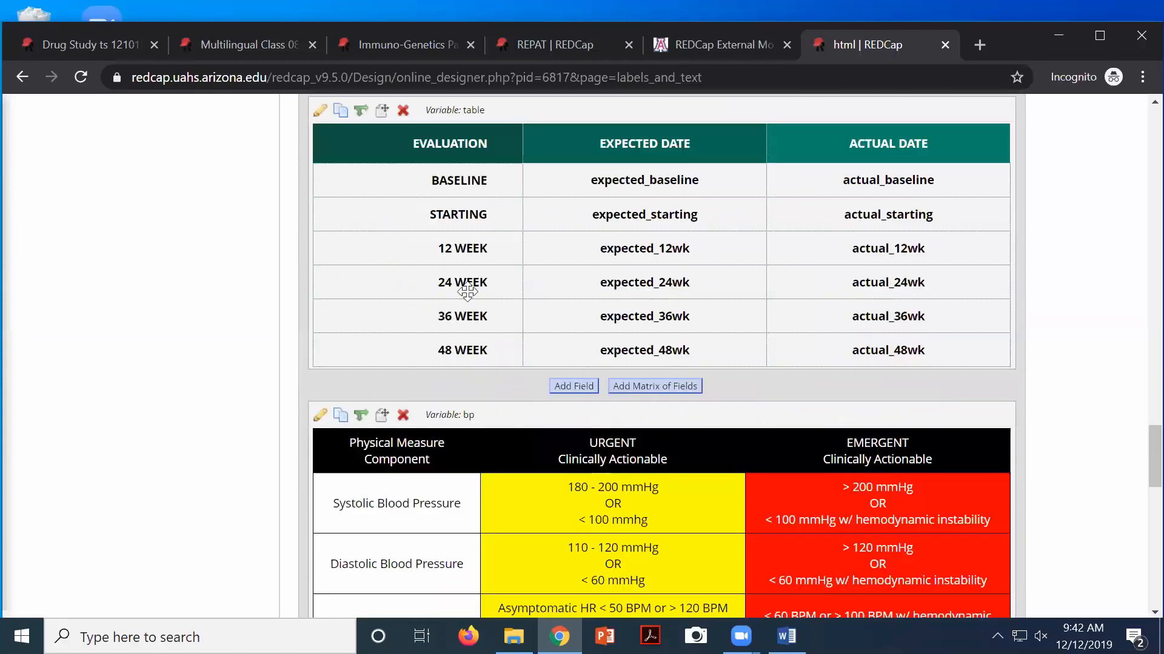
pyautogui.scroll(-4, 619, 277)
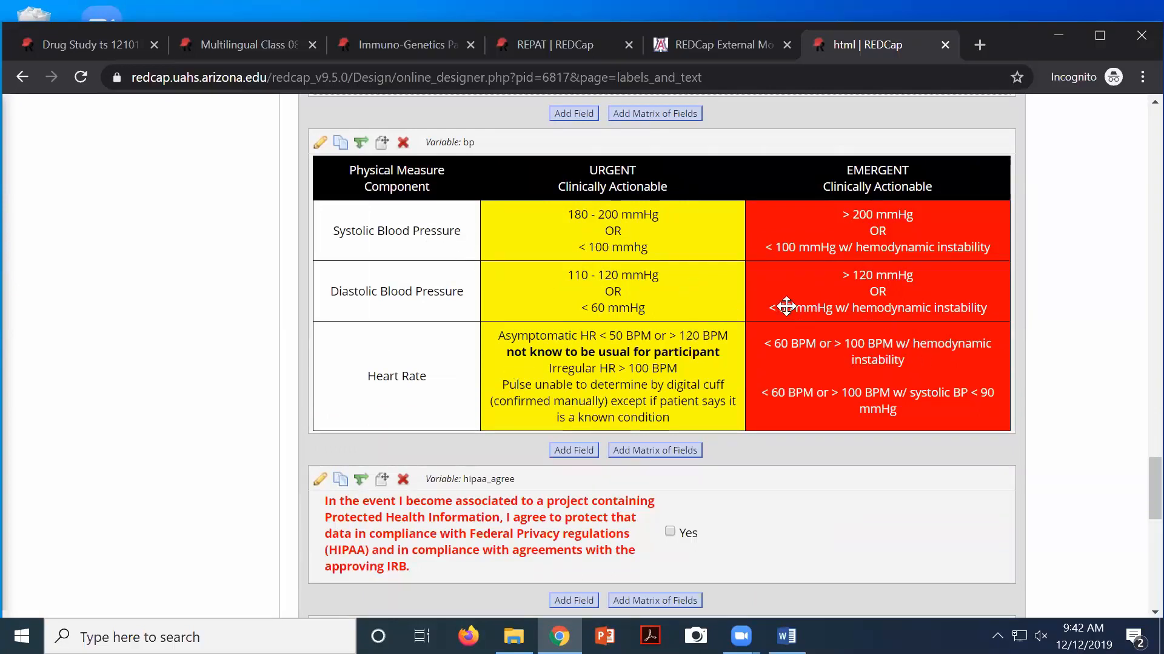
pyautogui.scroll(5, 764, 513)
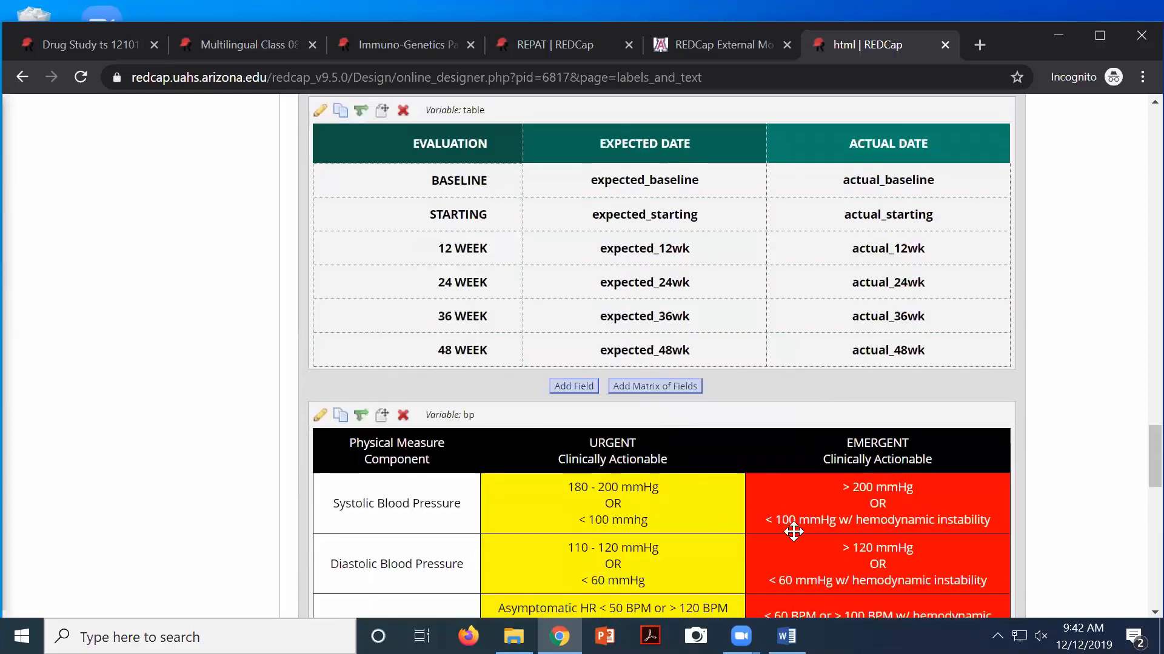
pyautogui.scroll(-7, 793, 531)
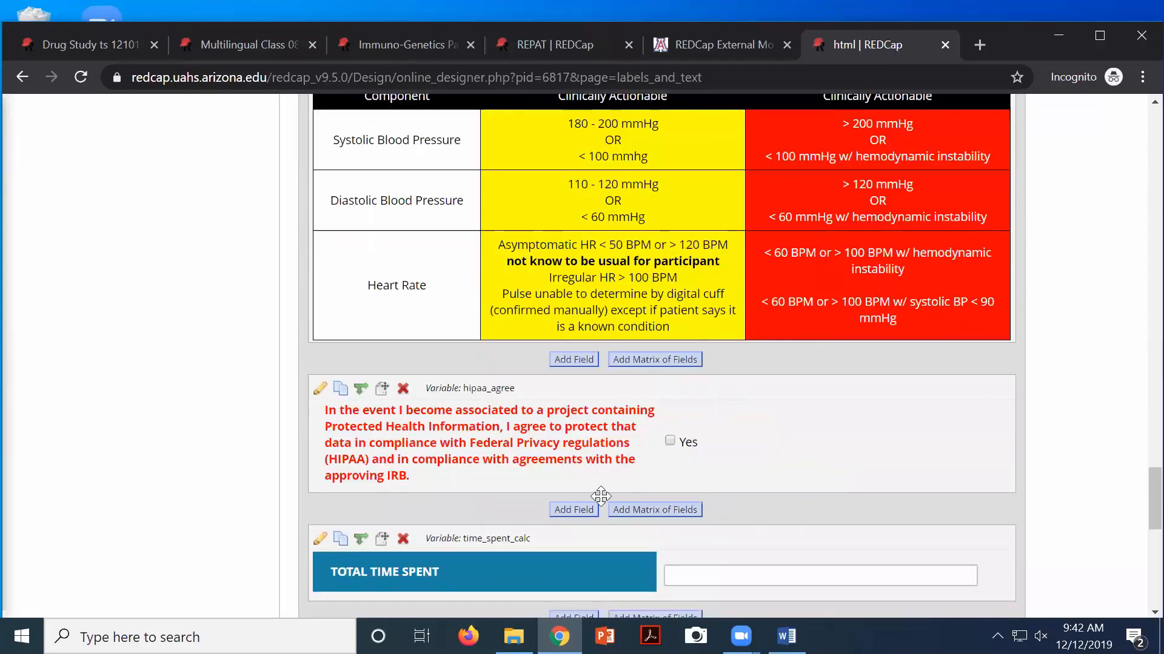
pyautogui.scroll(-5, 599, 497)
pyautogui.scroll(-5, 597, 494)
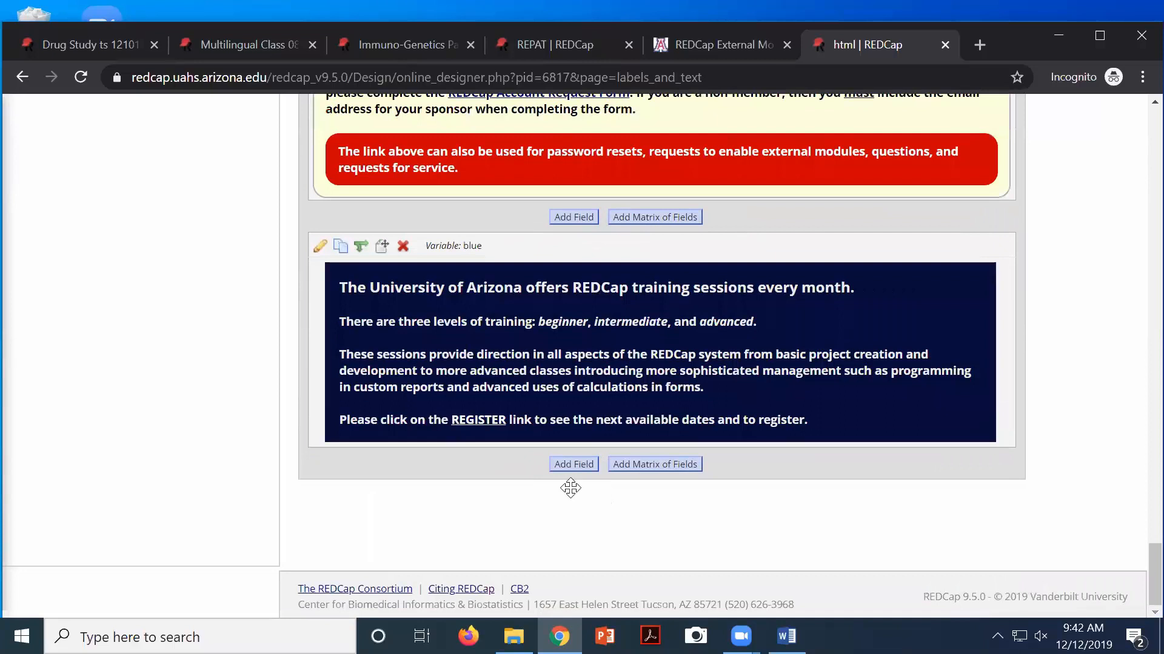
pyautogui.scroll(20, 571, 486)
pyautogui.scroll(15, 429, 381)
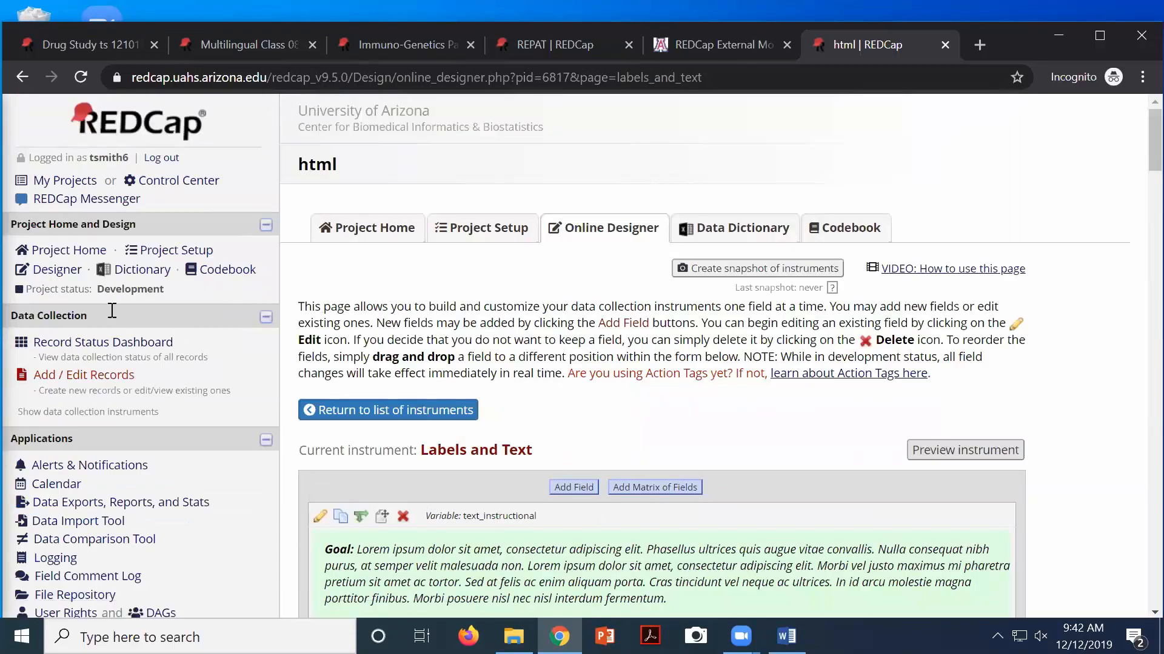
pyautogui.click(60, 274)
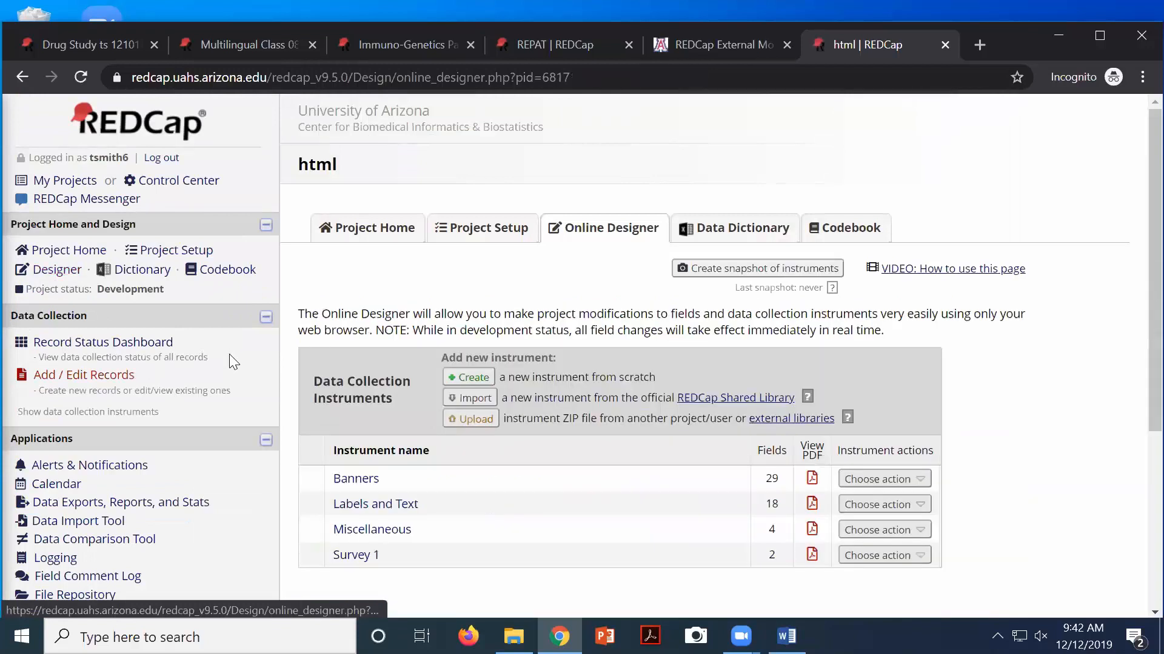
pyautogui.click(358, 534)
pyautogui.scroll(-4, 630, 522)
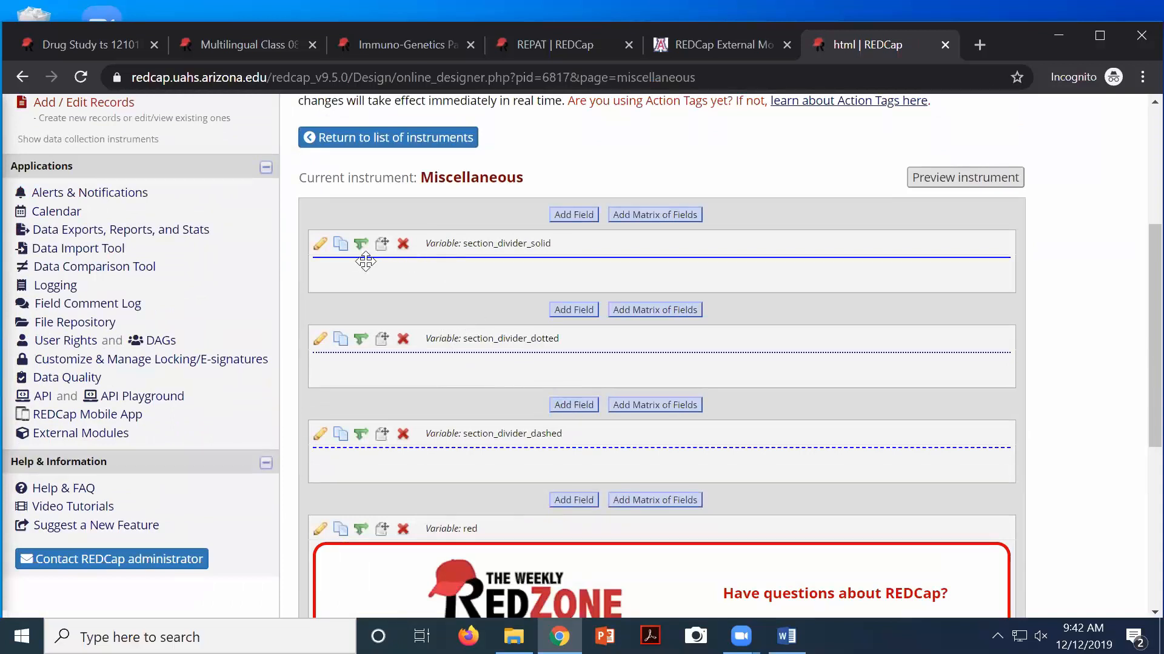
pyautogui.scroll(-1, 654, 384)
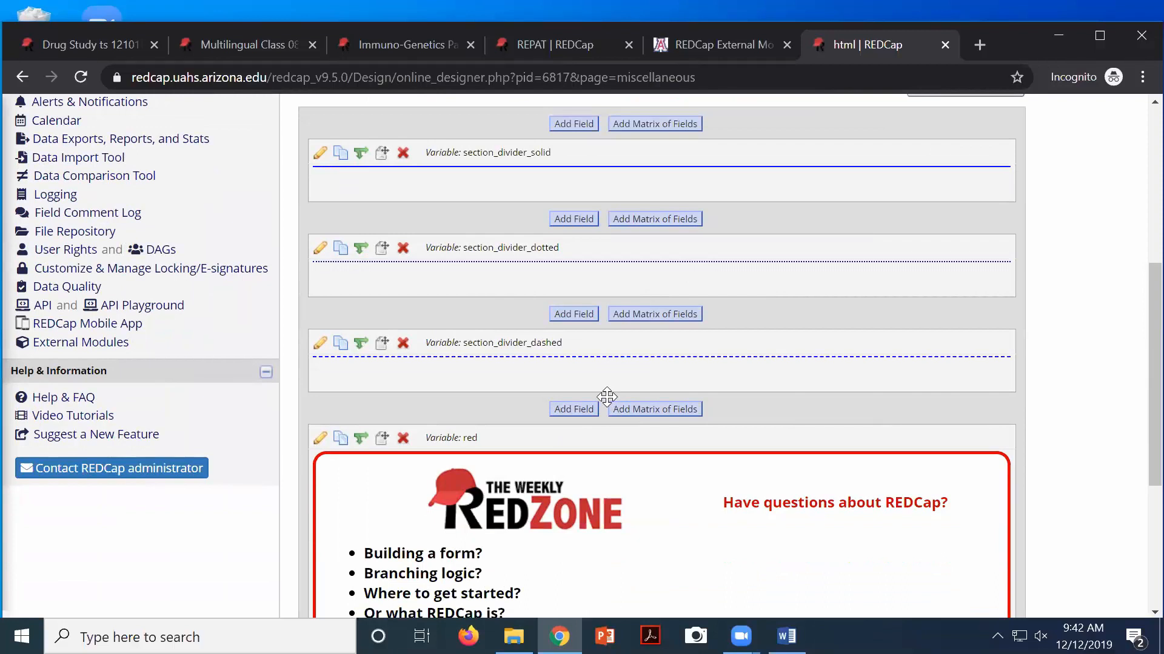
pyautogui.scroll(4, 607, 397)
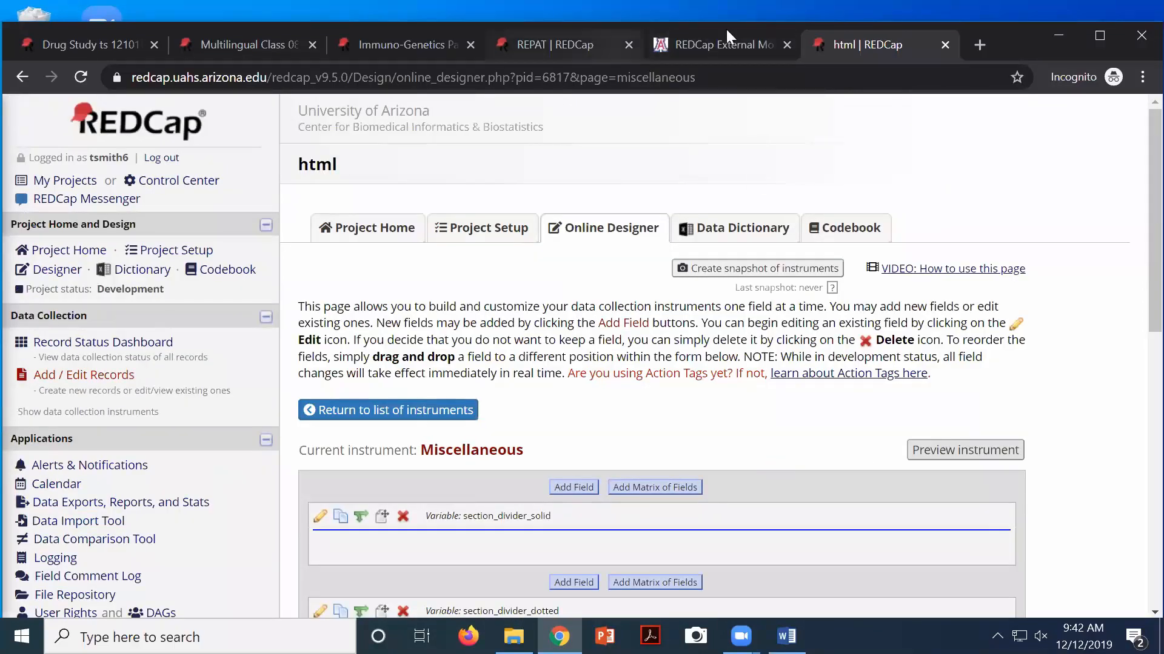
# Switch to the Immuno-Genetics tab and scroll through the Stimulation Bioassay And Rnaseq Framework form's sample information
pyautogui.click(363, 47)
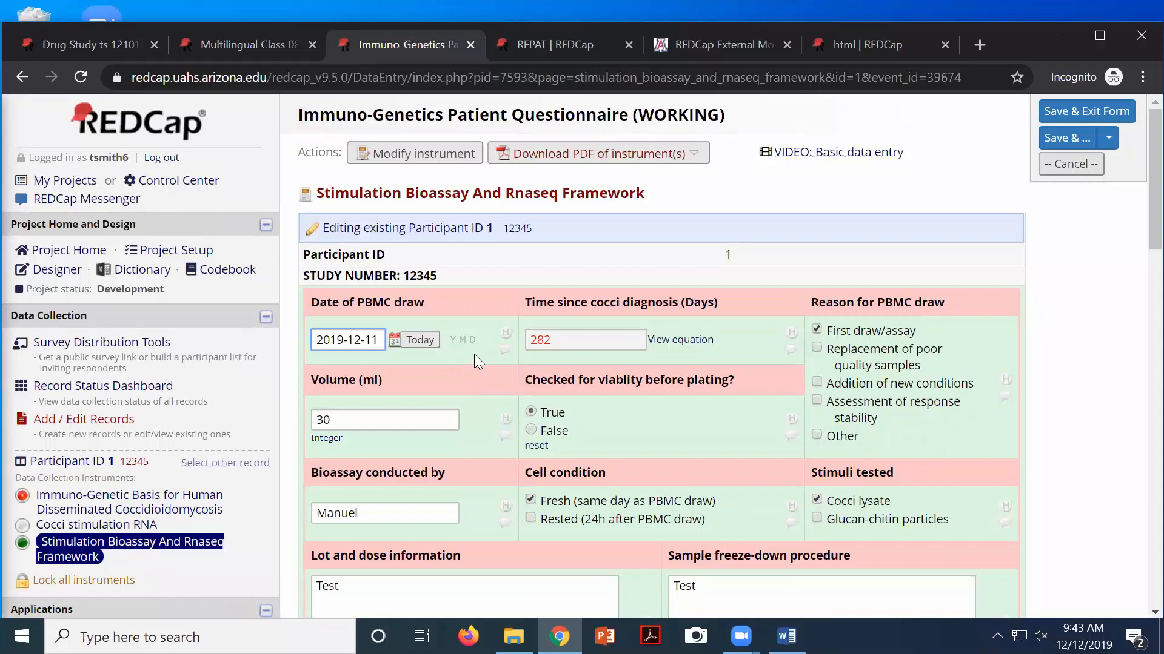
pyautogui.scroll(-8, 463, 368)
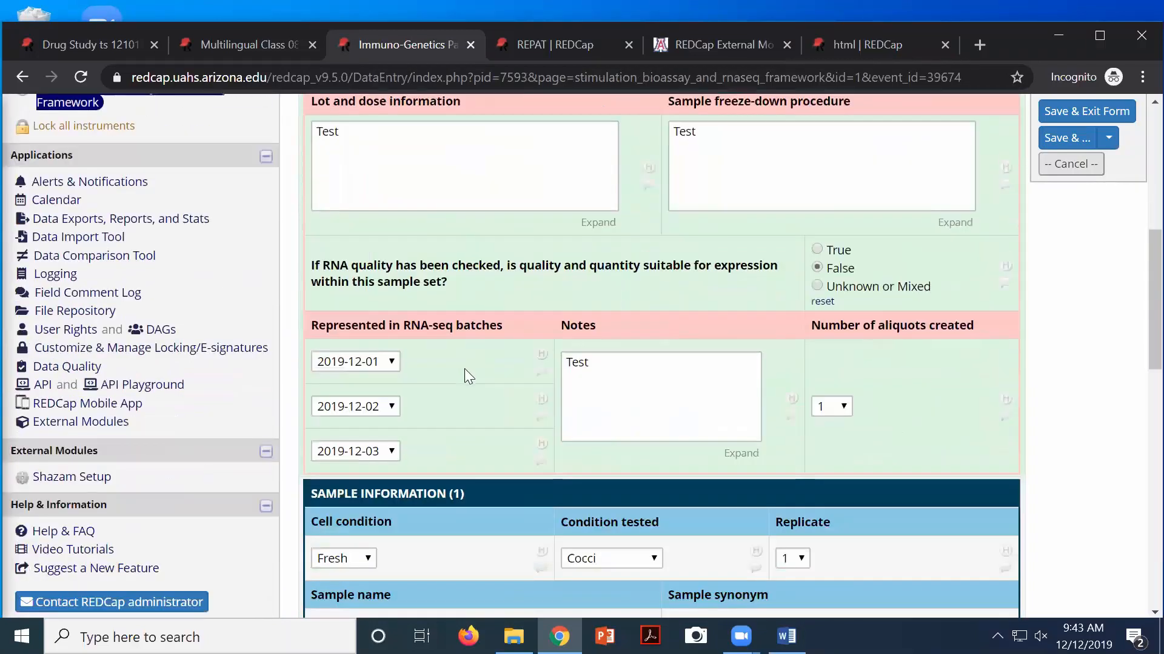
pyautogui.scroll(-3, 464, 368)
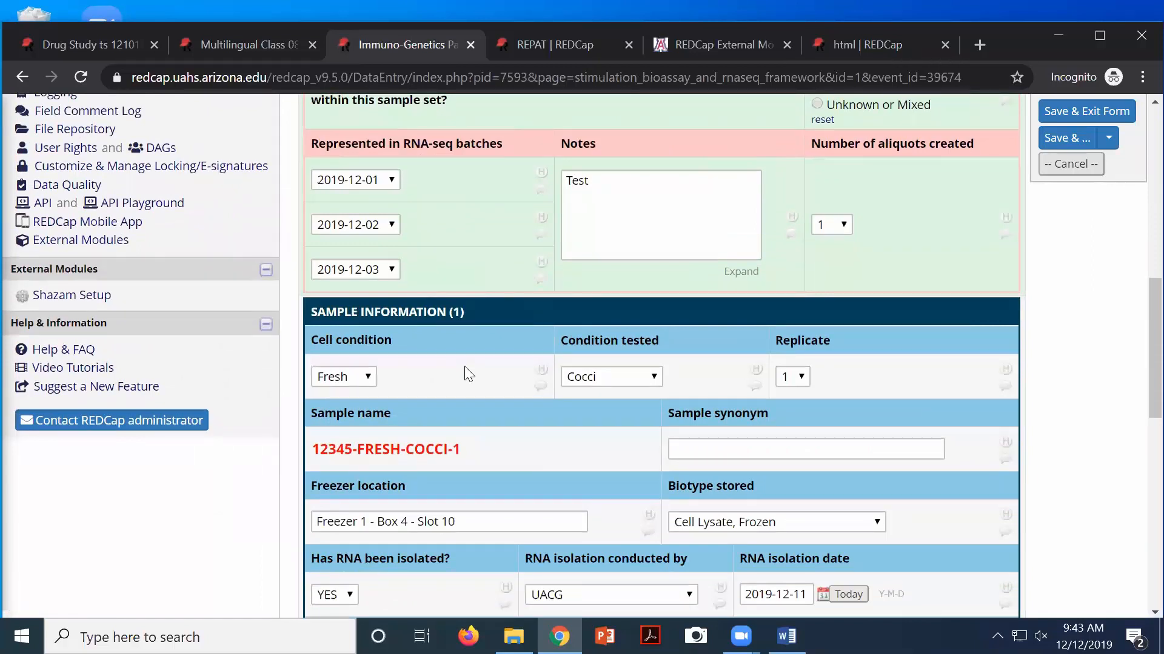
pyautogui.scroll(-2, 468, 374)
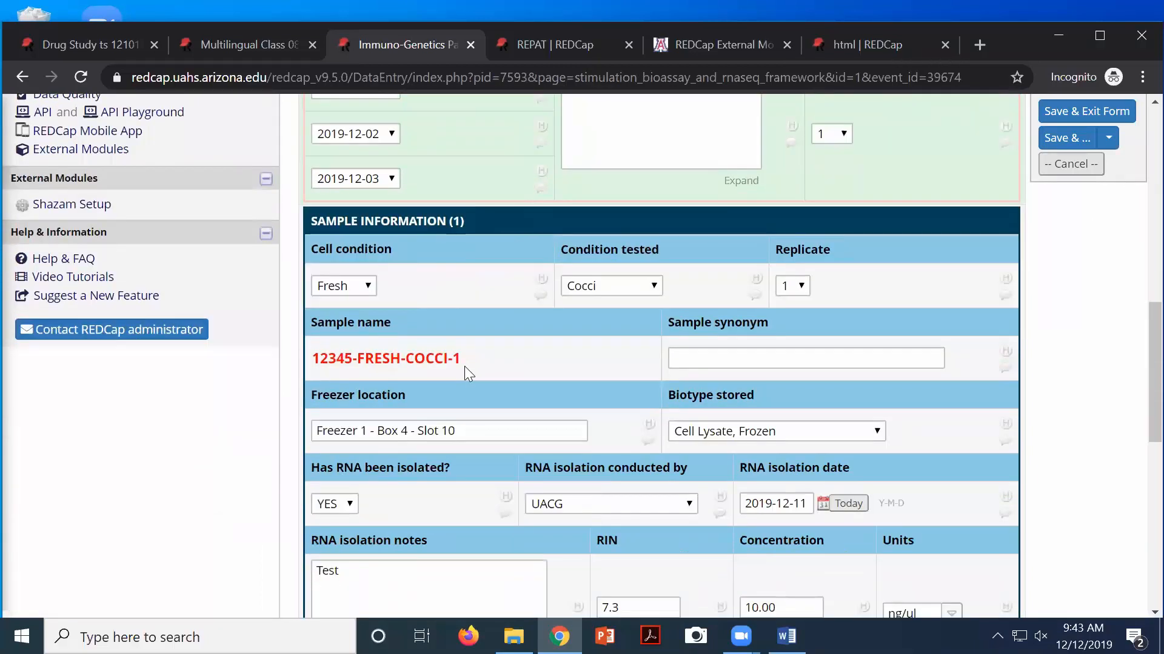
pyautogui.scroll(-2, 465, 366)
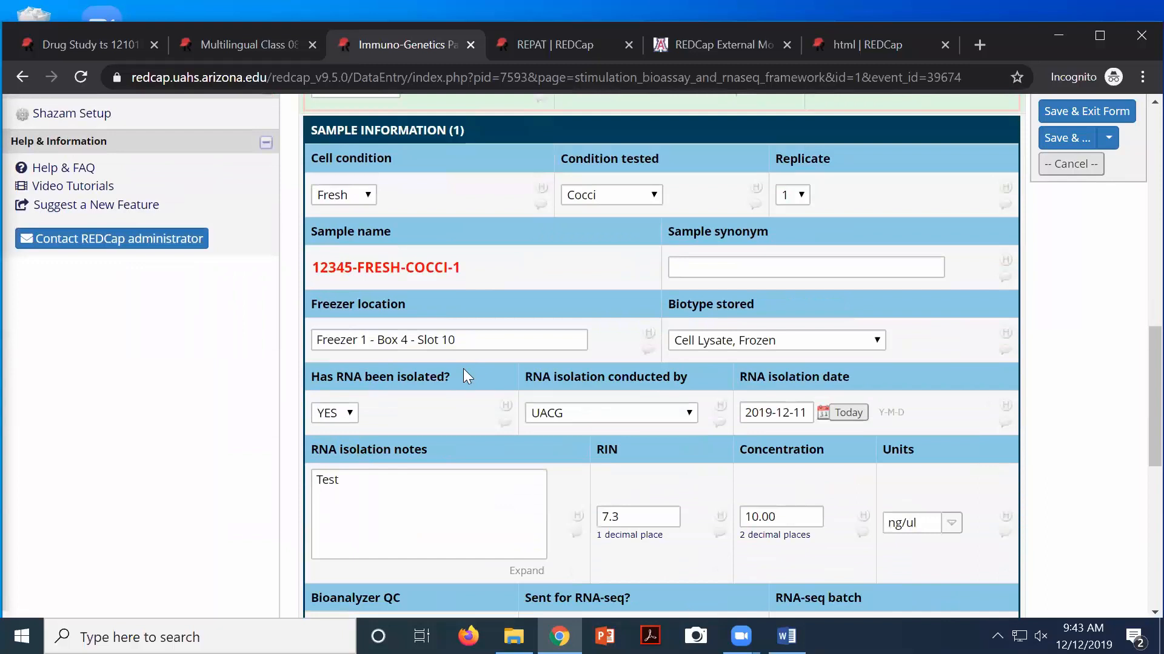
pyautogui.scroll(-3, 464, 368)
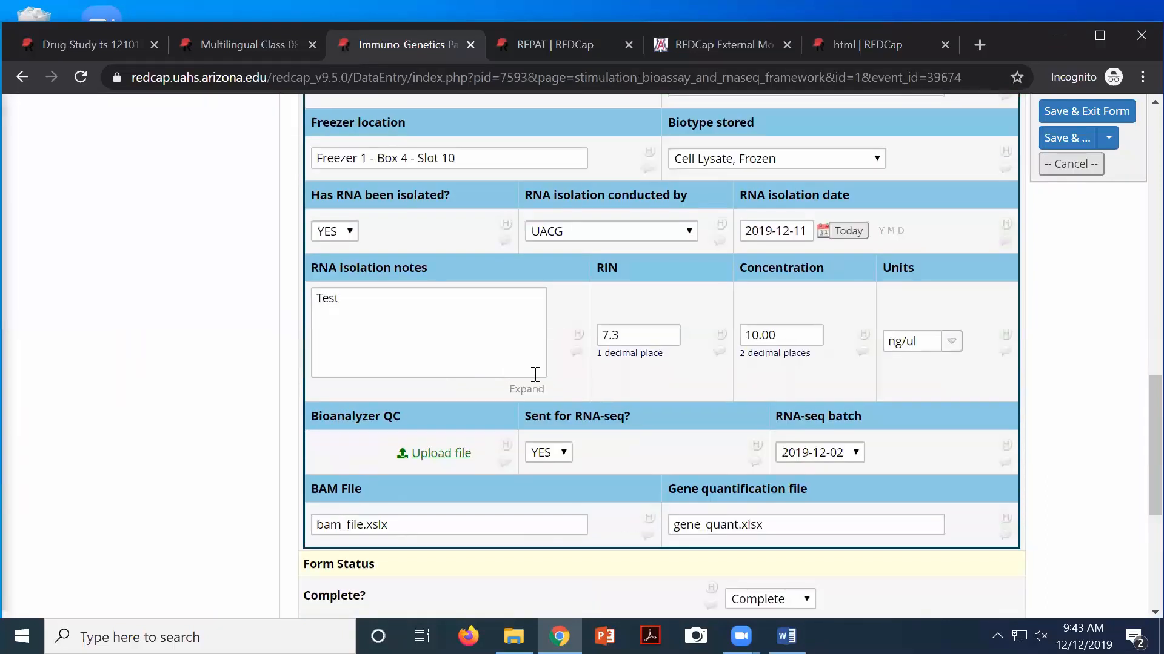
pyautogui.scroll(3, 535, 374)
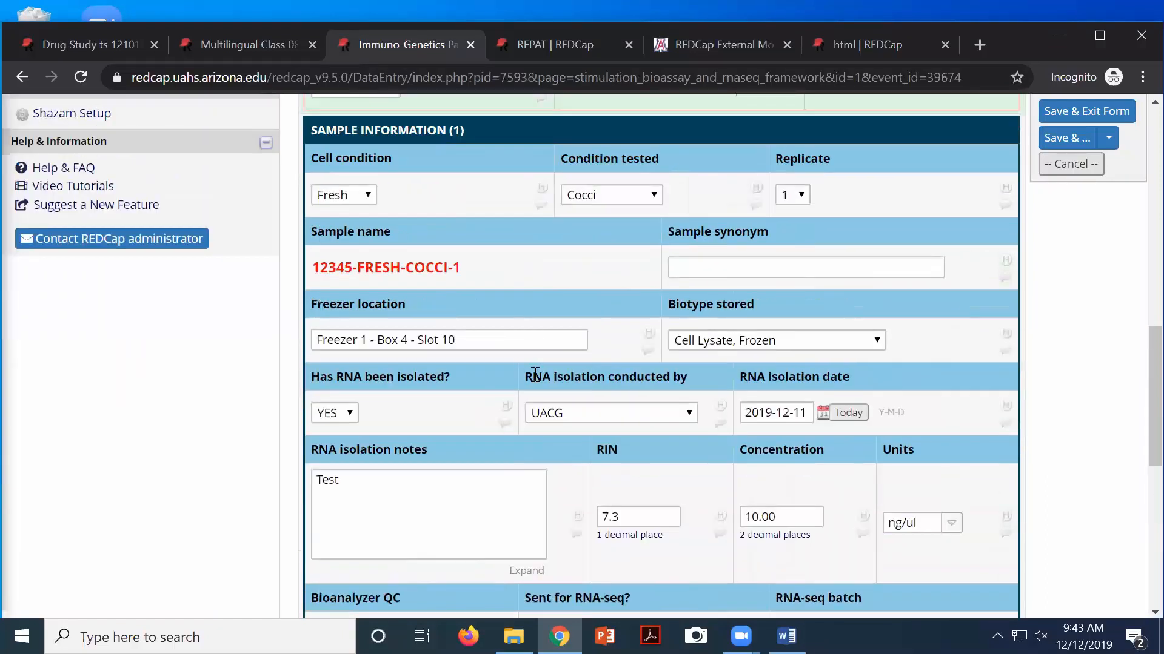
pyautogui.scroll(8, 535, 374)
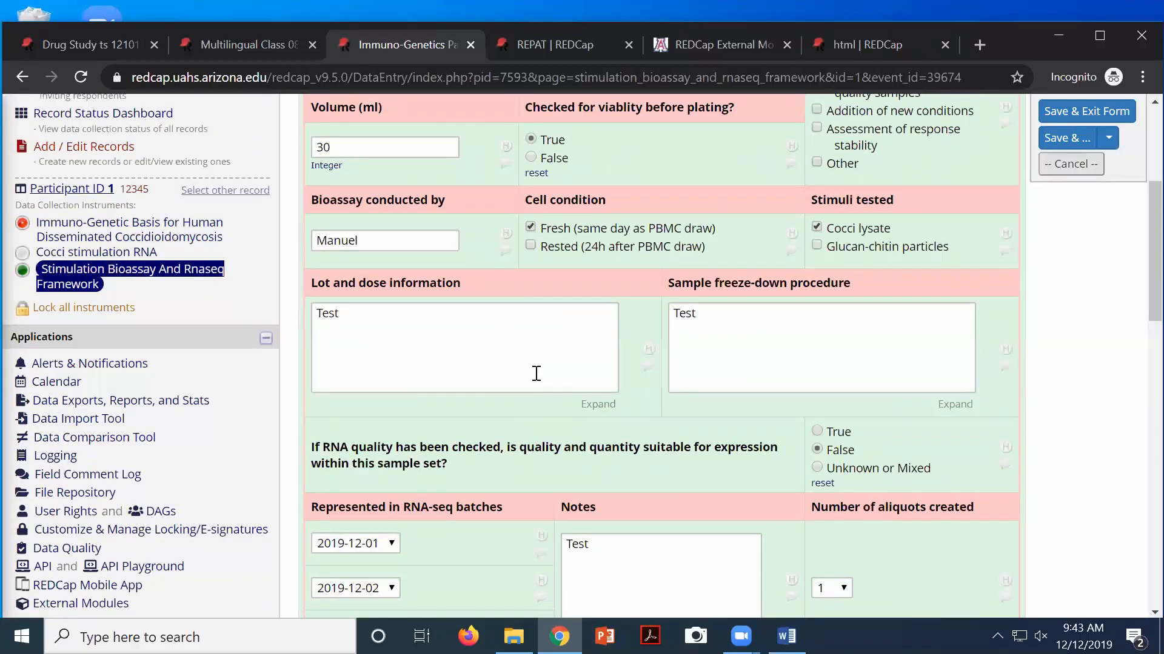
pyautogui.scroll(3, 537, 374)
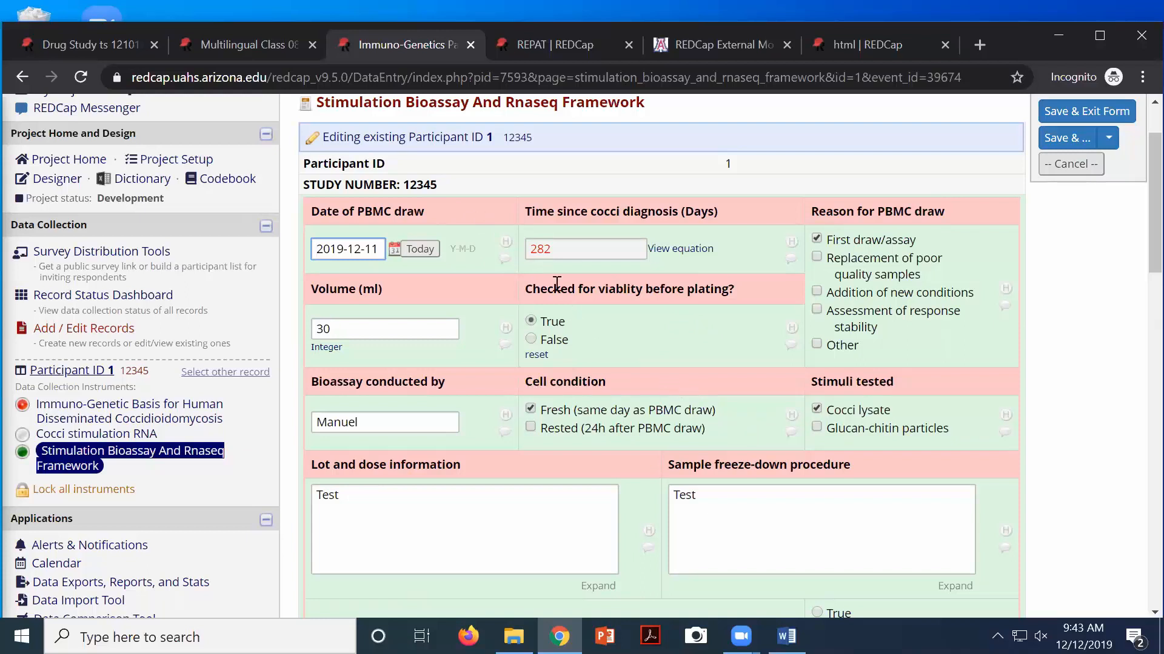
pyautogui.scroll(2, 537, 273)
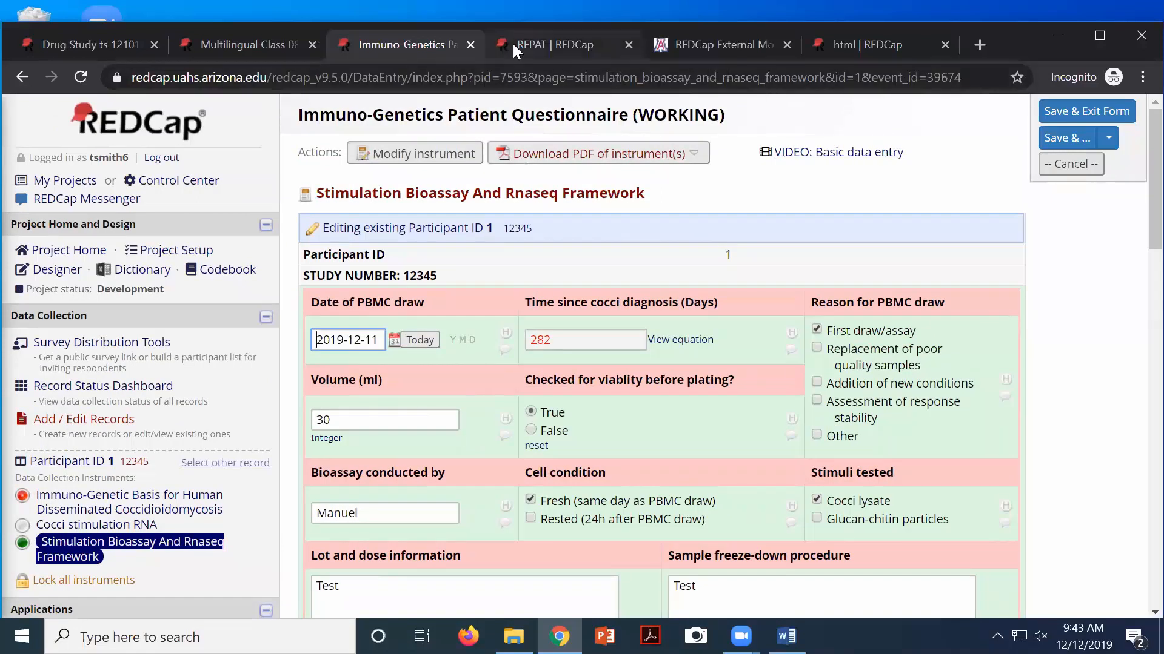
# Switch to the REPAT tab and log back in with the username and password after the session timeout
pyautogui.click(543, 55)
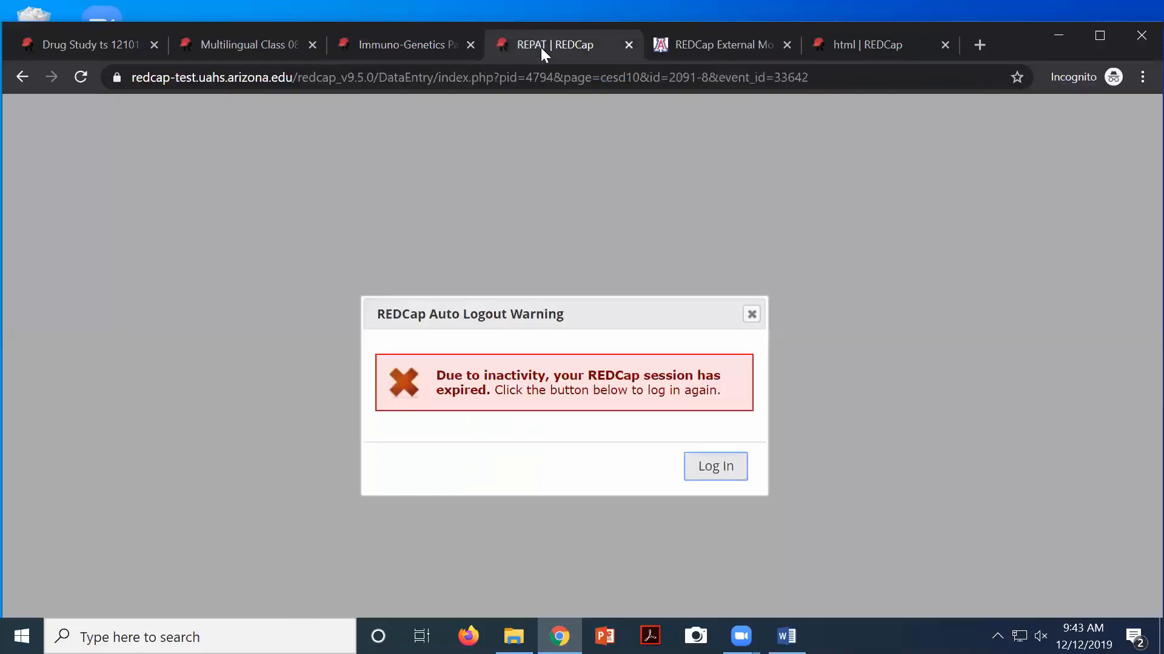
pyautogui.click(715, 478)
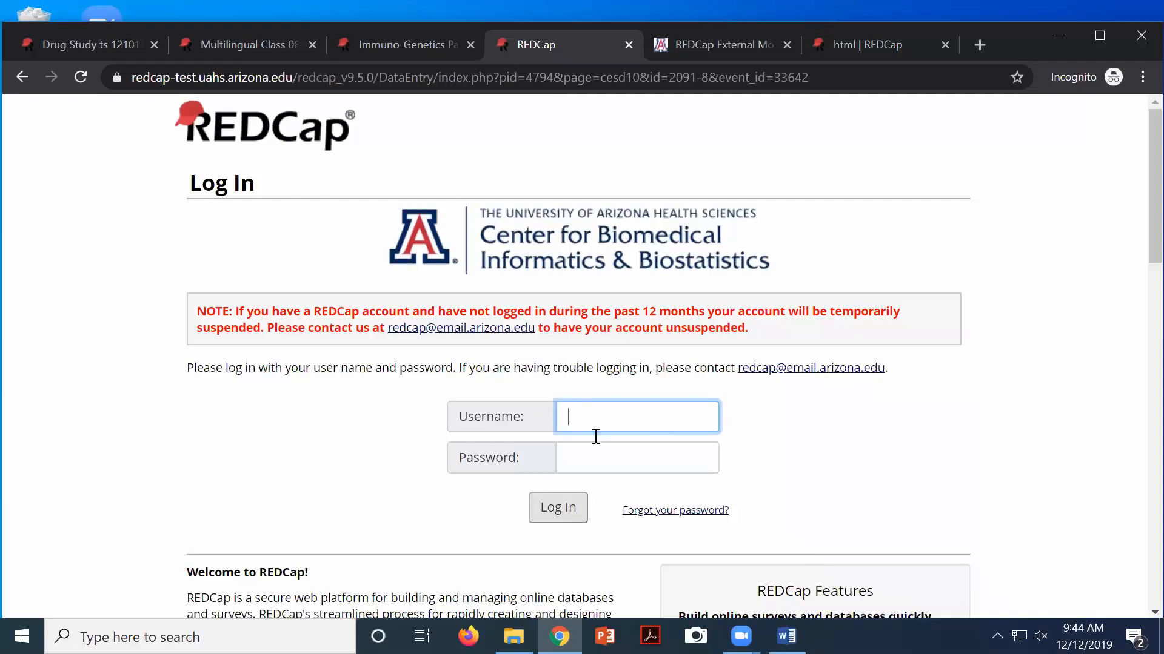
pyautogui.write('tsmith6')
pyautogui.press('Tab')
pyautogui.write('**********')
pyautogui.press('Return')
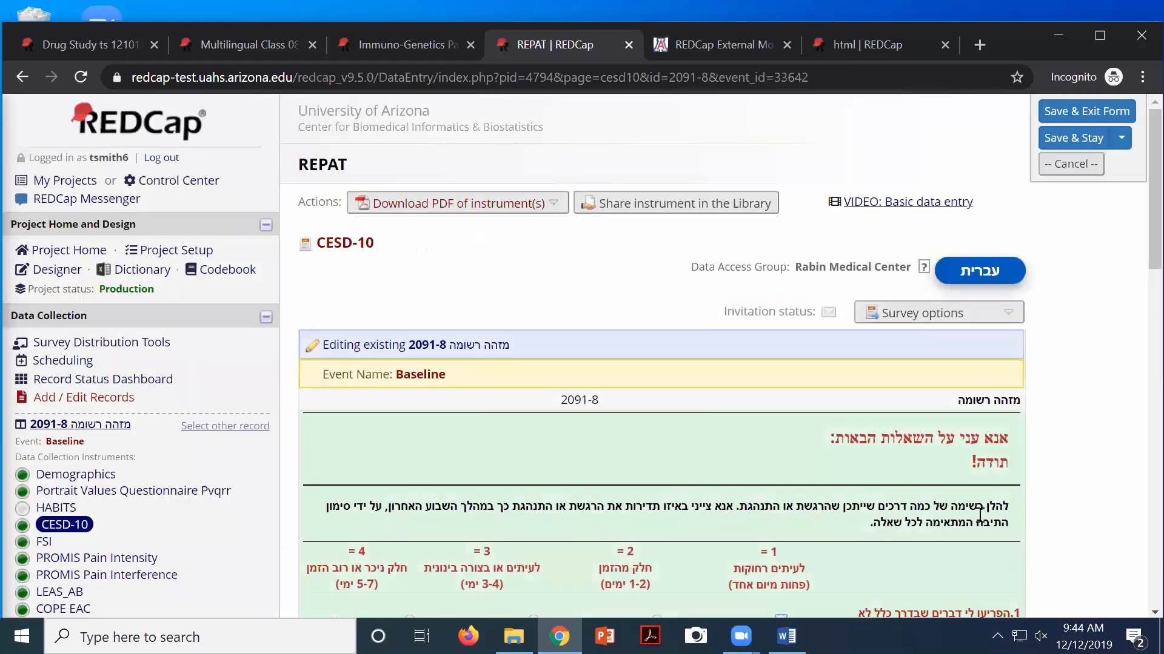
# Toggle the CESD-10 form's translation between Arabic and Hebrew twice, ending in Hebrew
pyautogui.scroll(-1, 975, 519)
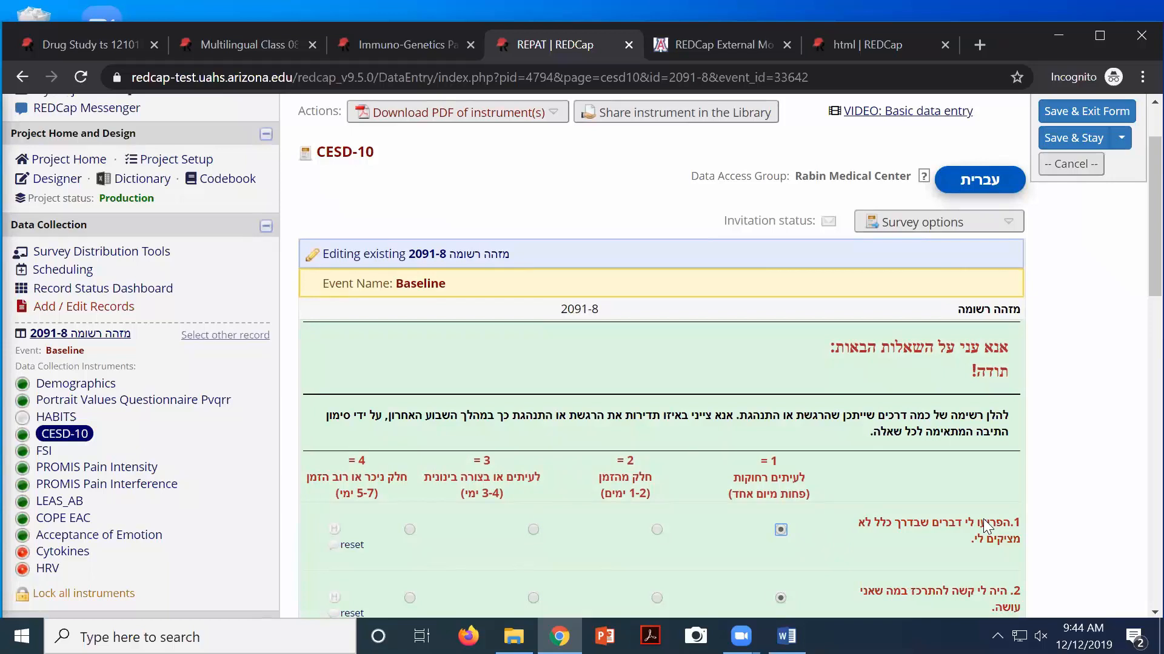
pyautogui.click(974, 185)
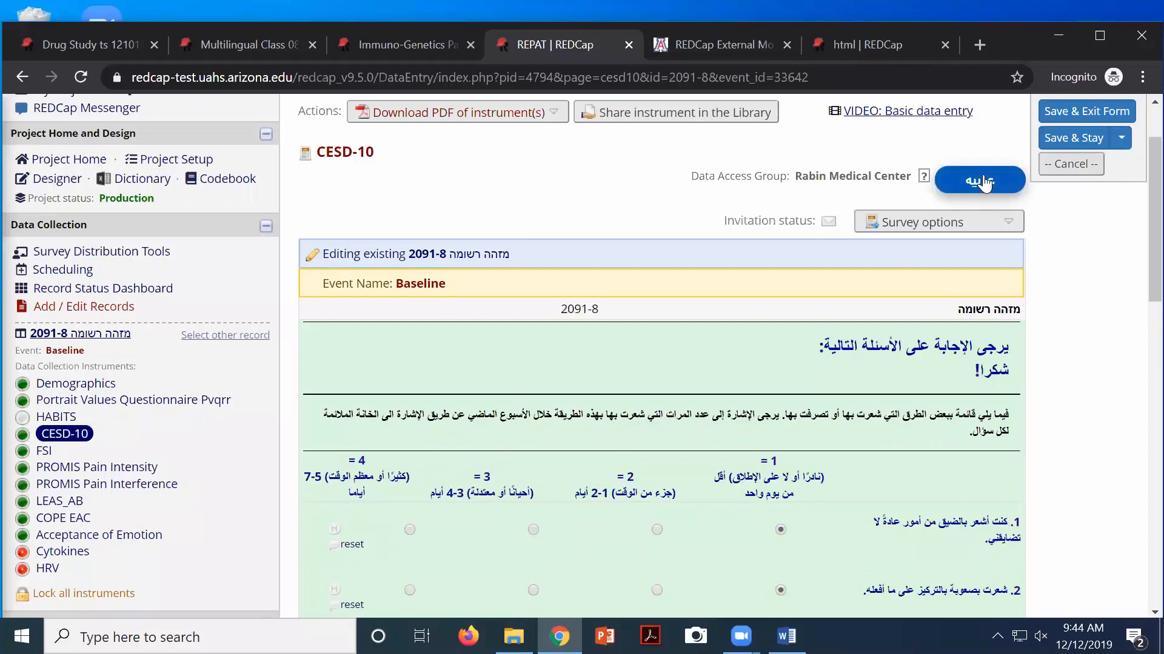
pyautogui.click(984, 184)
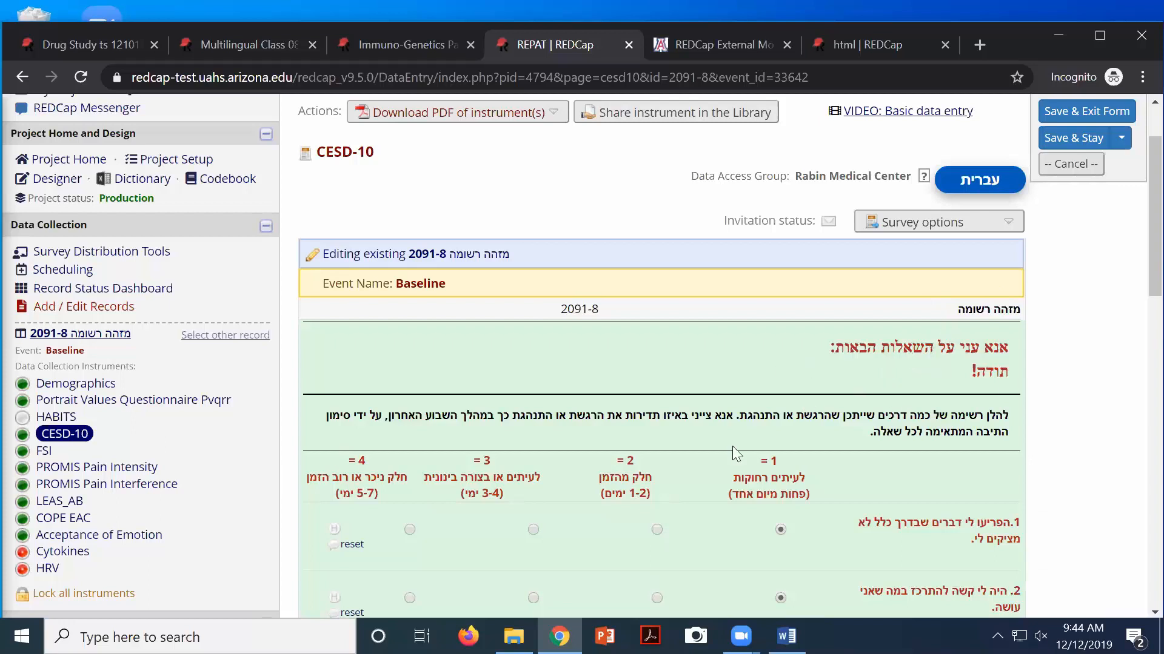
pyautogui.click(971, 181)
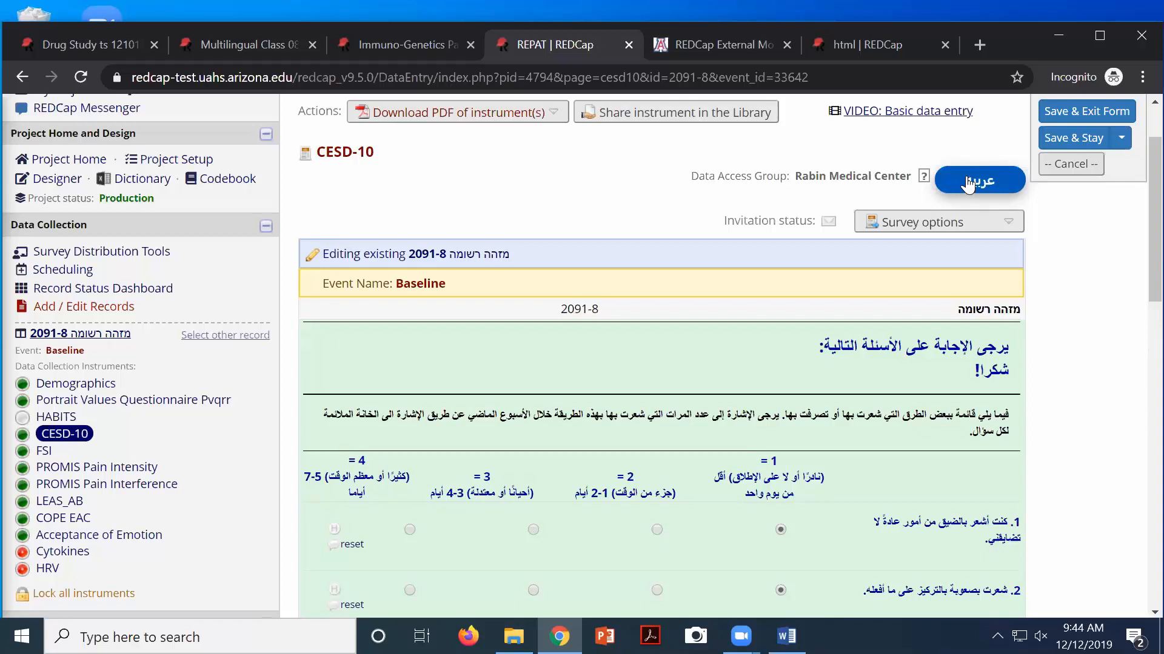
pyautogui.click(968, 183)
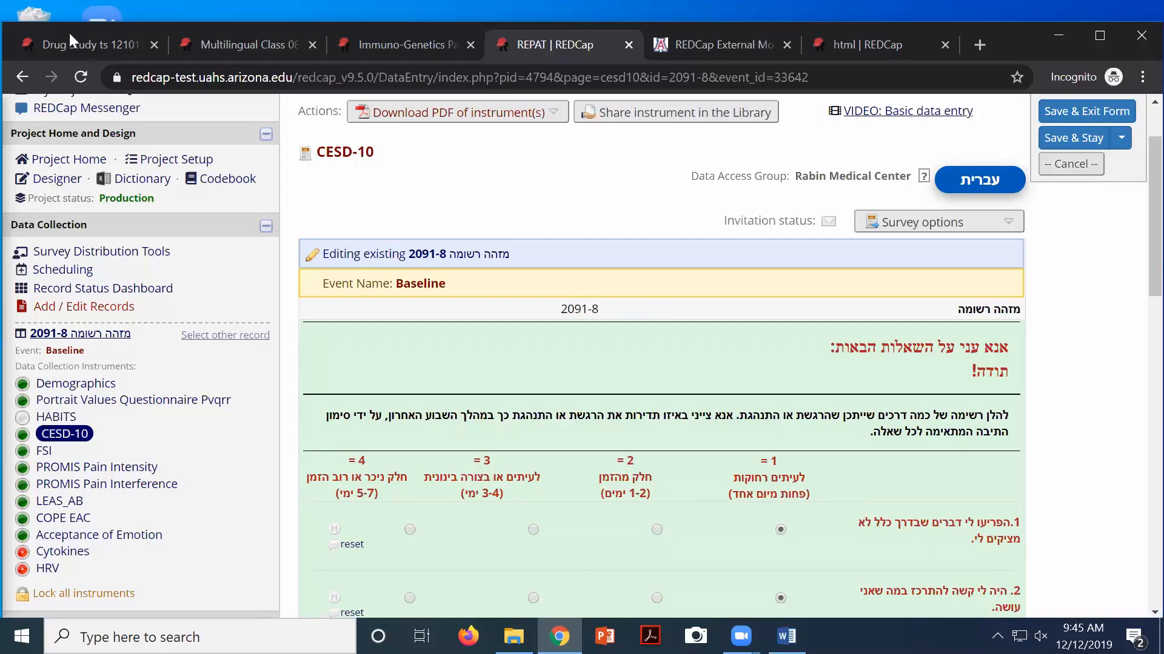
# Switch to Drug Study ts 121019 and scroll through the Screening Form's name, date of birth and gender fields
pyautogui.click(92, 43)
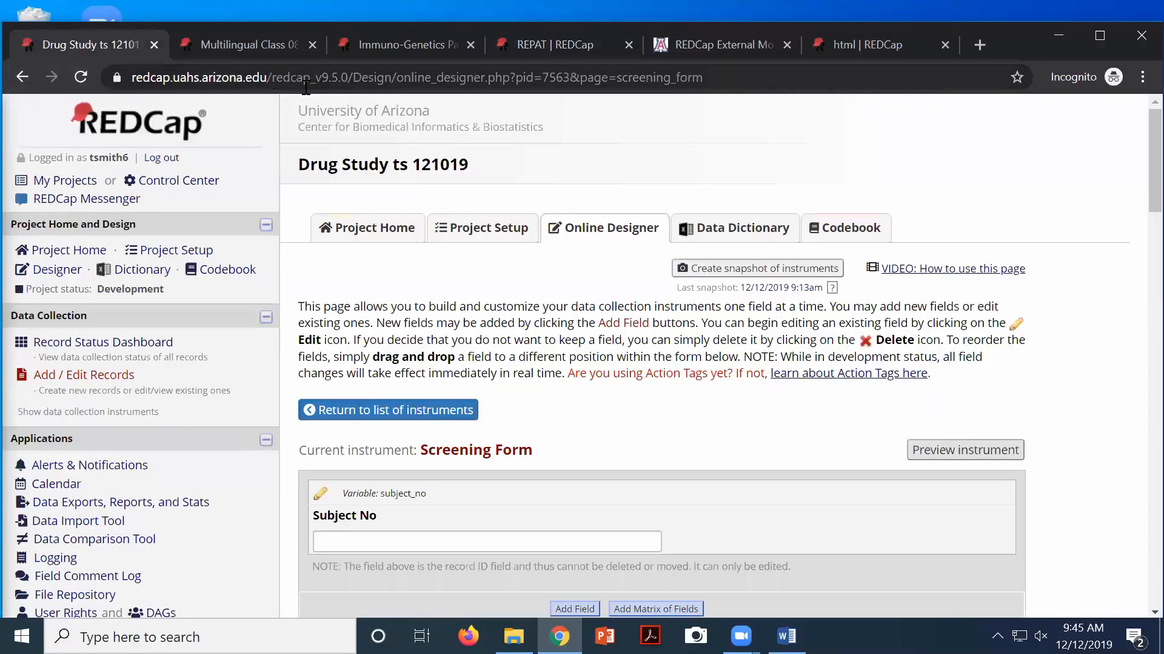
pyautogui.scroll(-3, 538, 285)
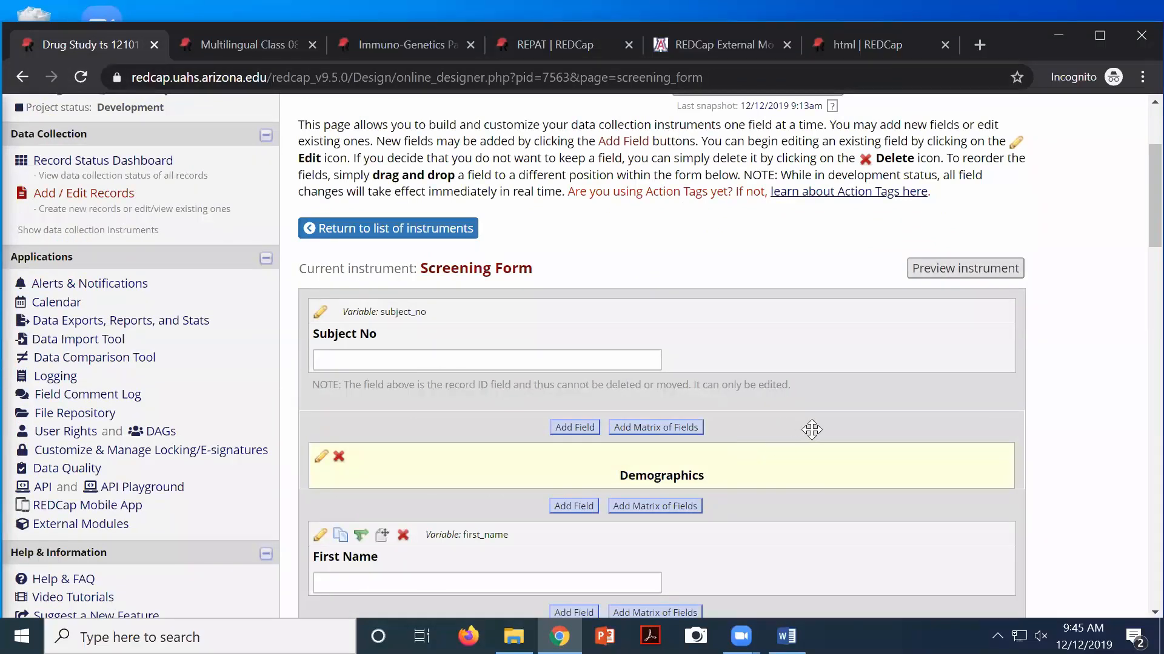
pyautogui.scroll(-1, 815, 428)
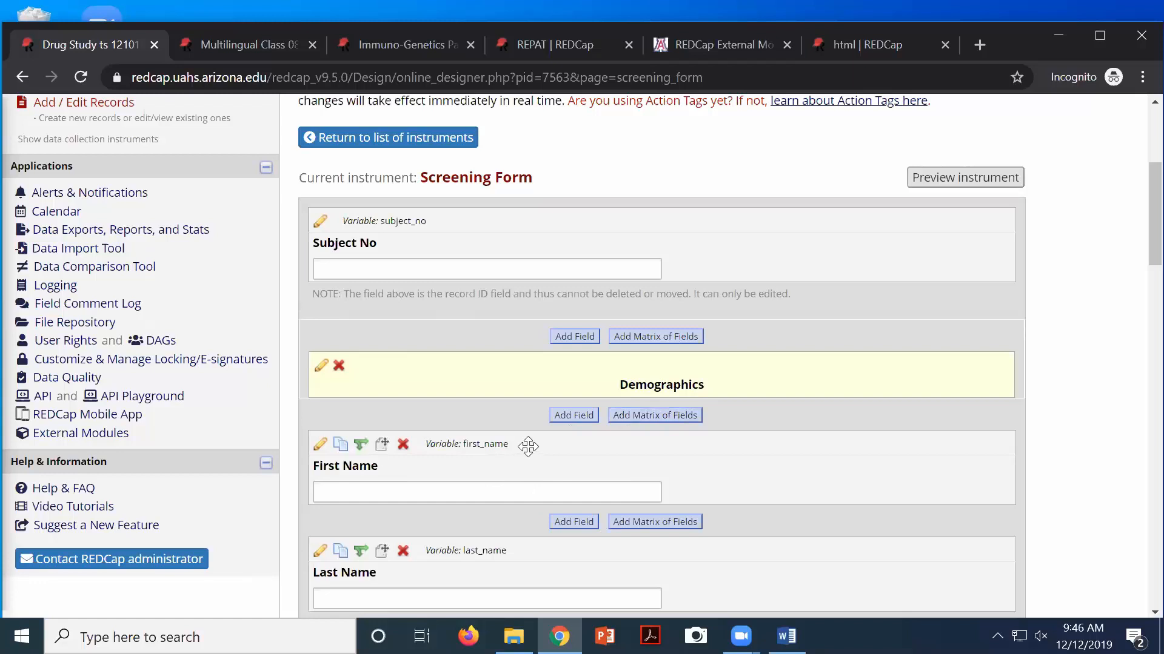
pyautogui.scroll(-1, 528, 447)
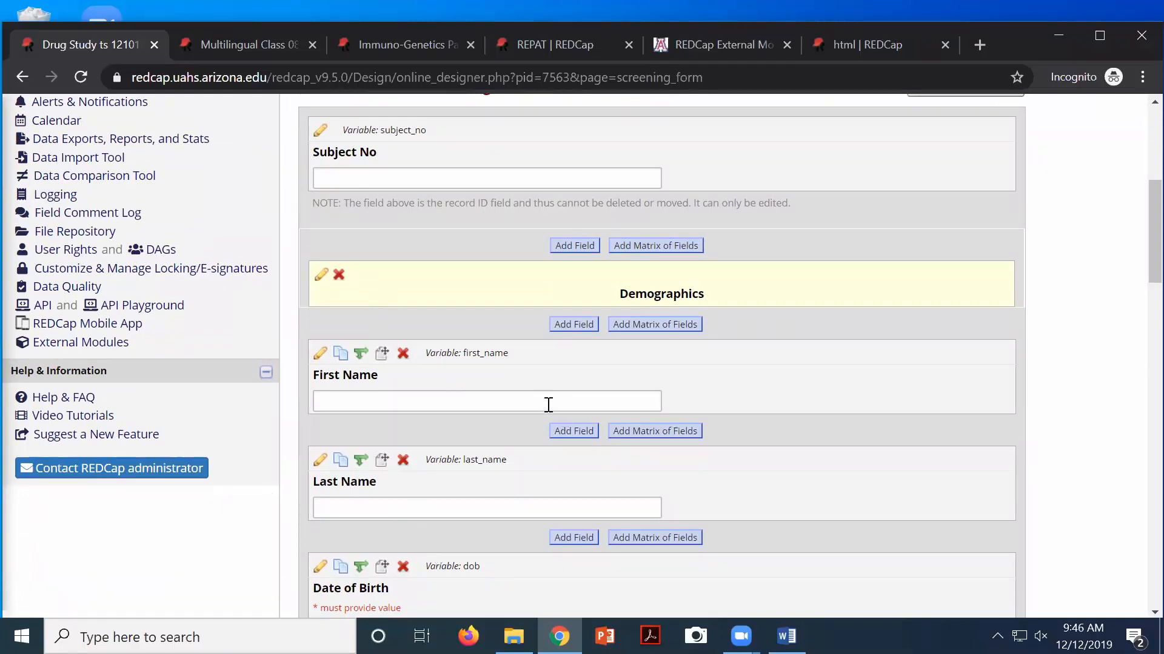
pyautogui.scroll(4, 549, 405)
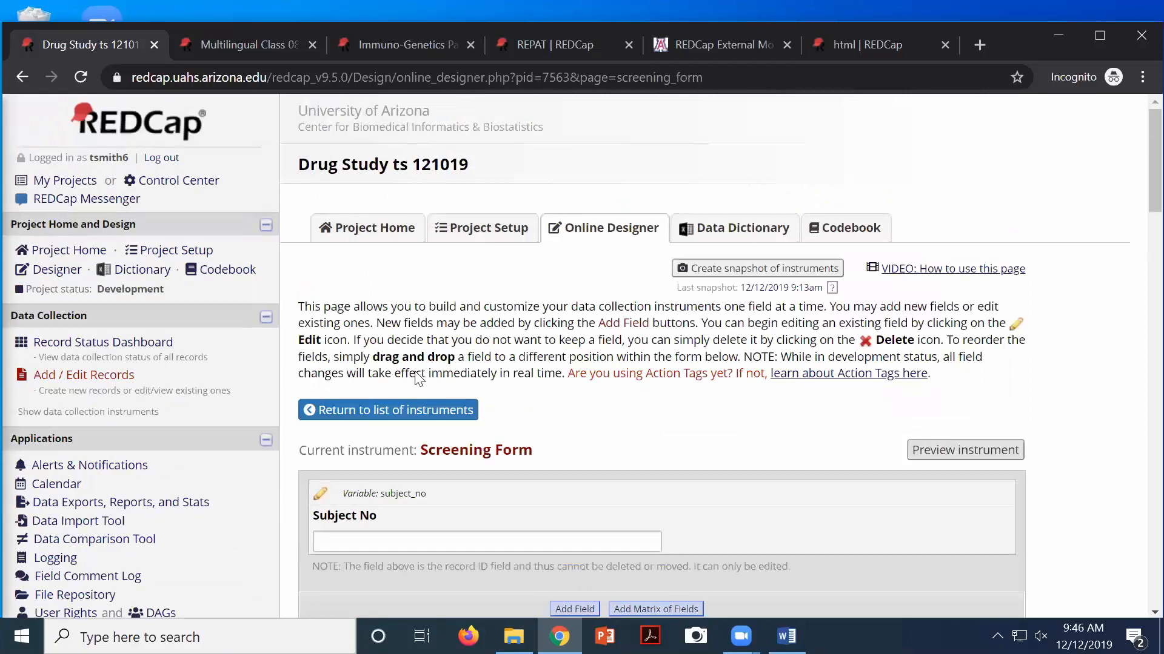
pyautogui.scroll(-3, 412, 383)
pyautogui.scroll(-3, 409, 382)
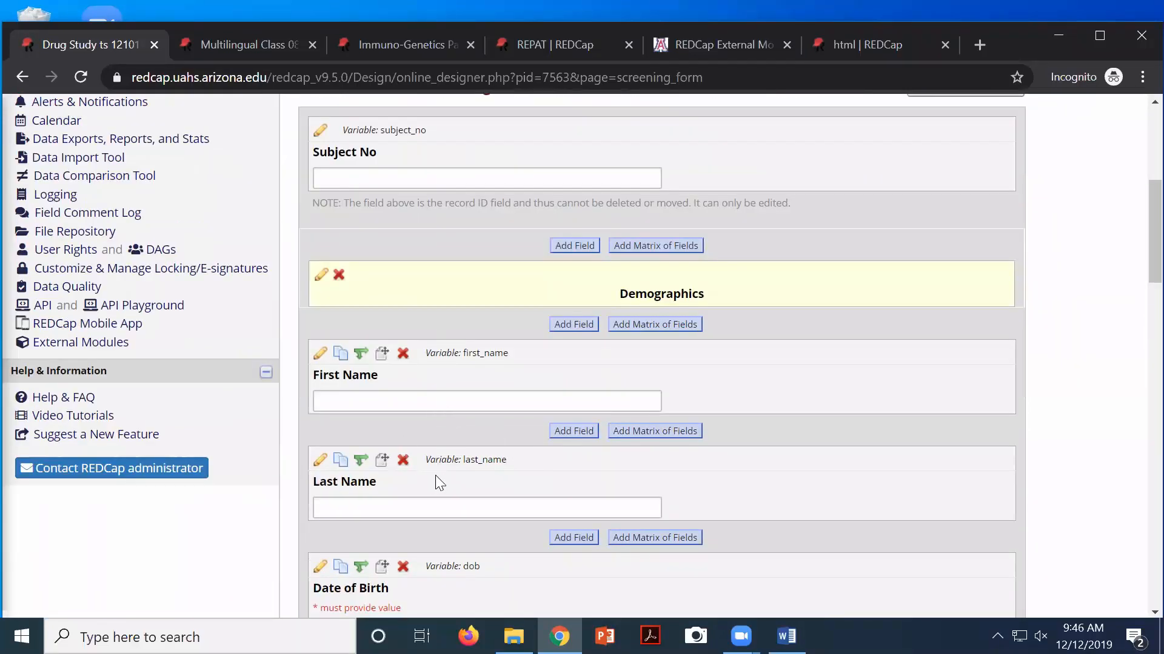
pyautogui.scroll(-3, 435, 475)
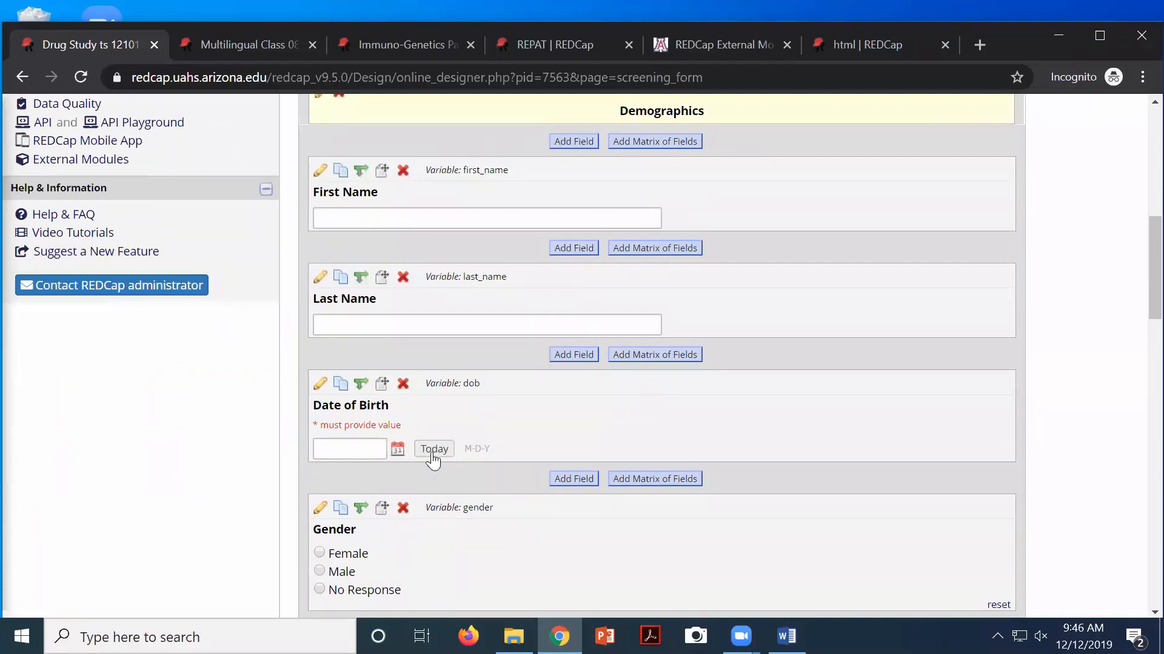
pyautogui.scroll(-3, 431, 451)
pyautogui.scroll(8, 432, 451)
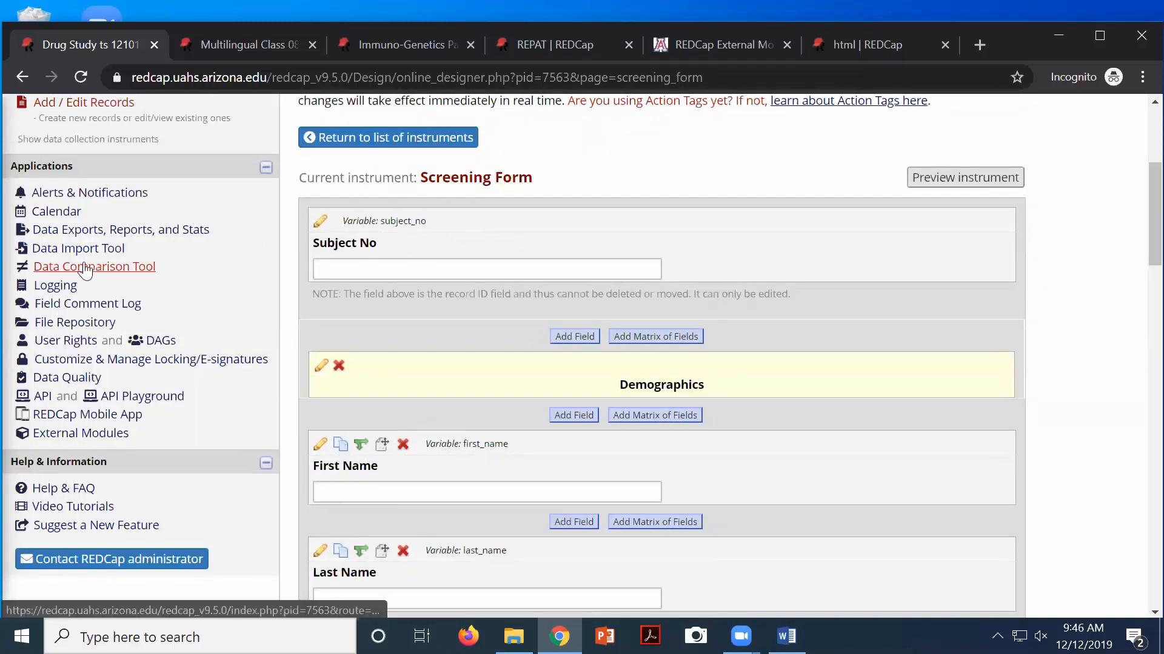
pyautogui.scroll(5, 43, 193)
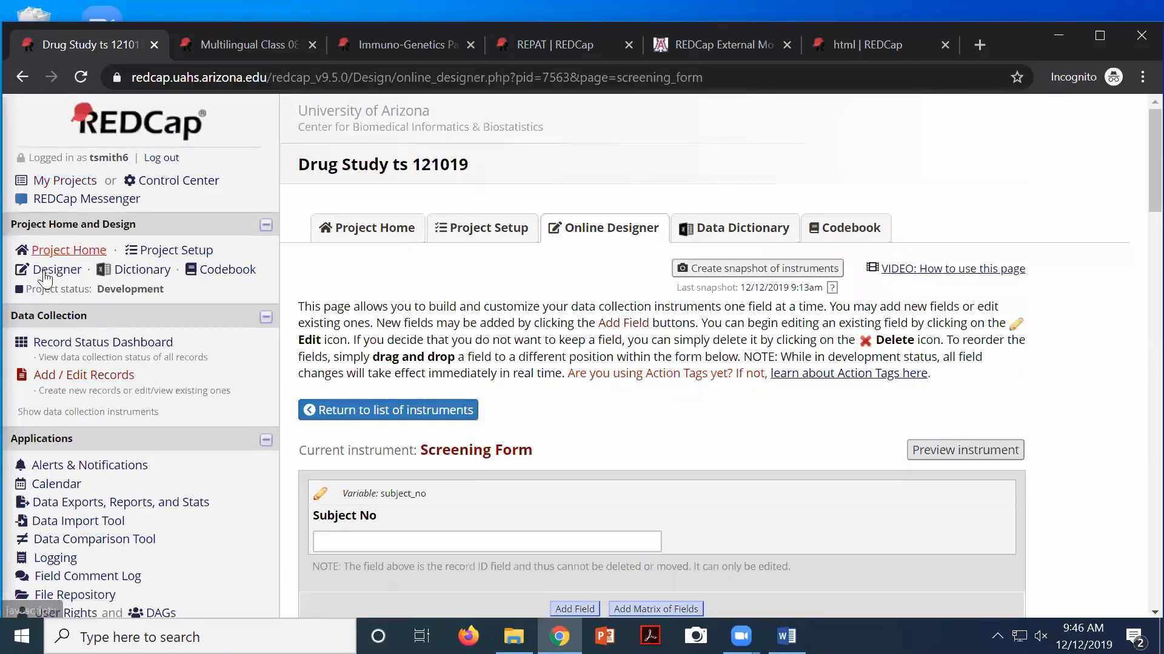
# View the Record Status Dashboard's 4 records, then bring up the REDCap Training folder in File Explorer
pyautogui.click(64, 344)
pyautogui.scroll(-5, 325, 460)
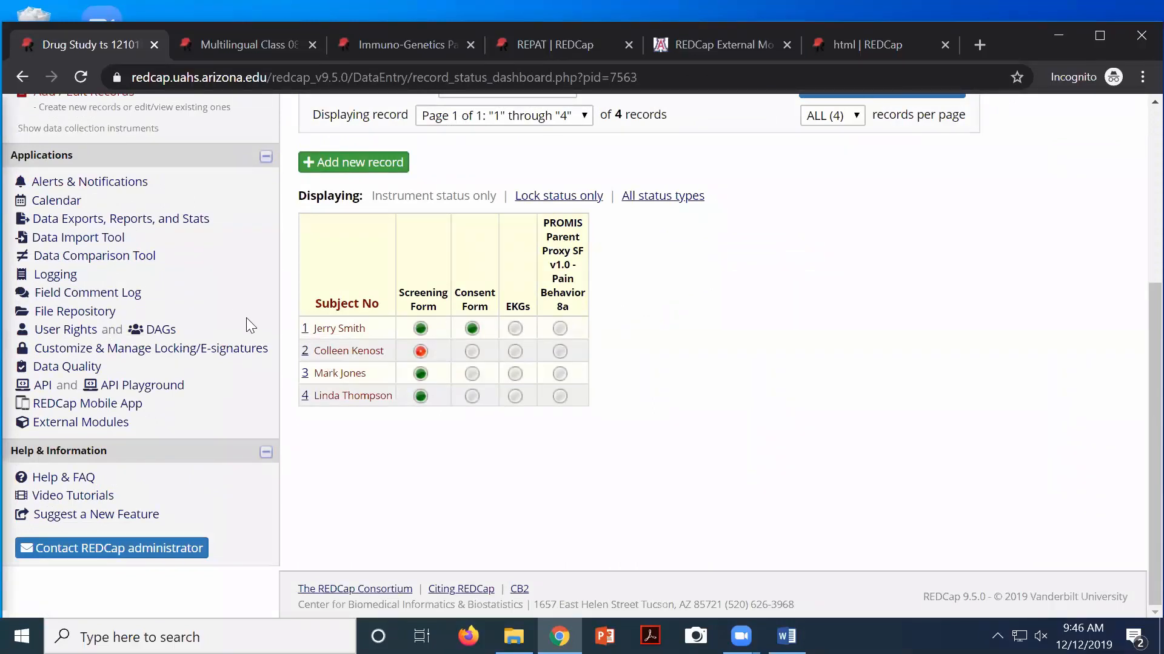
pyautogui.scroll(2, 121, 340)
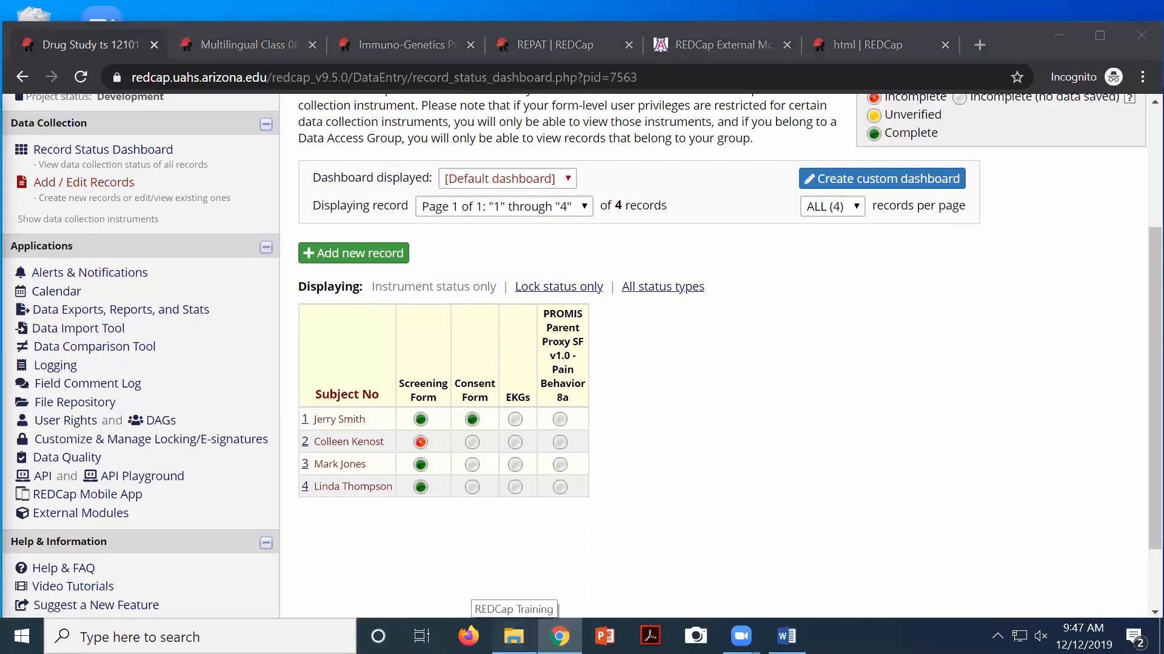
pyautogui.click(513, 636)
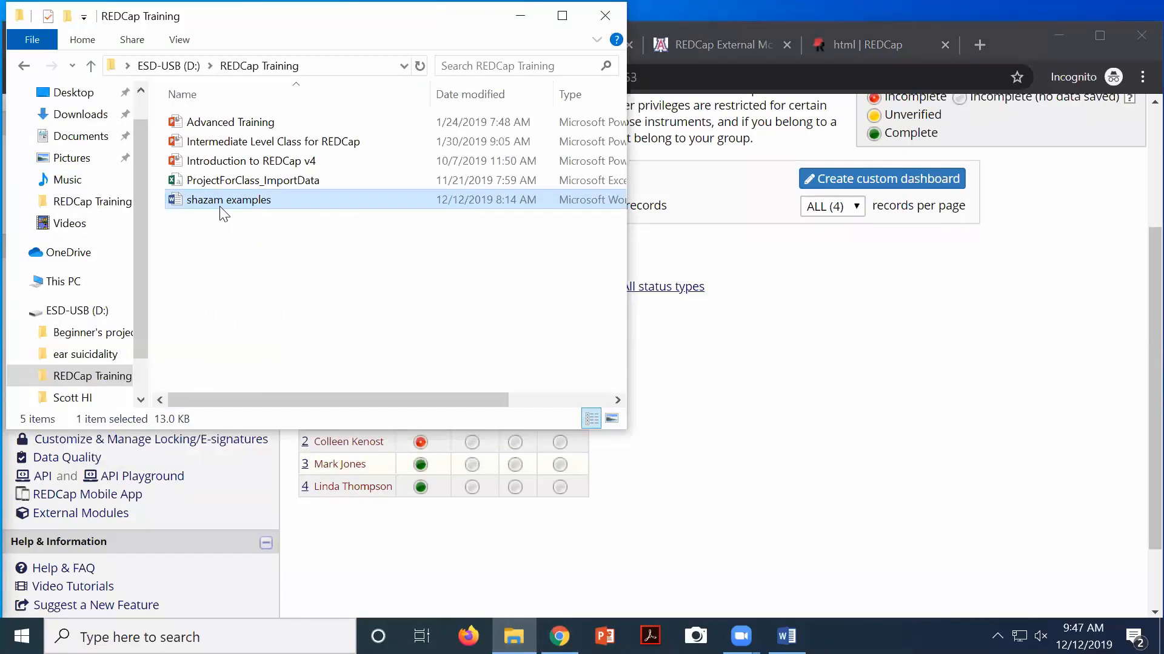
pyautogui.doubleClick(212, 181)
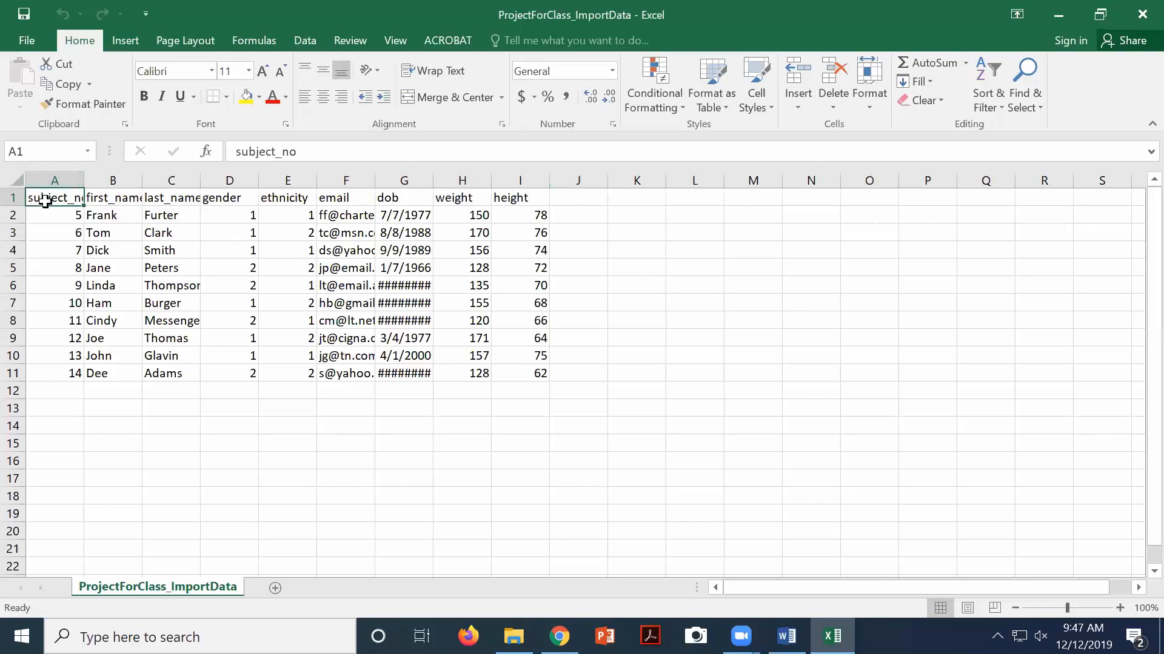
pyautogui.click(46, 177)
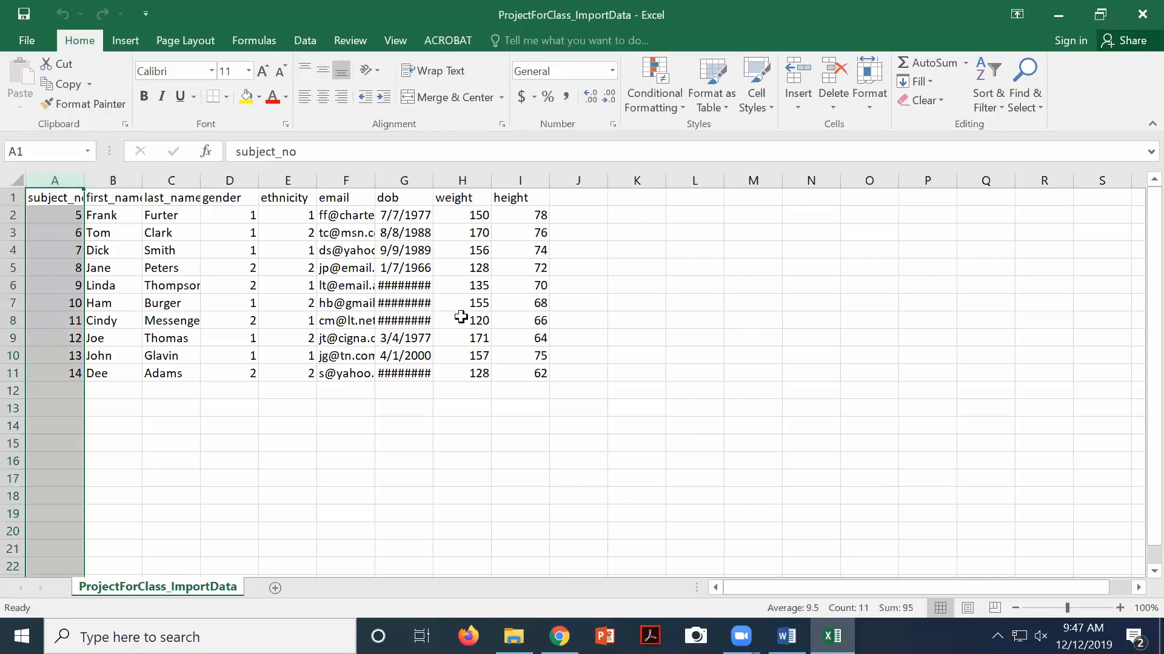
pyautogui.click(131, 198)
pyautogui.click(154, 197)
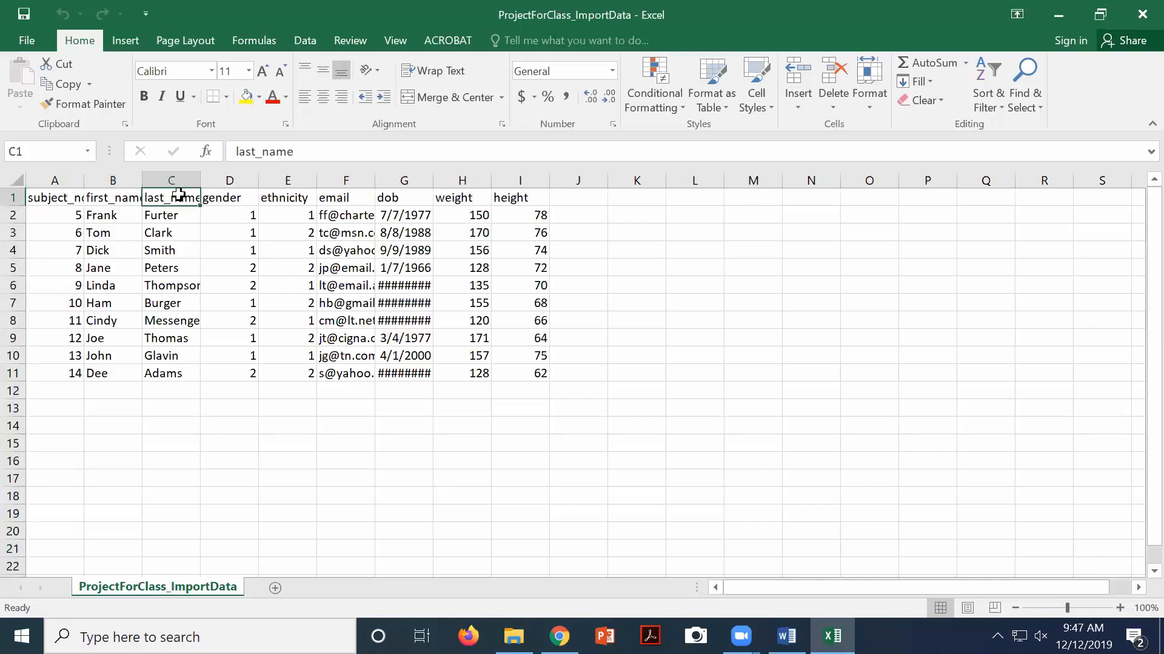
pyautogui.click(226, 199)
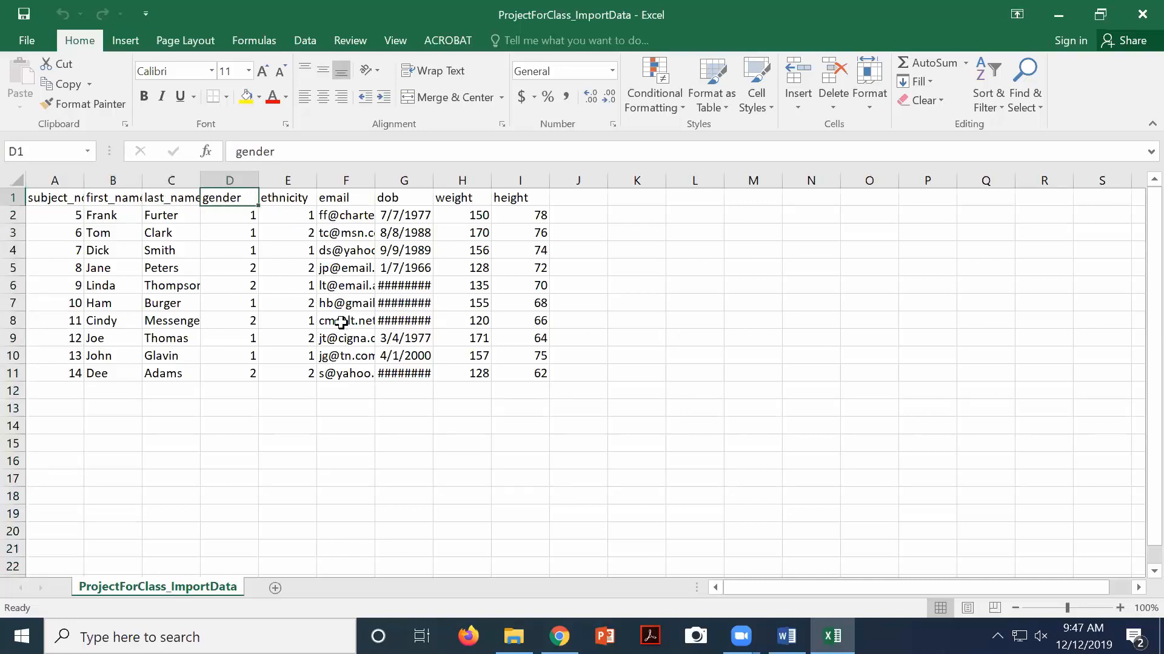
pyautogui.click(229, 213)
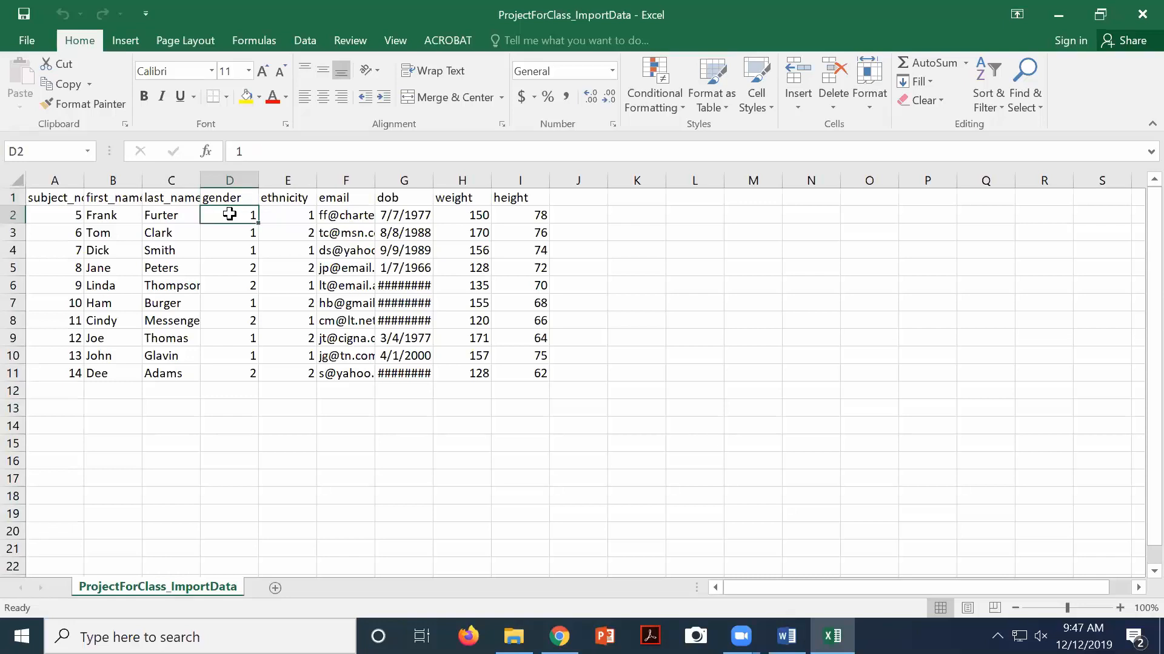
pyautogui.moveTo(229, 214)
pyautogui.mouseDown()
pyautogui.moveTo(217, 373)
pyautogui.moveTo(216, 207)
pyautogui.mouseUp()
pyautogui.moveTo(216, 209); pyautogui.dragTo(226, 380)
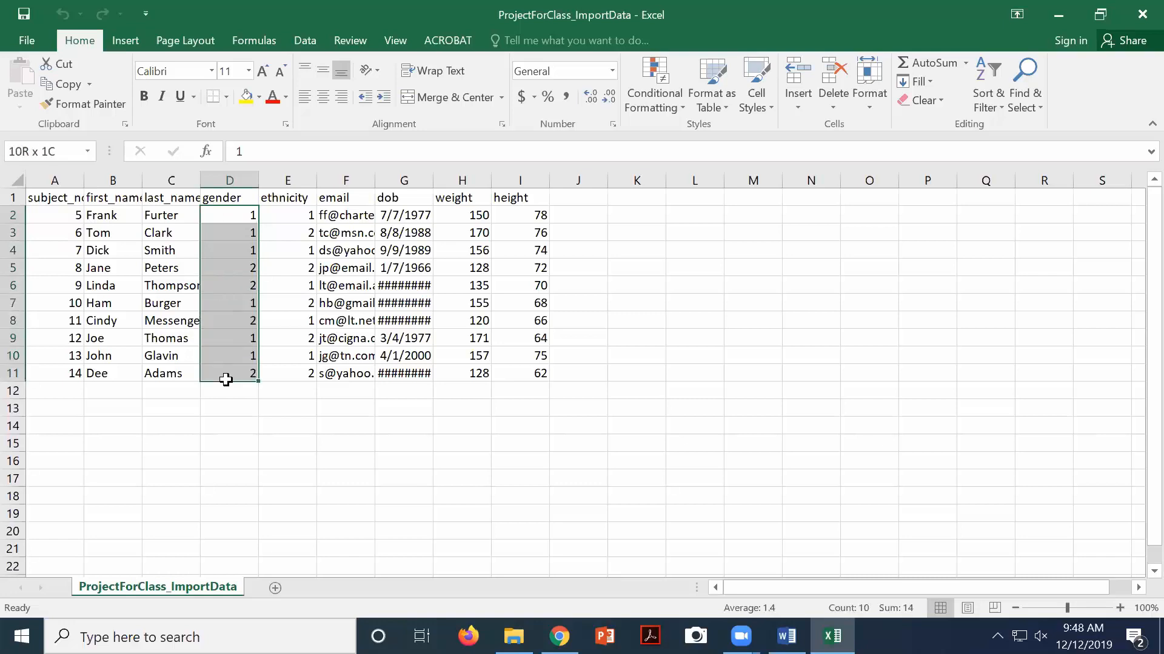
pyautogui.moveTo(226, 380); pyautogui.dragTo(226, 379)
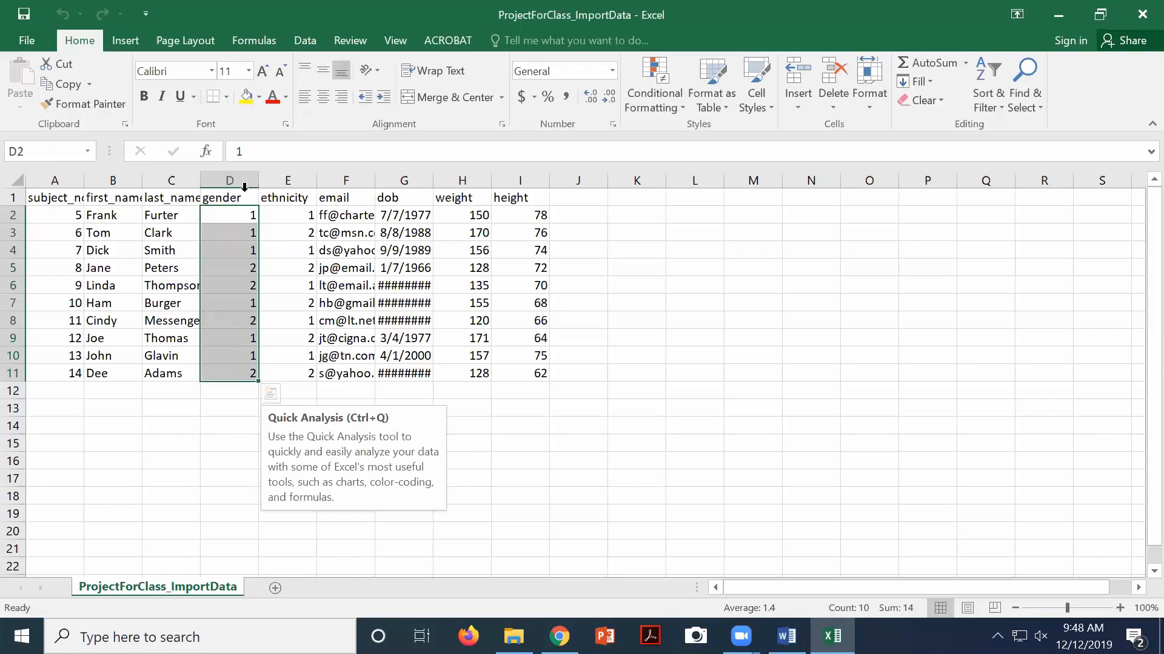
pyautogui.click(218, 197)
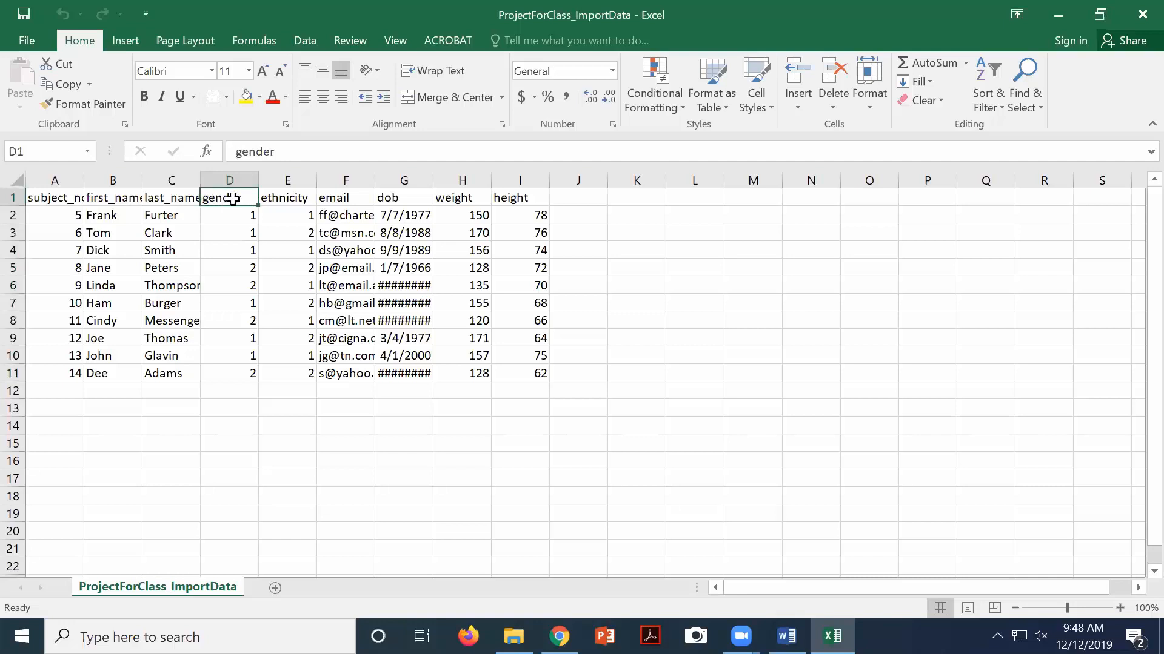
pyautogui.click(14, 197)
pyautogui.moveTo(52, 196); pyautogui.dragTo(509, 197)
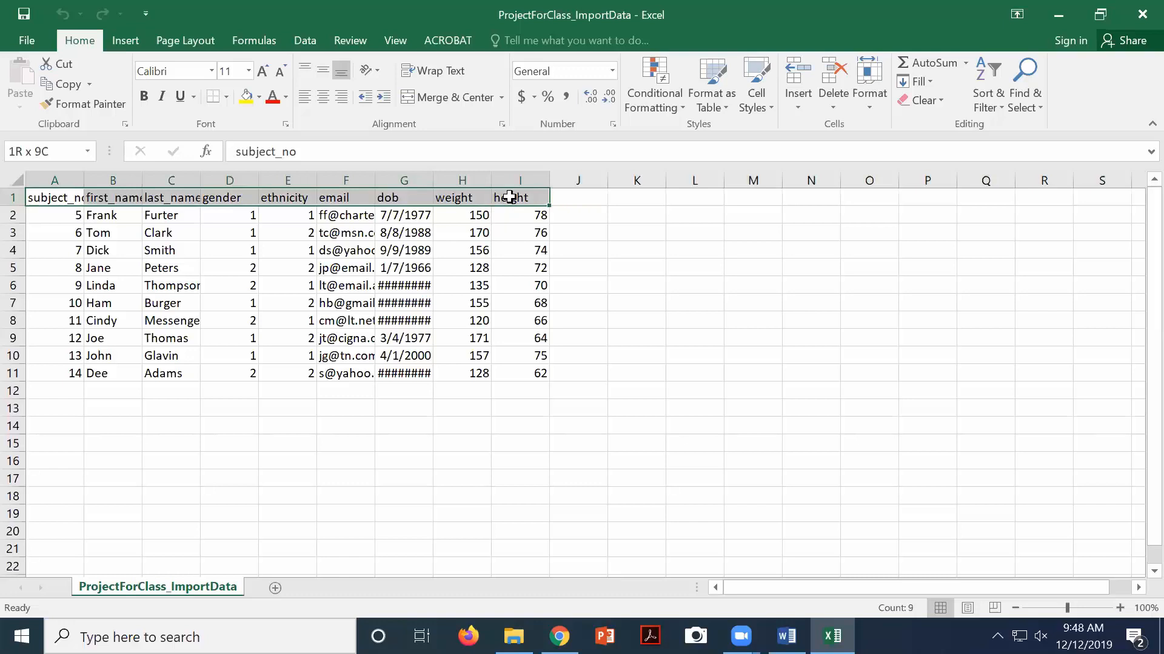
pyautogui.moveTo(509, 197); pyautogui.dragTo(510, 198)
pyautogui.click(1137, 23)
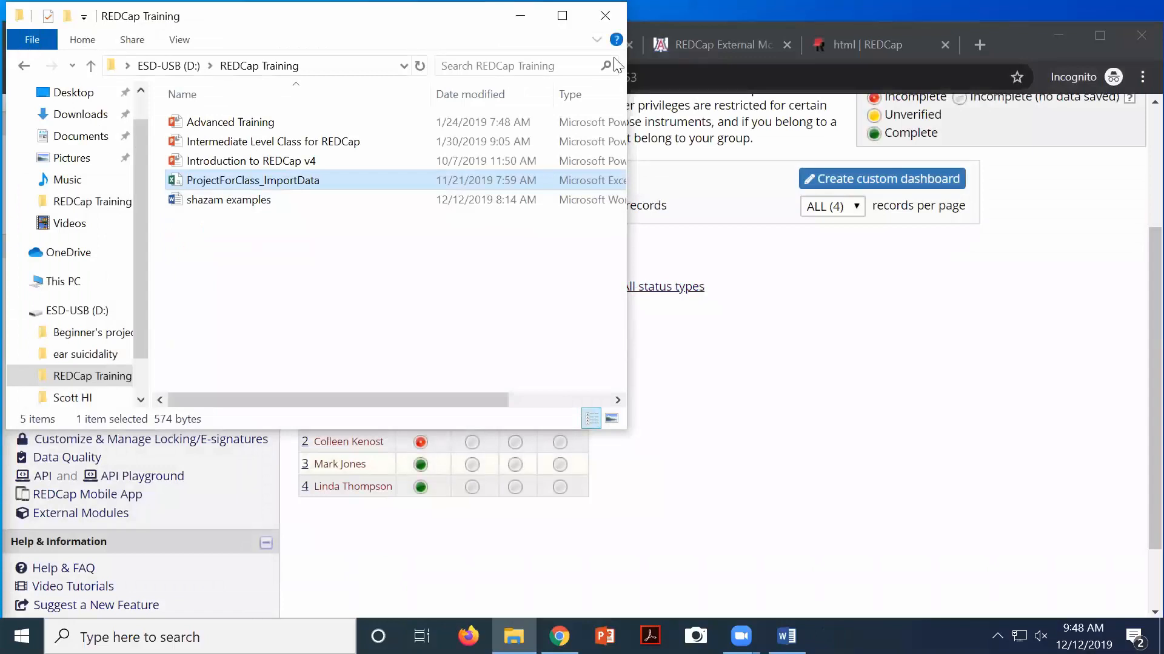
# Close the REDCap Training folder and download the Data Import Tool's CSV template with records in rows
pyautogui.moveTo(502, 16); pyautogui.dragTo(544, 86)
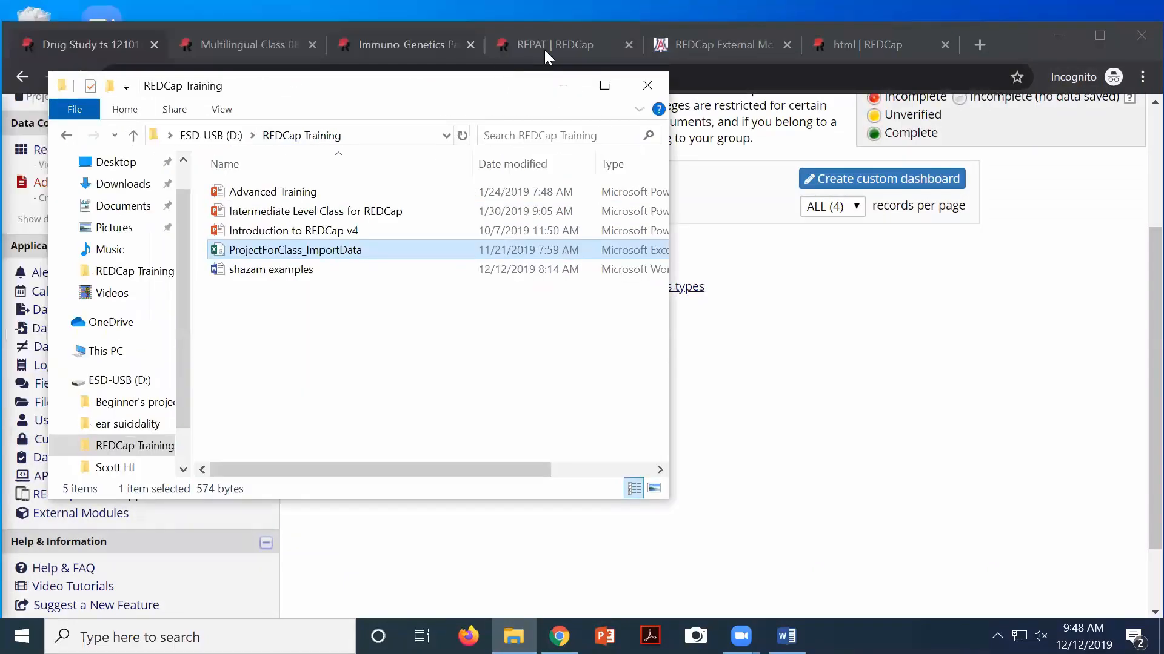
pyautogui.click(647, 85)
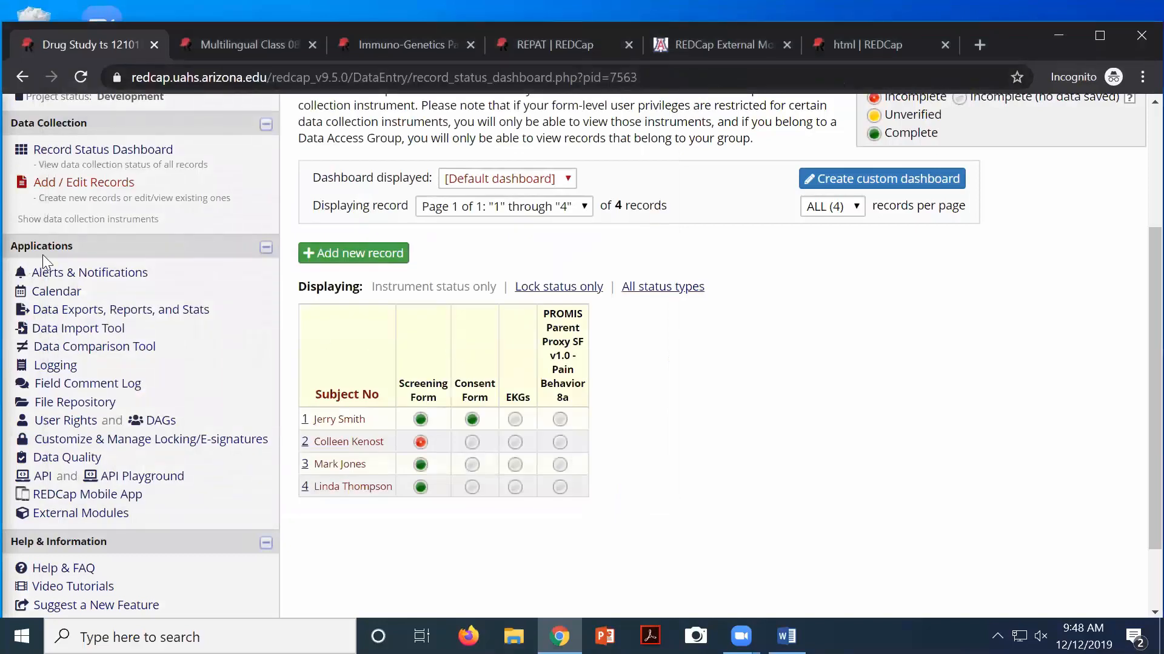
pyautogui.click(87, 331)
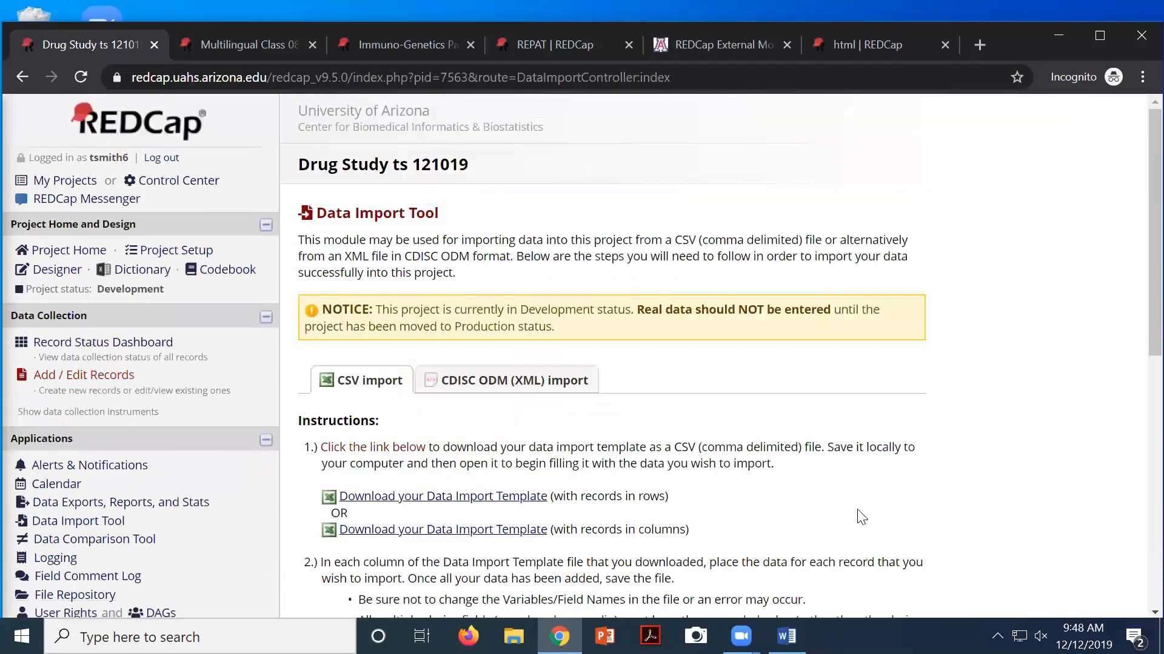
pyautogui.scroll(-3, 670, 366)
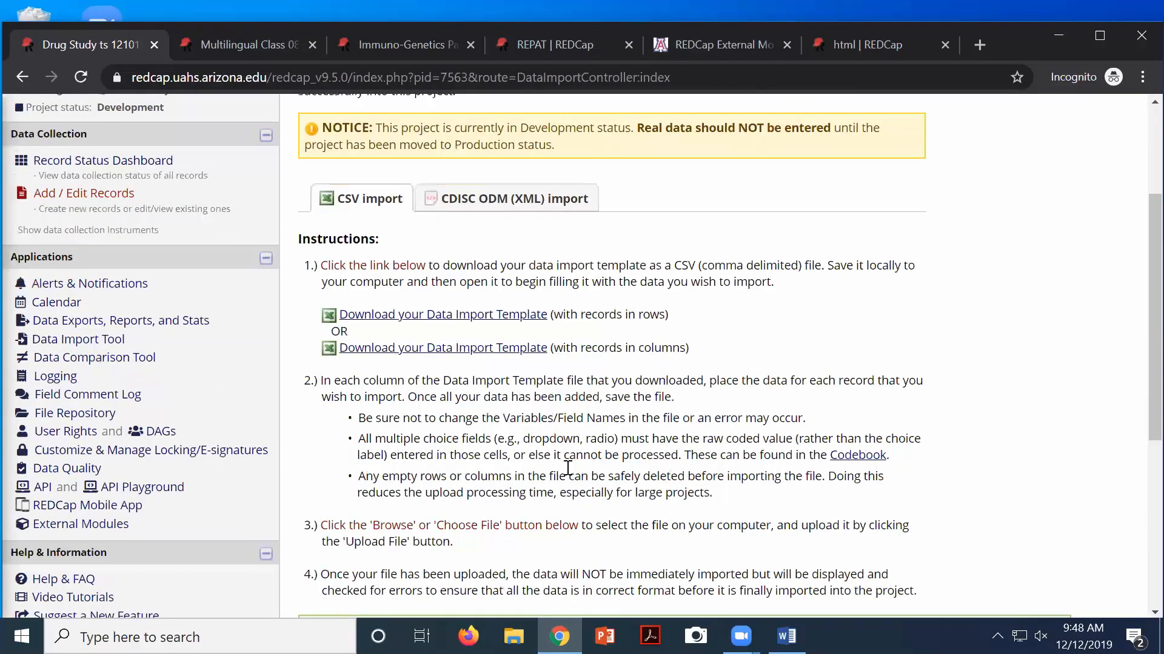
pyautogui.click(385, 316)
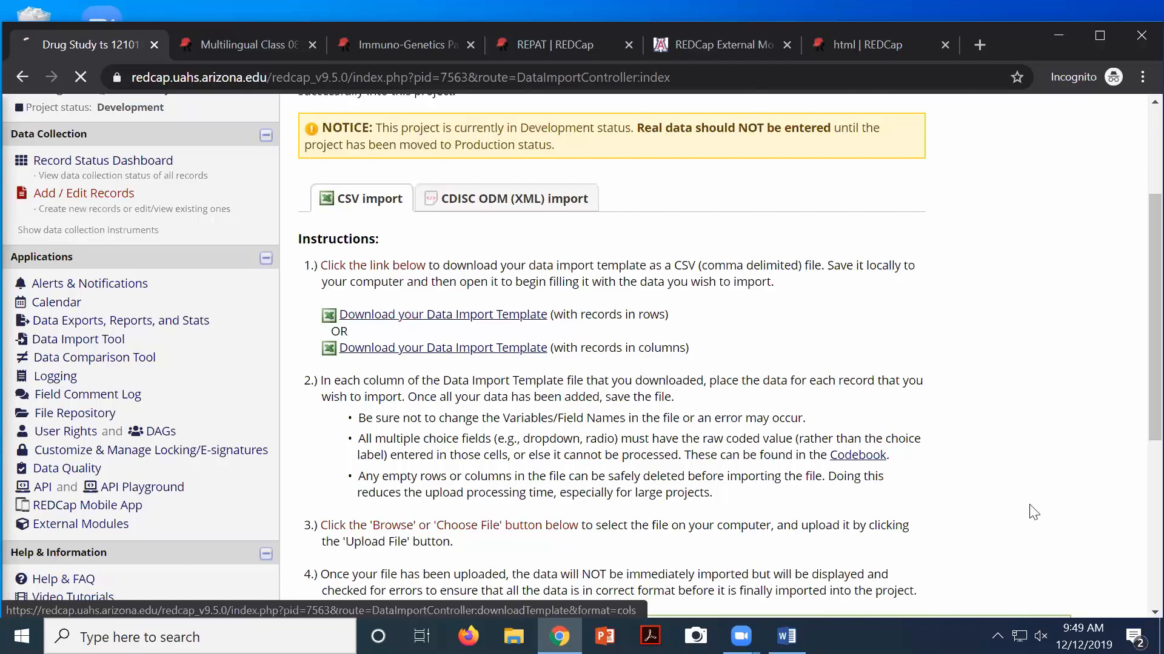
pyautogui.click(105, 601)
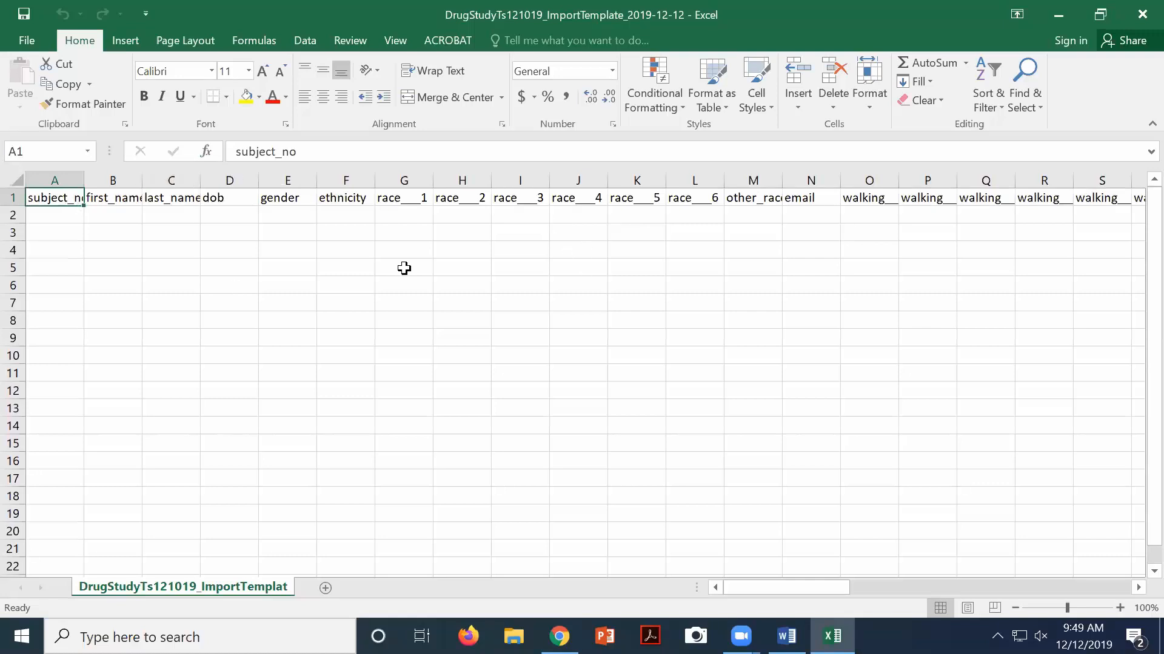
pyautogui.moveTo(463, 270); pyautogui.dragTo(464, 297)
pyautogui.click(460, 229)
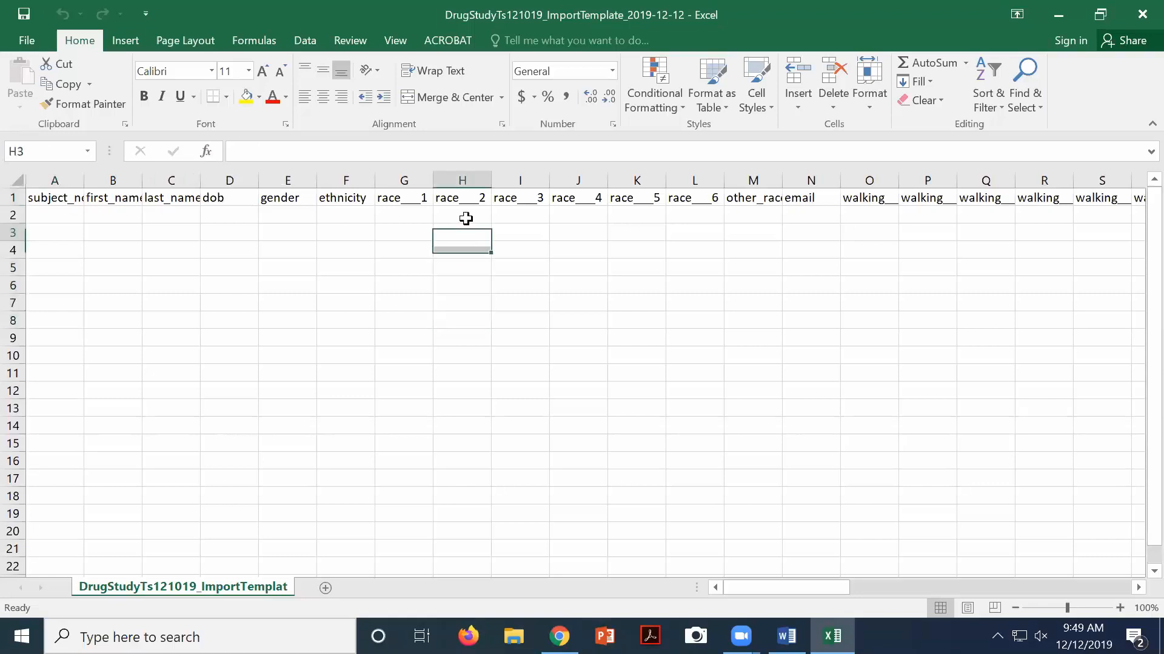
pyautogui.click(415, 181)
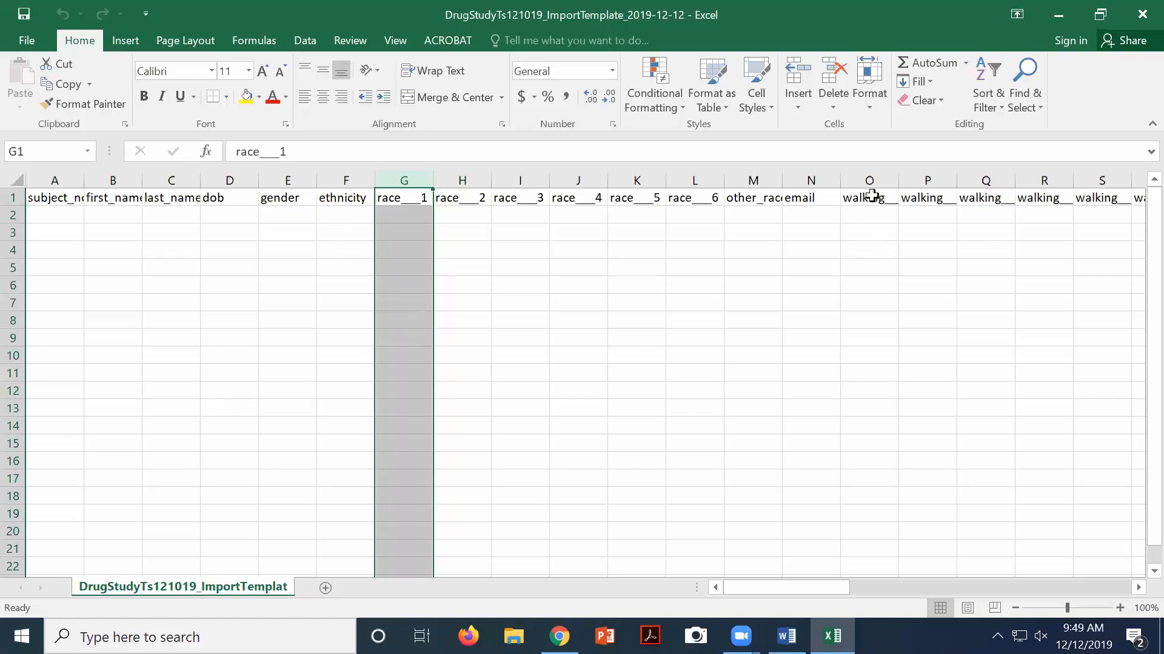
pyautogui.click(116, 198)
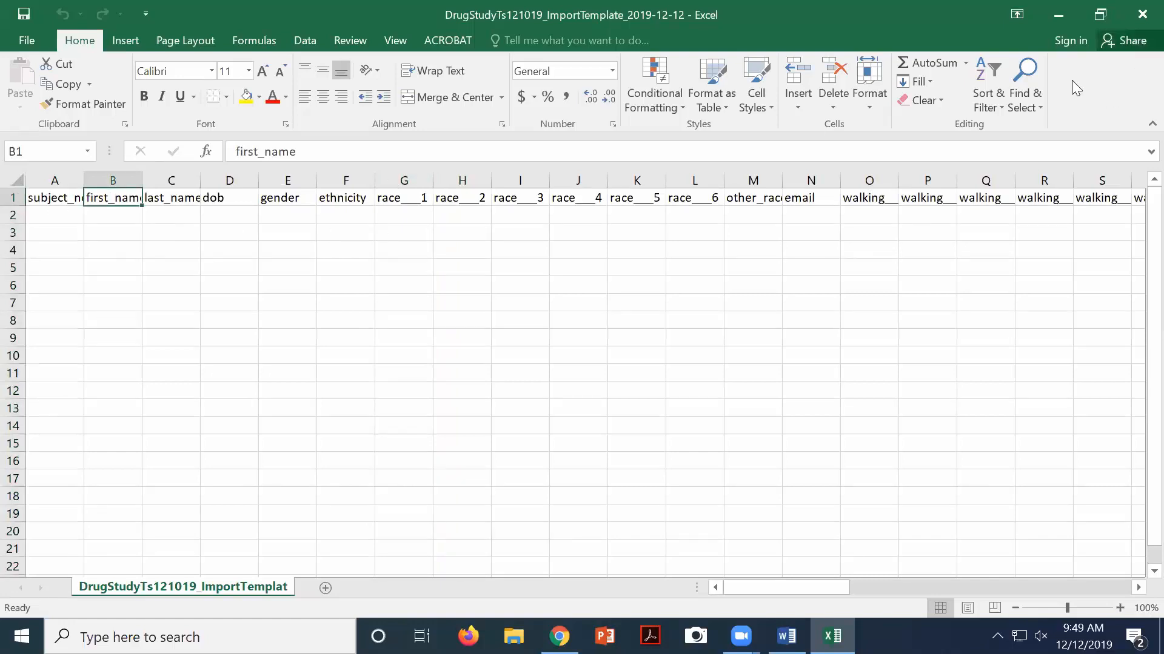
pyautogui.click(1139, 17)
pyautogui.scroll(-6, 709, 315)
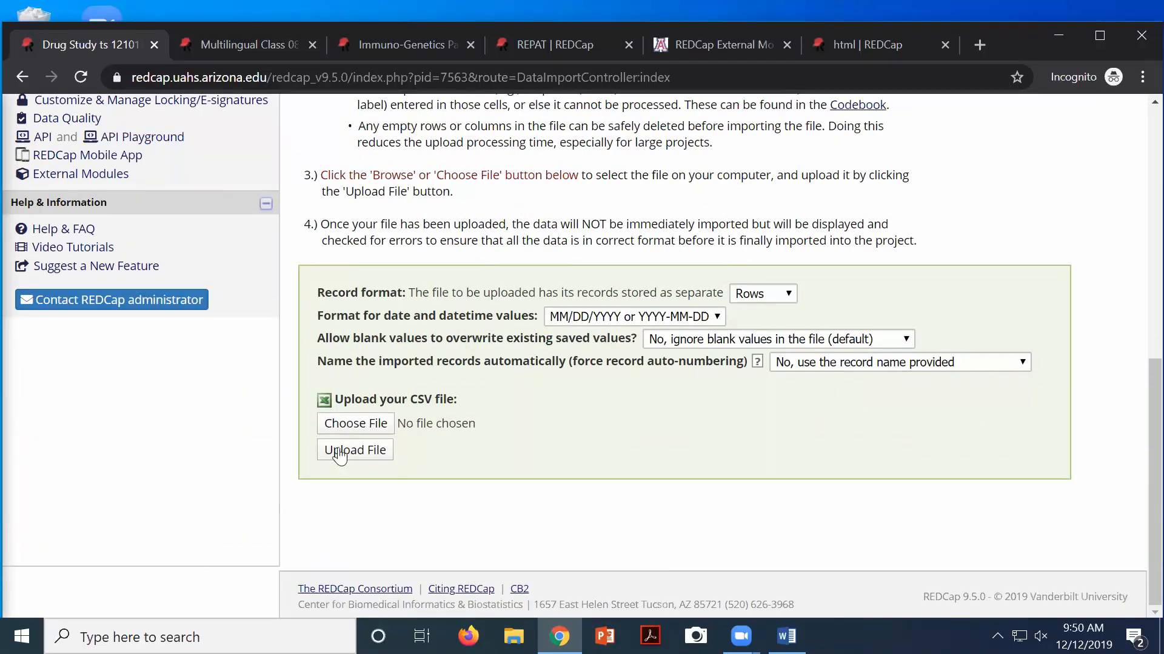
pyautogui.click(342, 423)
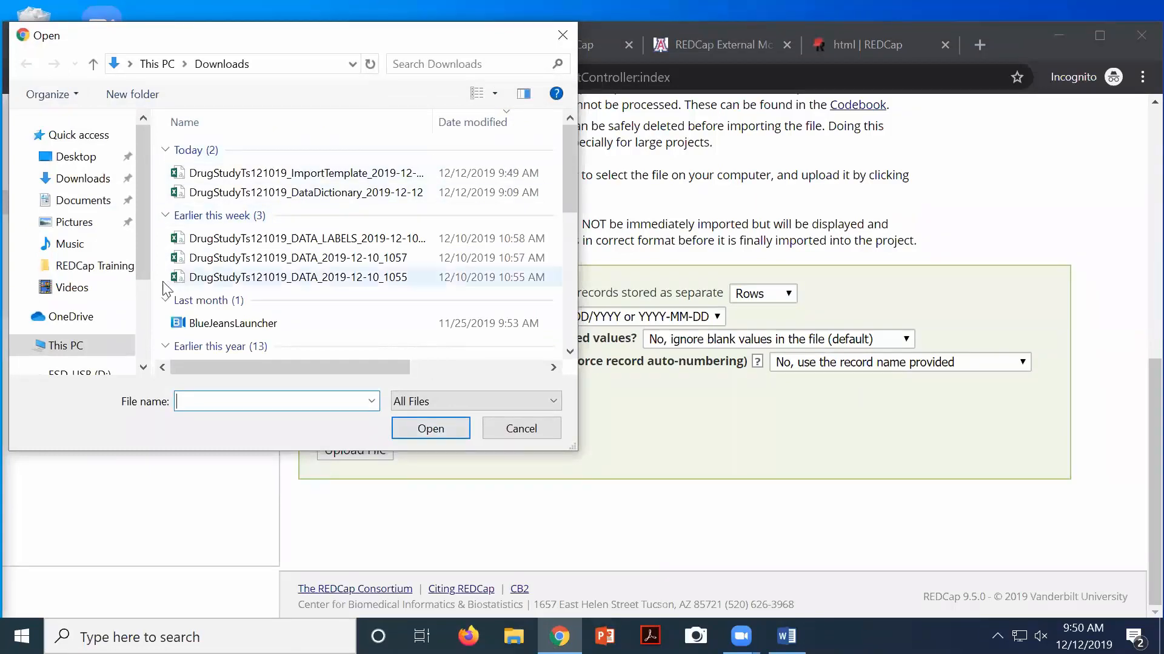
pyautogui.scroll(-3, 141, 295)
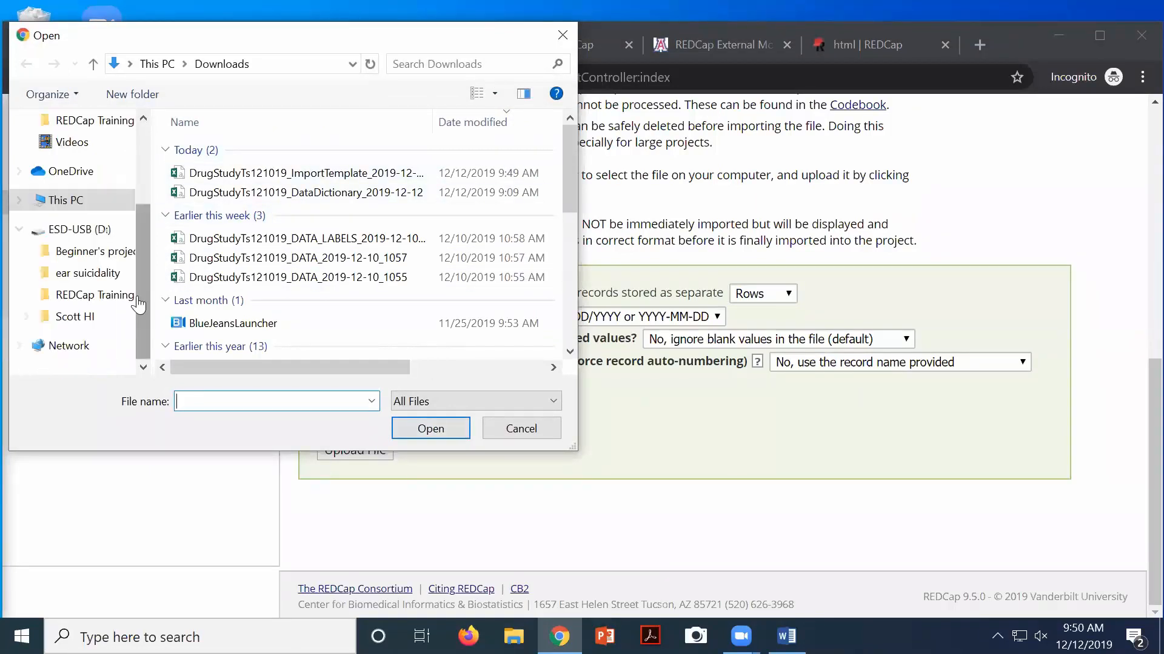
pyautogui.click(103, 296)
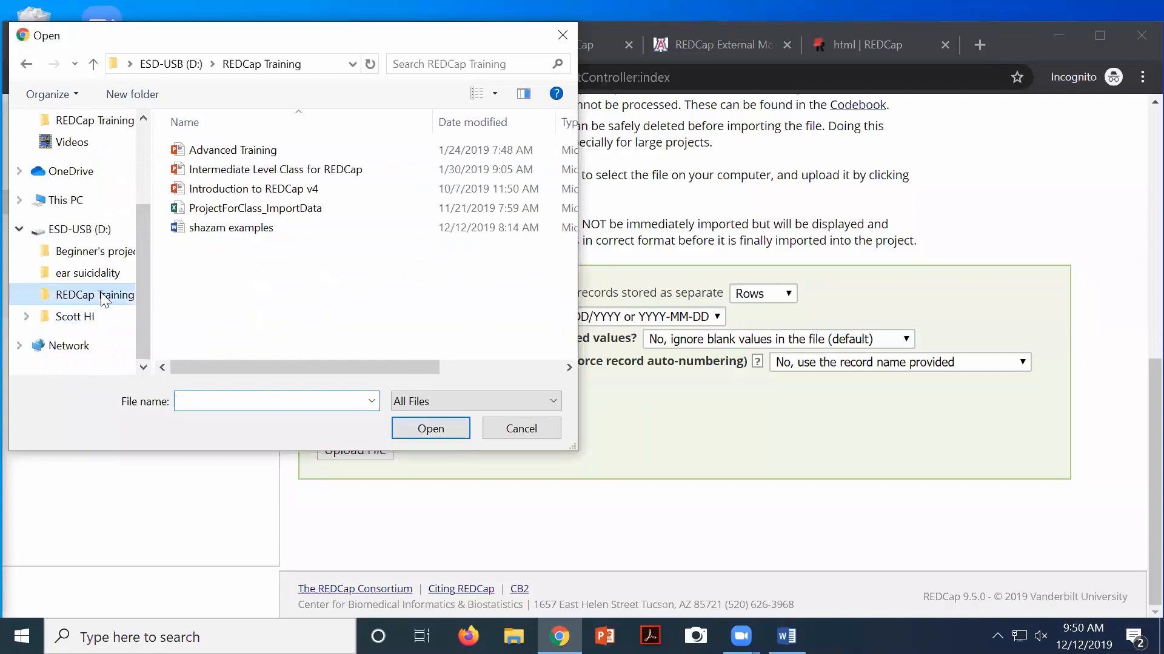
pyautogui.click(209, 208)
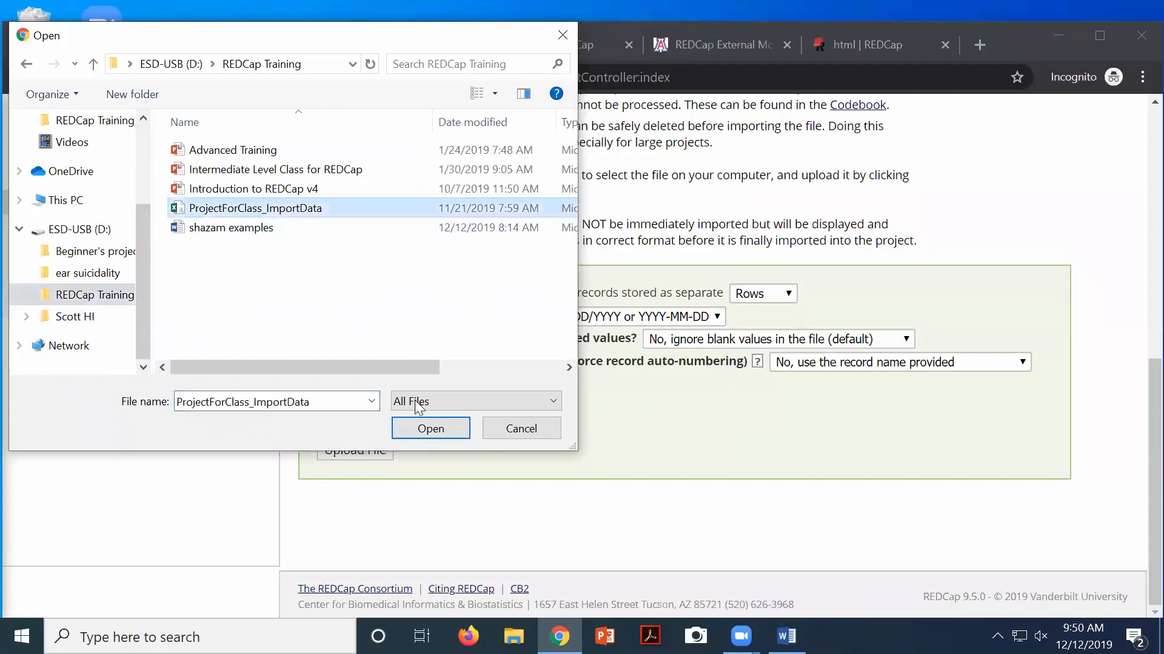
pyautogui.click(464, 430)
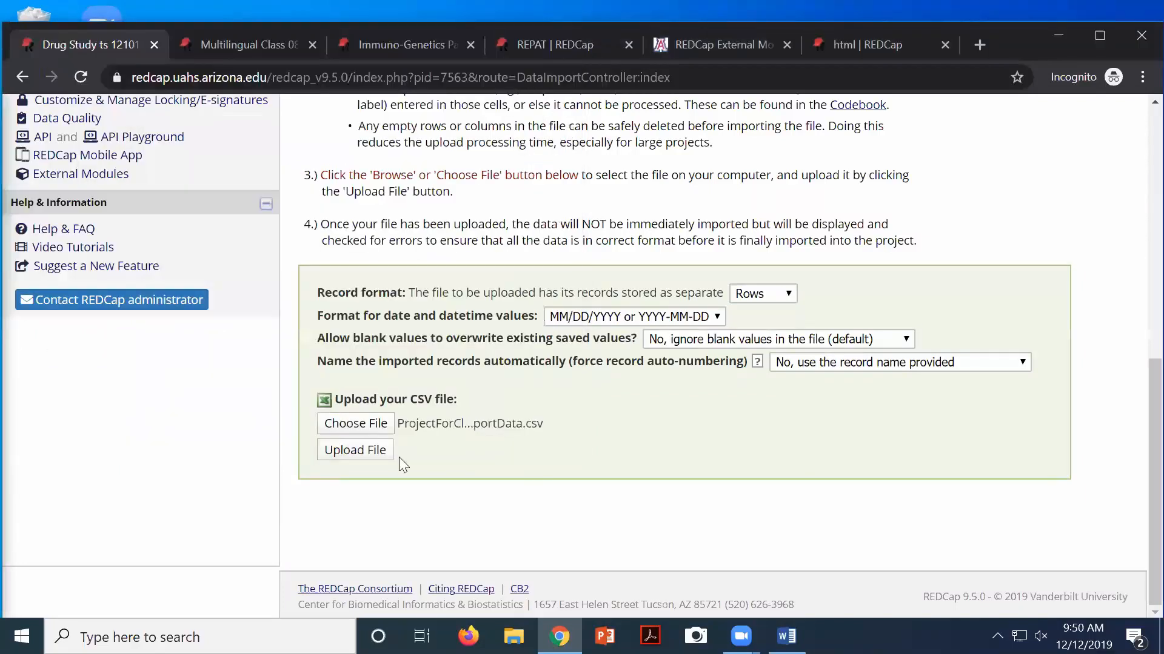
pyautogui.click(363, 451)
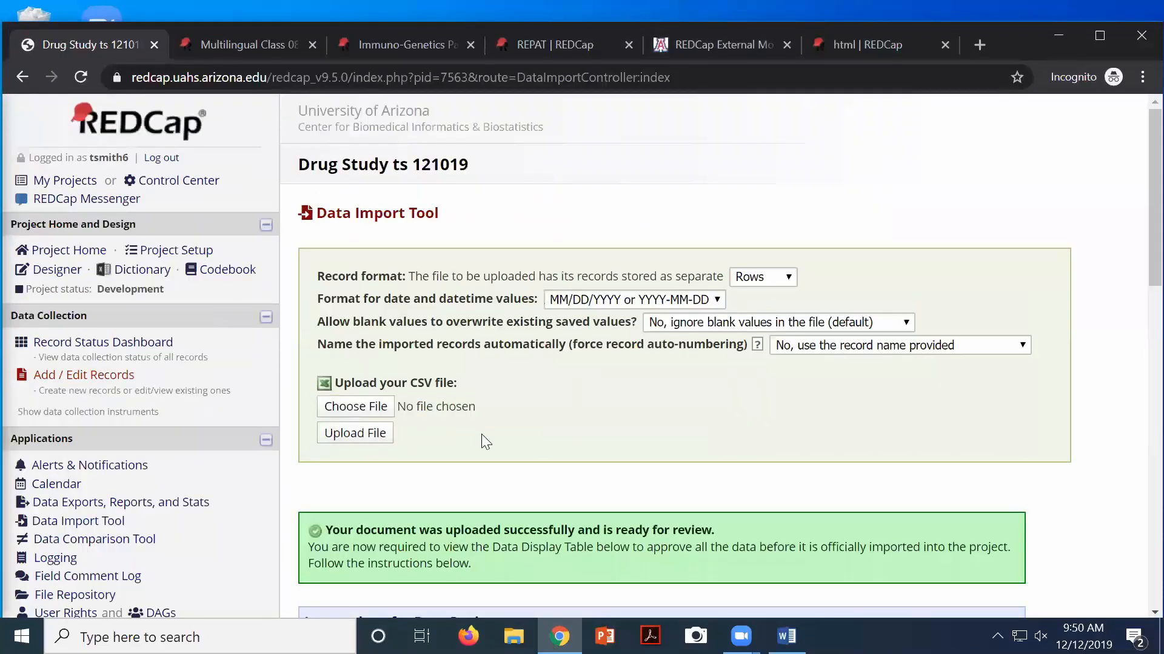
pyautogui.scroll(-3, 485, 513)
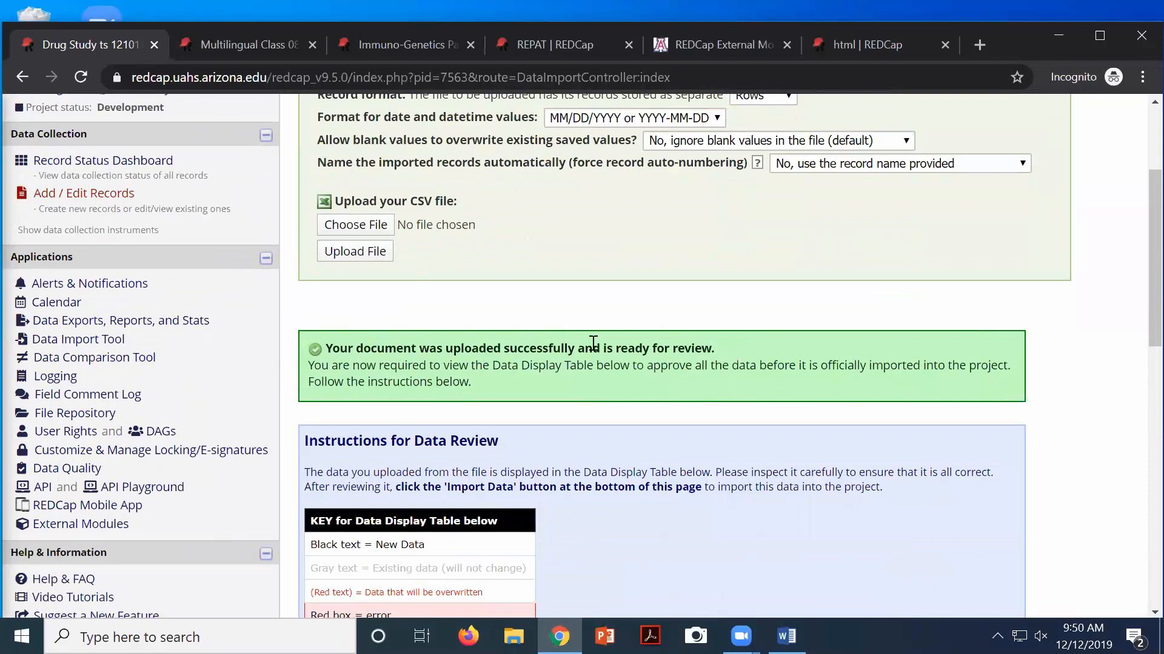
pyautogui.scroll(-8, 608, 400)
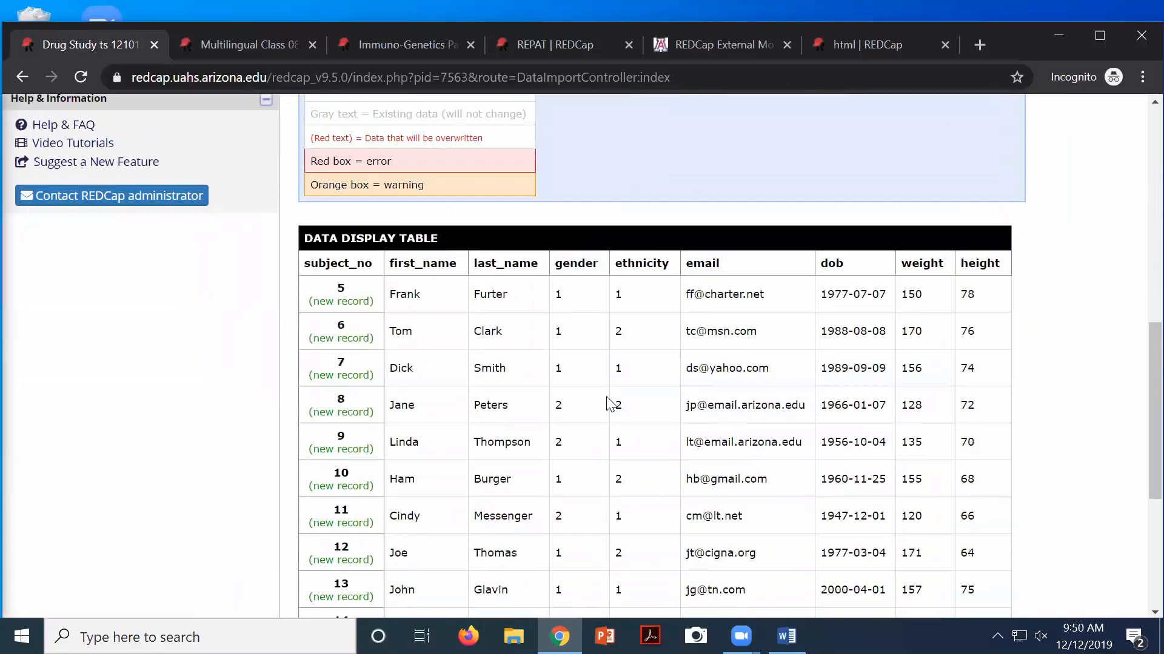
pyautogui.scroll(-3, 735, 385)
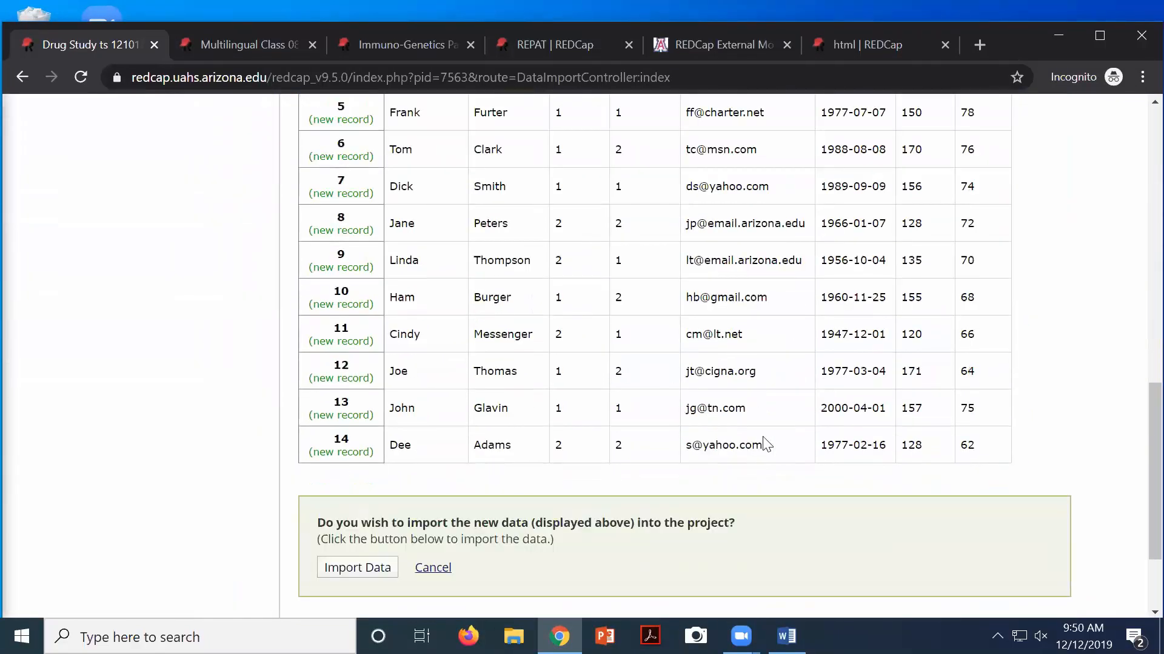
pyautogui.scroll(5, 400, 353)
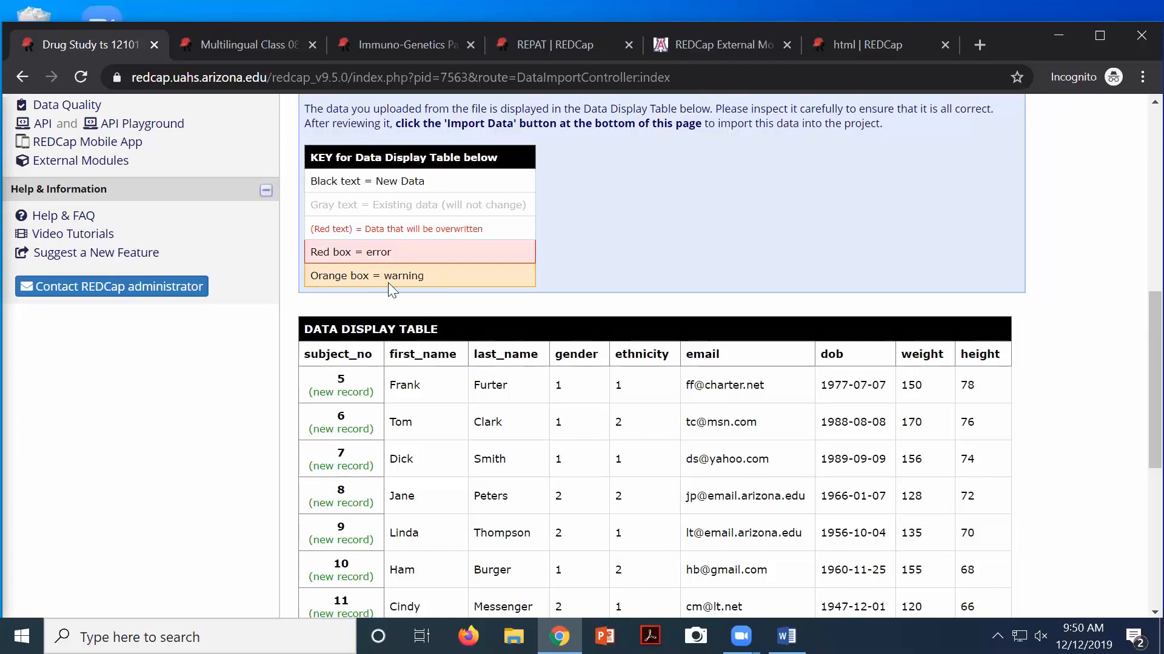
pyautogui.scroll(-7, 466, 438)
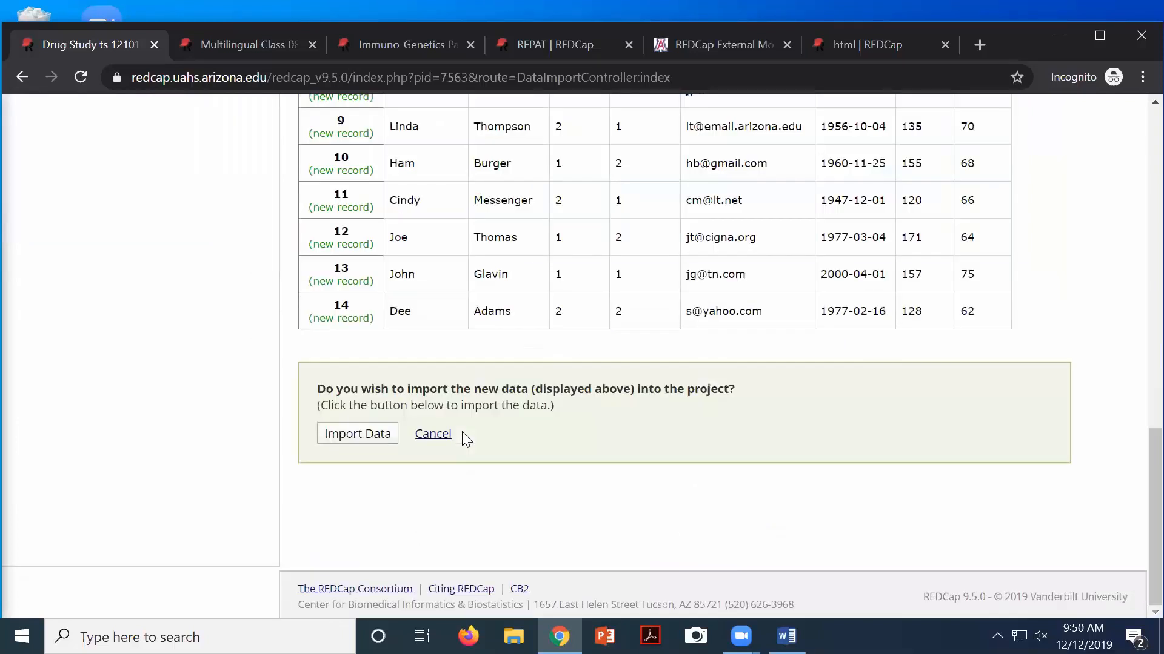
pyautogui.scroll(6, 462, 432)
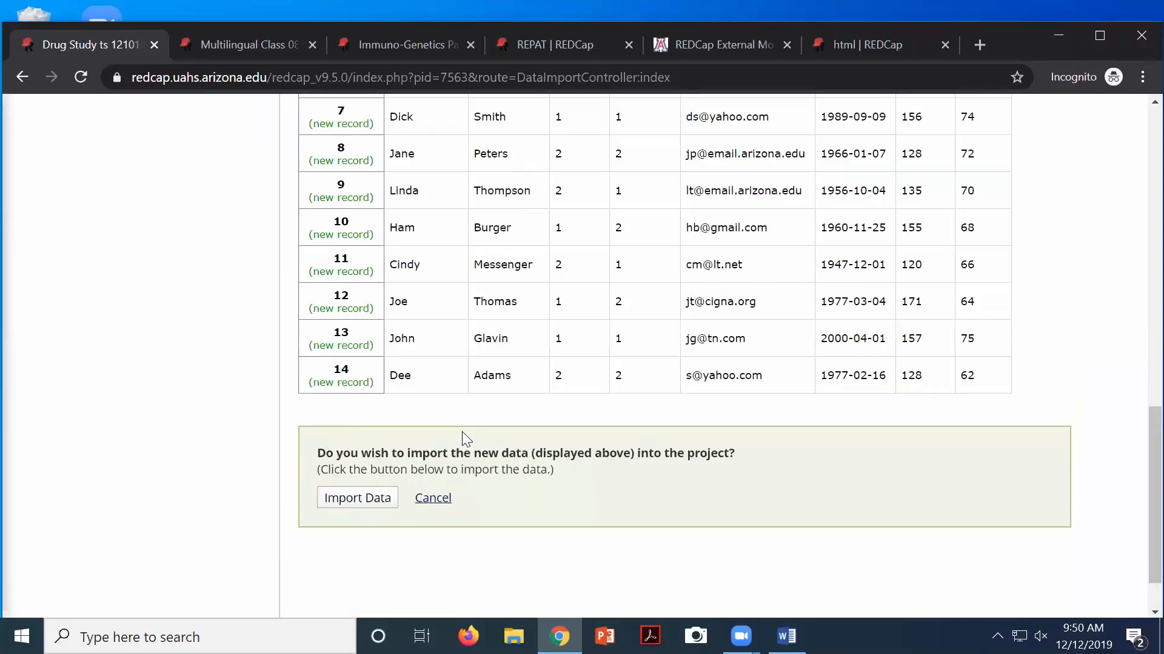
pyautogui.scroll(-6, 458, 429)
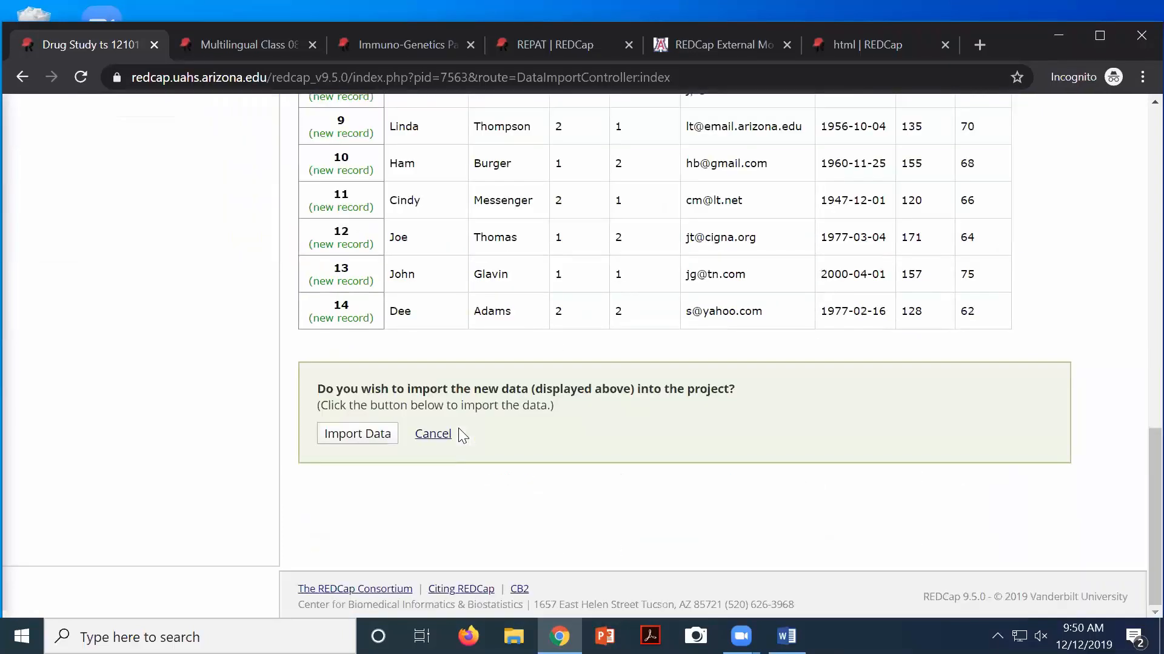
# Import the ten previewed subject records, confirming 10 records were created or modified
pyautogui.click(359, 434)
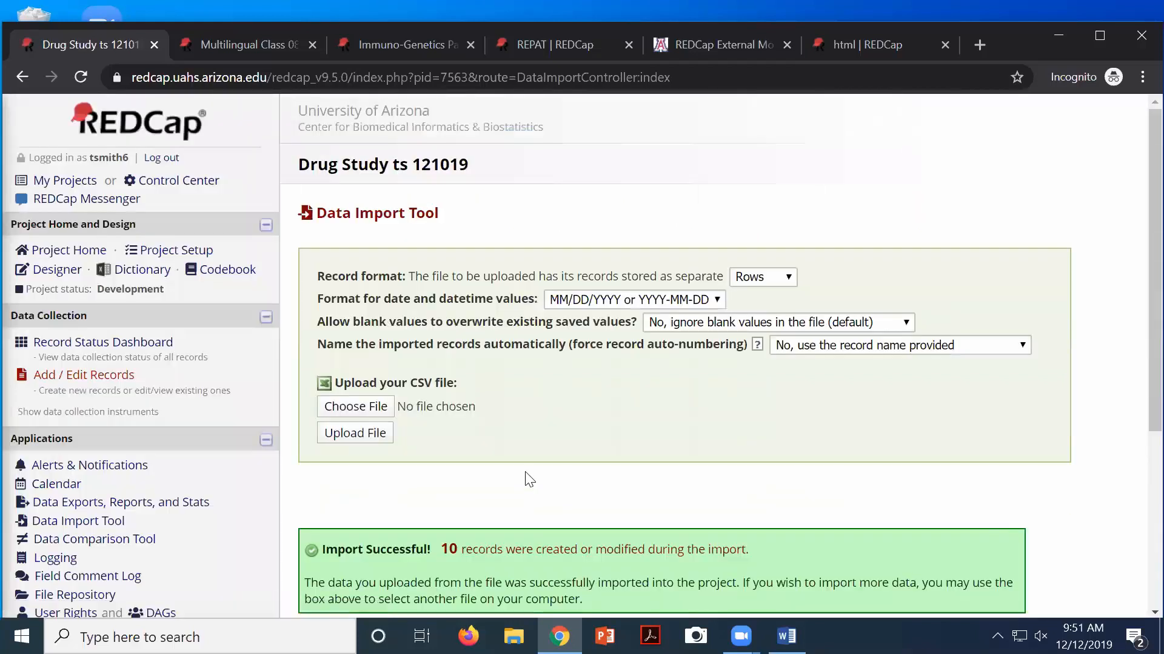
pyautogui.scroll(-5, 521, 480)
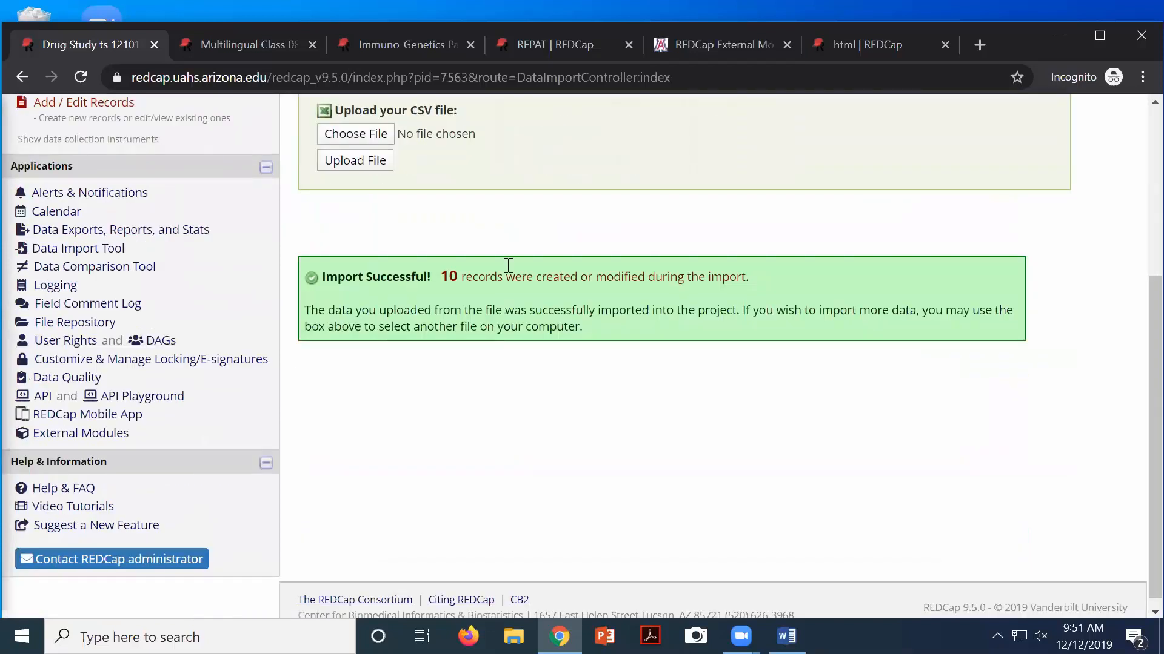
pyautogui.scroll(5, 379, 254)
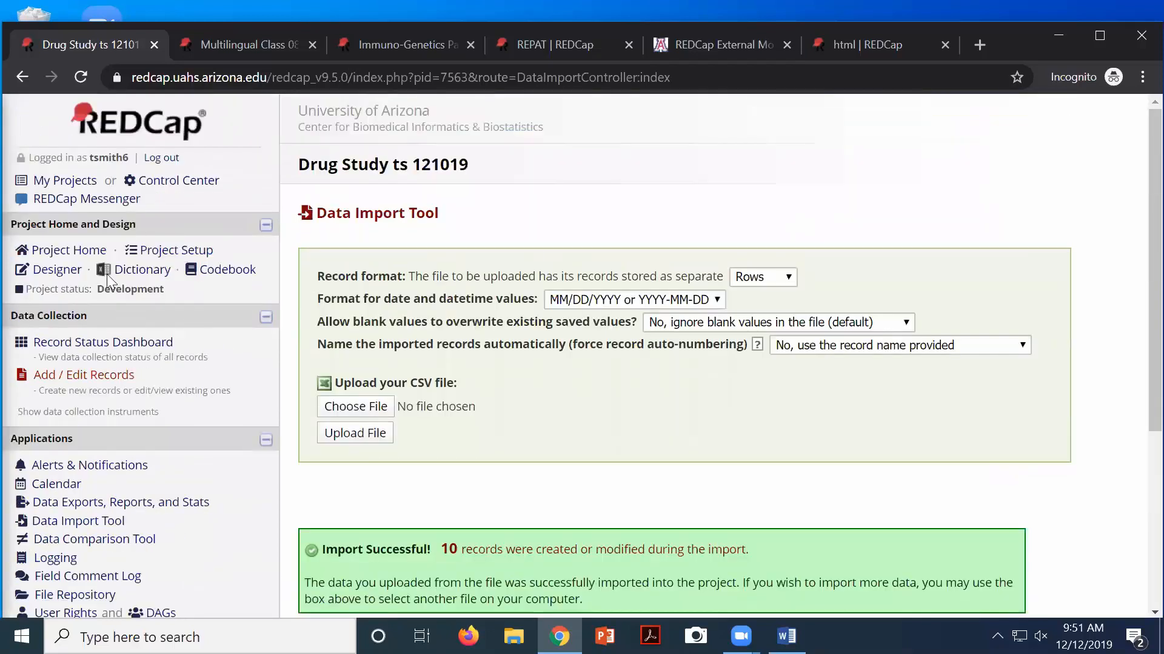
pyautogui.click(96, 346)
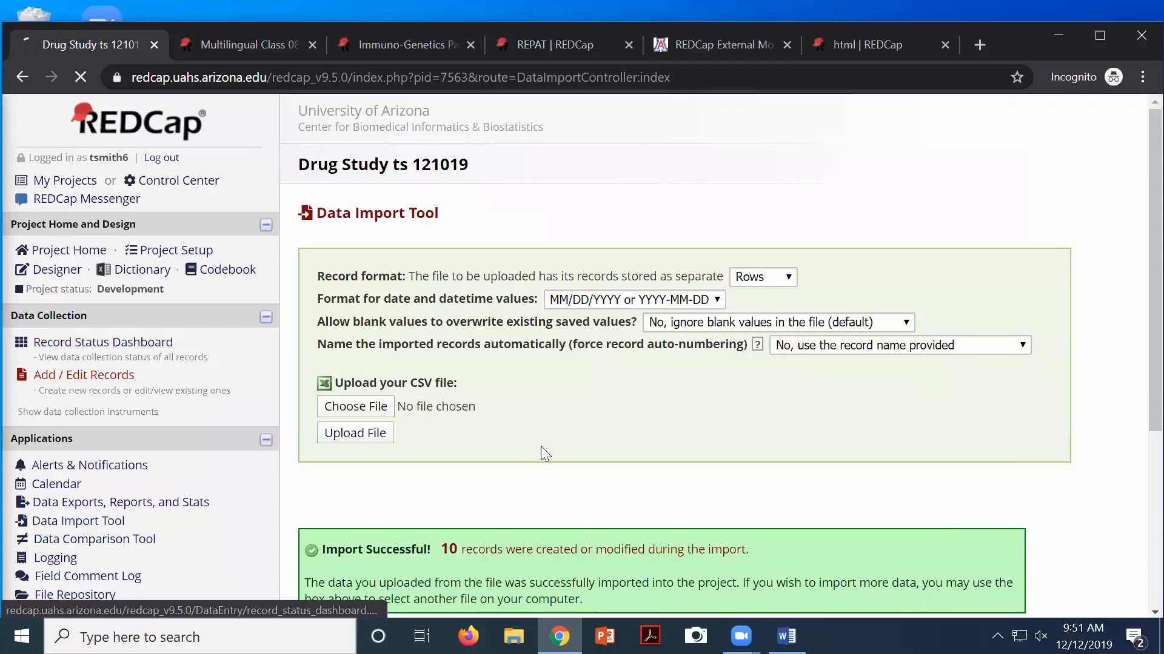
# Scroll through the record status table showing all 14 project records
pyautogui.scroll(-3, 710, 479)
pyautogui.scroll(-4, 710, 479)
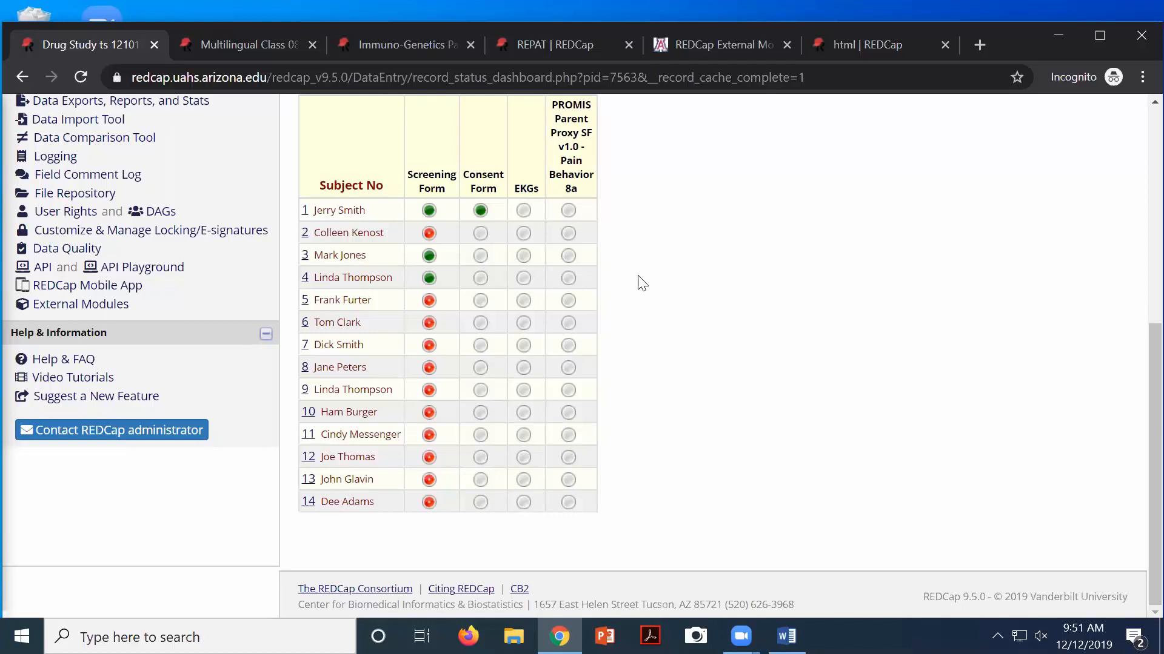
pyautogui.scroll(7, 646, 288)
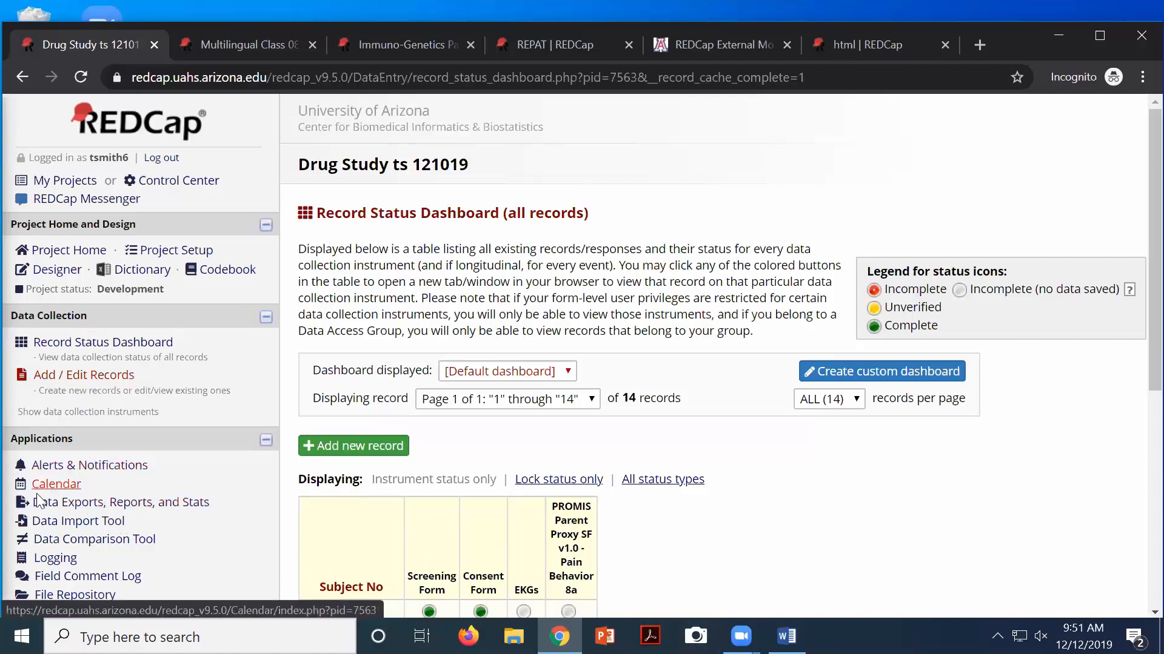
pyautogui.click(126, 508)
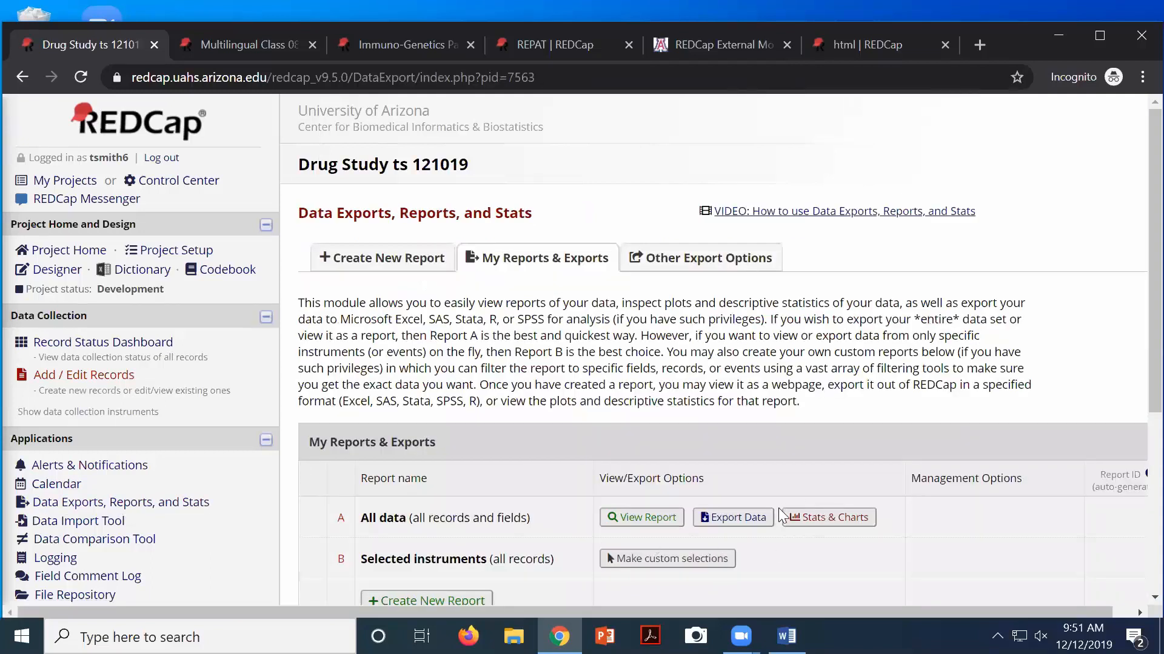
# Scroll the reports list showing the All data and Selected instruments reports
pyautogui.scroll(-3, 747, 525)
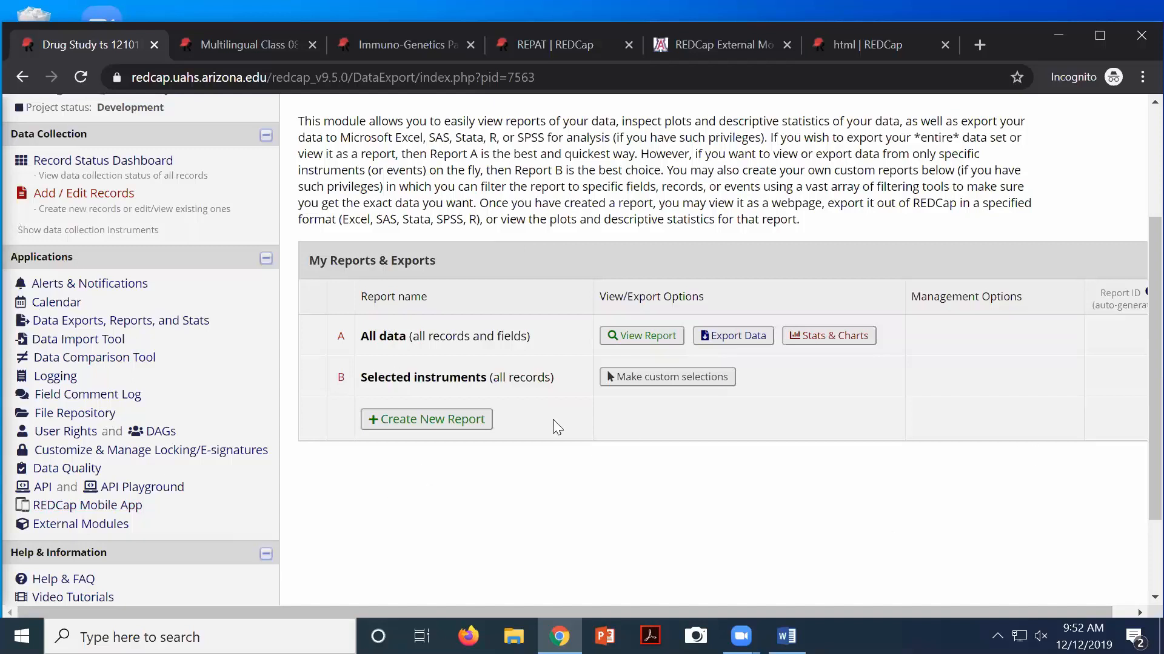
# Create a new report named 'Test' with subject_no 'Subject No' as Field 1
pyautogui.click(429, 421)
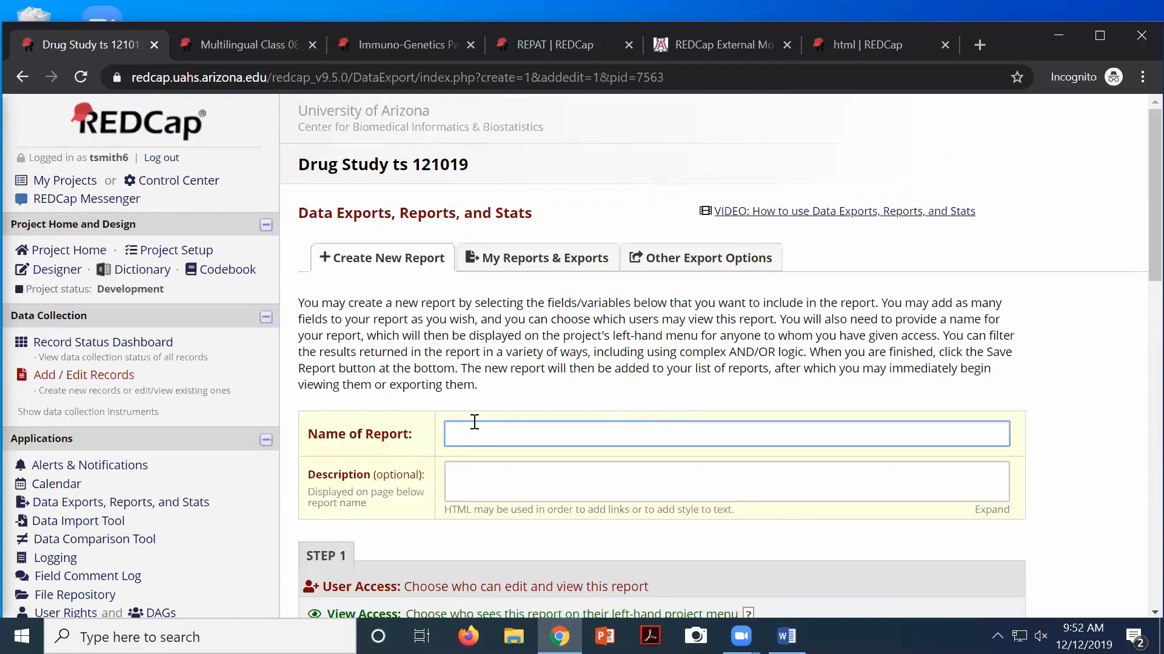
pyautogui.write('Test')
pyautogui.scroll(-3, 497, 364)
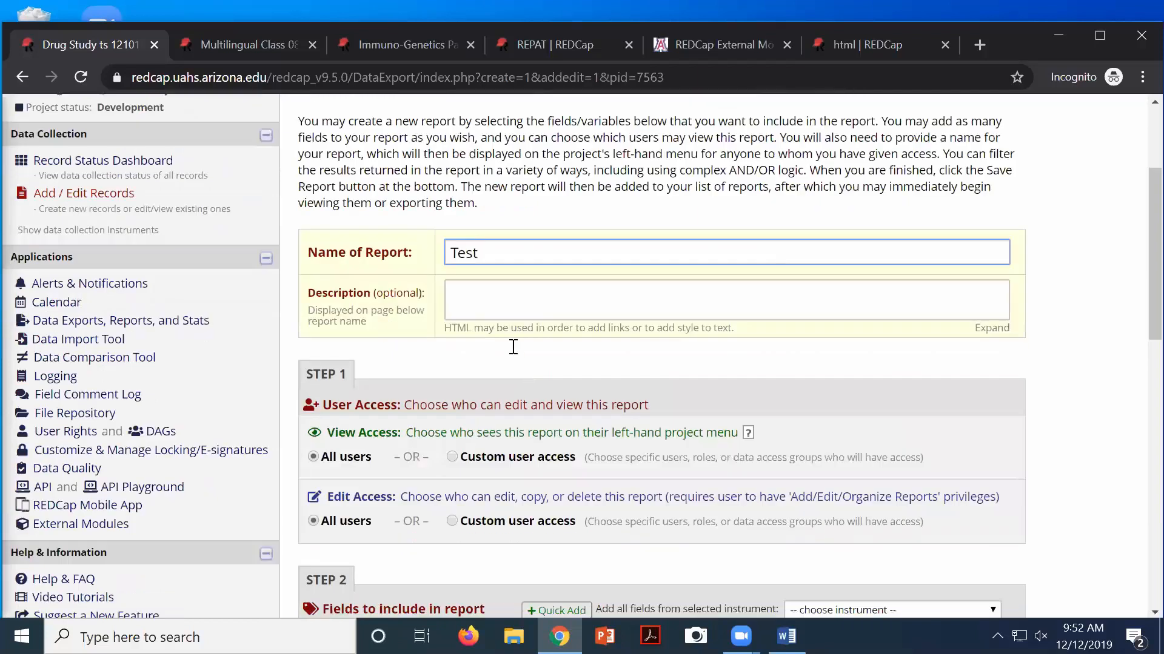
pyautogui.click(480, 297)
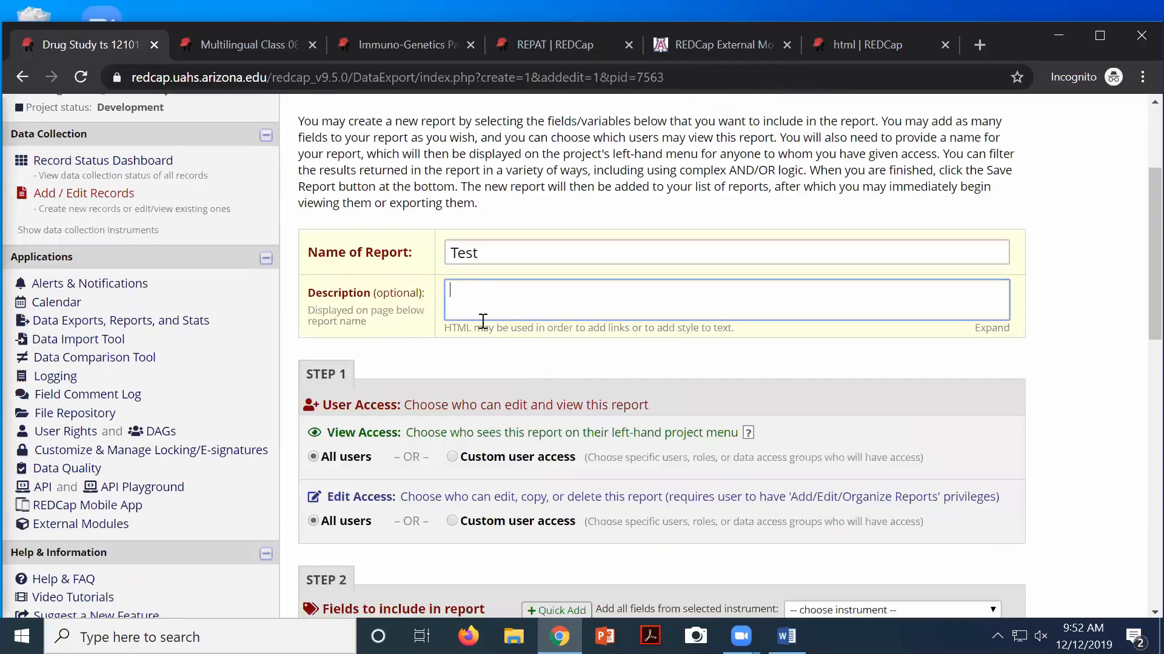
pyautogui.scroll(-1, 385, 400)
pyautogui.scroll(-1, 382, 397)
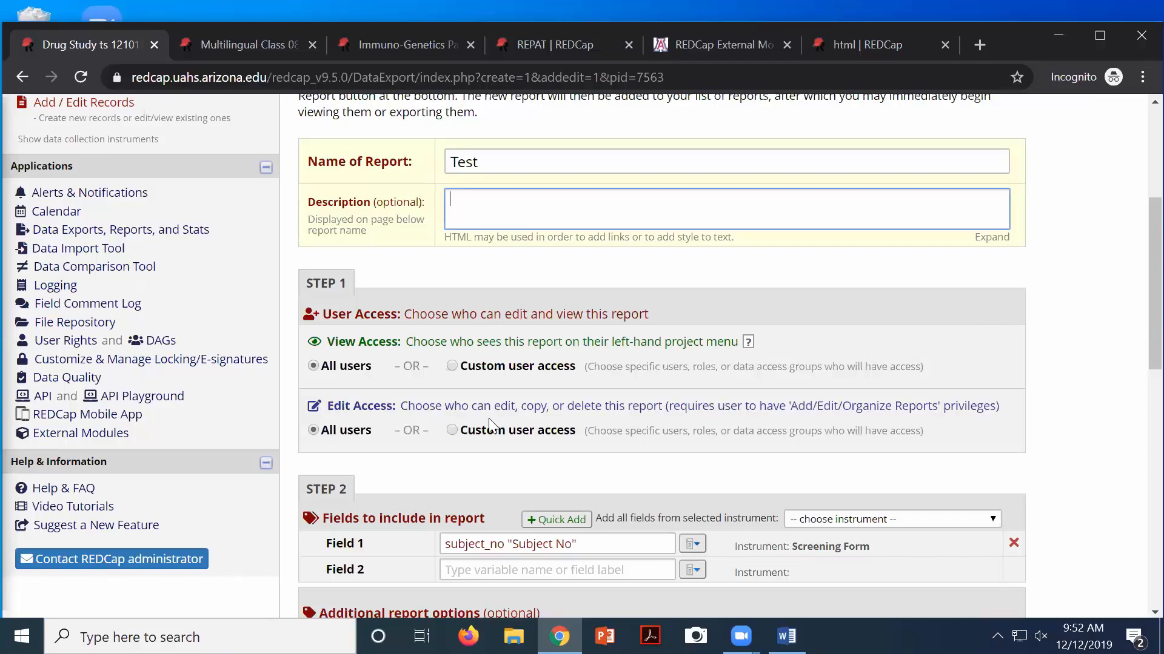
pyautogui.scroll(-3, 489, 424)
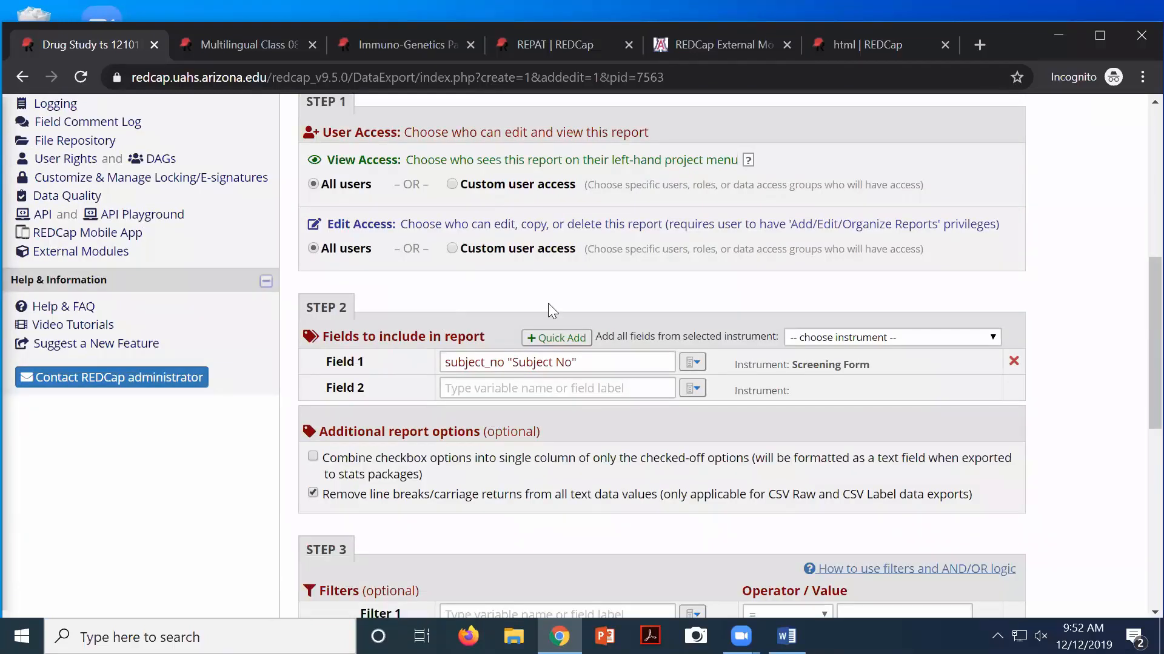
pyautogui.scroll(-2, 570, 328)
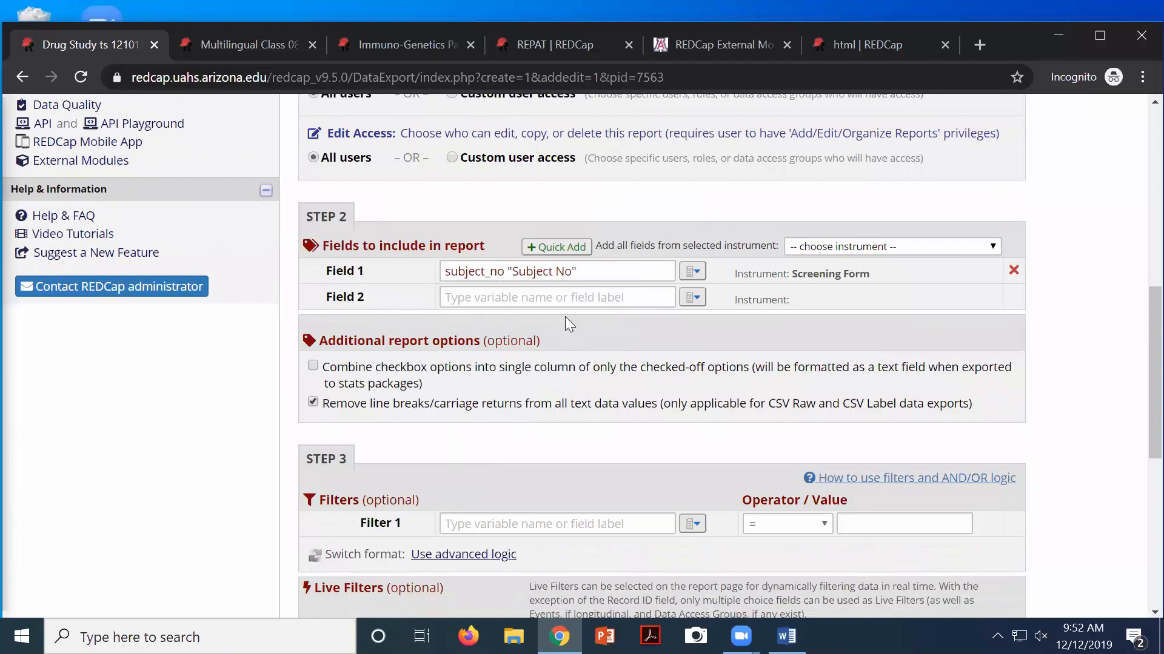
# Switch Field 2 to the full field list, clearing the typed 'ge' and leaving it unchosen
pyautogui.click(475, 298)
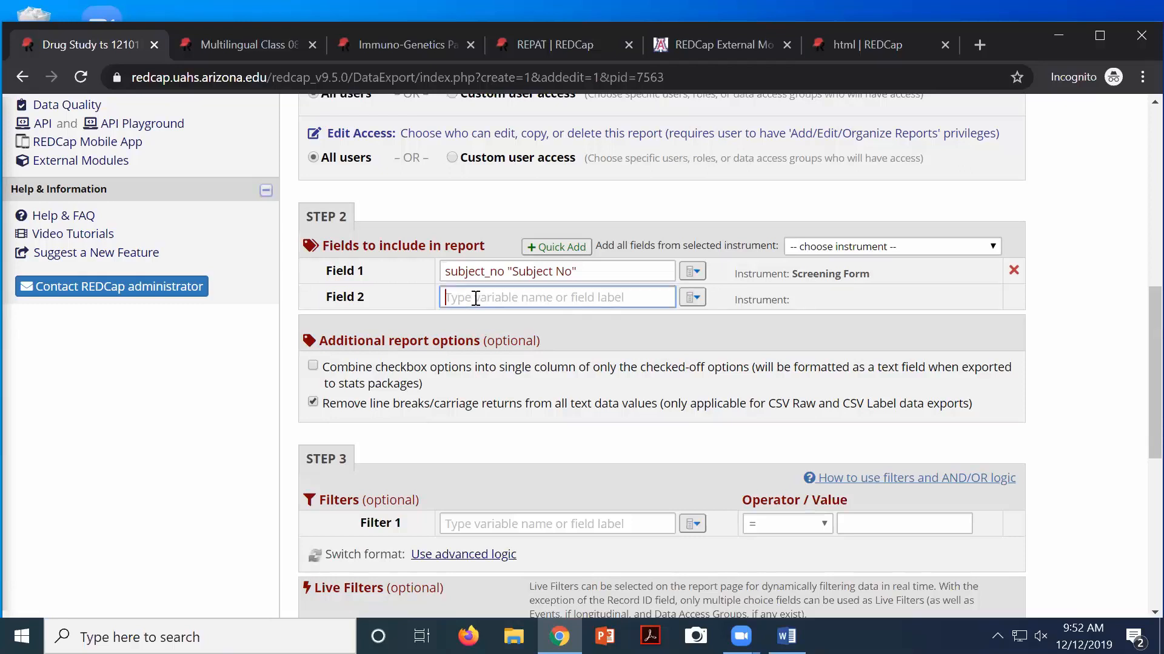
pyautogui.write('ge')
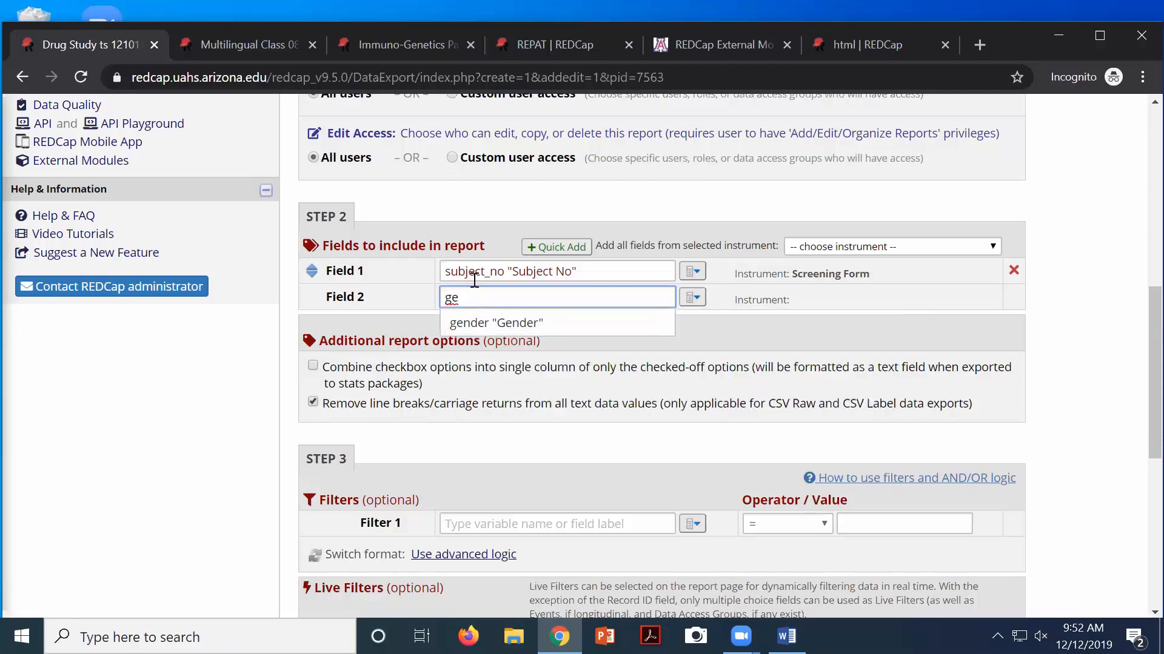
pyautogui.press('BackSpace')
pyautogui.press('BackSpace')
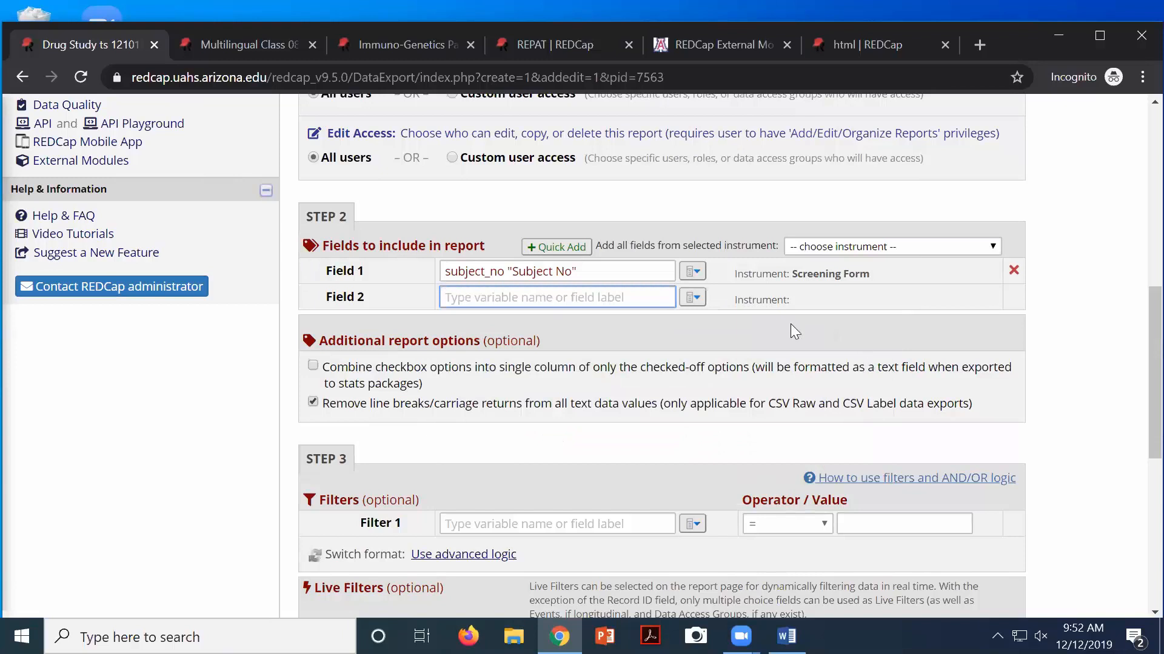
pyautogui.click(697, 303)
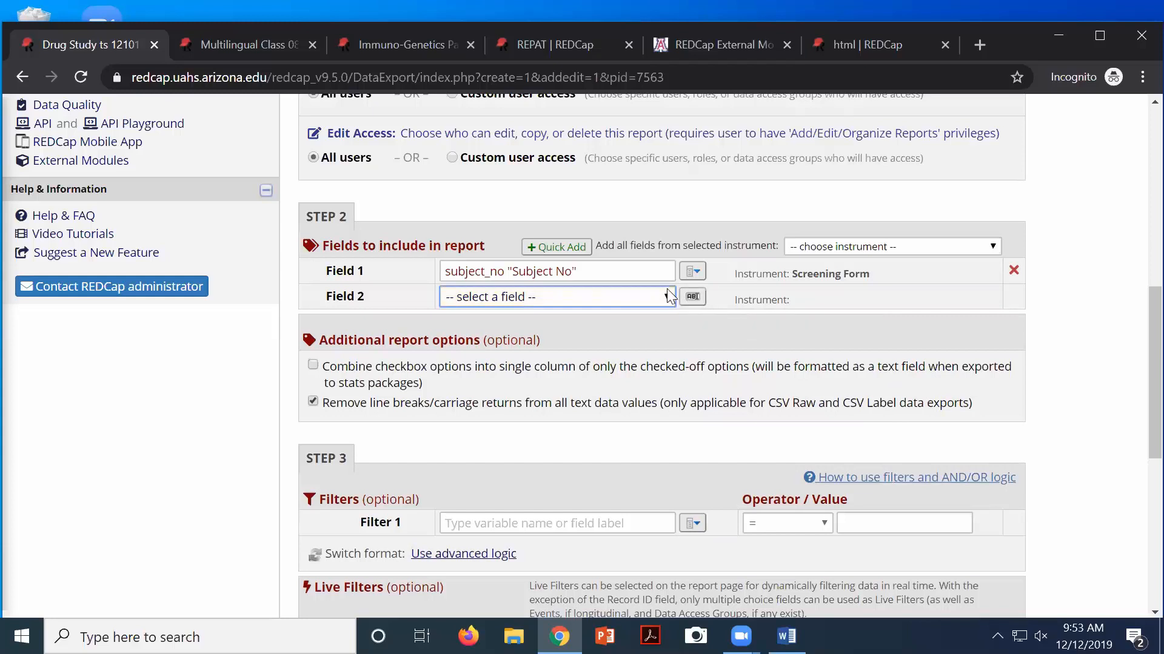
pyautogui.click(668, 297)
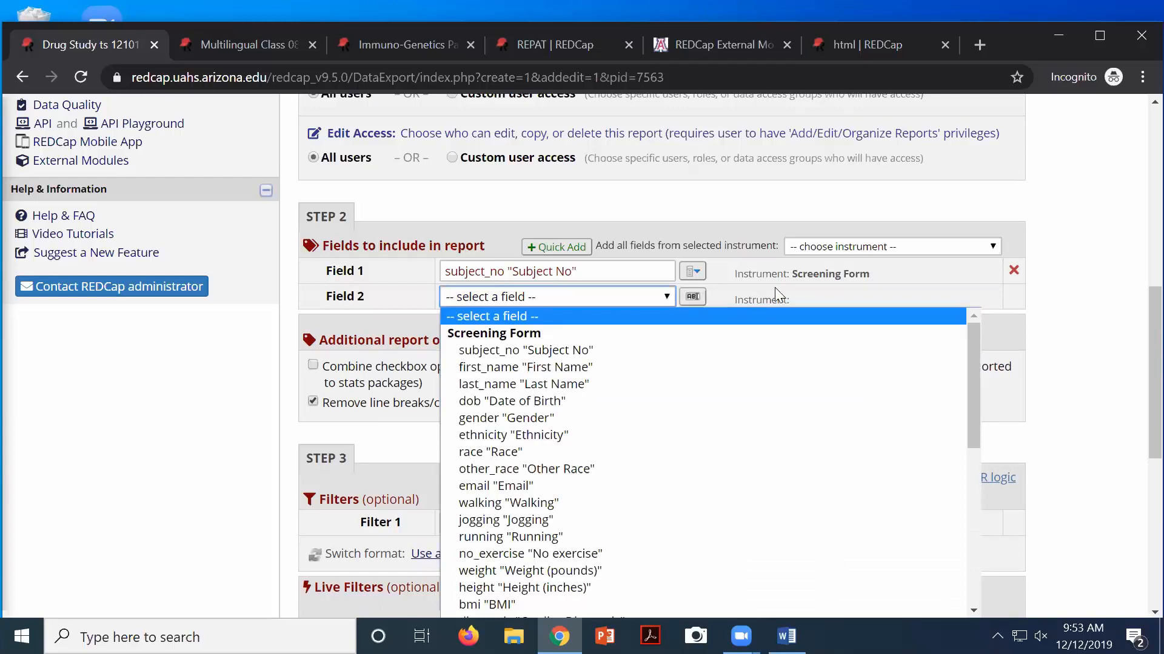
pyautogui.click(752, 274)
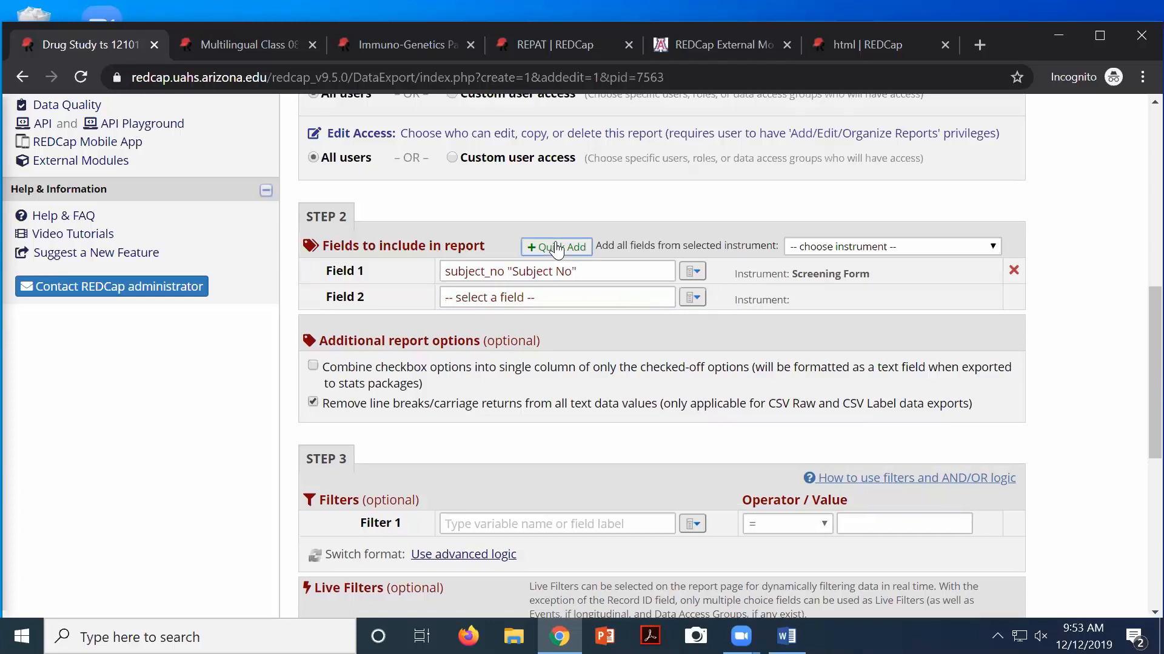
# Use Quick Add to include subject_no, gender, dob and ethnicity from the Screening Form
pyautogui.click(555, 247)
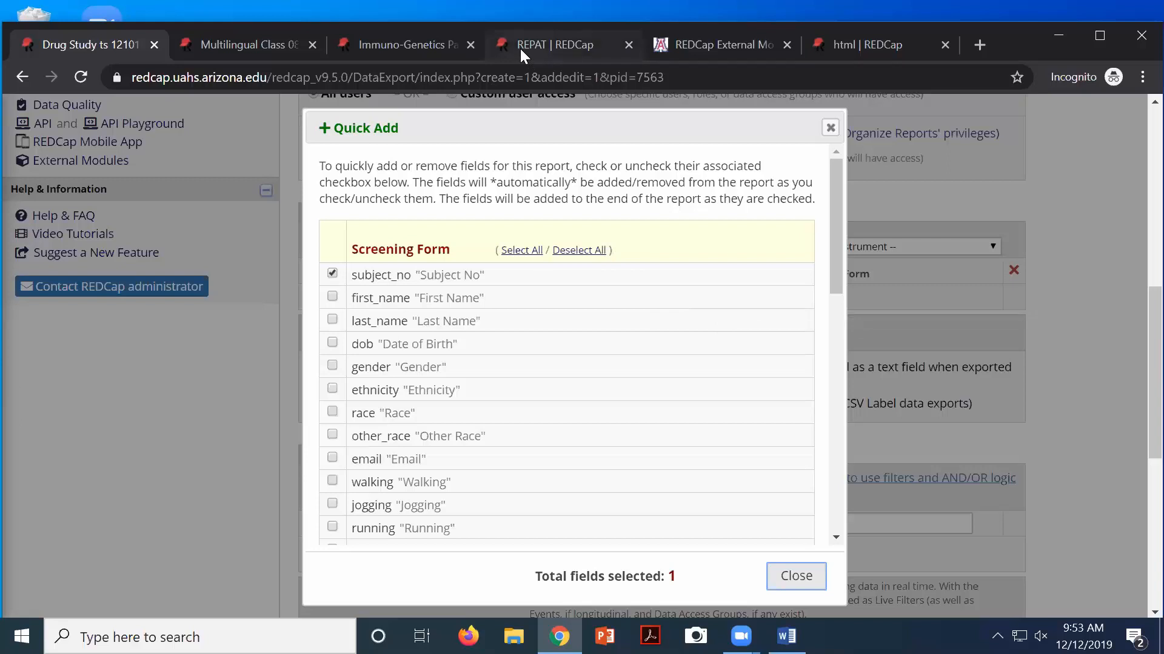
pyautogui.click(576, 251)
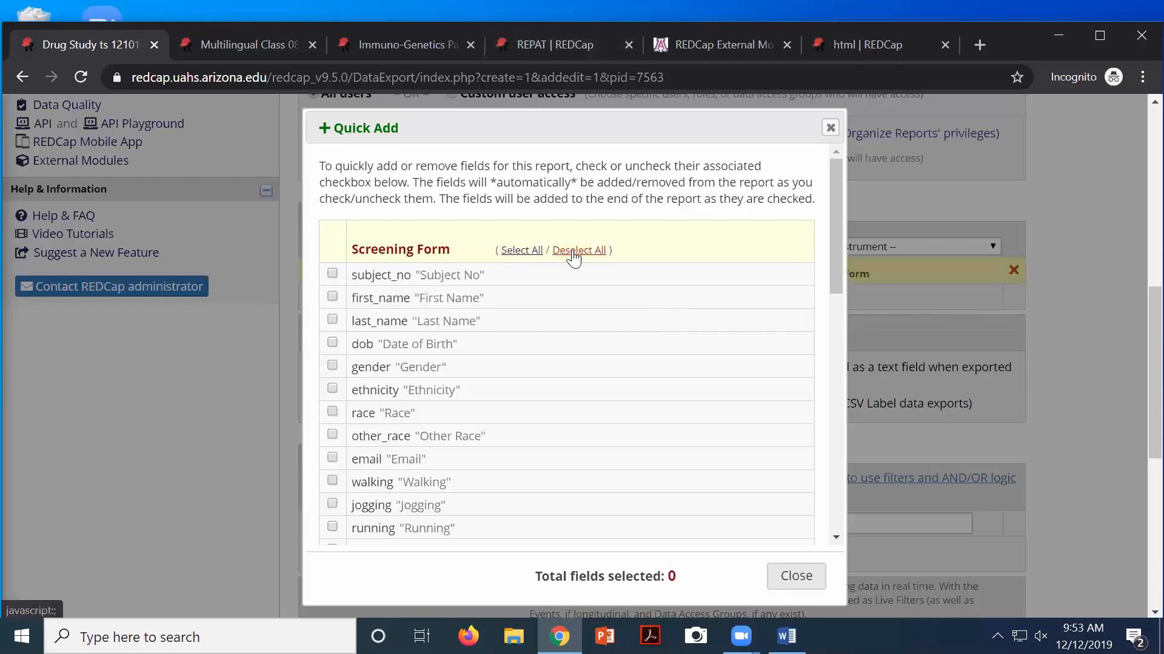
pyautogui.click(518, 251)
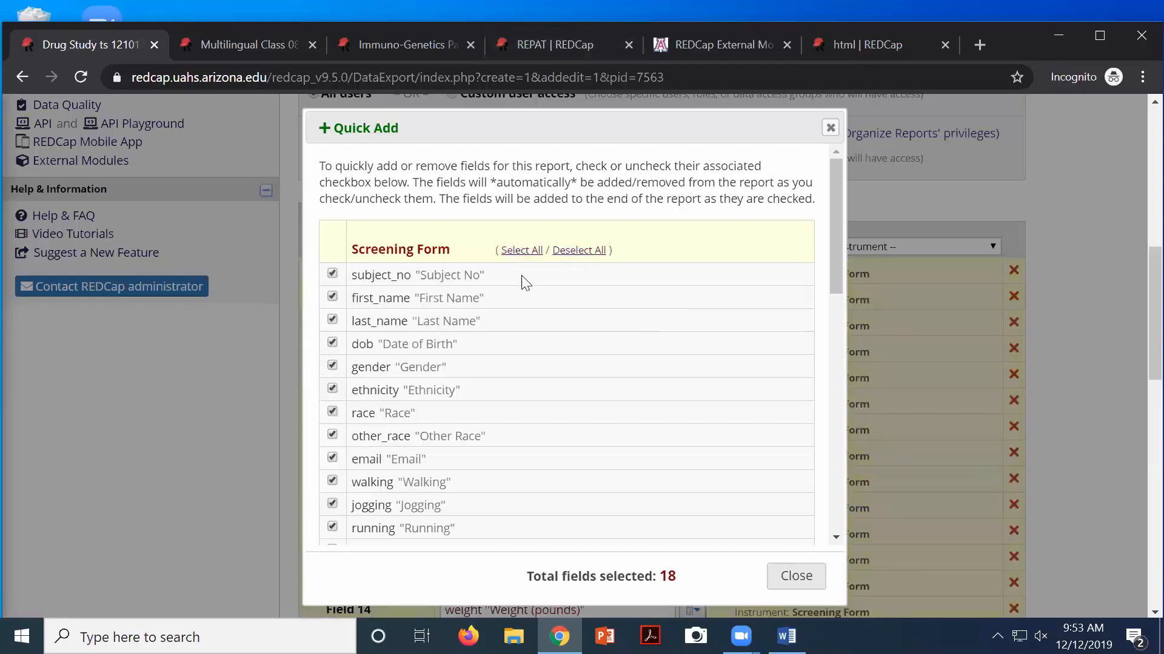
pyautogui.click(562, 252)
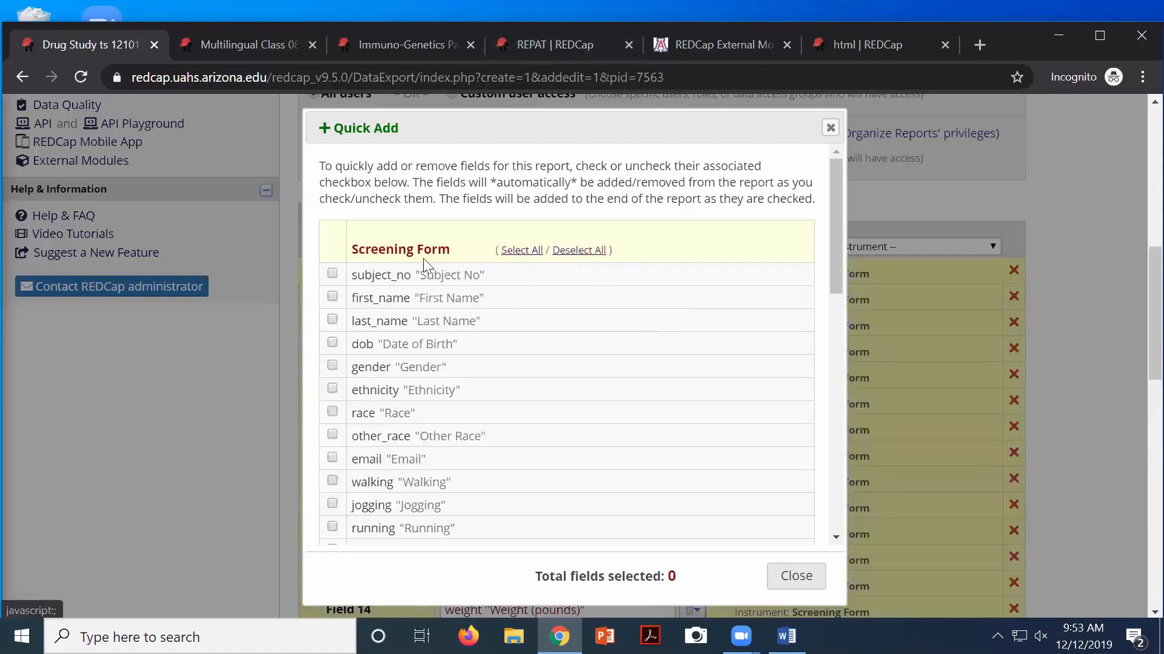
pyautogui.click(332, 274)
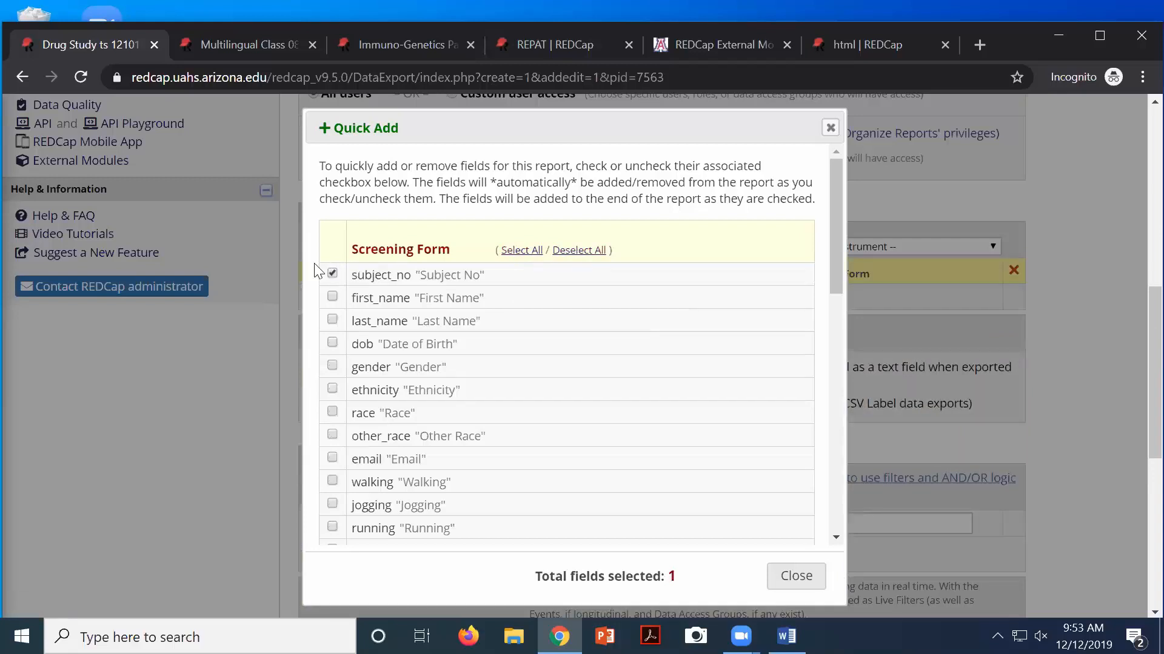
pyautogui.click(332, 366)
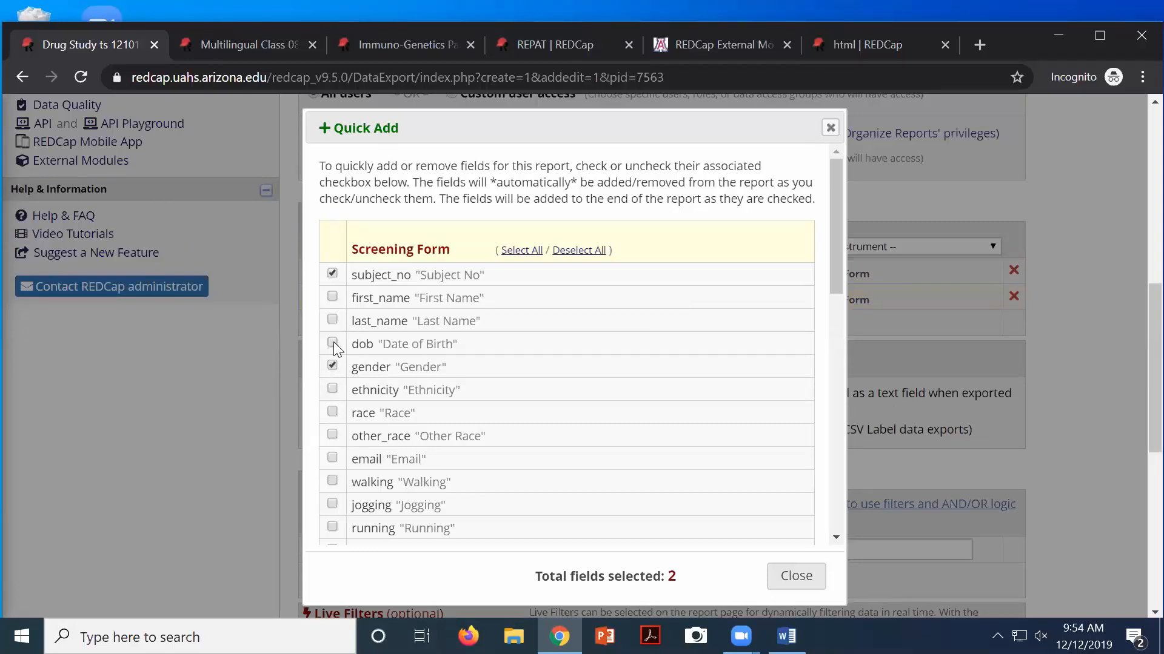
pyautogui.click(332, 343)
pyautogui.click(332, 390)
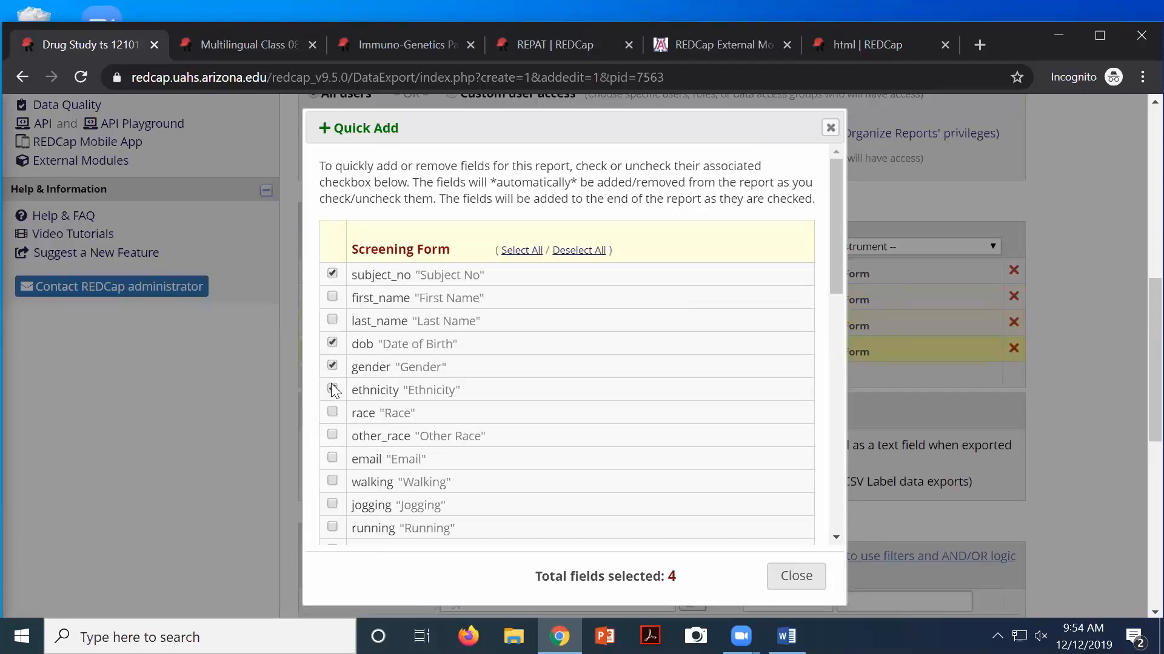
pyautogui.scroll(-4, 446, 406)
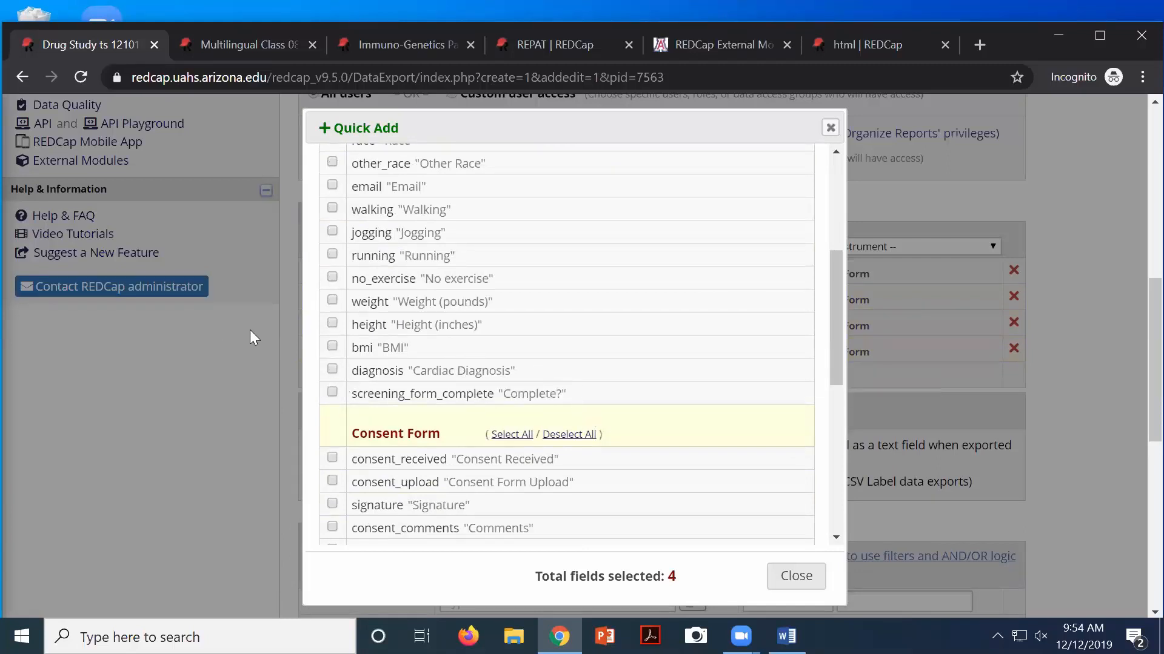
pyautogui.click(799, 586)
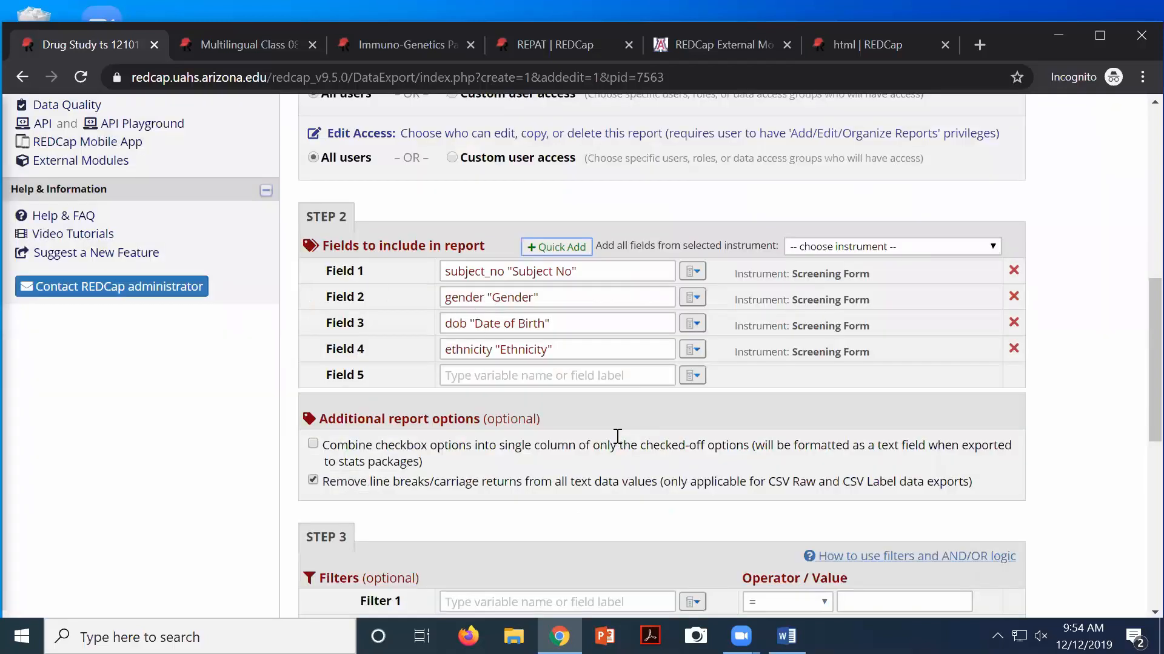
pyautogui.scroll(-3, 556, 355)
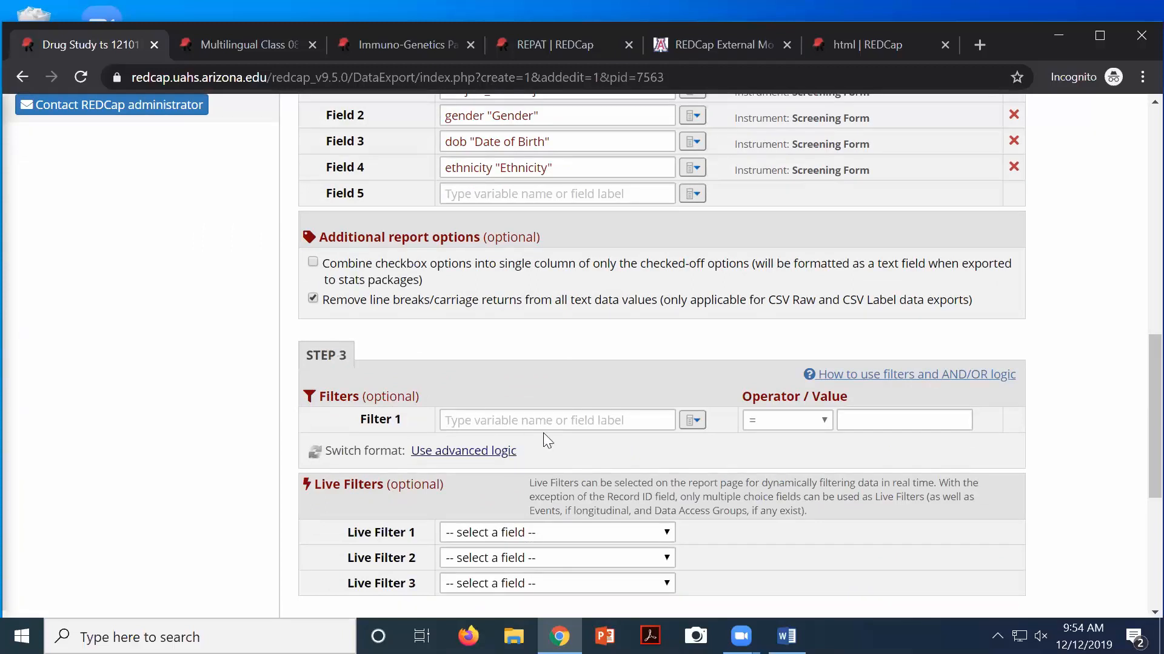
pyautogui.click(693, 425)
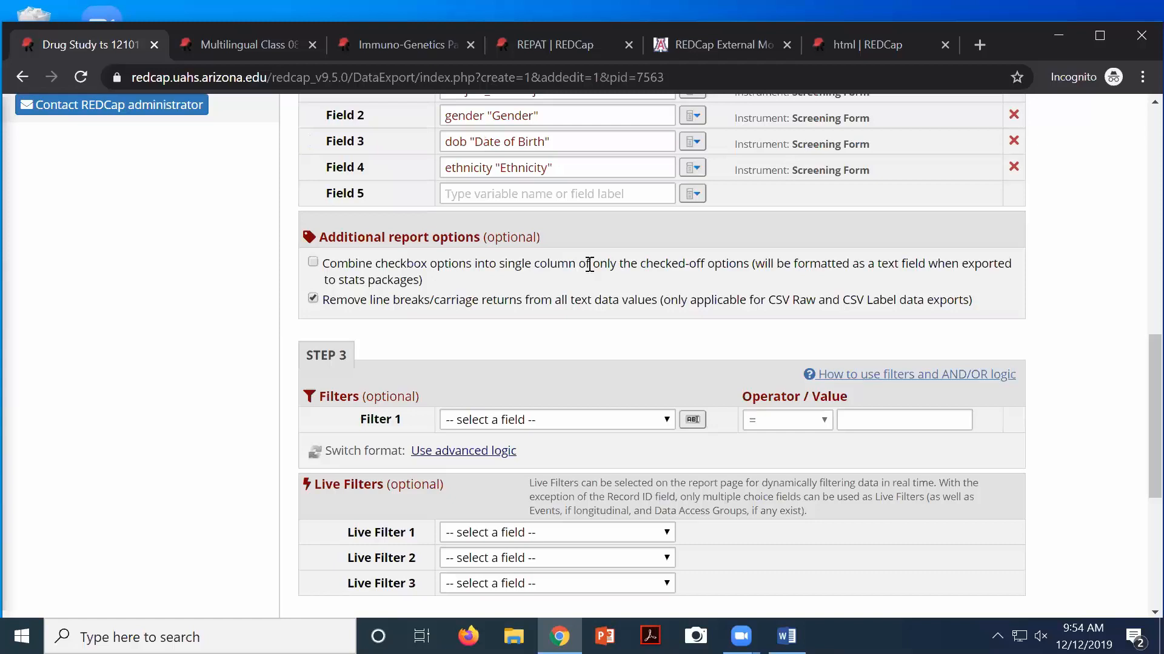
pyautogui.click(637, 422)
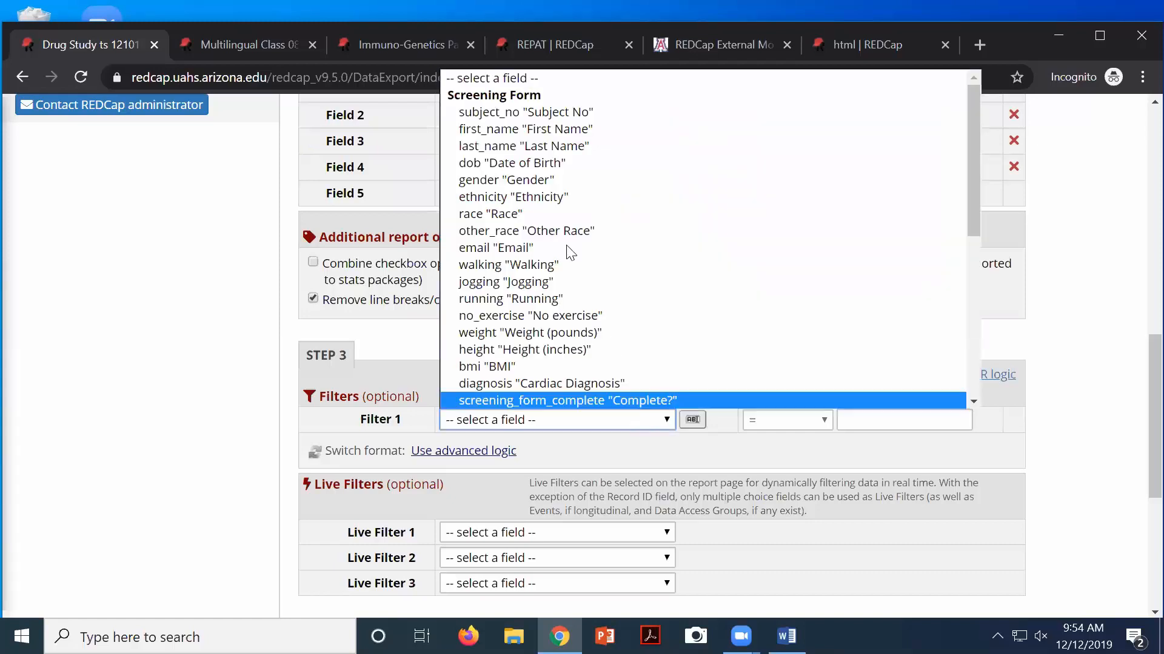
pyautogui.click(547, 333)
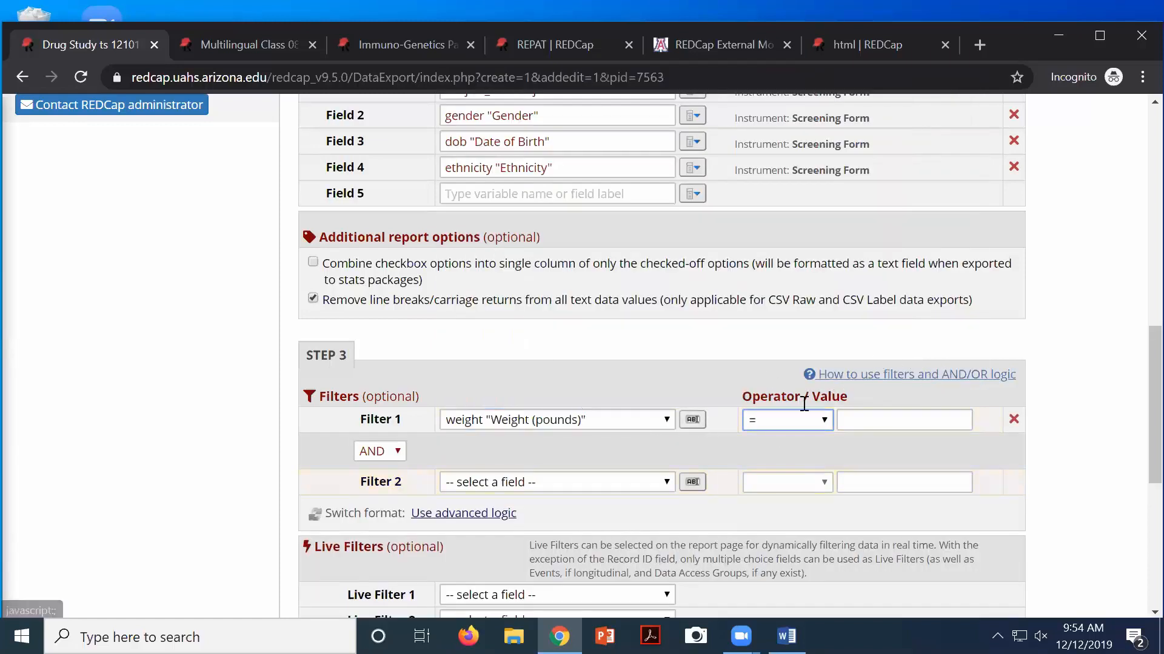
pyautogui.click(787, 421)
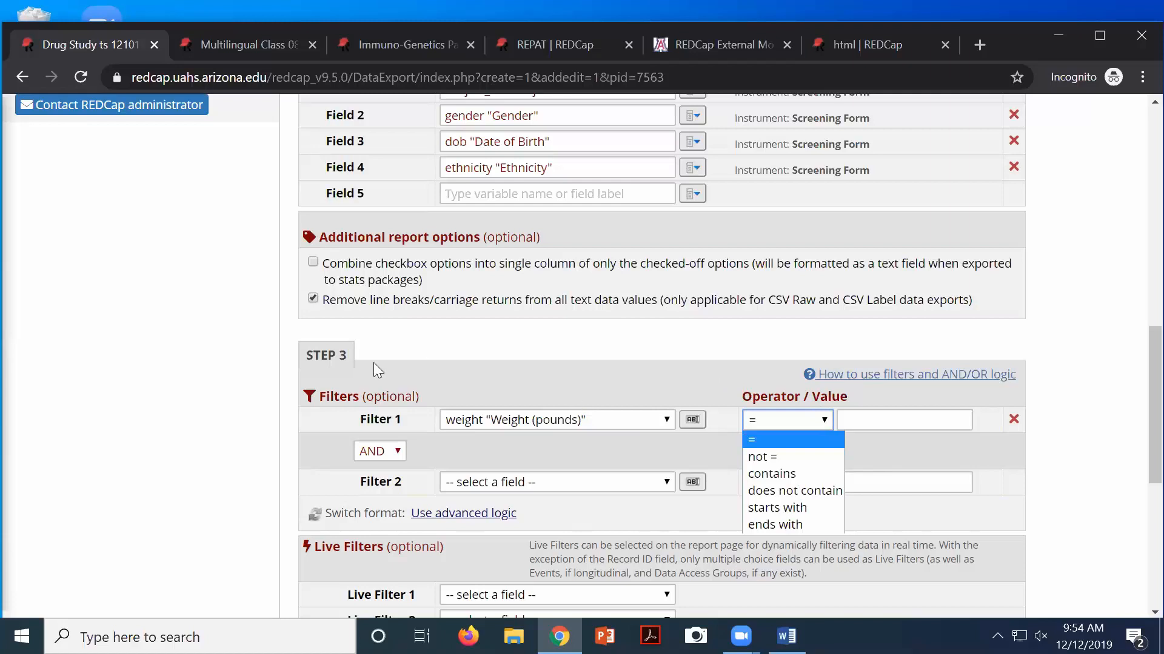
pyautogui.click(1009, 420)
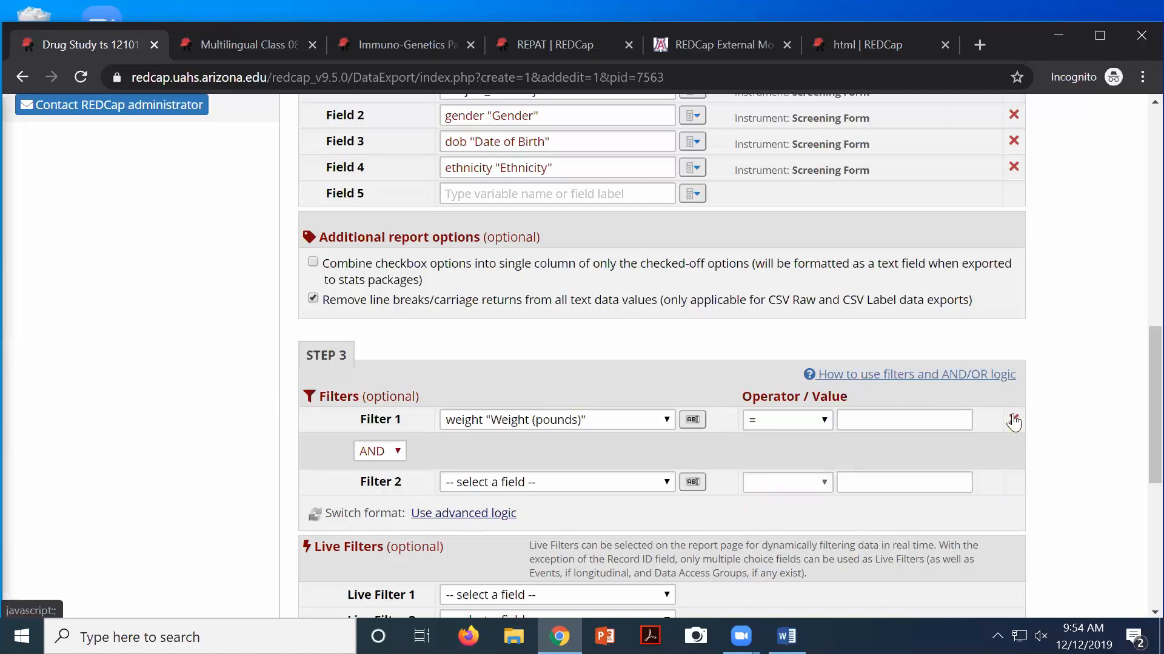
pyautogui.click(1011, 418)
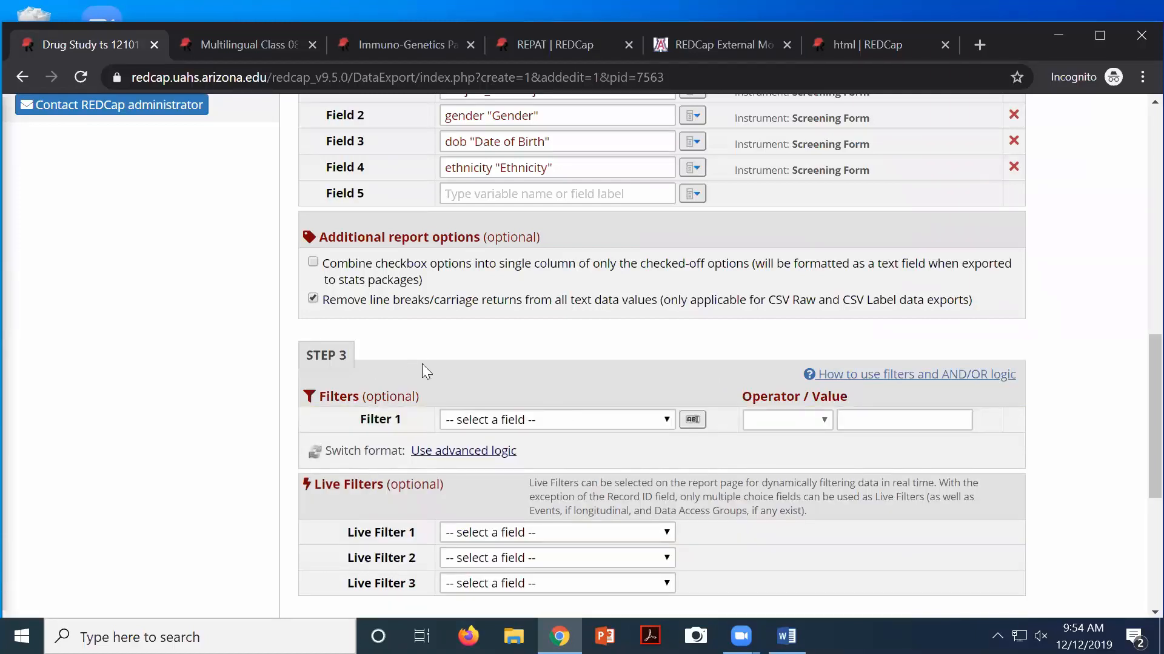
pyautogui.scroll(-1, 485, 376)
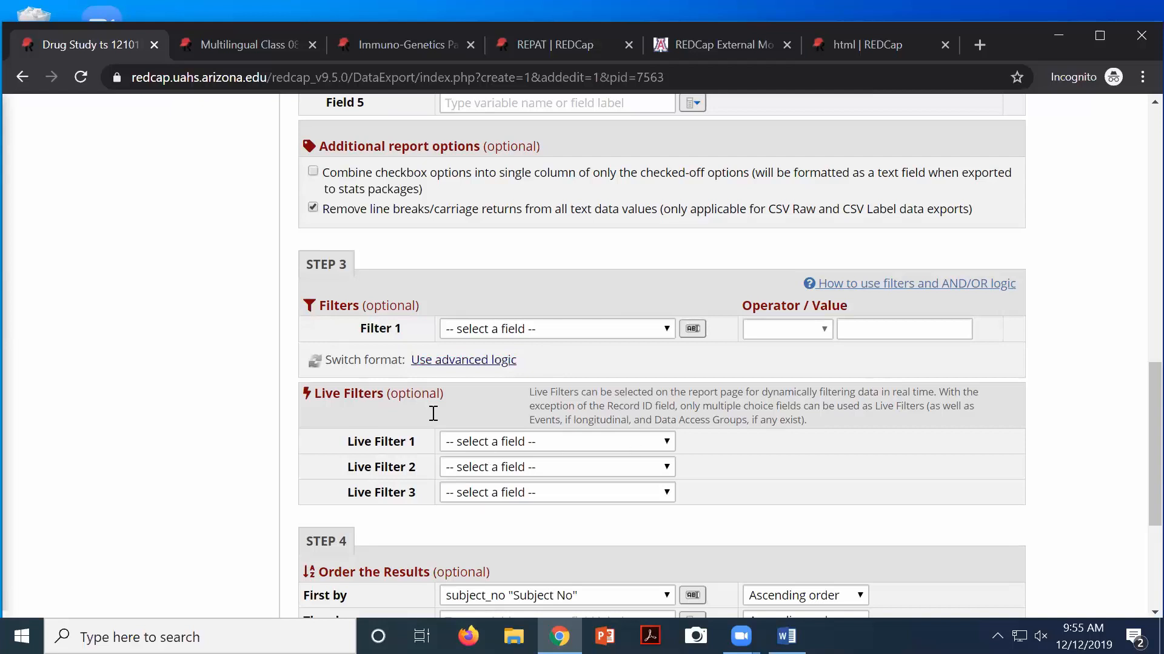
# Set Gender as Live Filter 1 and Ethnicity as Live Filter 2, then save the Test report
pyautogui.moveTo(372, 399); pyautogui.dragTo(333, 395)
pyautogui.click(585, 441)
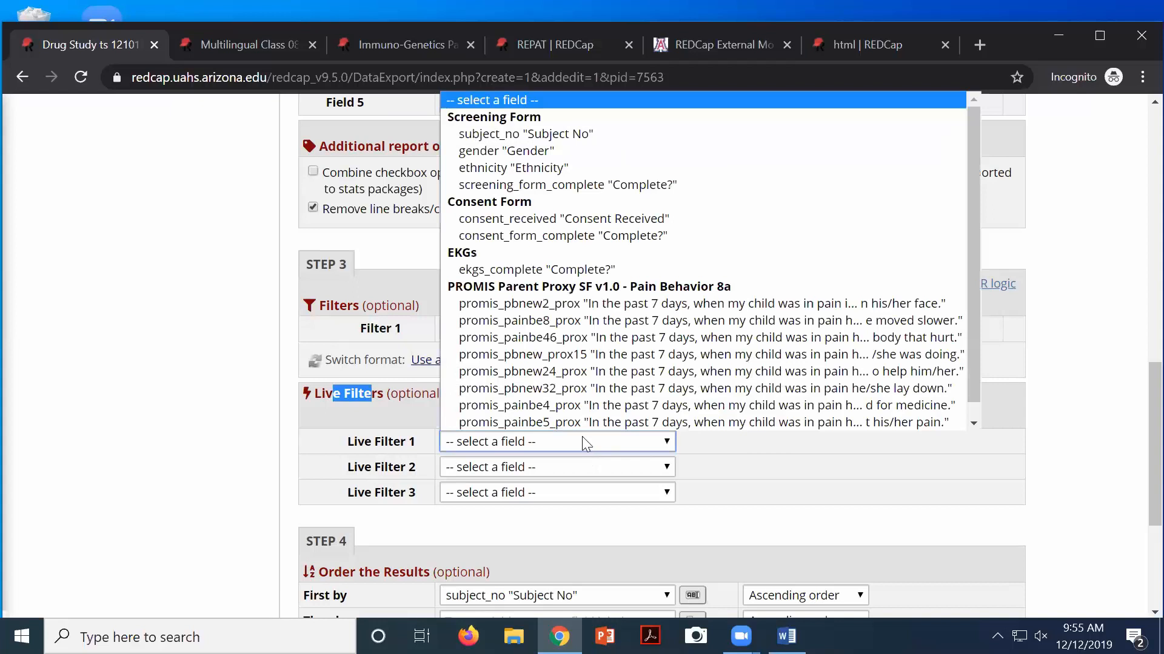
pyautogui.click(591, 438)
pyautogui.click(584, 441)
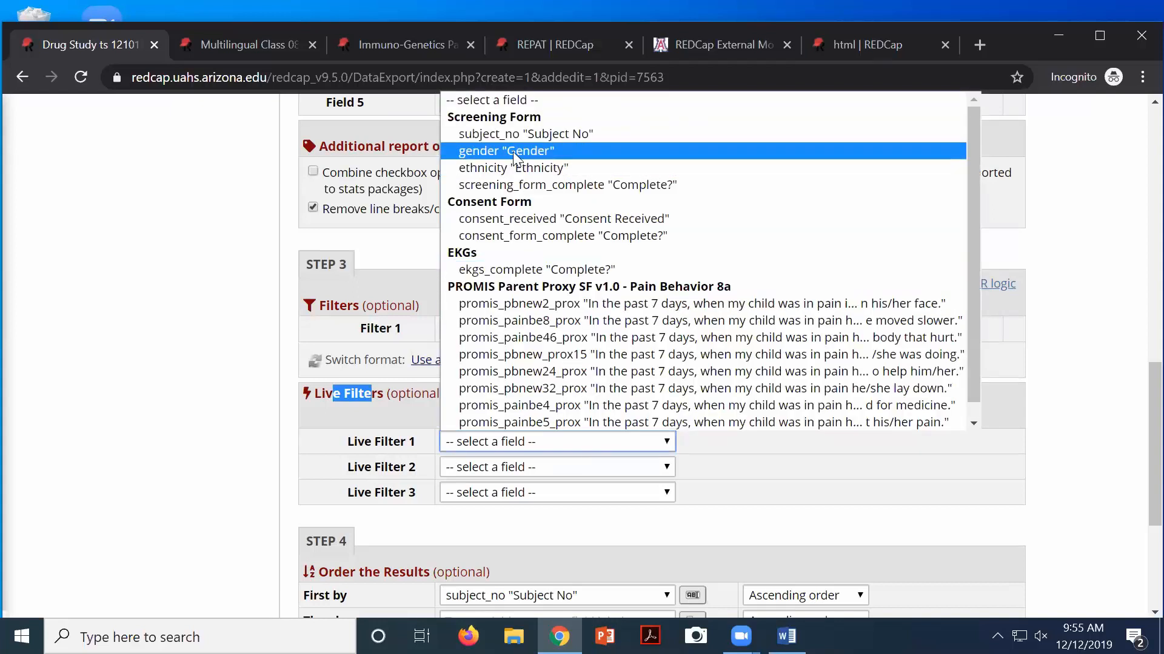
pyautogui.click(514, 152)
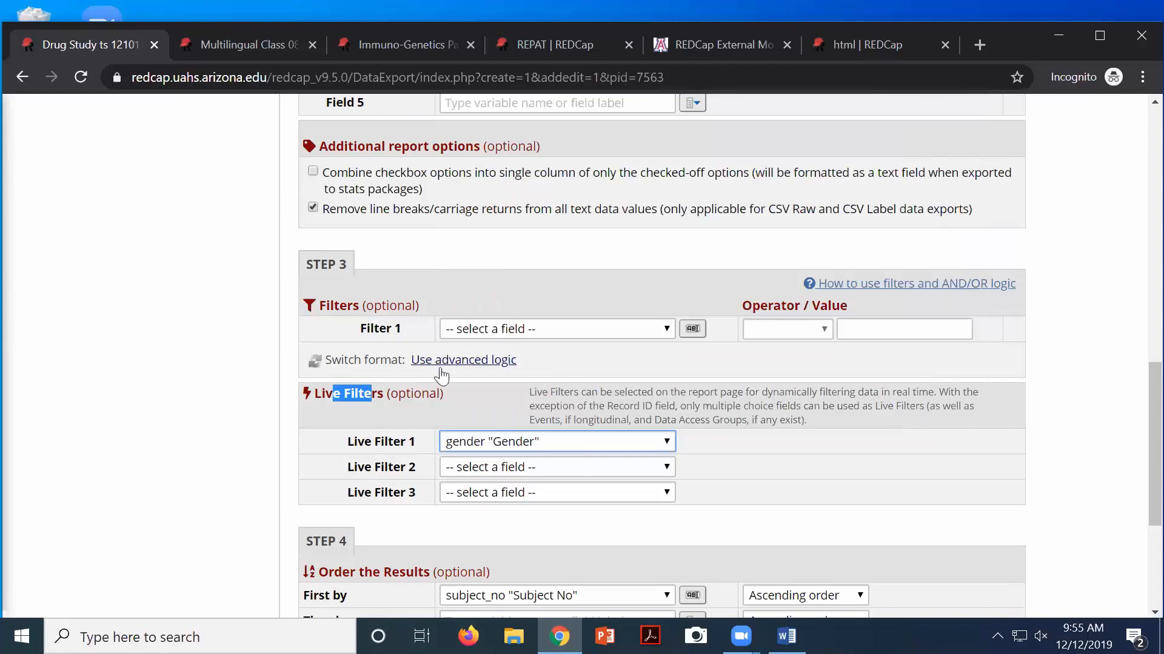
pyautogui.click(505, 467)
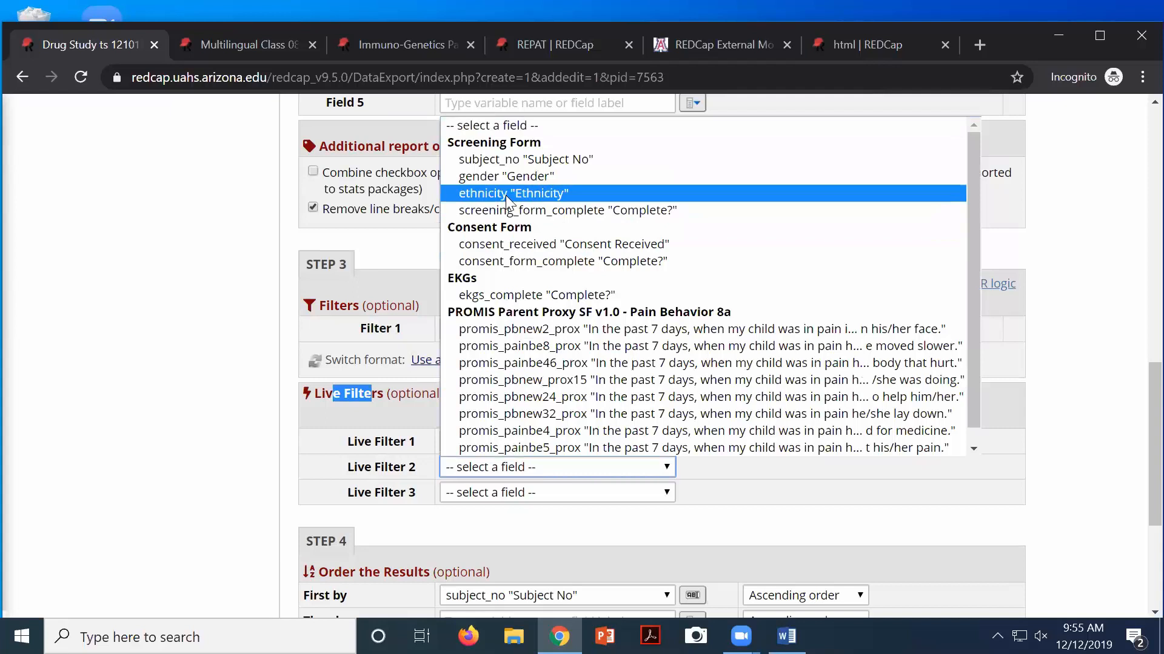
pyautogui.click(505, 194)
pyautogui.scroll(-3, 582, 397)
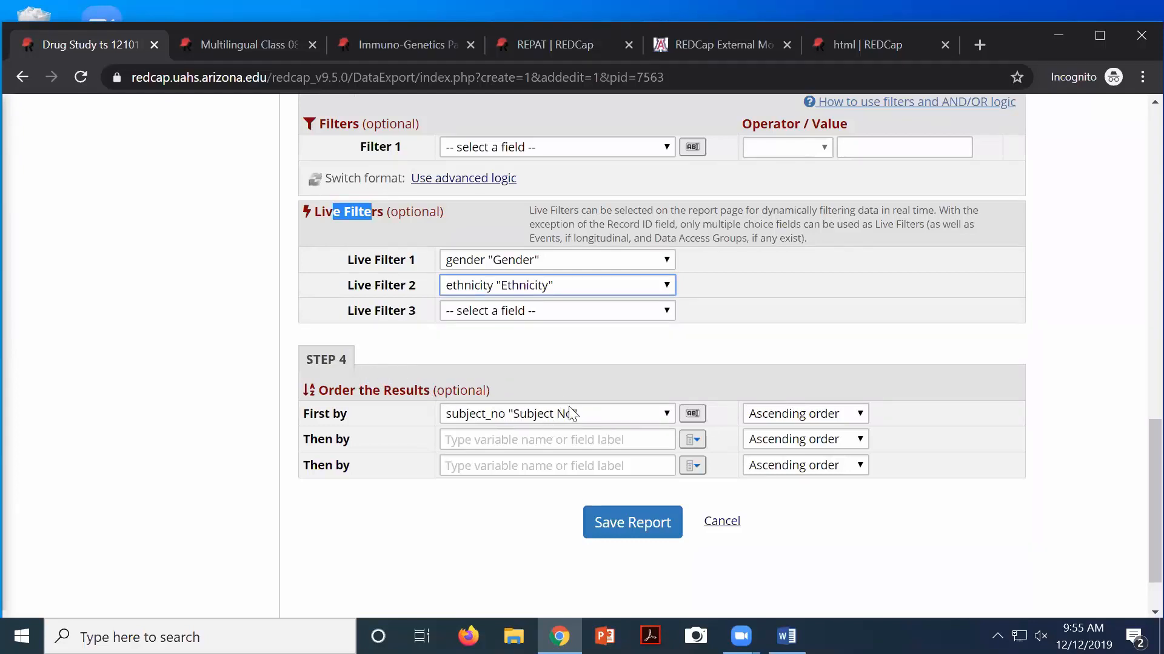
pyautogui.click(642, 532)
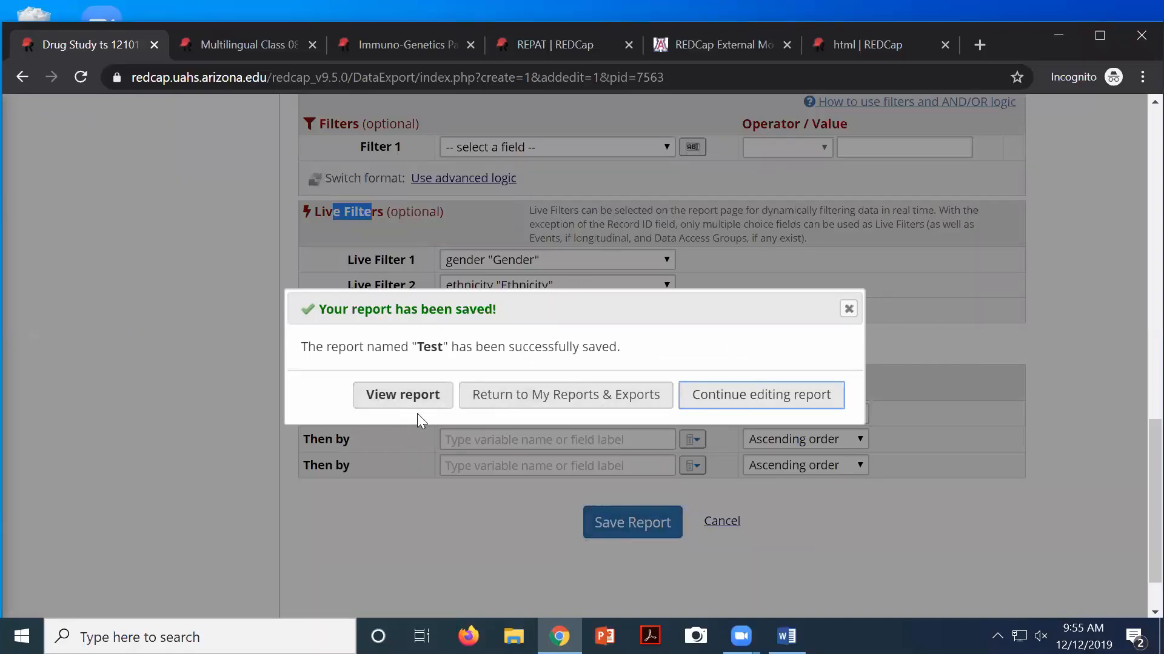
pyautogui.click(399, 406)
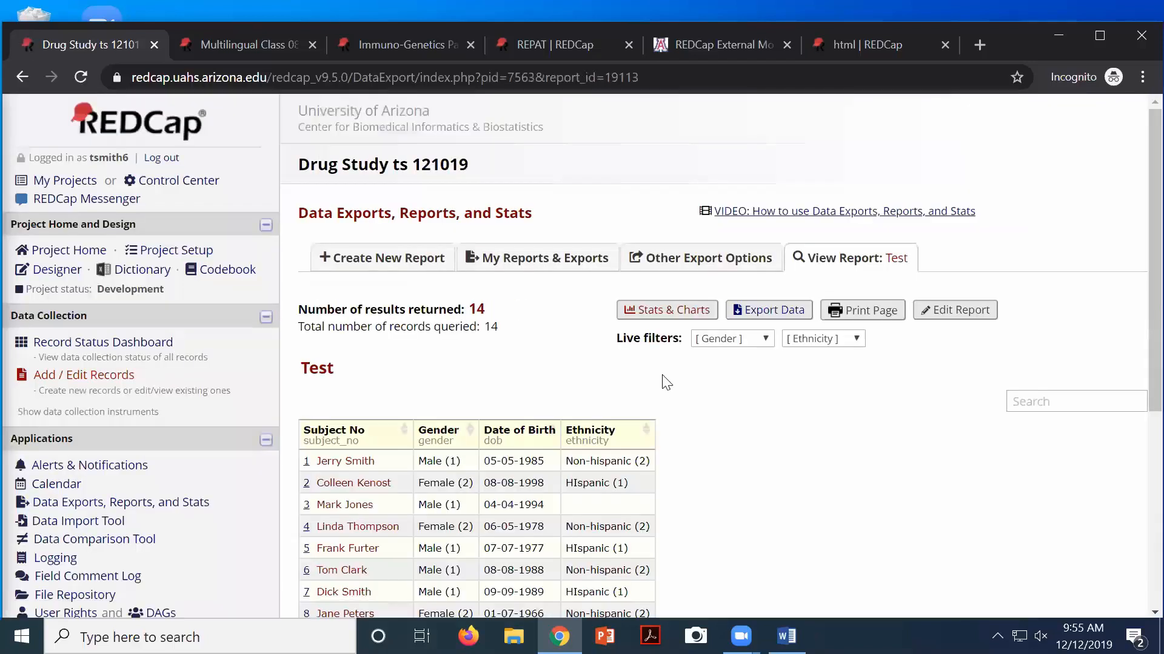
# Check the Record Status Dashboard, then go back to the Test report listing 14 records
pyautogui.scroll(-3, 768, 411)
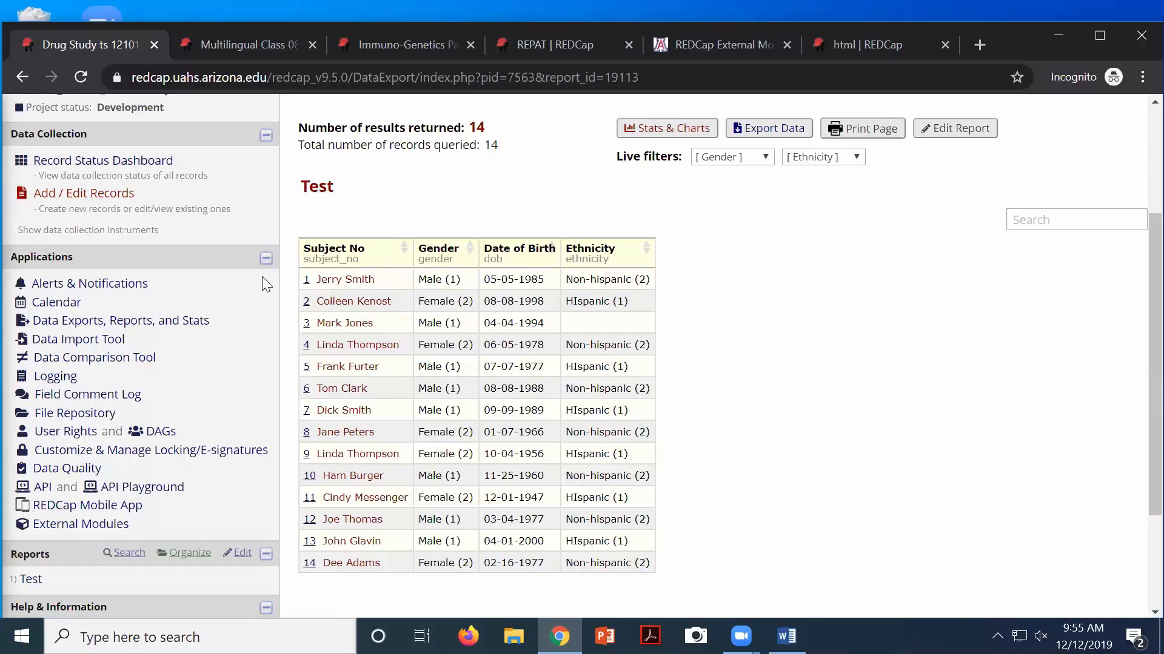
pyautogui.scroll(1, 264, 285)
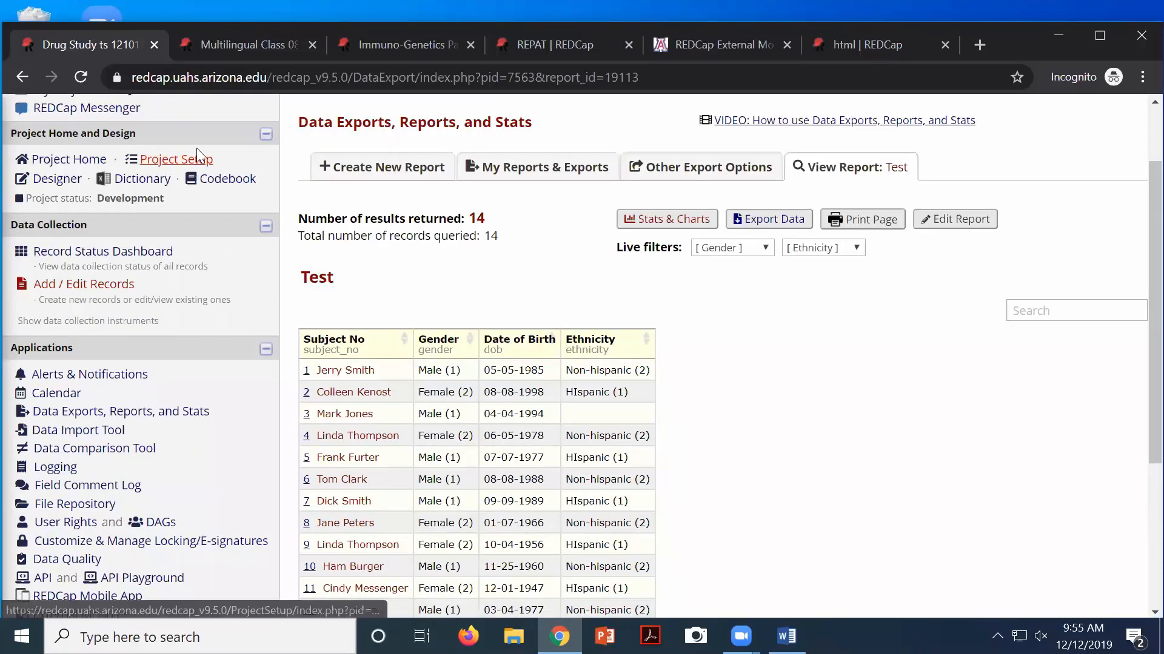
pyautogui.click(120, 257)
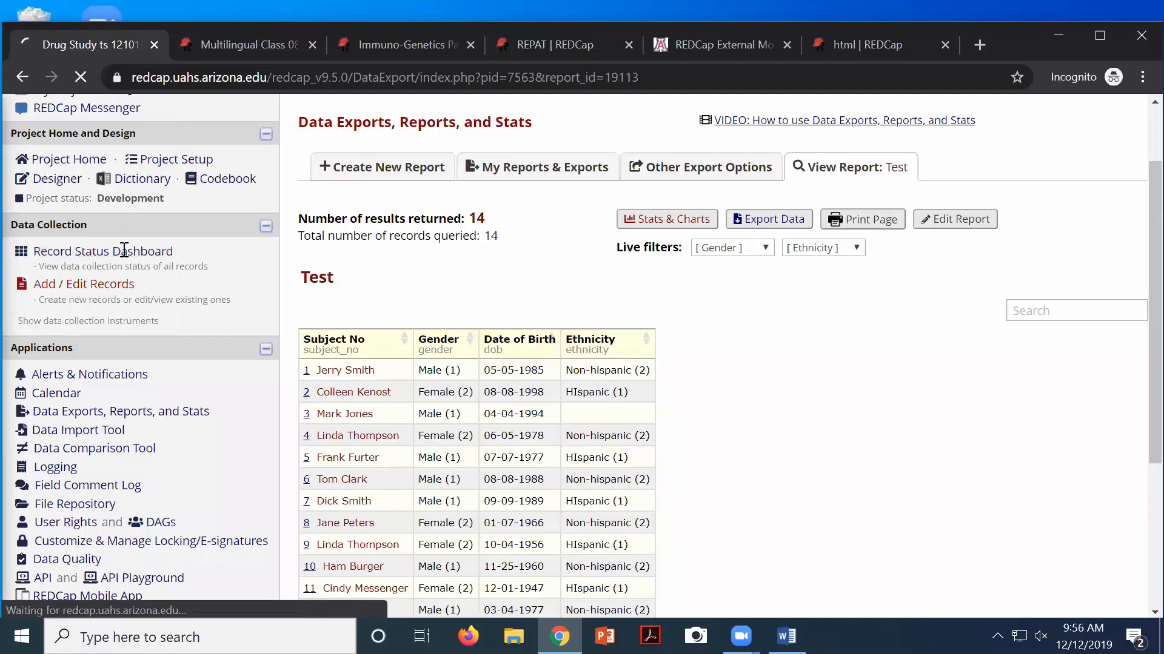
pyautogui.scroll(-3, 503, 512)
pyautogui.scroll(-1, 503, 512)
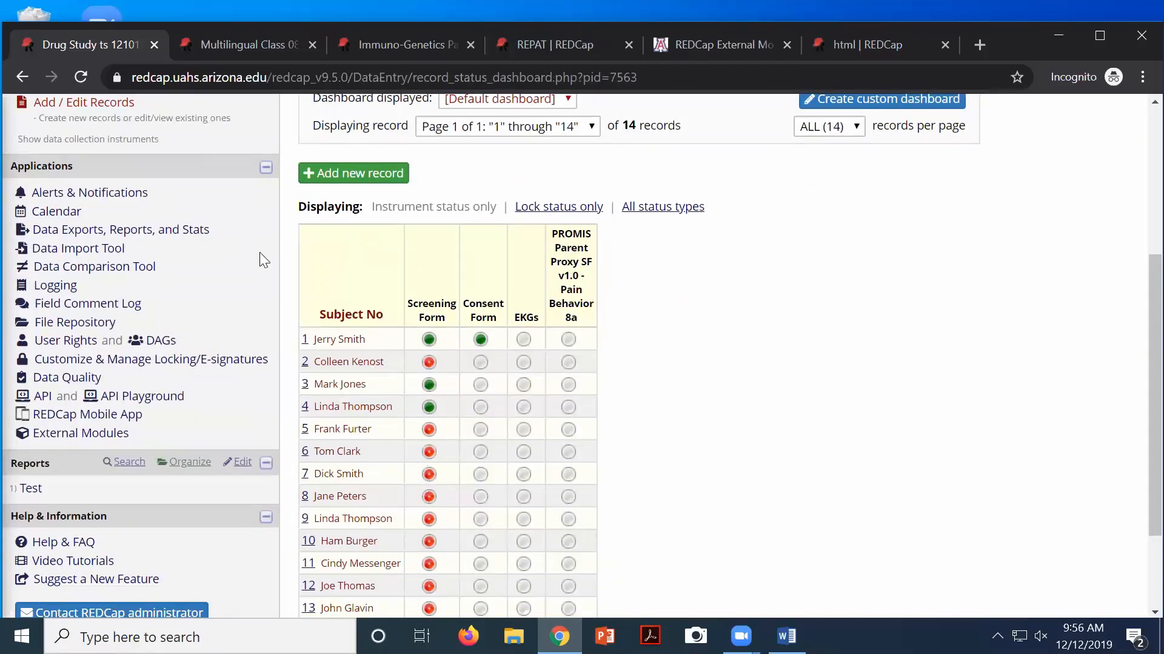
pyautogui.scroll(5, 259, 252)
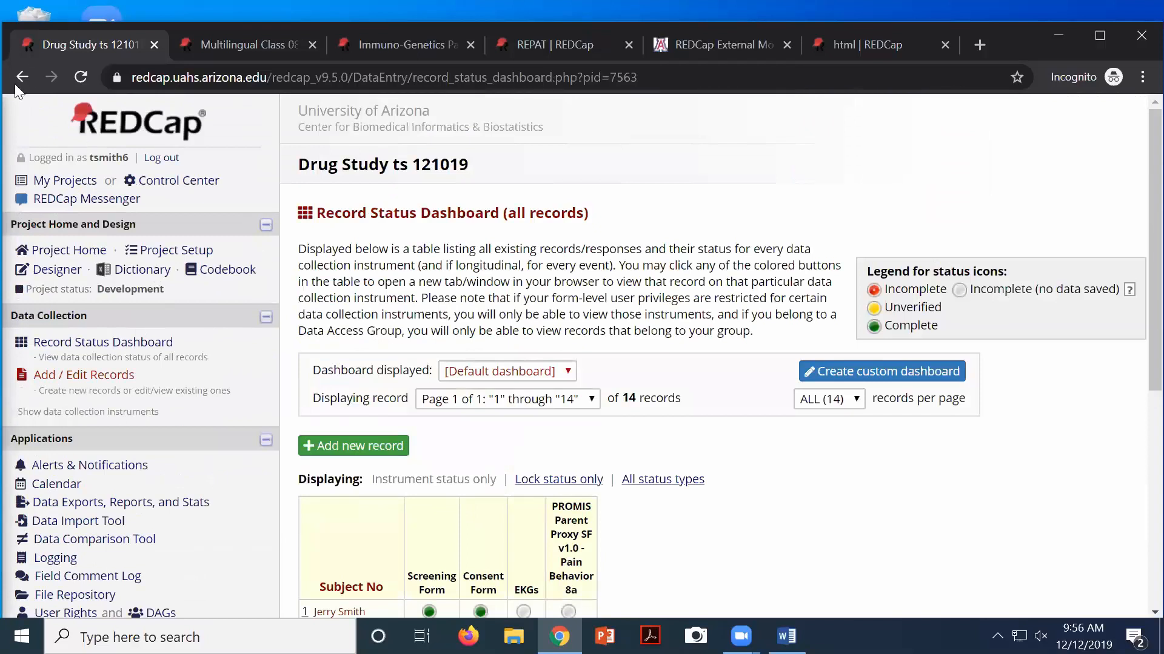
pyautogui.click(22, 77)
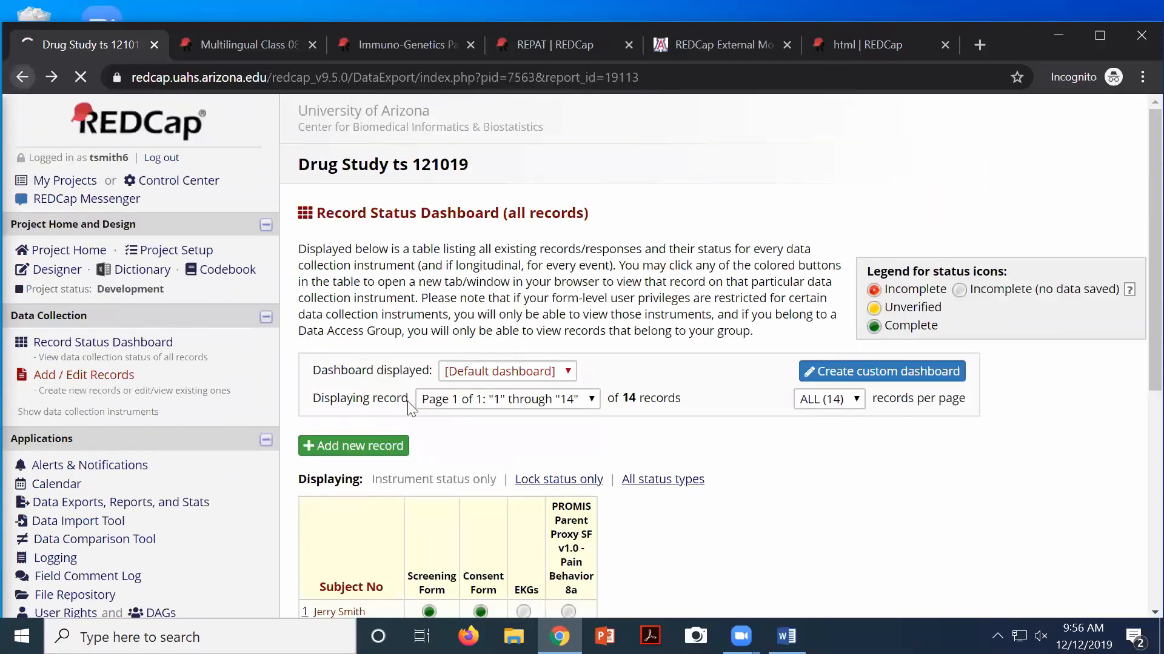
pyautogui.scroll(-1, 418, 418)
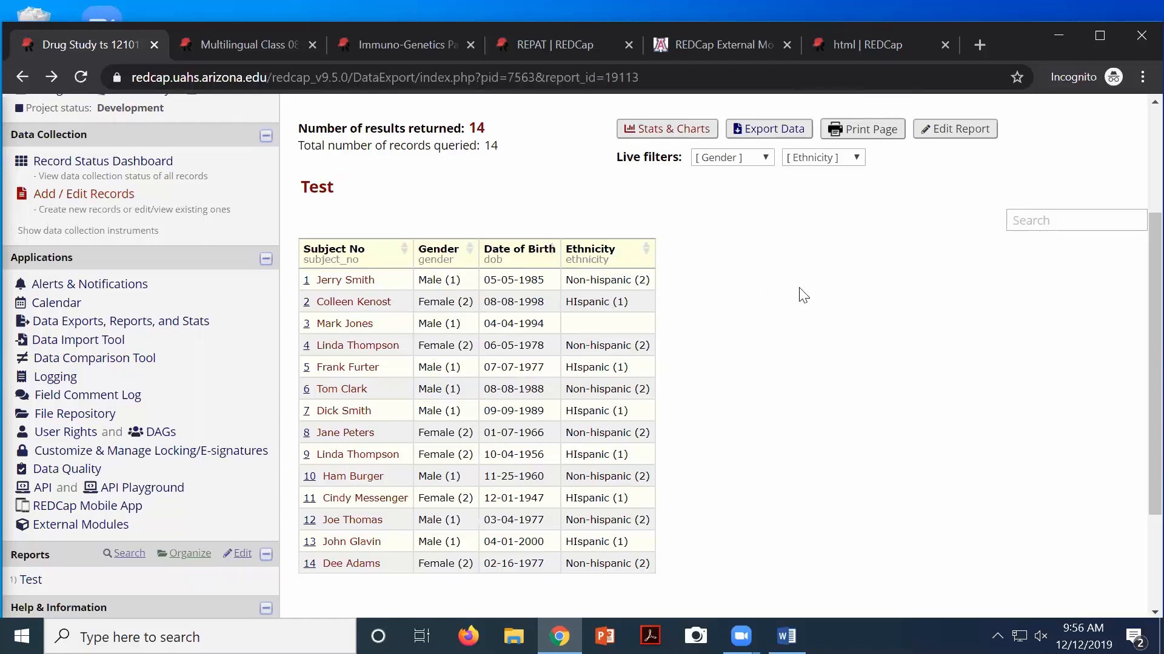
pyautogui.moveTo(615, 159); pyautogui.dragTo(673, 156)
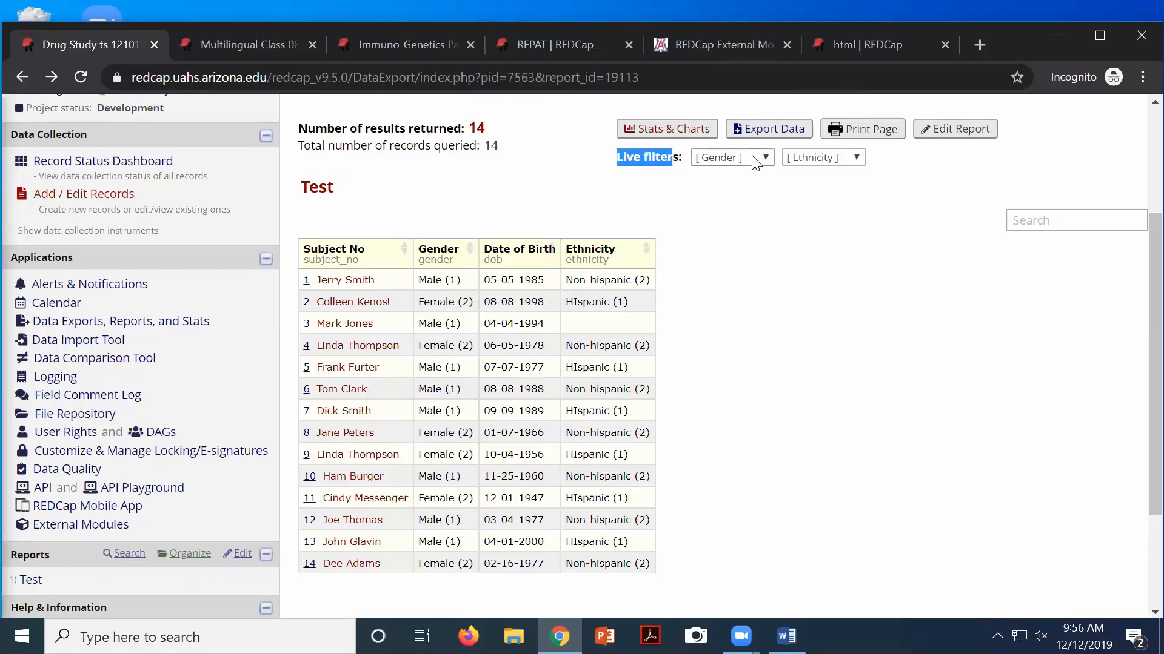
# Filter the report to Male records, then clear the Gender filter
pyautogui.click(727, 158)
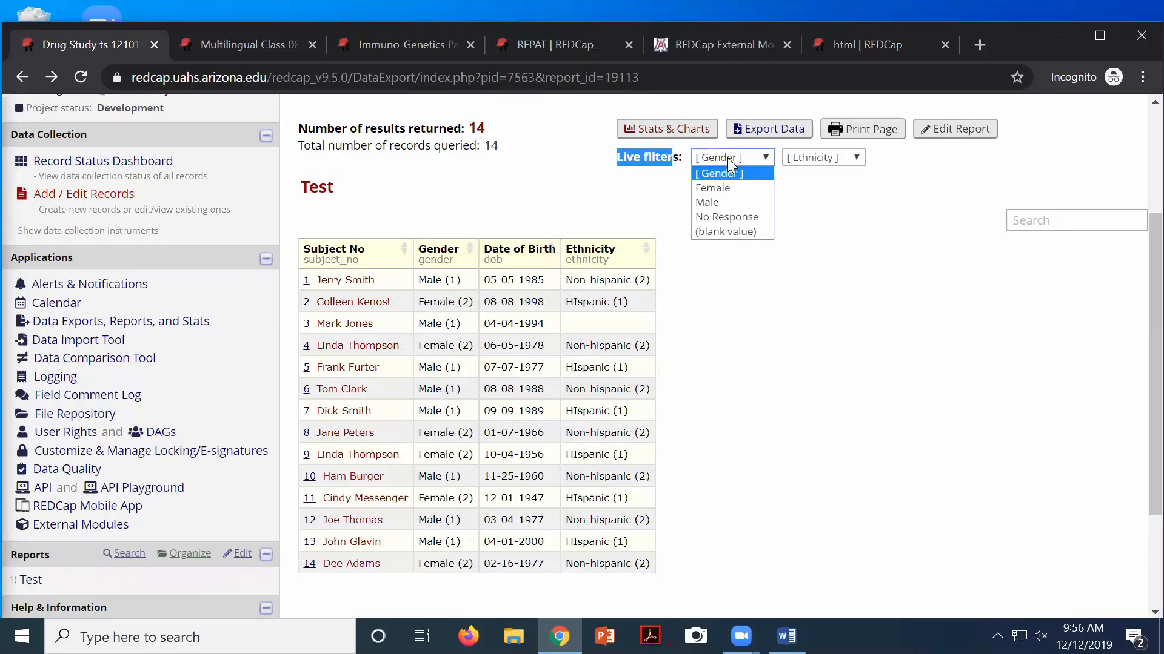
pyautogui.click(716, 203)
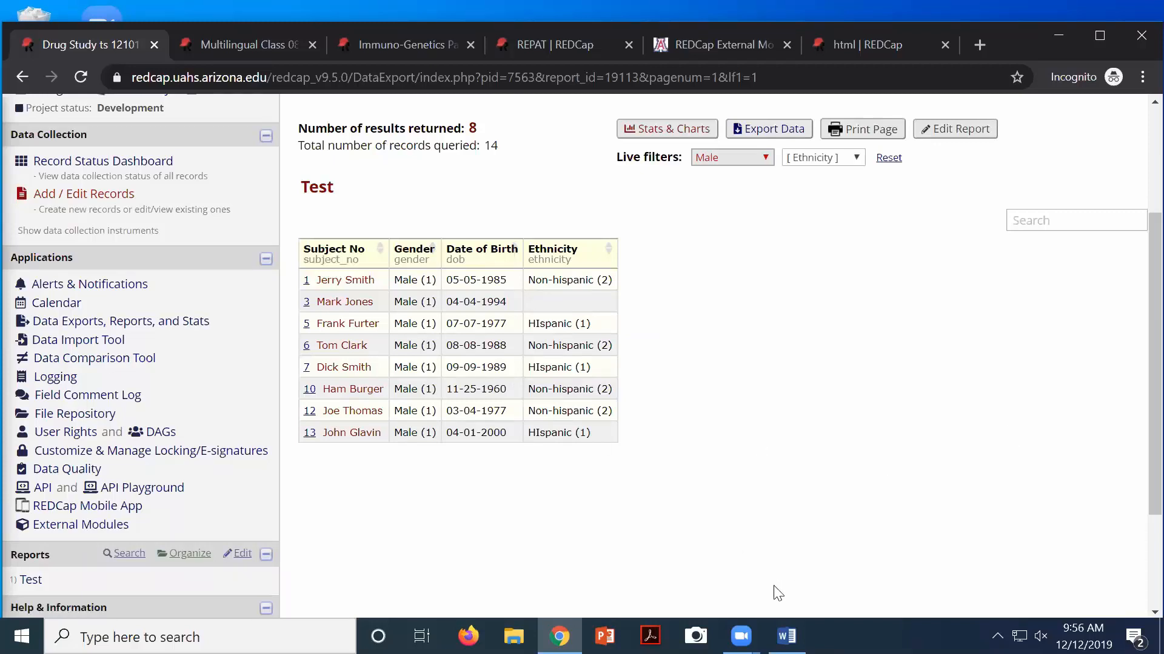
pyautogui.scroll(2, 772, 592)
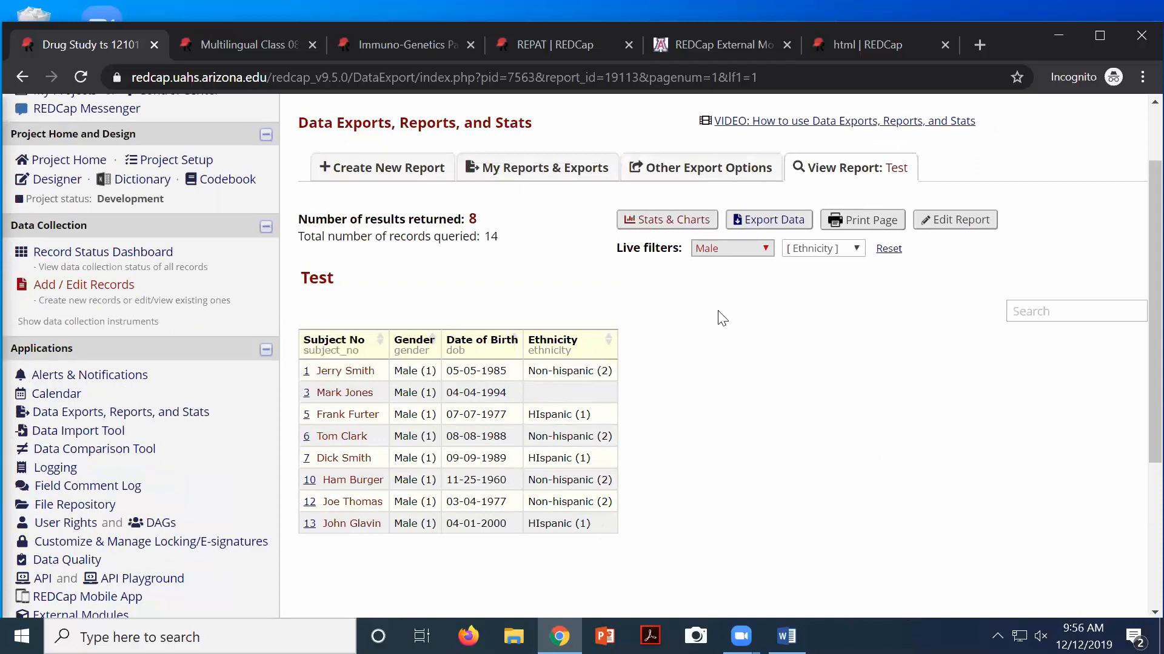
pyautogui.click(733, 249)
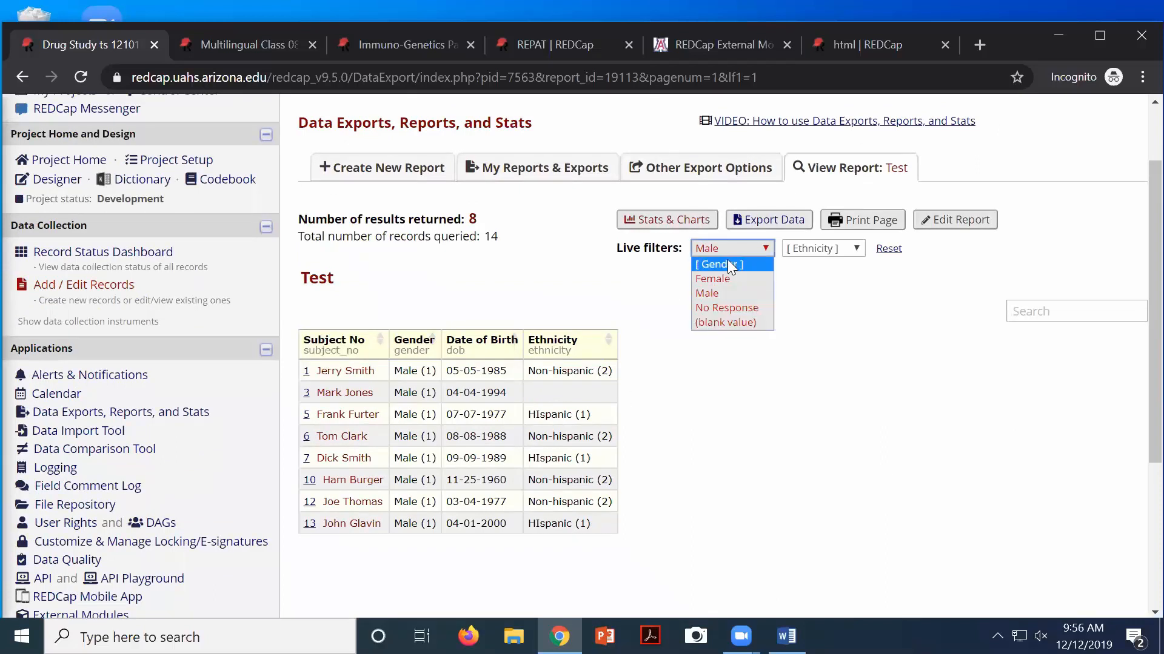
pyautogui.click(728, 264)
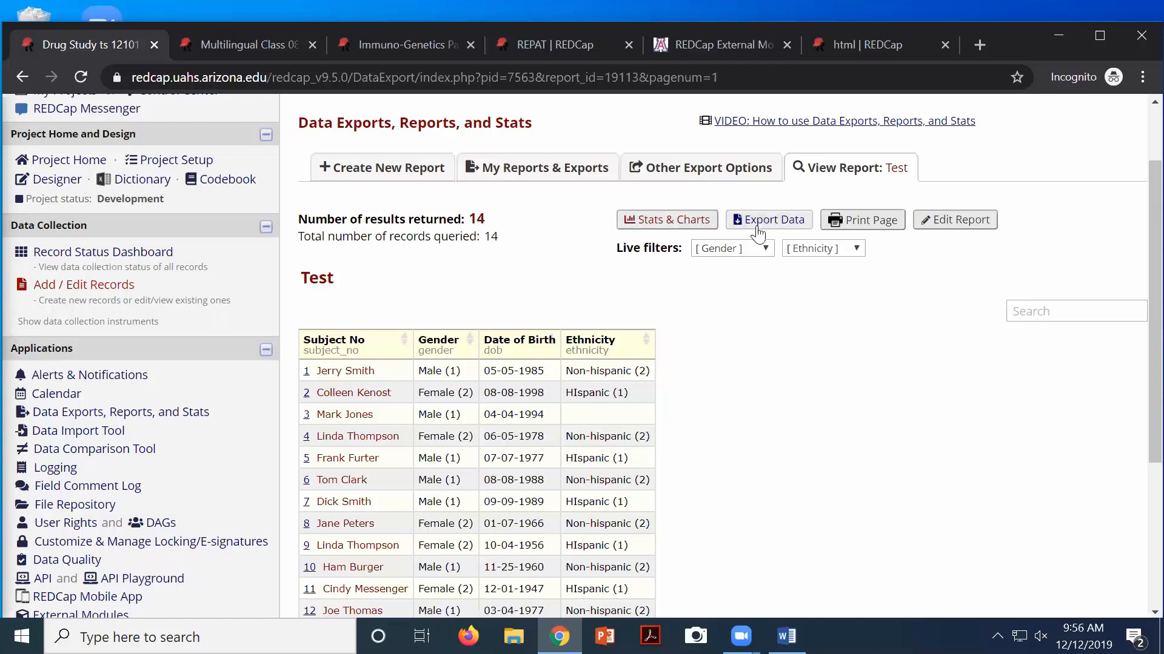
# Filter by Gender Female and Ethnicity HIspanic, narrowing the report to 3 records
pyautogui.click(751, 251)
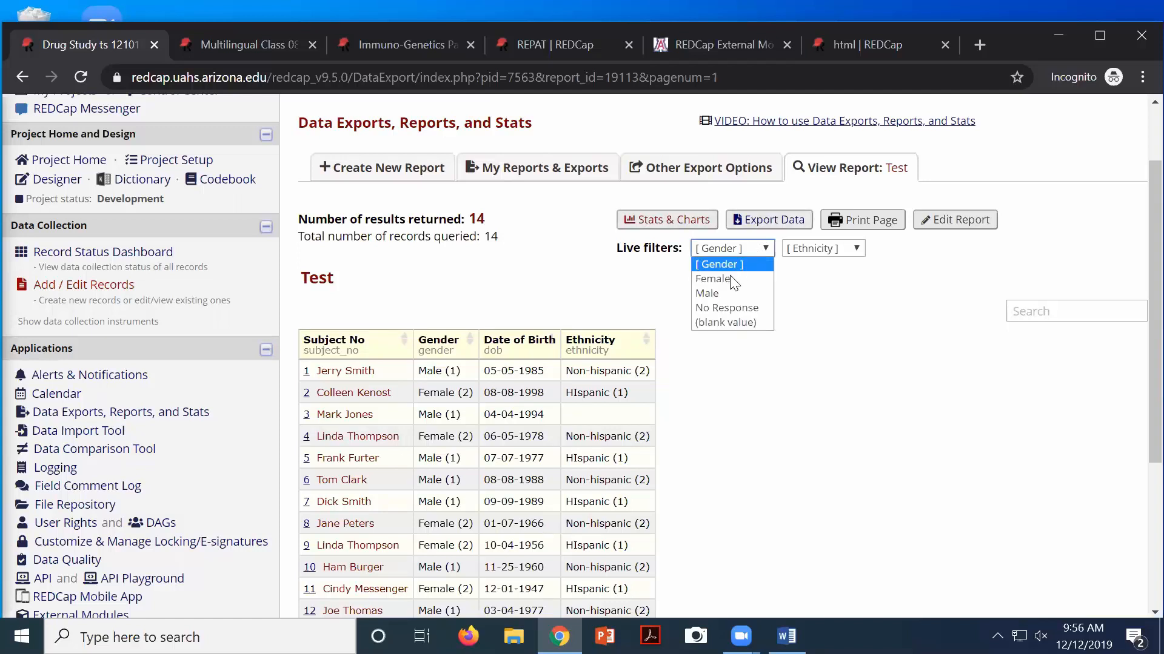
pyautogui.click(731, 279)
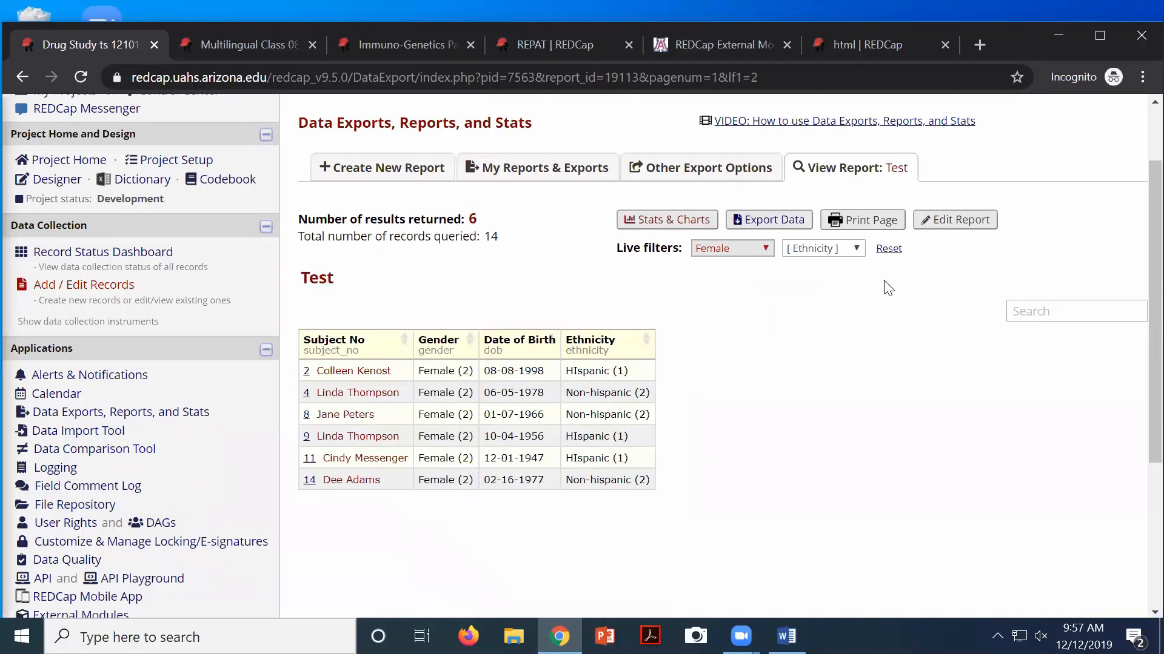
pyautogui.click(810, 249)
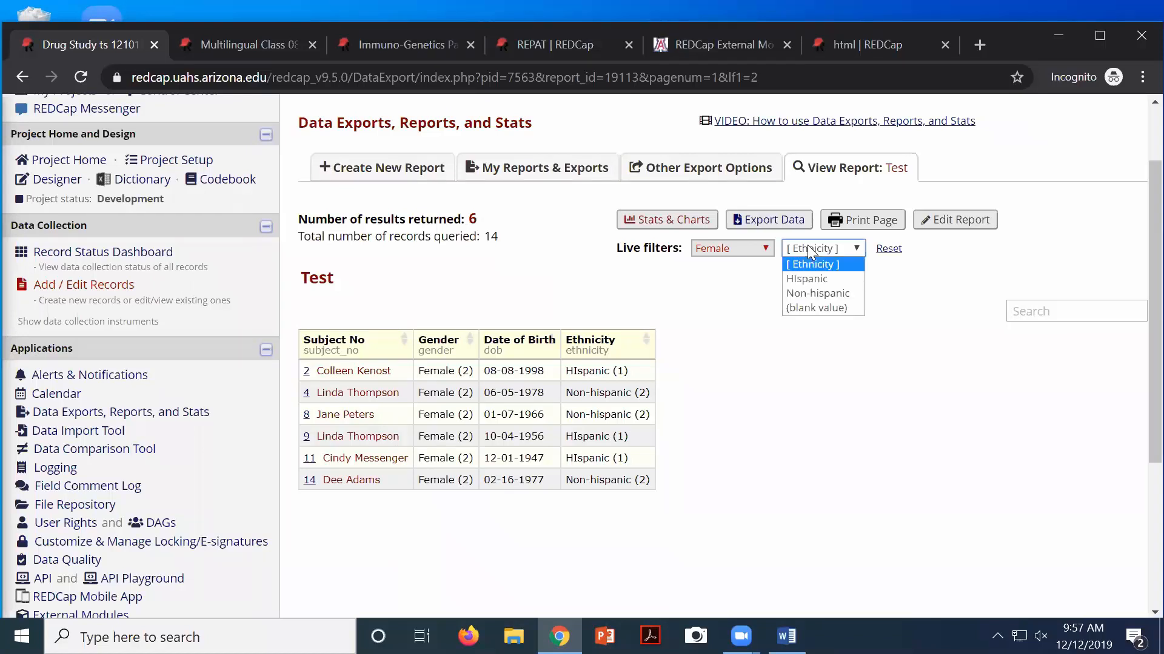
pyautogui.click(804, 278)
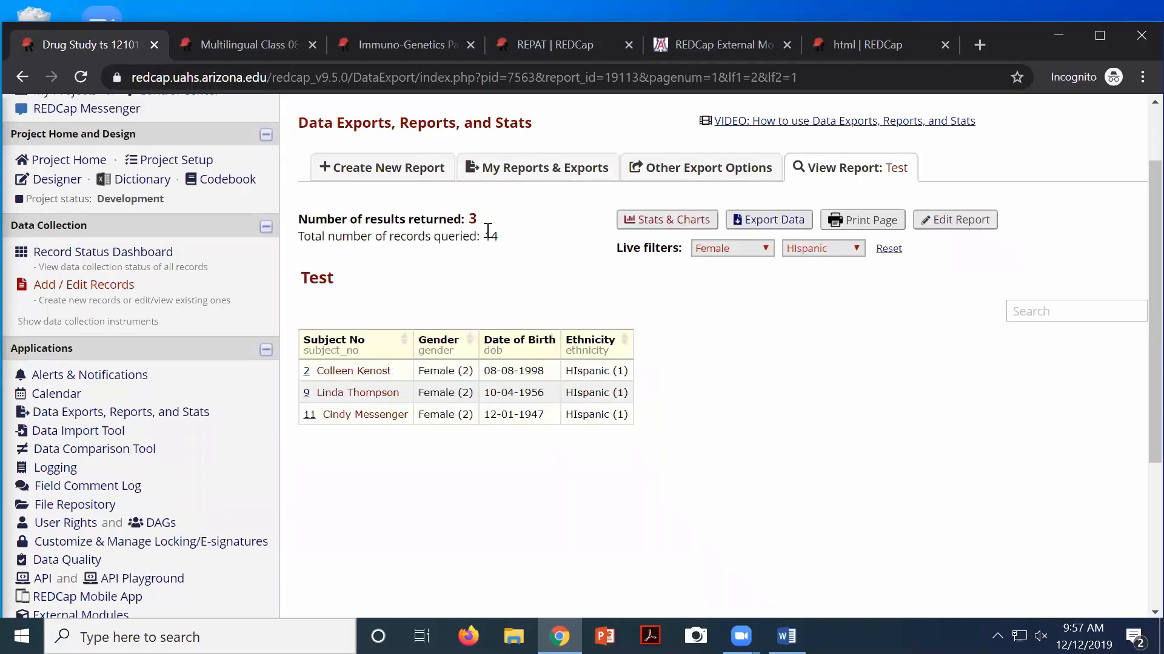
# Reset both live filters to [ Ethnicity ] and [ Gender ] to show all 14 records
pyautogui.click(827, 251)
pyautogui.click(823, 265)
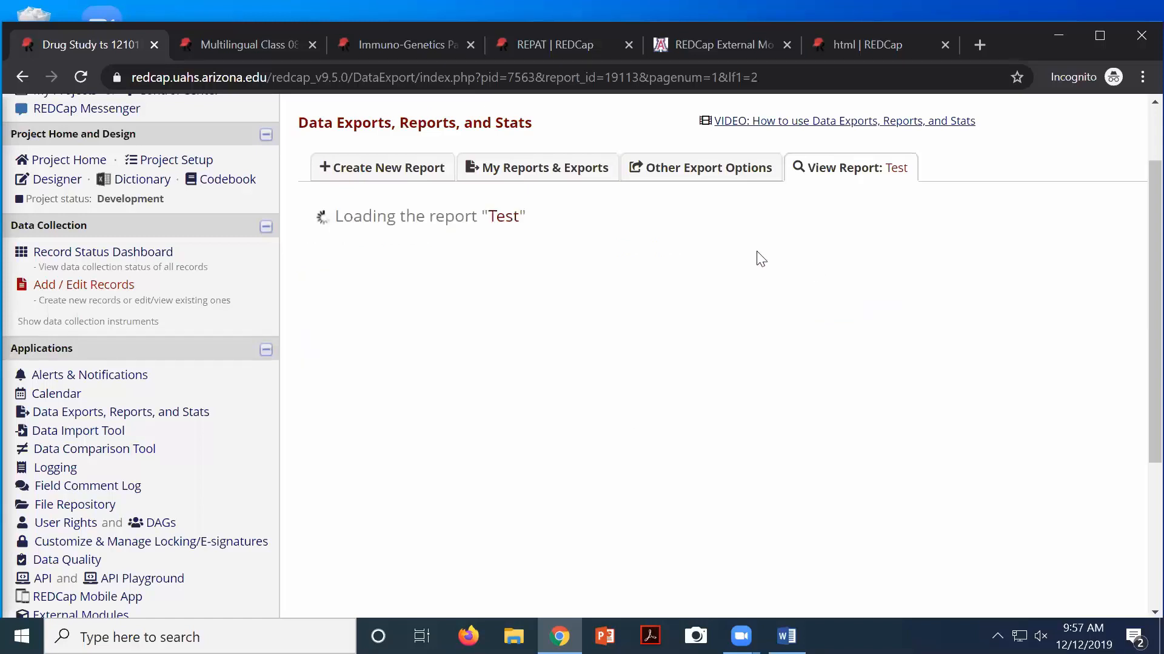
pyautogui.click(731, 244)
pyautogui.click(725, 265)
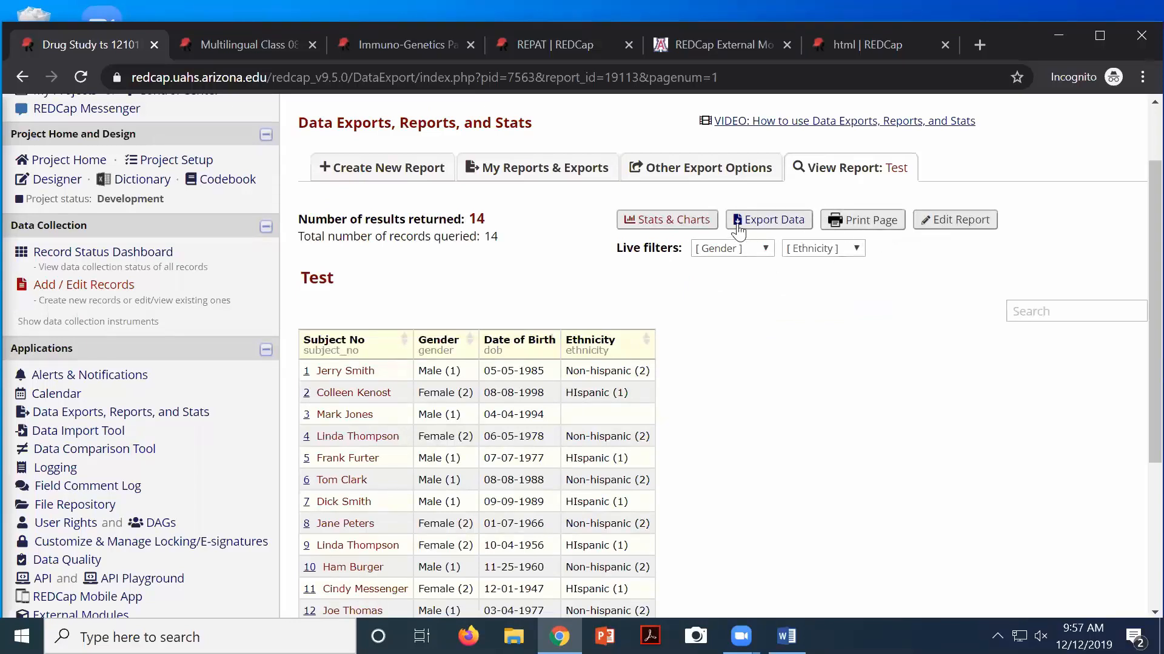
# Open the report's Stats & Charts and download the Gender bar chart as an image
pyautogui.click(694, 221)
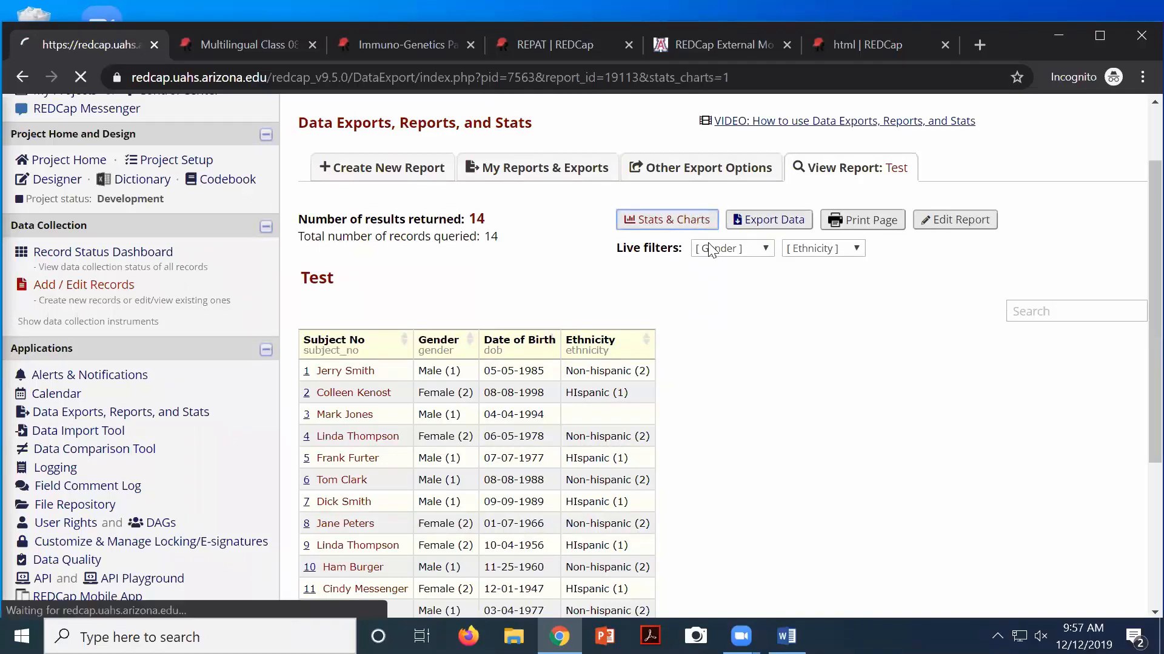
pyautogui.scroll(-5, 831, 389)
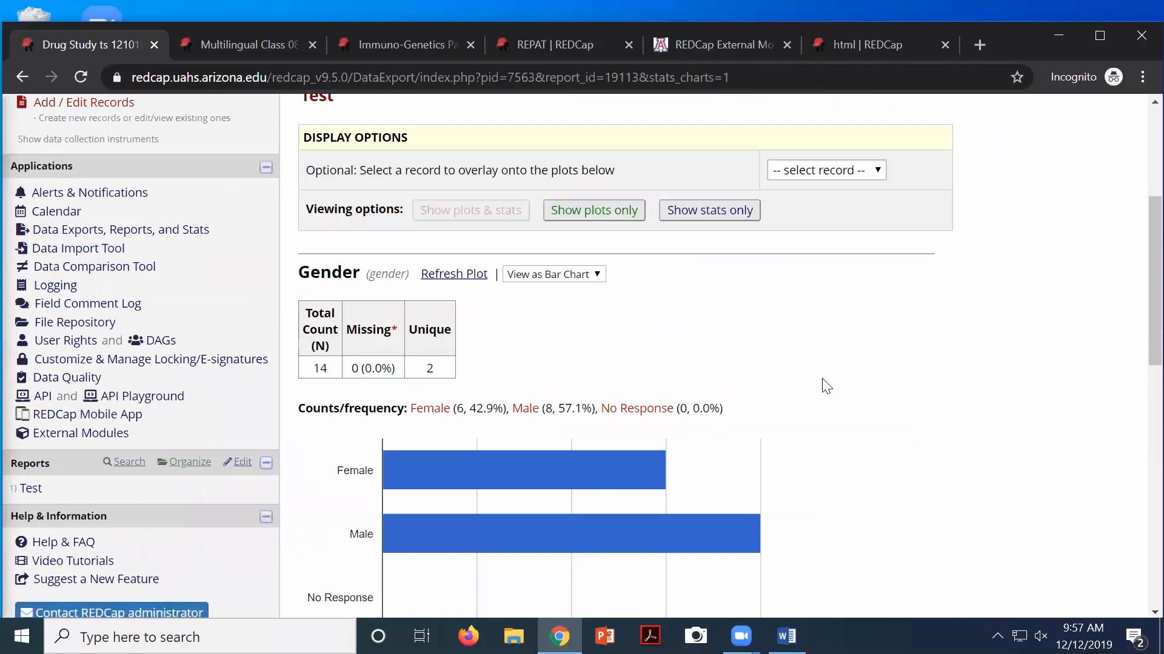
pyautogui.scroll(-3, 826, 386)
pyautogui.scroll(-3, 826, 386)
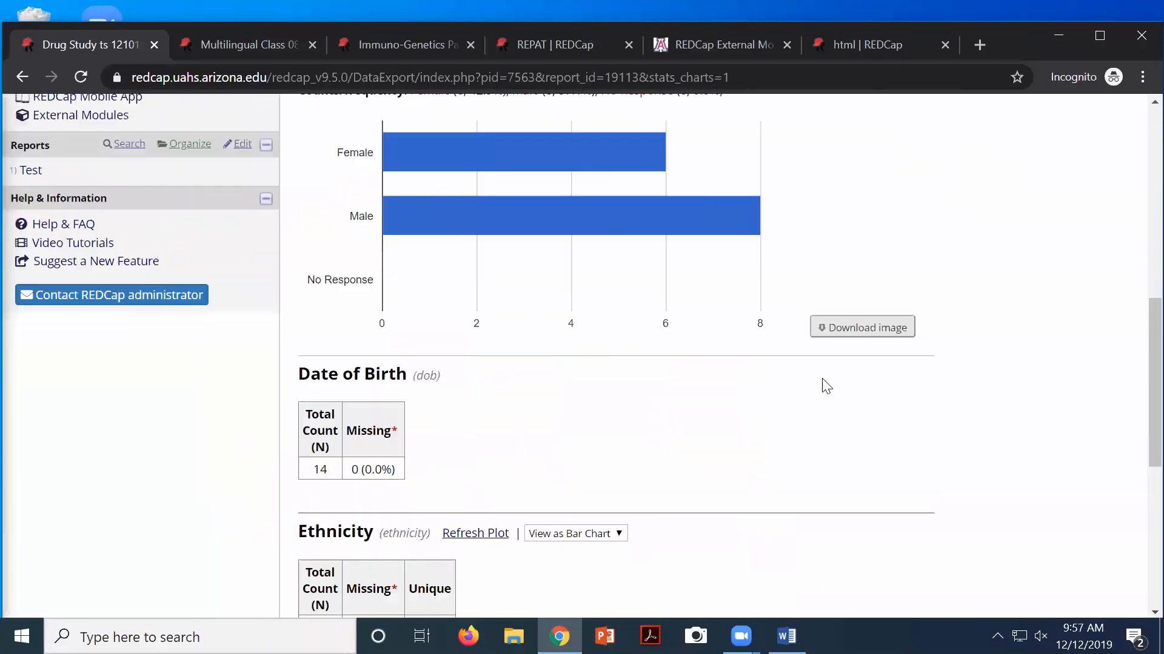
pyautogui.scroll(-6, 826, 386)
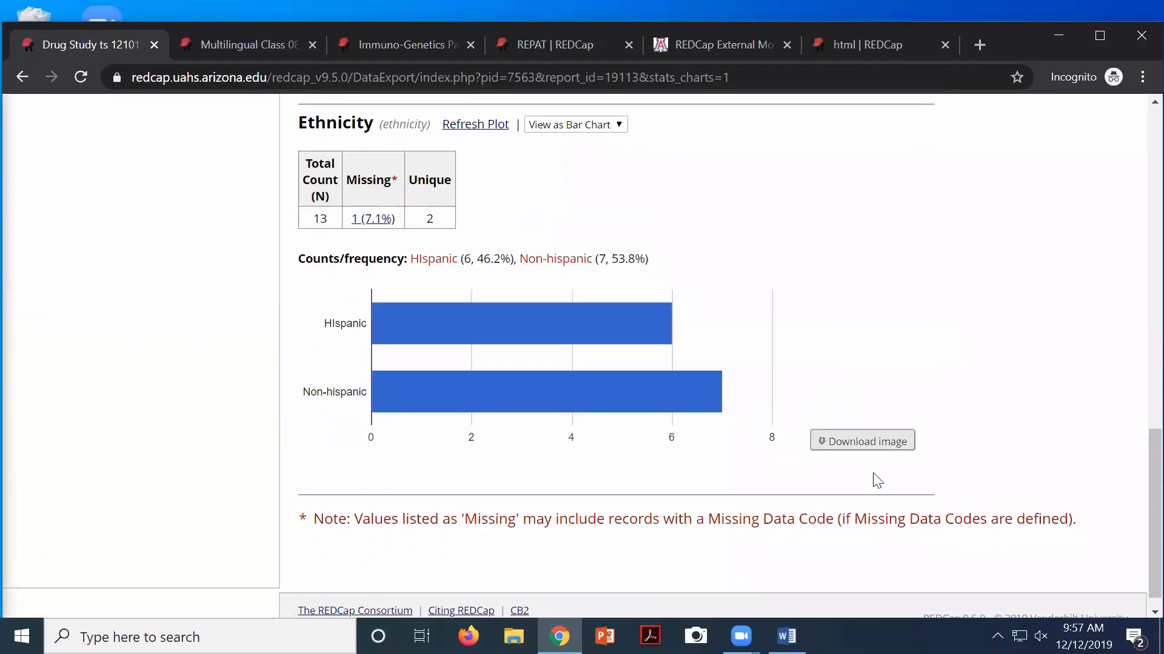
pyautogui.scroll(10, 839, 413)
pyautogui.scroll(1, 843, 416)
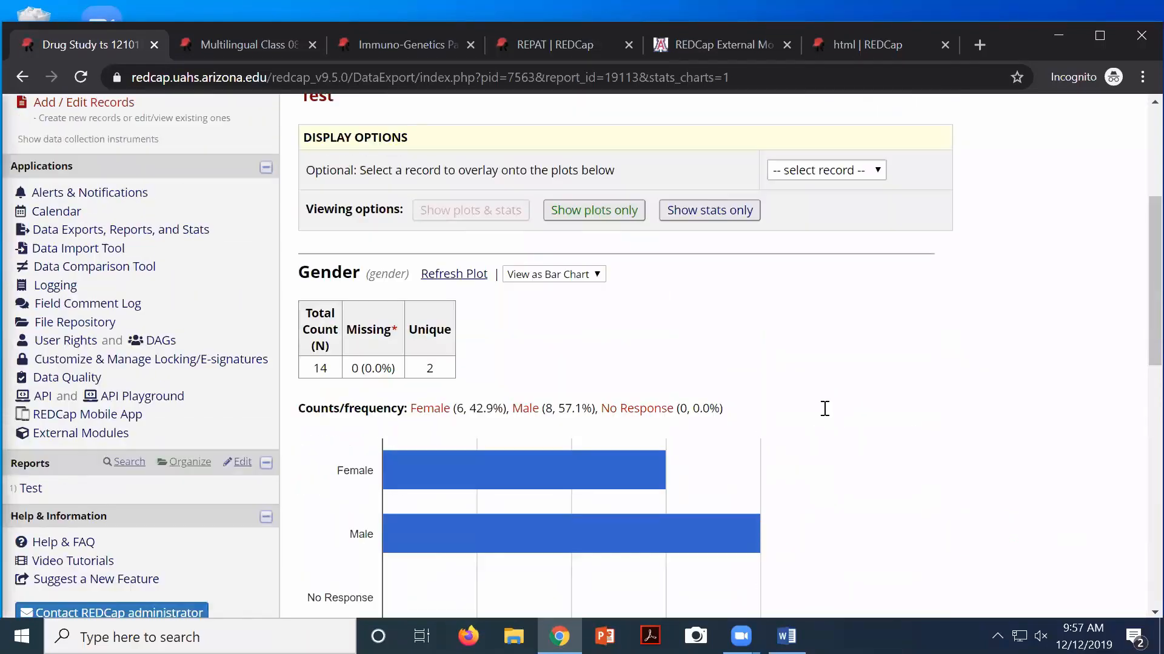
pyautogui.moveTo(585, 460)
pyautogui.scroll(-3, 543, 460)
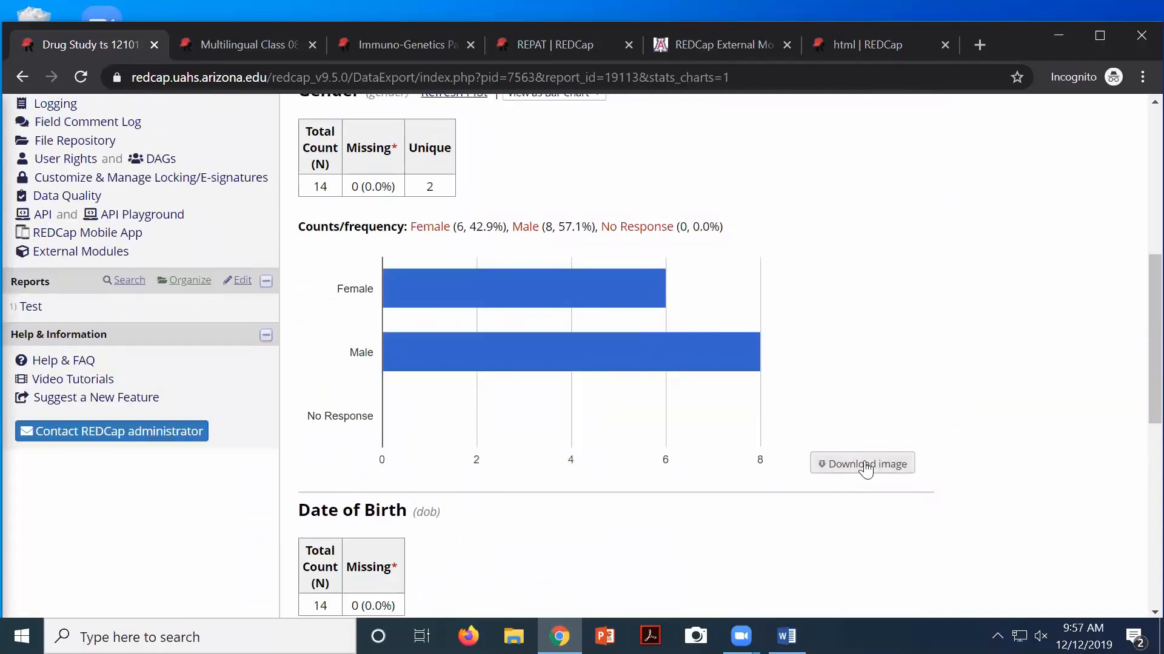
pyautogui.click(860, 466)
# Show the Gender breakdown as a pie chart: Female 42.9%, Male 57.1%
pyautogui.scroll(2, 539, 403)
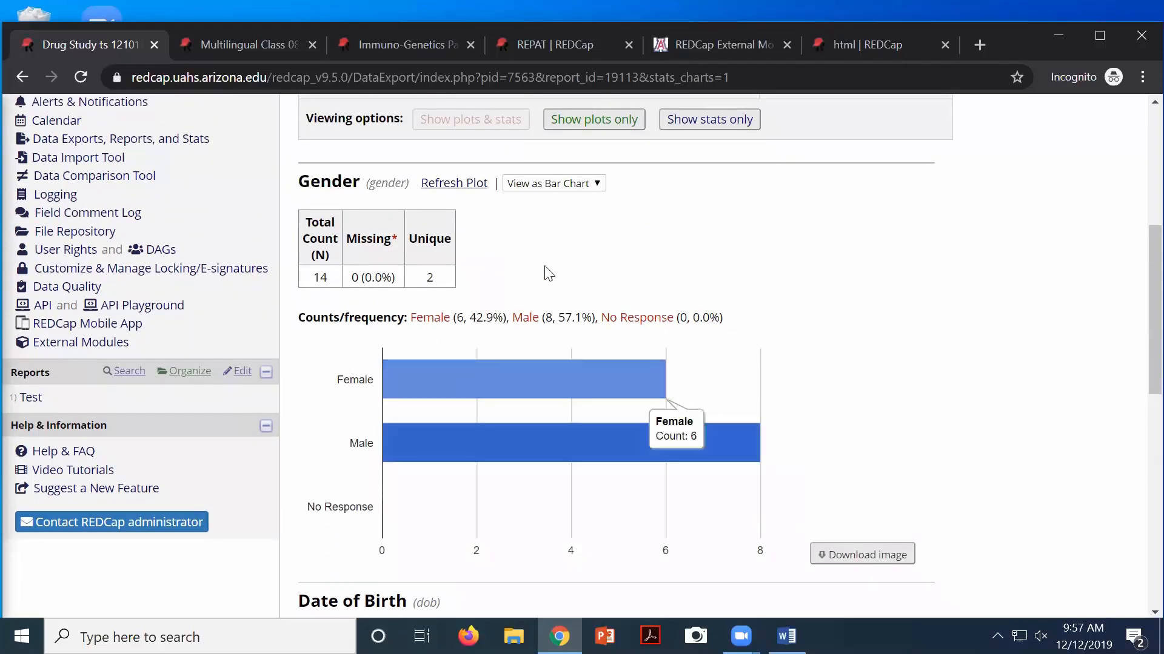
pyautogui.click(549, 185)
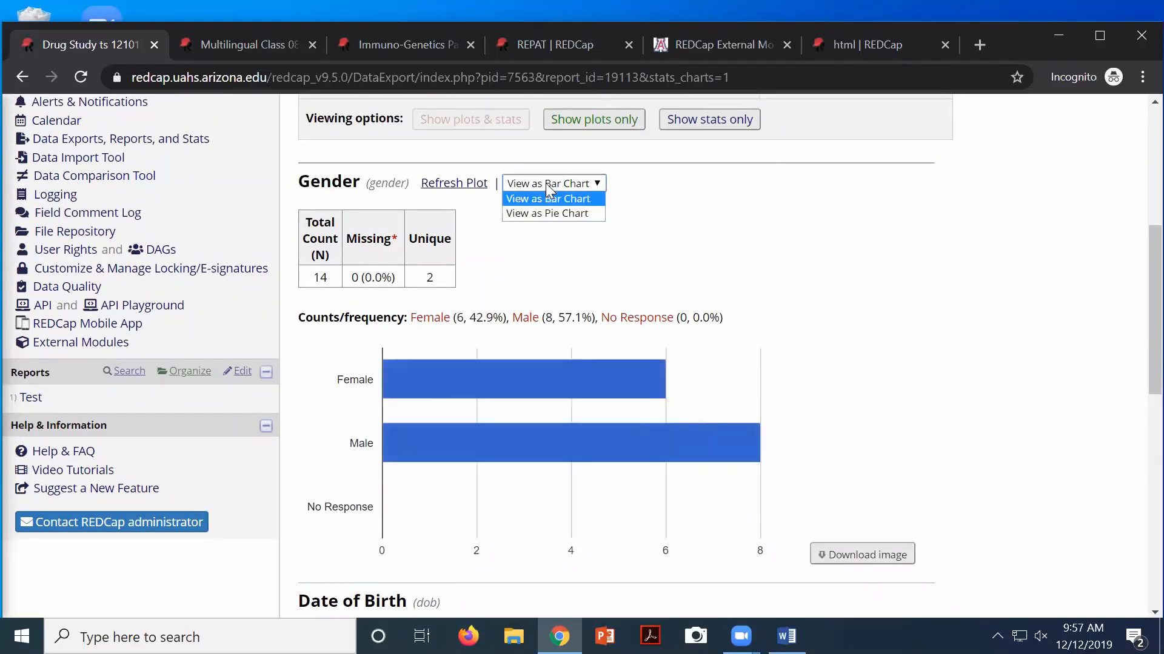
pyautogui.click(539, 212)
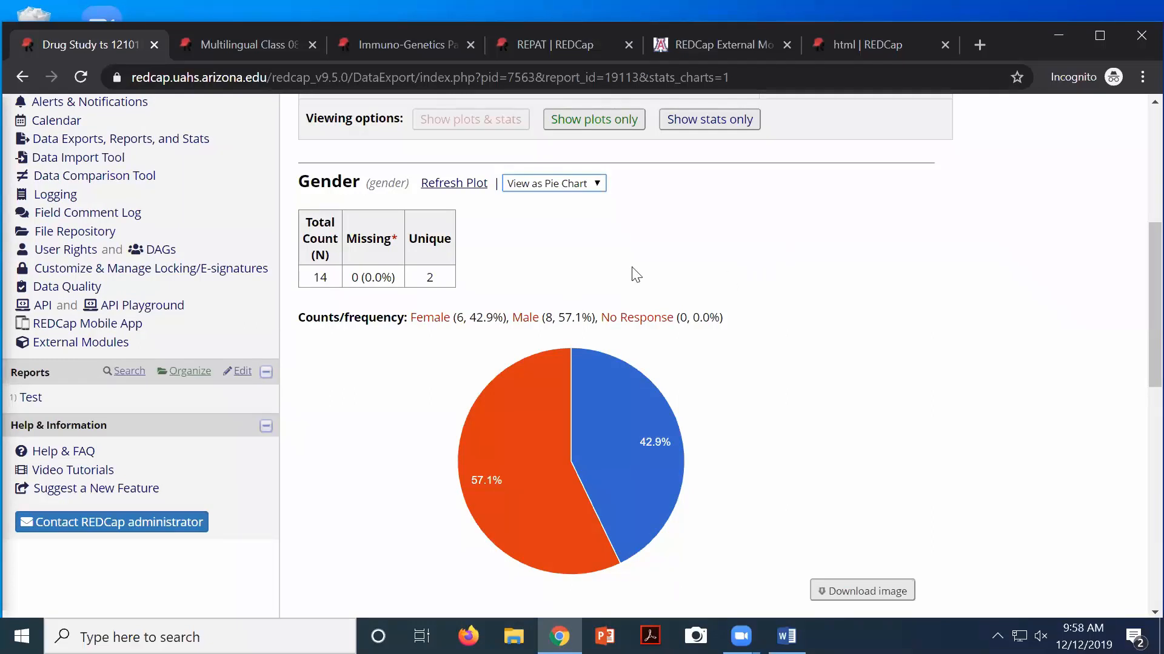
pyautogui.scroll(3, 573, 279)
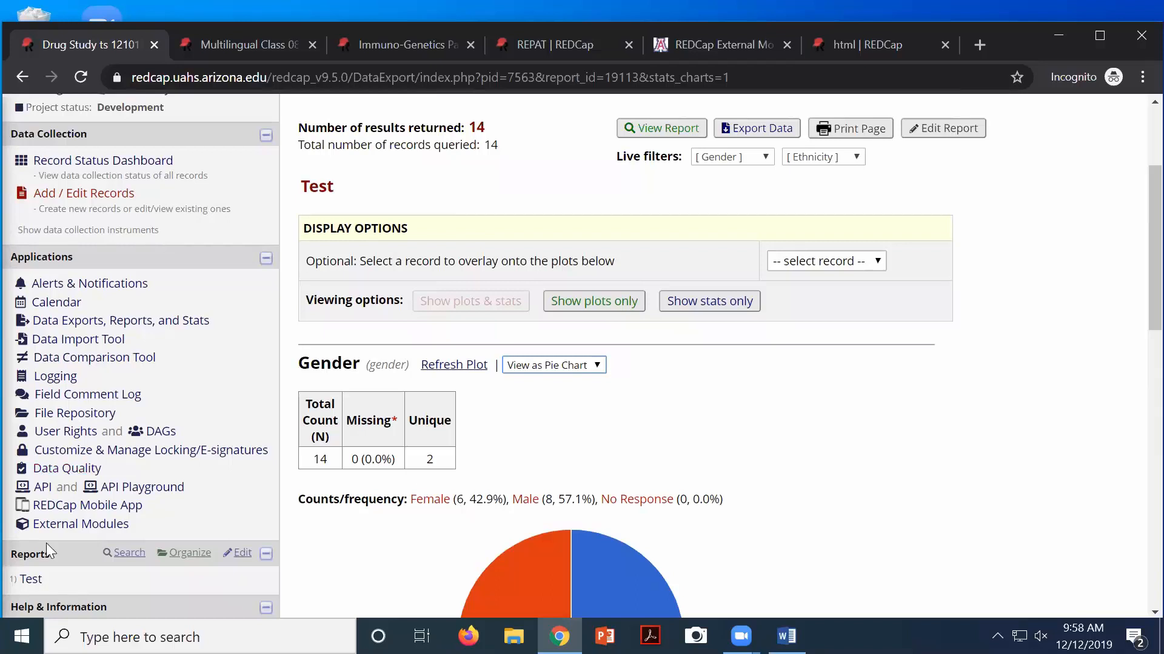
# Reopen the saved Test report from the sidebar's Reports list
pyautogui.scroll(-1, 46, 545)
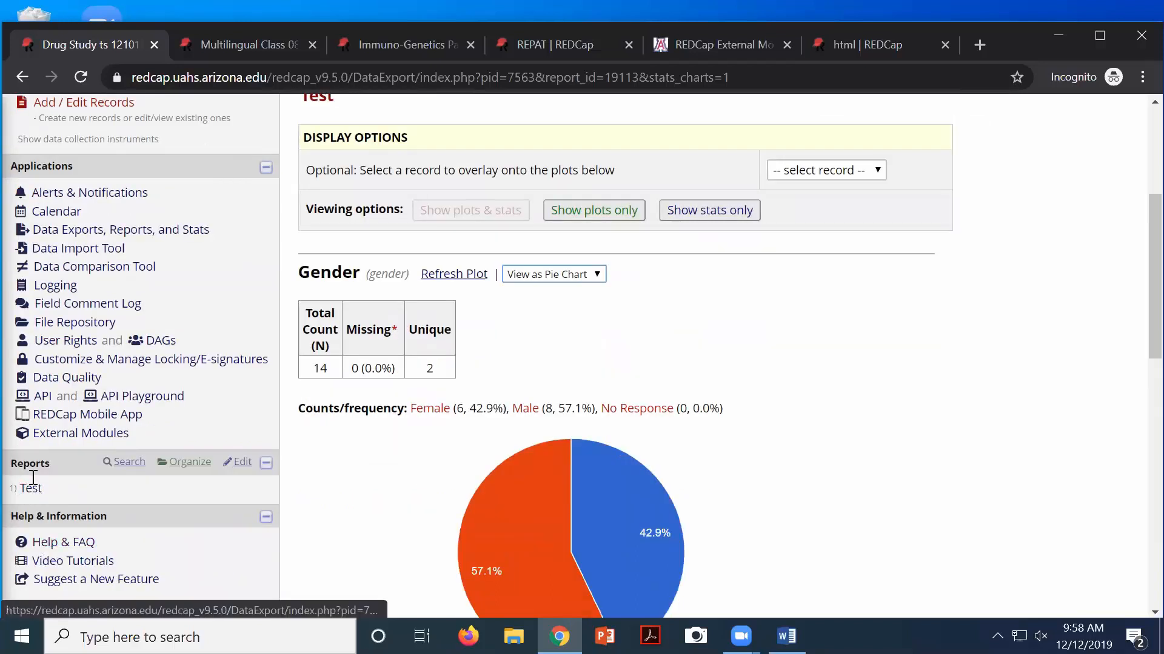
pyautogui.moveTo(53, 465); pyautogui.dragTo(34, 464)
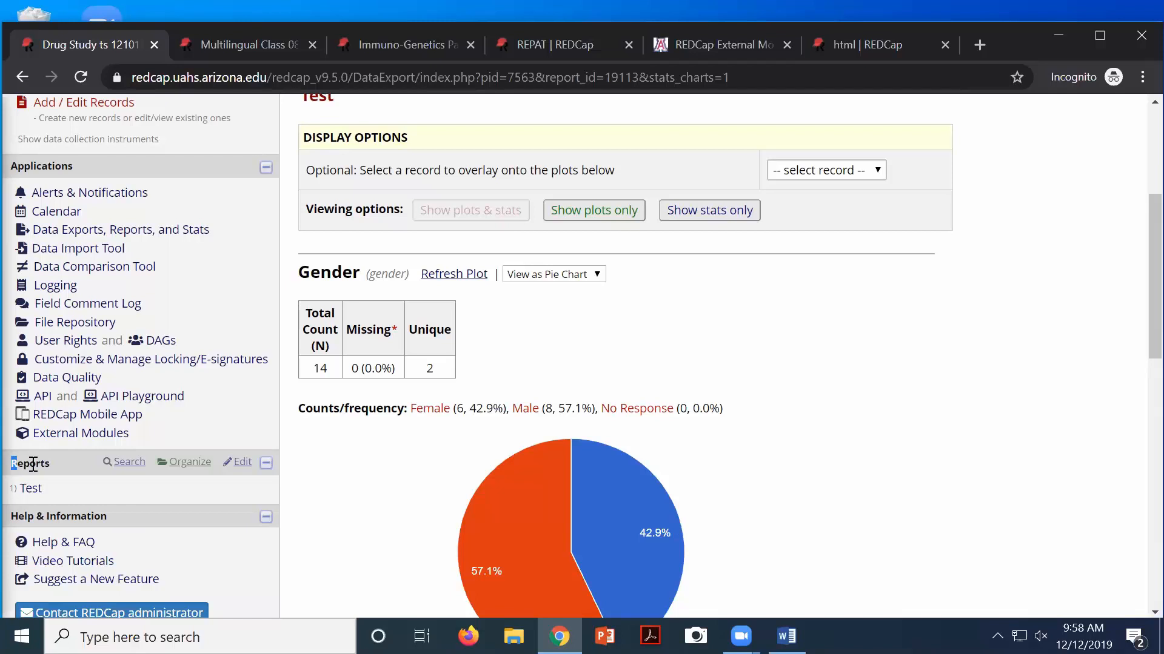
pyautogui.doubleClick(44, 465)
pyautogui.click(49, 468)
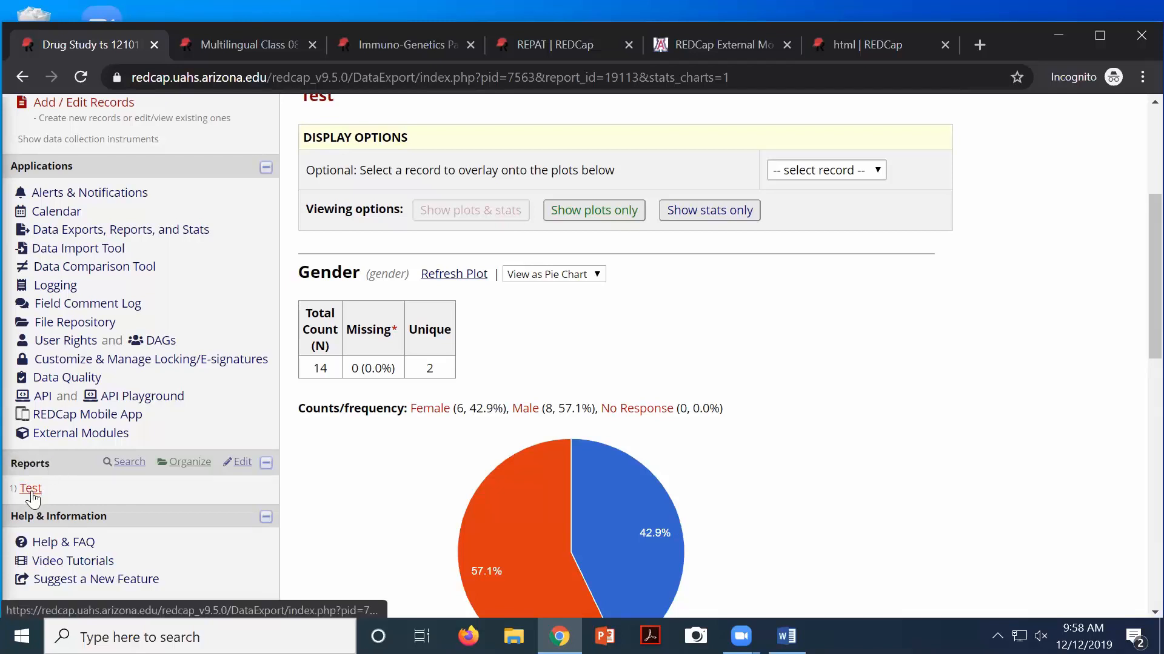
pyautogui.click(31, 491)
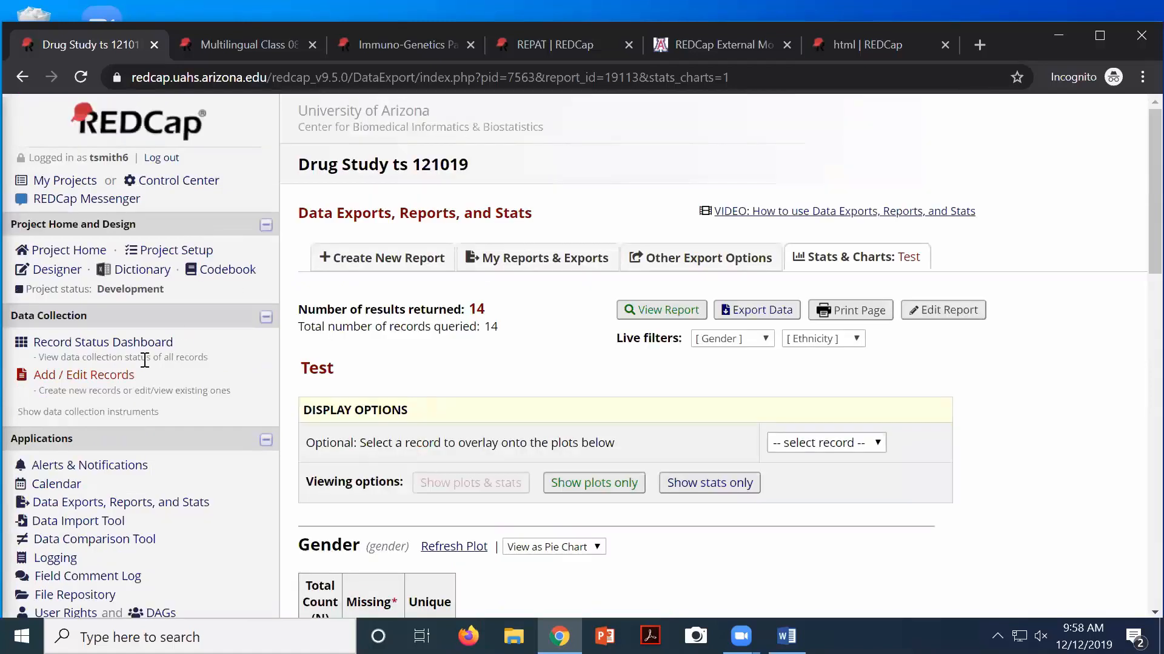
# Pass through the Record Status Dashboard, then reopen Test to show all 14 records' Gender, Date of Birth and Ethnicity
pyautogui.click(143, 344)
pyautogui.scroll(-3, 354, 378)
pyautogui.scroll(-3, 353, 379)
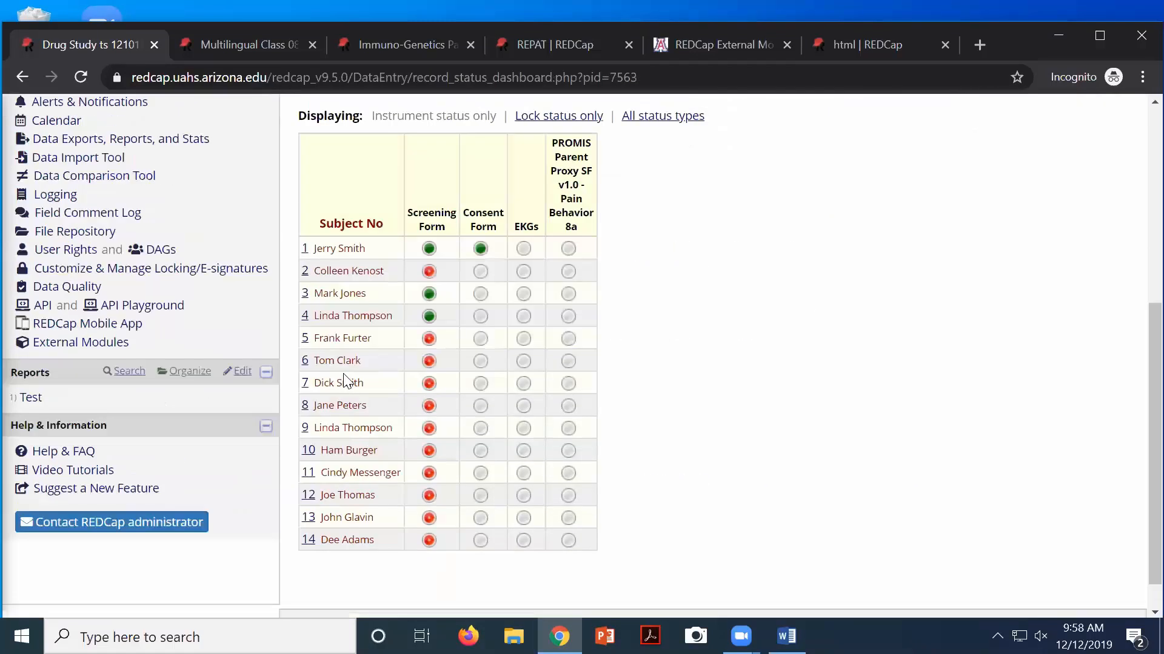
pyautogui.click(31, 398)
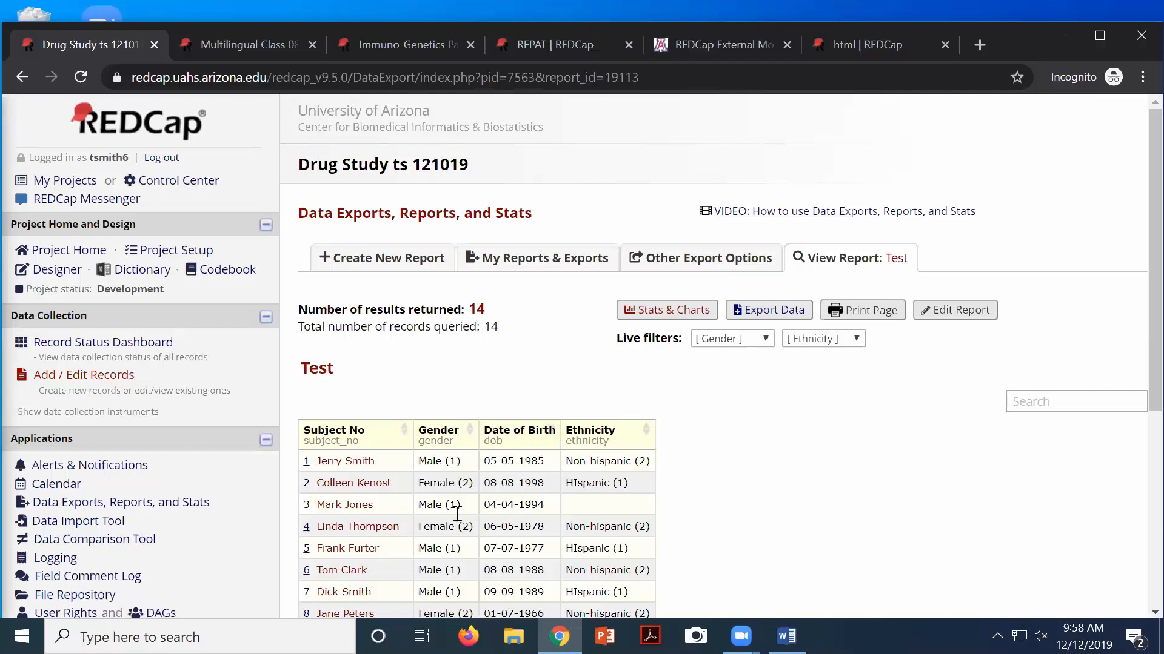
pyautogui.scroll(-4, 416, 521)
pyautogui.scroll(-2, 416, 521)
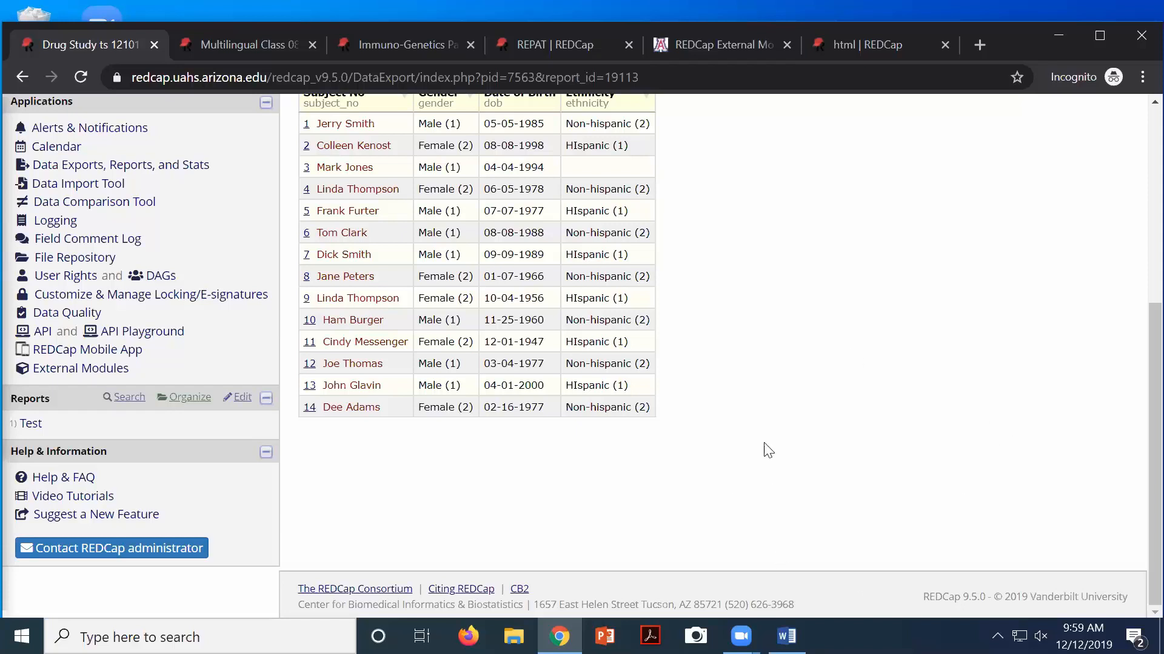
# Open the Screening Form in the Online Designer and review its fields from Subject No to BMI
pyautogui.scroll(5, 760, 355)
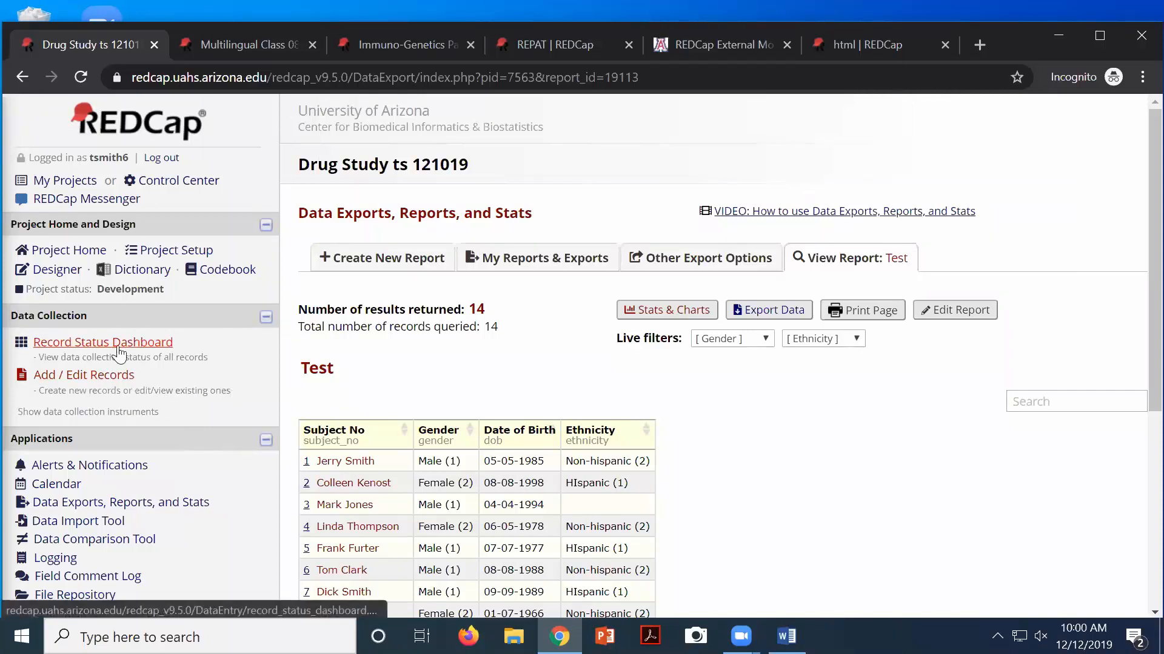
pyautogui.click(51, 270)
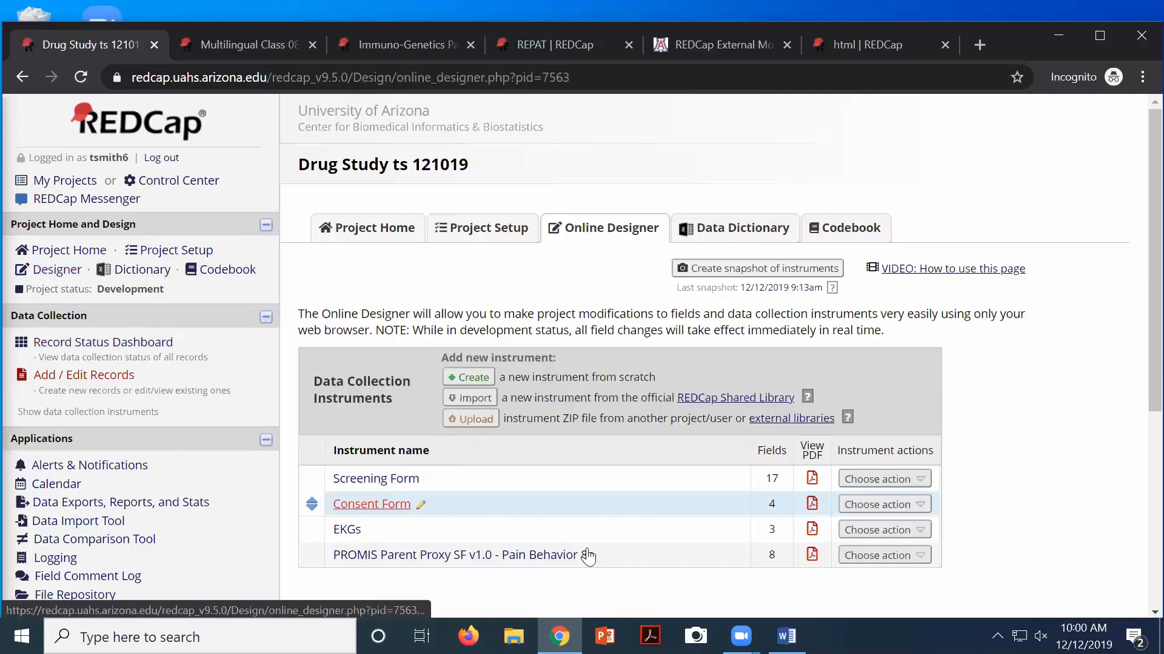
pyautogui.click(388, 483)
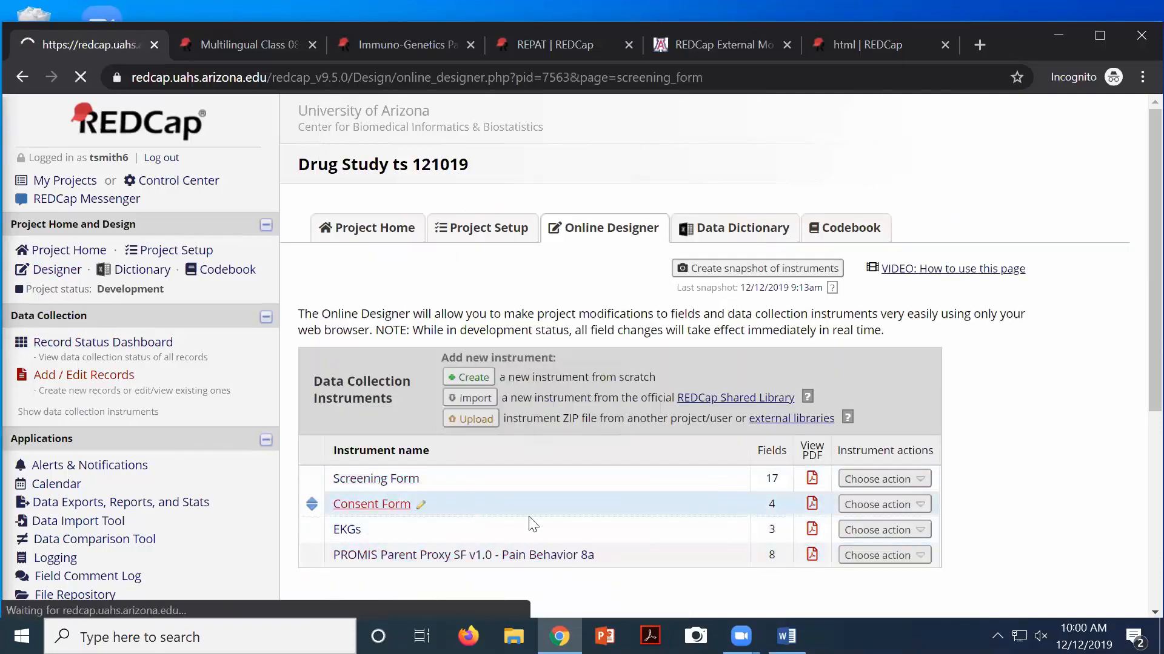
pyautogui.scroll(-5, 529, 517)
pyautogui.scroll(-15, 529, 517)
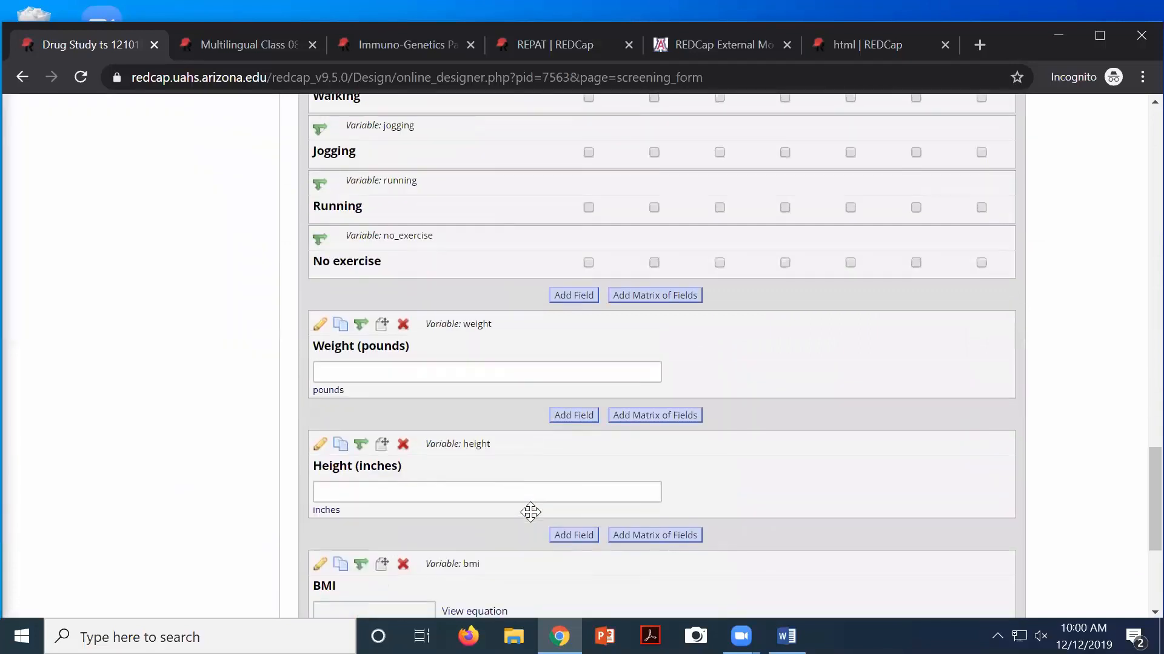
pyautogui.scroll(1, 530, 513)
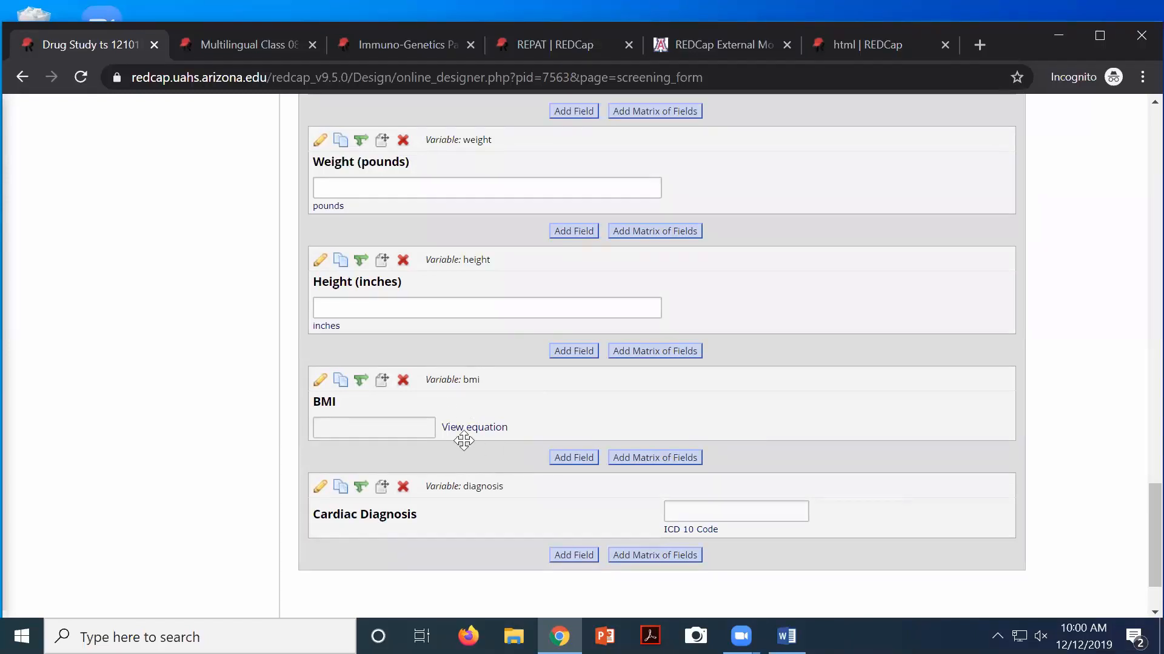
pyautogui.scroll(10, 231, 300)
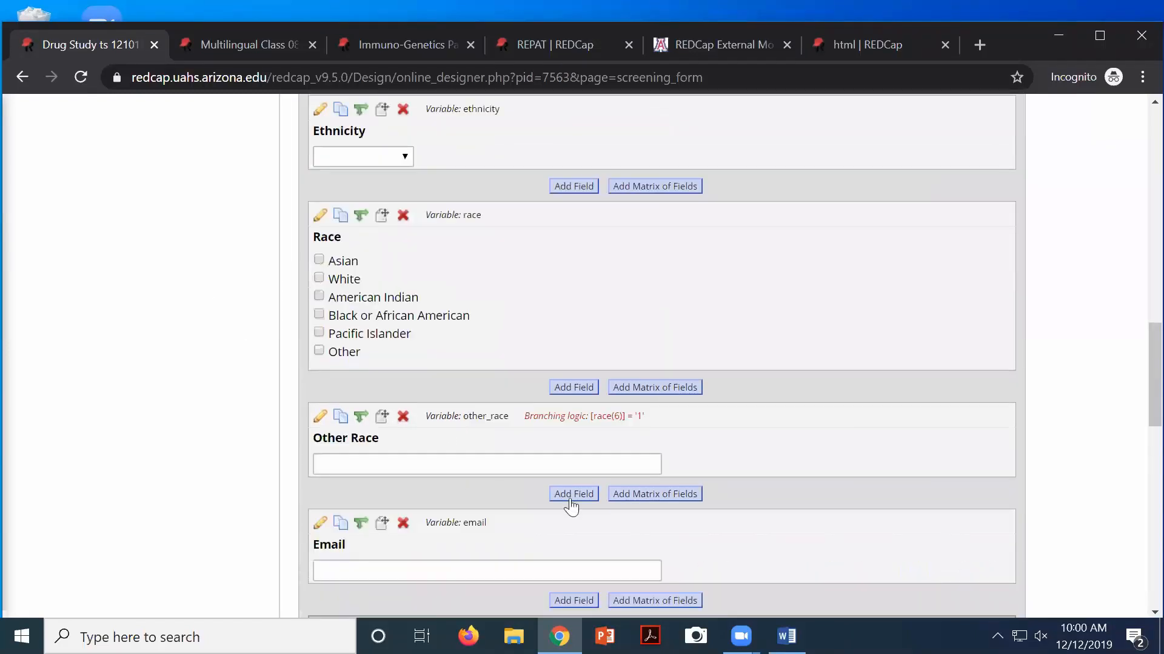
pyautogui.scroll(-9, 570, 506)
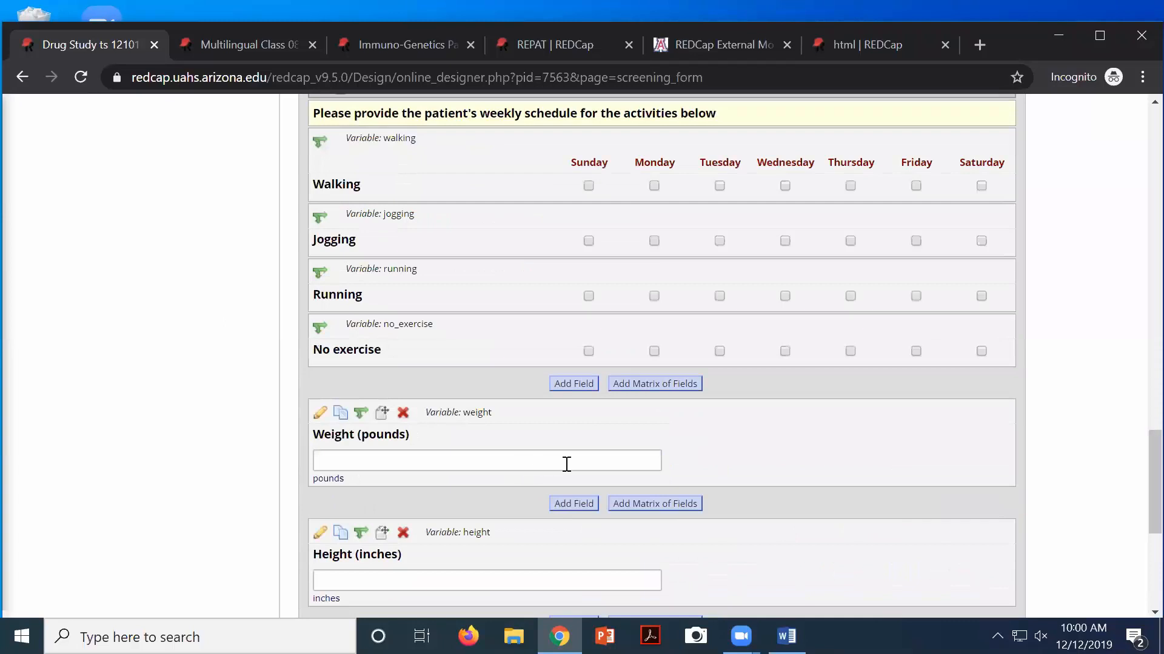
pyautogui.scroll(-1, 557, 463)
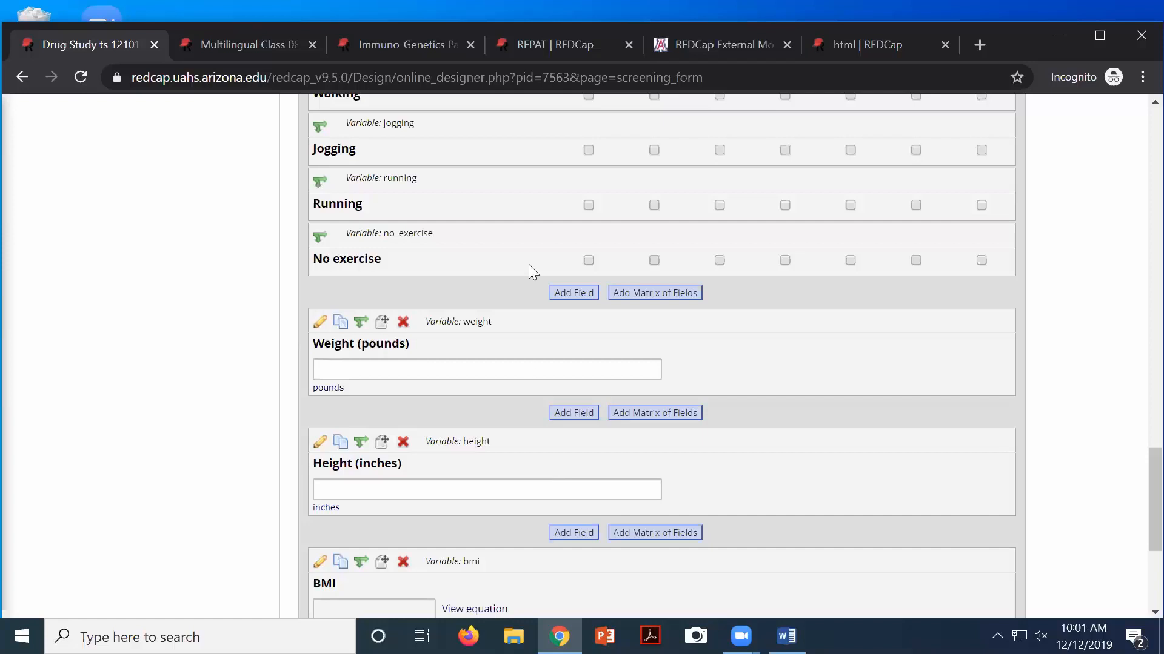
pyautogui.scroll(12, 496, 379)
pyautogui.scroll(7, 496, 380)
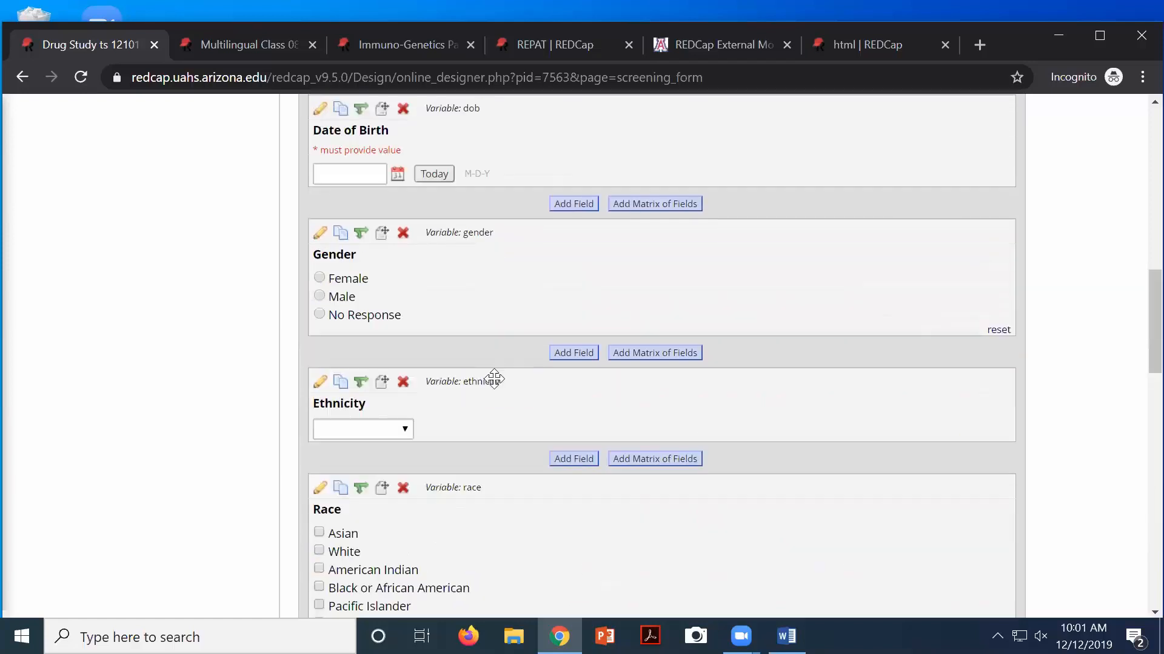
pyautogui.scroll(5, 496, 379)
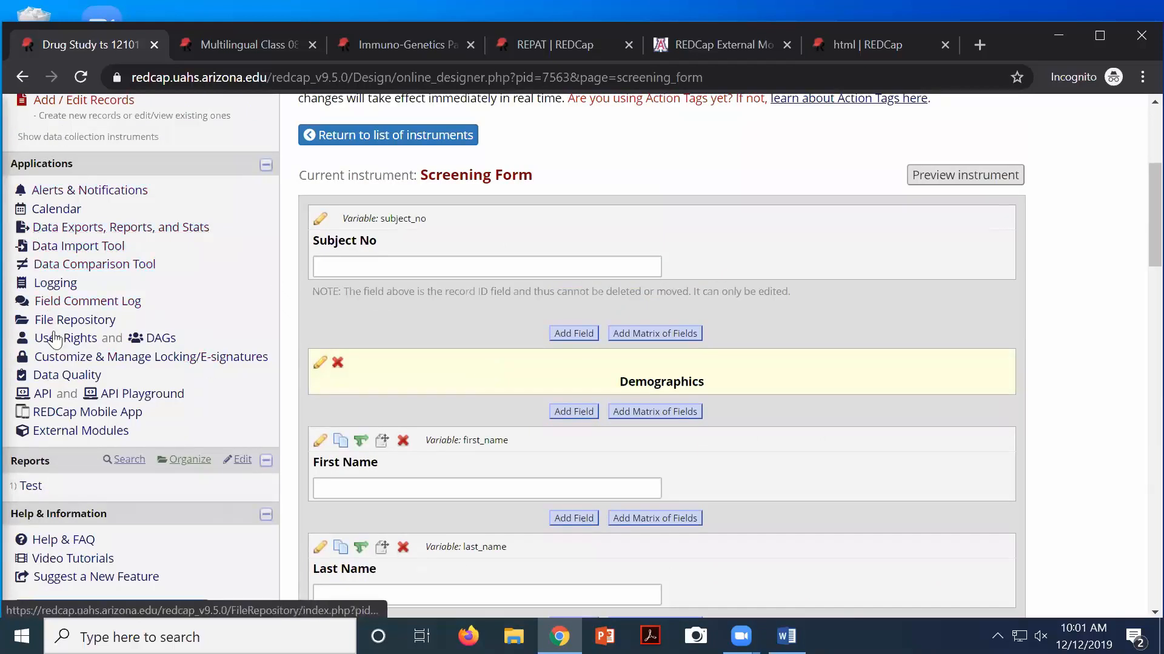
# Run Data Quality rule H for incorrect calculated values, which returns 0 discrepancies
pyautogui.click(59, 378)
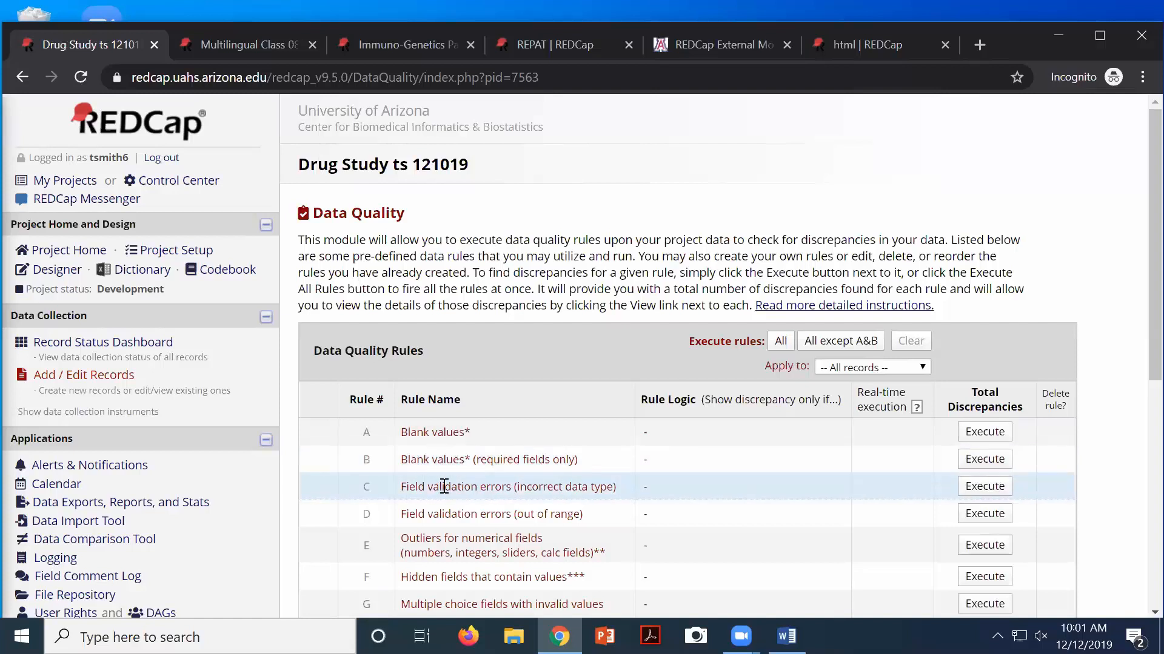
pyautogui.scroll(-5, 597, 515)
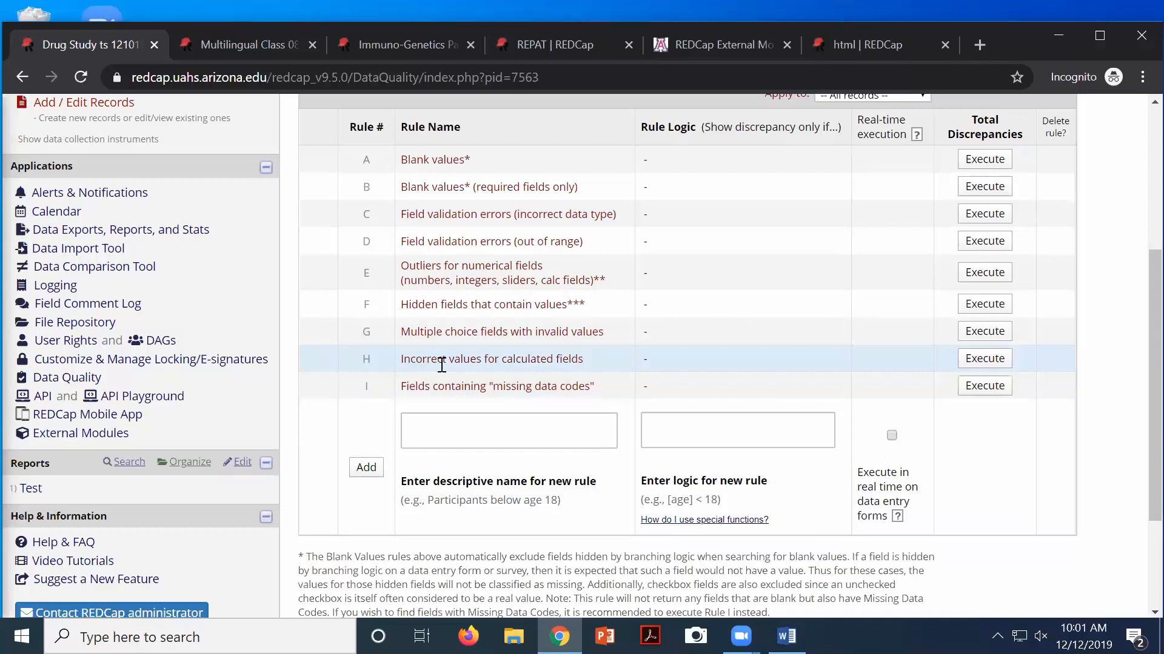
pyautogui.moveTo(417, 358); pyautogui.dragTo(571, 359)
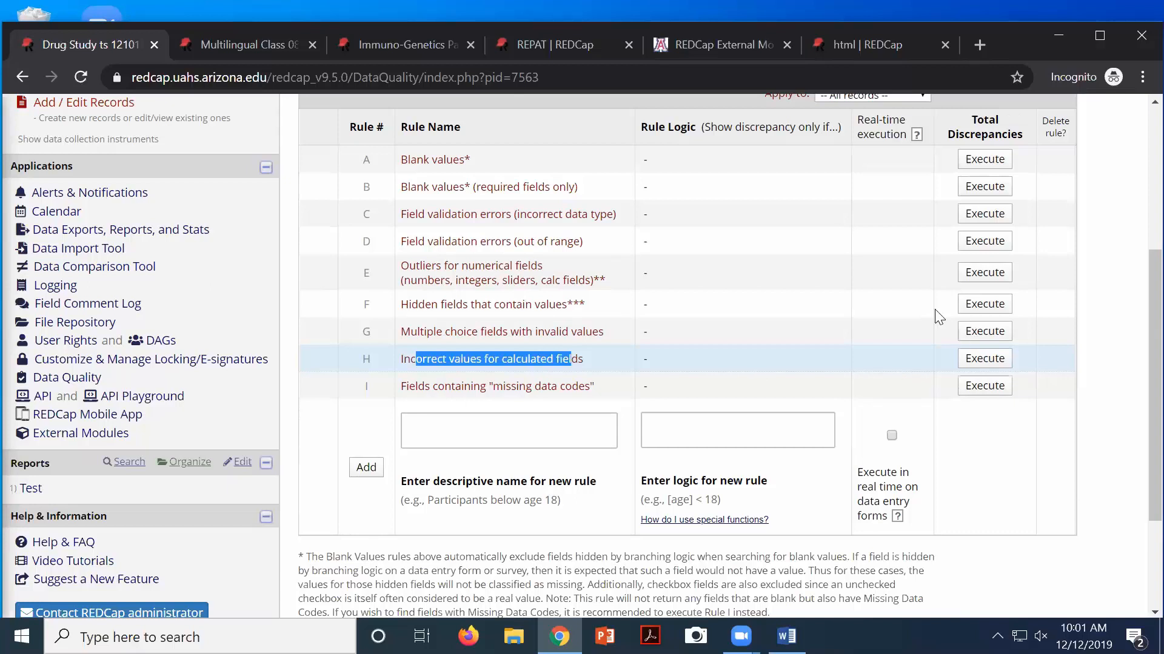
pyautogui.click(972, 360)
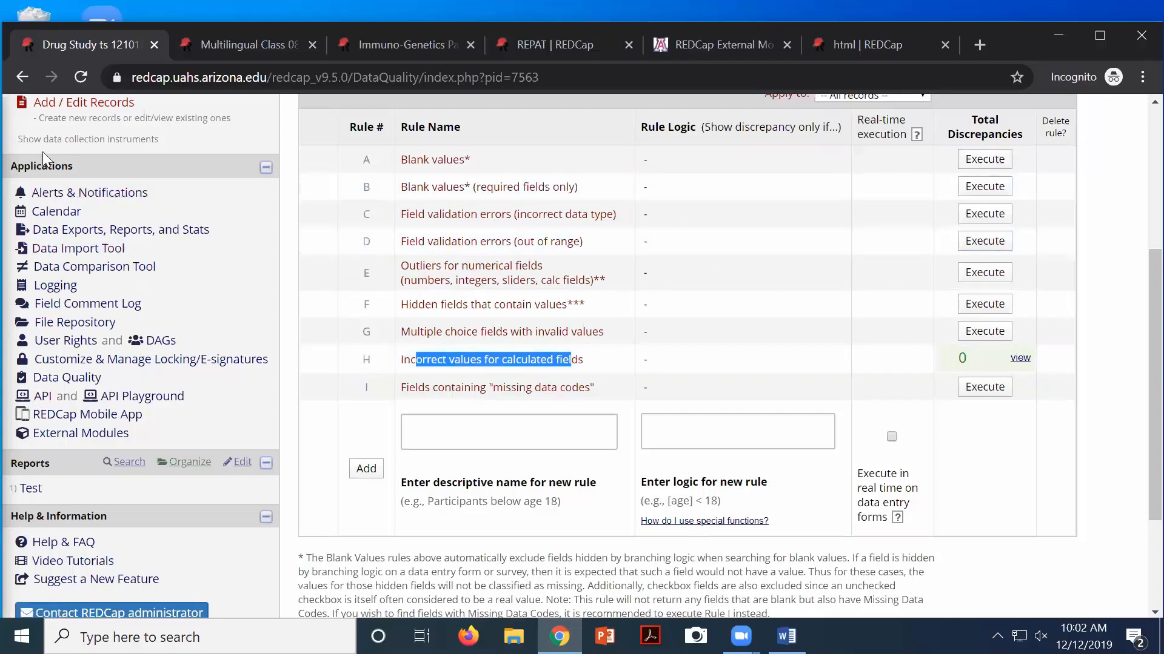
pyautogui.scroll(5, 114, 159)
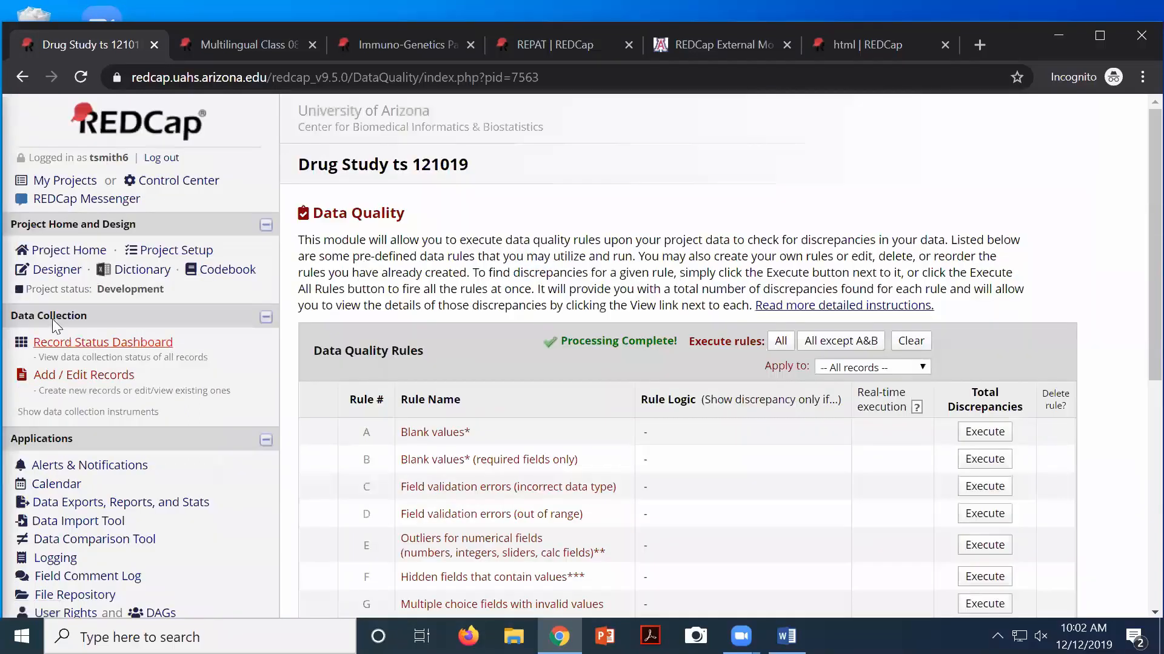
# Change the Screening Form's BMI equation multiplier from 703 to 705 and save it
pyautogui.click(44, 270)
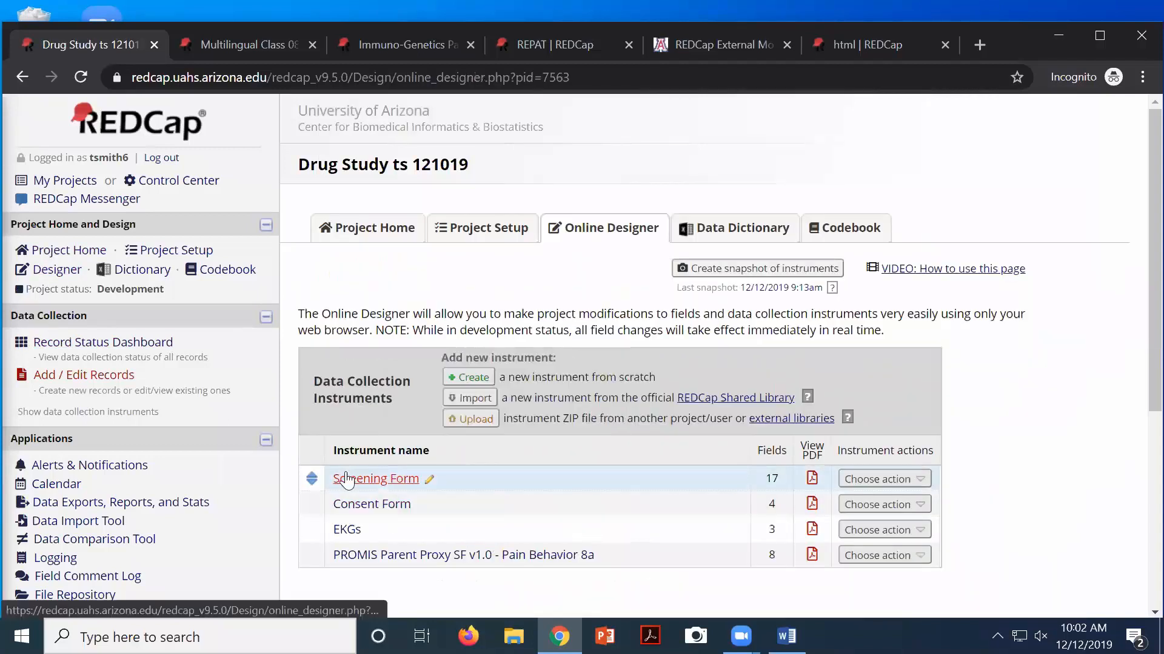
pyautogui.click(347, 480)
pyautogui.scroll(-20, 547, 503)
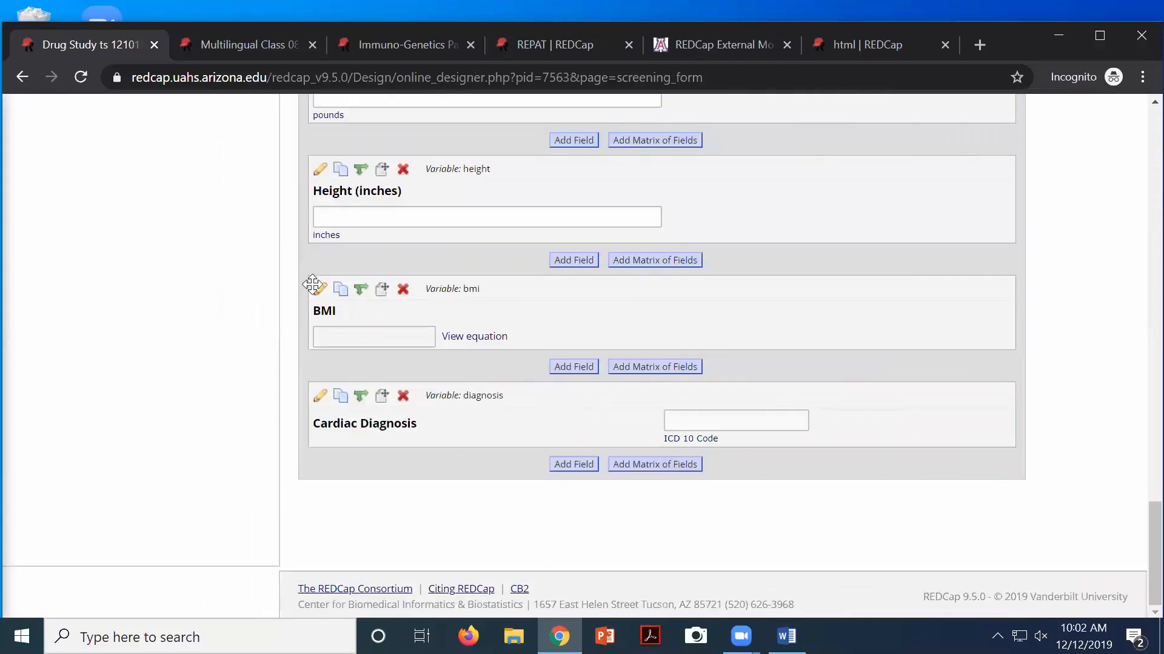
pyautogui.click(319, 290)
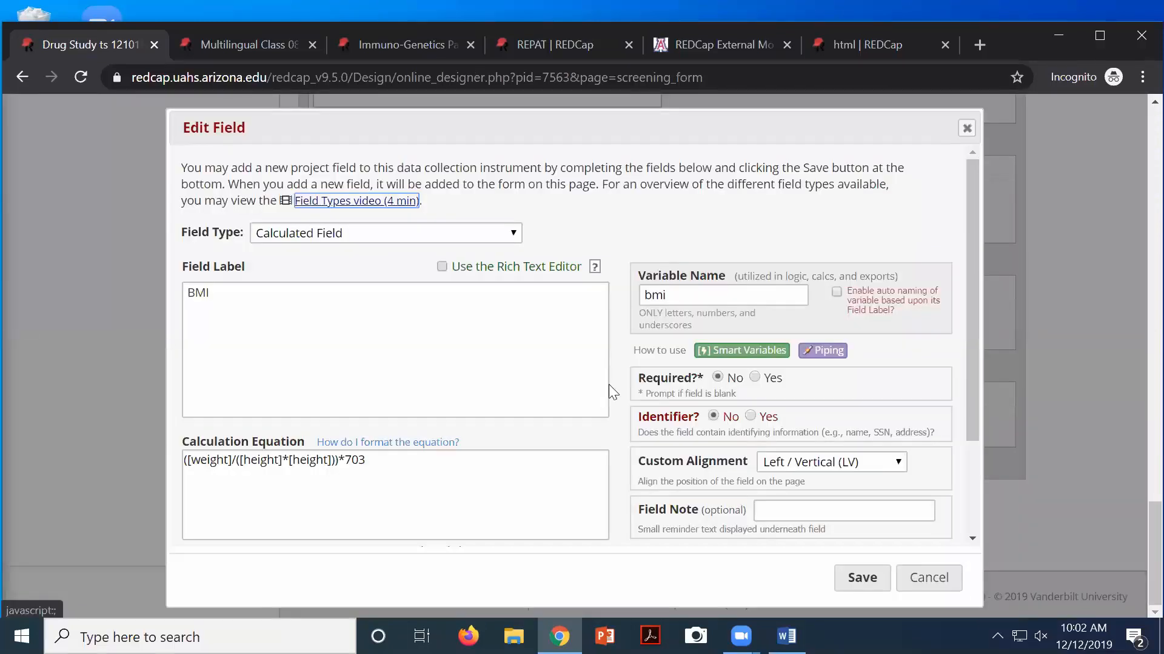
pyautogui.click(432, 460)
pyautogui.press('BackSpace')
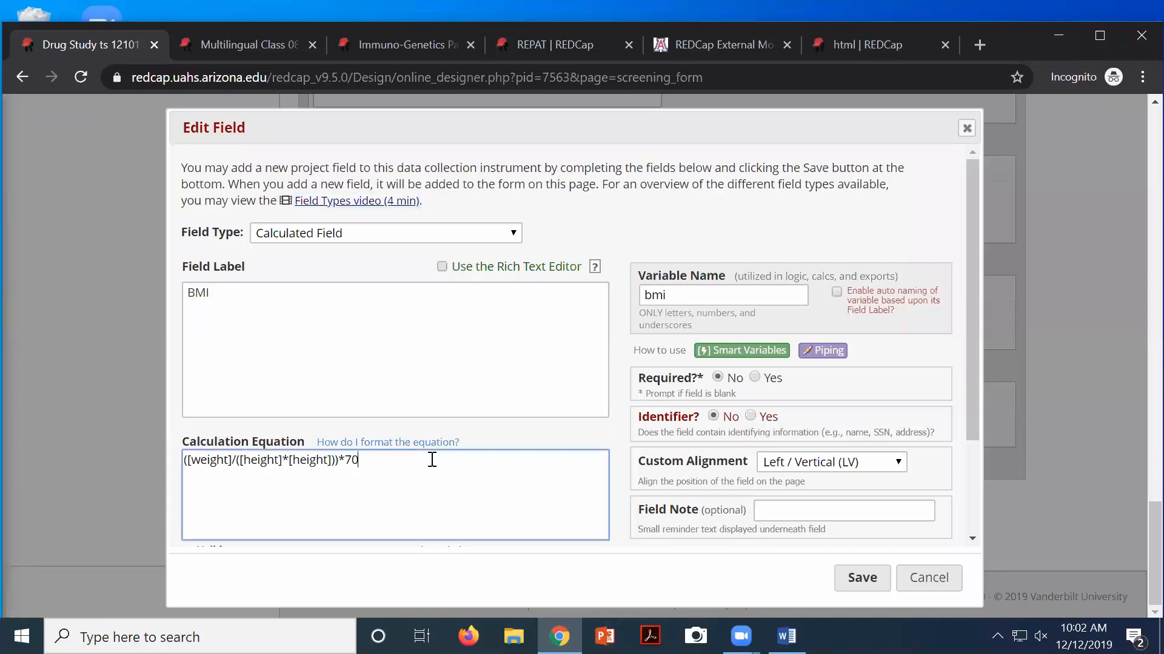
pyautogui.write('5')
pyautogui.click(848, 581)
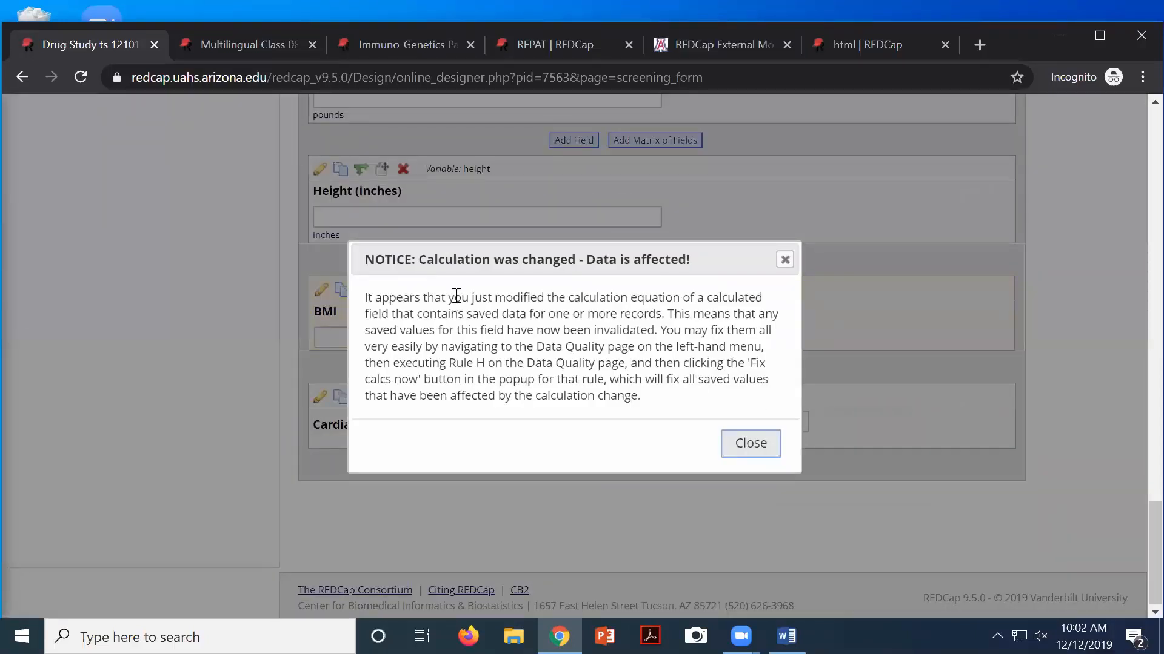
pyautogui.moveTo(454, 297); pyautogui.dragTo(598, 349)
pyautogui.click(750, 443)
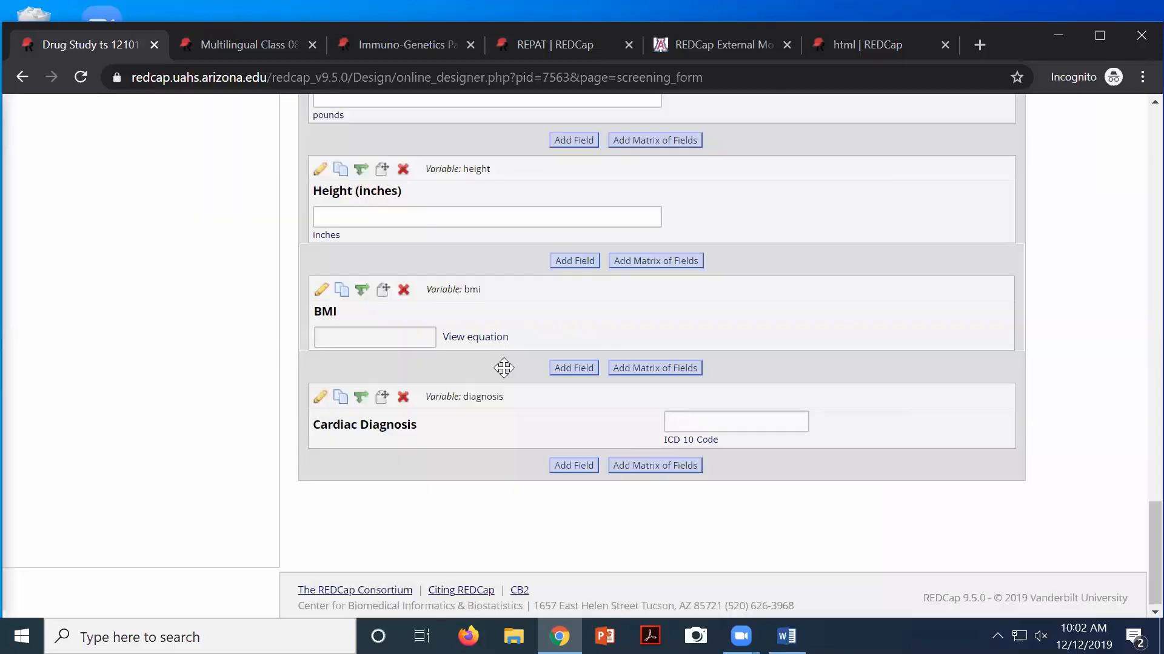
pyautogui.scroll(20, 494, 371)
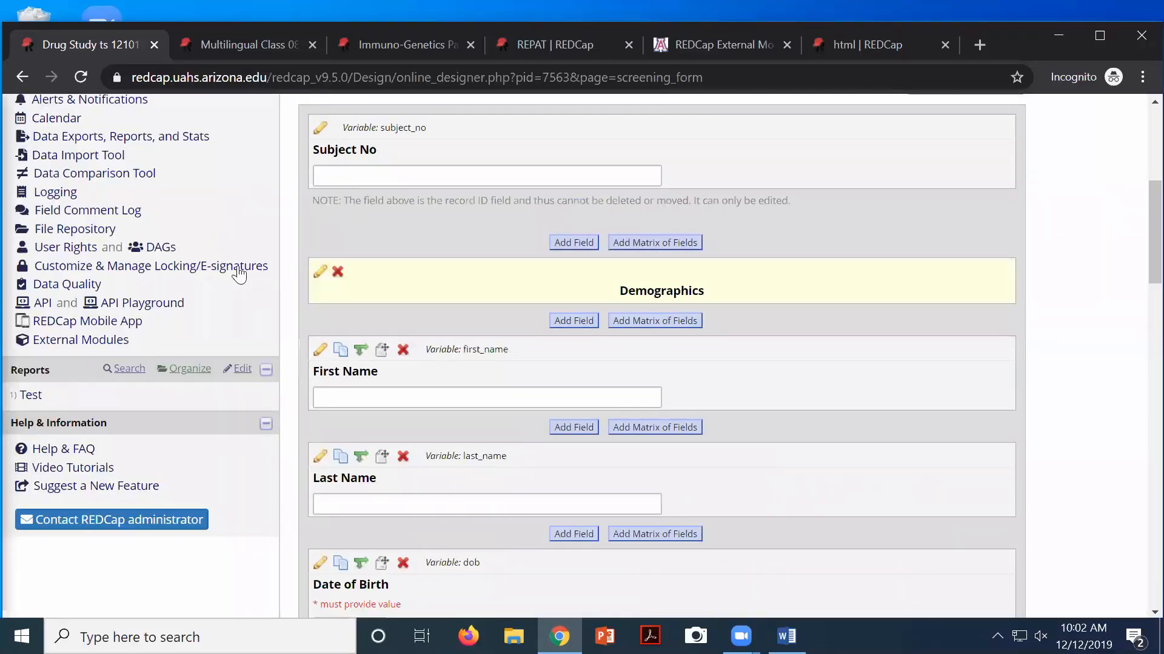
# Rerun rule H, view its 12 BMI discrepancies, and fix all calculated values at once
pyautogui.click(85, 285)
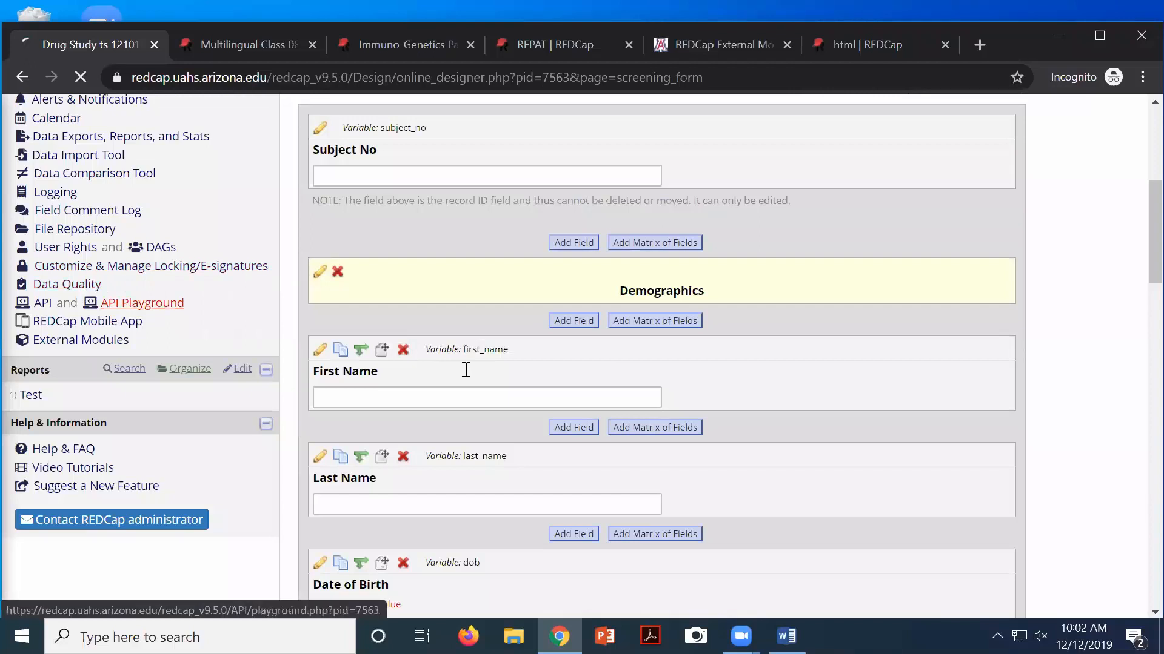
pyautogui.scroll(-4, 889, 532)
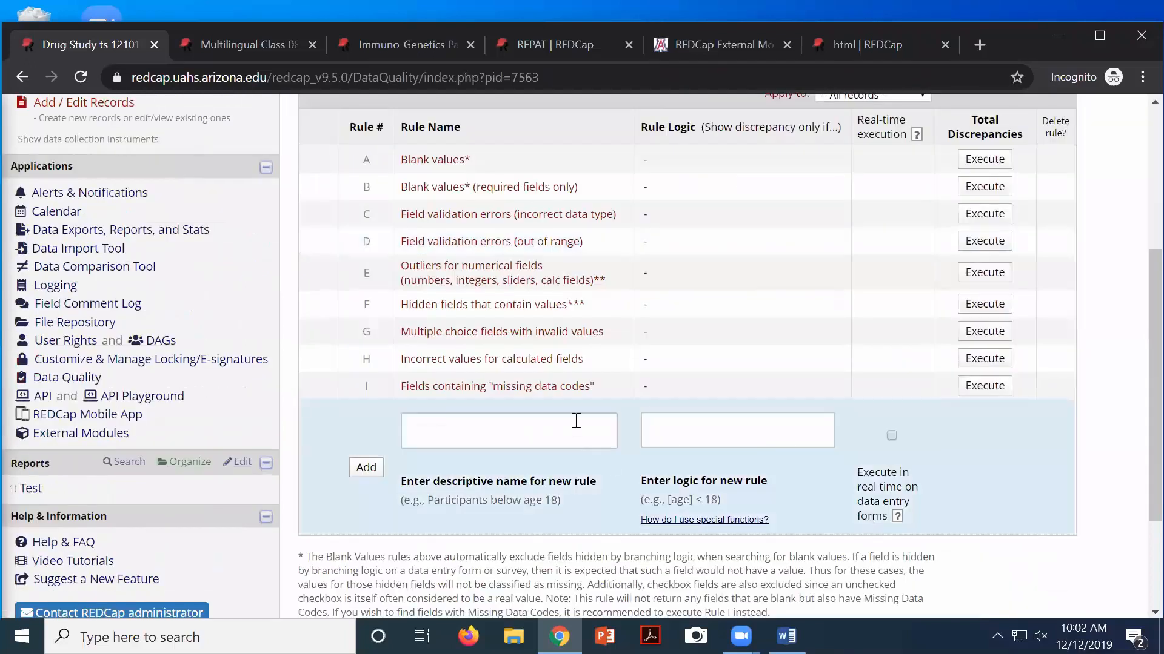
pyautogui.click(983, 360)
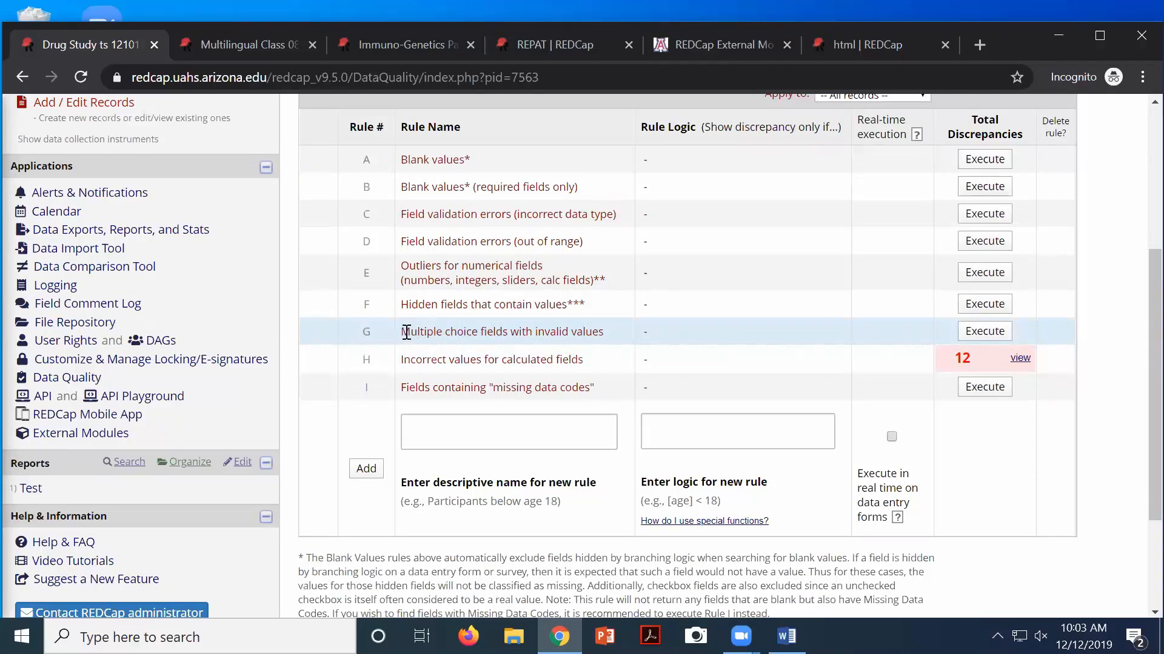
pyautogui.click(1020, 359)
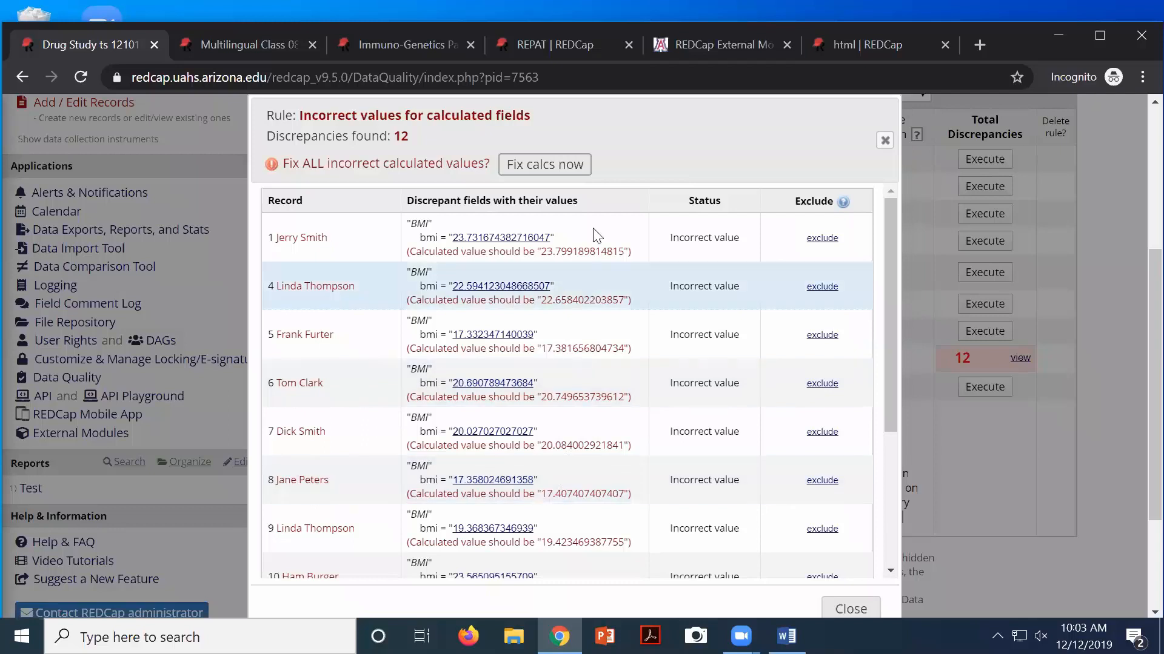
pyautogui.click(539, 174)
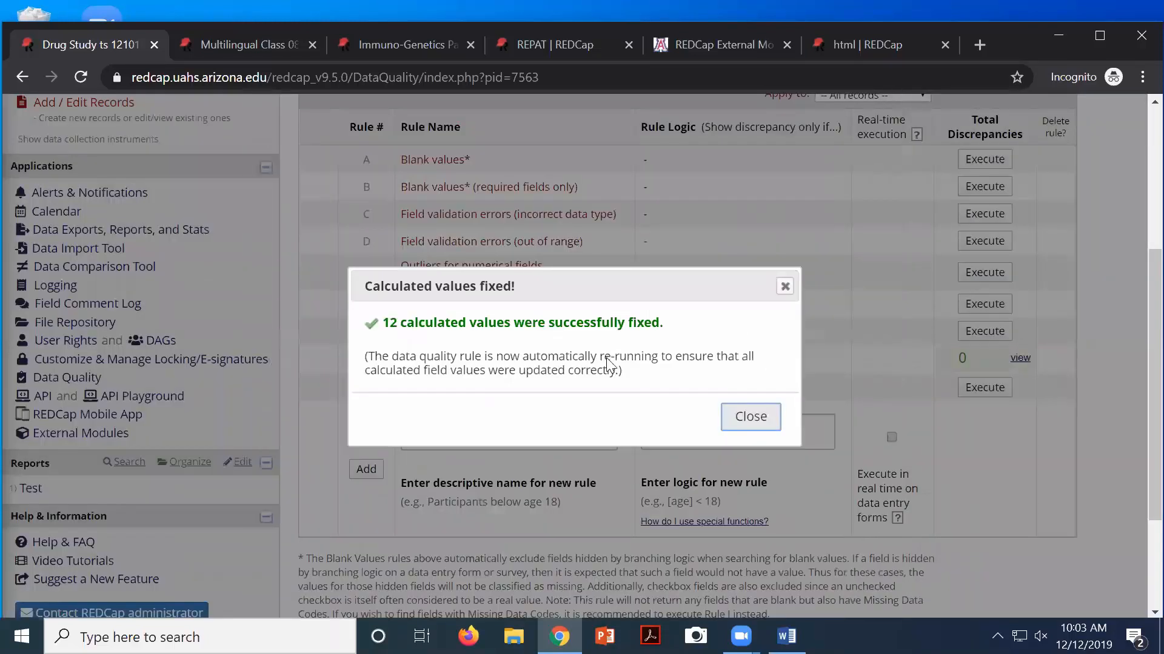
# Close the 'Calculated values fixed!' confirmation, leaving rule H at 0 discrepancies
pyautogui.click(734, 420)
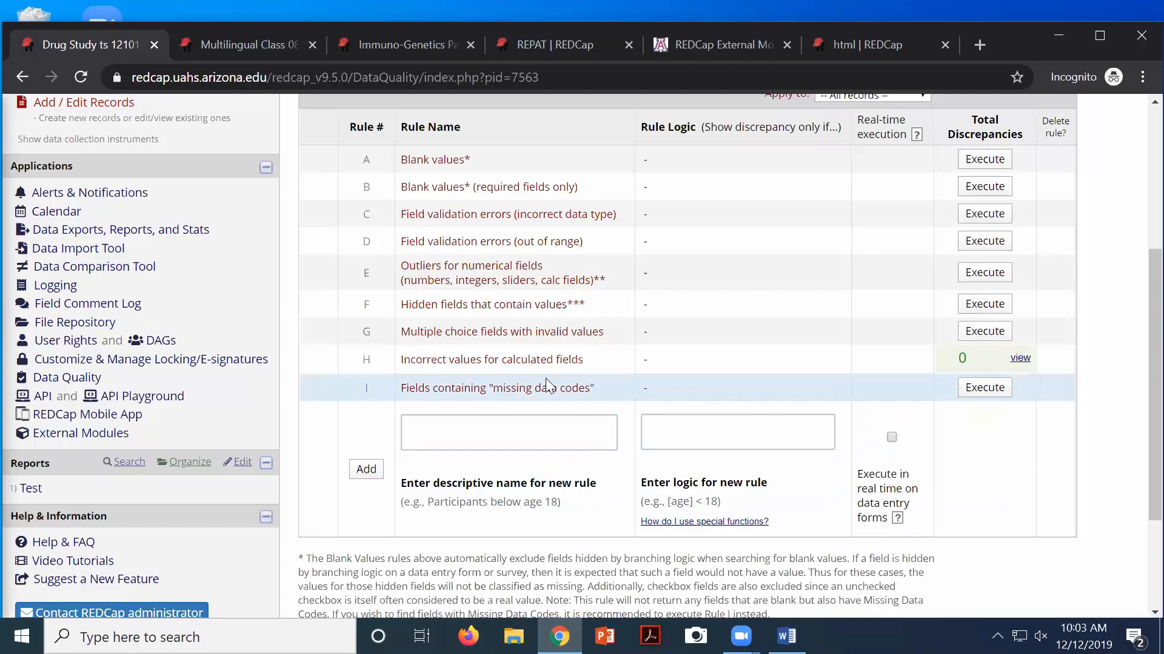
# Return to the Online Designer's list of Screening Form, Consent Form, EKGs and PROMIS Pain Behavior
pyautogui.scroll(5, 502, 362)
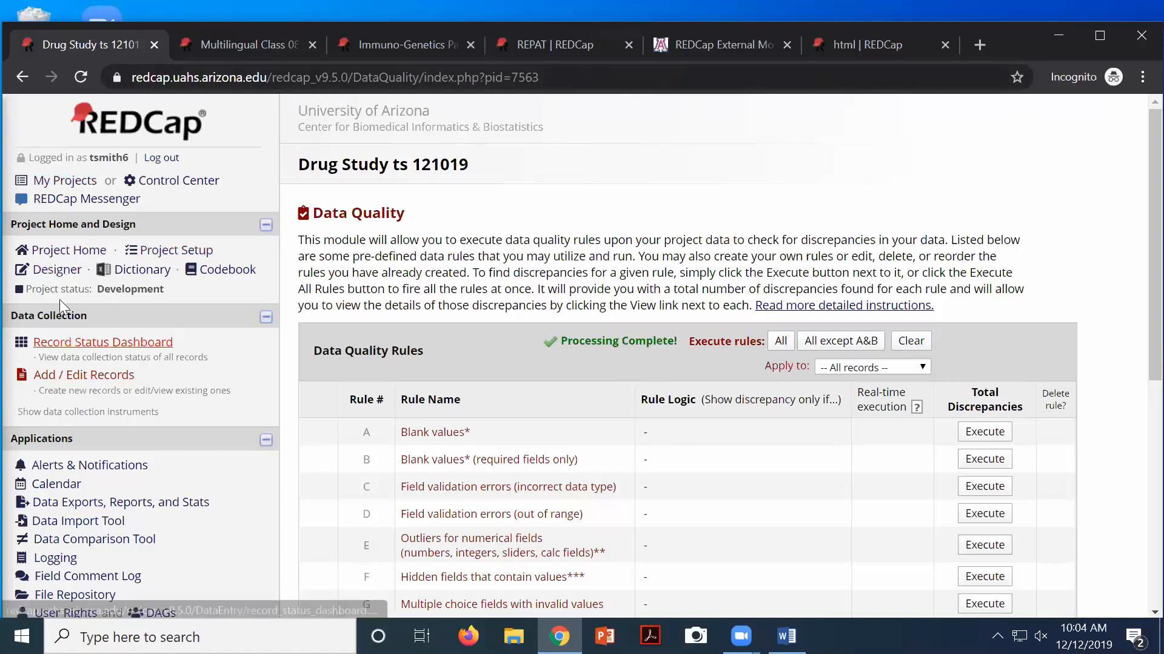
pyautogui.click(57, 274)
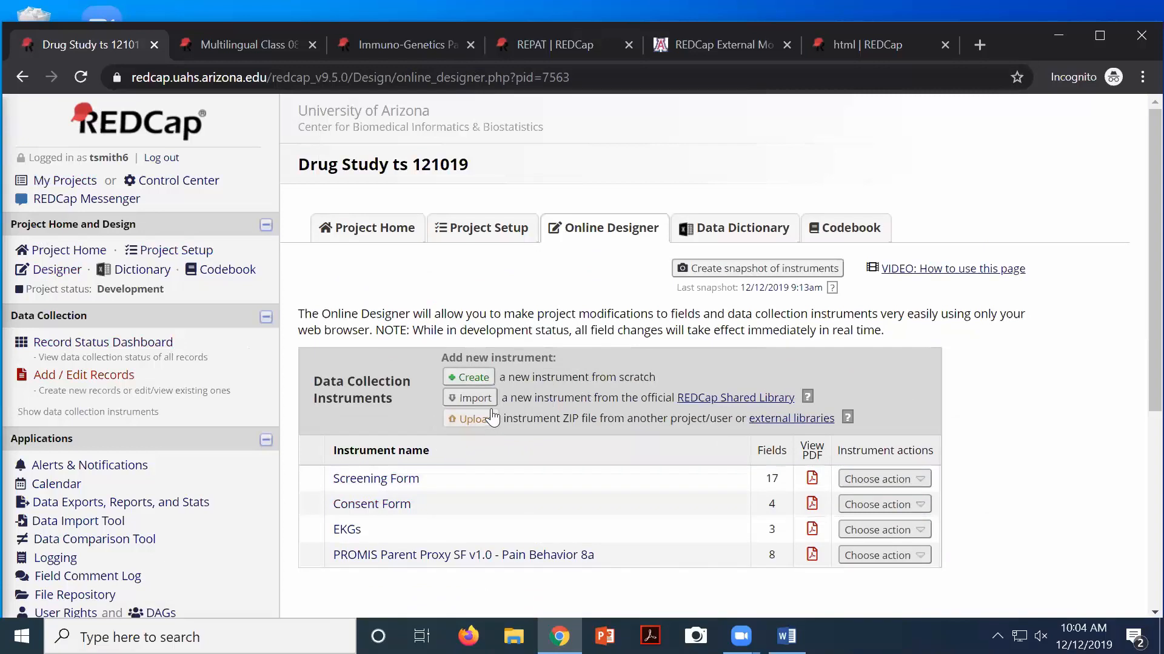
# Create a new instrument named 'Video' after PROMIS Pain Behavior and open it
pyautogui.click(470, 380)
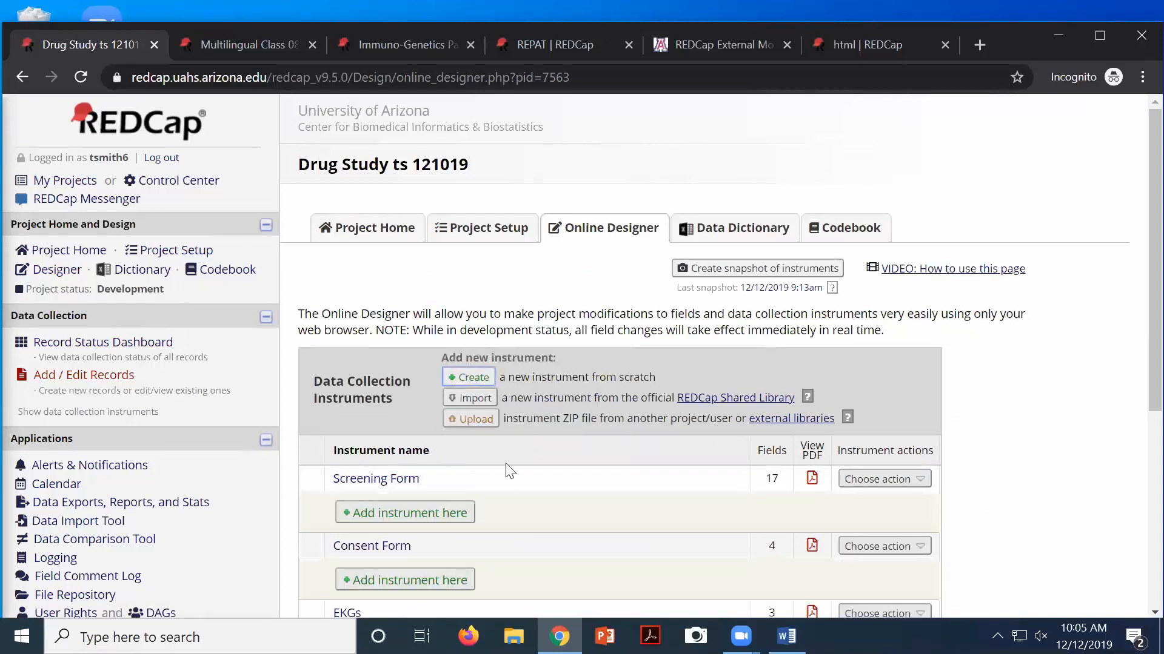
pyautogui.scroll(-3, 504, 479)
pyautogui.scroll(-3, 504, 479)
pyautogui.click(426, 377)
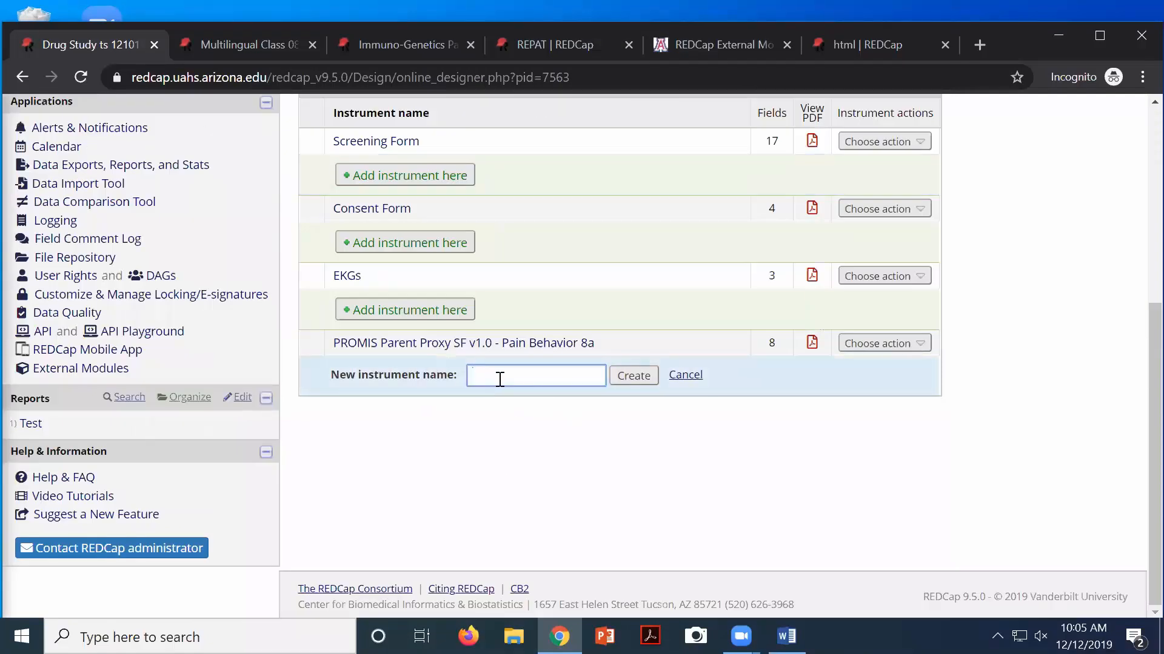
pyautogui.write('Video')
pyautogui.click(647, 383)
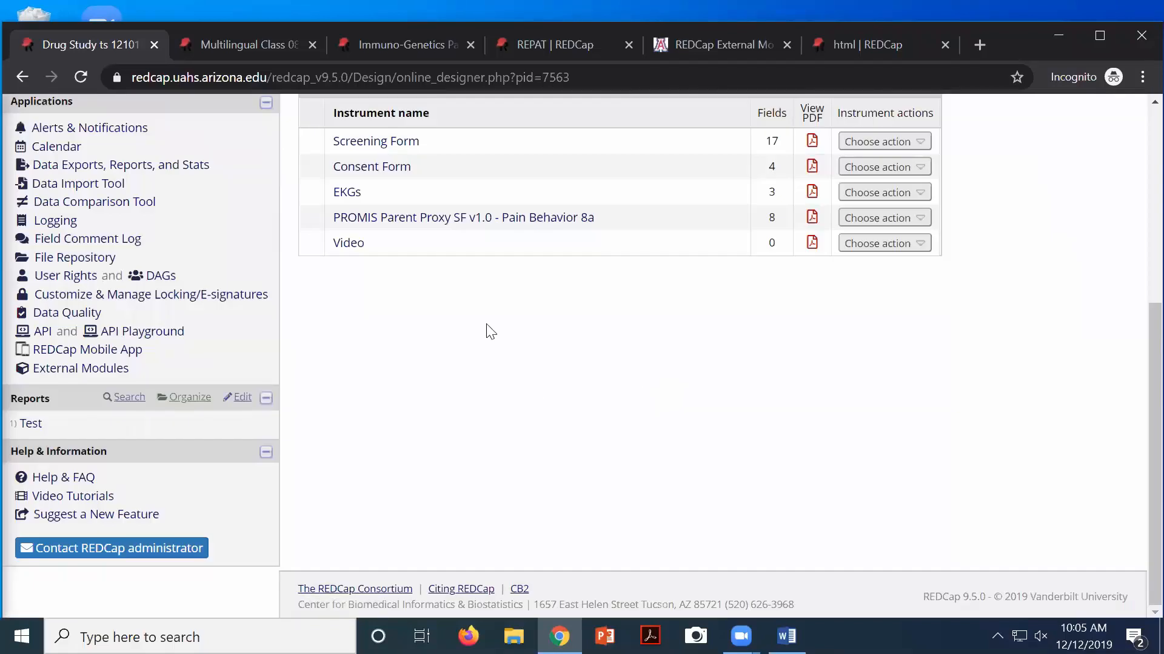
pyautogui.click(350, 248)
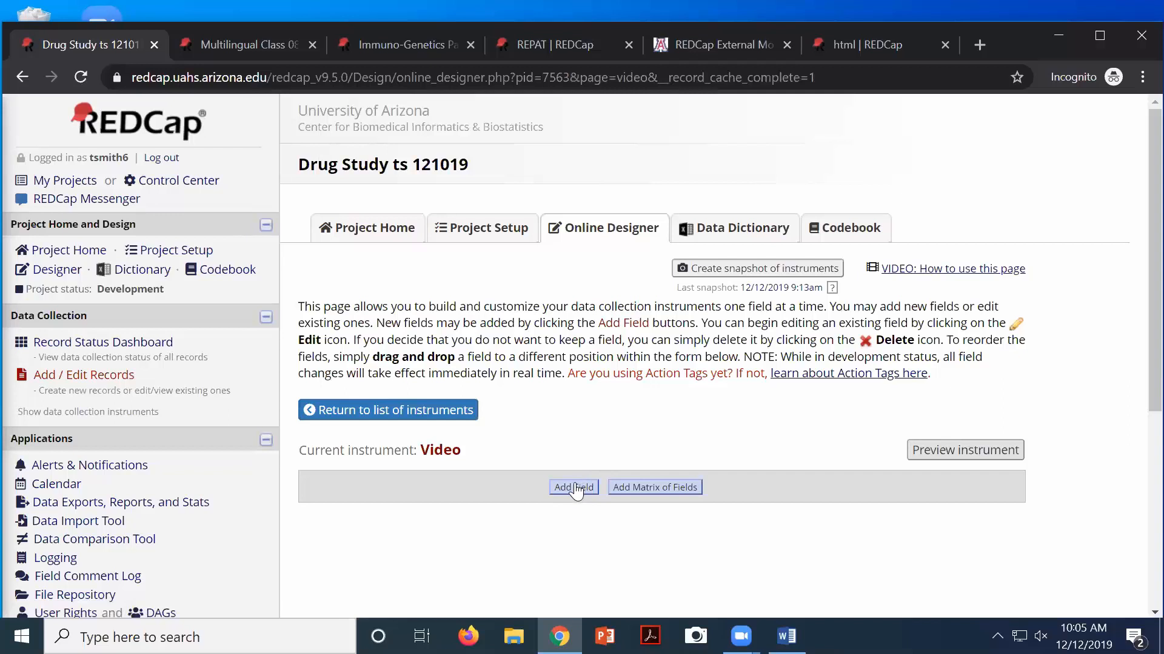
# Add a Descriptive Text field with variable name 'video' to the Video instrument
pyautogui.click(576, 491)
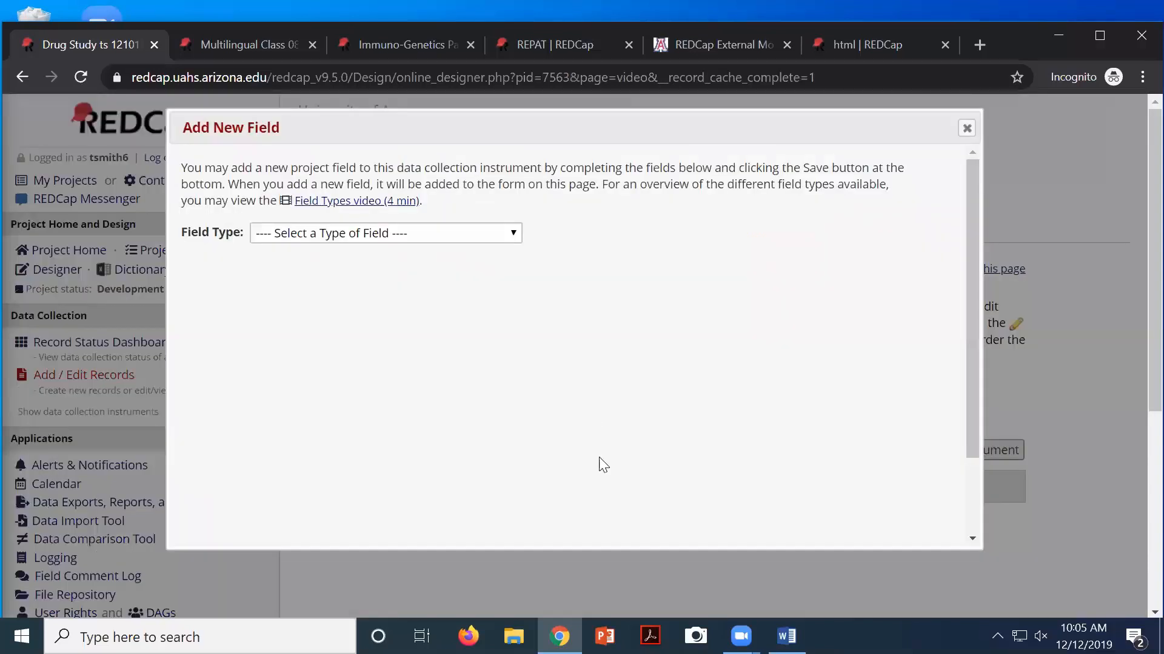
pyautogui.click(419, 235)
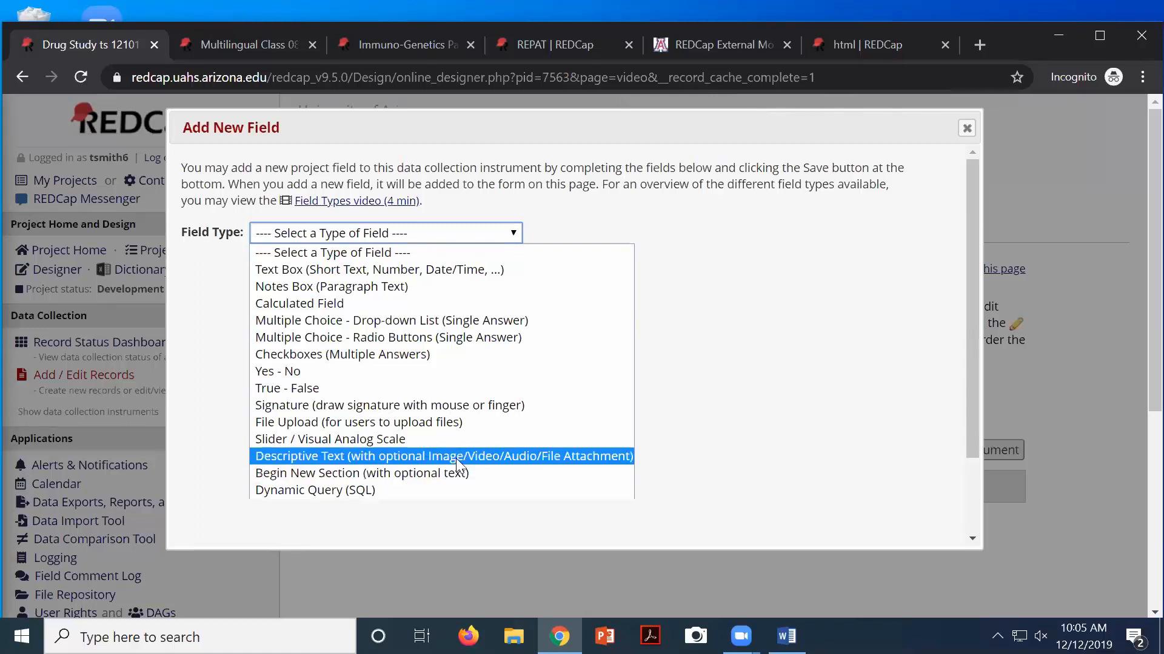
pyautogui.click(528, 455)
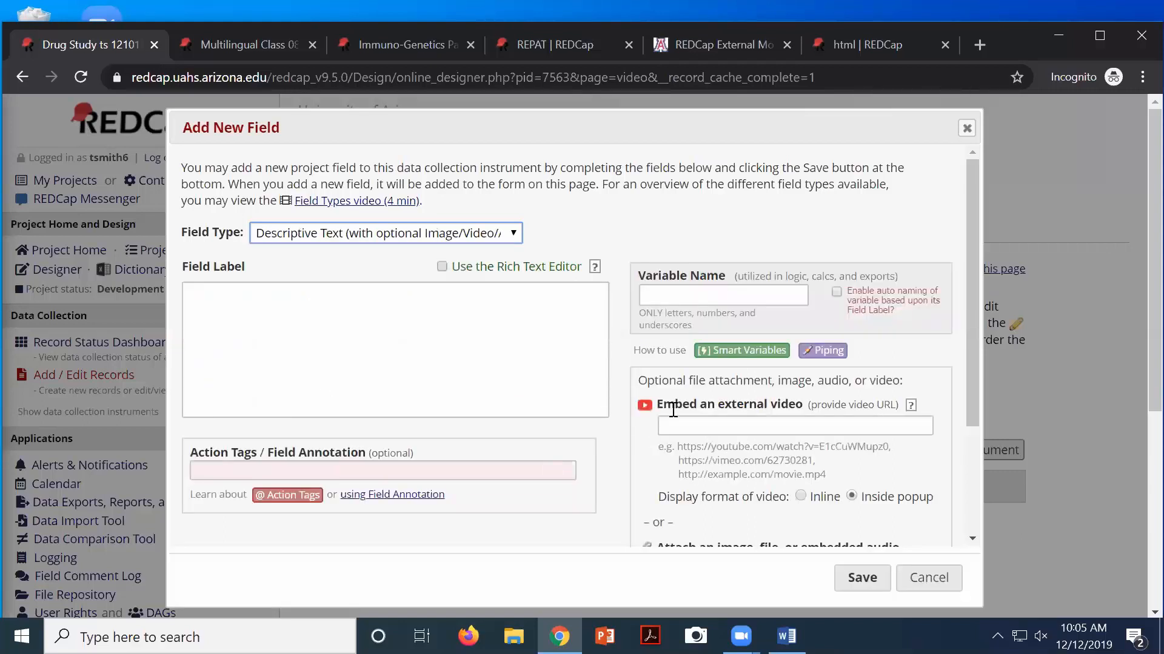
pyautogui.click(432, 318)
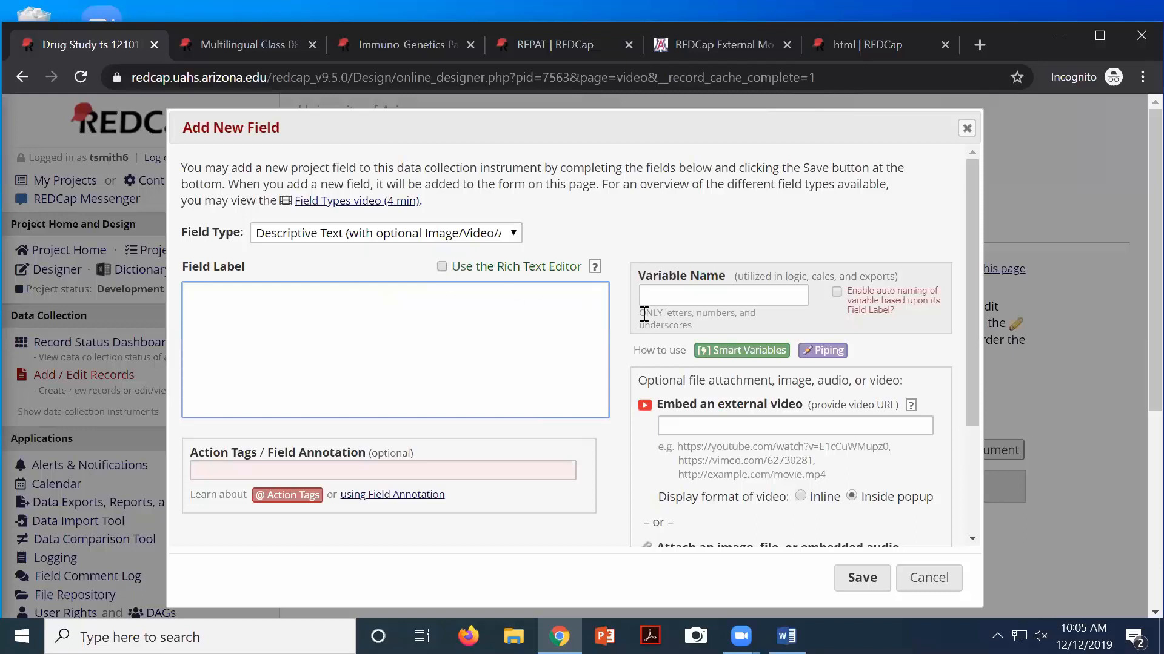
pyautogui.click(663, 295)
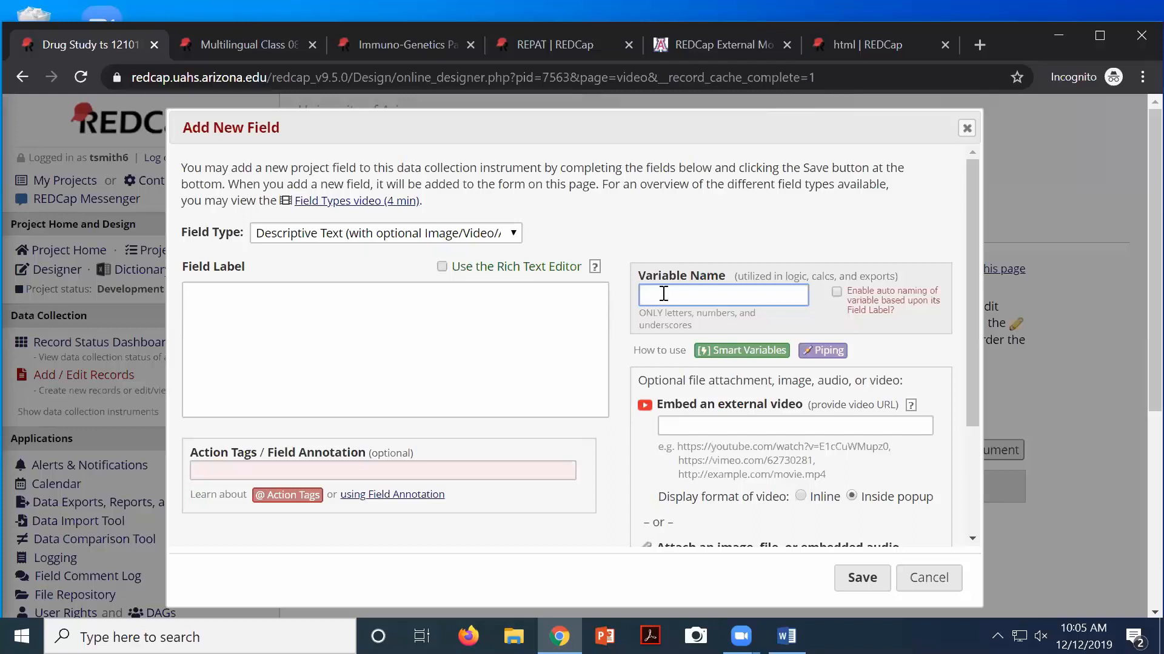
pyautogui.write('video')
pyautogui.click(978, 47)
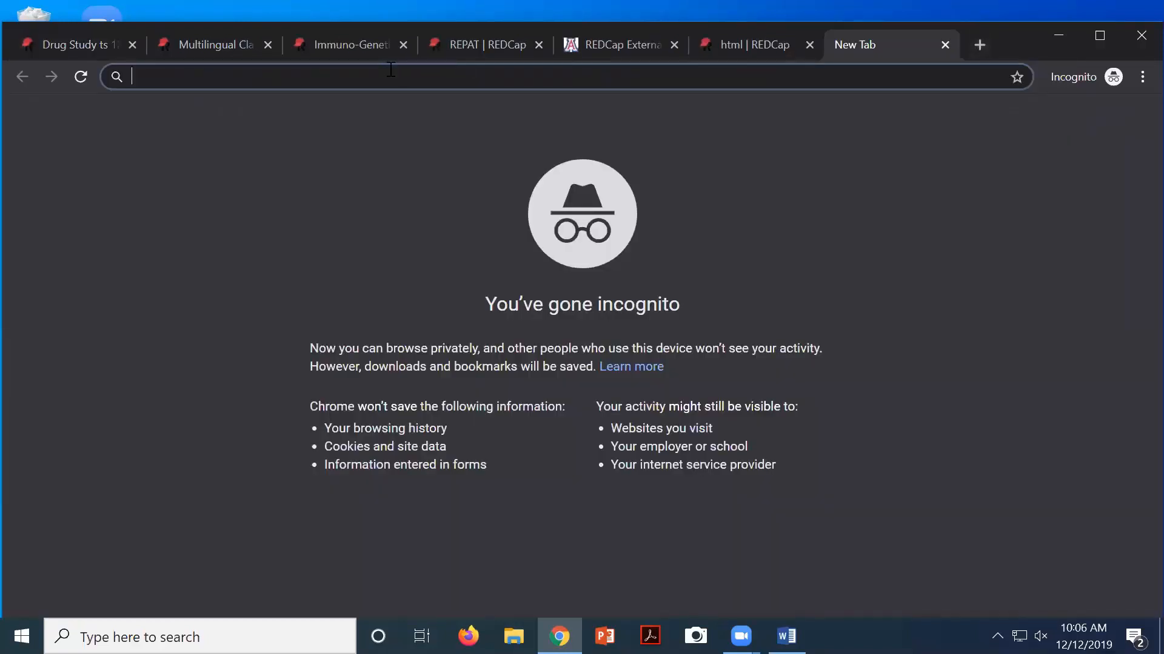
# Find the Harry Styles Crosswalk Concert video on YouTube, pause it, and copy its URL
pyautogui.write('yout')
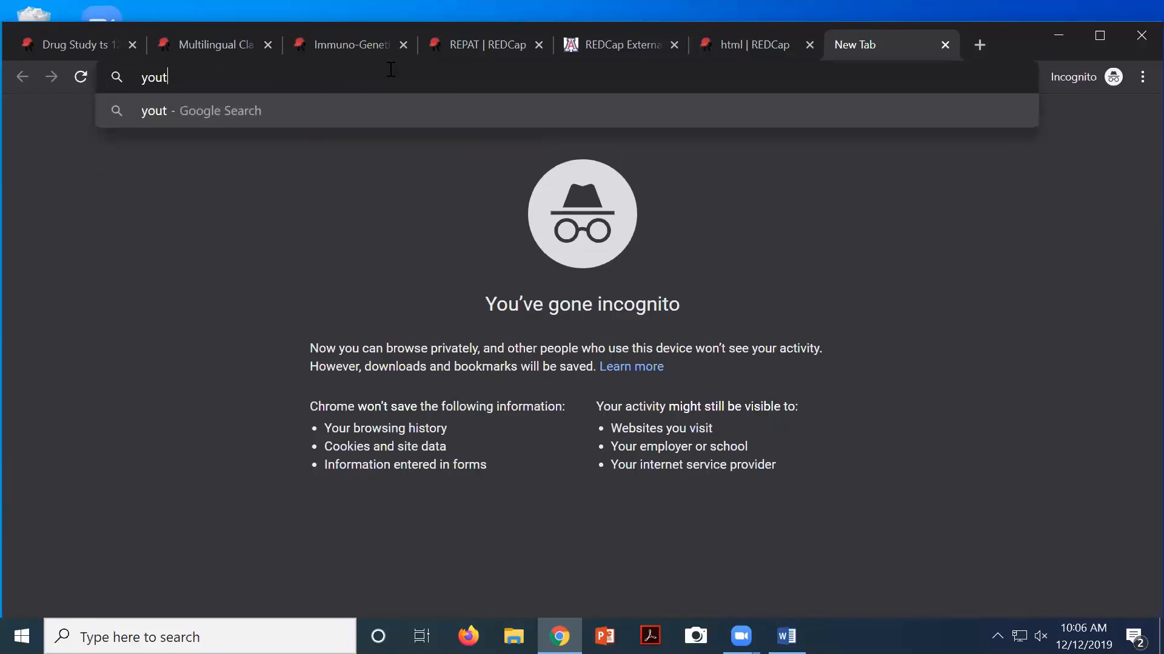
pyautogui.write('ube')
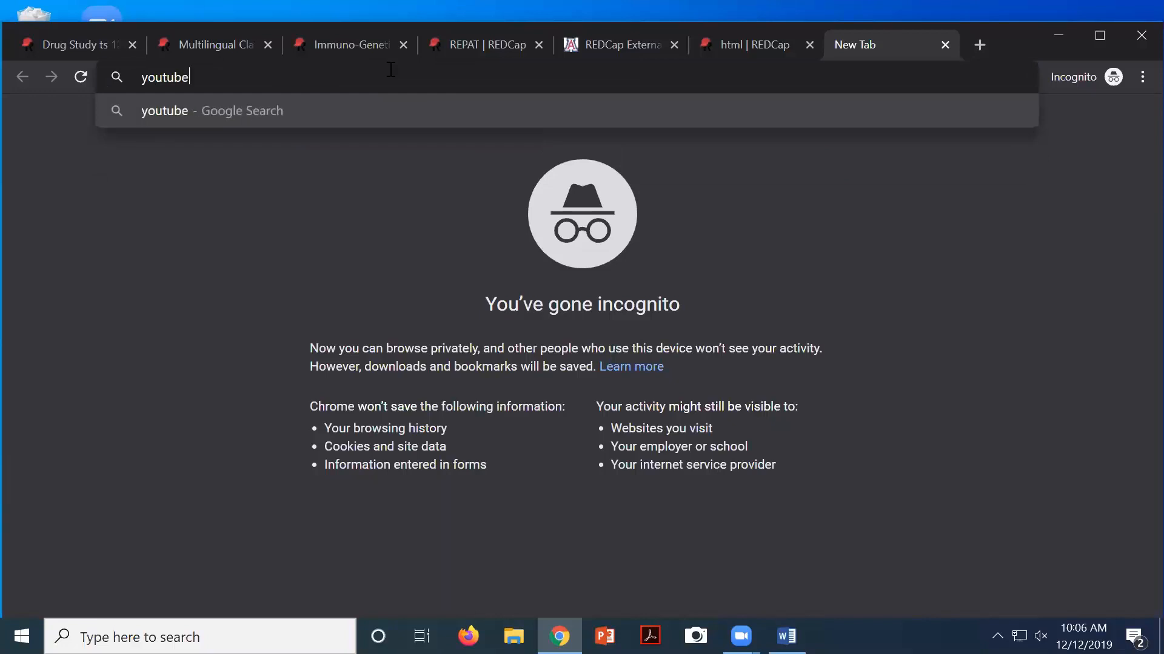
pyautogui.press('Return')
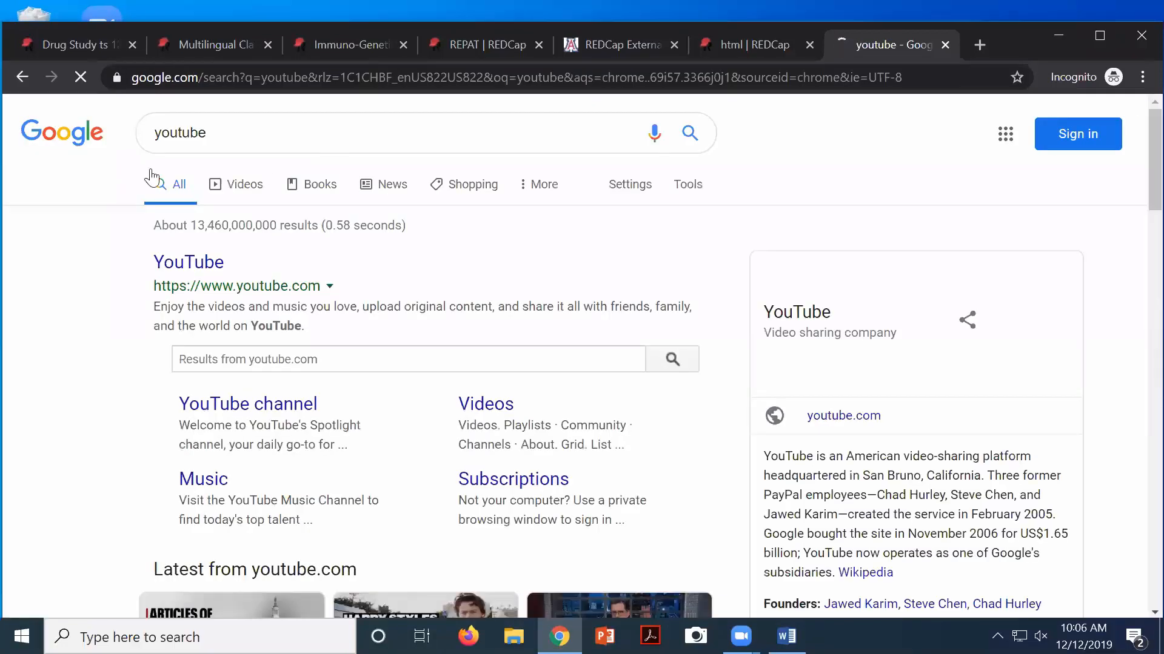
pyautogui.click(187, 265)
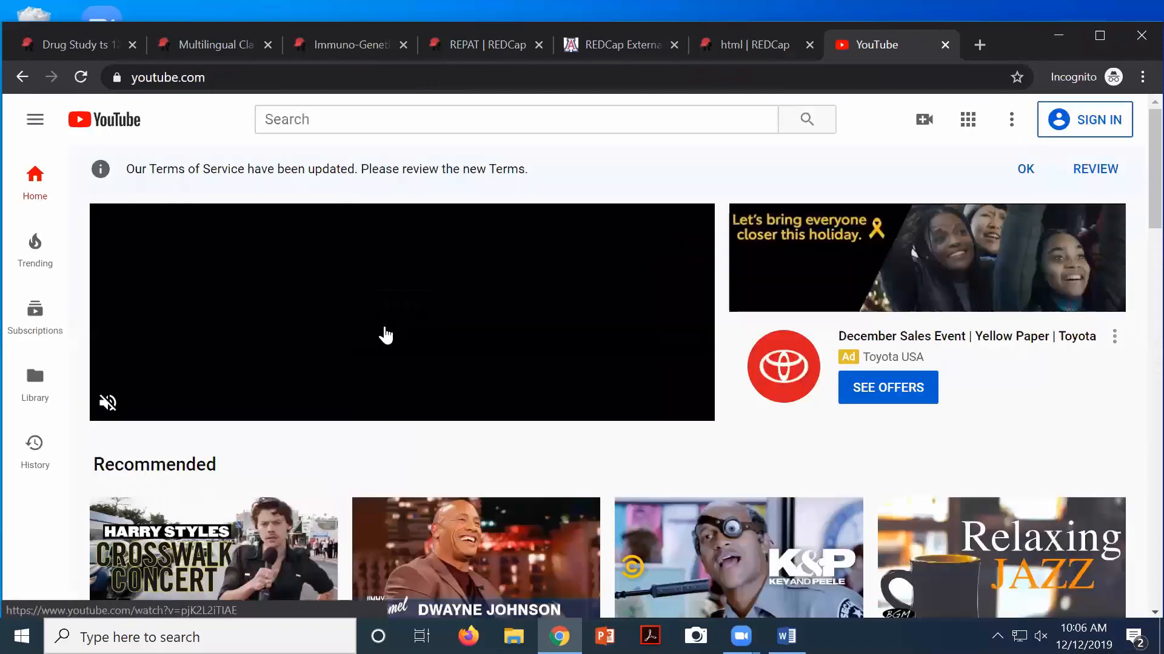
pyautogui.scroll(-4, 436, 327)
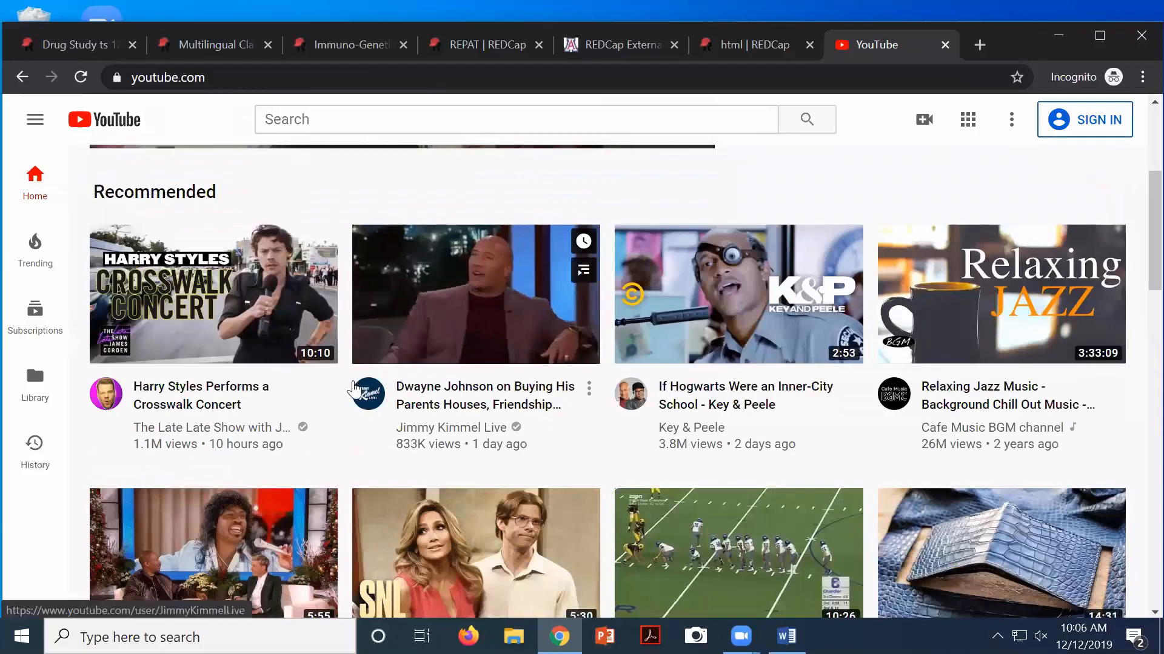
pyautogui.click(294, 397)
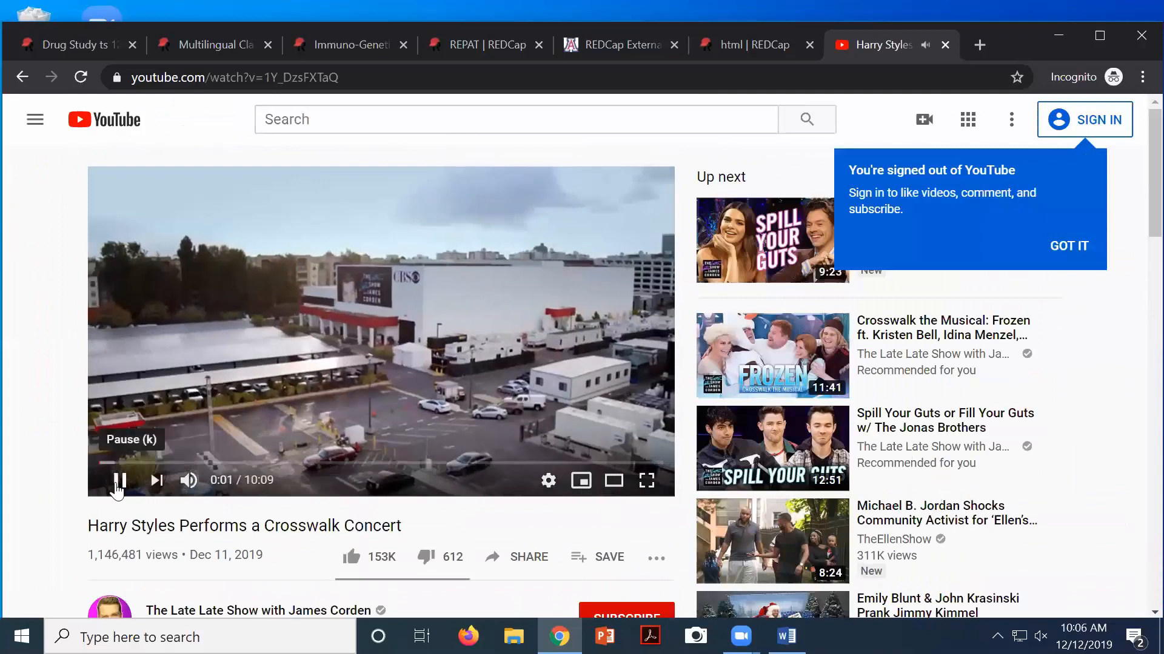
pyautogui.click(121, 482)
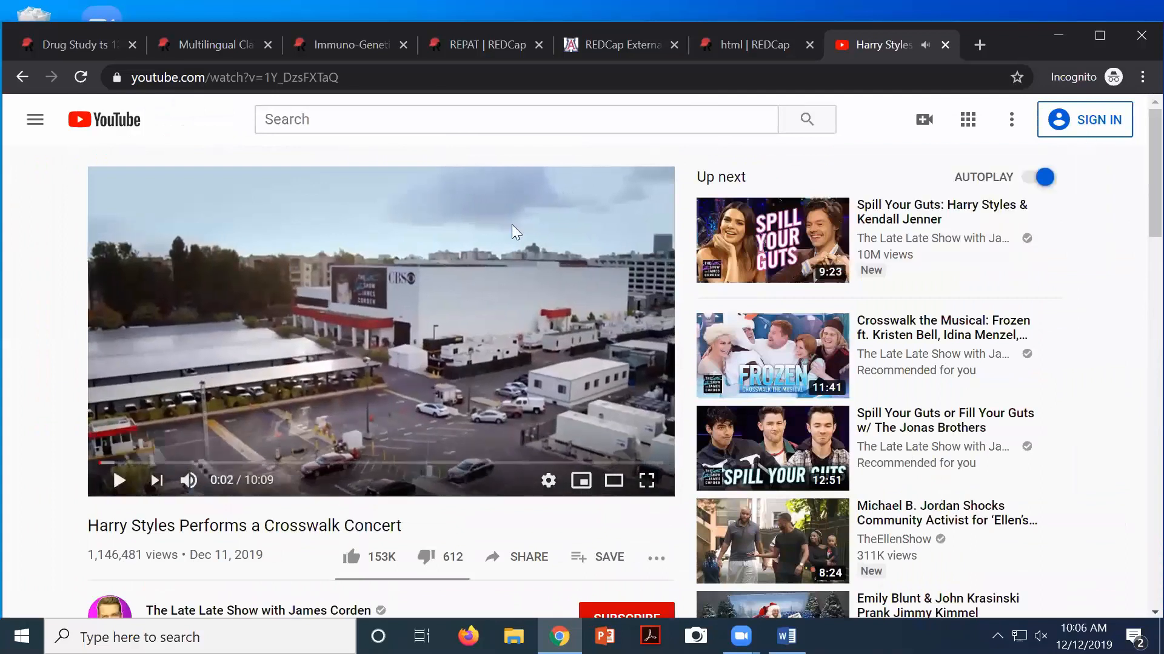
pyautogui.click(412, 82)
pyautogui.hotkey('ctrl', 'c')
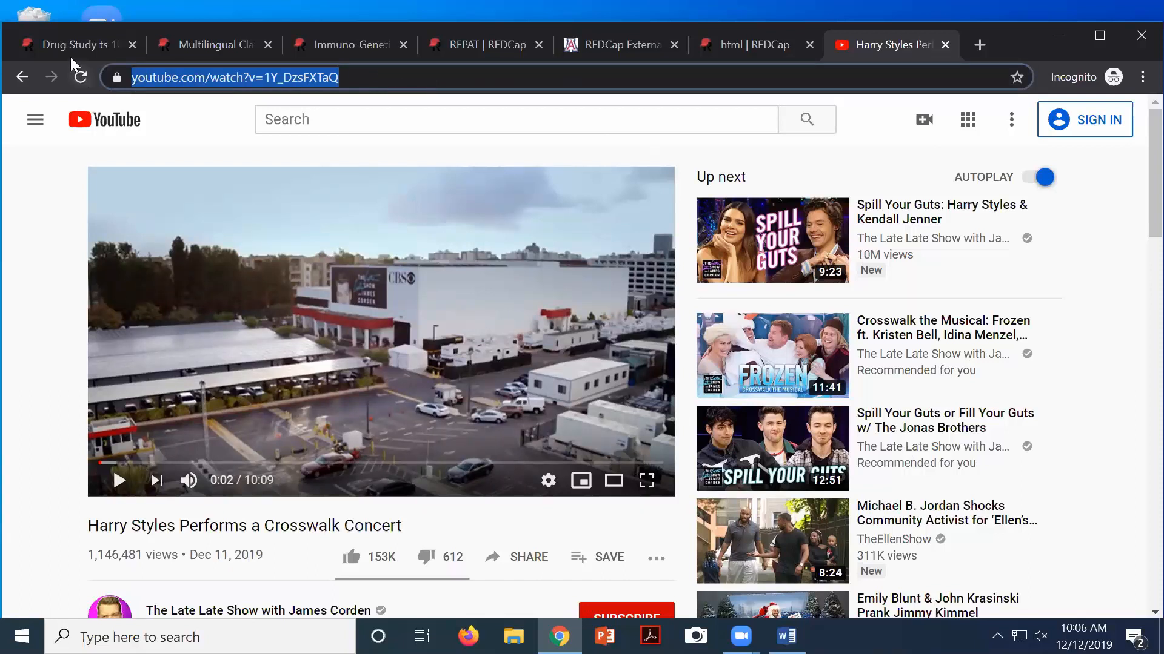
pyautogui.click(66, 40)
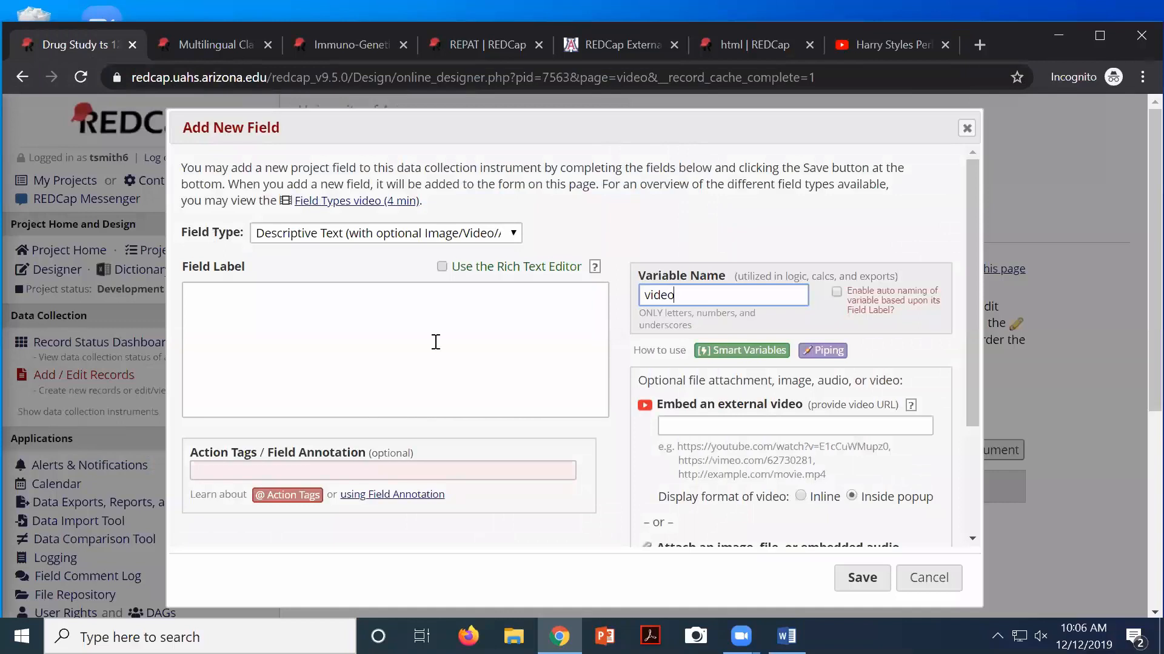
# Paste the YouTube URL into the external video box and save the video field
pyautogui.click(674, 426)
pyautogui.hotkey('ctrl', 'v')
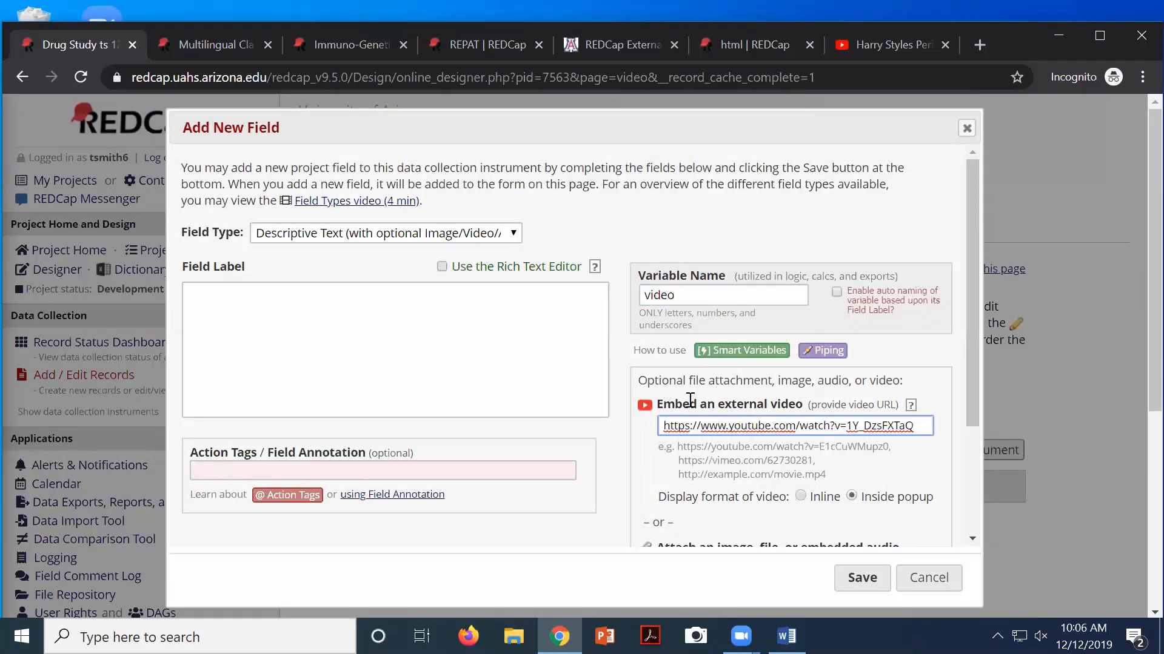
pyautogui.click(867, 581)
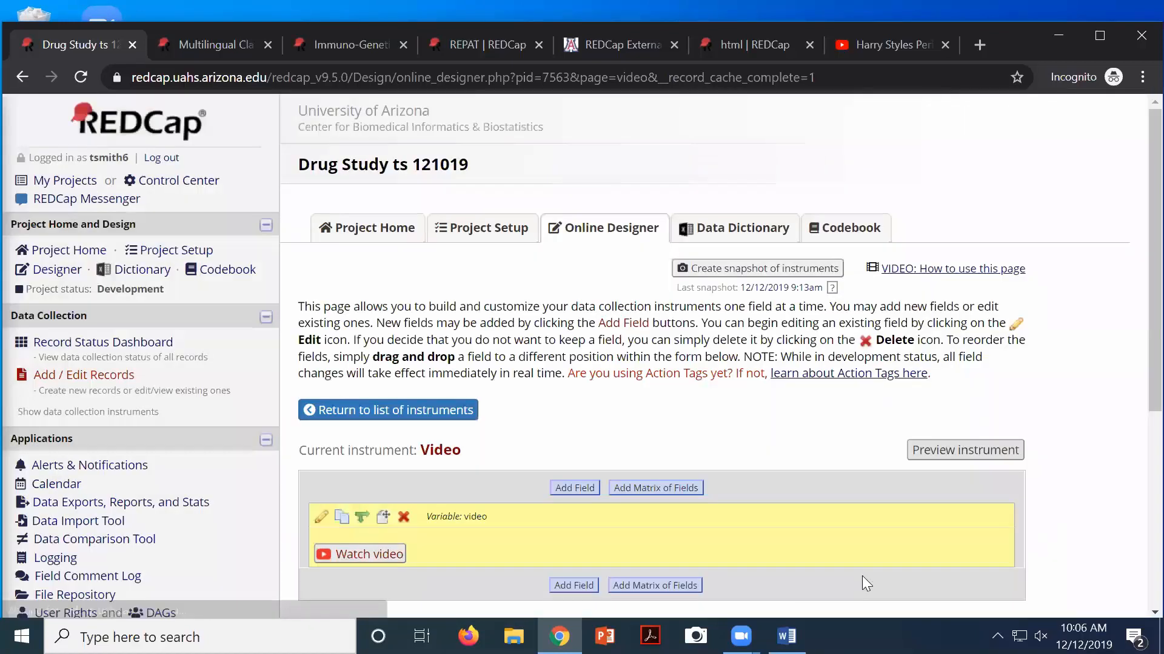
pyautogui.scroll(-3, 682, 454)
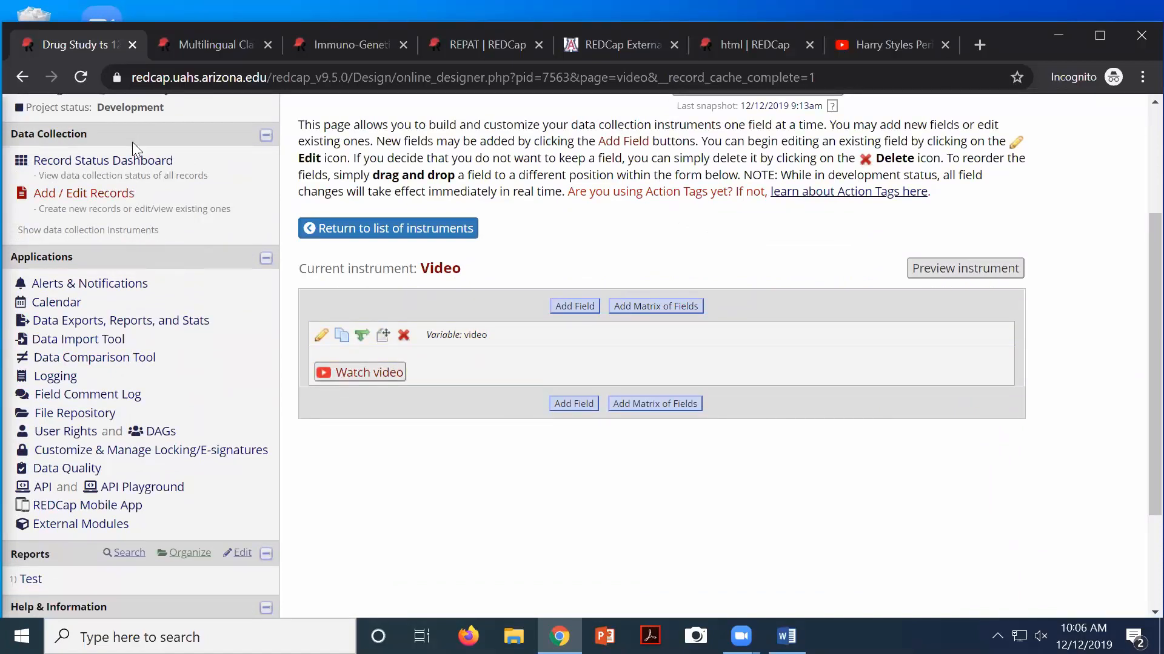
# On Subject 1's Video form, play the embedded video in its popup, then close it
pyautogui.click(124, 162)
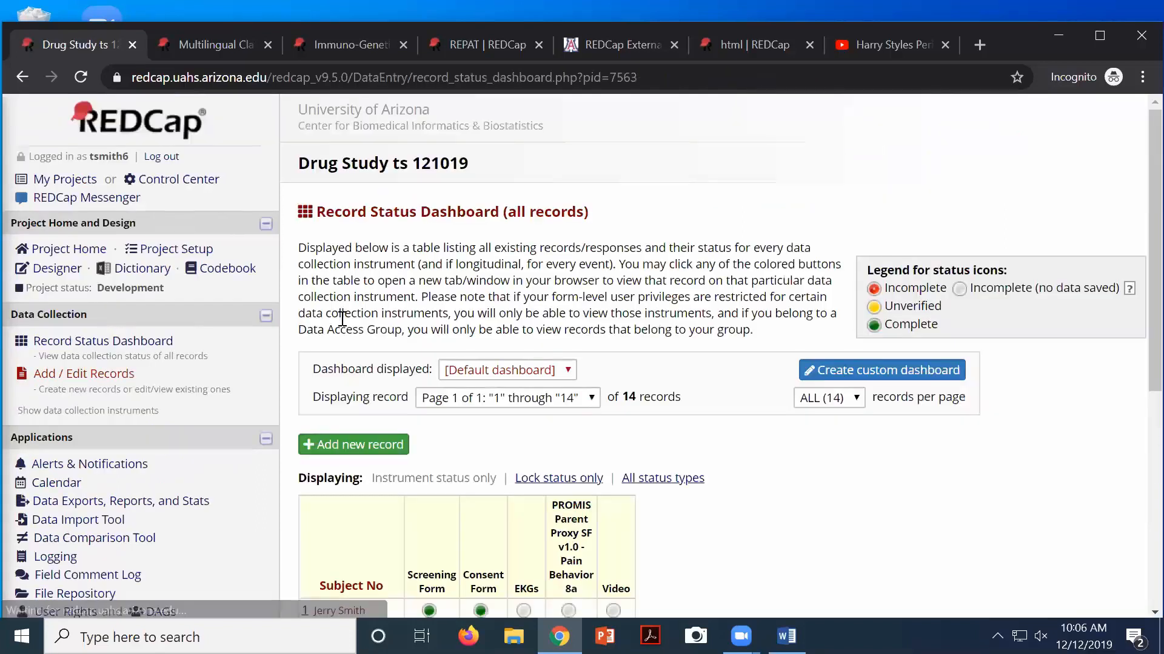
pyautogui.scroll(-6, 343, 318)
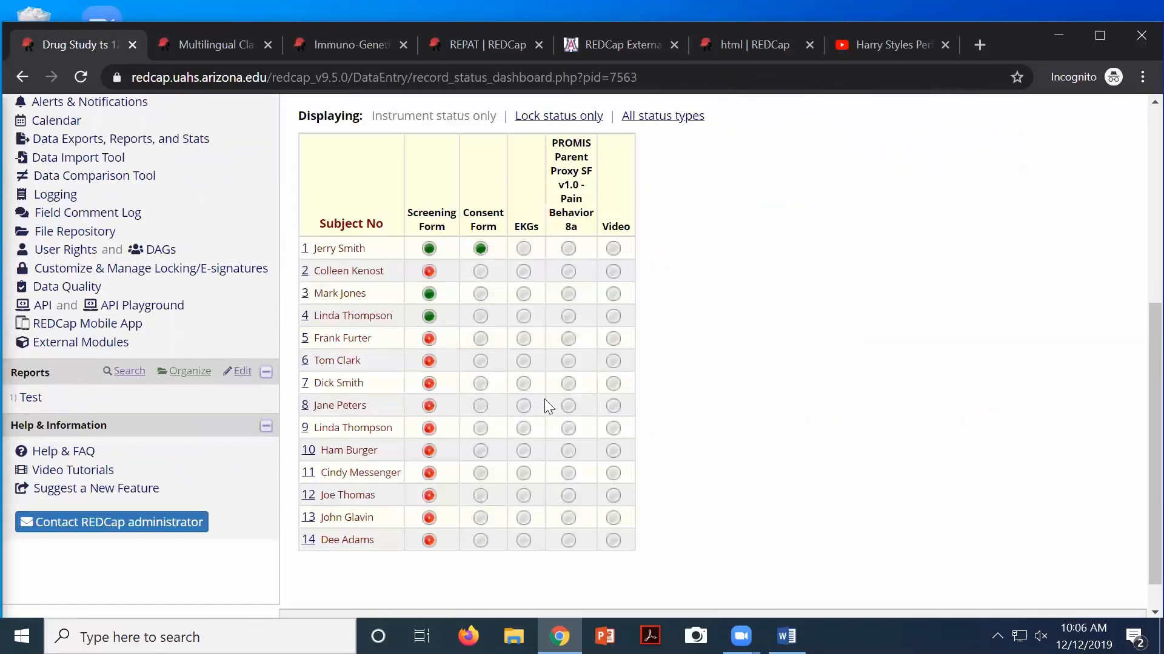
pyautogui.click(613, 249)
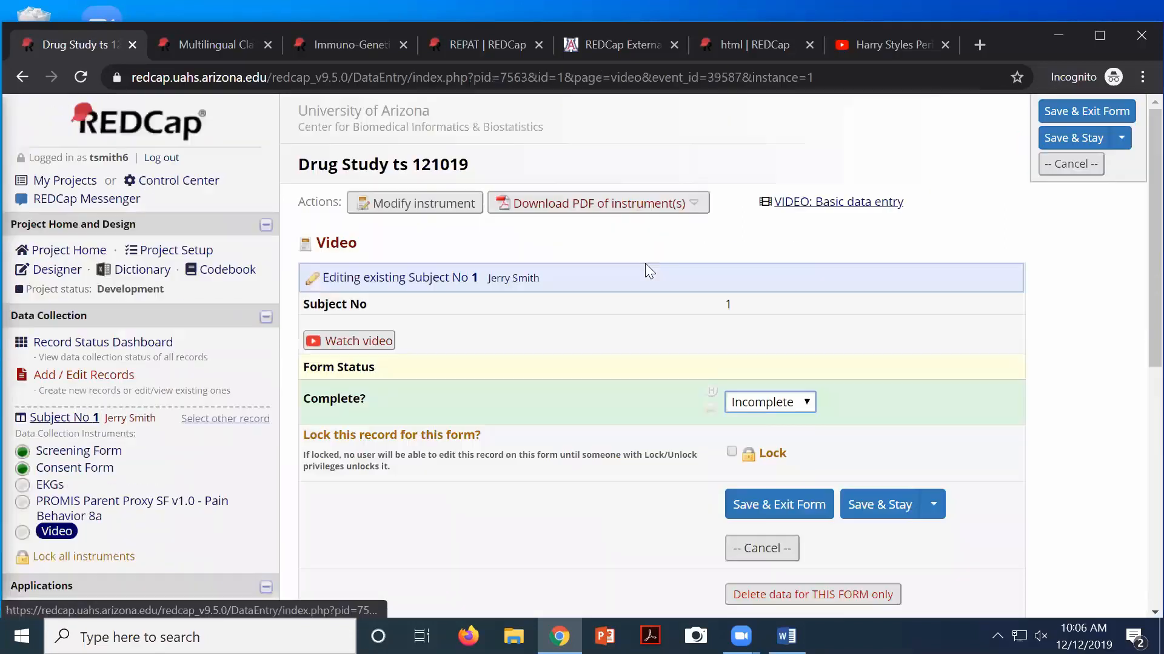
pyautogui.click(362, 341)
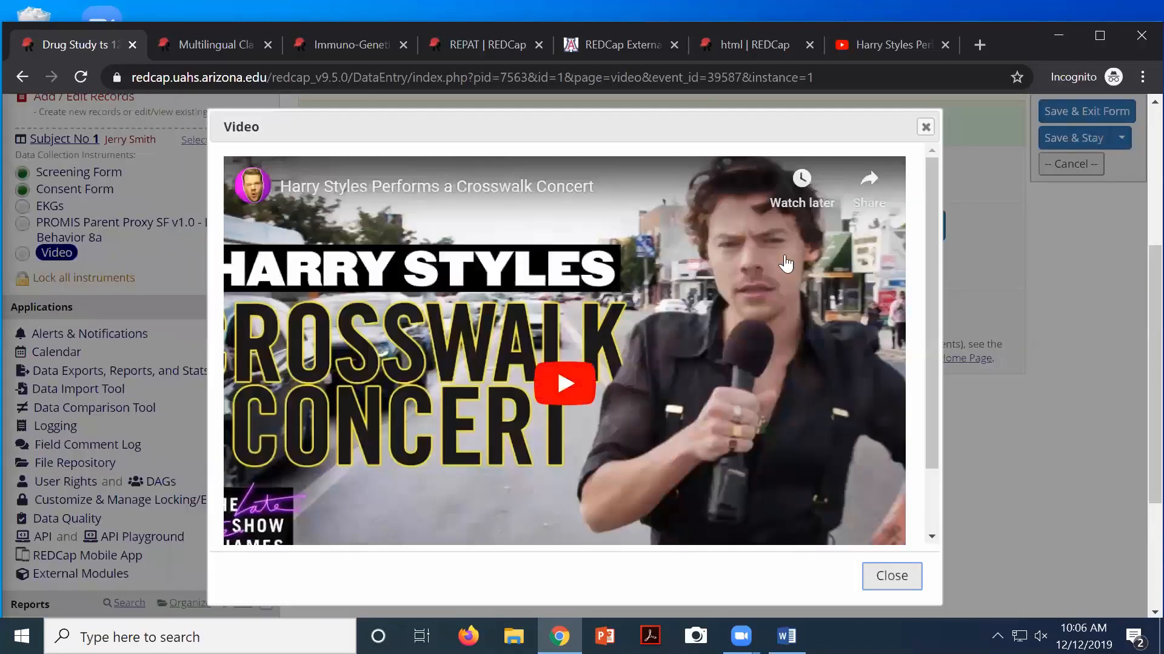
pyautogui.click(924, 129)
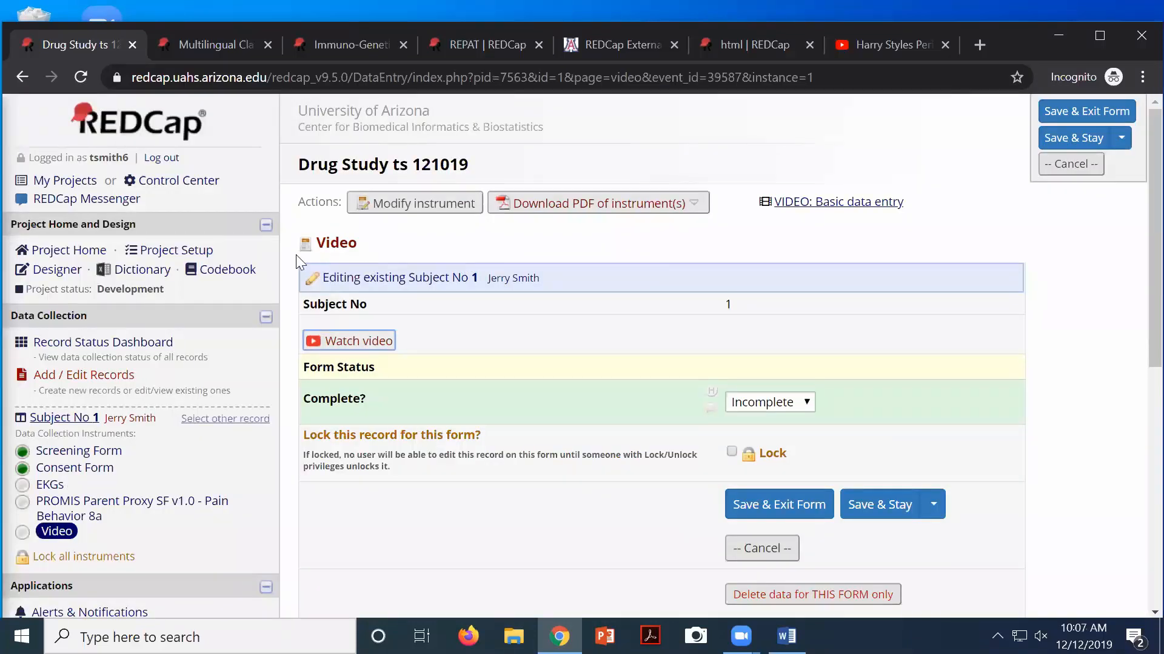
# Reopen the Video instrument in the Online Designer
pyautogui.click(54, 271)
pyautogui.scroll(-4, 587, 468)
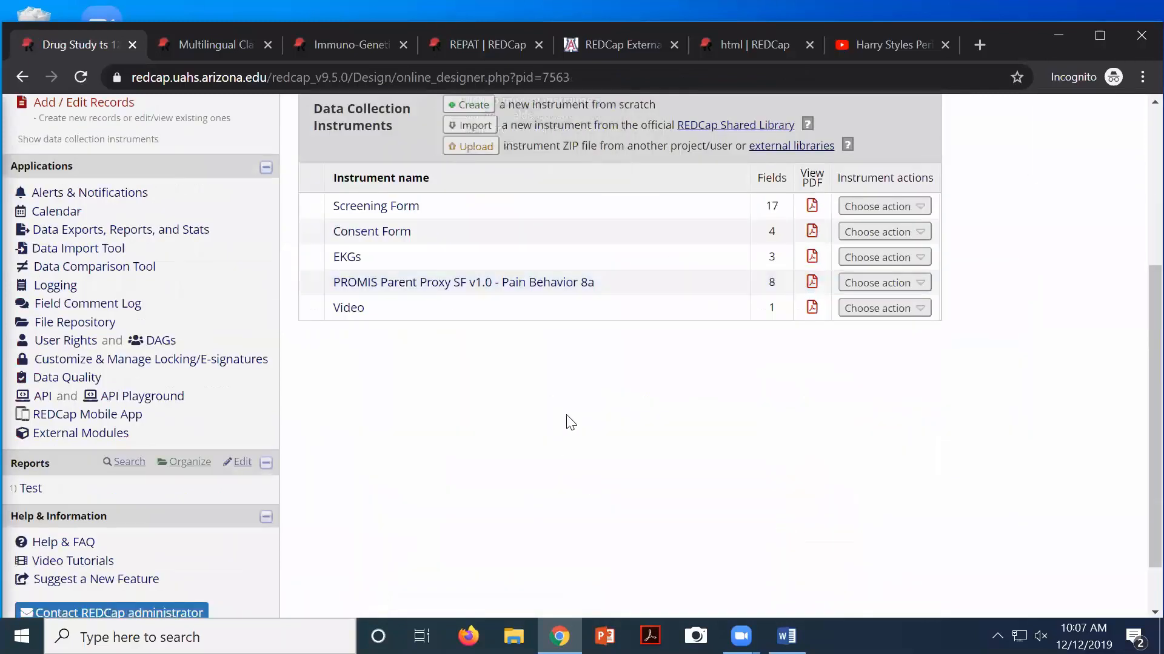
pyautogui.click(356, 310)
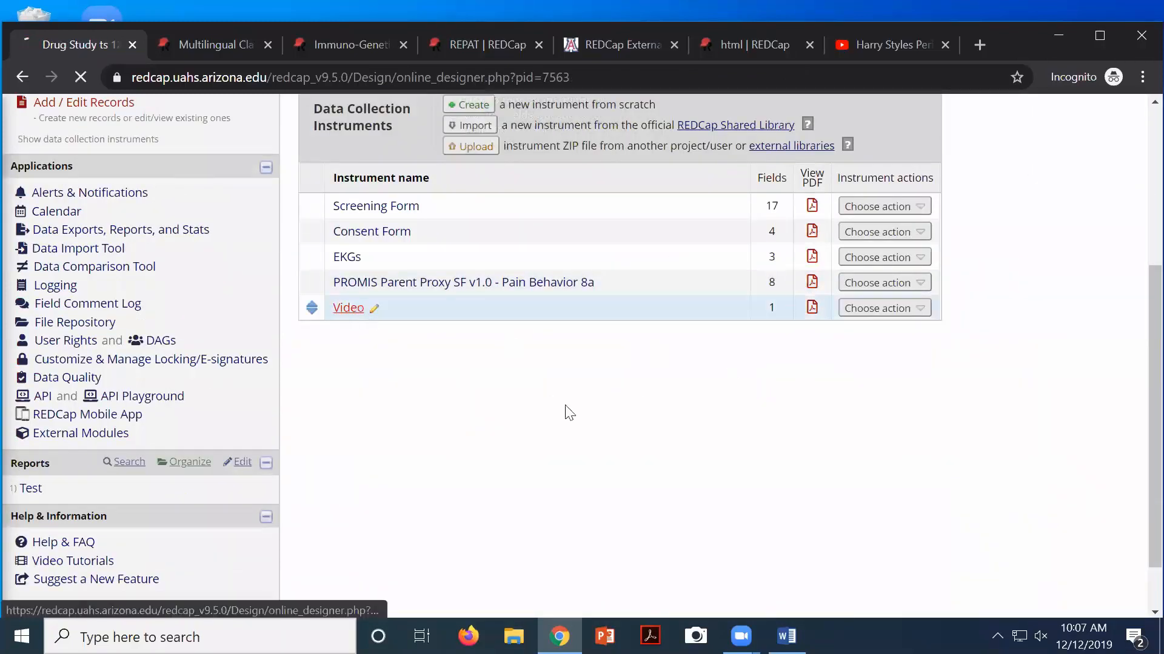
pyautogui.scroll(-4, 582, 447)
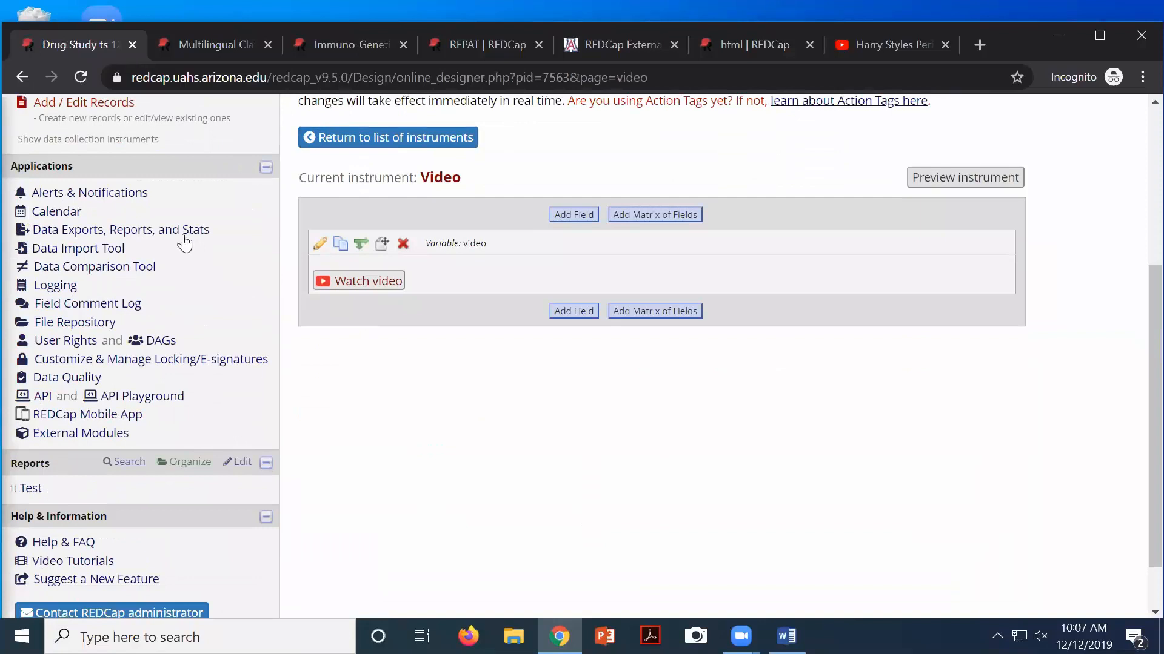
pyautogui.click(320, 243)
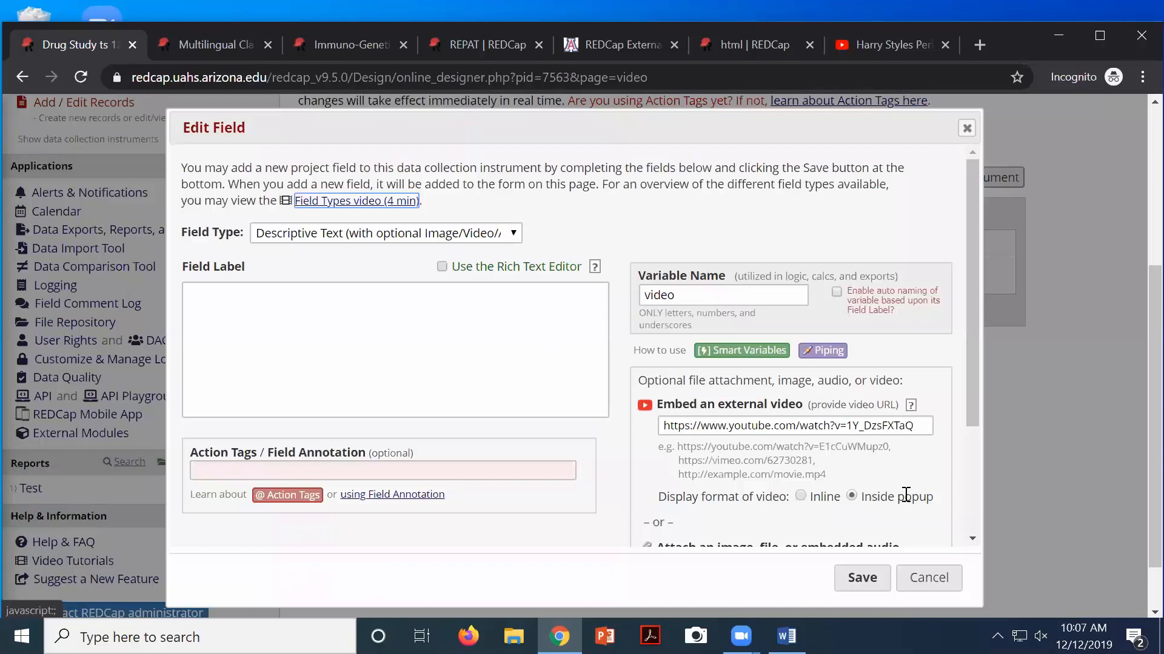
pyautogui.click(800, 496)
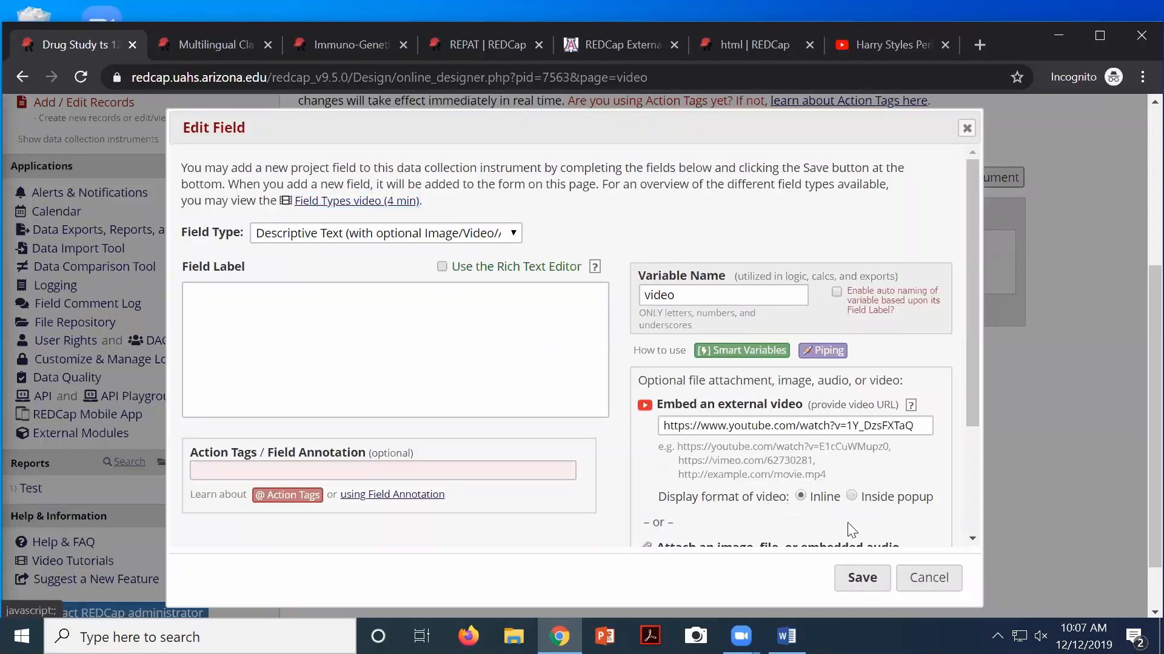
pyautogui.click(861, 577)
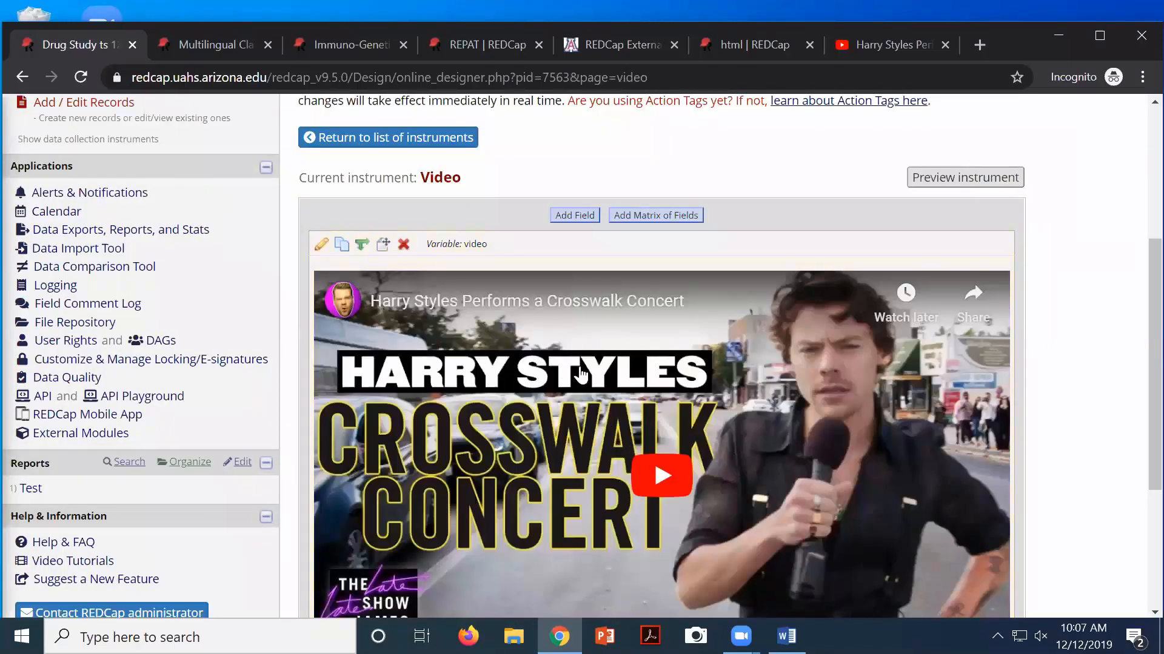
pyautogui.scroll(-3, 576, 363)
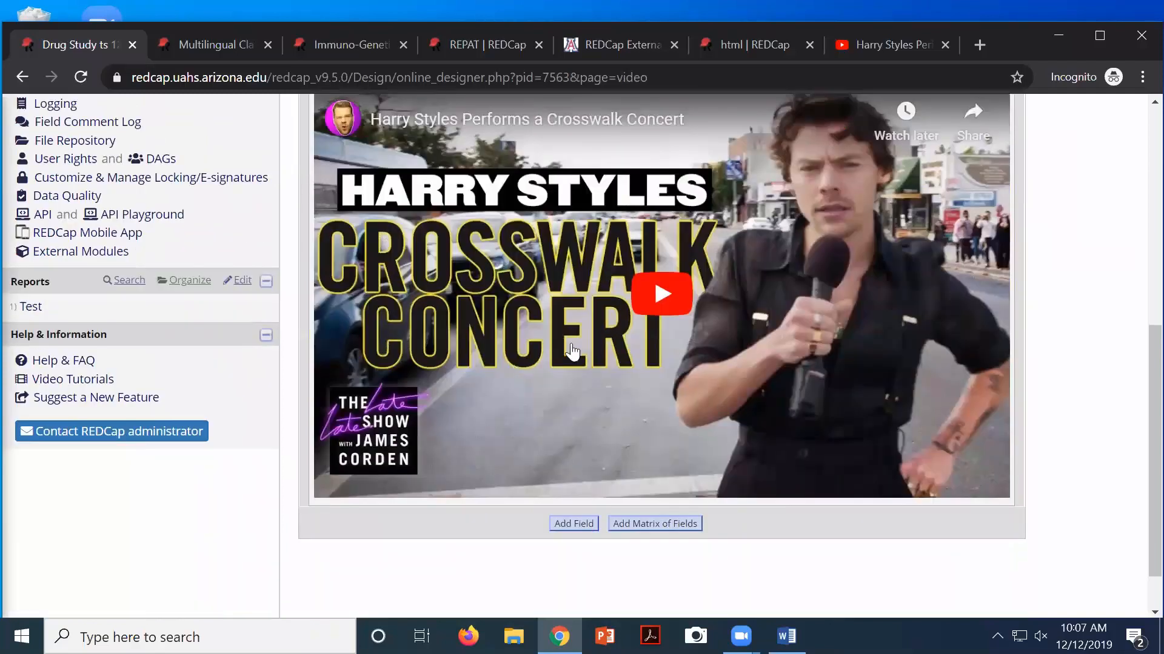
pyautogui.scroll(3, 572, 352)
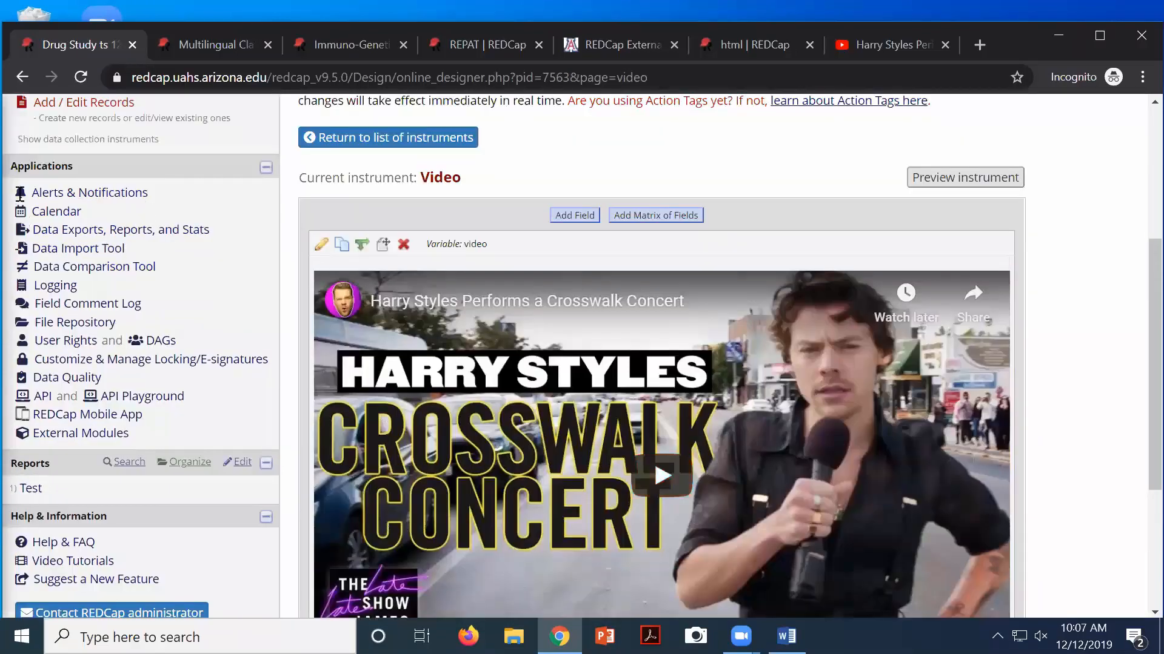
pyautogui.scroll(5, 27, 209)
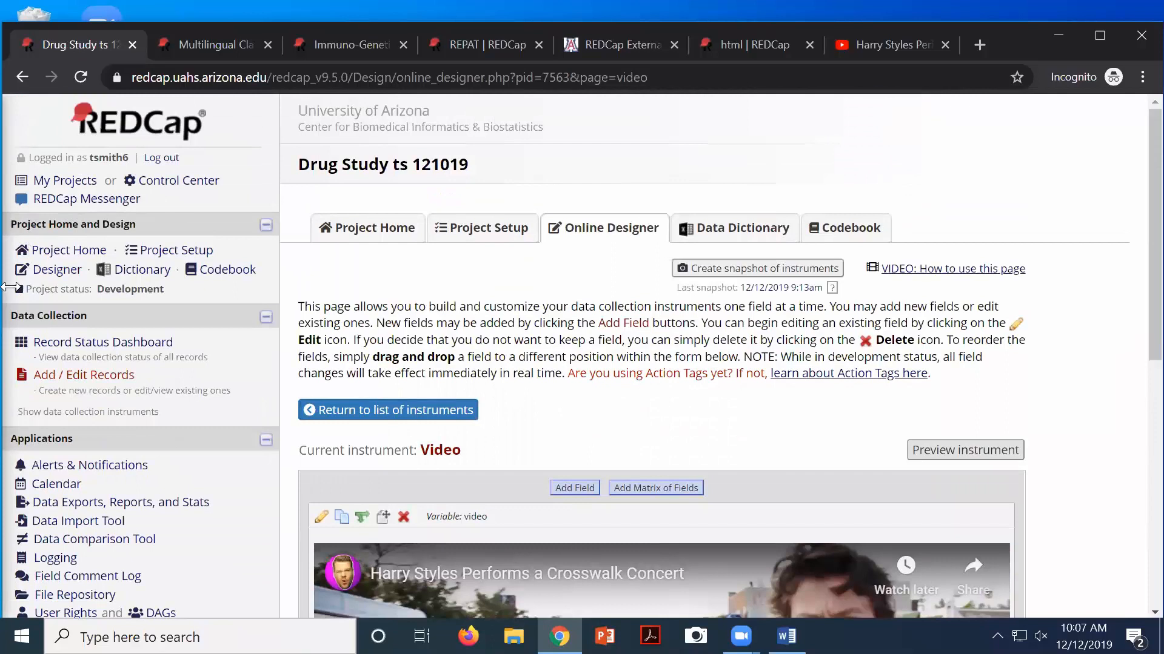
# Open Subject 1's Video form and confirm the Harry Styles Crosswalk Concert clip shows inline
pyautogui.click(107, 347)
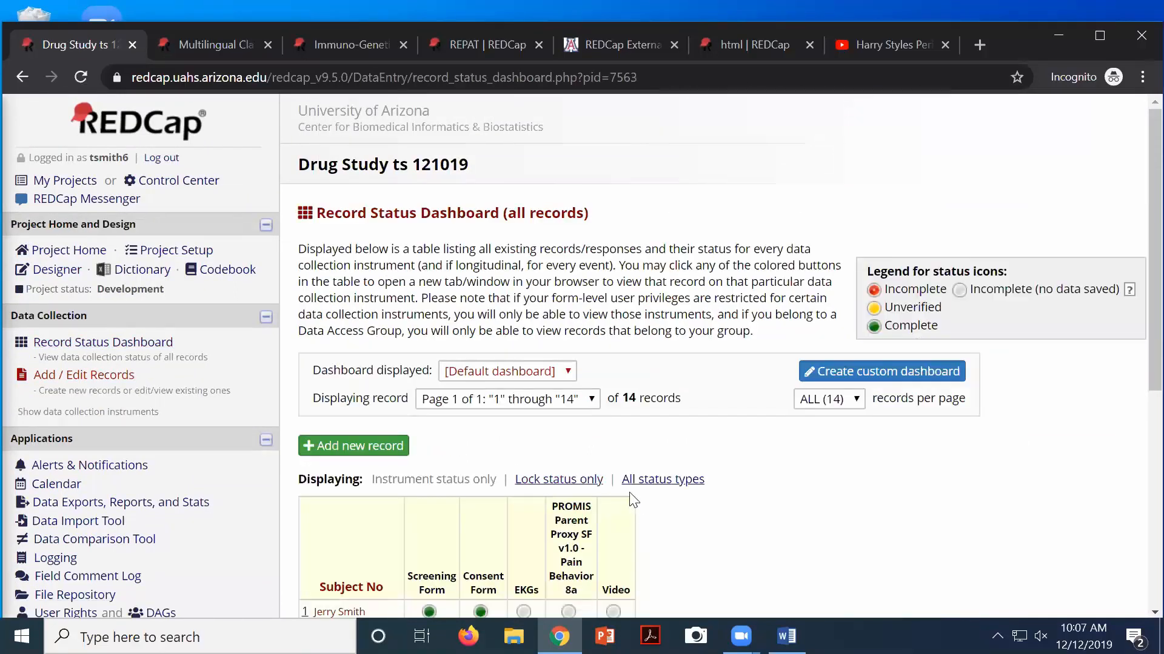
pyautogui.scroll(-1, 632, 501)
pyautogui.click(613, 521)
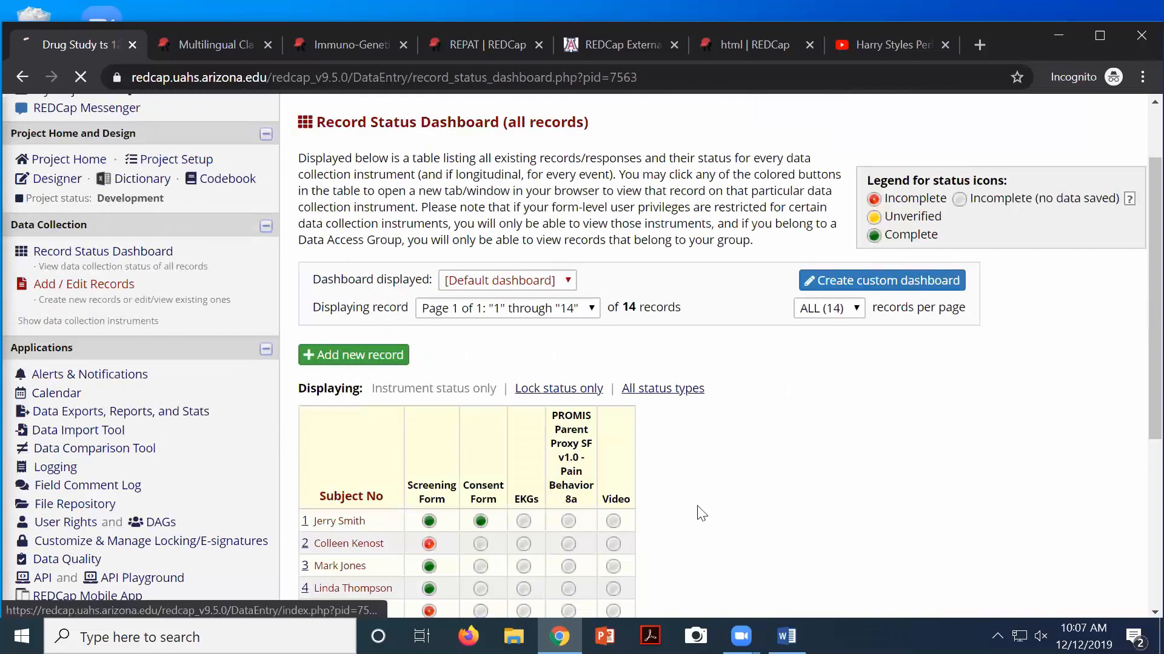
pyautogui.scroll(5, 745, 439)
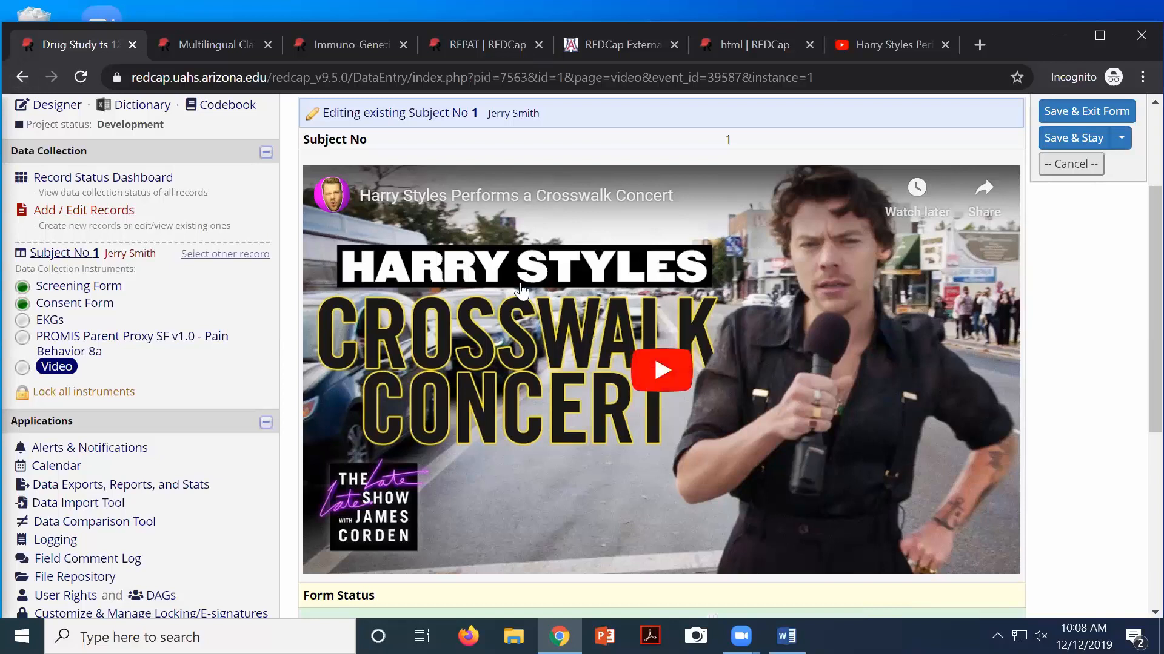
pyautogui.scroll(3, 444, 406)
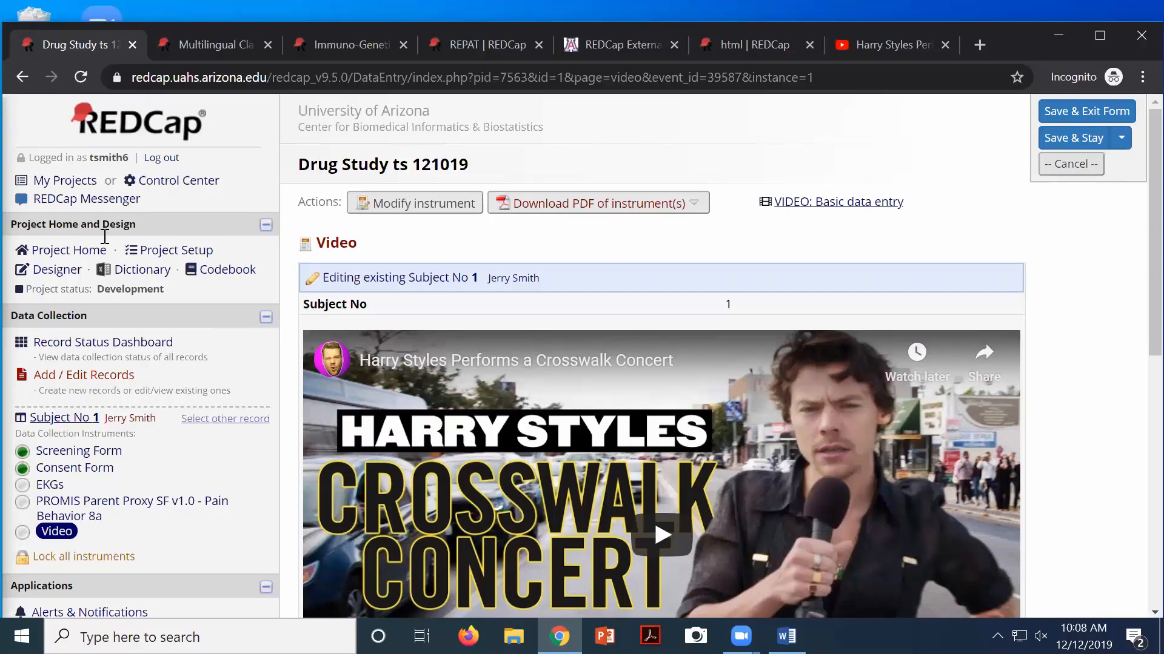
# Review the optional modules on Project Setup, where only record auto-numbering is enabled
pyautogui.click(163, 251)
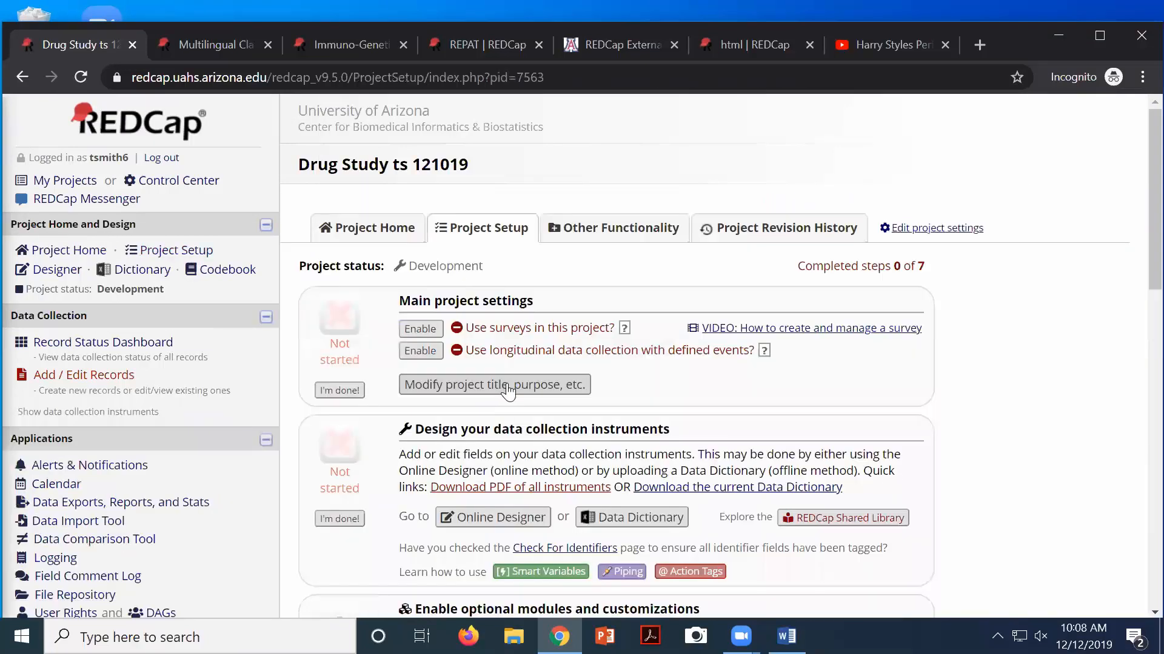
pyautogui.scroll(-4, 507, 388)
pyautogui.scroll(-3, 507, 384)
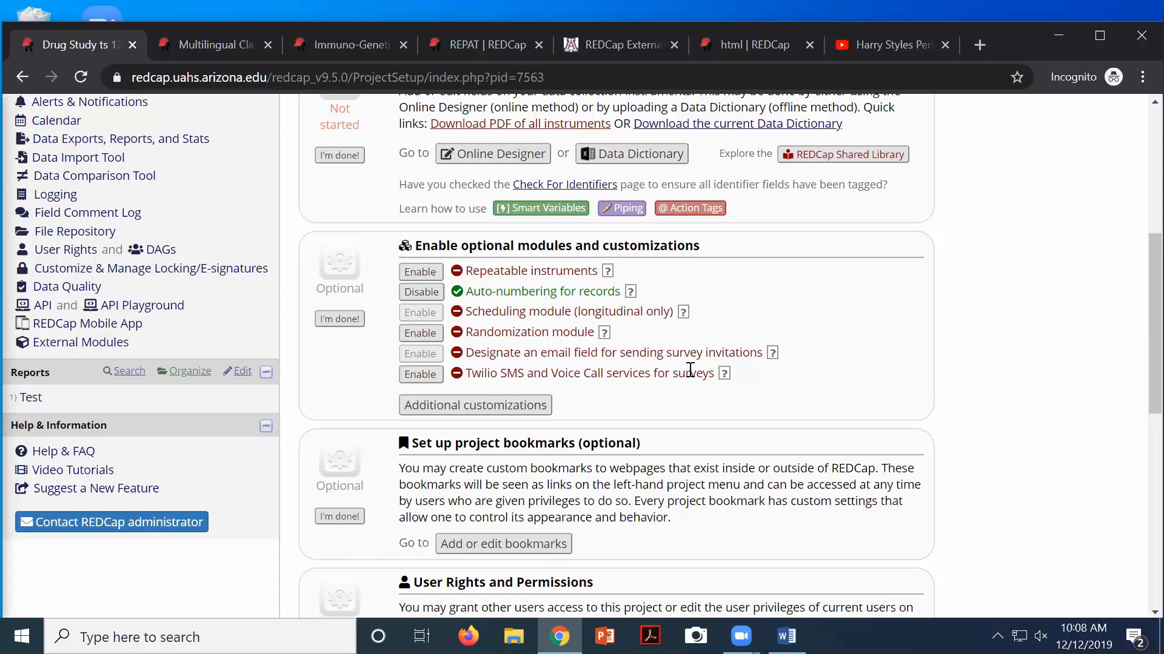
pyautogui.moveTo(685, 372); pyautogui.dragTo(501, 373)
pyautogui.moveTo(579, 379); pyautogui.dragTo(467, 372)
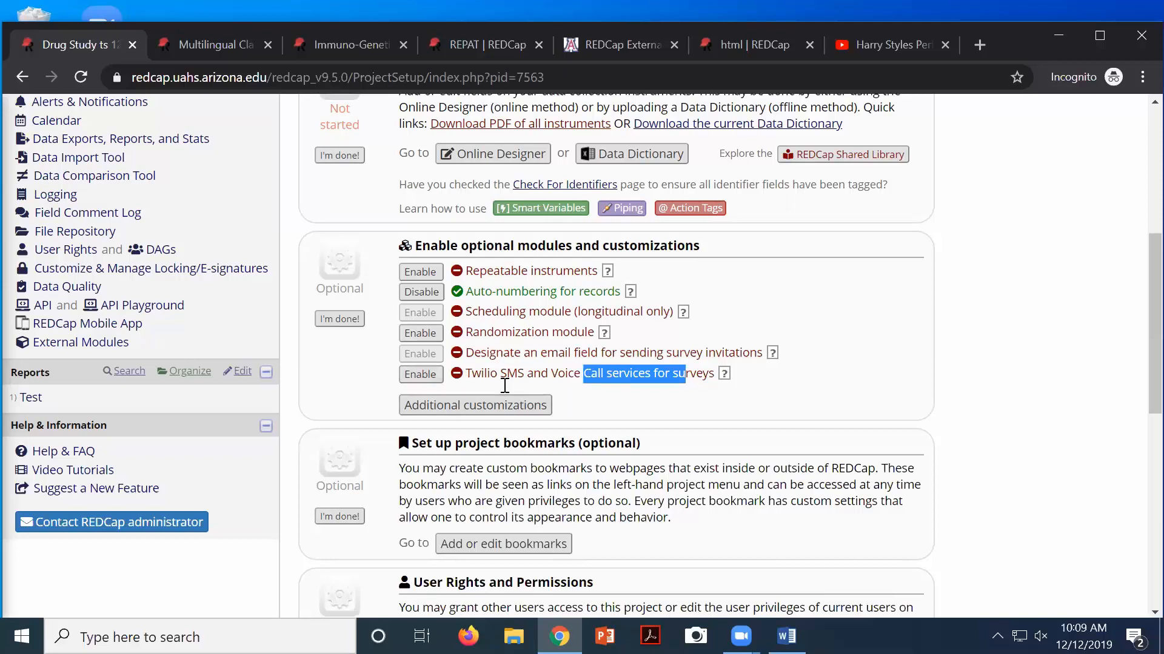
pyautogui.click(549, 375)
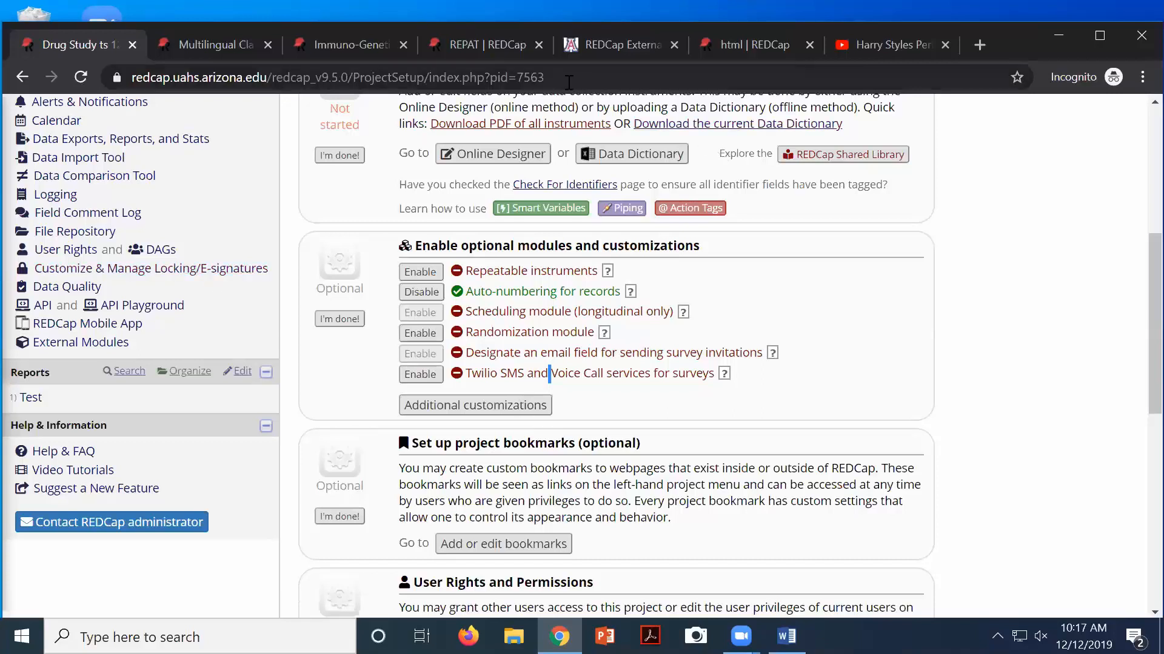
# Scroll back up through the Drug Study project's optional modules and customizations
pyautogui.scroll(2, 241, 212)
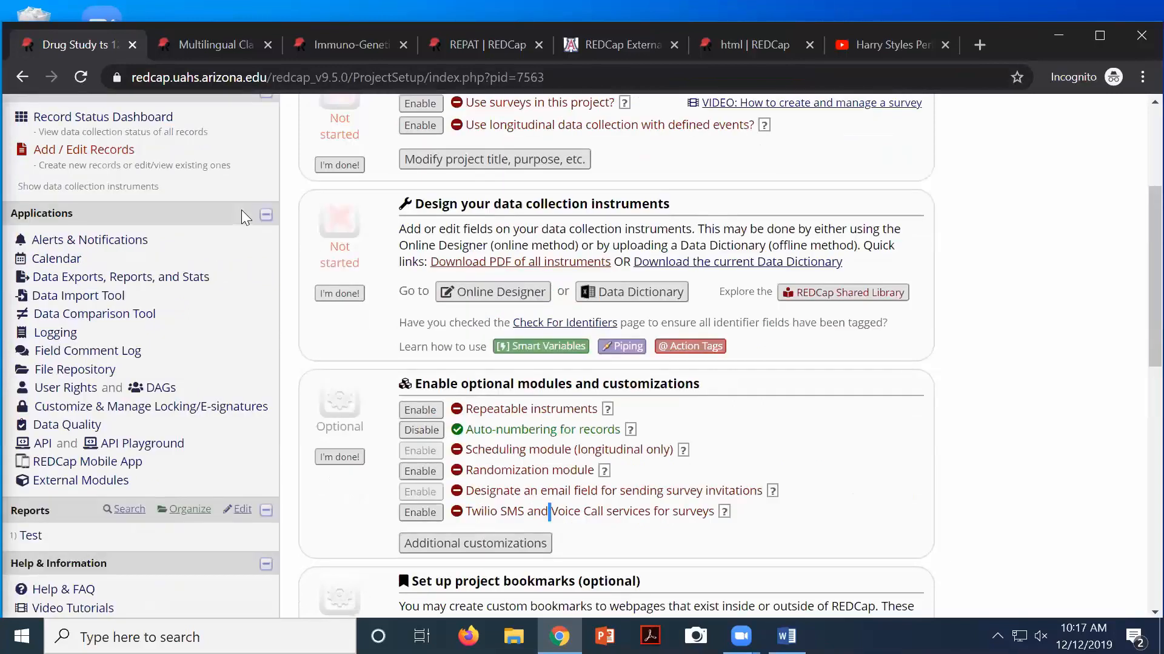
pyautogui.scroll(1, 241, 215)
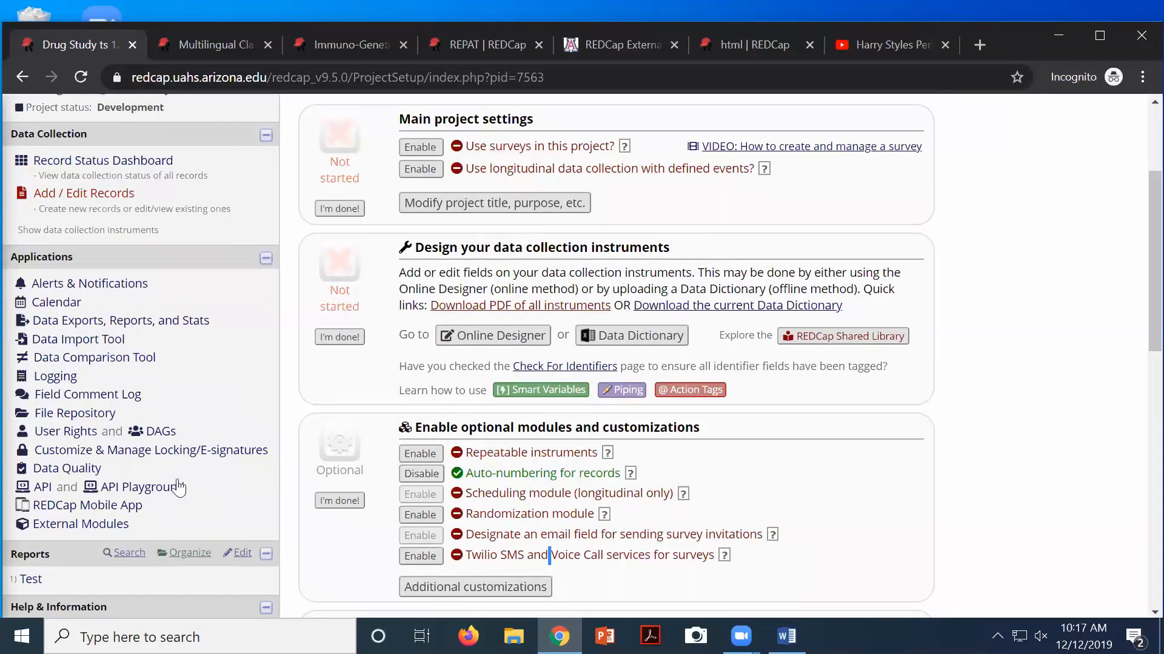
# Review the REDCap Mobile App page, which notes an API token is needed first
pyautogui.click(65, 509)
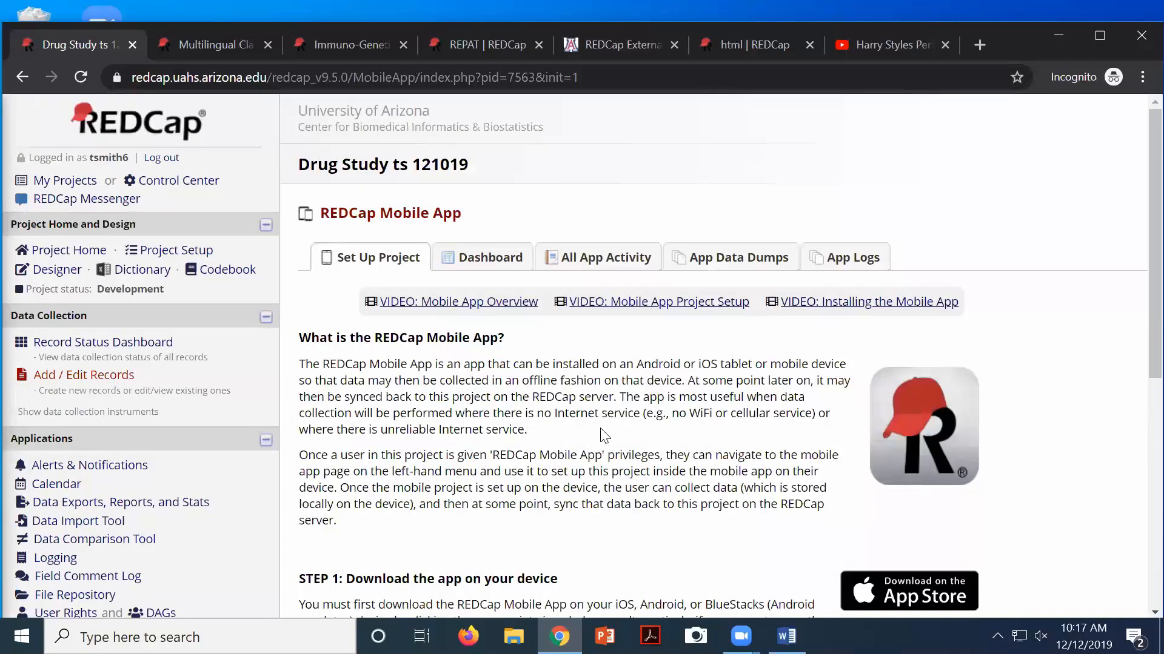
pyautogui.scroll(-3, 558, 436)
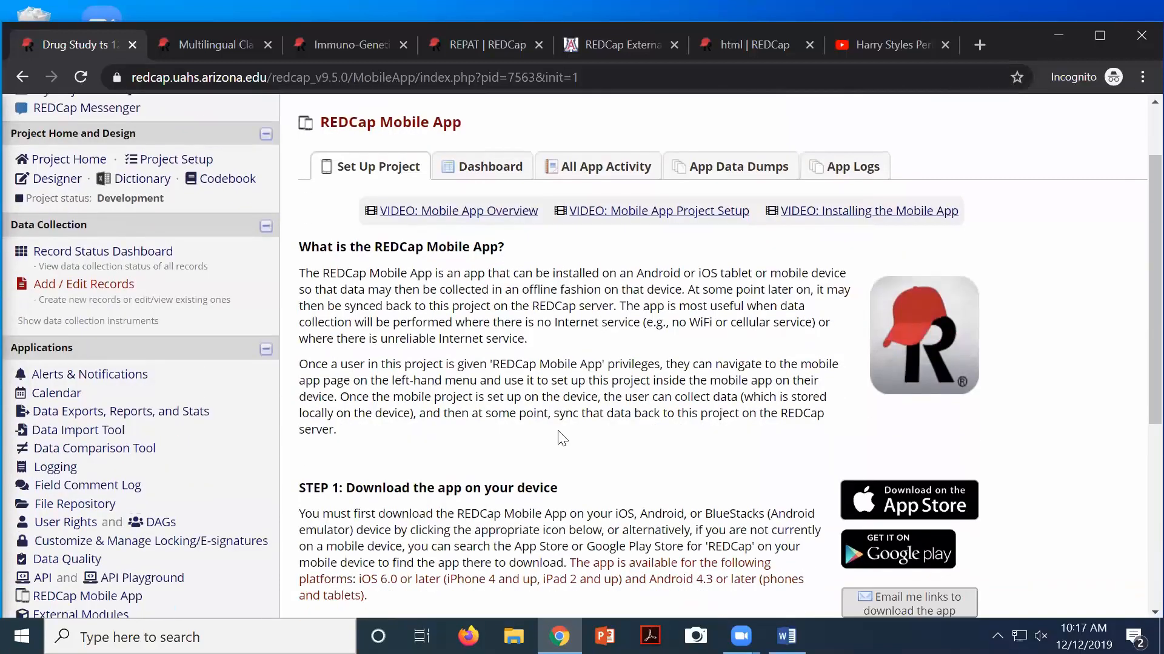
pyautogui.scroll(-5, 562, 437)
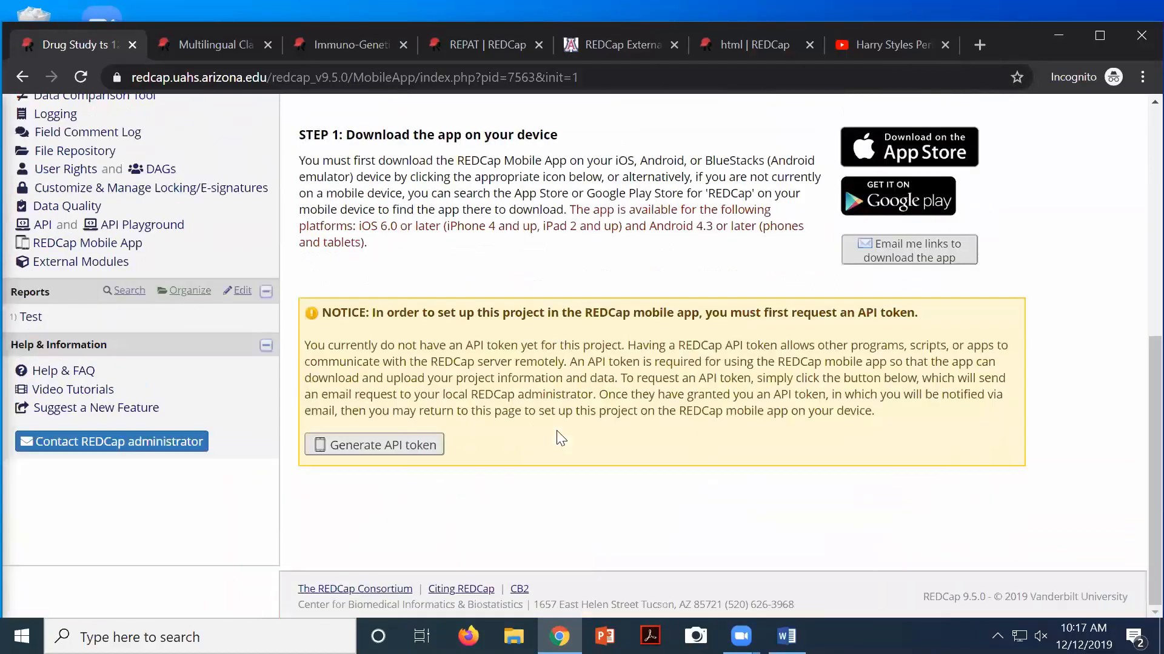
pyautogui.scroll(3, 558, 434)
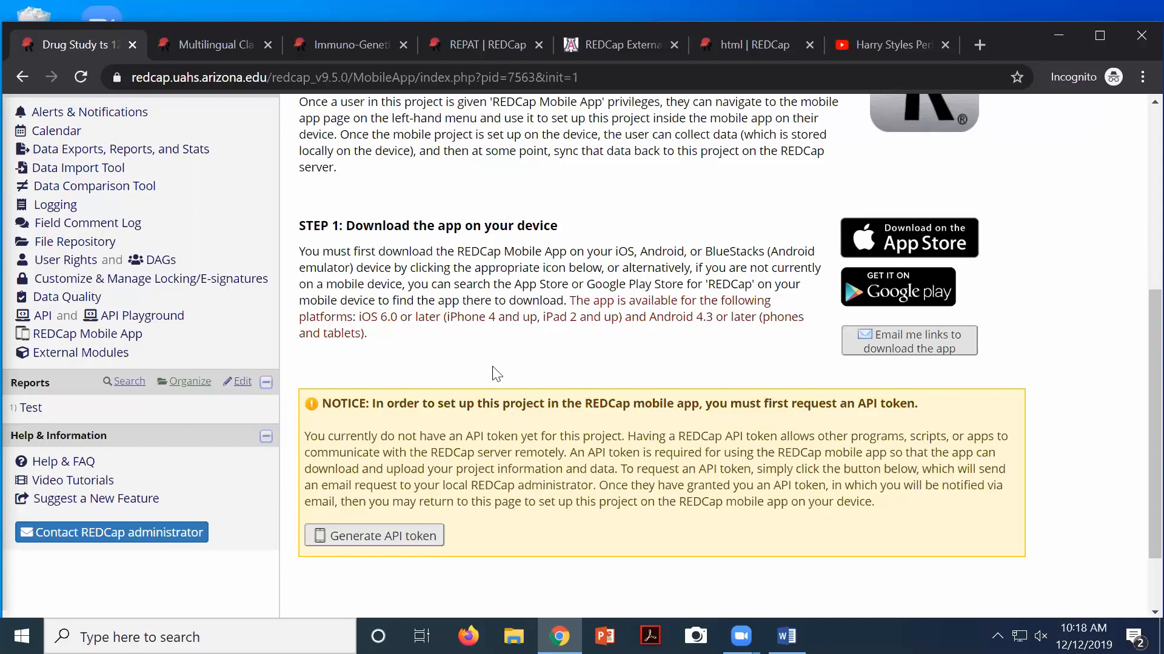
# Generate an API token for the mobile app and review the resulting setup QR code
pyautogui.click(403, 545)
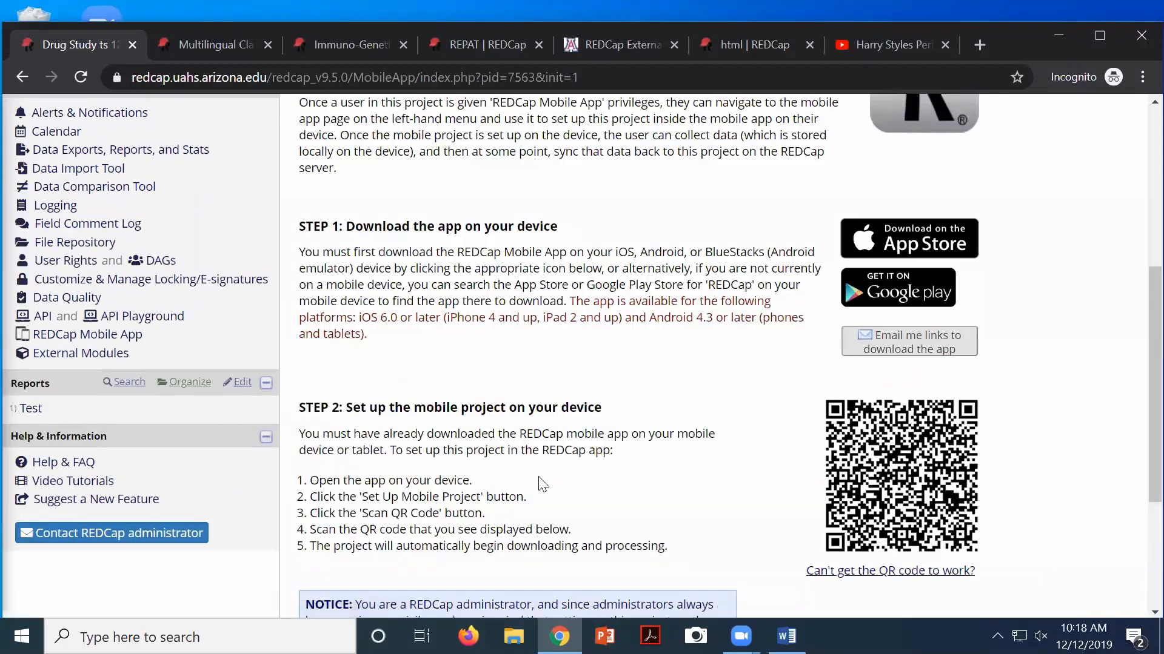
pyautogui.scroll(-1, 629, 429)
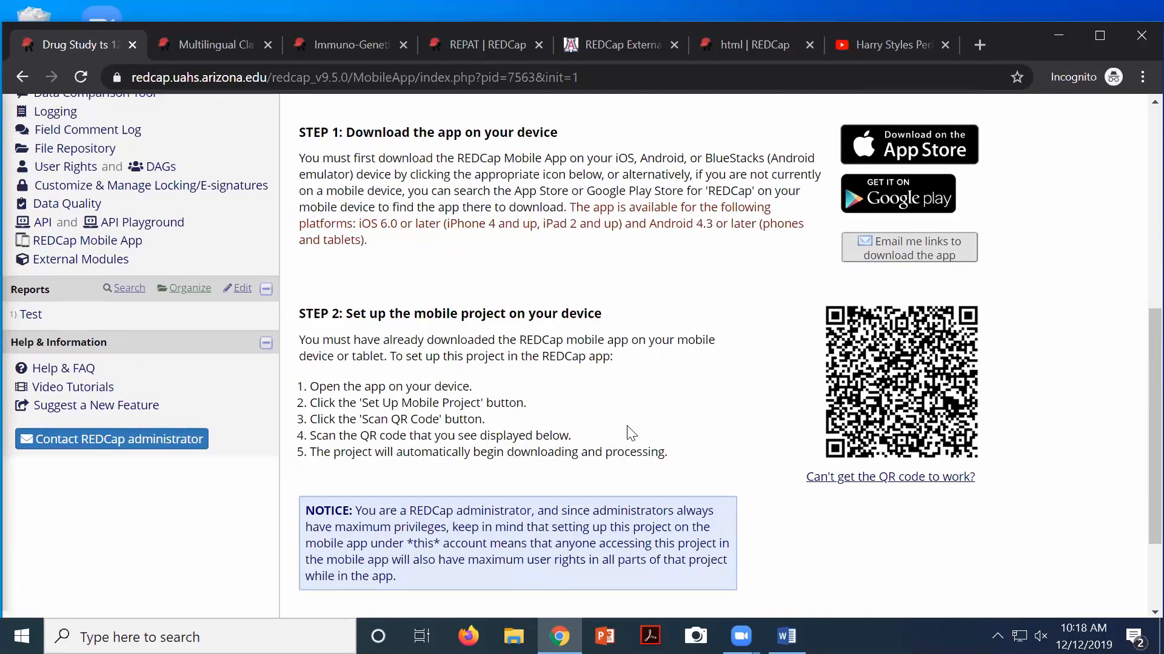
pyautogui.scroll(-1, 629, 429)
pyautogui.scroll(1, 766, 421)
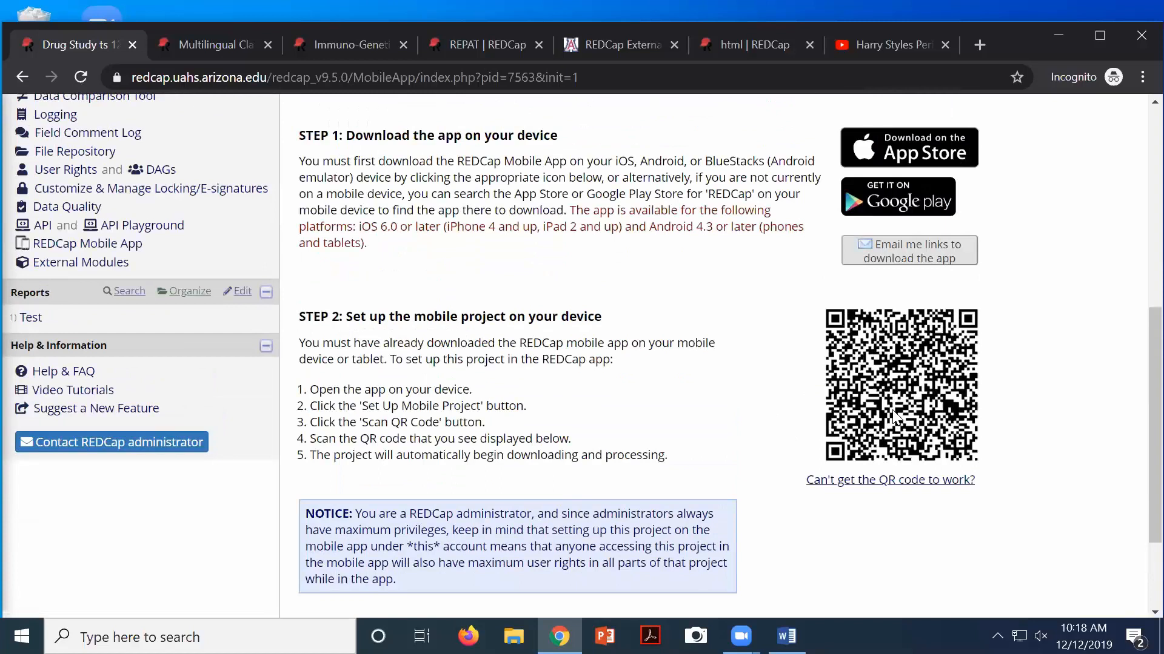
pyautogui.scroll(-2, 897, 418)
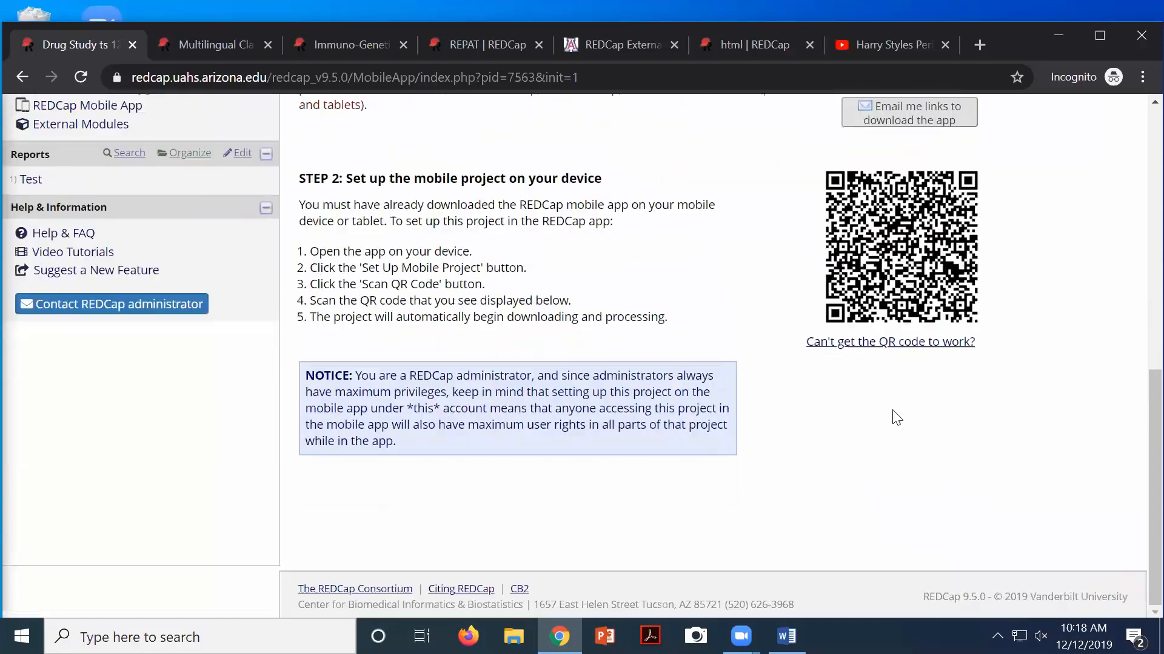
# Show the alternative initialization code, valid for 10 minutes, for when the QR code fails
pyautogui.scroll(3, 896, 418)
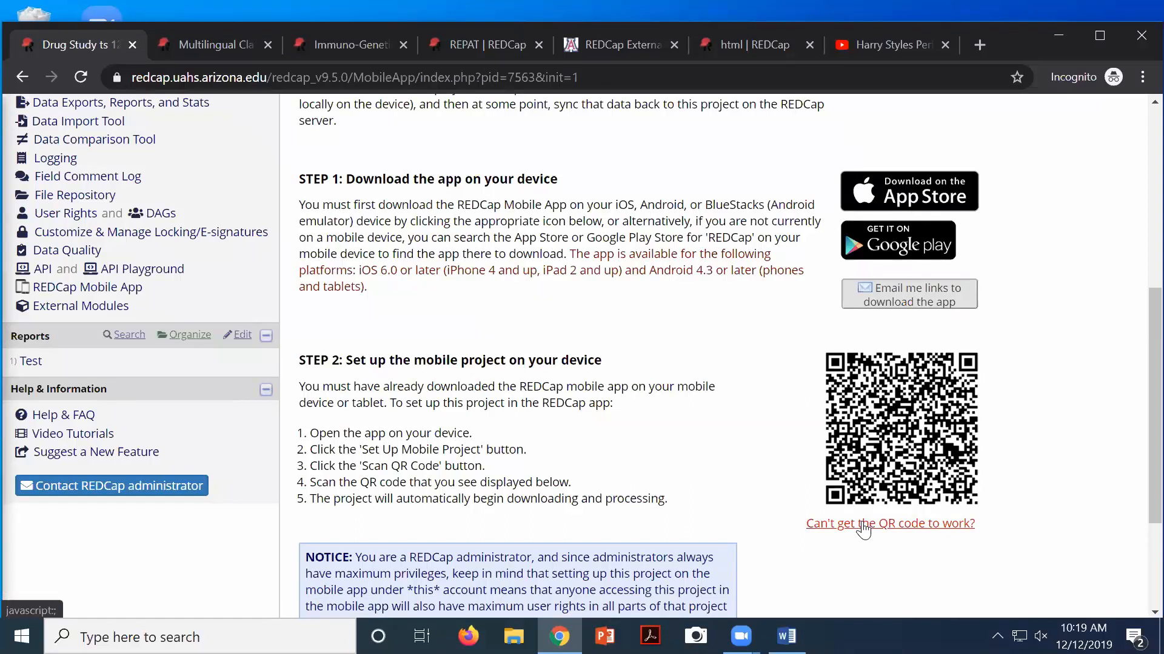
pyautogui.click(892, 532)
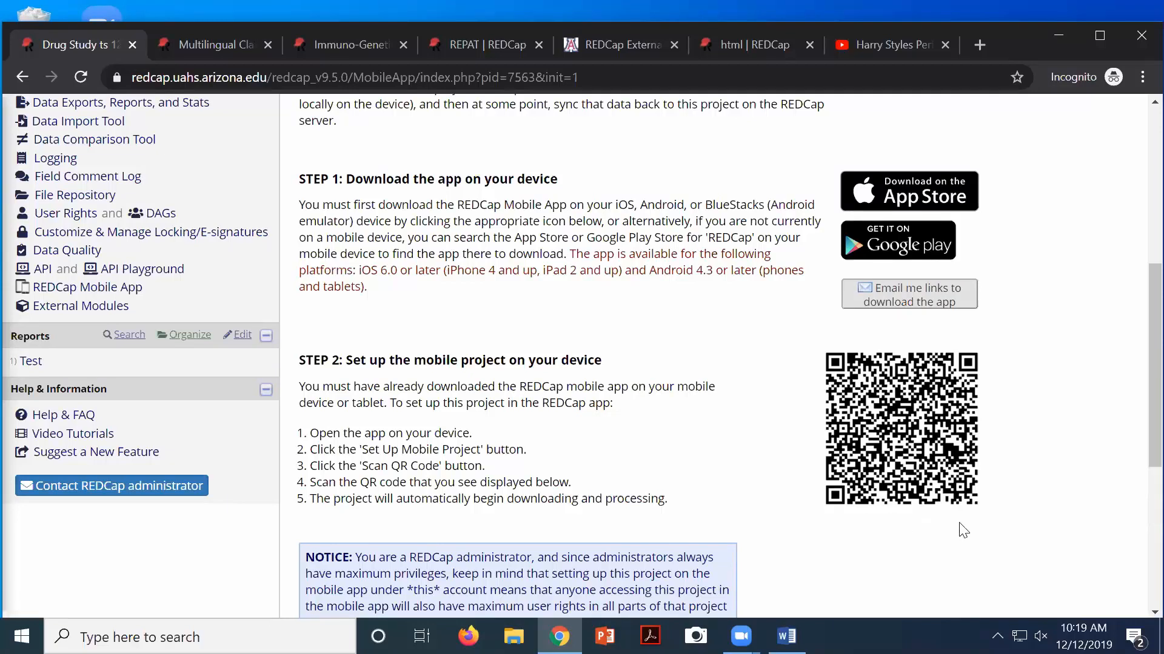
pyautogui.scroll(-2, 963, 534)
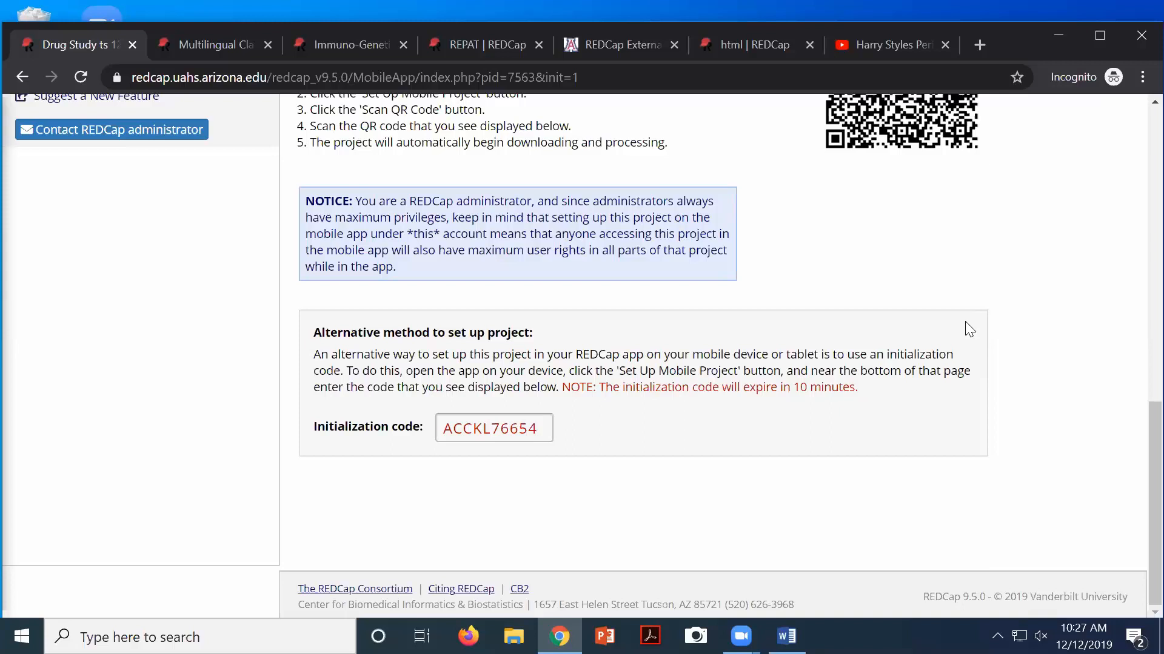
# Open the Drug Study Record Status Dashboard and scroll through its 14 records
pyautogui.scroll(10, 1033, 217)
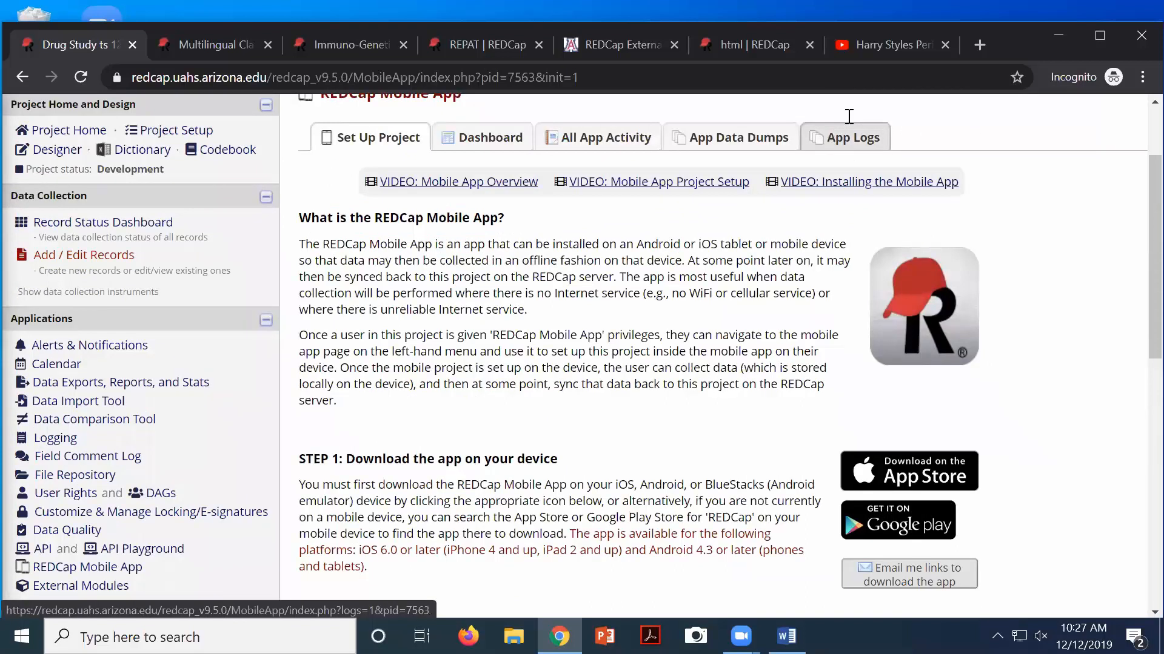
pyautogui.click(61, 229)
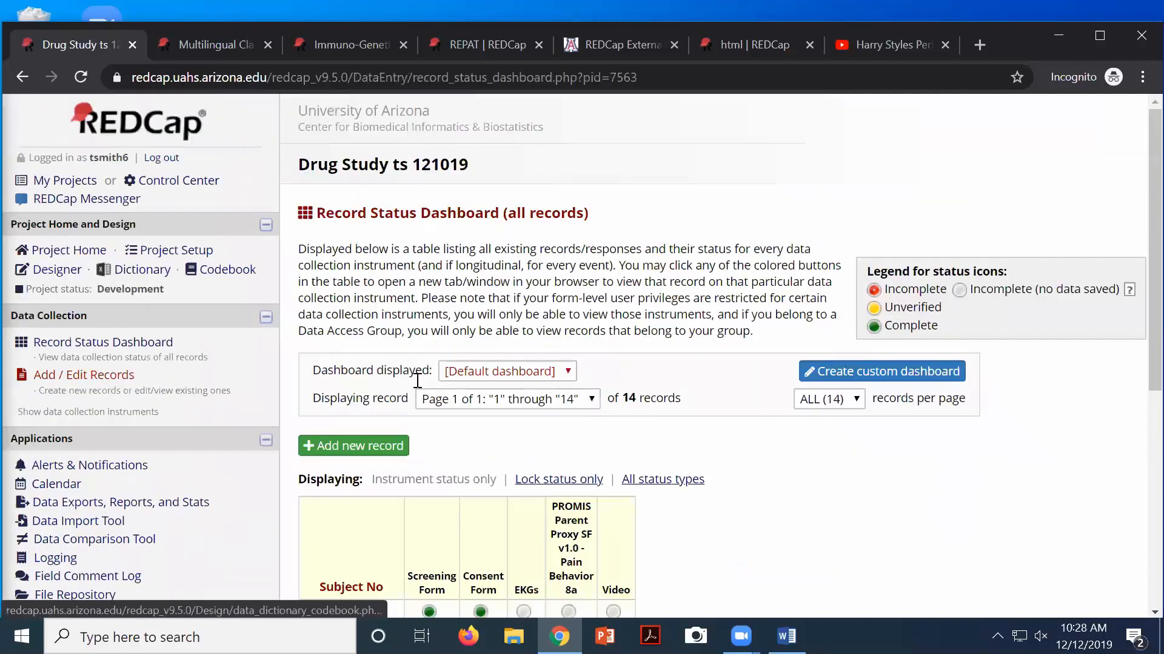
pyautogui.scroll(-5, 424, 397)
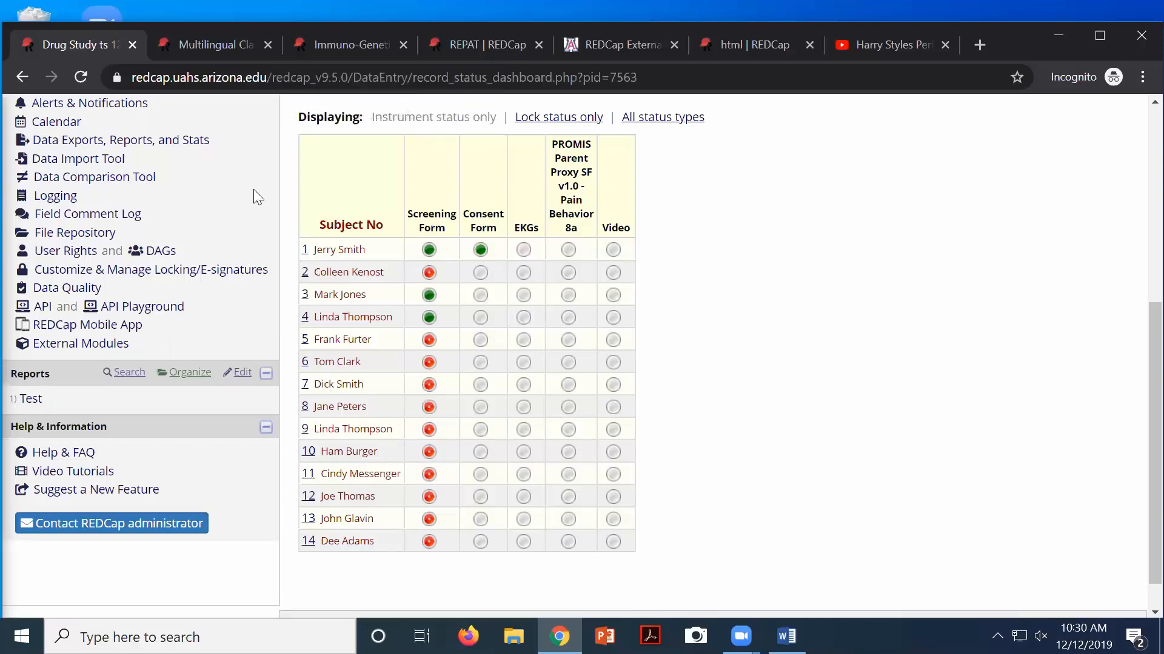
# Reload the dashboard so the new mobile-app record is counted
pyautogui.scroll(3, 253, 189)
pyautogui.scroll(2, 232, 245)
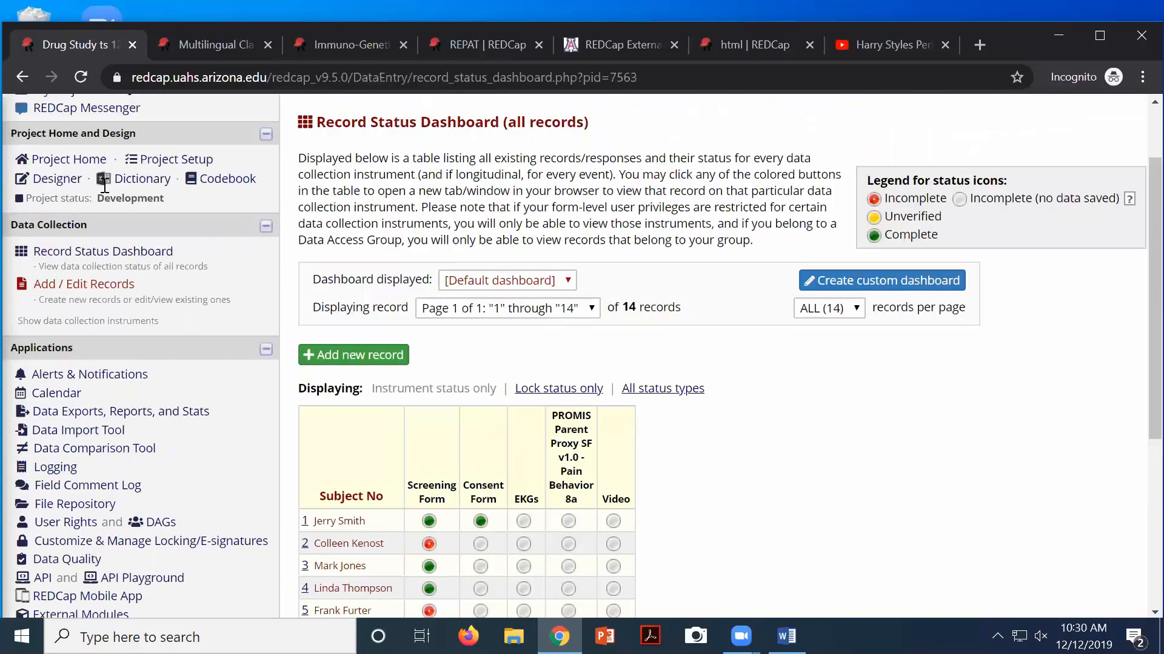
pyautogui.click(79, 84)
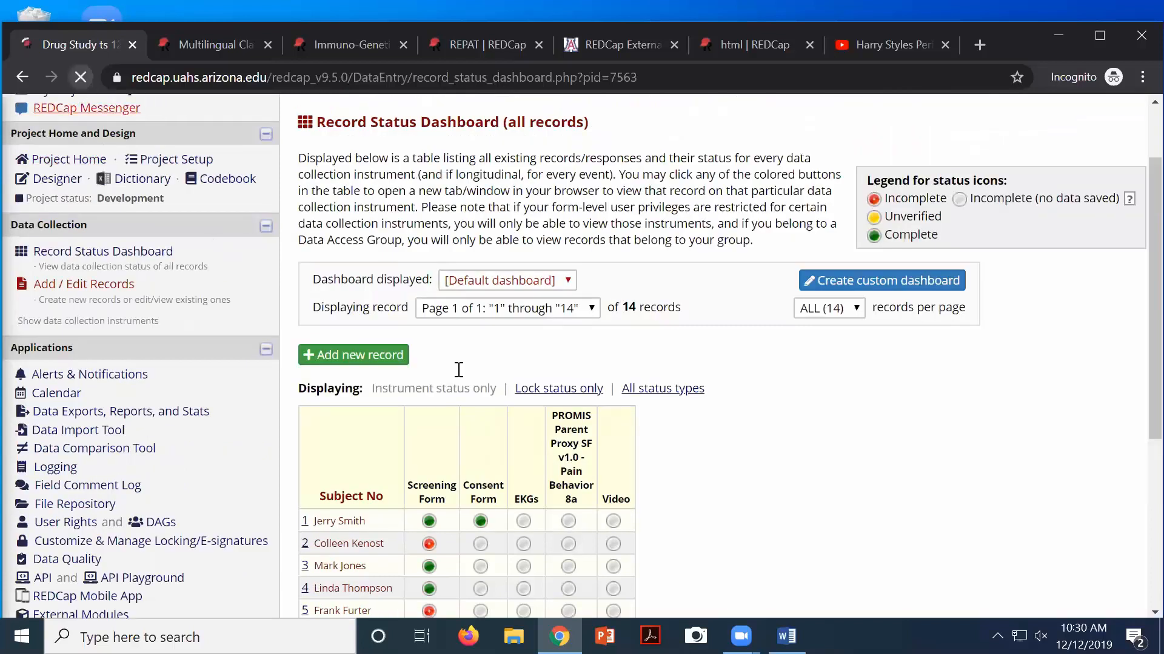
# Check that record 15 is listed, then log back into the expired Immuno-Genetics project session
pyautogui.scroll(-5, 694, 494)
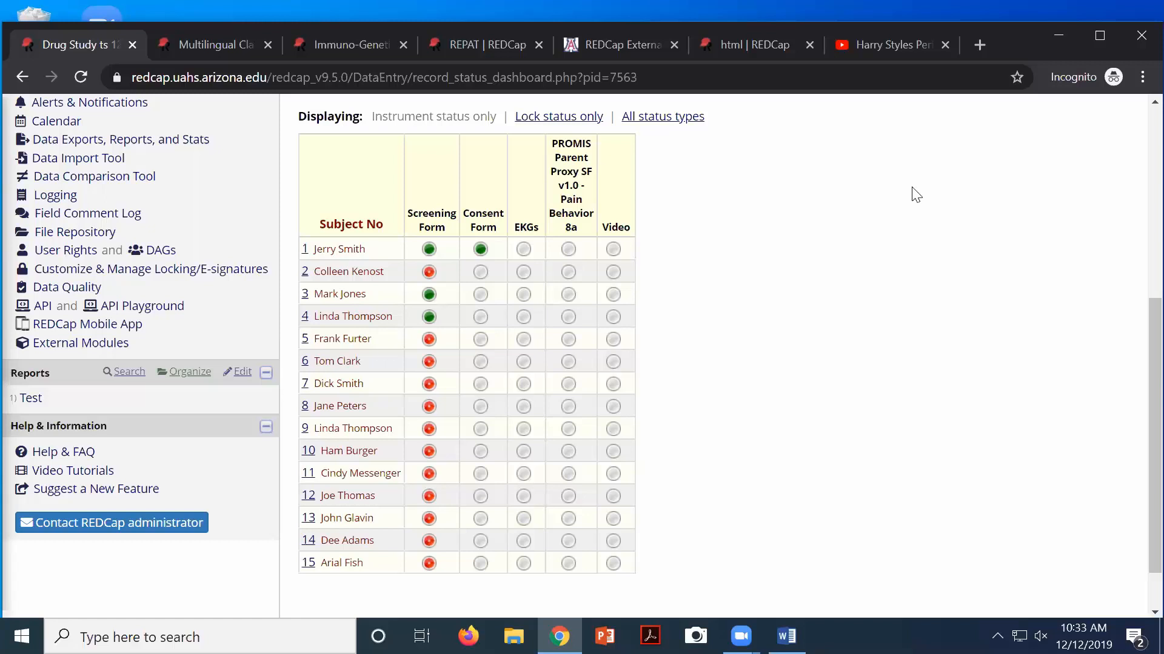
pyautogui.click(350, 48)
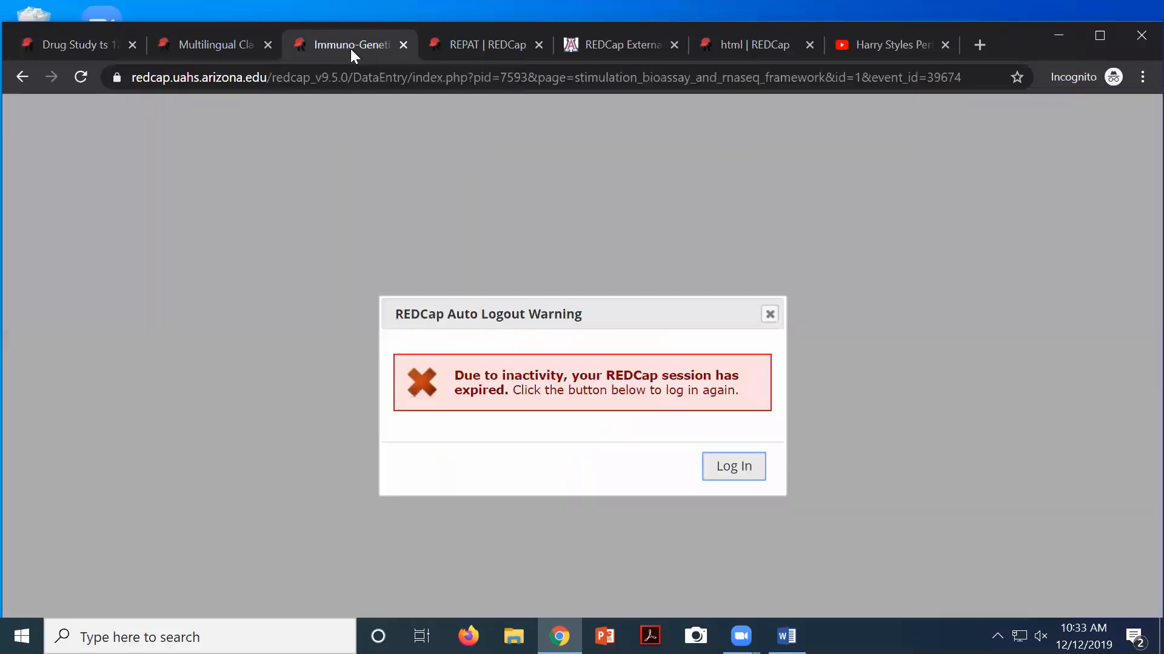
pyautogui.click(727, 471)
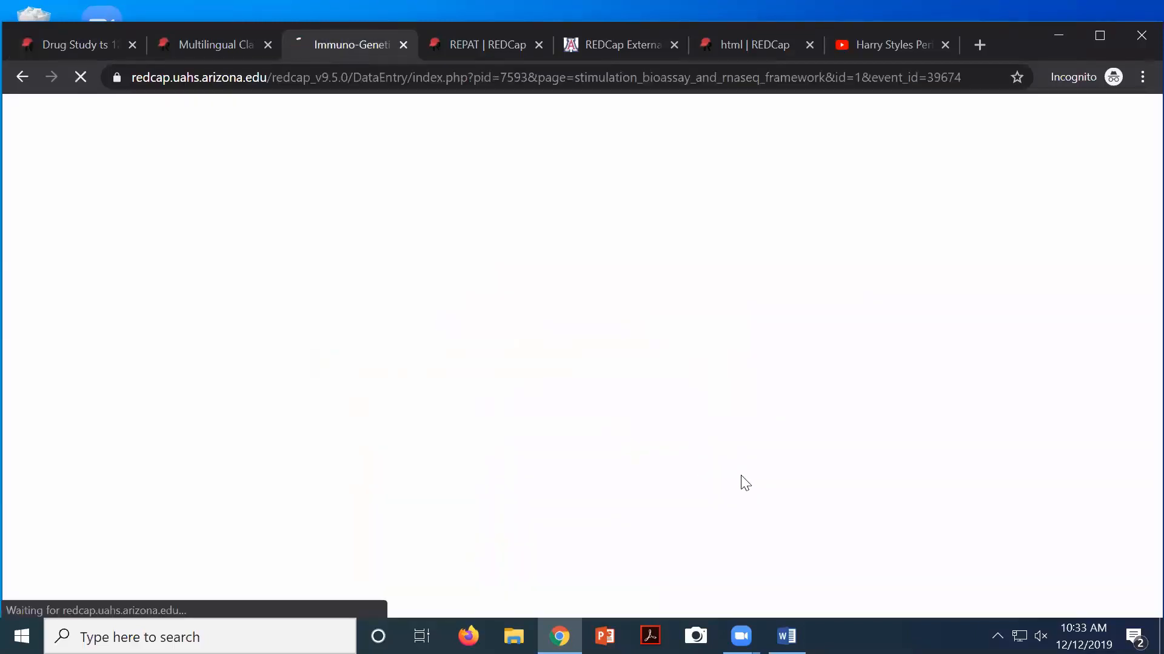